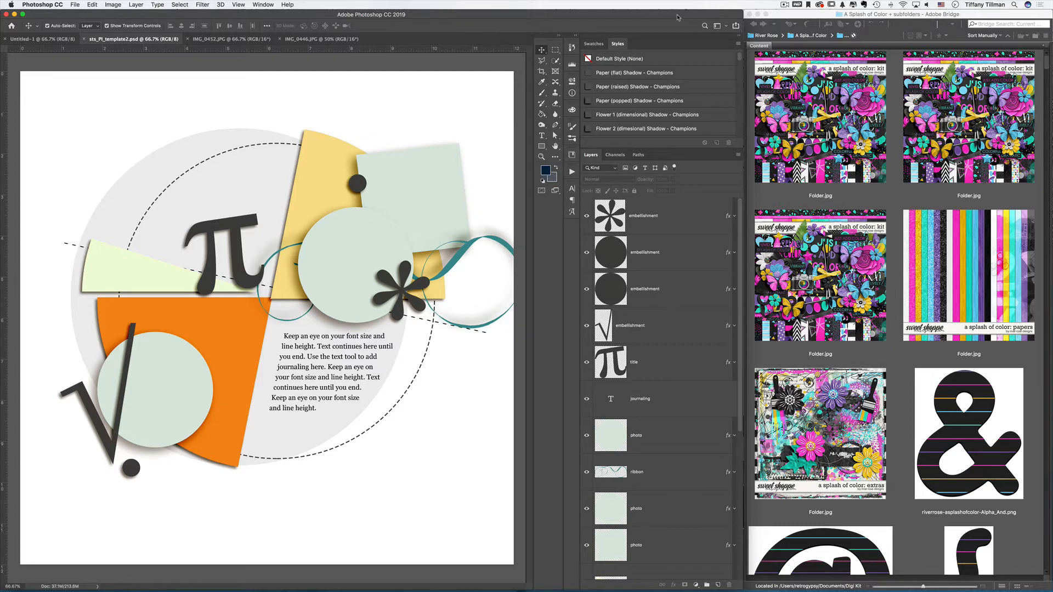
# - Examine the photos IMG_0452.JPG and IMG_0446.JPG, the A Splash of Color kit previews, the blank page and the scrapbook template
pyautogui.click(229, 39)
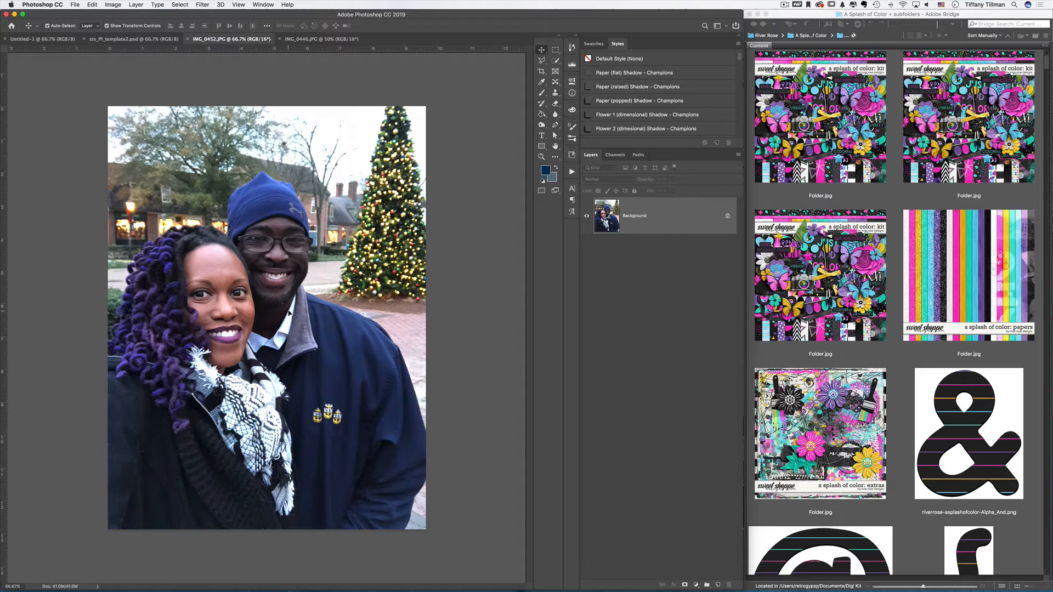
pyautogui.click(850, 273)
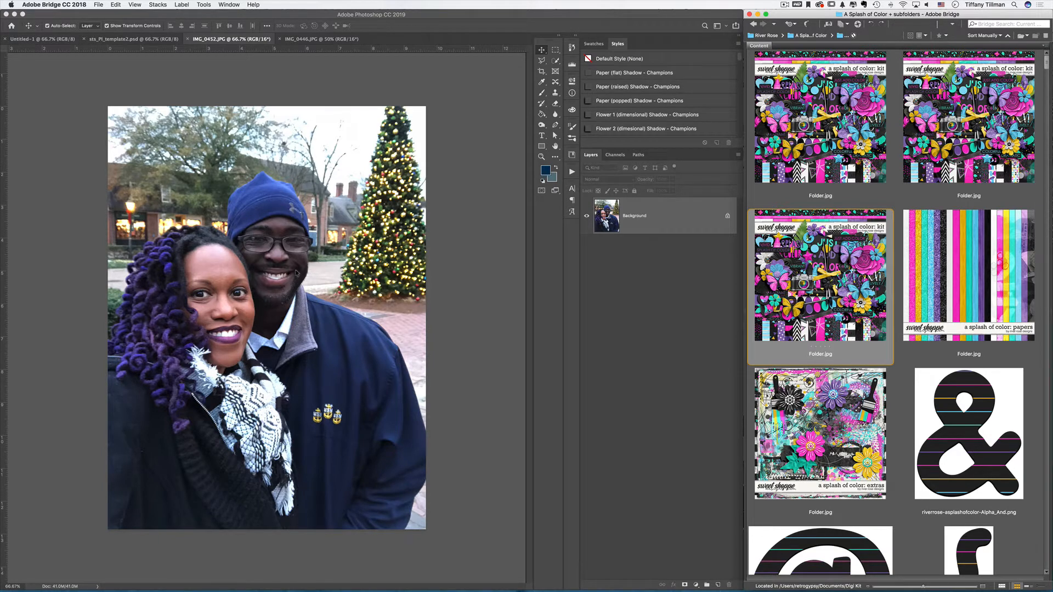
pyautogui.click(305, 39)
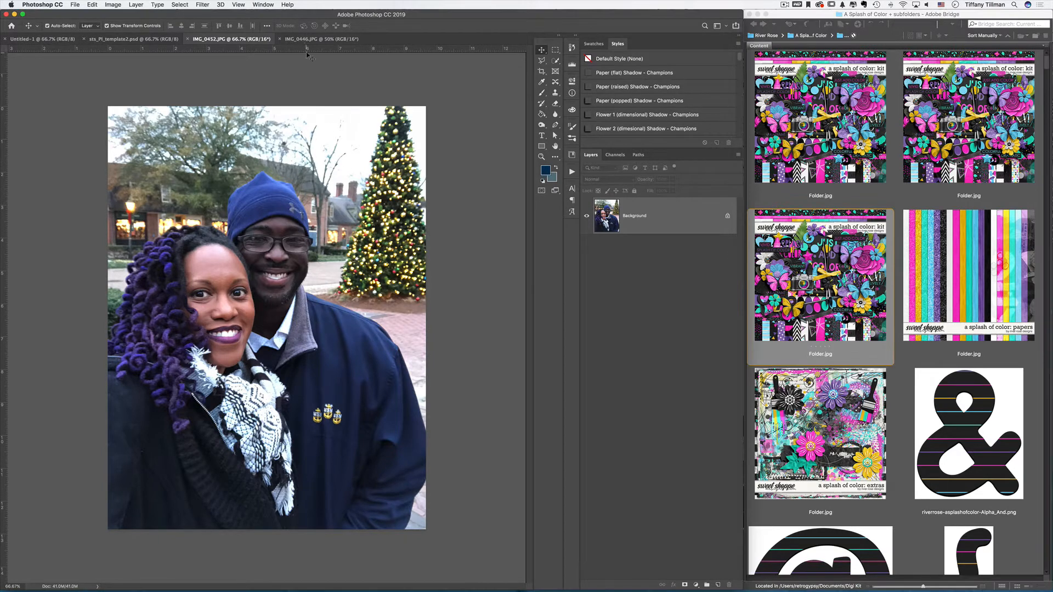
pyautogui.click(311, 39)
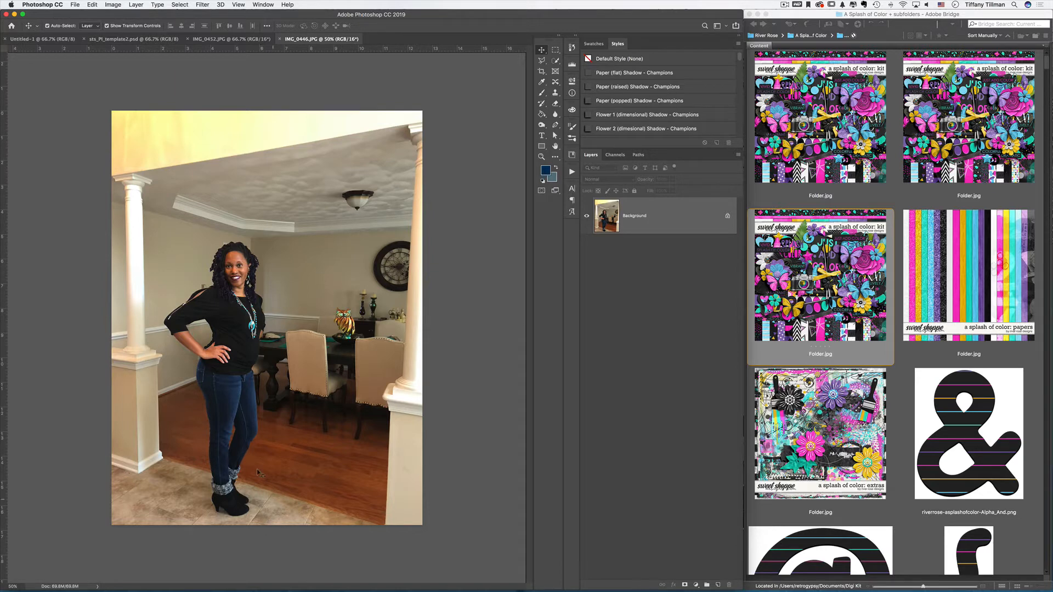
pyautogui.click(259, 40)
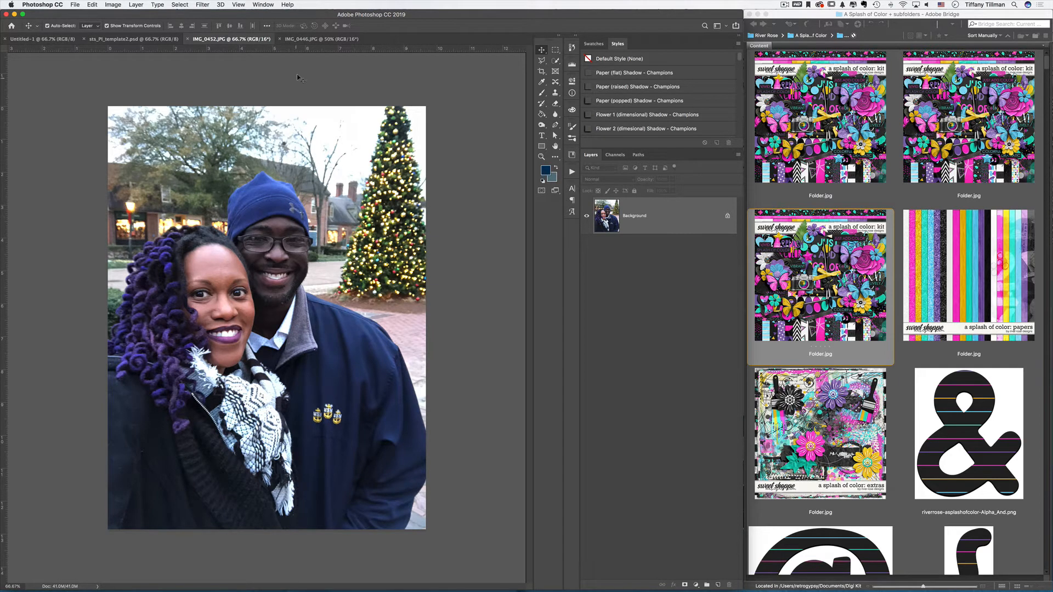
pyautogui.click(307, 39)
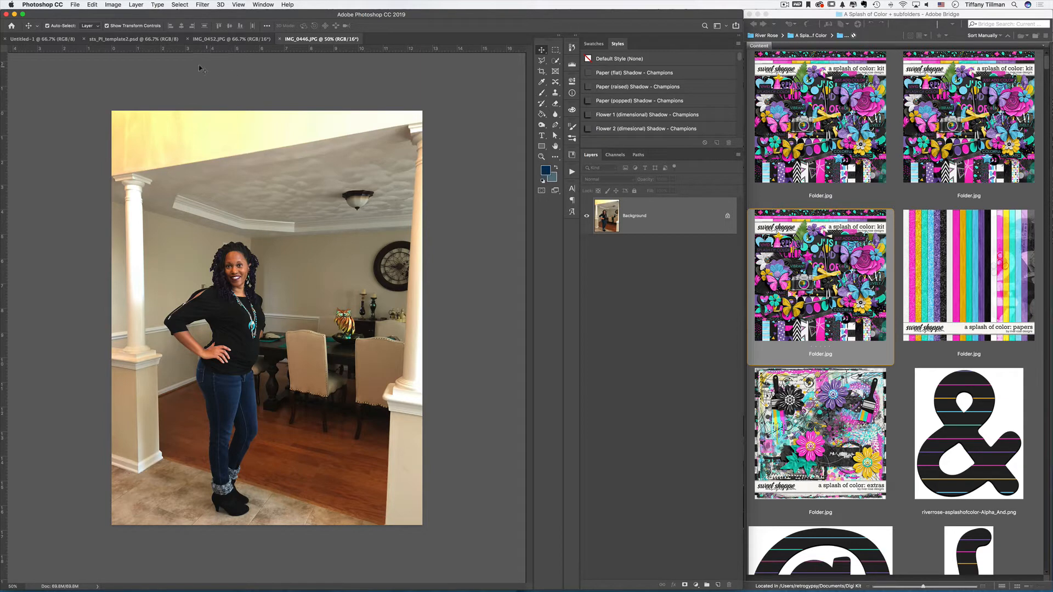
pyautogui.click(221, 40)
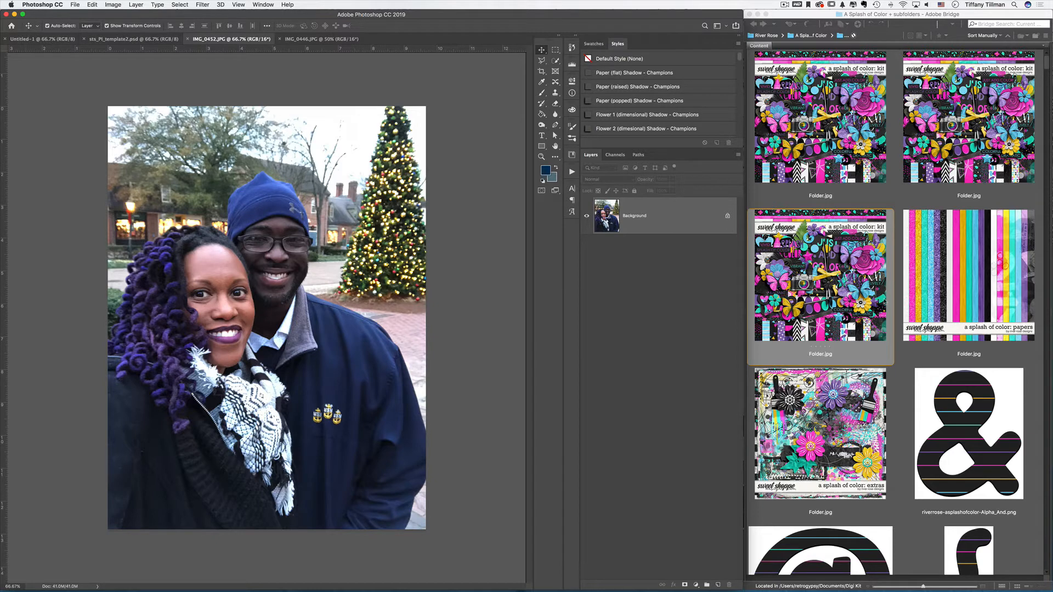
pyautogui.click(902, 289)
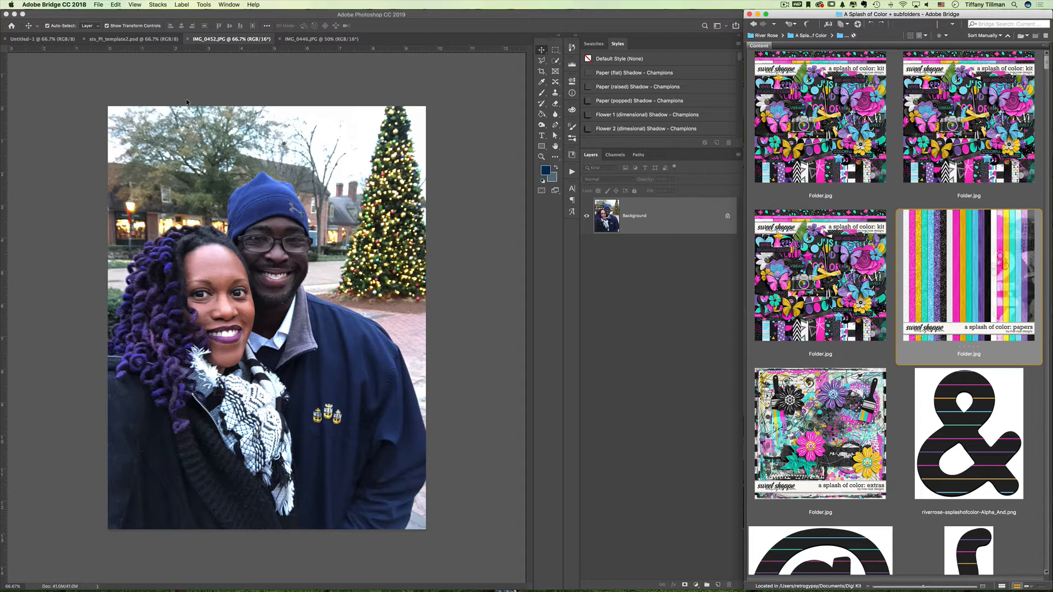
pyautogui.click(21, 34)
pyautogui.click(40, 43)
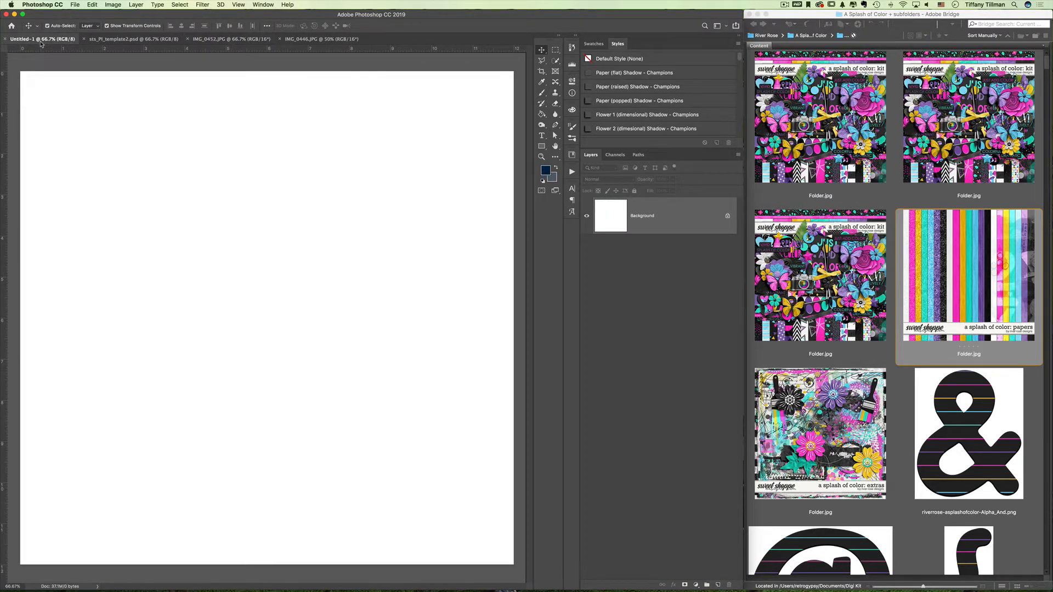
pyautogui.click(110, 40)
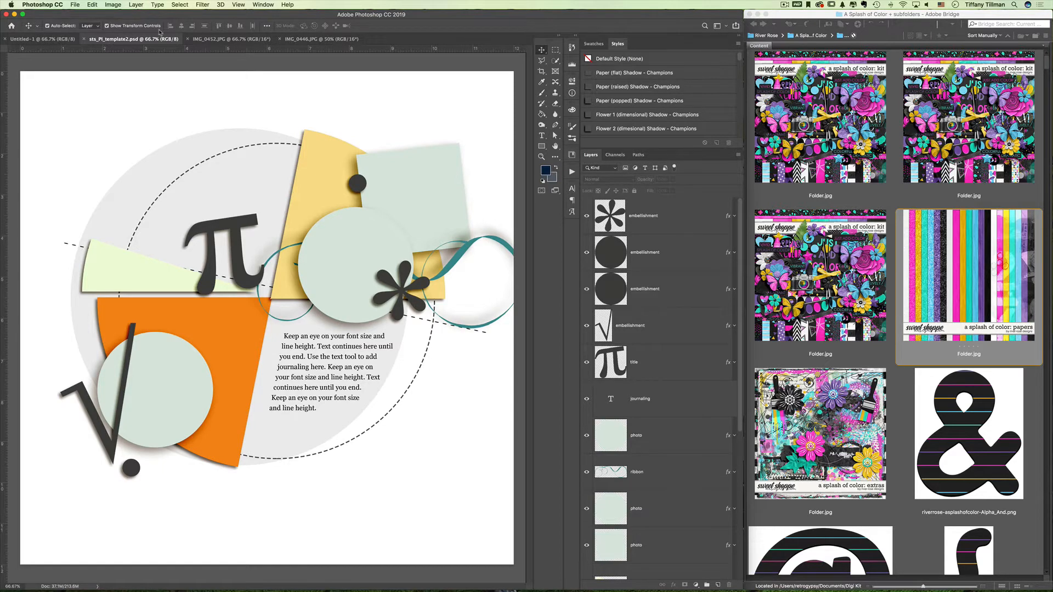
pyautogui.click(230, 39)
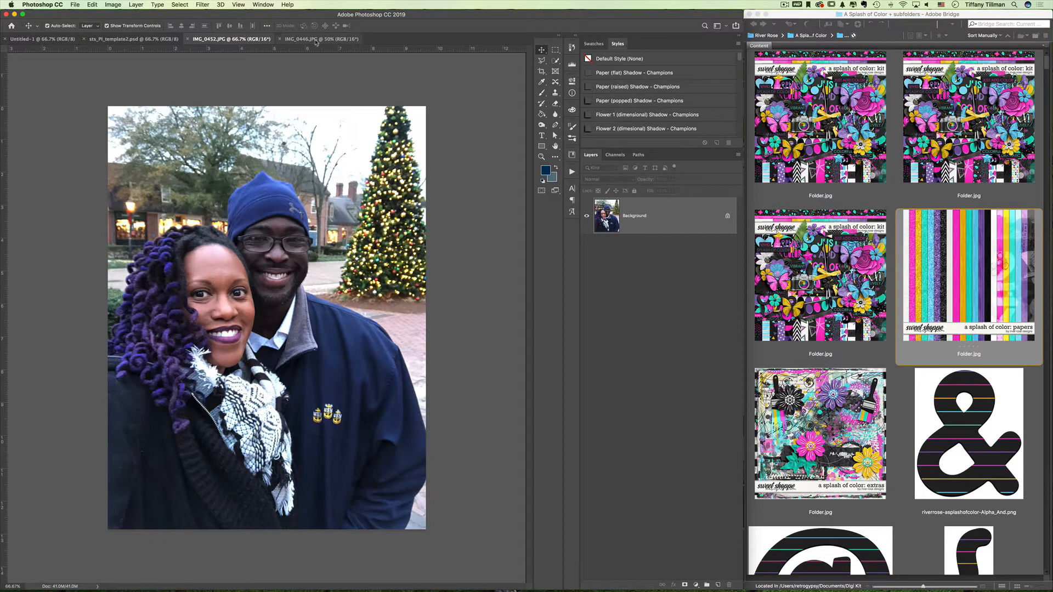
# - Copy all layers of the scrapbook template except its white background into the blank Untitled-1 document
pyautogui.click(169, 40)
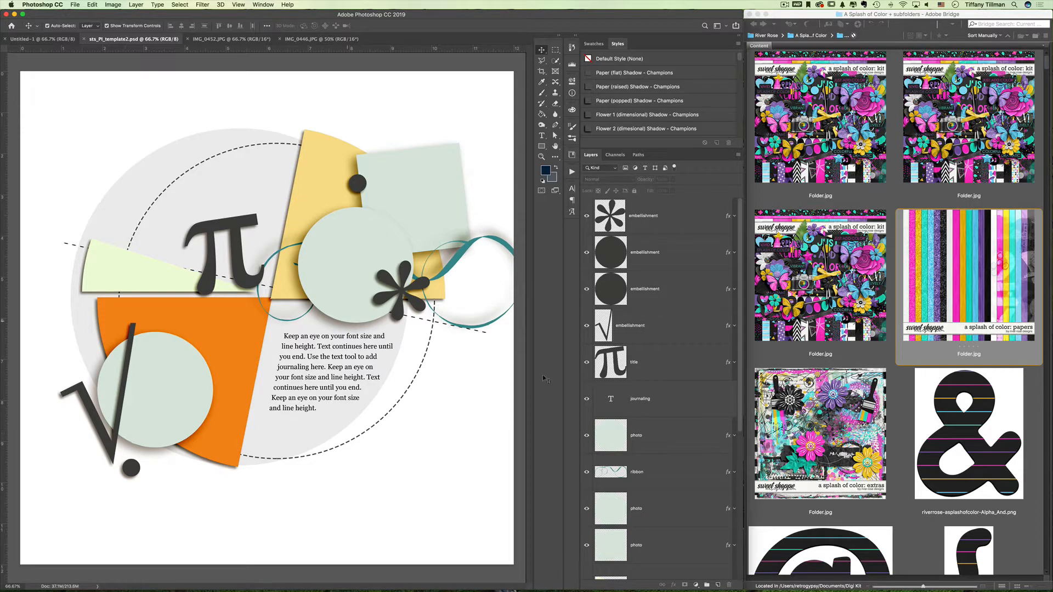
pyautogui.scroll(-10, 654, 507)
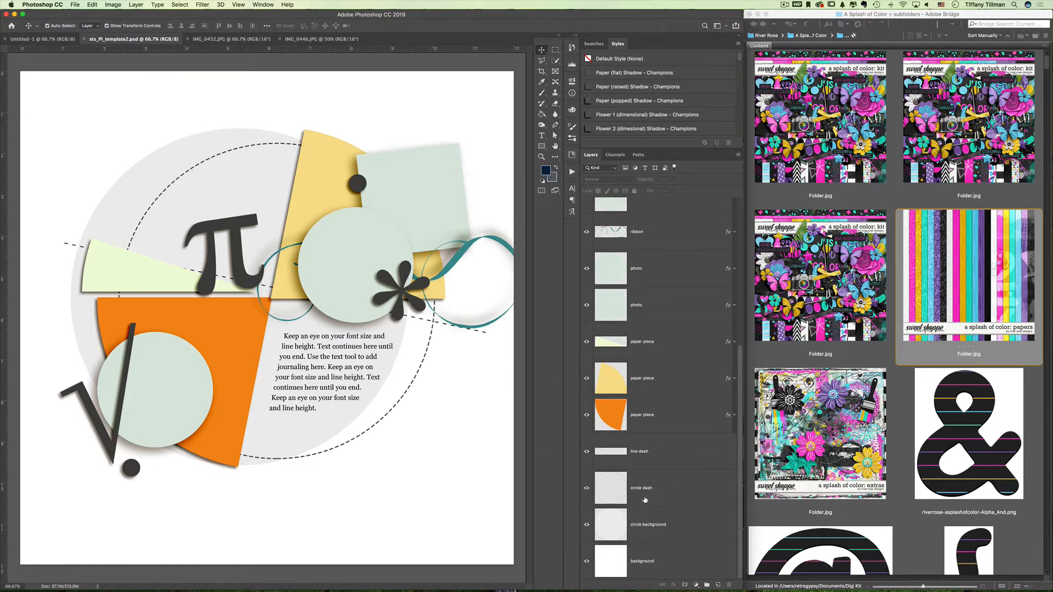
pyautogui.click(658, 518)
pyautogui.scroll(8, 659, 514)
pyautogui.keyDown('shift'); pyautogui.click(652, 216); pyautogui.keyUp('shift')
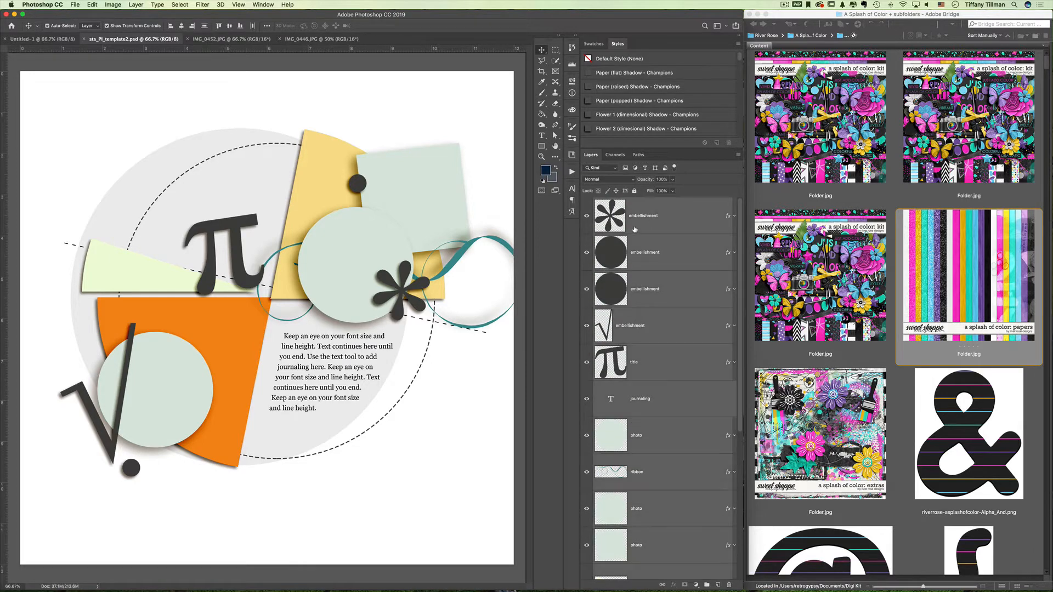
pyautogui.moveTo(425, 240); pyautogui.dragTo(485, 268)
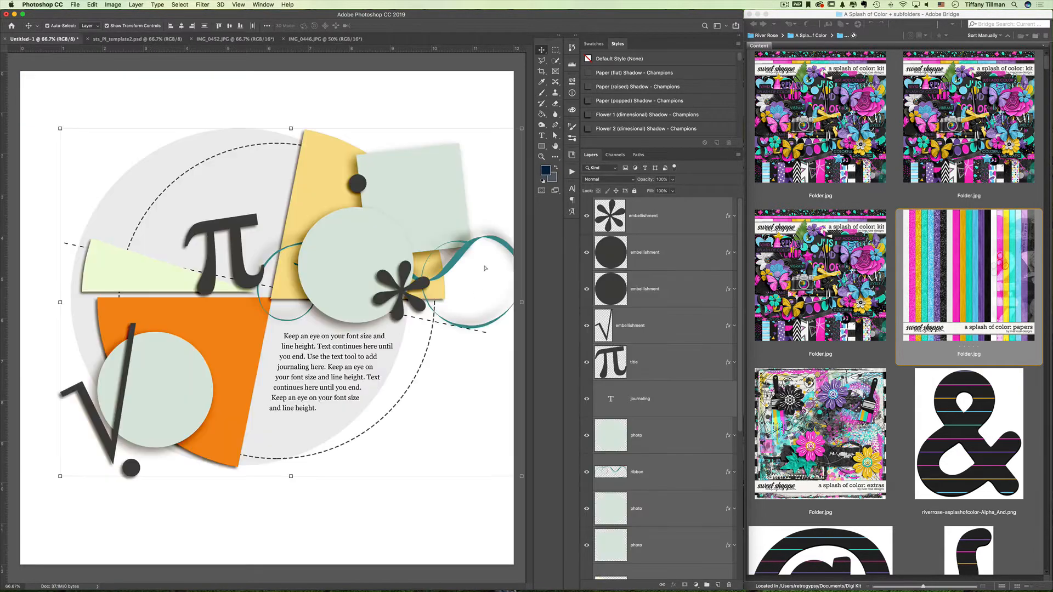
# - Close the original template file and deselect the copied layers in Untitled-1
pyautogui.click(149, 40)
pyautogui.press('super+w')
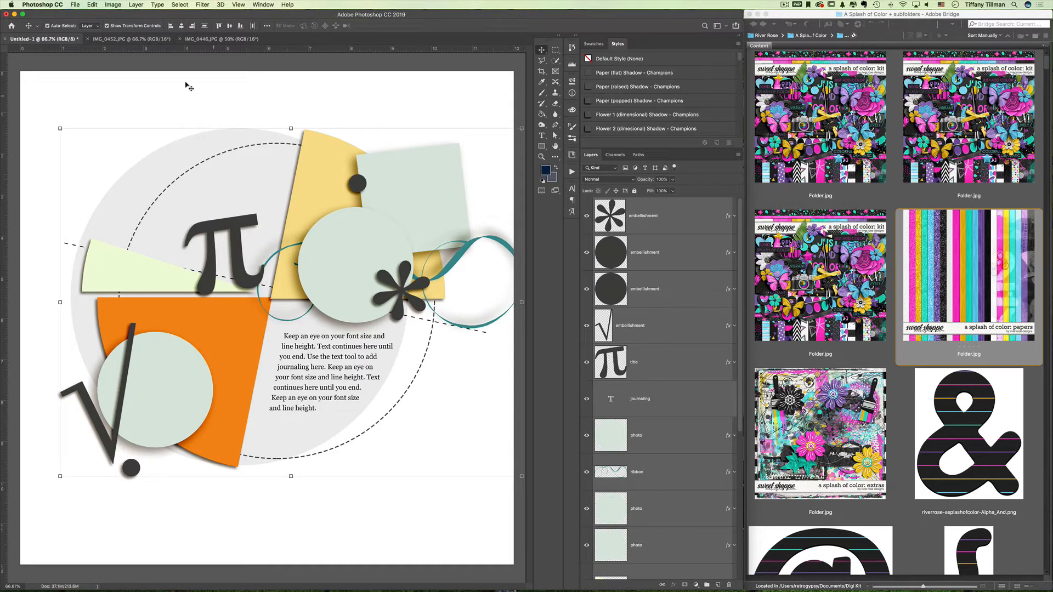
pyautogui.click(403, 106)
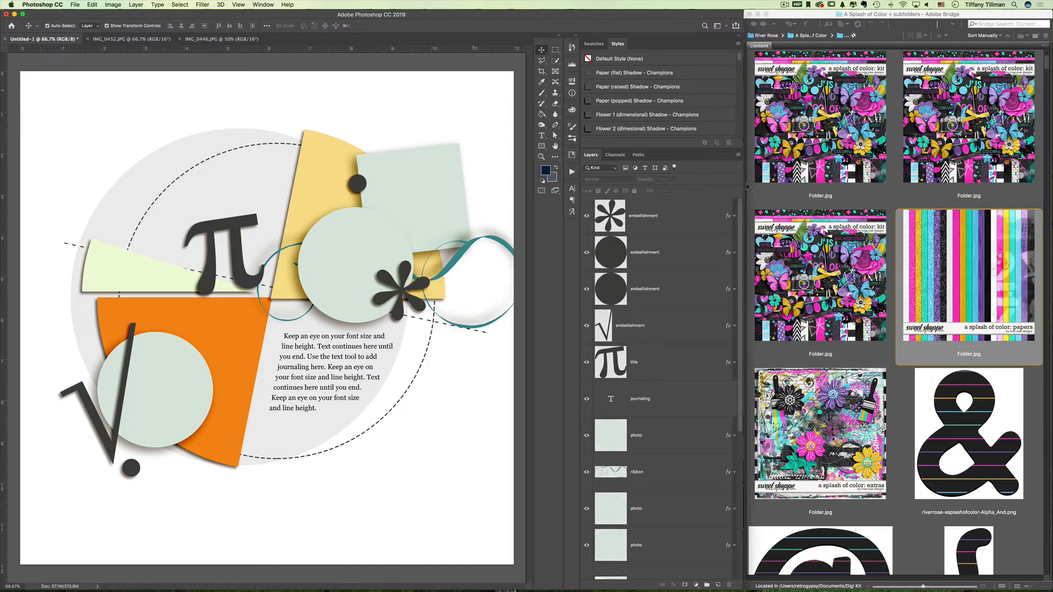
# - Find the black paper riverrose-asplashofcolor-spp7.jpg in Bridge and add it to the layout directly above the white Background layer
pyautogui.click(875, 317)
pyautogui.scroll(-15, 867, 318)
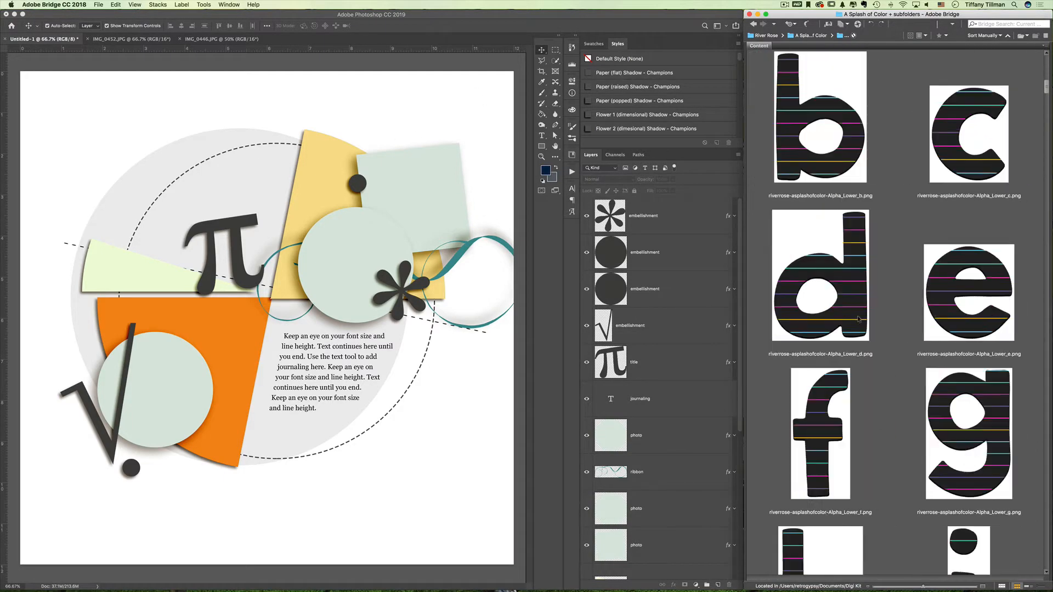
pyautogui.scroll(-20, 858, 320)
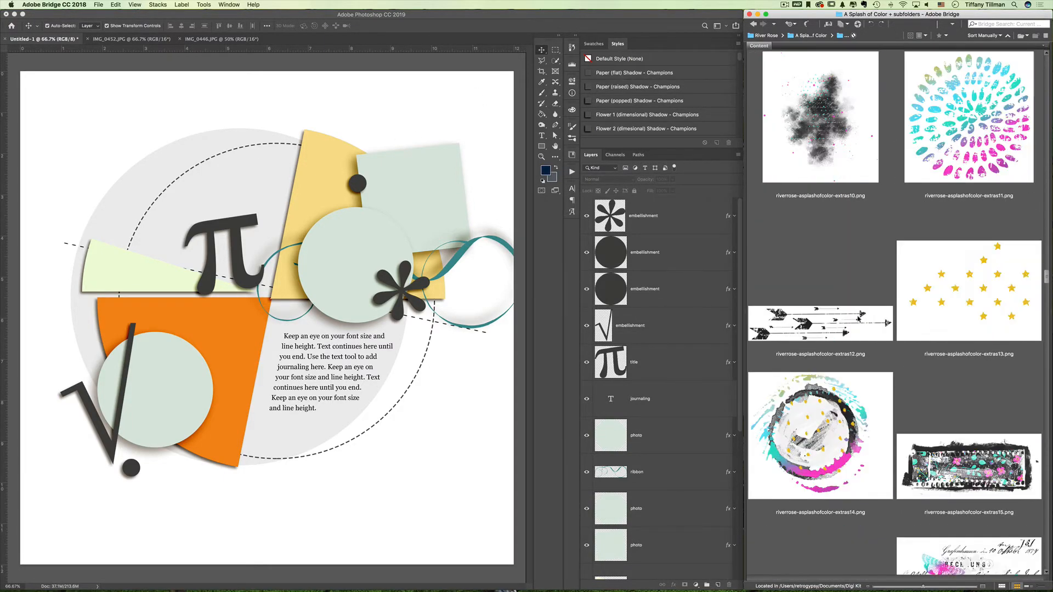
pyautogui.scroll(-20, 858, 319)
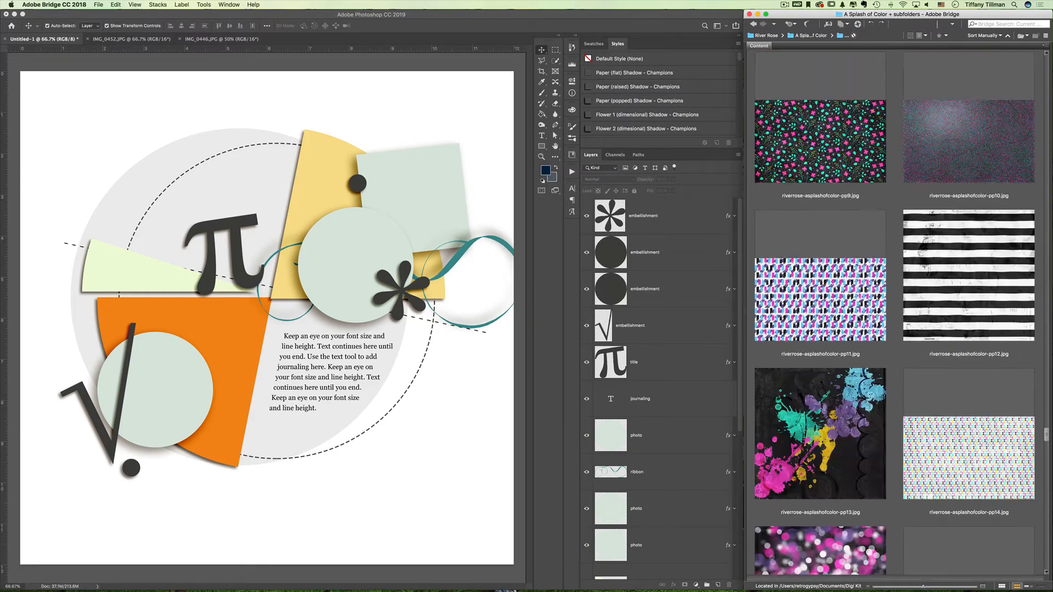
pyautogui.scroll(-20, 859, 320)
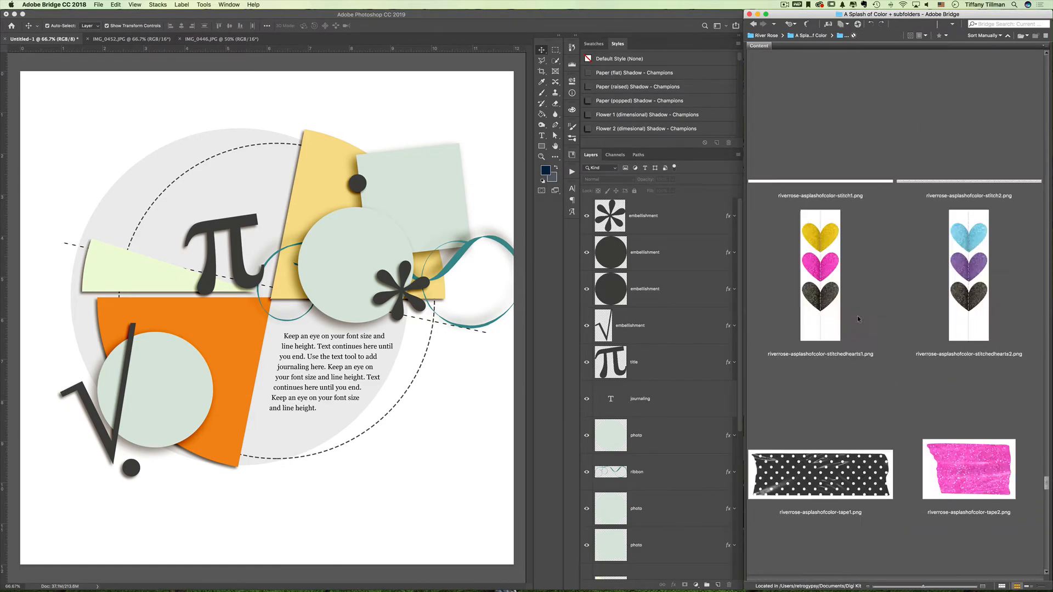
pyautogui.scroll(5, 859, 319)
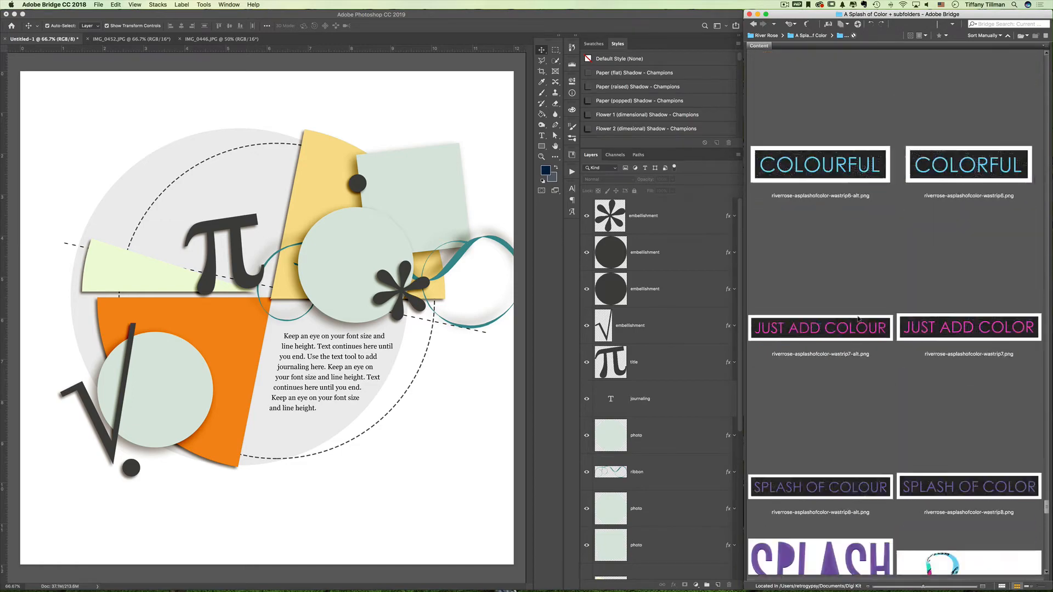
pyautogui.scroll(3, 858, 320)
pyautogui.scroll(-3, 858, 320)
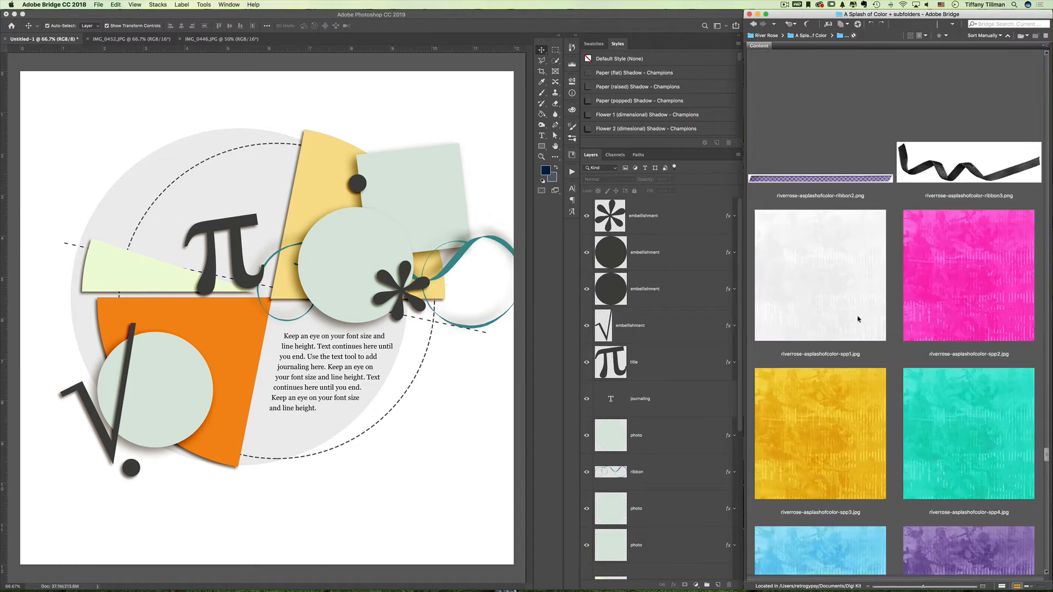
pyautogui.scroll(-4, 859, 320)
pyautogui.doubleClick(843, 328)
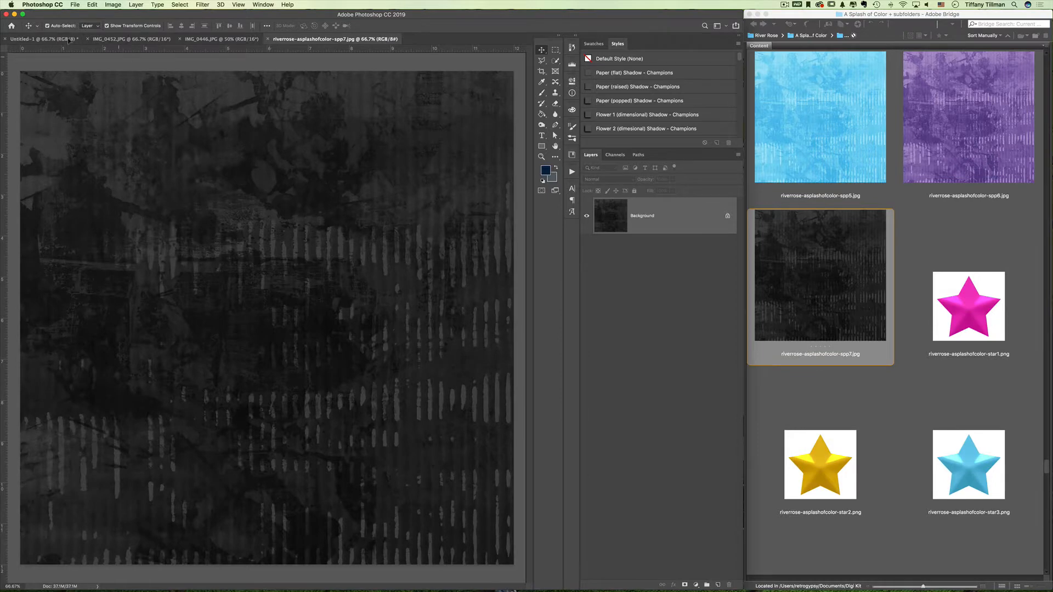
pyautogui.moveTo(66, 40); pyautogui.dragTo(260, 229)
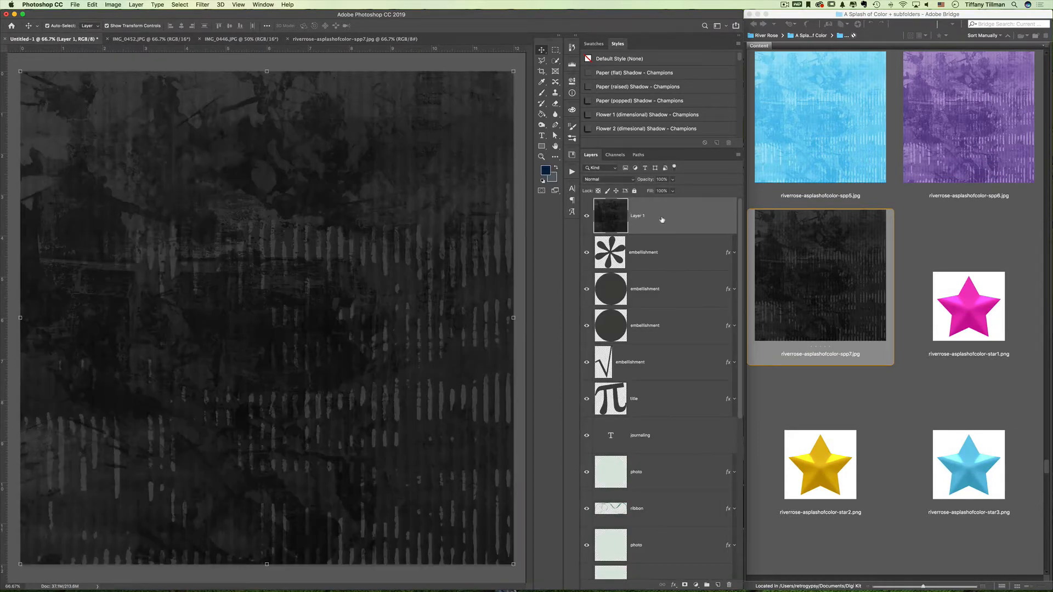
pyautogui.moveTo(662, 219); pyautogui.dragTo(640, 544)
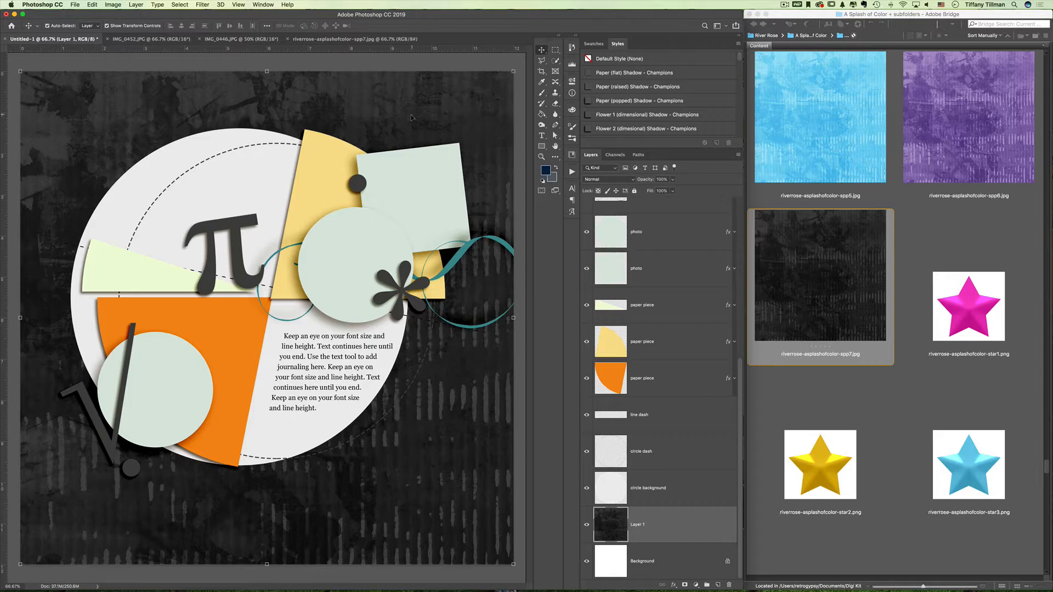
# - Copy the couple photo IMG_0452.JPG into the layout directly above the circle background layer and shift it up to the page's upper edge
pyautogui.click(177, 40)
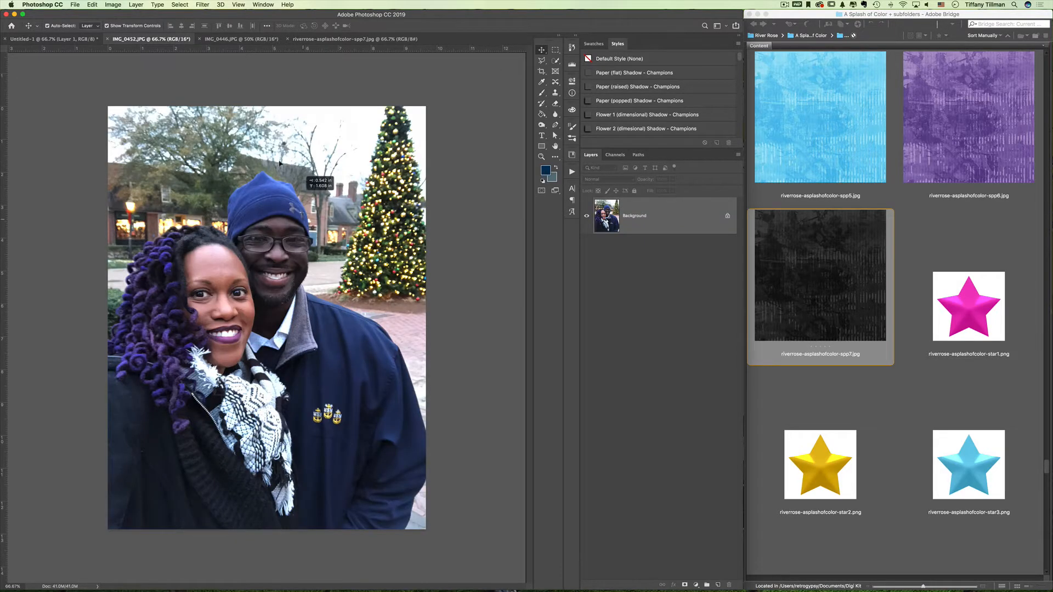
pyautogui.click(75, 40)
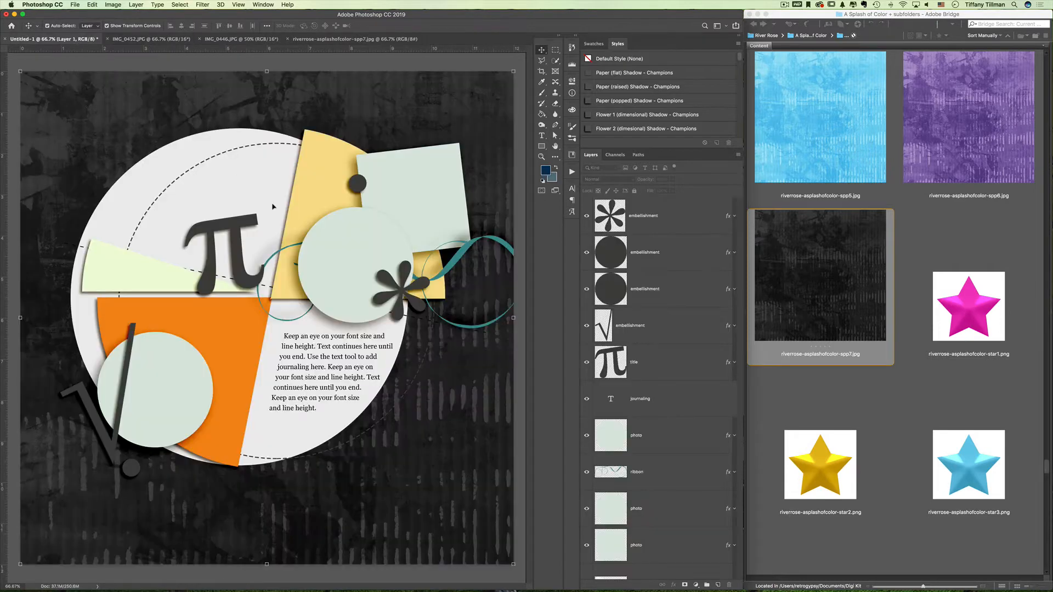
pyautogui.moveTo(273, 206); pyautogui.dragTo(260, 196)
pyautogui.moveTo(652, 560); pyautogui.dragTo(654, 509)
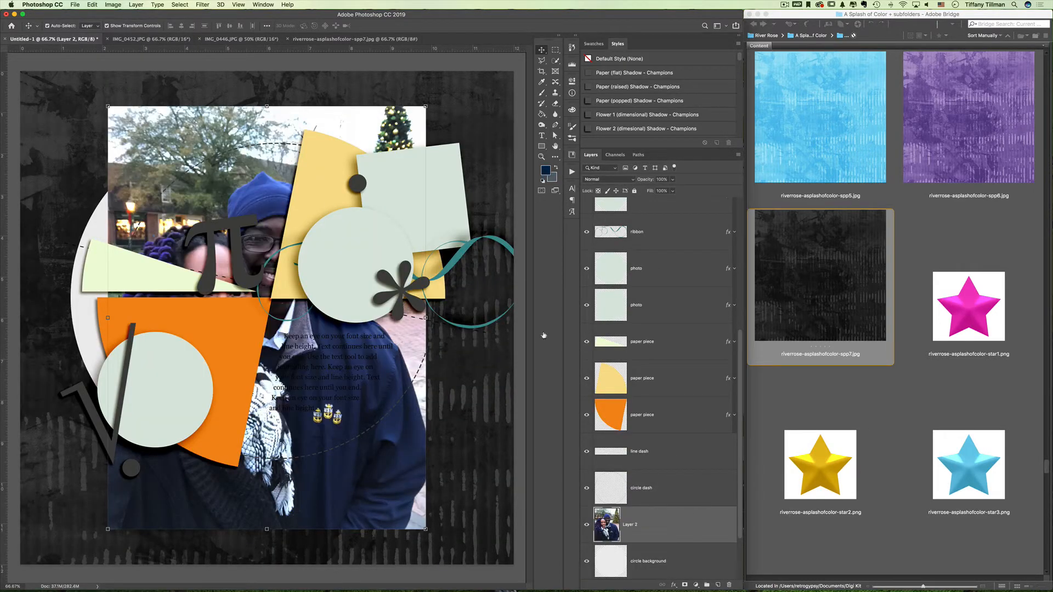
pyautogui.moveTo(254, 184); pyautogui.dragTo(248, 147)
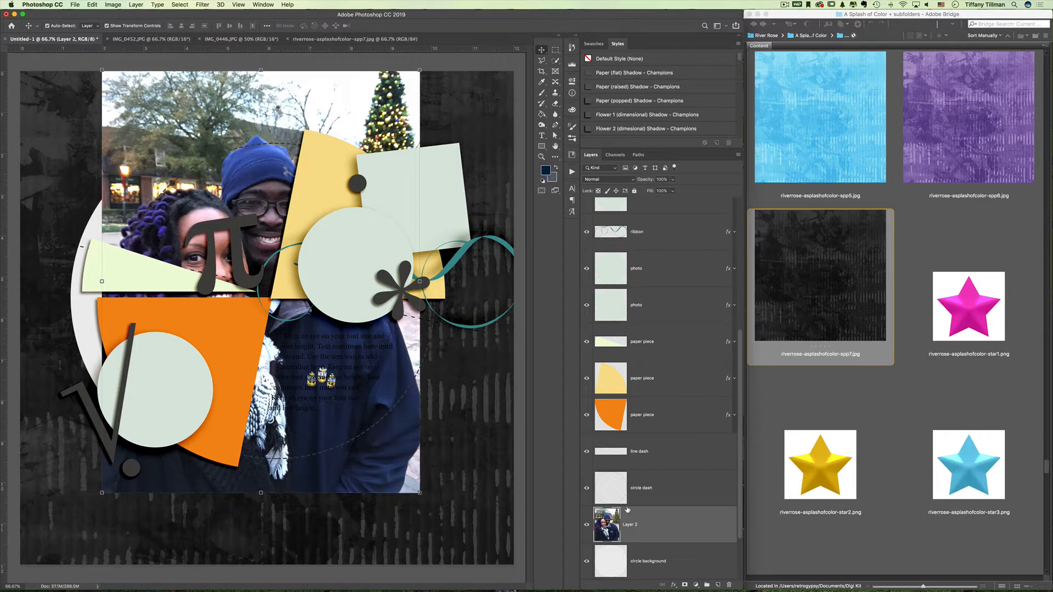
# - Clip a duplicate of the couple photo to the circular photo shape over the orange wedge, framing the woman's face inside it
pyautogui.press('super+j')
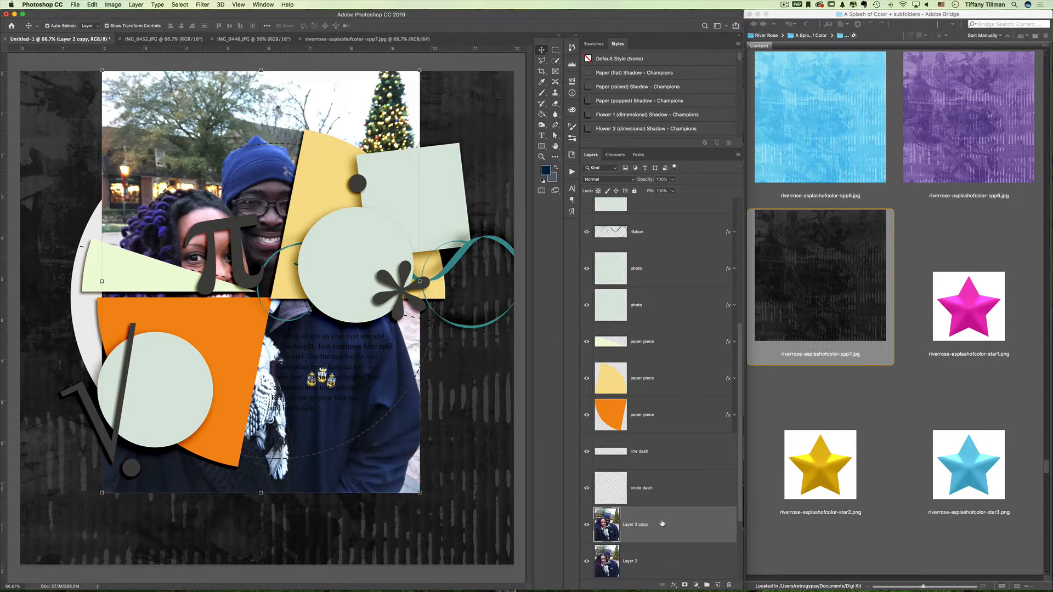
pyautogui.moveTo(662, 523); pyautogui.dragTo(649, 319)
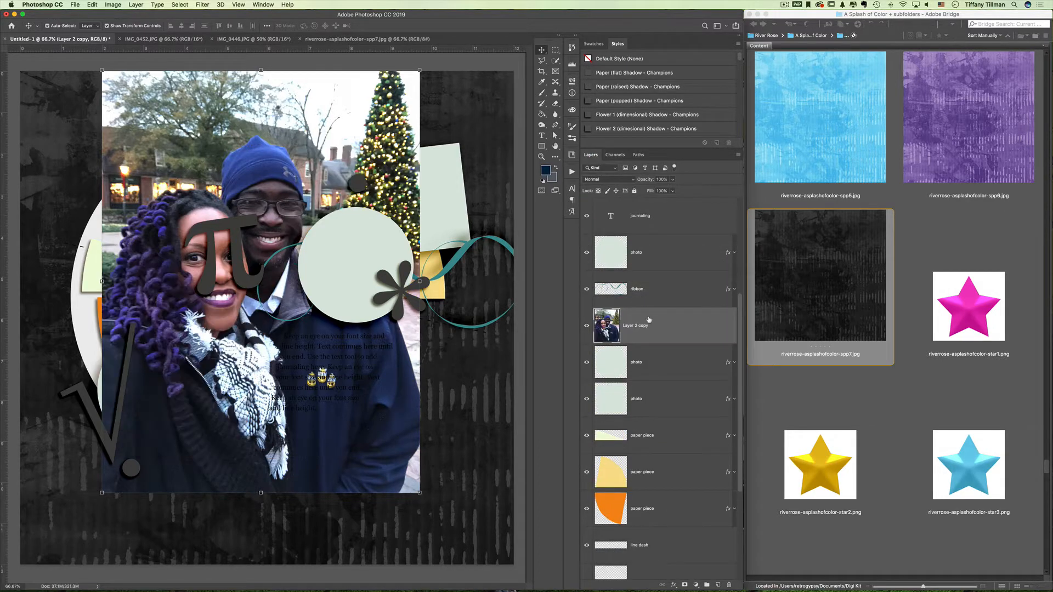
pyautogui.keyDown('alt'); pyautogui.click(650, 345); pyautogui.keyUp('alt')
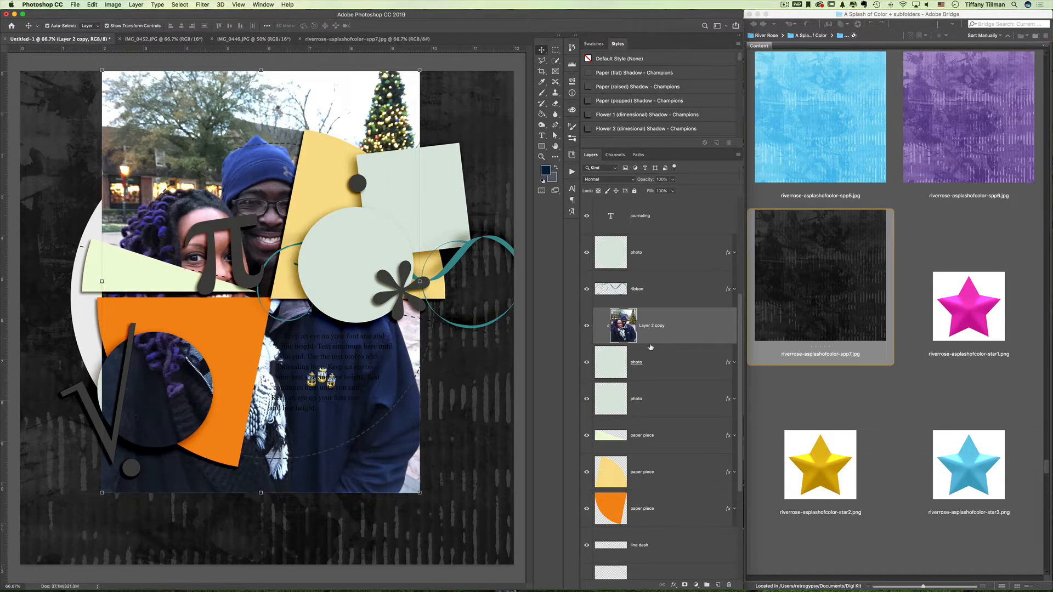
pyautogui.moveTo(167, 377); pyautogui.dragTo(132, 476)
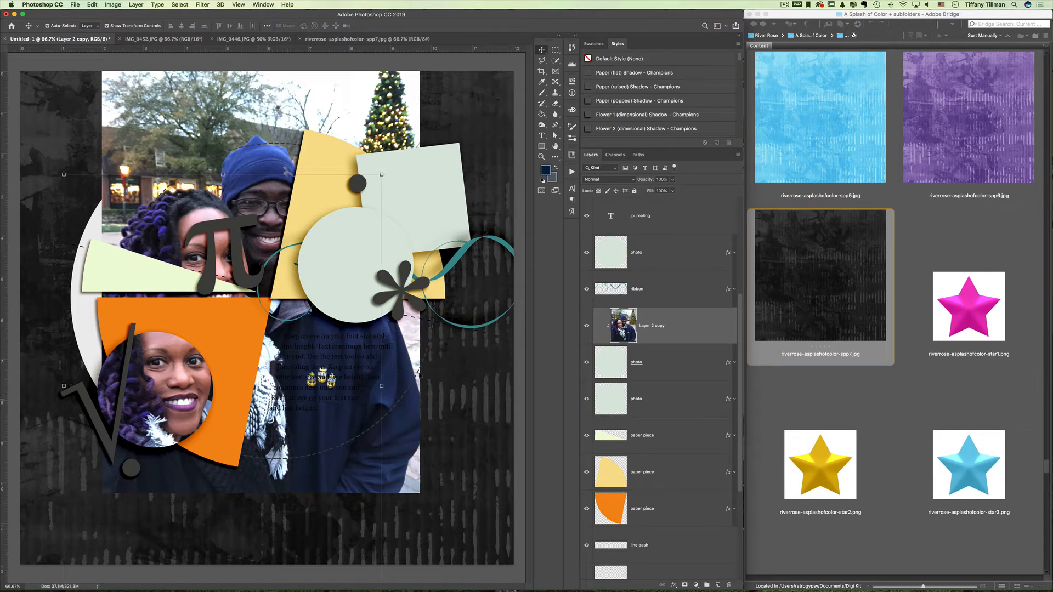
pyautogui.scroll(-6, 658, 443)
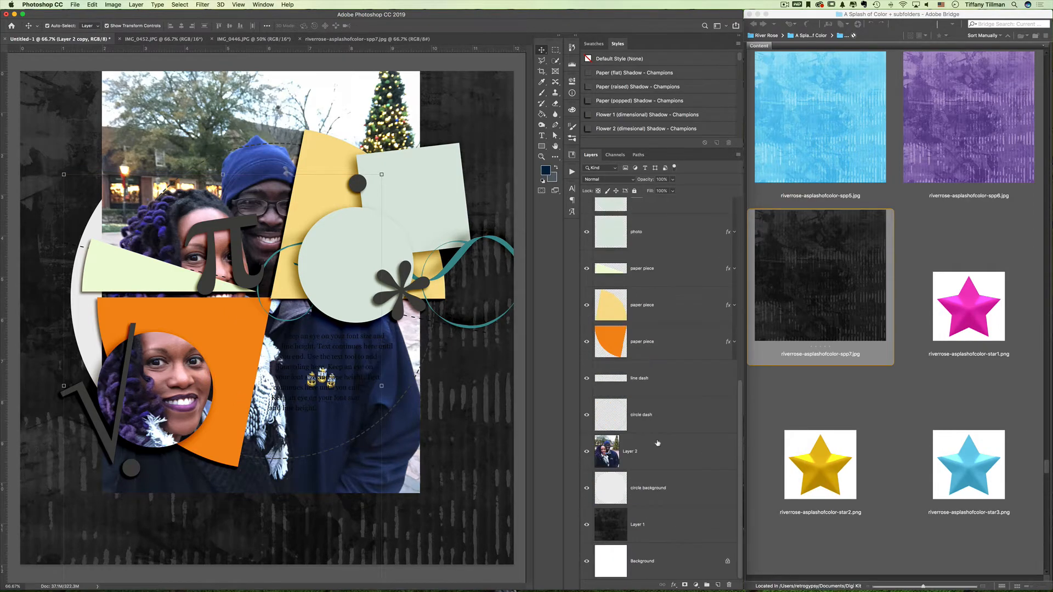
# - Hide the full couple photo layer, then slightly shrink the clipped copy and reposition the woman's face within its circle
pyautogui.click(587, 451)
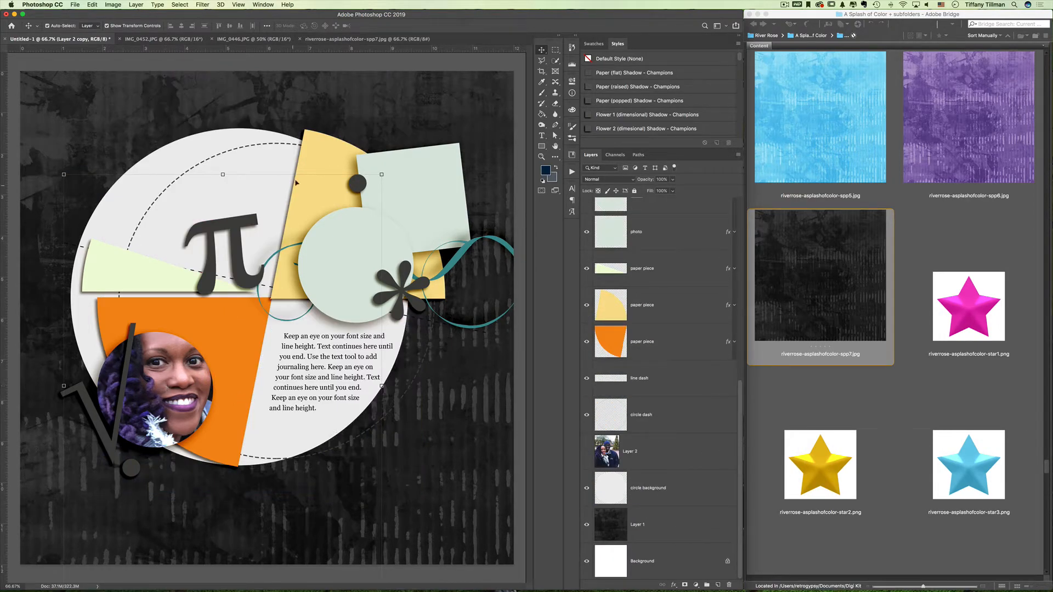
pyautogui.moveTo(382, 174); pyautogui.dragTo(359, 204)
pyautogui.moveTo(175, 376); pyautogui.dragTo(185, 360)
pyautogui.press('Return')
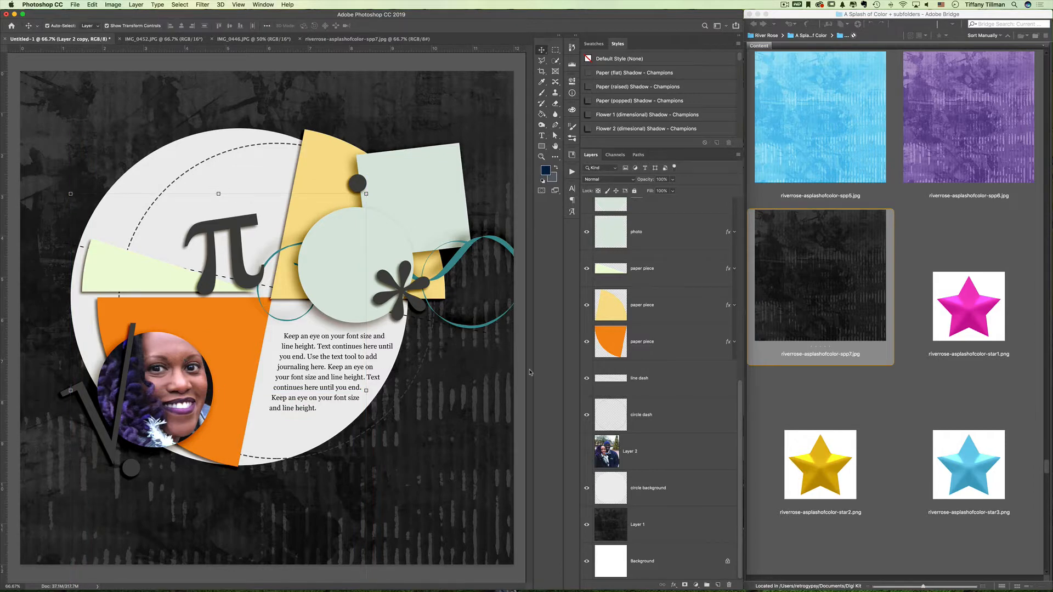
# - Duplicate the clipped couple photo and clip the copy to the circular photo shape over the yellow wedge, framing the man's face
pyautogui.click(655, 456)
pyautogui.scroll(5, 655, 428)
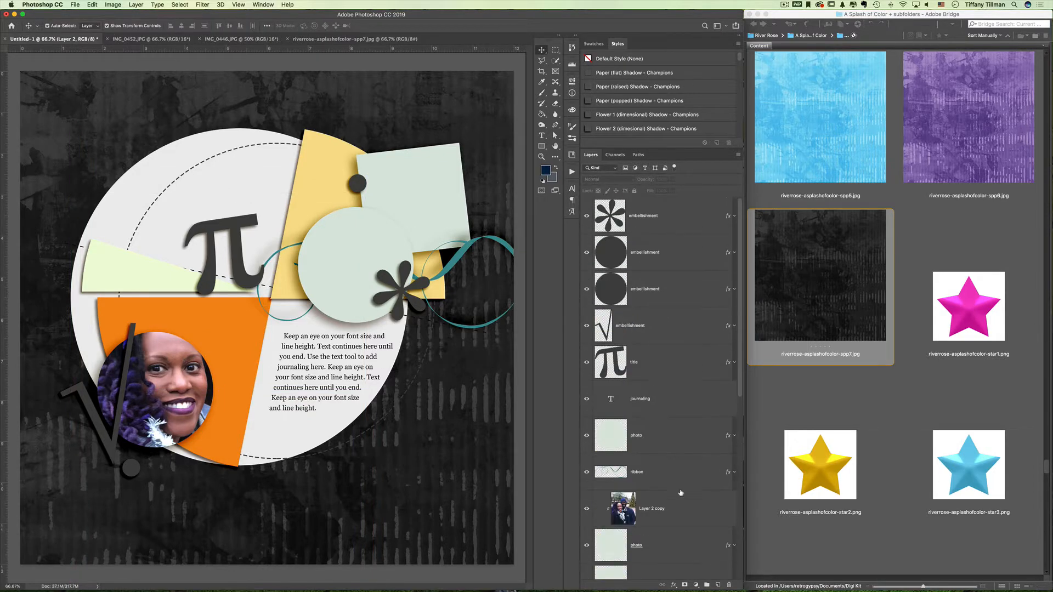
pyautogui.click(682, 509)
pyautogui.press('super+j')
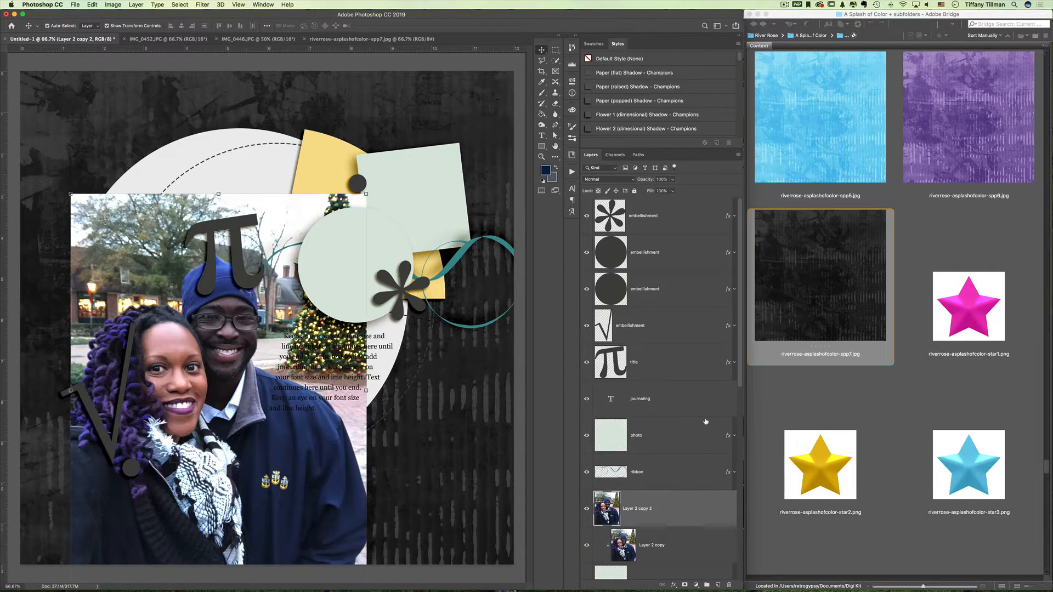
pyautogui.moveTo(673, 505); pyautogui.dragTo(672, 422)
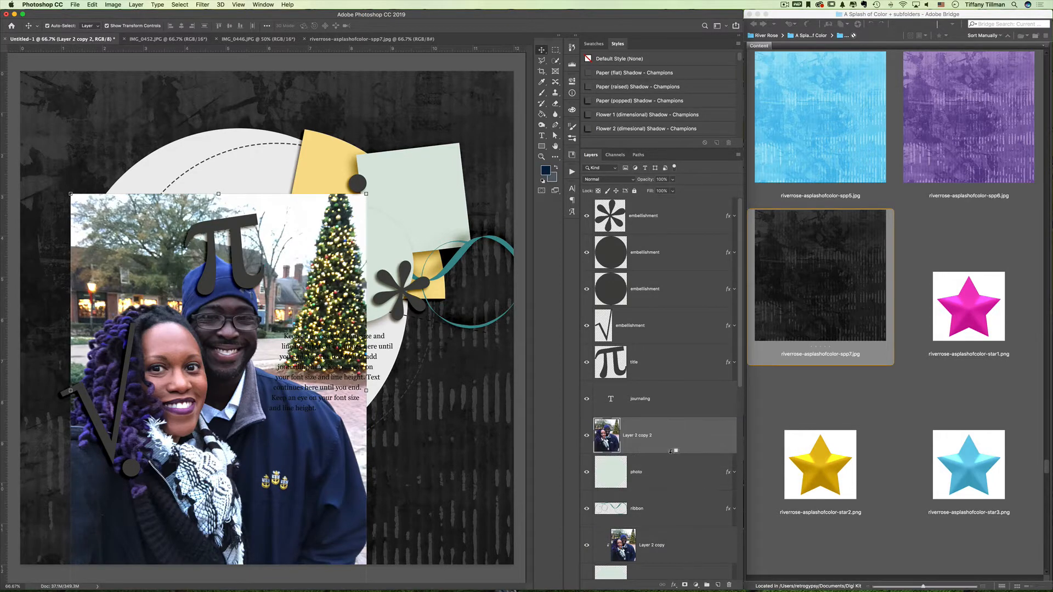
pyautogui.keyDown('alt'); pyautogui.click(671, 453); pyautogui.keyUp('alt')
pyautogui.moveTo(339, 279); pyautogui.dragTo(446, 224)
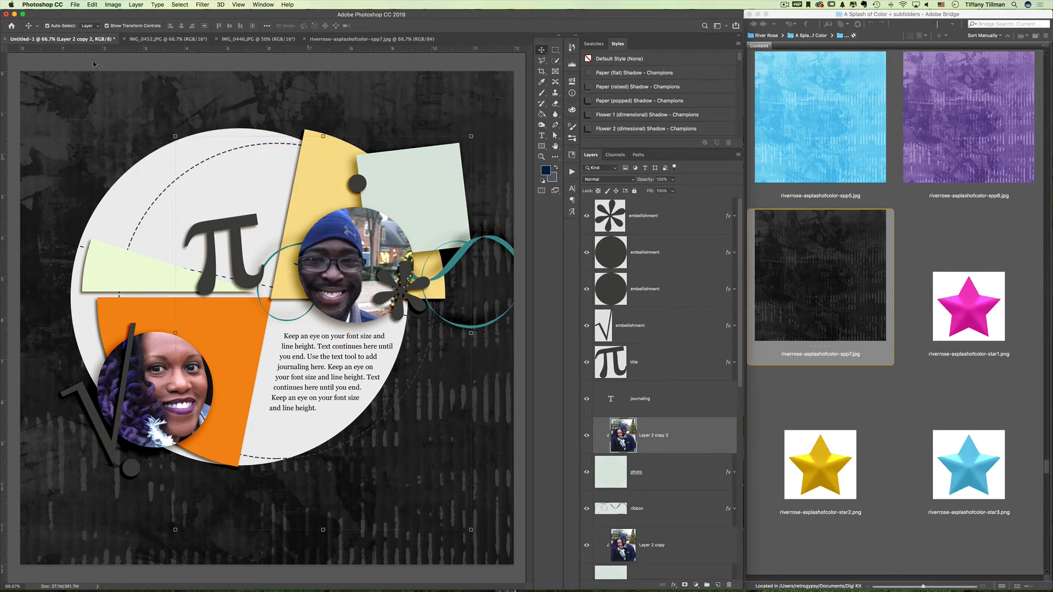
# - Flip the man's clipped photo horizontally and reposition it so his face is centred in the circle
pyautogui.click(92, 4)
pyautogui.moveTo(142, 195)
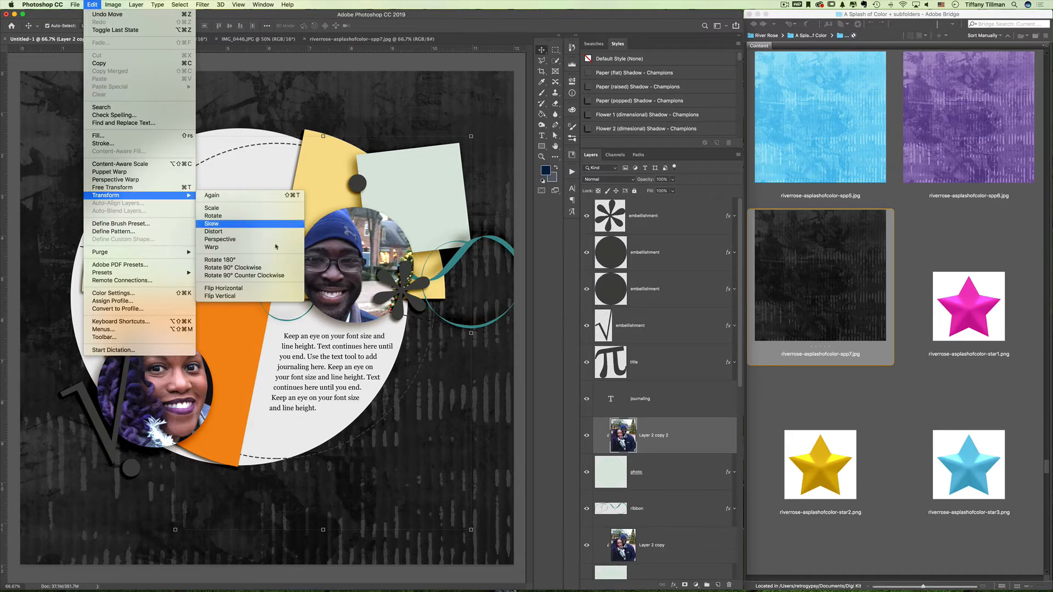
pyautogui.click(268, 288)
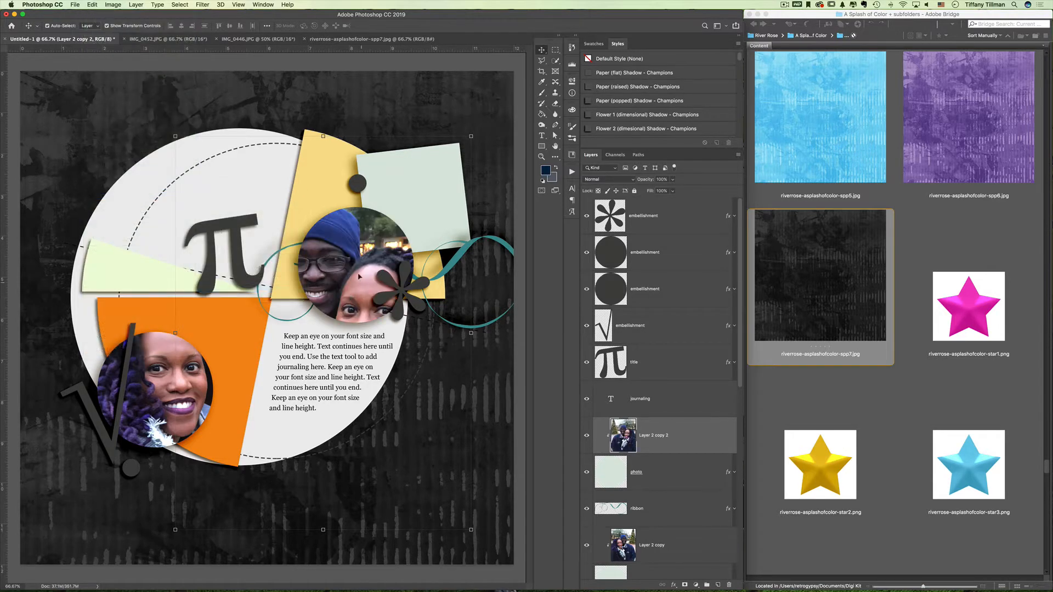
pyautogui.moveTo(377, 283); pyautogui.dragTo(388, 286)
# - Delete the template's embellishments, the wavy ribbon and the pi-shaped title from the layout
pyautogui.click(405, 295)
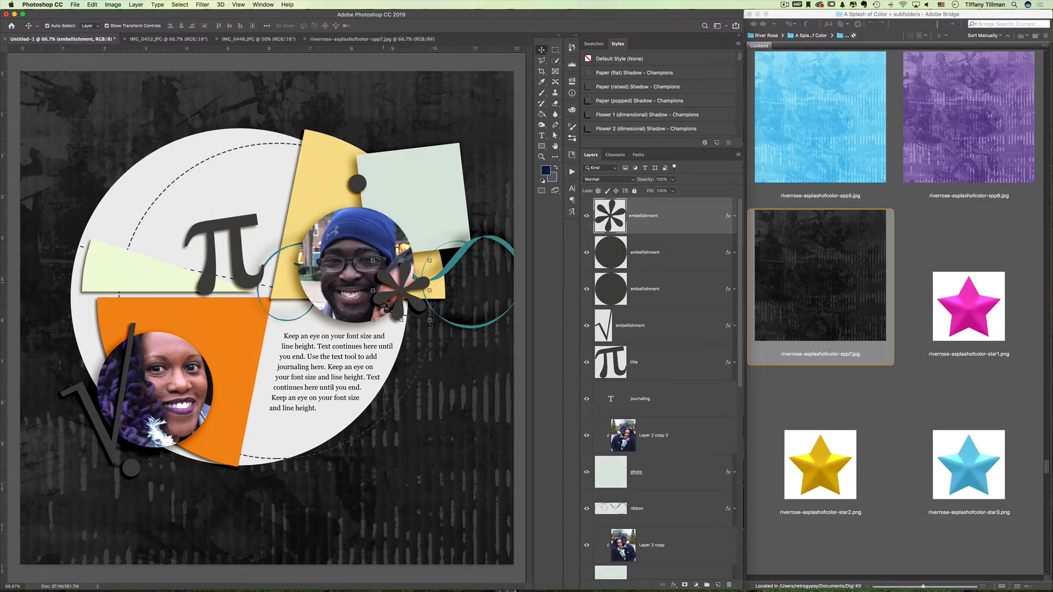
pyautogui.press('Delete')
pyautogui.press('Delete')
pyautogui.press('Delete')
pyautogui.press('Delete')
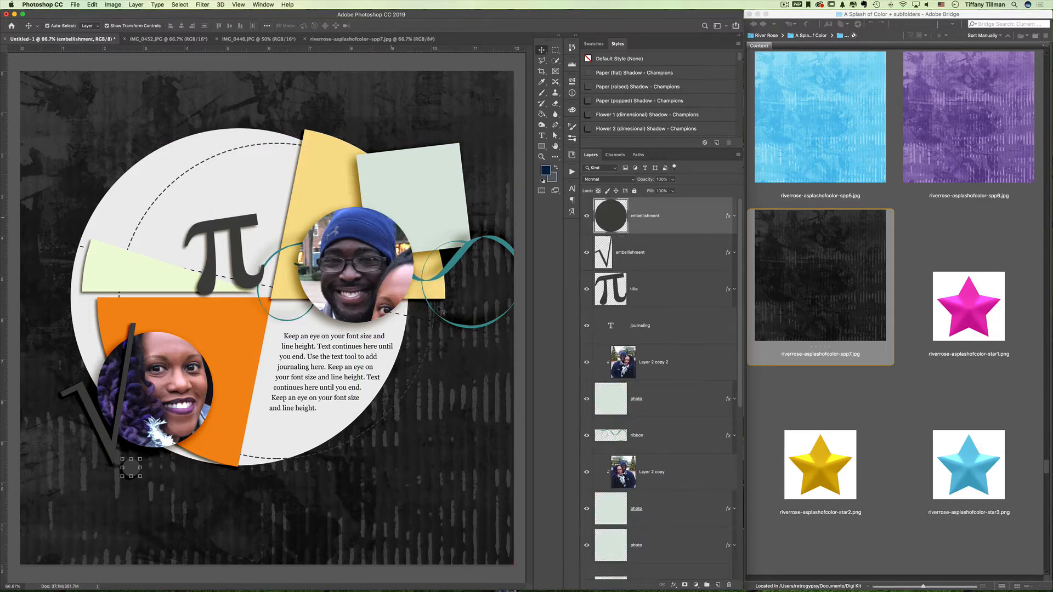
pyautogui.click(458, 270)
pyautogui.press('Delete')
pyautogui.click(250, 281)
pyautogui.press('Delete')
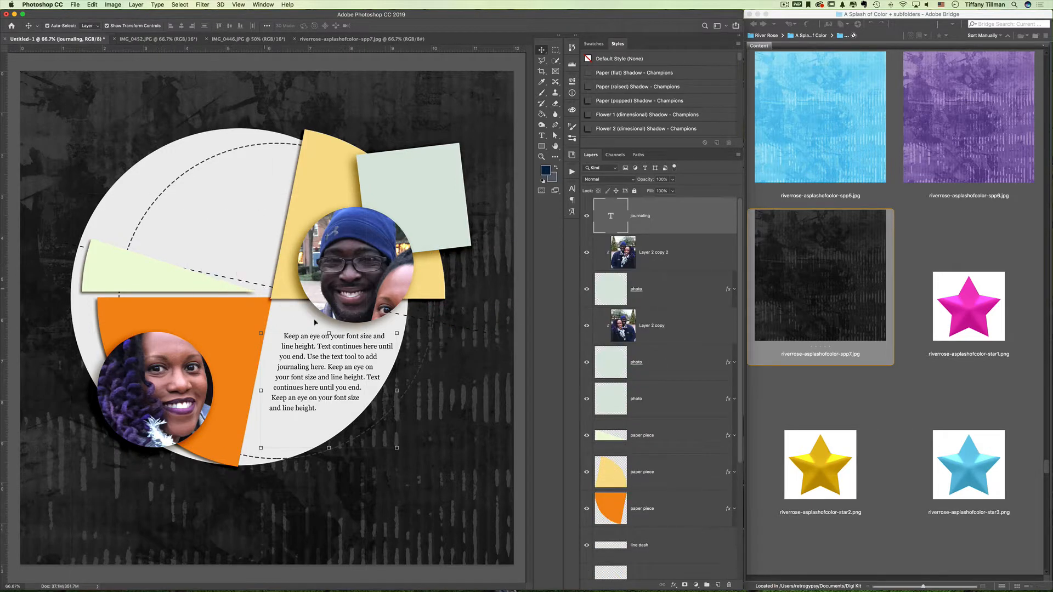
# - Shift the woman's clipped photo slightly to the right within its circle, then select the black background paper layer
pyautogui.click(500, 152)
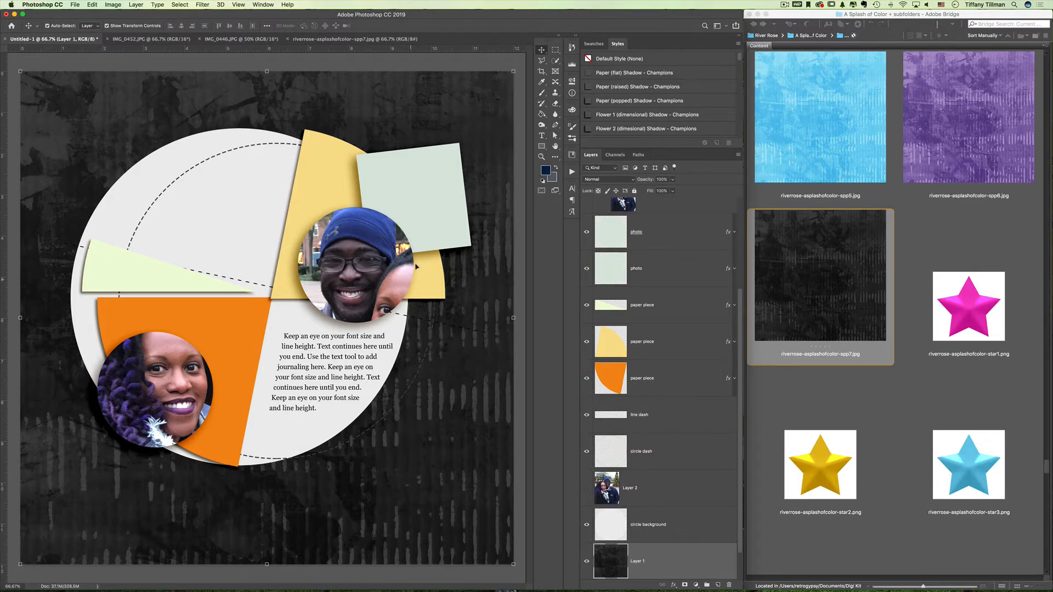
pyautogui.moveTo(176, 380)
pyautogui.mouseDown()
pyautogui.moveTo(168, 387)
pyautogui.moveTo(187, 387)
pyautogui.moveTo(183, 379)
pyautogui.mouseUp()
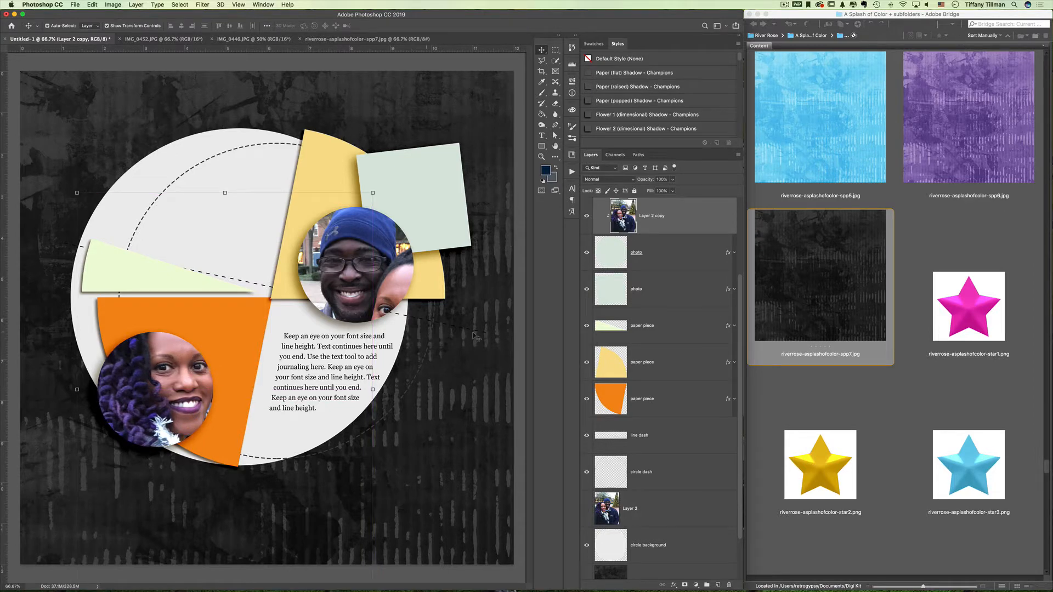
pyautogui.click(476, 361)
pyautogui.scroll(-1, 680, 465)
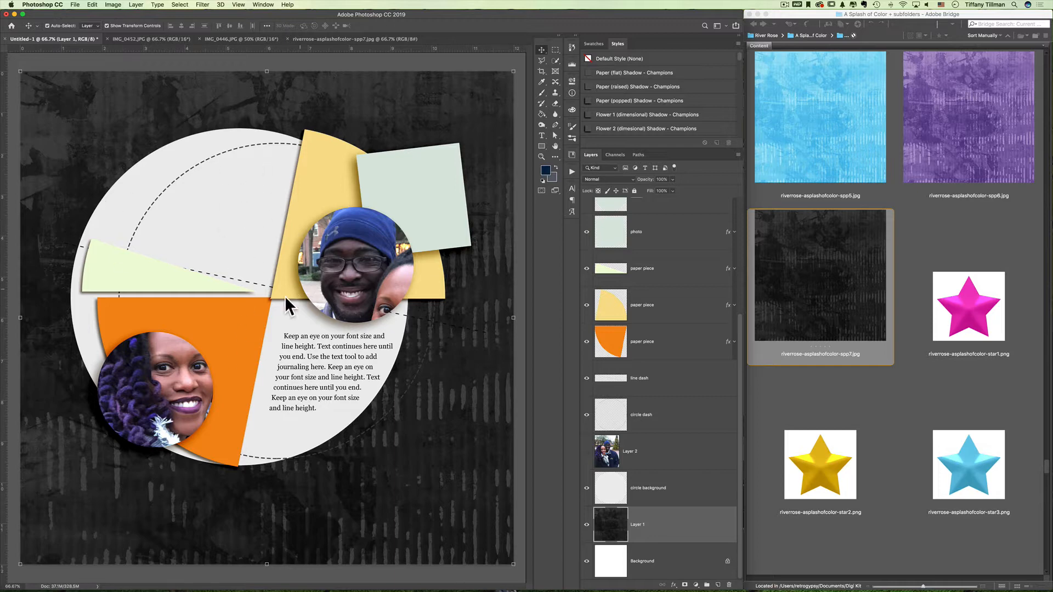
# - Find the paint-splatter paper riverrose-asplashofcolor-pp13.jpg in Bridge and add it to the layout directly above the circle background layer
pyautogui.click(869, 315)
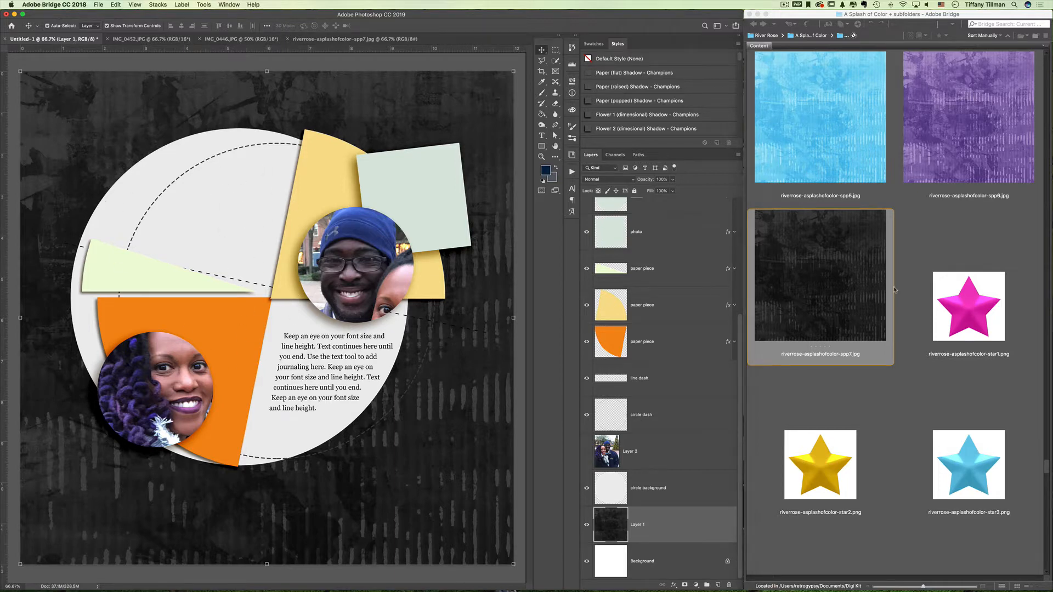
pyautogui.scroll(-10, 869, 315)
pyautogui.scroll(5, 869, 315)
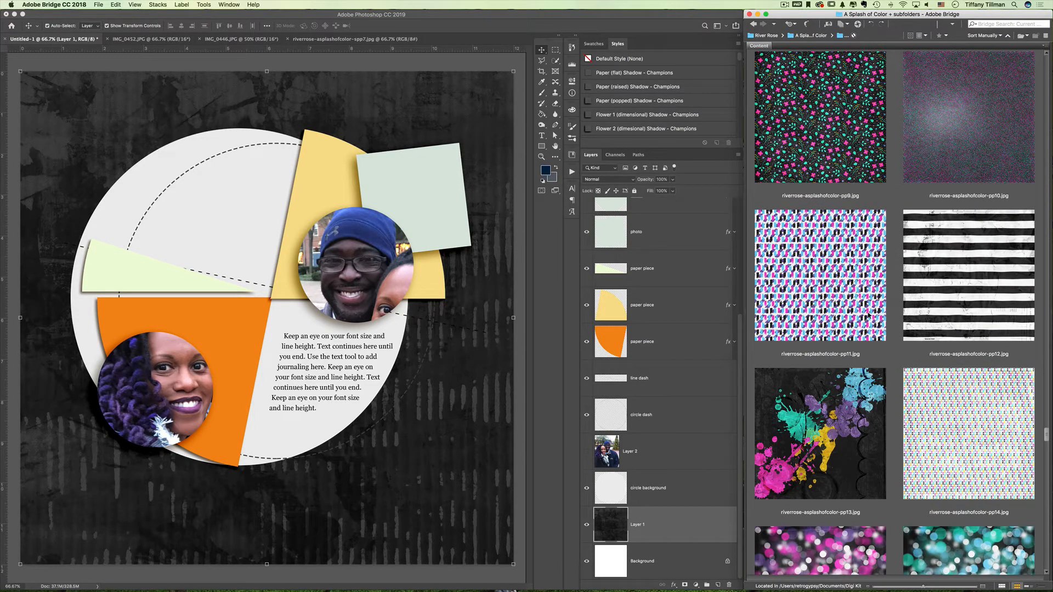
pyautogui.scroll(10, 869, 315)
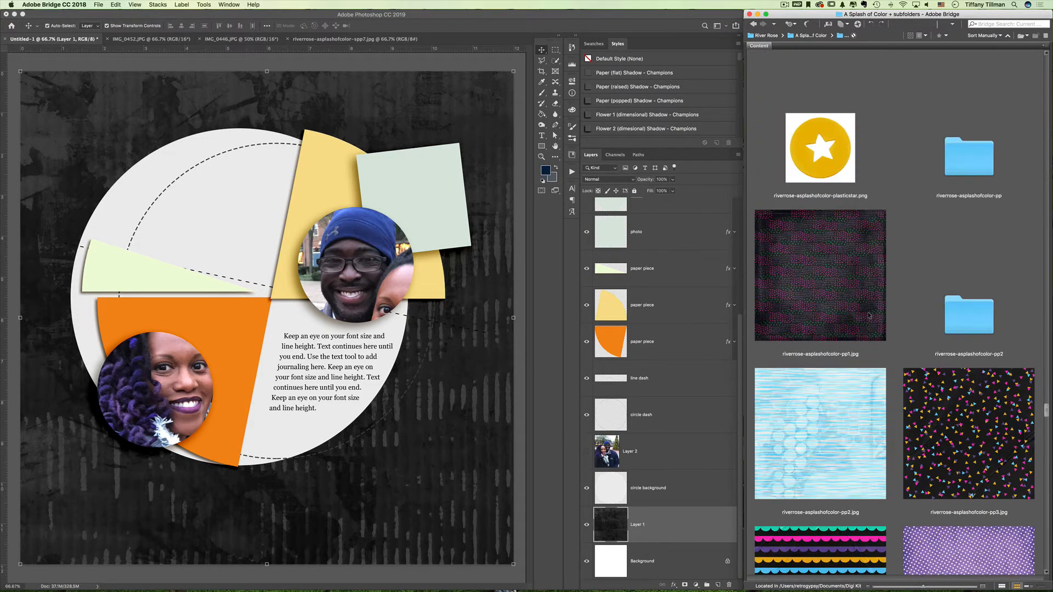
pyautogui.scroll(5, 869, 315)
pyautogui.scroll(-15, 869, 316)
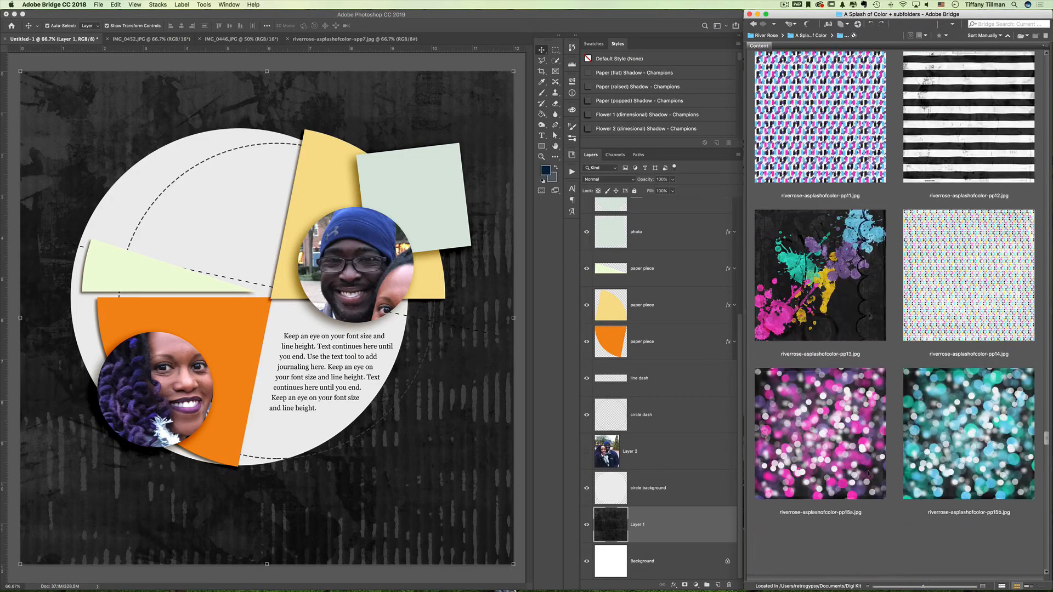
pyautogui.doubleClick(831, 276)
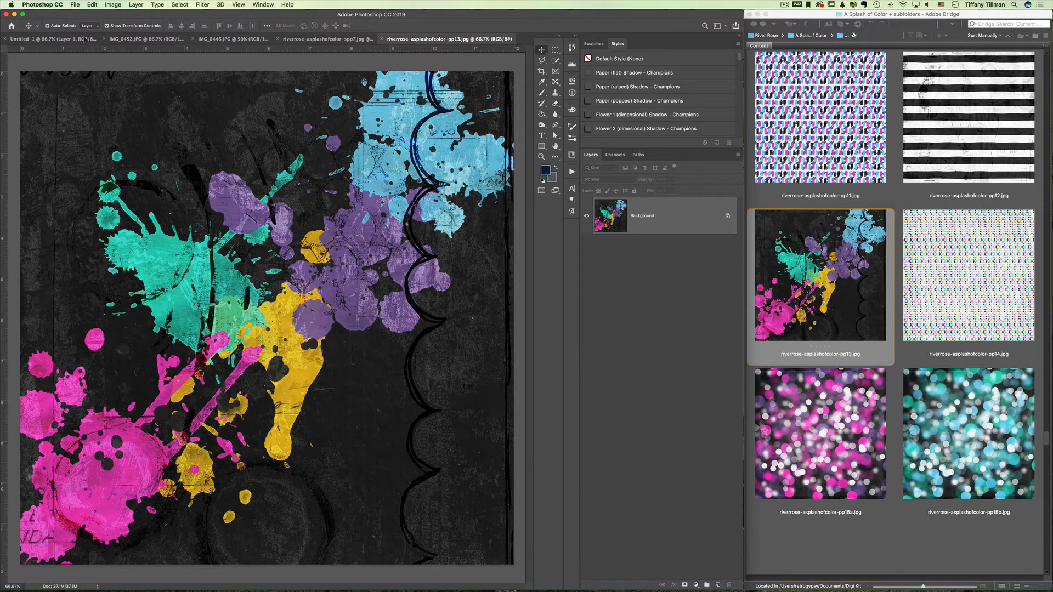
pyautogui.moveTo(84, 41); pyautogui.dragTo(262, 230)
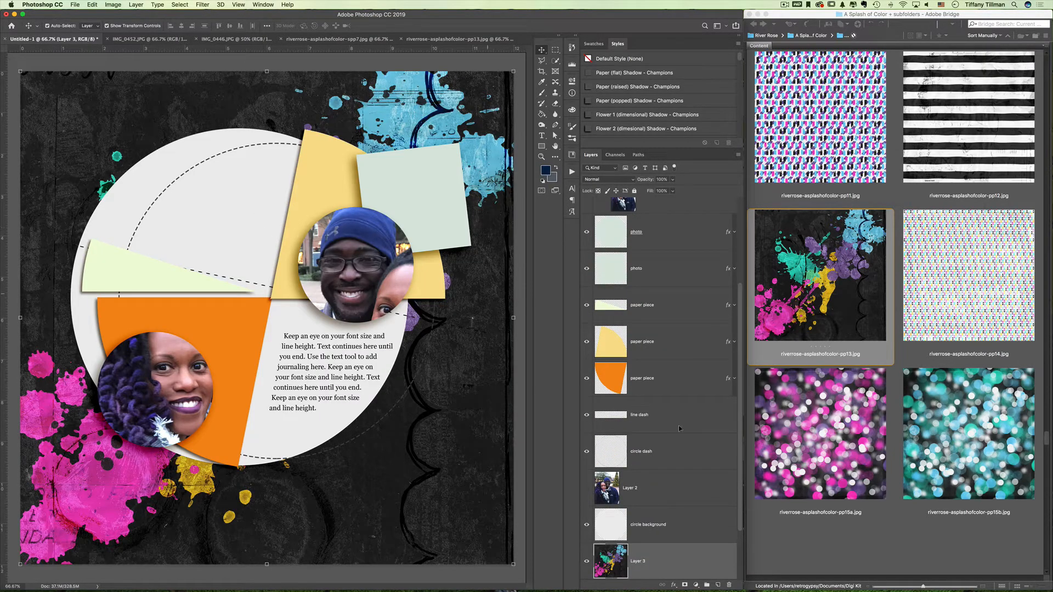
pyautogui.moveTo(675, 572); pyautogui.dragTo(671, 530)
# - Look through the kit's papers, labels, floral stickers and splatter extras in Bridge for matching pieces
pyautogui.click(783, 438)
pyautogui.scroll(-15, 881, 377)
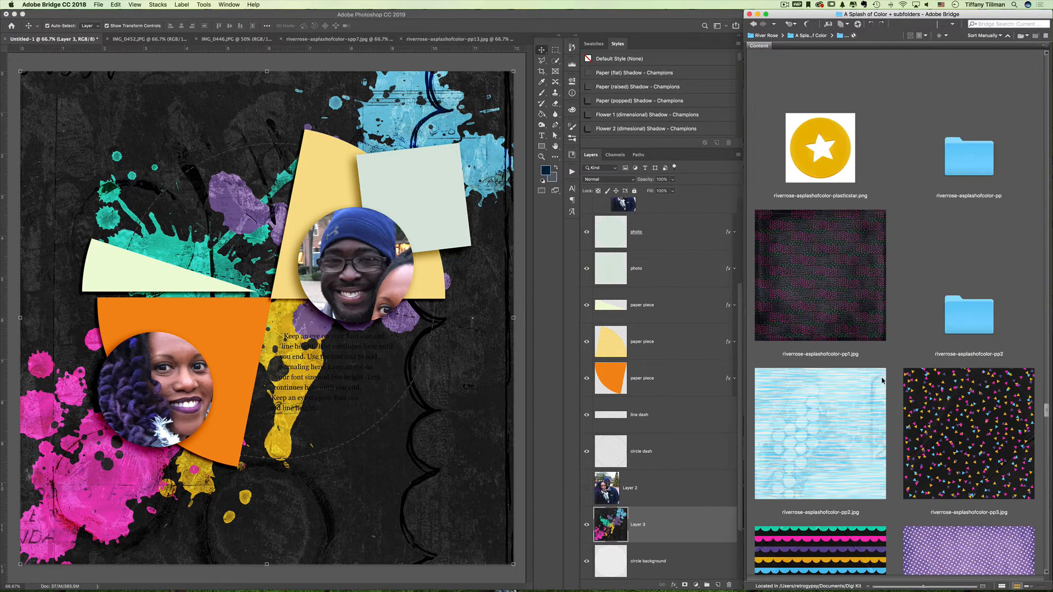
pyautogui.scroll(3, 881, 377)
pyautogui.scroll(-6, 881, 377)
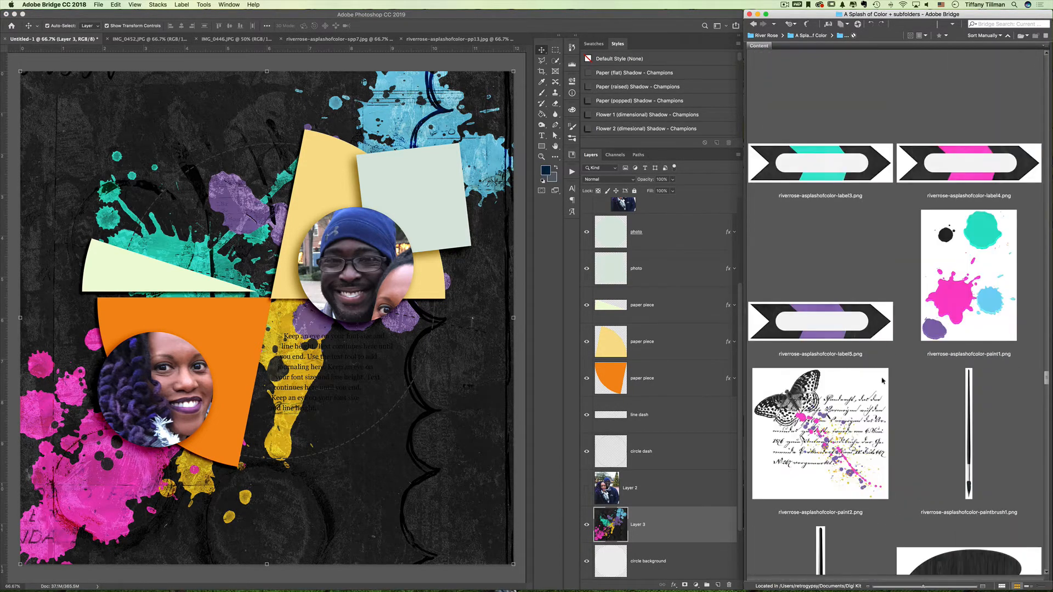
pyautogui.scroll(8, 867, 379)
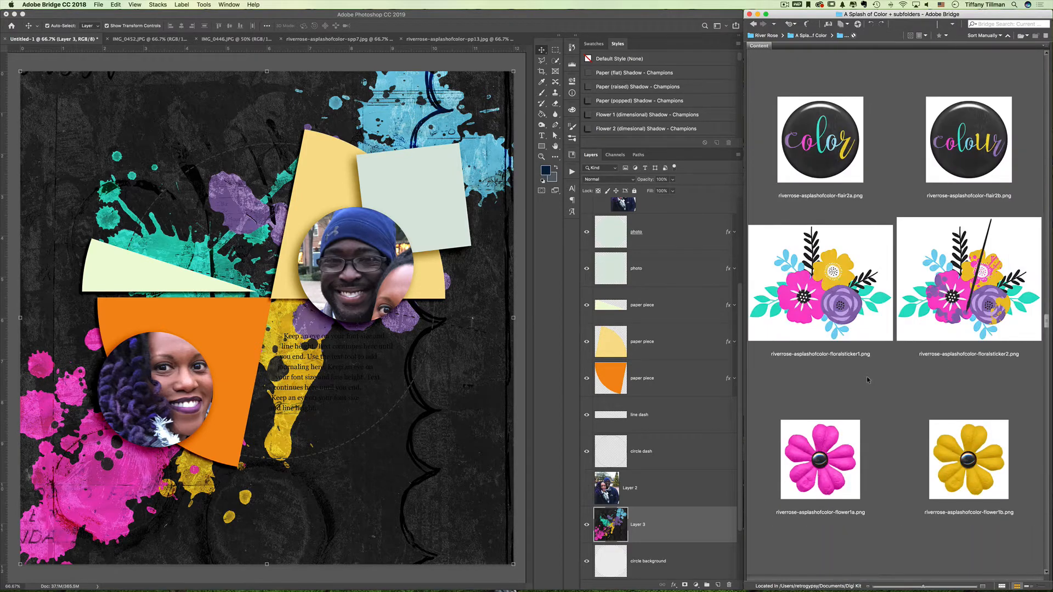
pyautogui.scroll(-3, 868, 380)
pyautogui.scroll(-10, 864, 436)
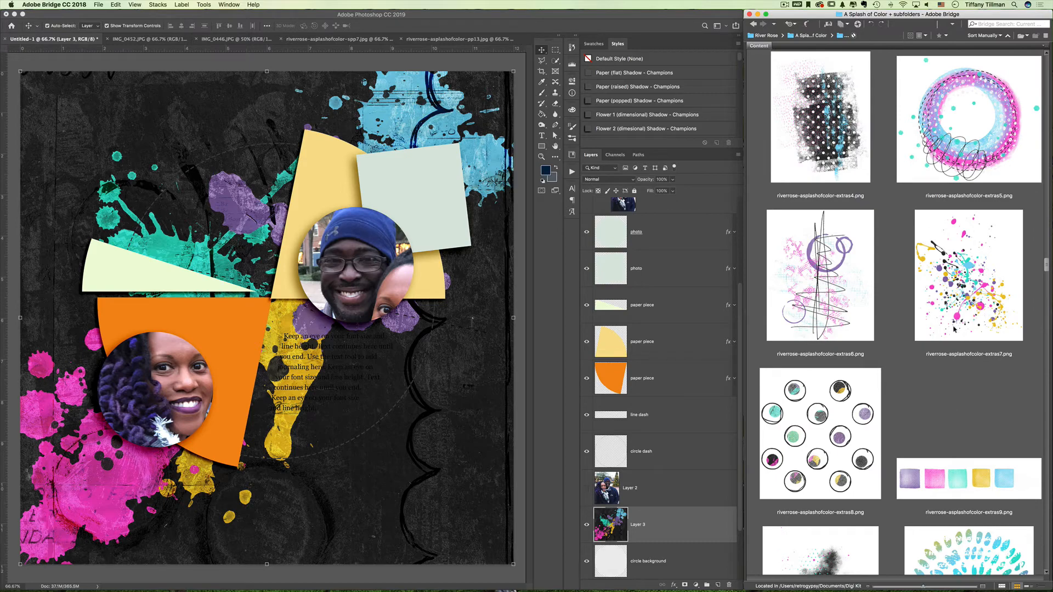
# - Clip the paint-splatter paper to the large circle background and shift it upward to show more splatter inside the circle
pyautogui.click(261, 213)
pyautogui.scroll(-3, 681, 464)
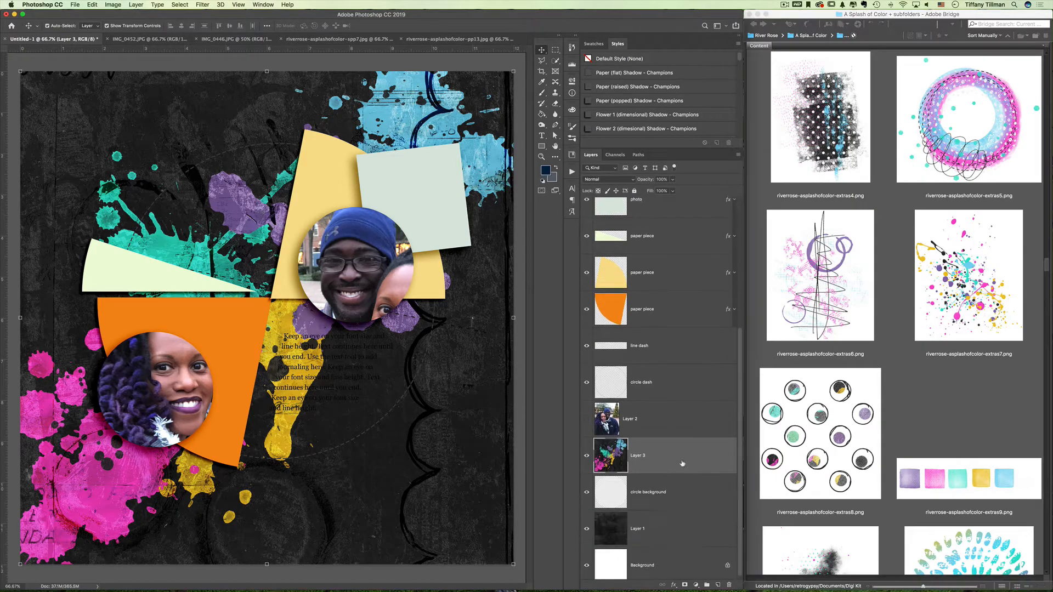
pyautogui.keyDown('alt'); pyautogui.click(673, 473); pyautogui.keyUp('alt')
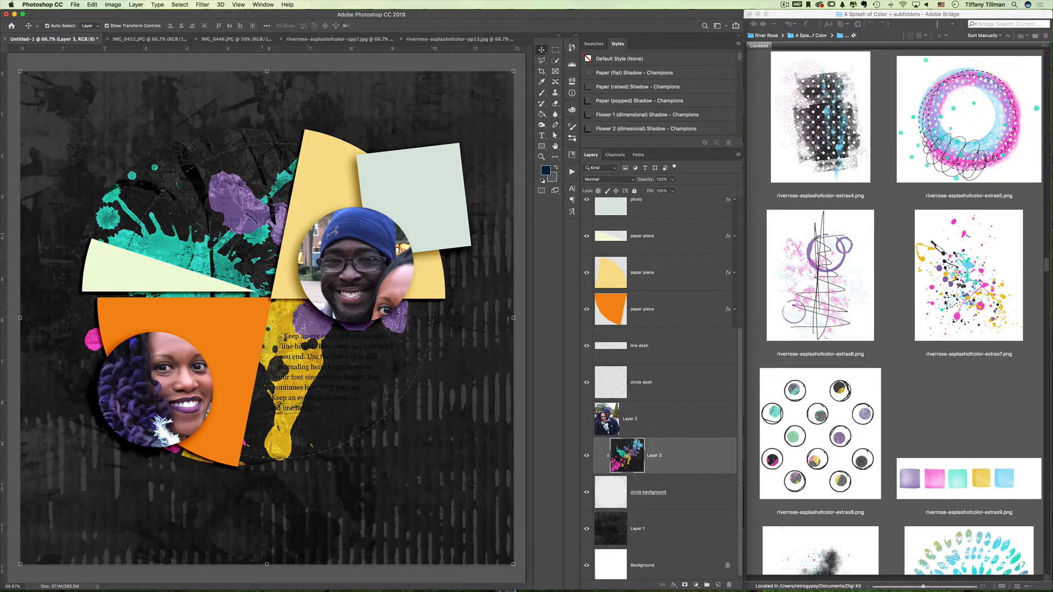
pyautogui.moveTo(213, 266); pyautogui.dragTo(224, 195)
# - Try the painted border riverrose-asplashofcolor-extras2.png from Bridge along the page's right side, then delete it from the layout
pyautogui.click(893, 314)
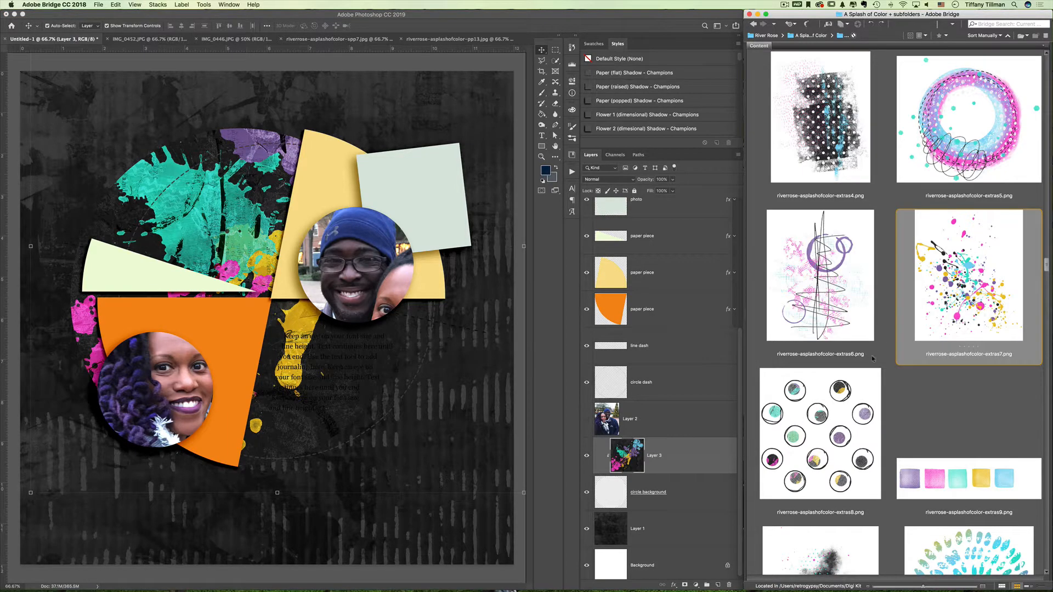
pyautogui.scroll(-10, 872, 359)
pyautogui.scroll(5, 872, 362)
pyautogui.scroll(-2, 872, 365)
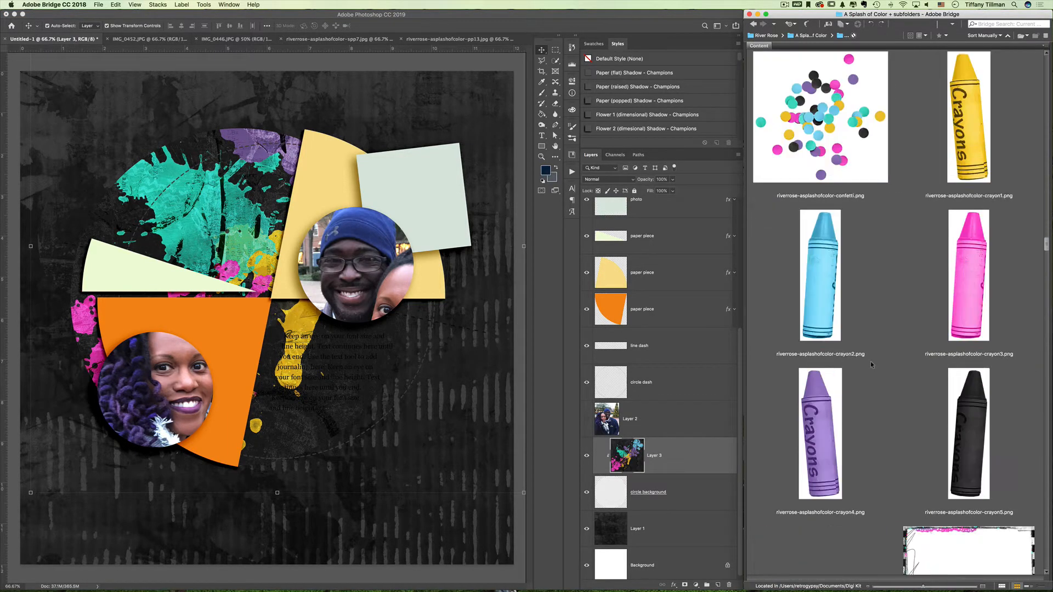
pyautogui.scroll(-4, 871, 365)
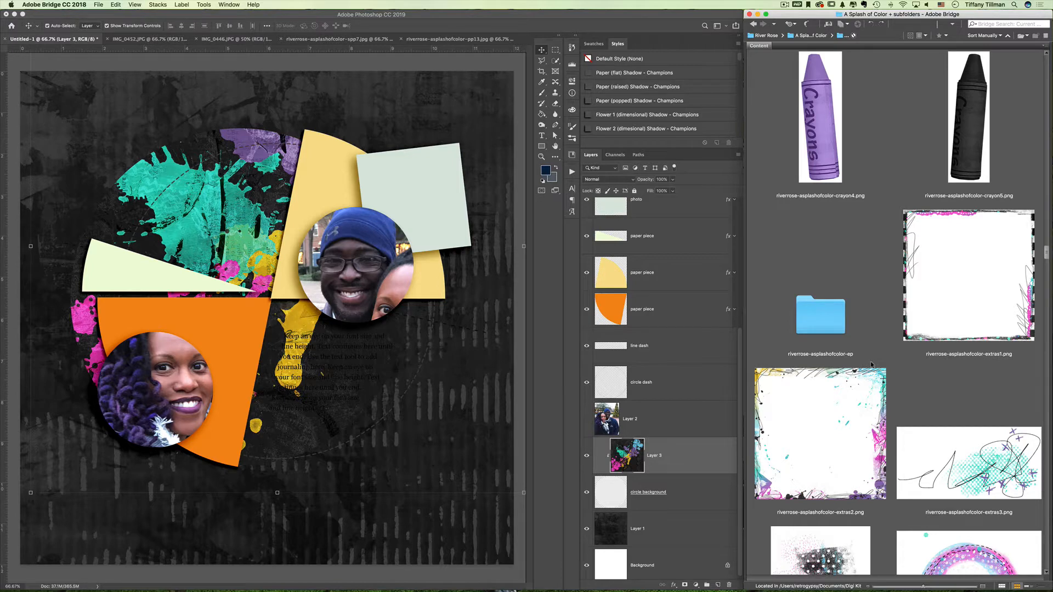
pyautogui.scroll(4, 871, 363)
pyautogui.scroll(-2, 871, 365)
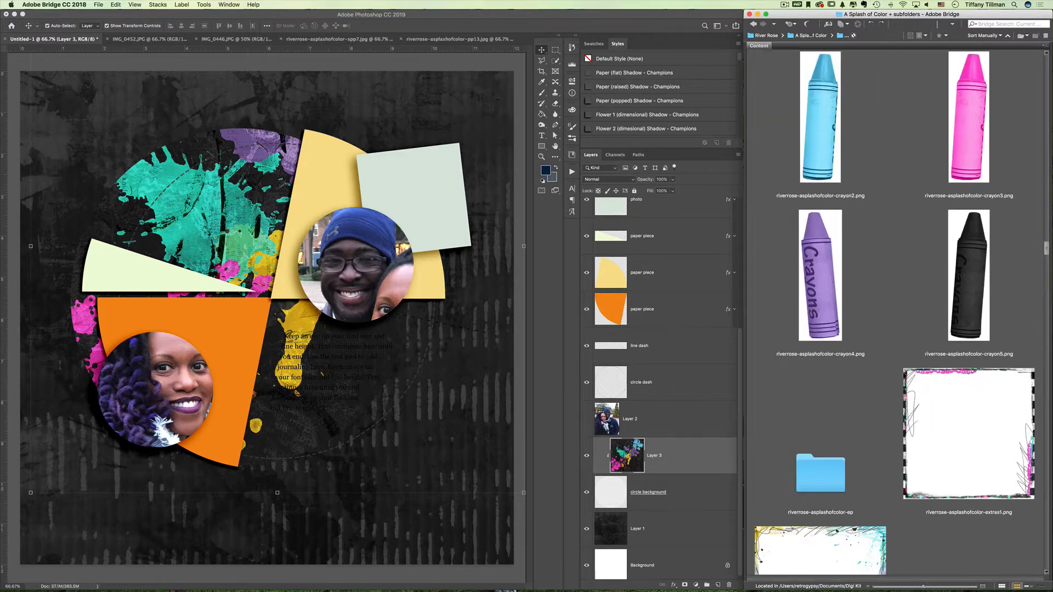
pyautogui.scroll(-2, 911, 379)
pyautogui.doubleClick(857, 411)
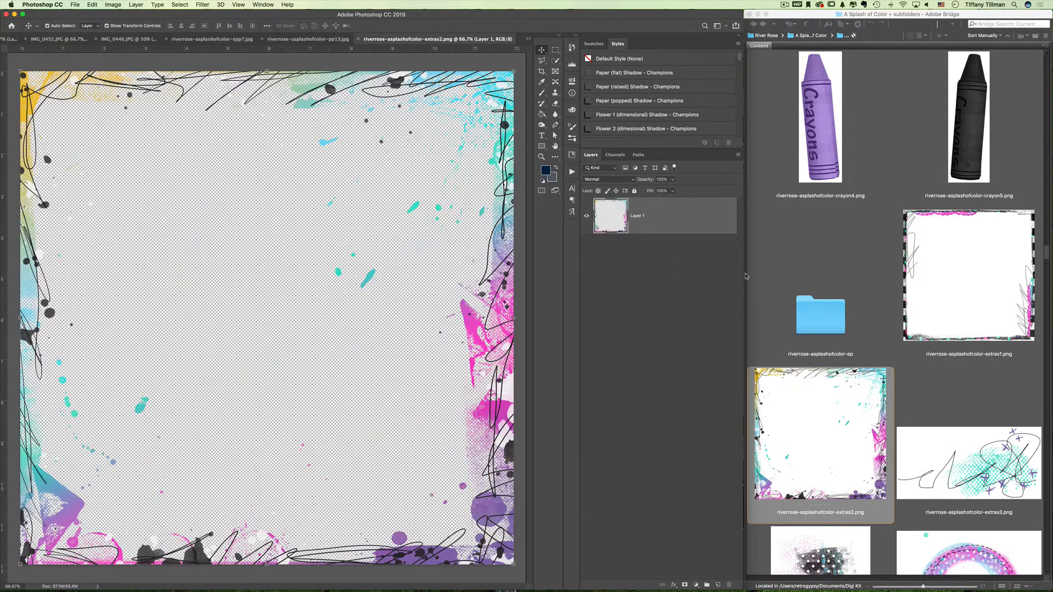
pyautogui.moveTo(503, 141); pyautogui.dragTo(455, 195)
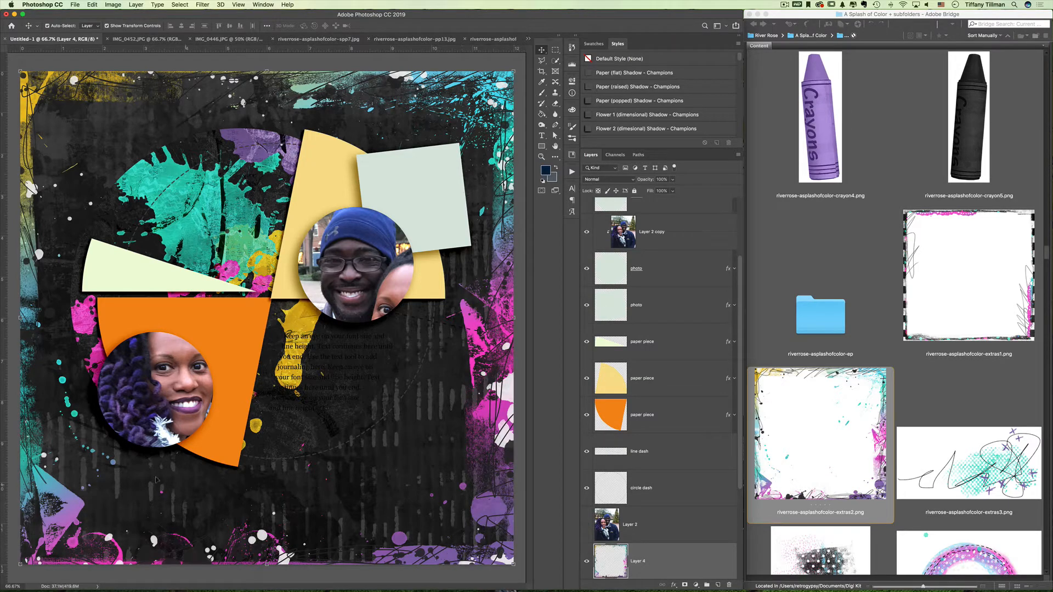
pyautogui.moveTo(258, 513); pyautogui.dragTo(486, 506)
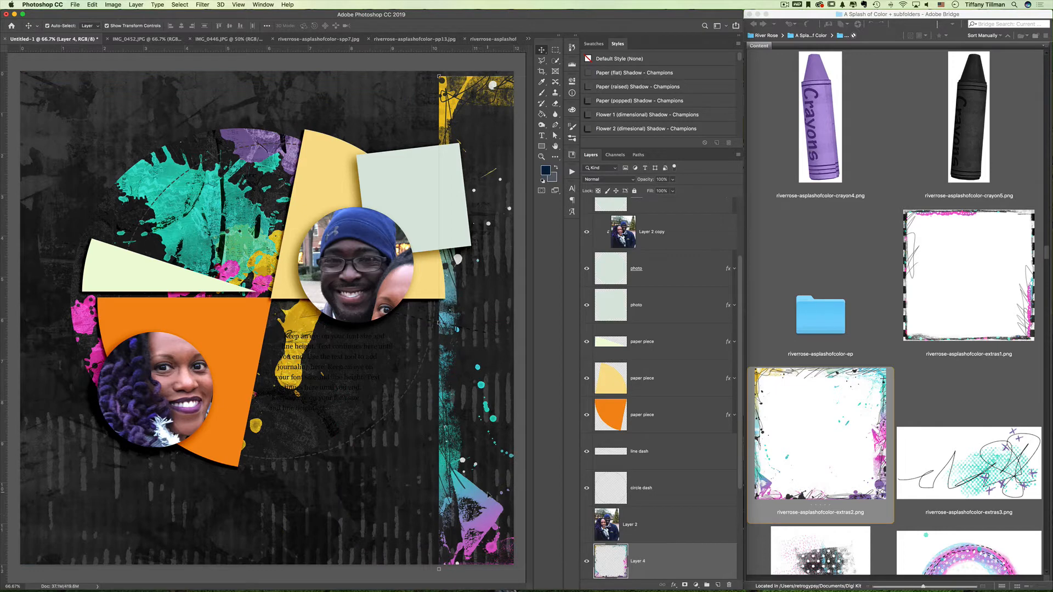
pyautogui.press('BackSpace')
# - Select the orange paper piece layer, find the black-and-white triangle paper riverrose-asplashofcolor-pp6.jpg in Bridge and open it
pyautogui.click(782, 402)
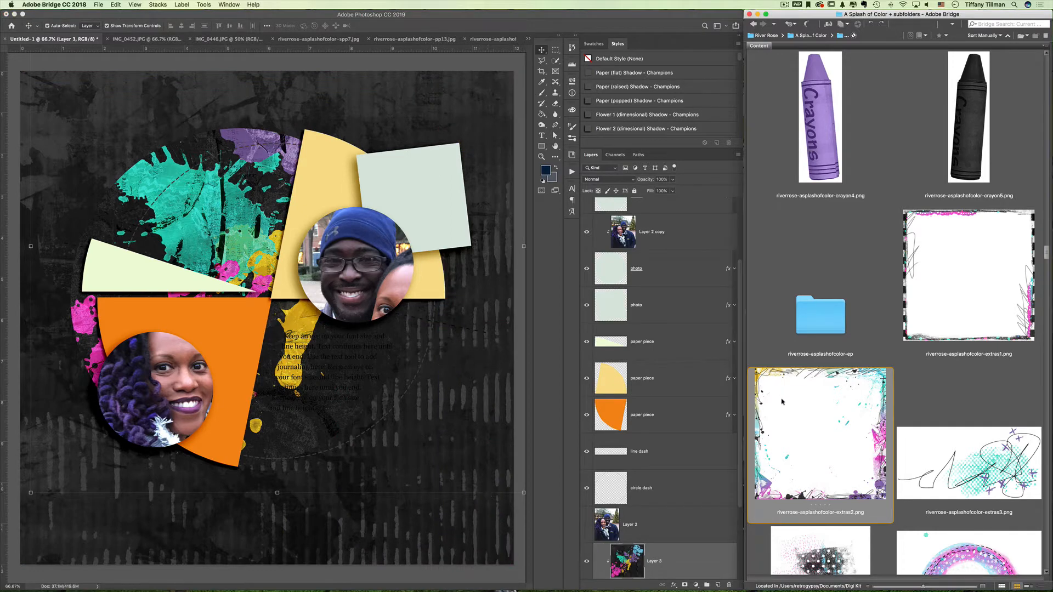
pyautogui.scroll(10, 827, 382)
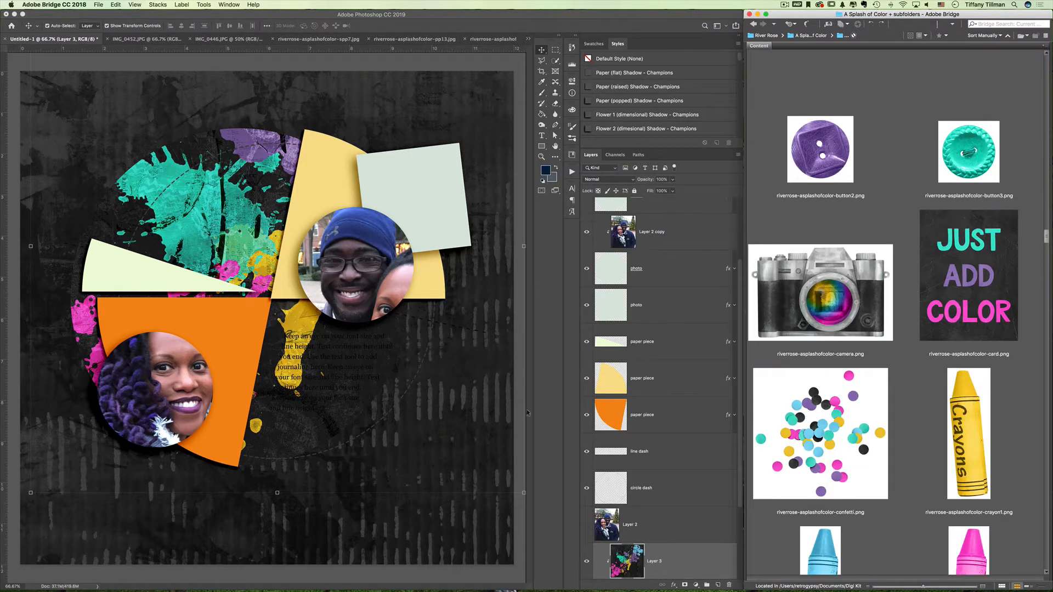
pyautogui.click(334, 388)
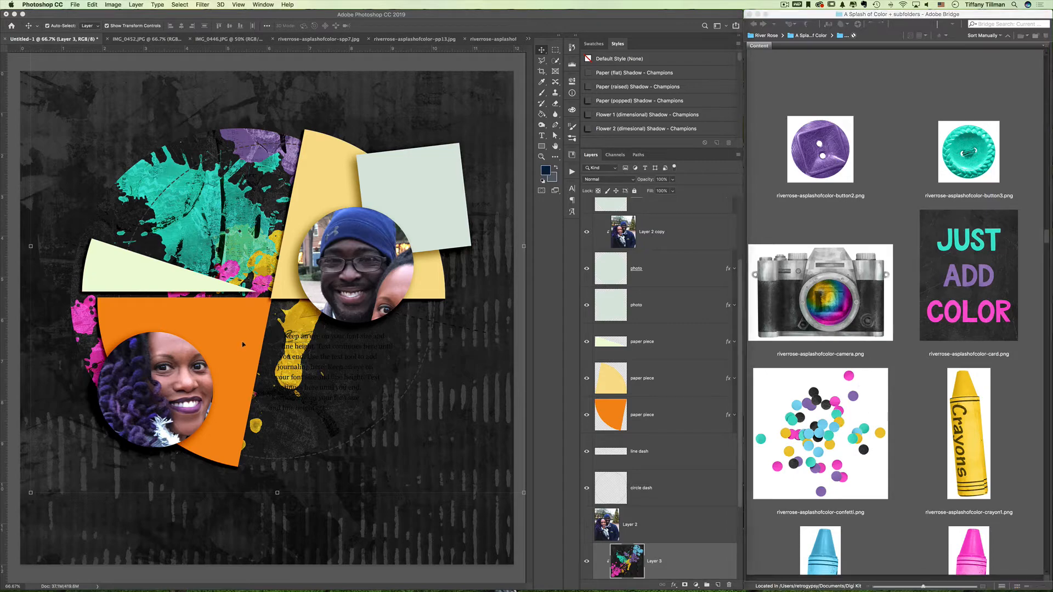
pyautogui.click(642, 415)
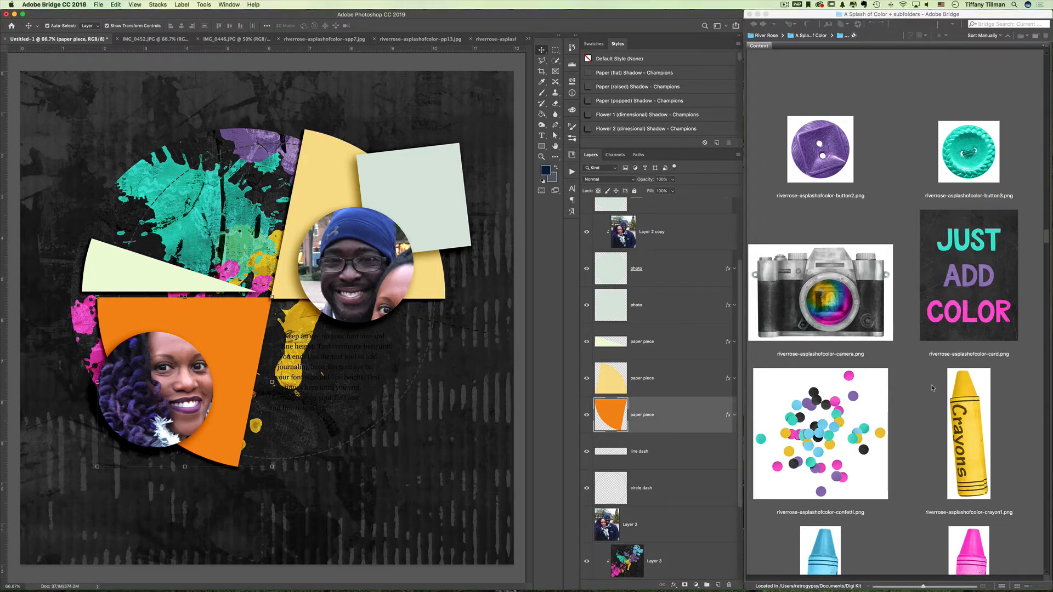
pyautogui.click(968, 387)
pyautogui.scroll(-15, 955, 389)
pyautogui.scroll(-20, 913, 389)
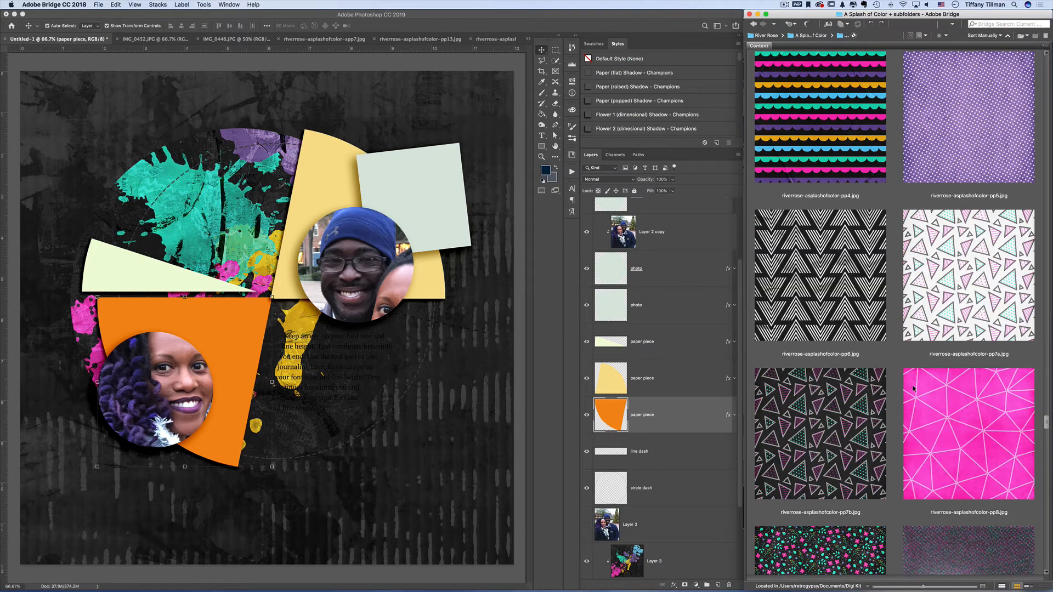
pyautogui.doubleClick(827, 239)
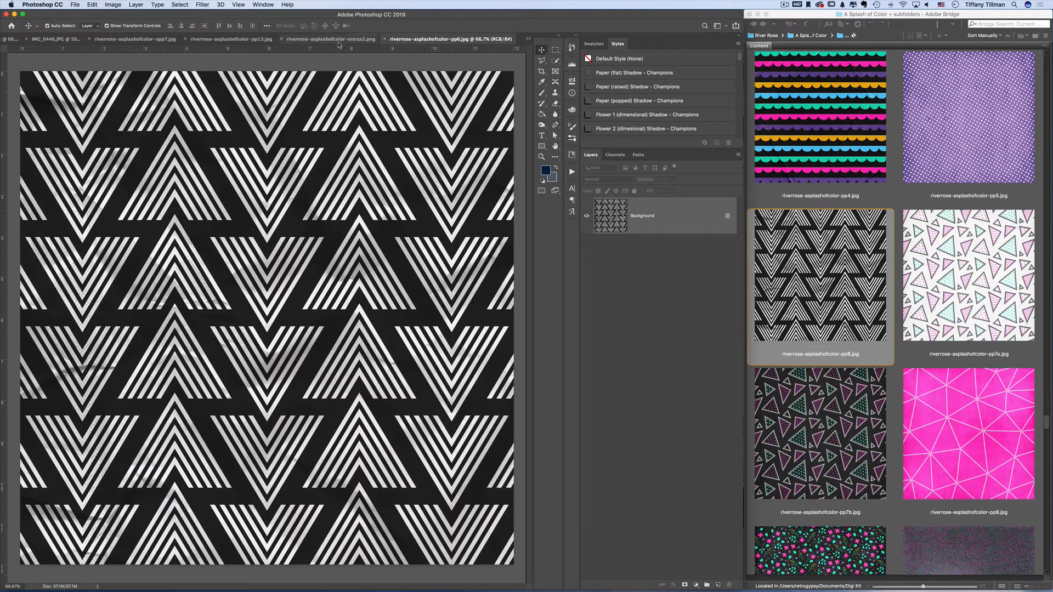
# - Close the painted border file, add the triangle paper to the layout and clip it to the orange paper piece
pyautogui.click(338, 41)
pyautogui.press('super+w')
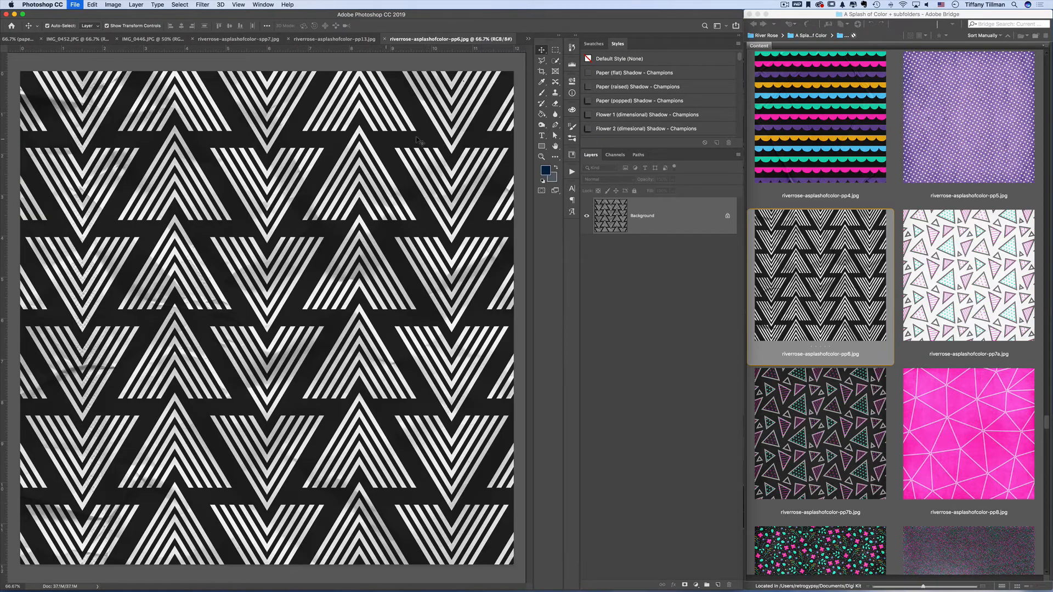
pyautogui.moveTo(440, 130); pyautogui.dragTo(302, 204)
pyautogui.scroll(-4, 645, 474)
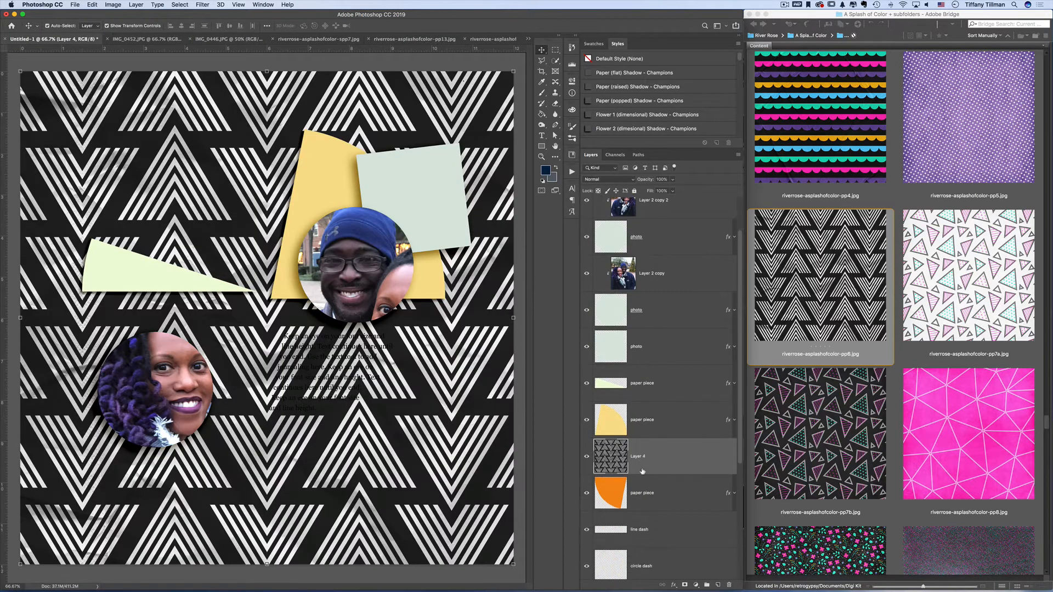
pyautogui.keyDown('alt'); pyautogui.click(686, 463); pyautogui.keyUp('alt')
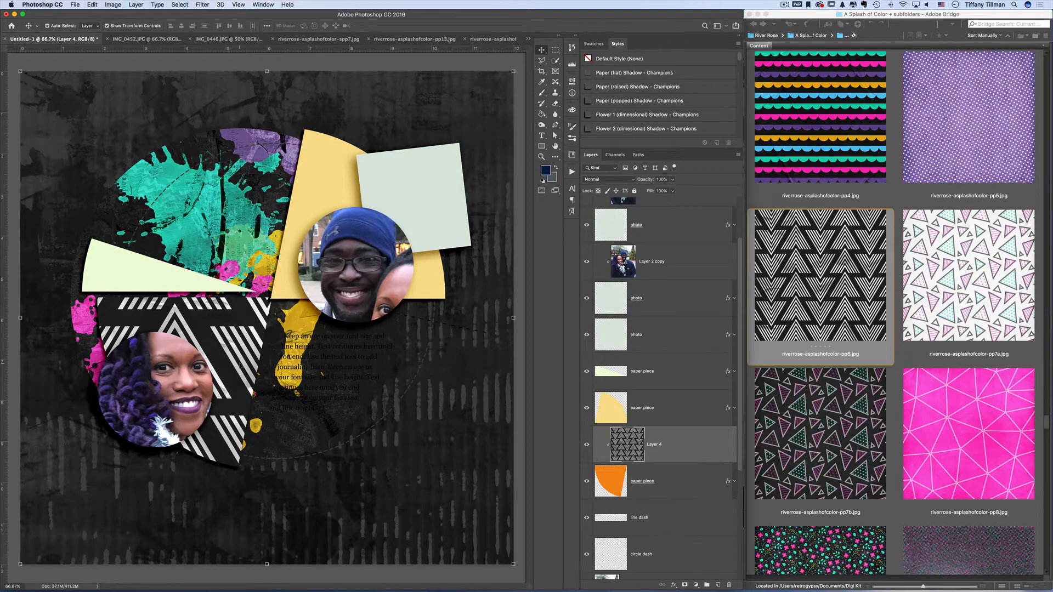
# - Look through the kit's patterned, solid and woodgrain papers, frames and ribbons in Bridge for another matching paper
pyautogui.click(953, 362)
pyautogui.scroll(-5, 912, 390)
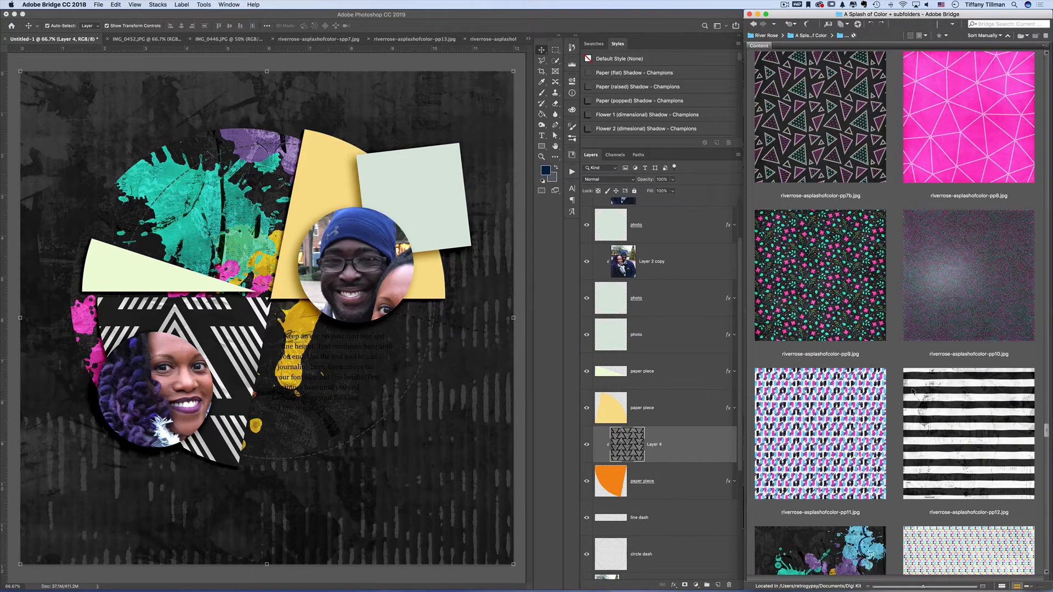
pyautogui.scroll(-2, 913, 390)
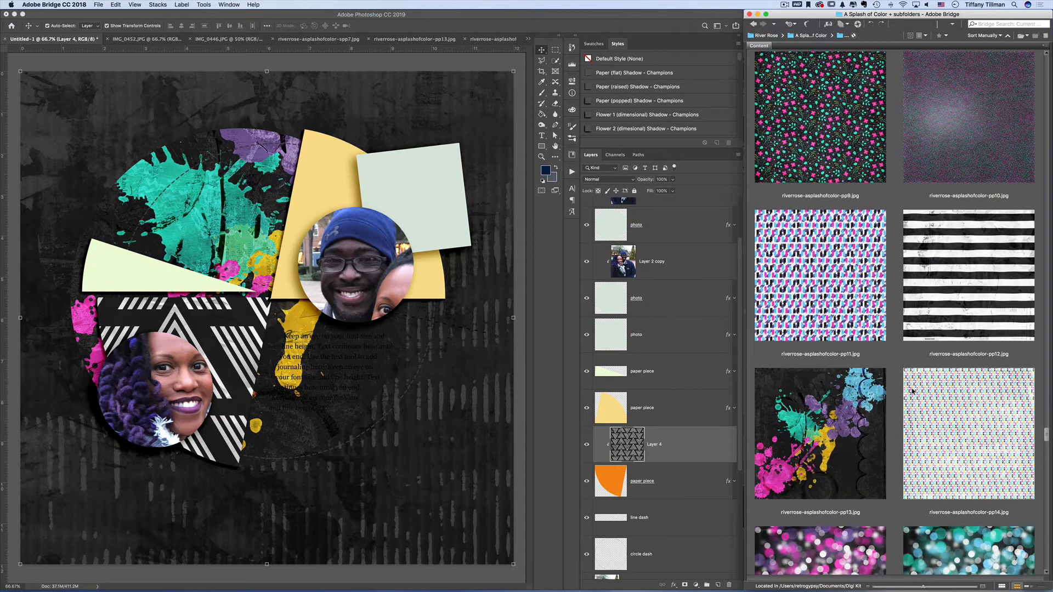
pyautogui.click(855, 317)
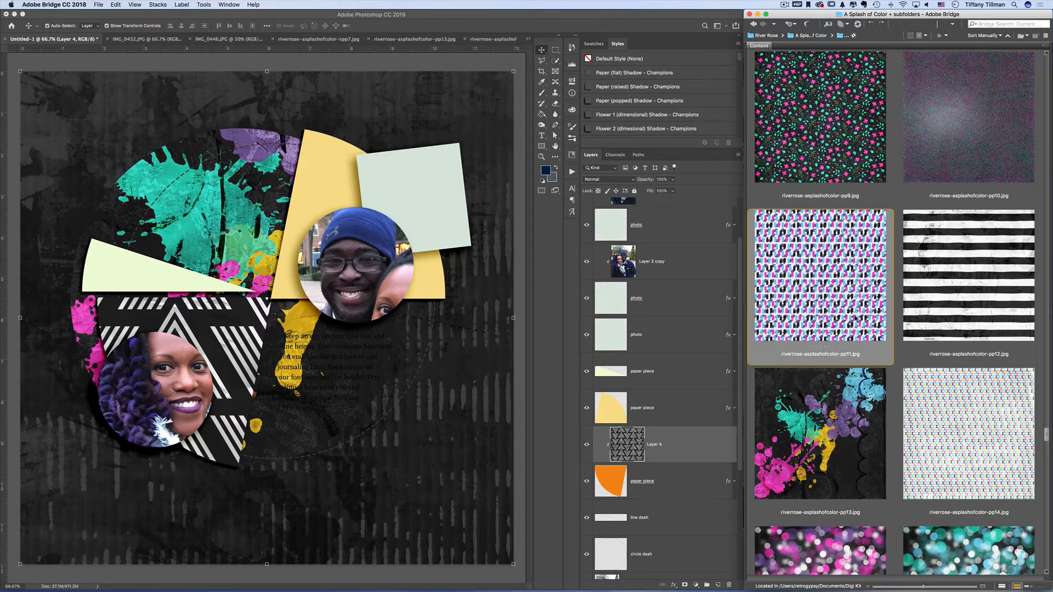
pyautogui.scroll(-2, 868, 363)
pyautogui.scroll(6, 868, 363)
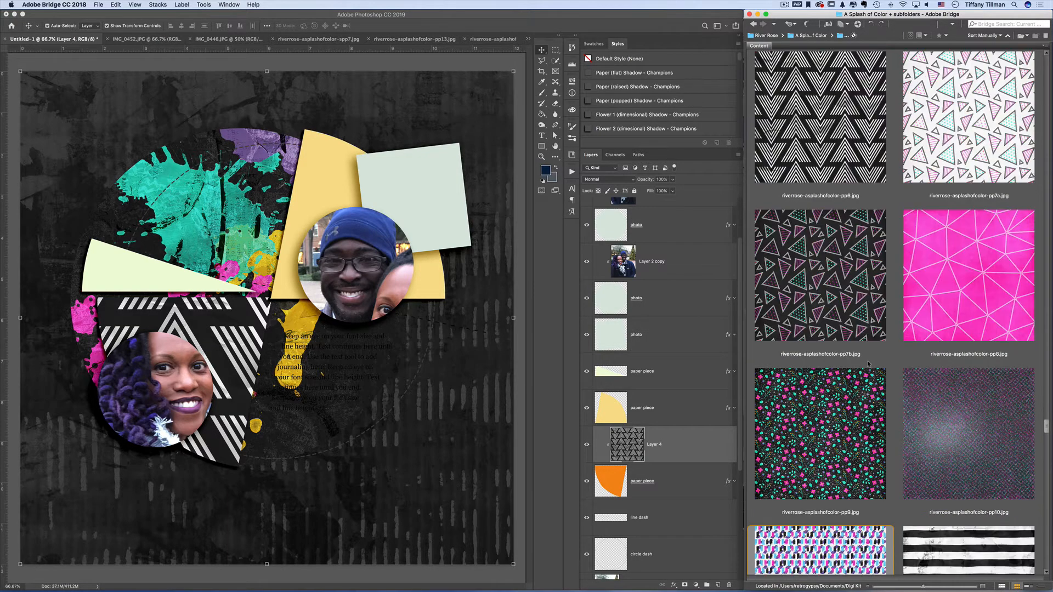
pyautogui.scroll(6, 868, 363)
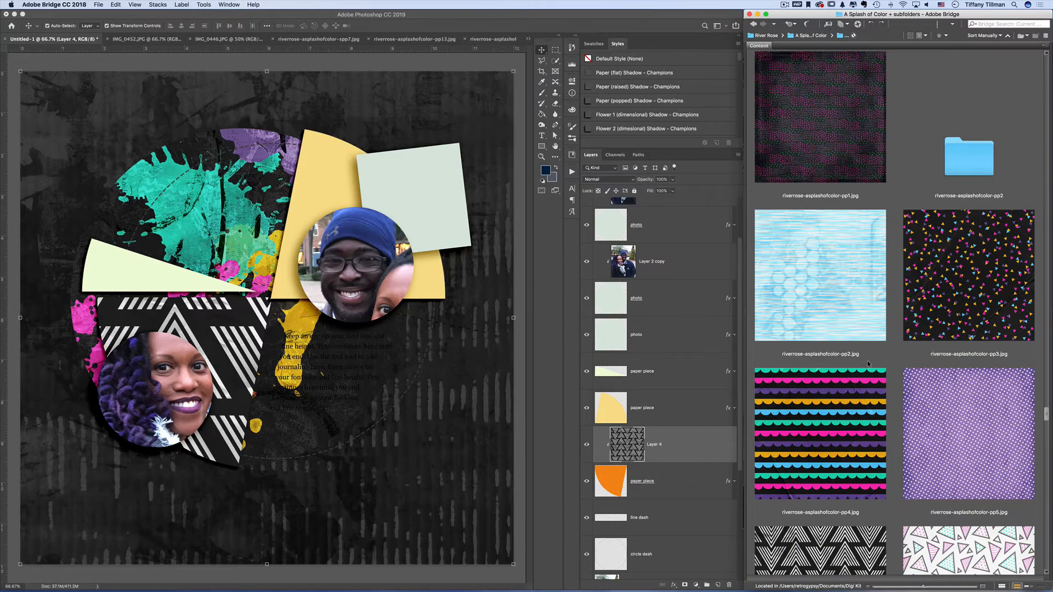
pyautogui.scroll(4, 868, 363)
pyautogui.scroll(-2, 868, 363)
pyautogui.scroll(15, 868, 363)
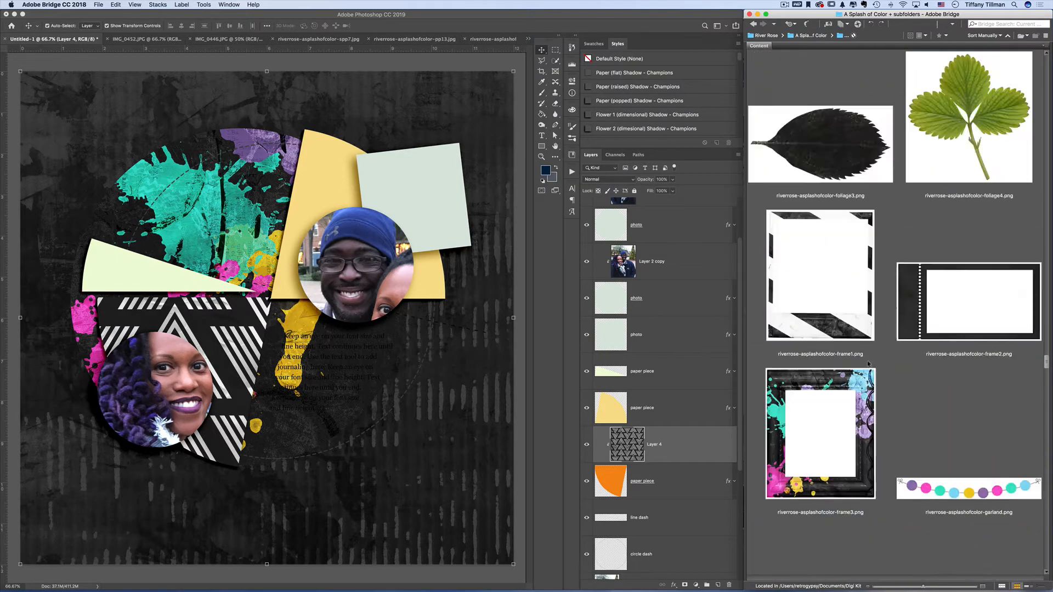
pyautogui.scroll(-15, 868, 363)
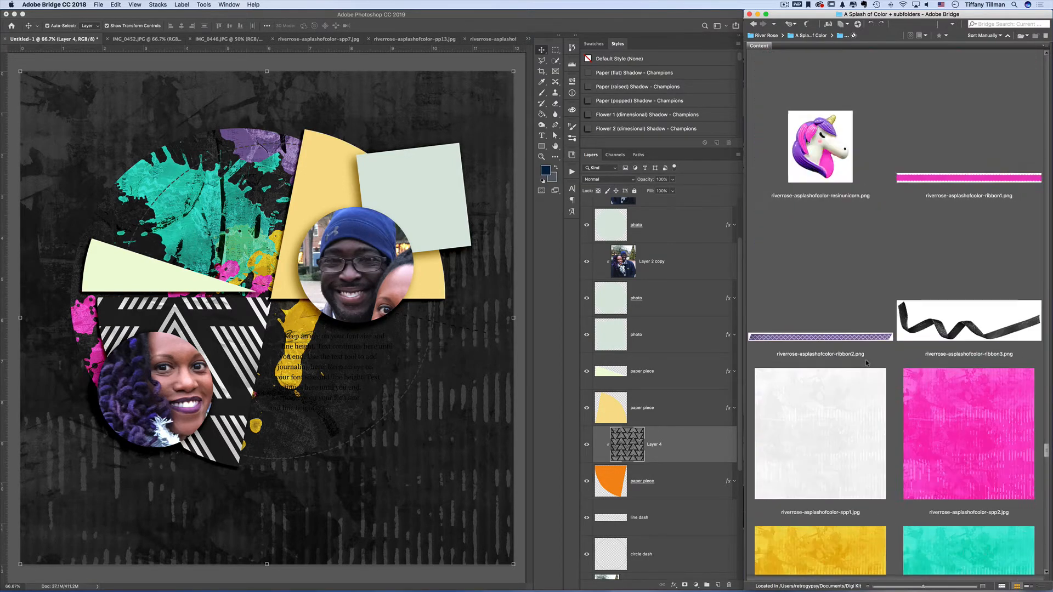
pyautogui.scroll(-15, 866, 363)
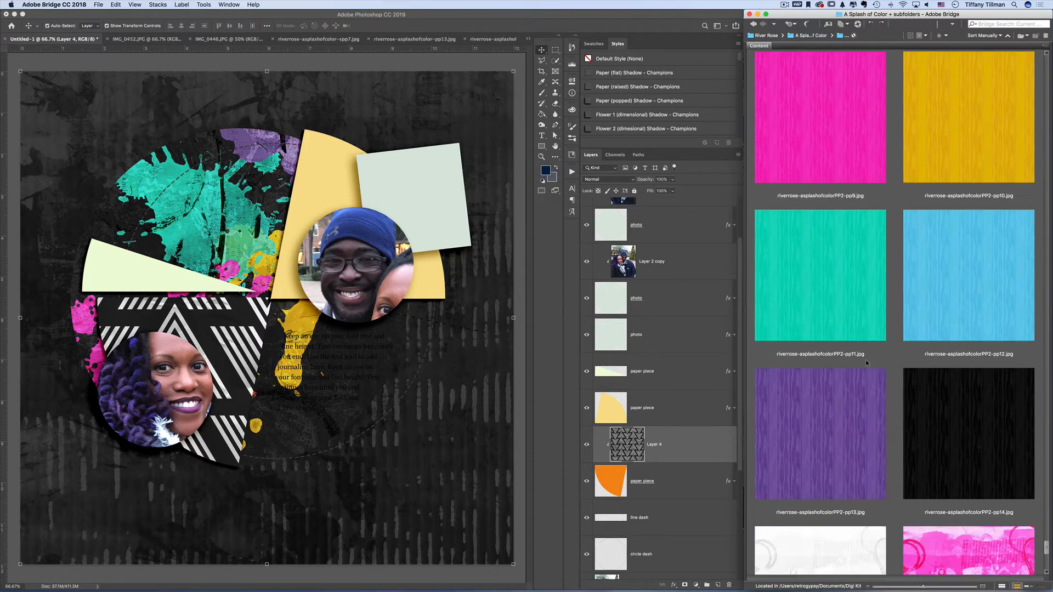
pyautogui.scroll(-8, 867, 363)
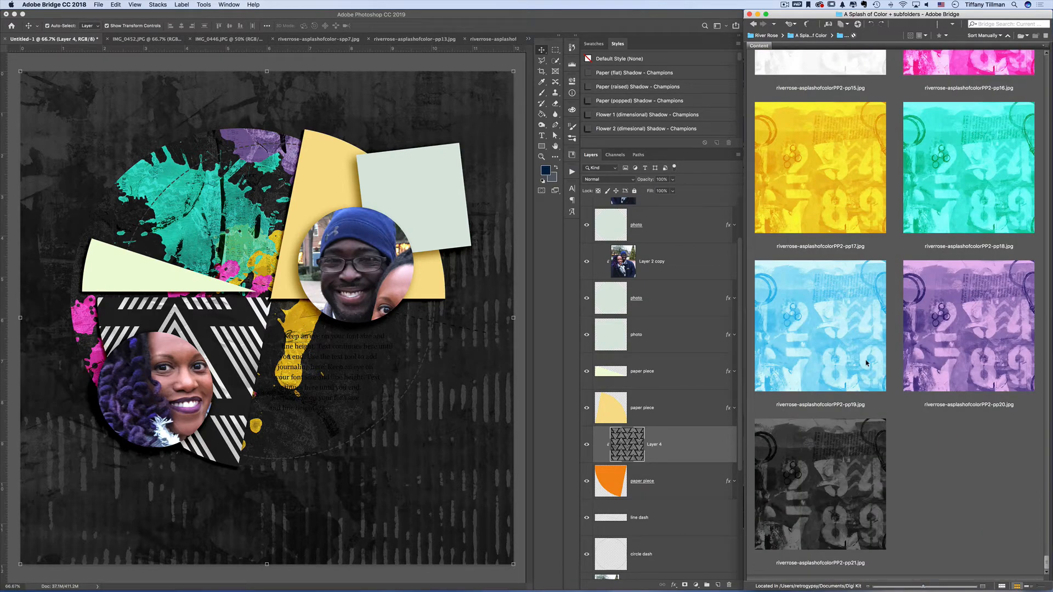
# - Open riverrose-asplashofcolorPP2-pp21.jpg, close the triangle paper file, and place the dark number paper in the layout directly below the circle background layer
pyautogui.doubleClick(862, 493)
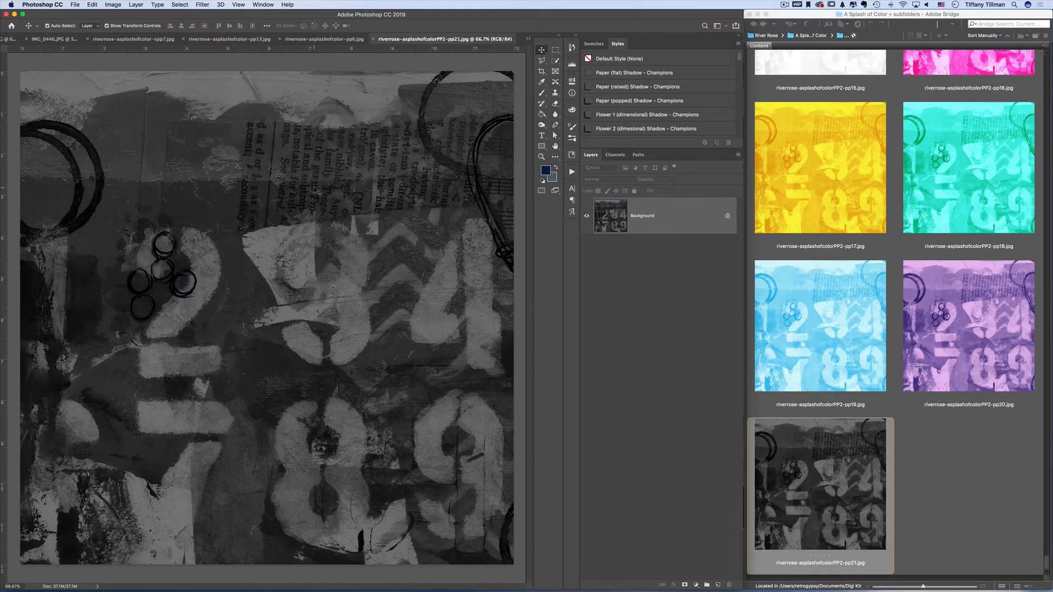
pyautogui.click(321, 40)
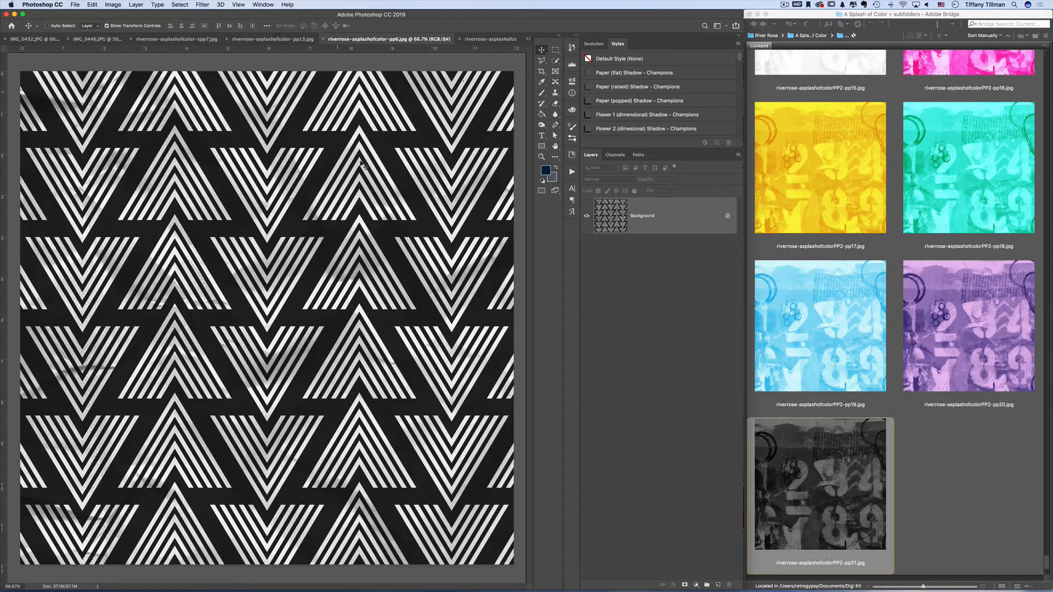
pyautogui.press('super+w')
pyautogui.moveTo(302, 163); pyautogui.dragTo(282, 203)
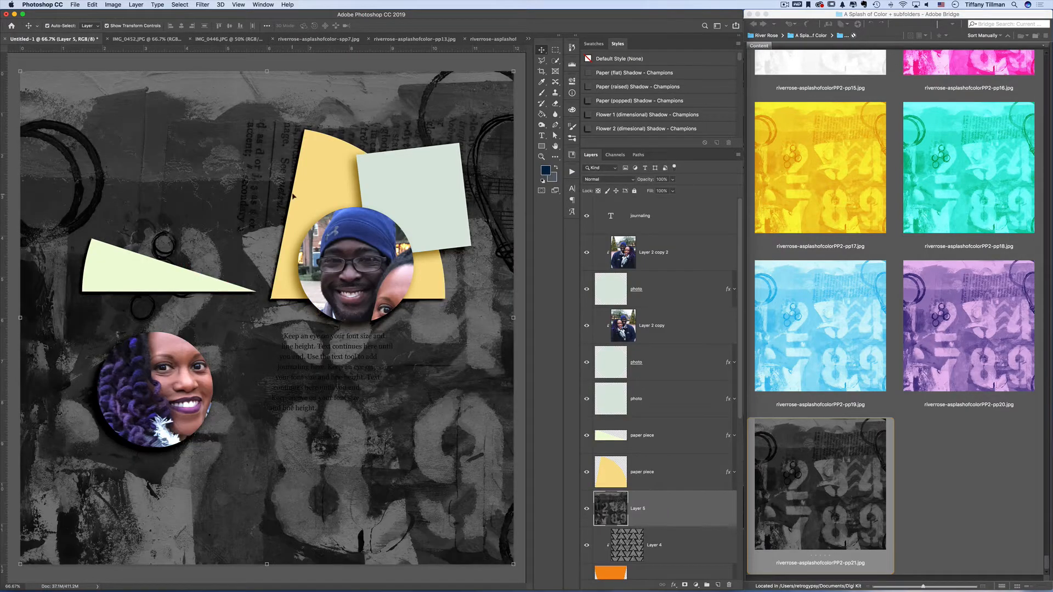
pyautogui.scroll(-5, 660, 484)
pyautogui.moveTo(665, 342); pyautogui.dragTo(661, 528)
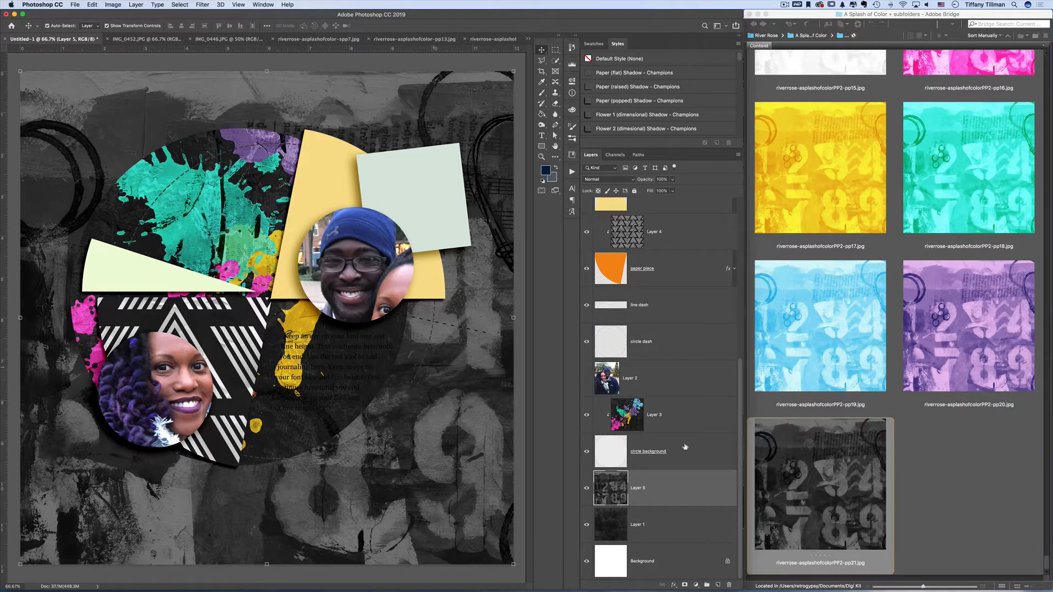
# - Try the former dark background paper clipped to the yellow paper piece, then to the narrow pale green one
pyautogui.moveTo(680, 488); pyautogui.dragTo(665, 305)
pyautogui.keyDown('alt'); pyautogui.click(665, 305); pyautogui.keyUp('alt')
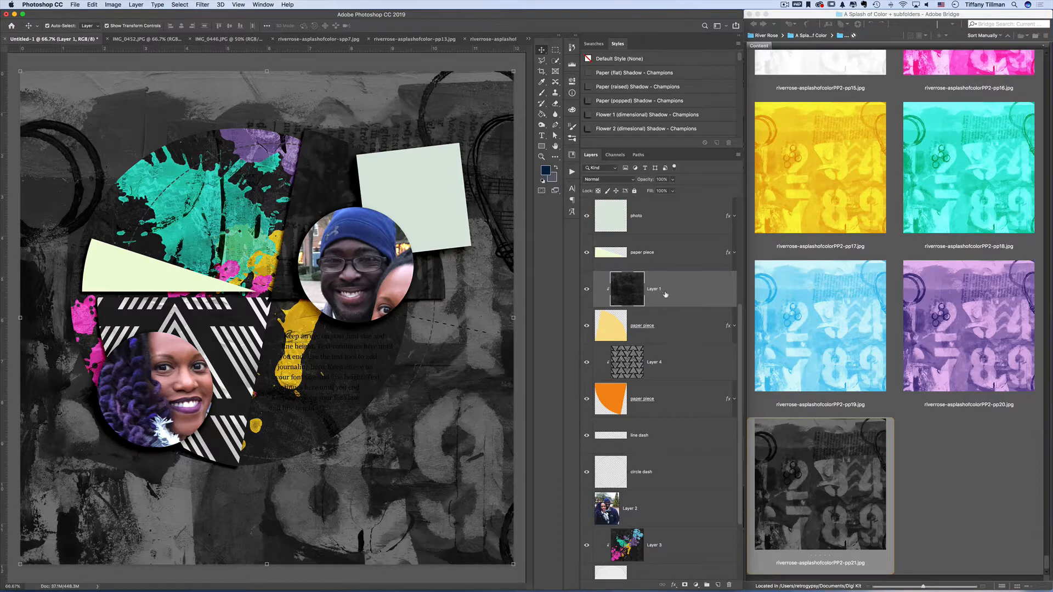
pyautogui.moveTo(665, 295); pyautogui.dragTo(662, 268)
pyautogui.keyDown('alt'); pyautogui.click(662, 268); pyautogui.keyUp('alt')
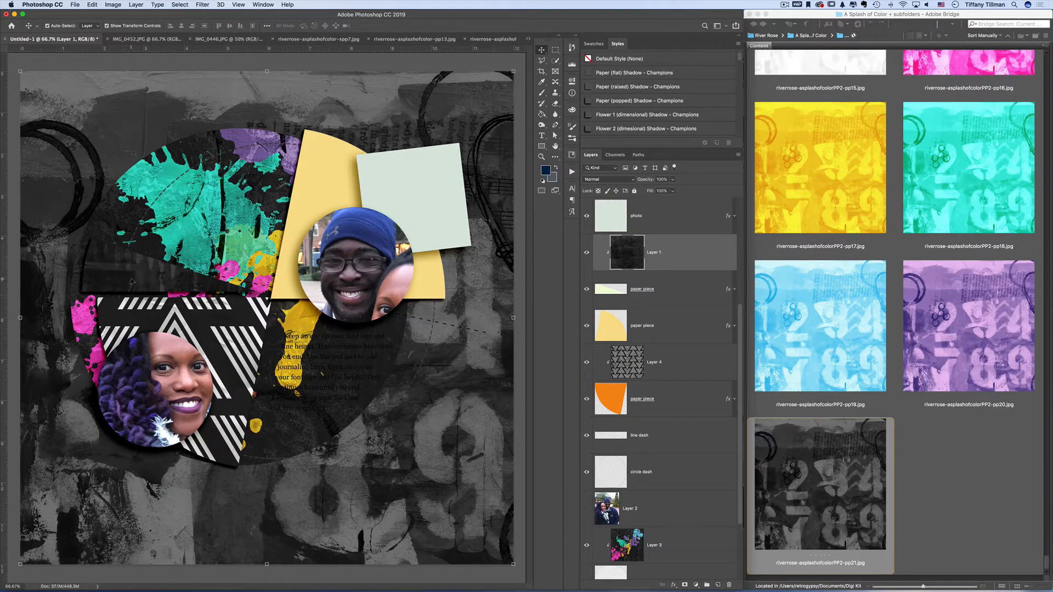
# - Open riverrose-asplashofcolorPP2-pp17.jpg, close the pp21 and pp13 paper files, and add the yellow number paper to the layout
pyautogui.doubleClick(820, 167)
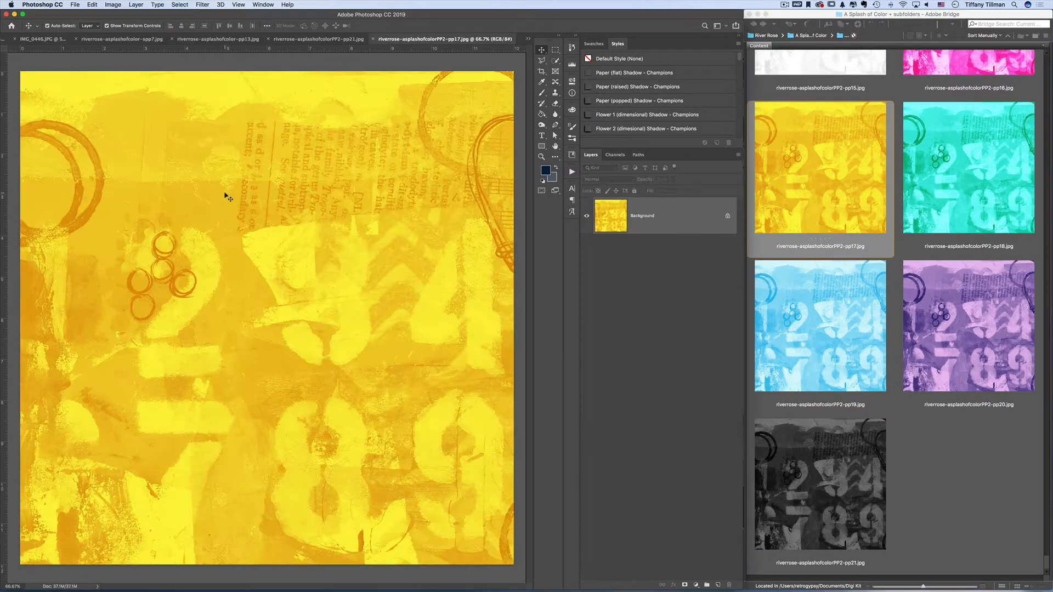
pyautogui.click(324, 39)
pyautogui.press('super+w')
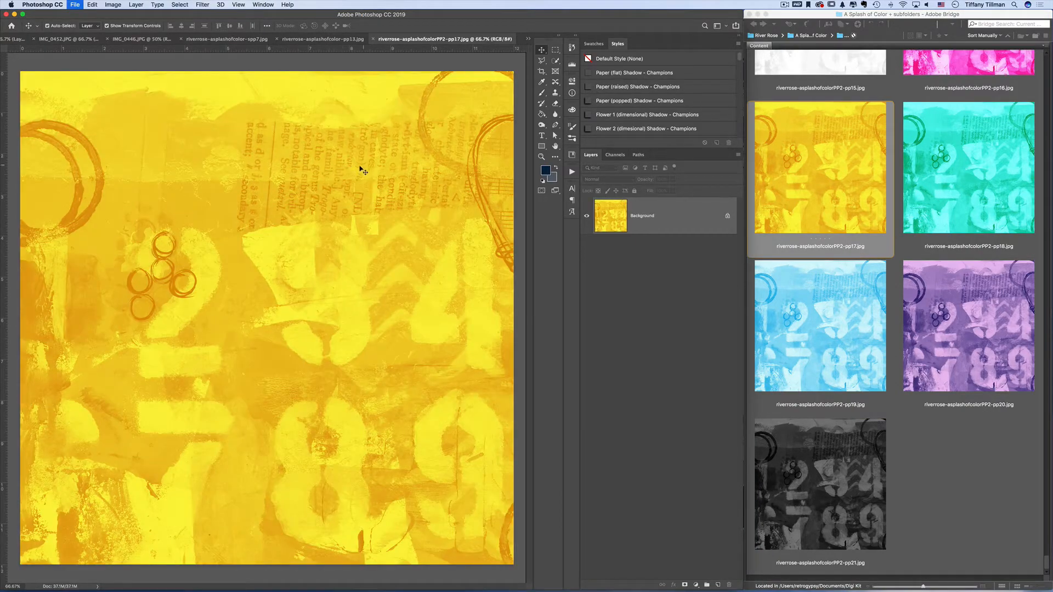
pyautogui.click(323, 39)
pyautogui.press('super+w')
pyautogui.moveTo(362, 189); pyautogui.dragTo(345, 230)
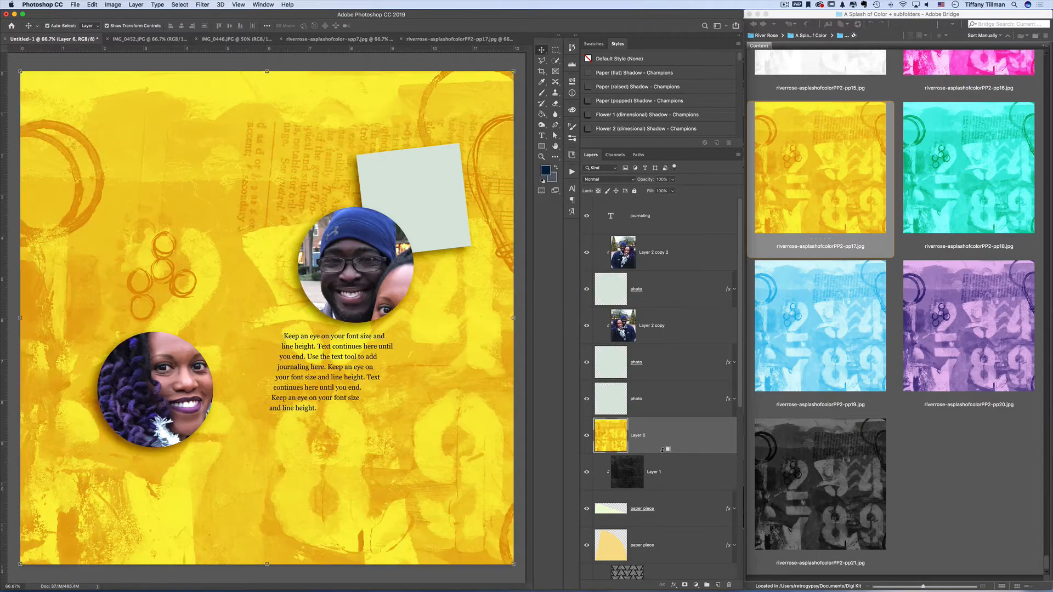
# - Clip the yellow number paper above the narrow pale green paper piece and delete the dark paper layer clipped there
pyautogui.keyDown('alt'); pyautogui.click(665, 455); pyautogui.keyUp('alt')
pyautogui.click(693, 470)
pyautogui.press('Delete')
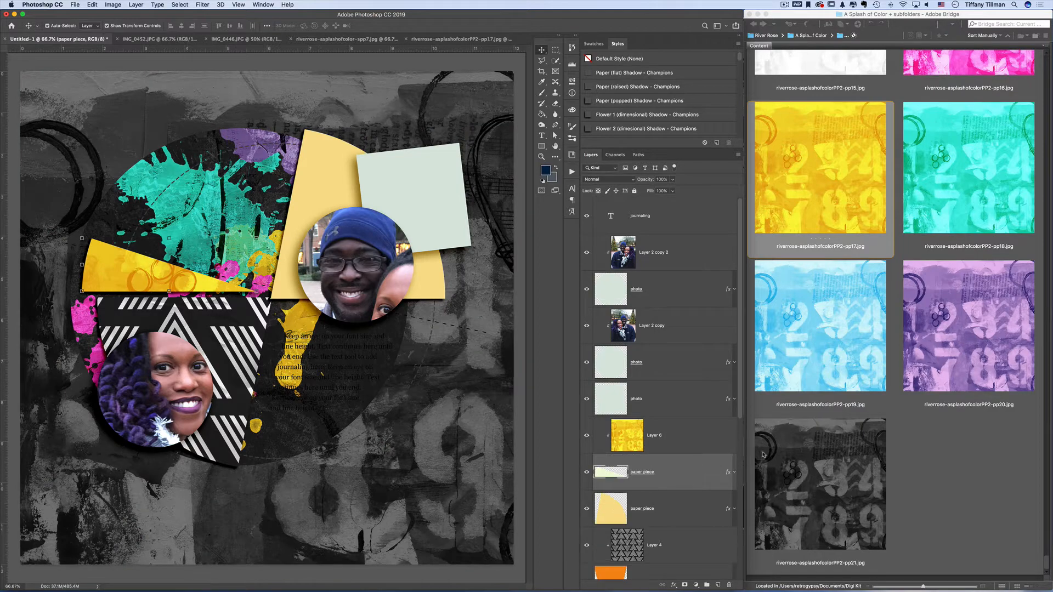
# - Try the purple number paper riverrose-asplashofcolorPP2-pp20.jpg from Bridge clipped to the yellow paper piece, then delete it from the layout
pyautogui.click(828, 333)
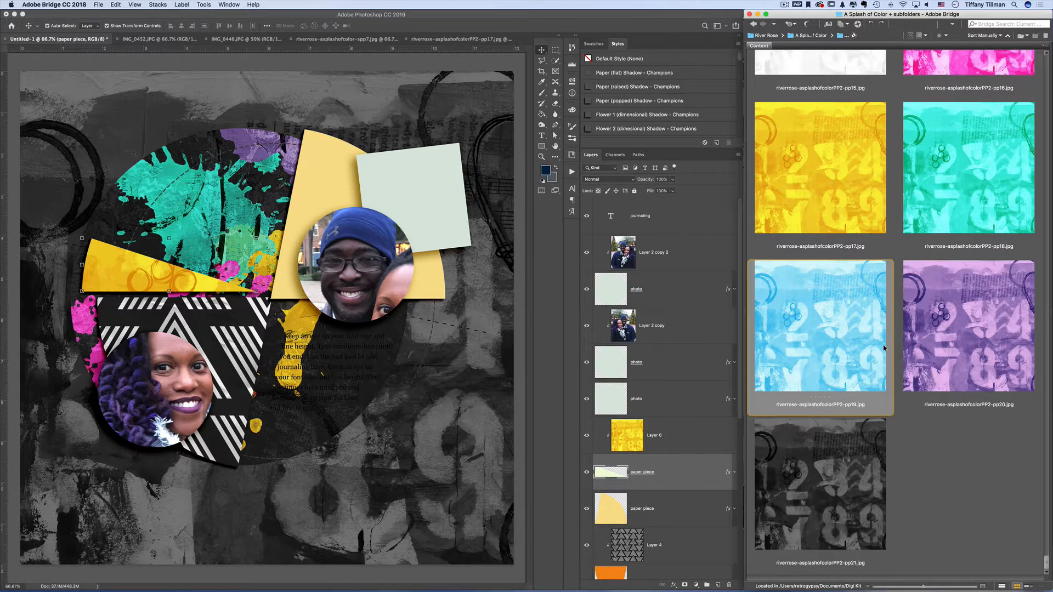
pyautogui.scroll(5, 884, 347)
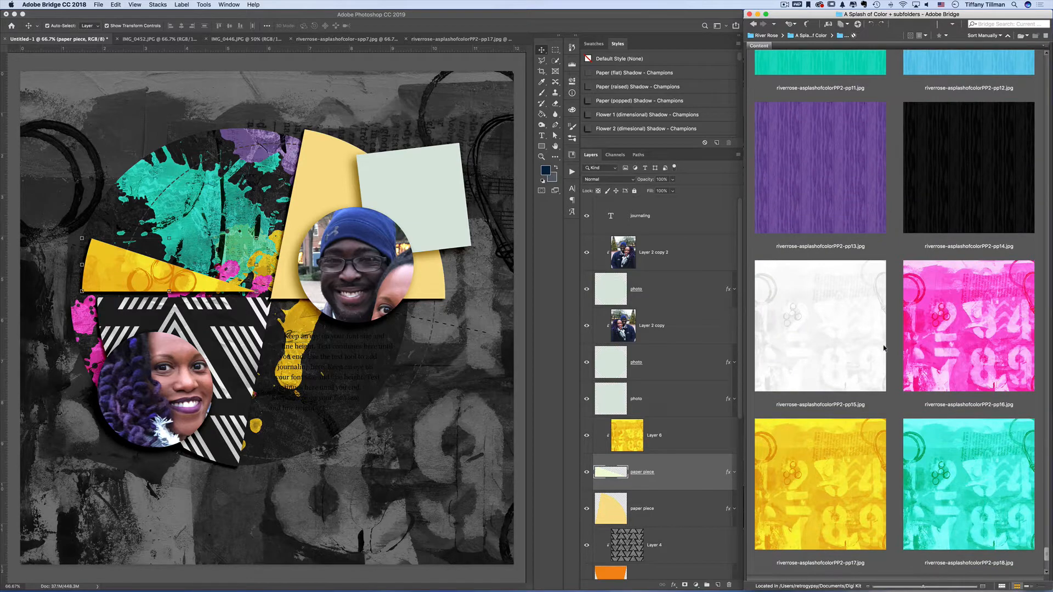
pyautogui.scroll(-2, 884, 348)
pyautogui.click(357, 241)
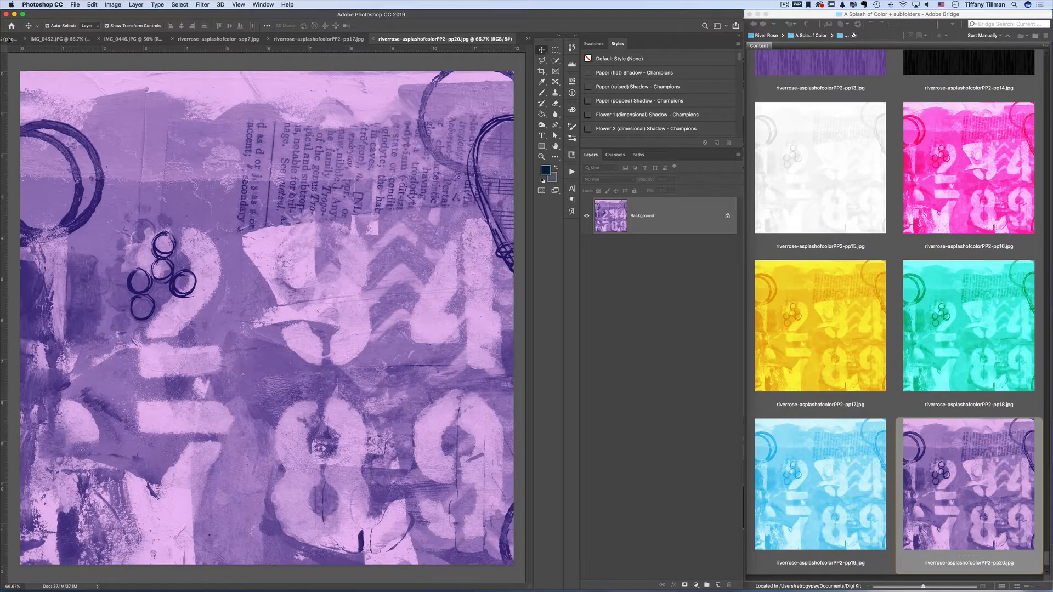
pyautogui.moveTo(9, 40); pyautogui.dragTo(227, 232)
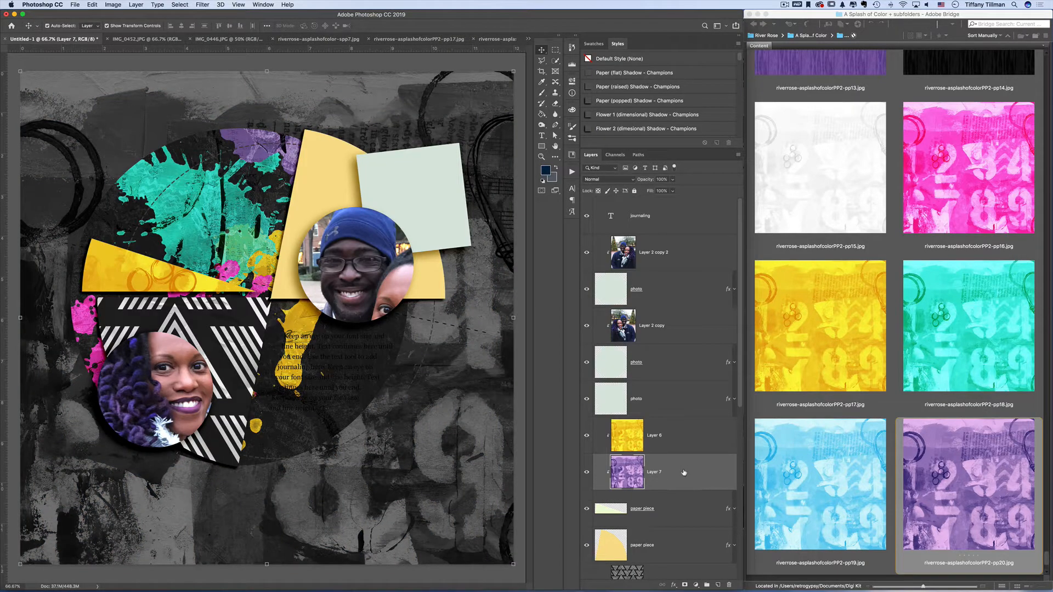
pyautogui.moveTo(684, 473); pyautogui.dragTo(683, 524)
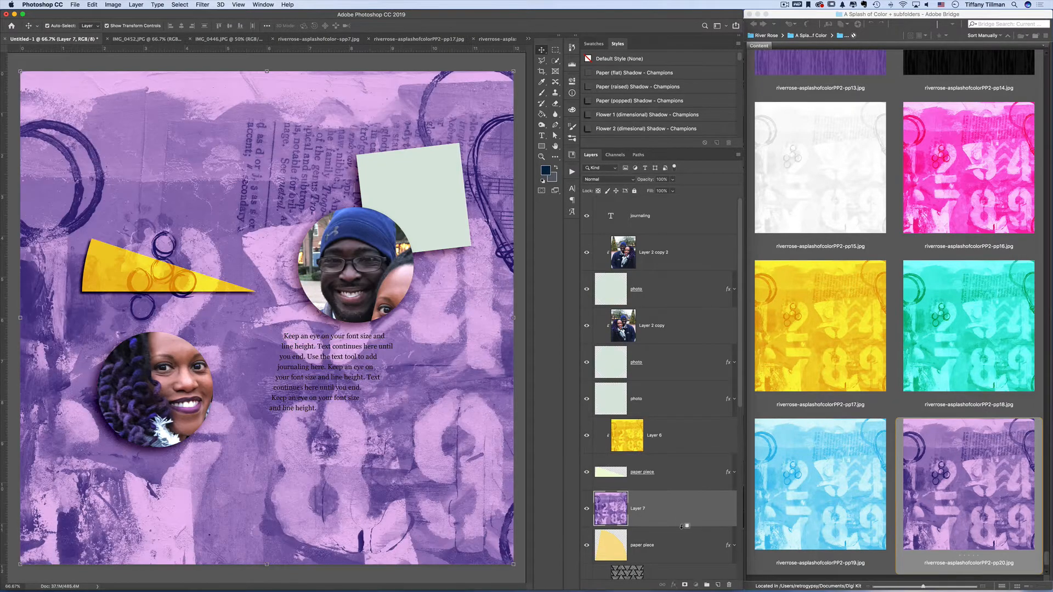
pyautogui.keyDown('alt'); pyautogui.click(684, 526); pyautogui.keyUp('alt')
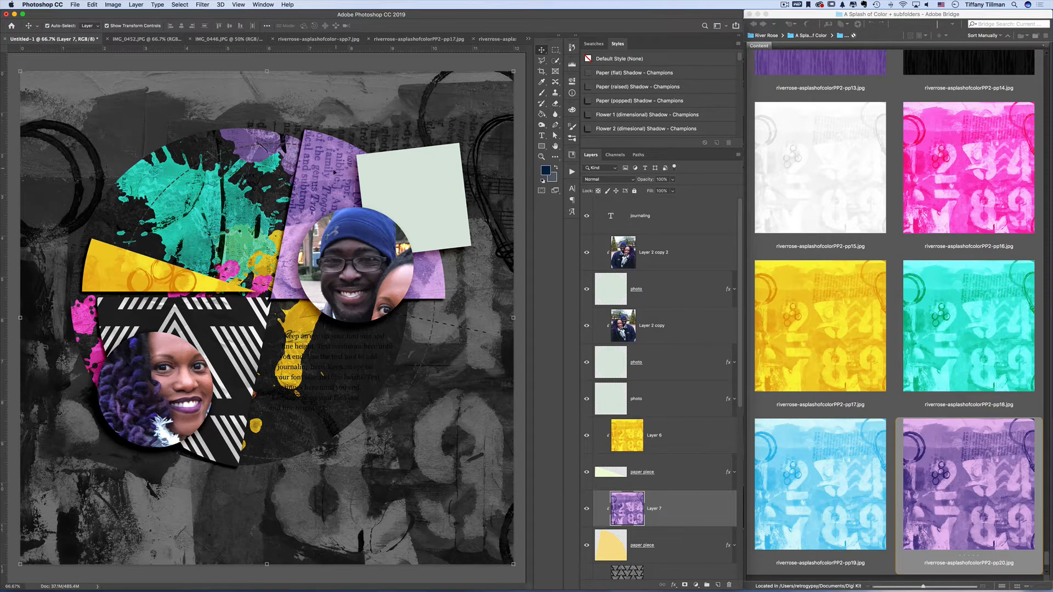
pyautogui.press('Delete')
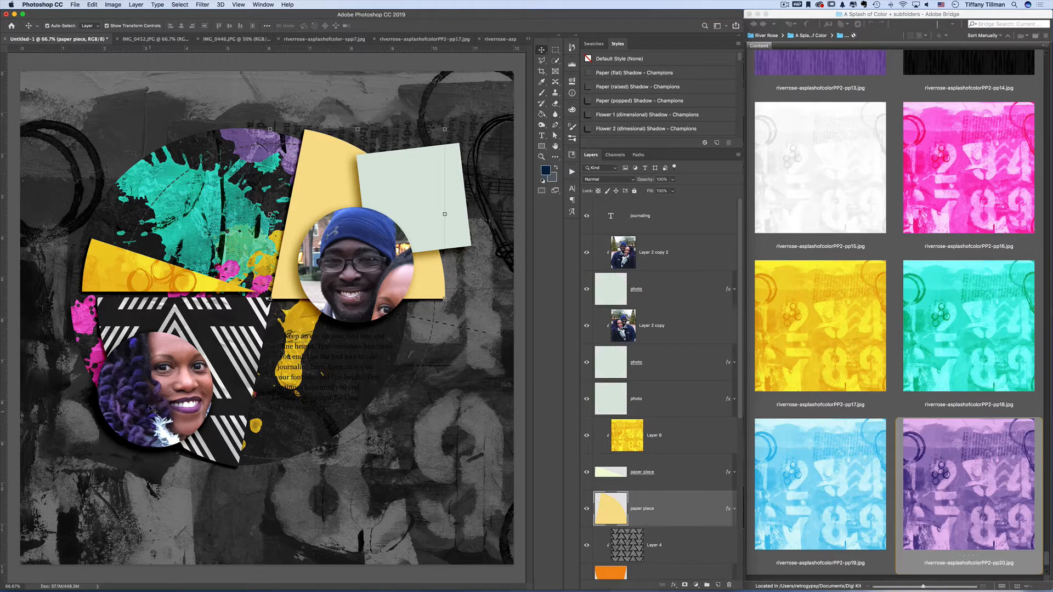
# - Reposition the woman's photo slightly within the lower circular photo frame
pyautogui.moveTo(158, 407); pyautogui.dragTo(174, 404)
pyautogui.click(334, 158)
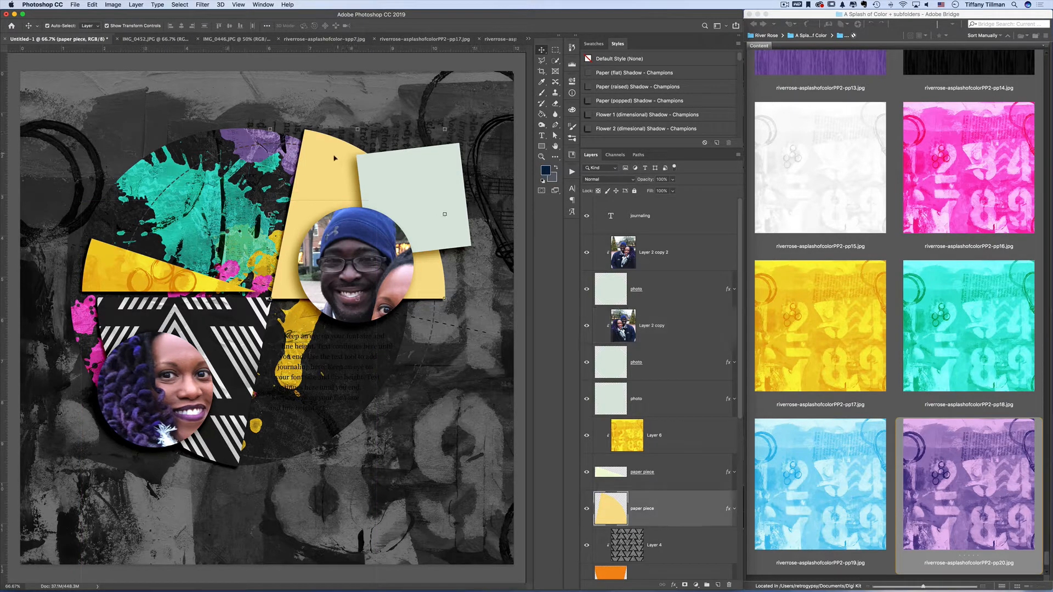
# - Browse the kit's papers and elements in Bridge for another paper for the yellow paper piece
pyautogui.click(865, 345)
pyautogui.scroll(10, 865, 346)
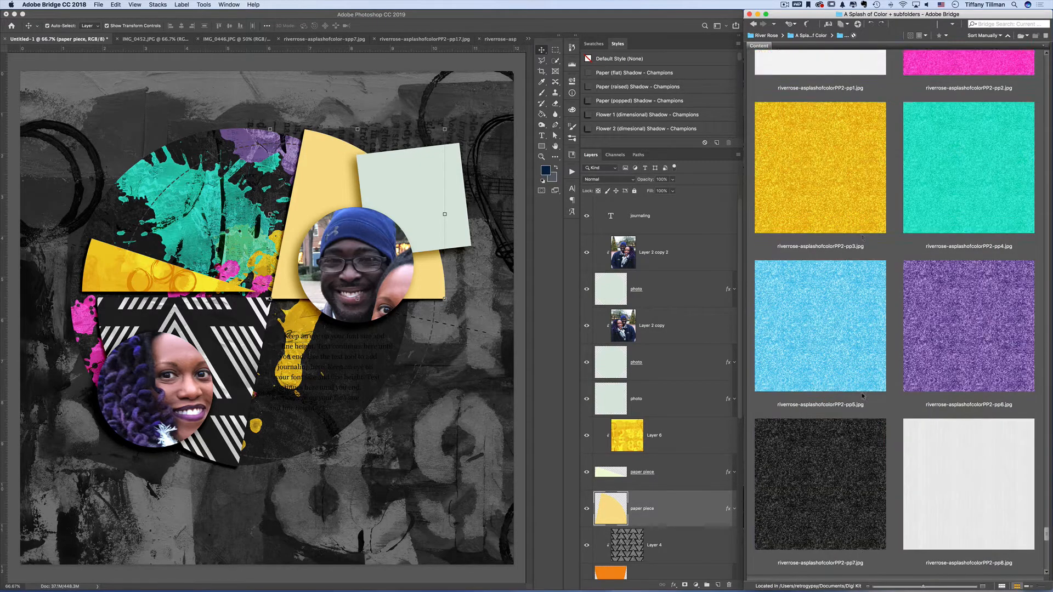
pyautogui.scroll(5, 862, 395)
pyautogui.scroll(2, 863, 396)
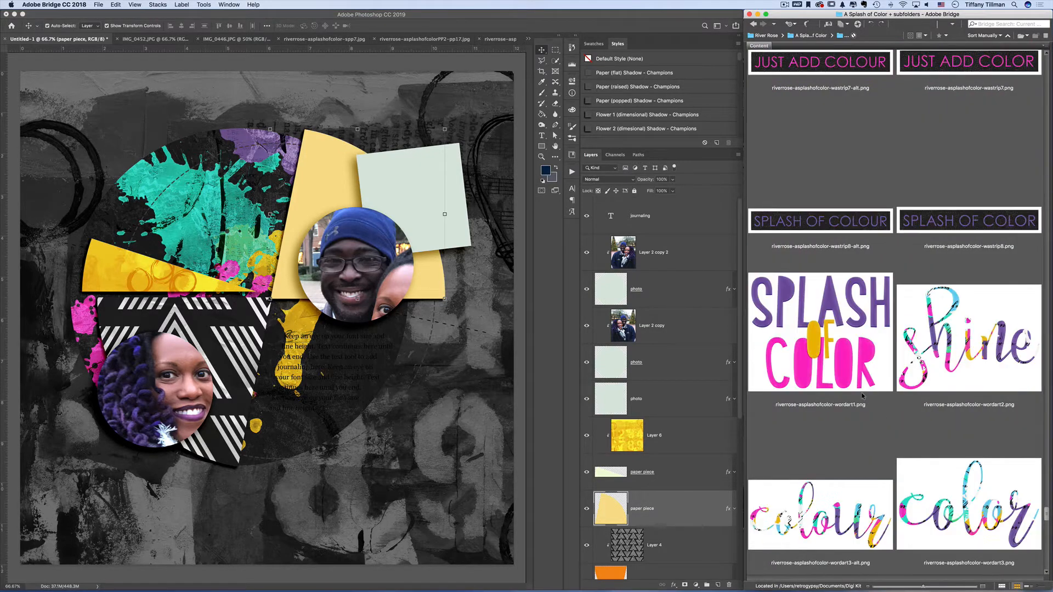
pyautogui.scroll(-10, 878, 394)
pyautogui.click(949, 391)
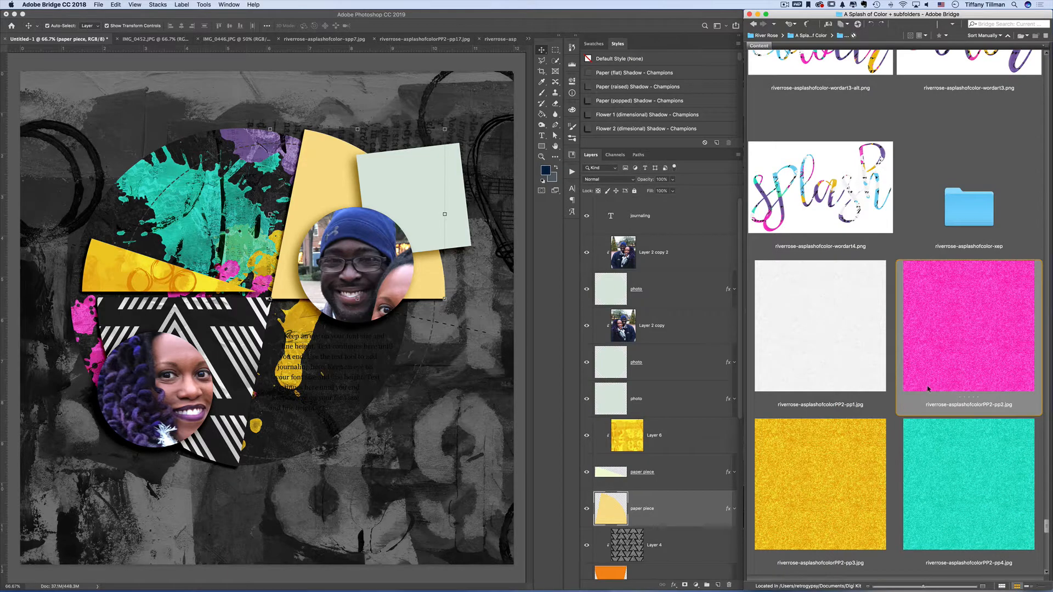
pyautogui.scroll(15, 928, 389)
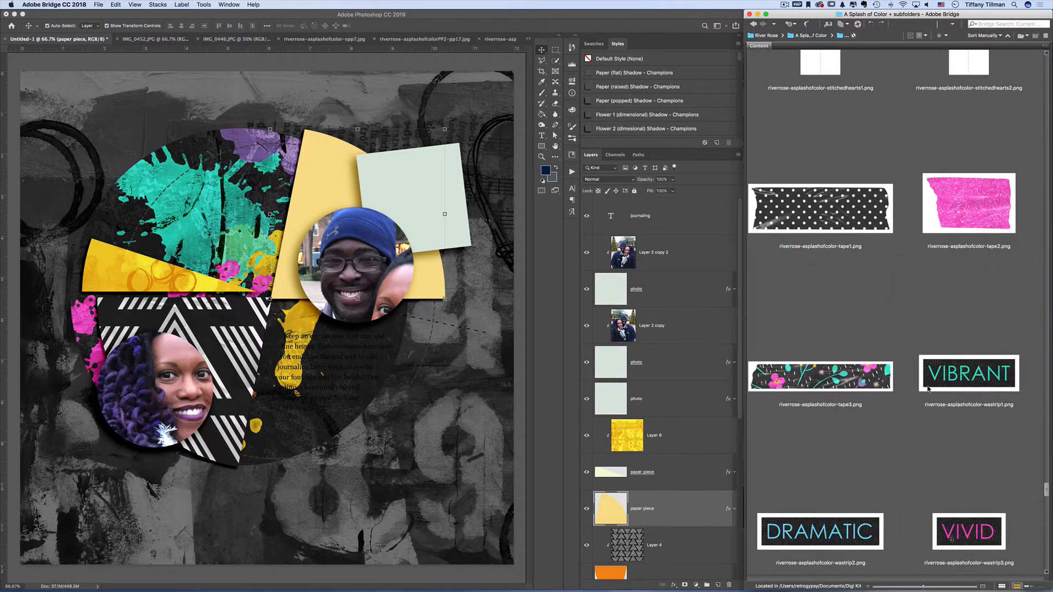
pyautogui.scroll(15, 928, 388)
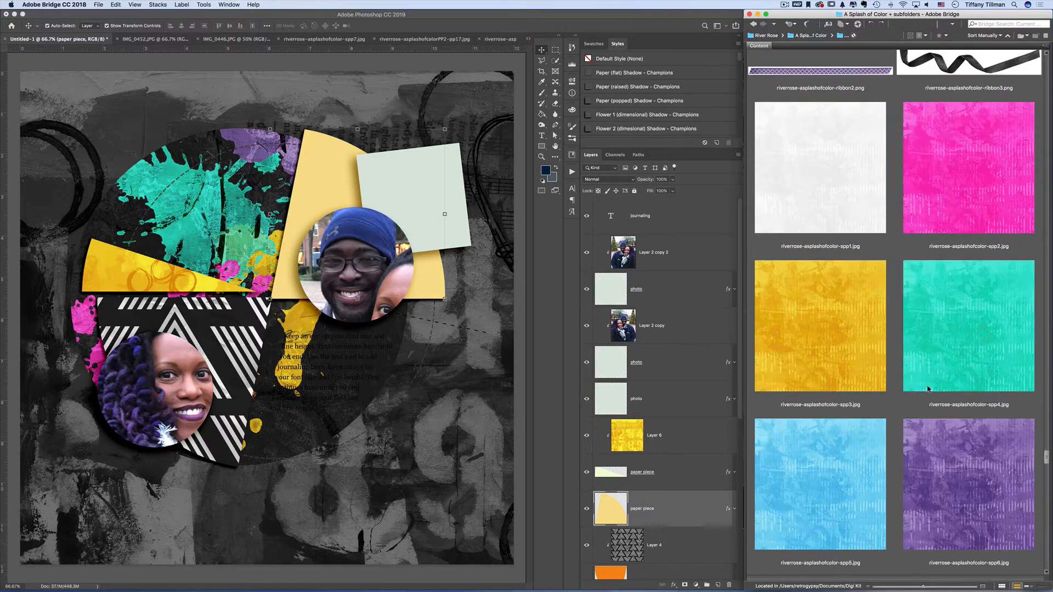
pyautogui.scroll(-4, 928, 389)
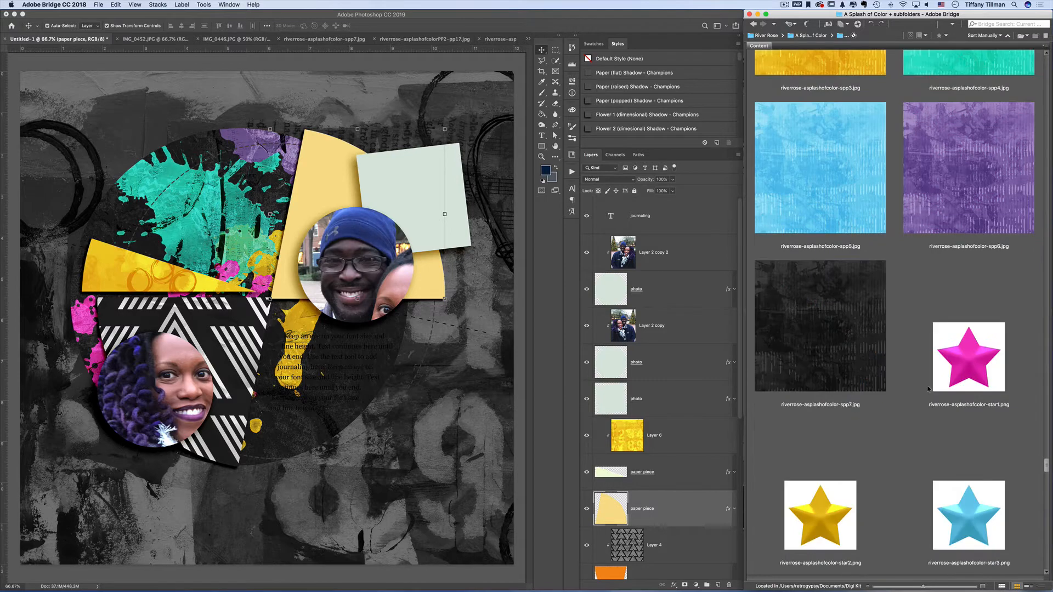
# - Open riverrose-asplashofcolor-spp7.jpg from Bridge and add it to the layout, clipped to the yellow paper piece
pyautogui.click(677, 448)
pyautogui.scroll(-8, 680, 452)
pyautogui.scroll(8, 684, 458)
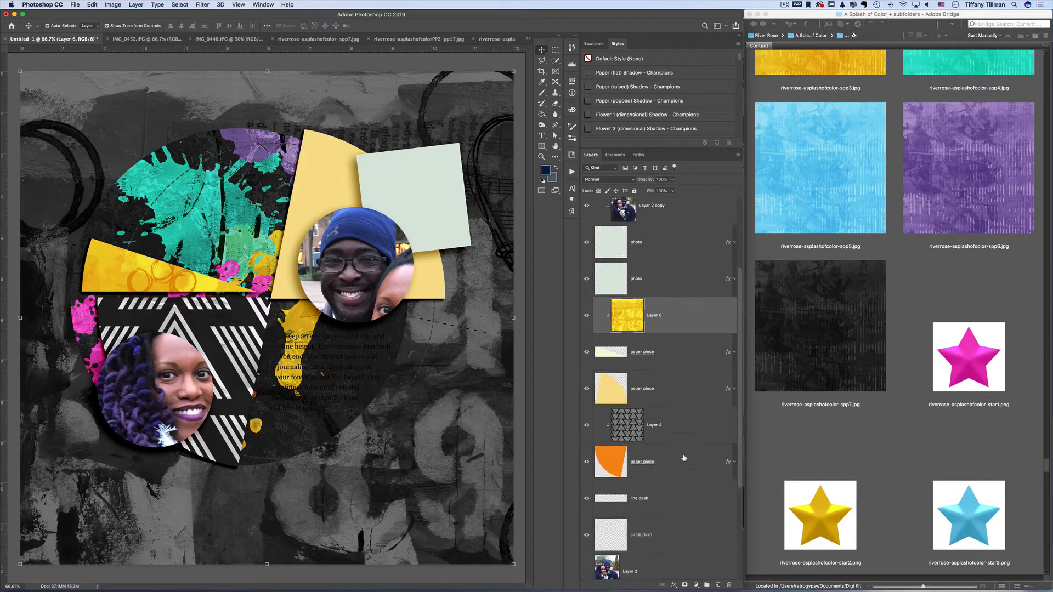
pyautogui.click(825, 351)
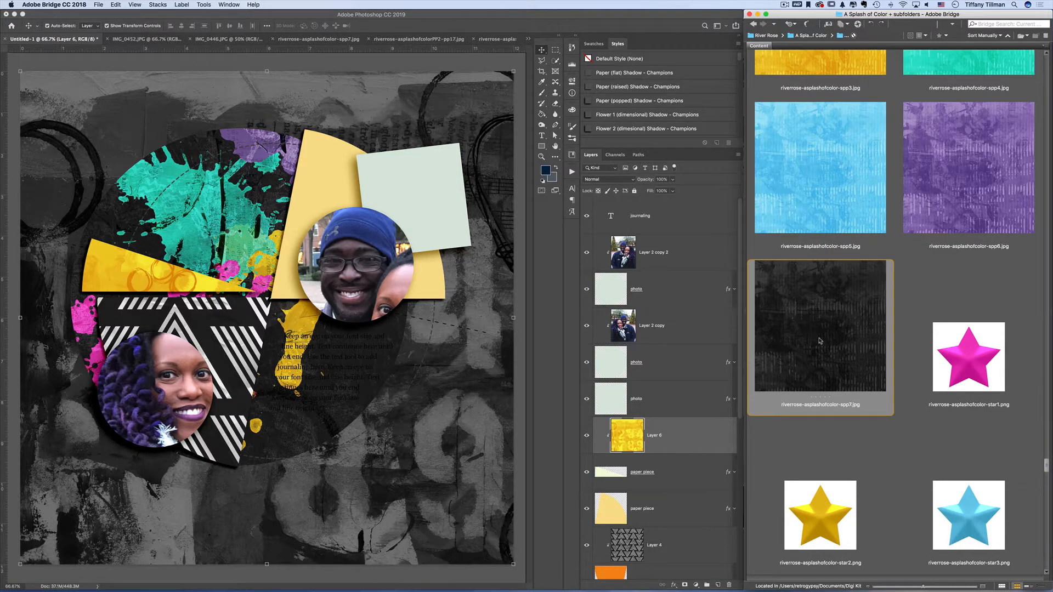
pyautogui.doubleClick(819, 341)
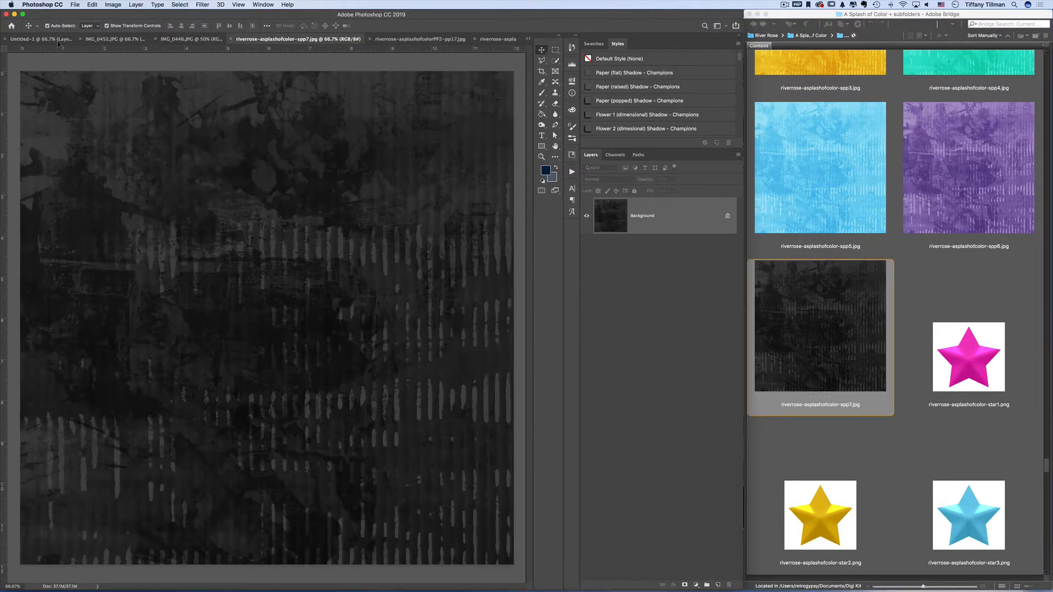
pyautogui.moveTo(58, 43); pyautogui.dragTo(680, 523)
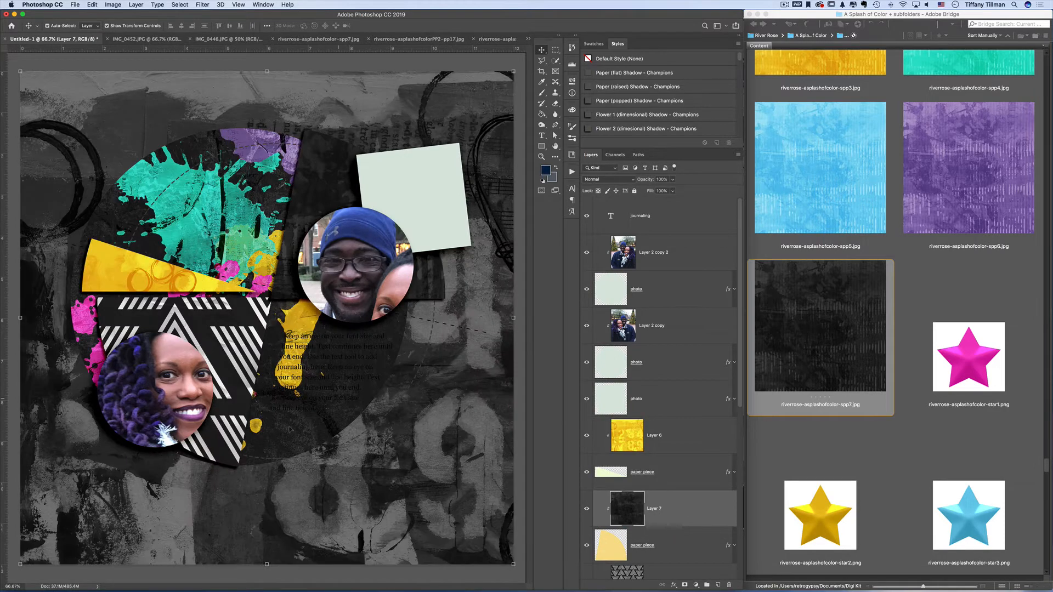
# - Move the paint-splatter paper clipped to the circle background slightly down and to the left
pyautogui.scroll(-10, 640, 466)
pyautogui.click(659, 461)
pyautogui.hotkey('ctrl', 't')
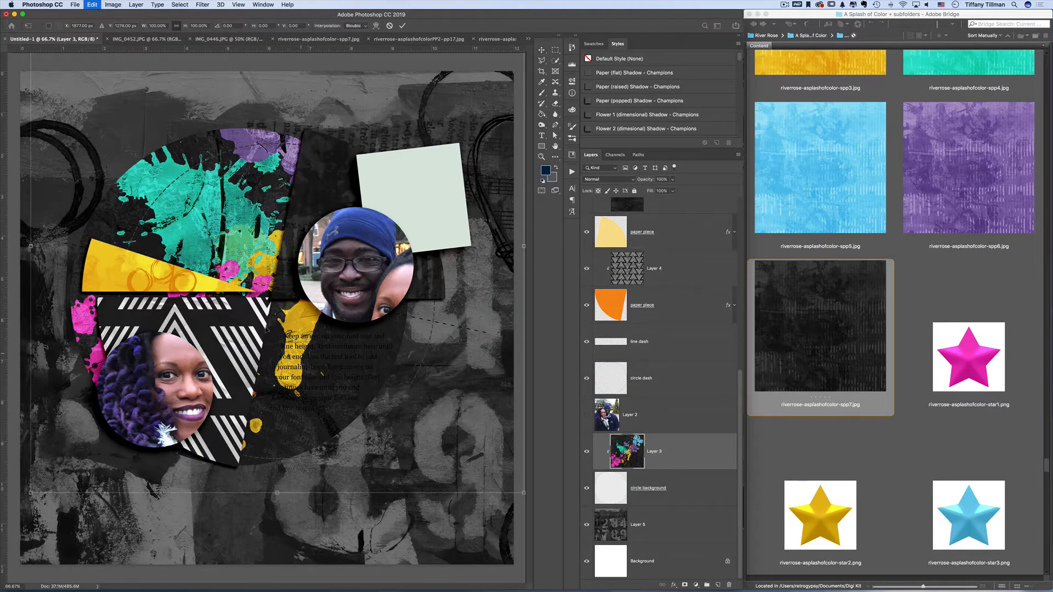
pyautogui.moveTo(267, 330); pyautogui.dragTo(249, 349)
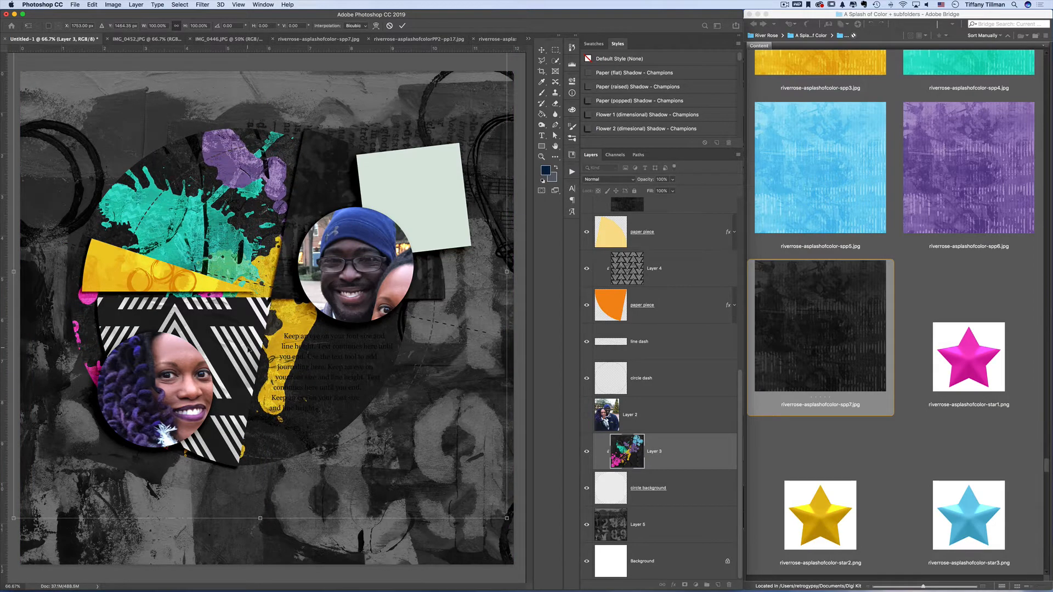
pyautogui.press('Return')
# - Set the journaling text colour to white (ffffff)
pyautogui.click(351, 371)
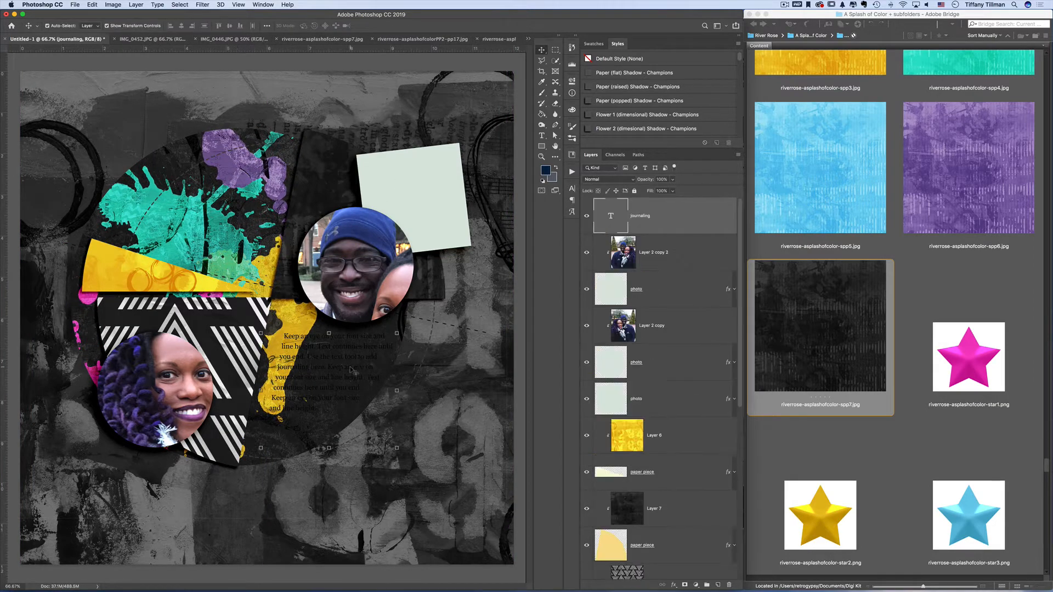
pyautogui.click(406, 186)
pyautogui.click(444, 419)
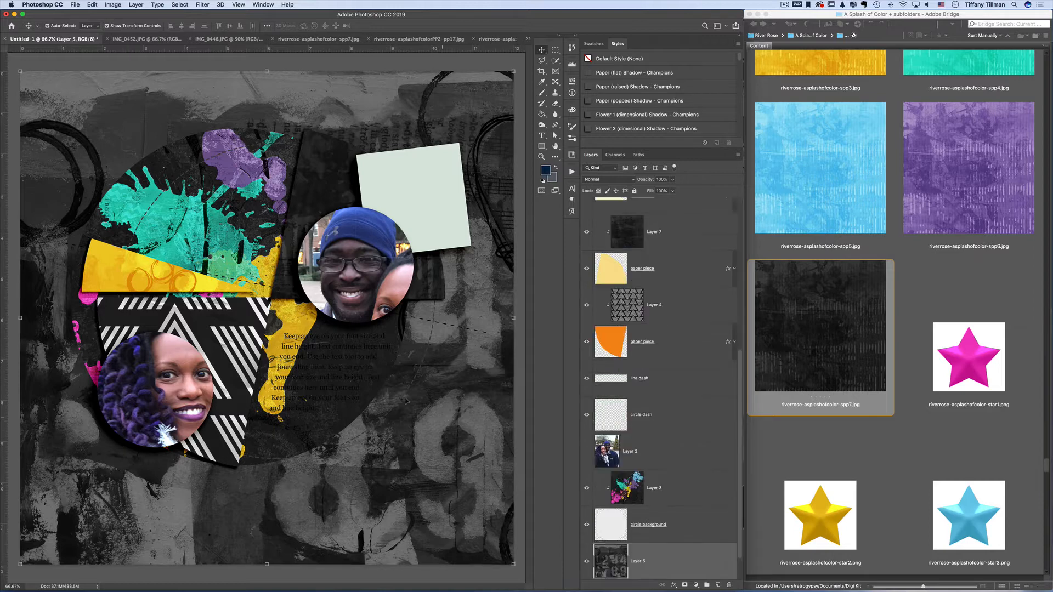
pyautogui.click(297, 342)
pyautogui.click(572, 188)
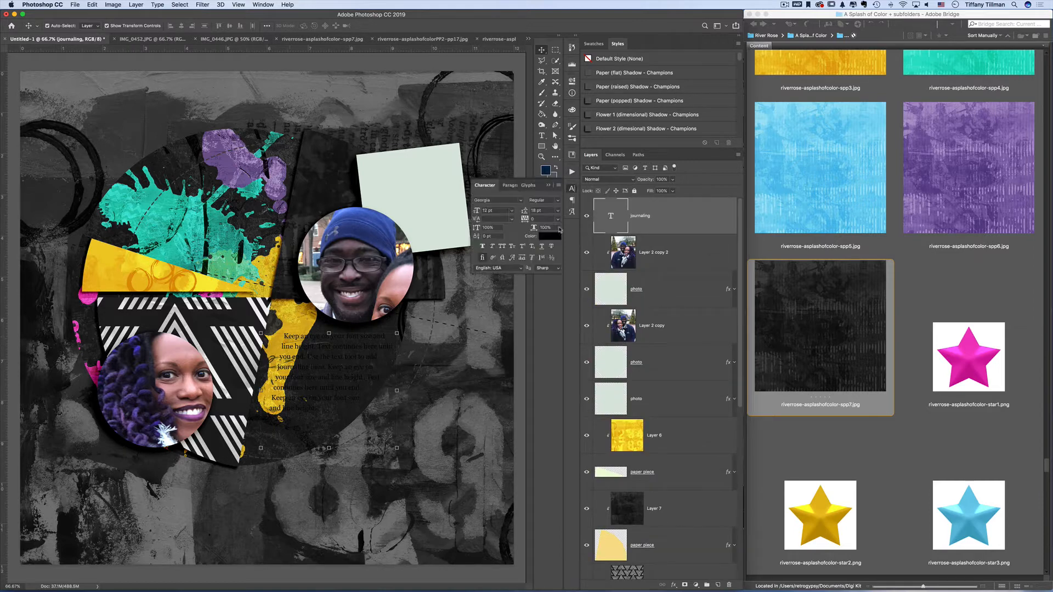
pyautogui.click(550, 236)
pyautogui.write('ffffff')
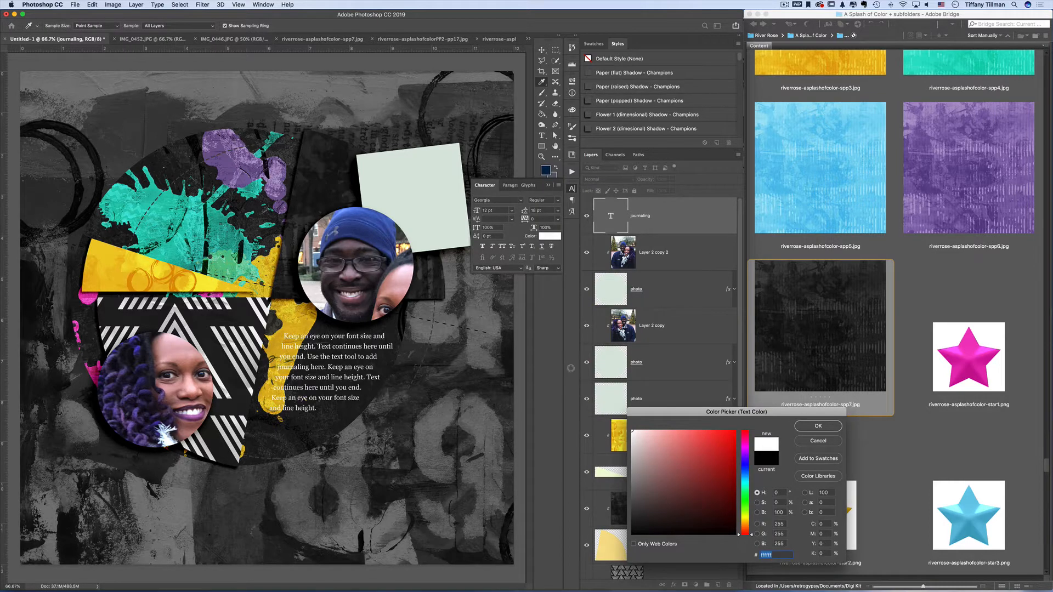
pyautogui.press('Return')
pyautogui.click(407, 128)
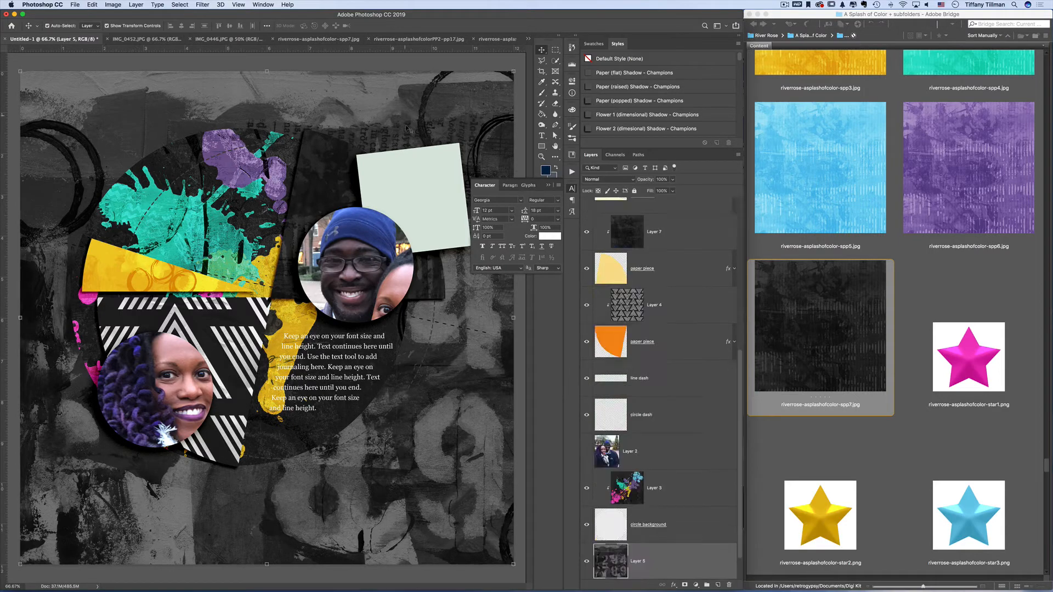
pyautogui.click(548, 185)
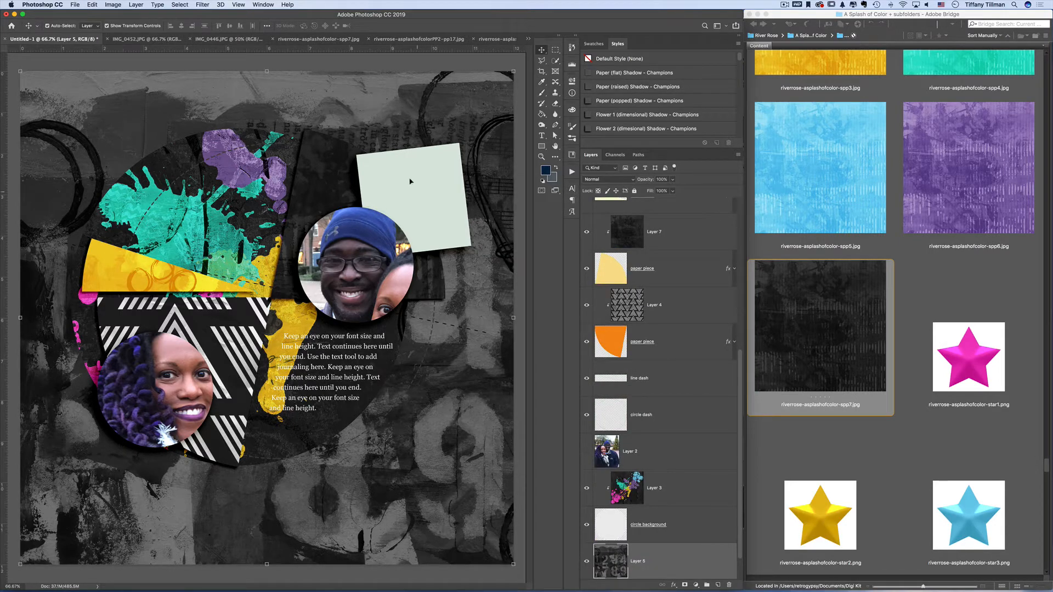
# - Move the couple photo from the upper circle to the tilted square frame, clip it there and position both faces inside
pyautogui.click(429, 189)
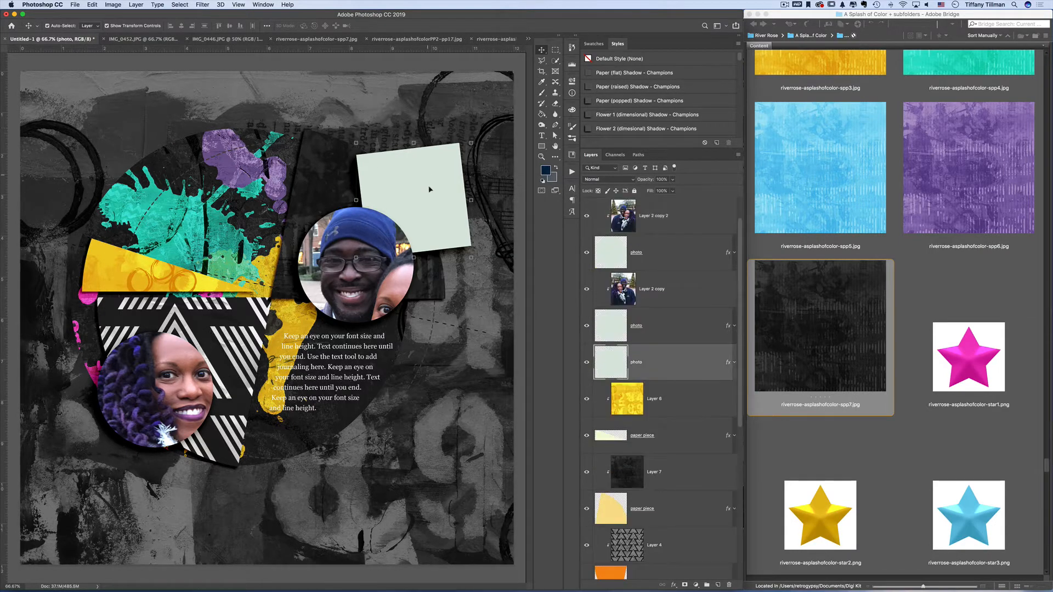
pyautogui.click(337, 246)
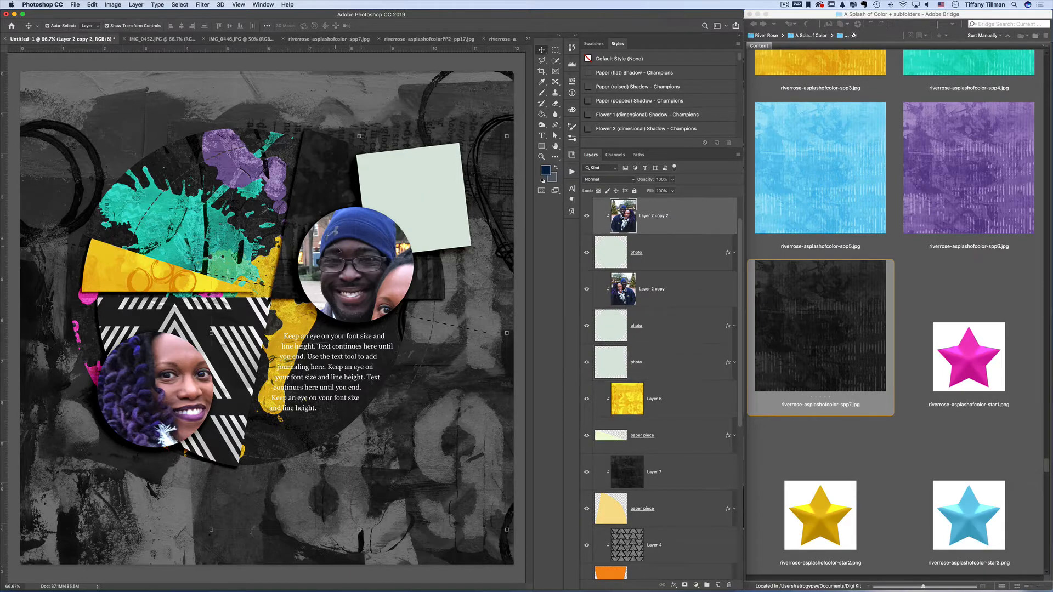
pyautogui.moveTo(652, 220); pyautogui.dragTo(659, 346)
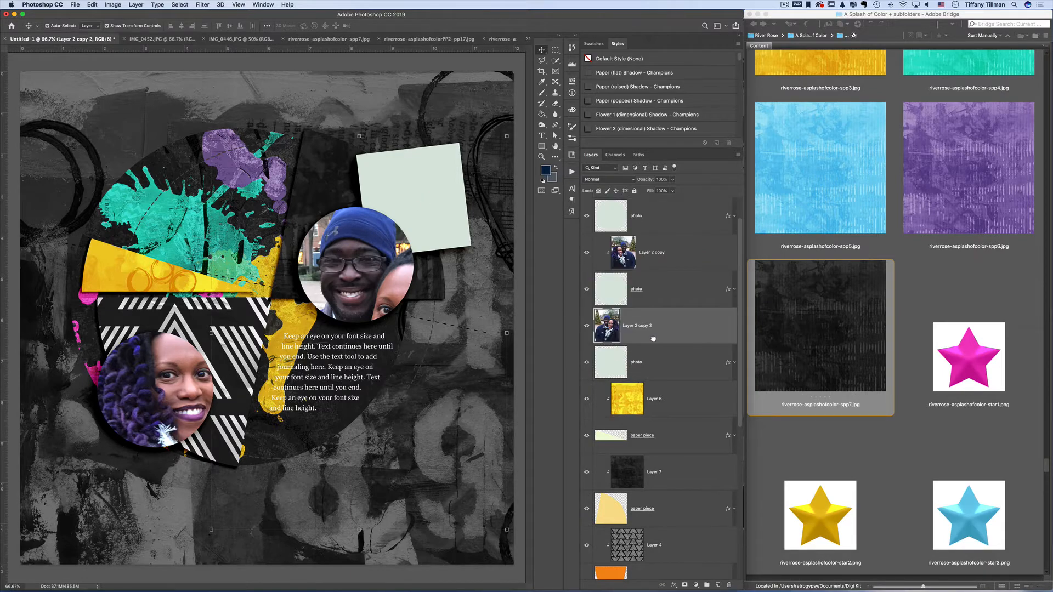
pyautogui.keyDown('alt'); pyautogui.click(659, 344); pyautogui.keyUp('alt')
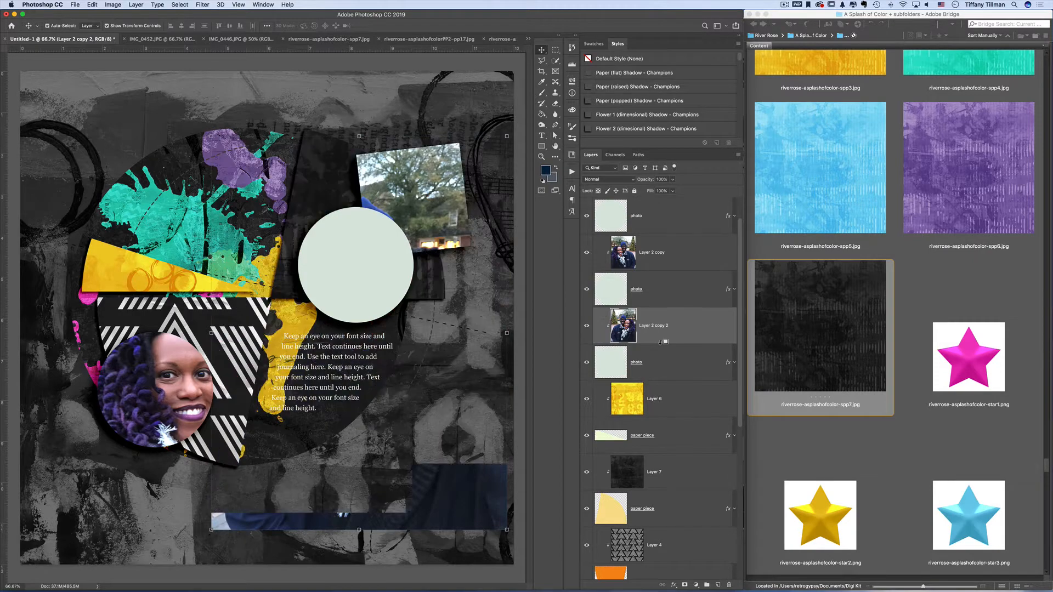
pyautogui.moveTo(468, 171); pyautogui.dragTo(468, 143)
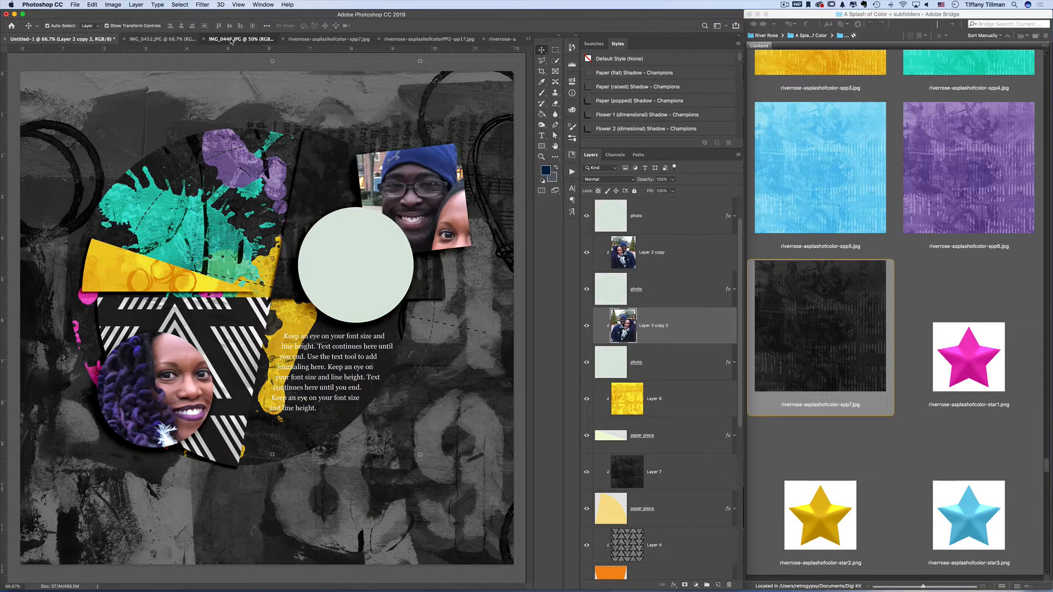
# - Add the IMG_0446.JPG photo to the layout, clip it to the empty circular frame and centre the woman in it
pyautogui.click(236, 39)
pyautogui.moveTo(146, 82); pyautogui.dragTo(80, 43)
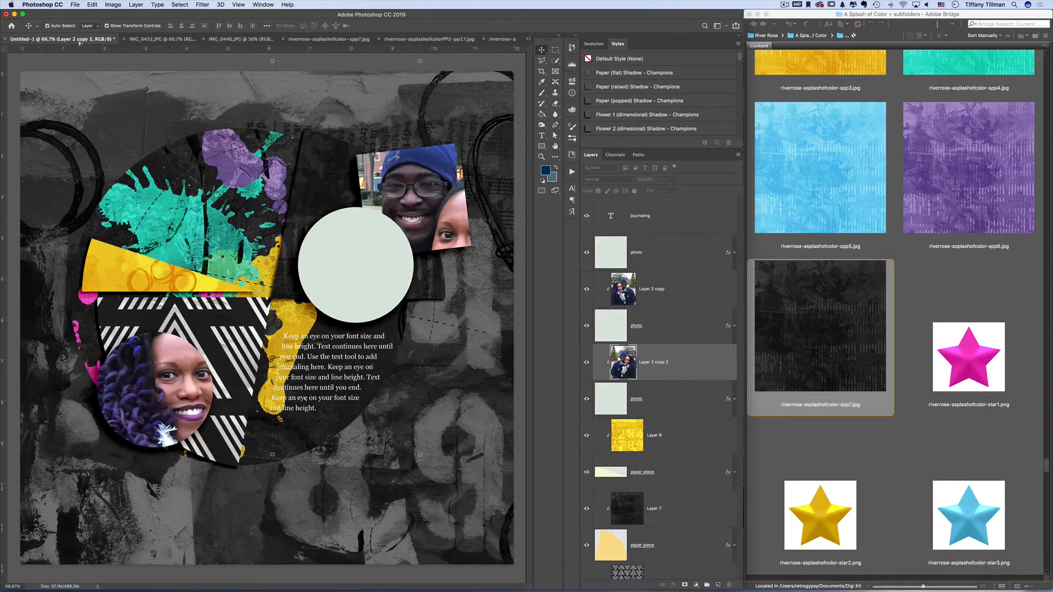
pyautogui.moveTo(447, 244); pyautogui.dragTo(430, 236)
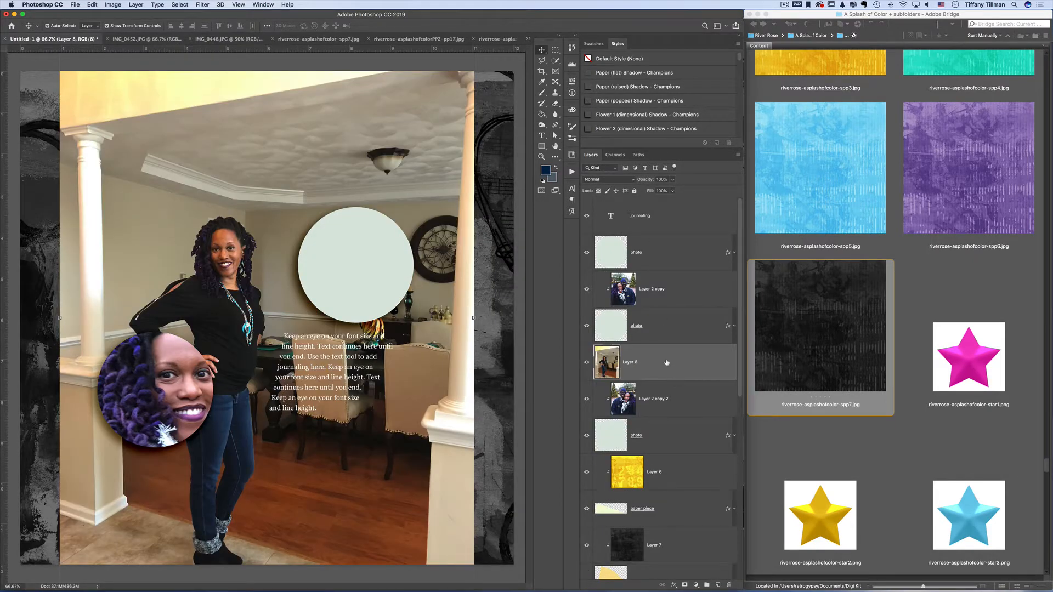
pyautogui.moveTo(666, 365); pyautogui.dragTo(665, 237)
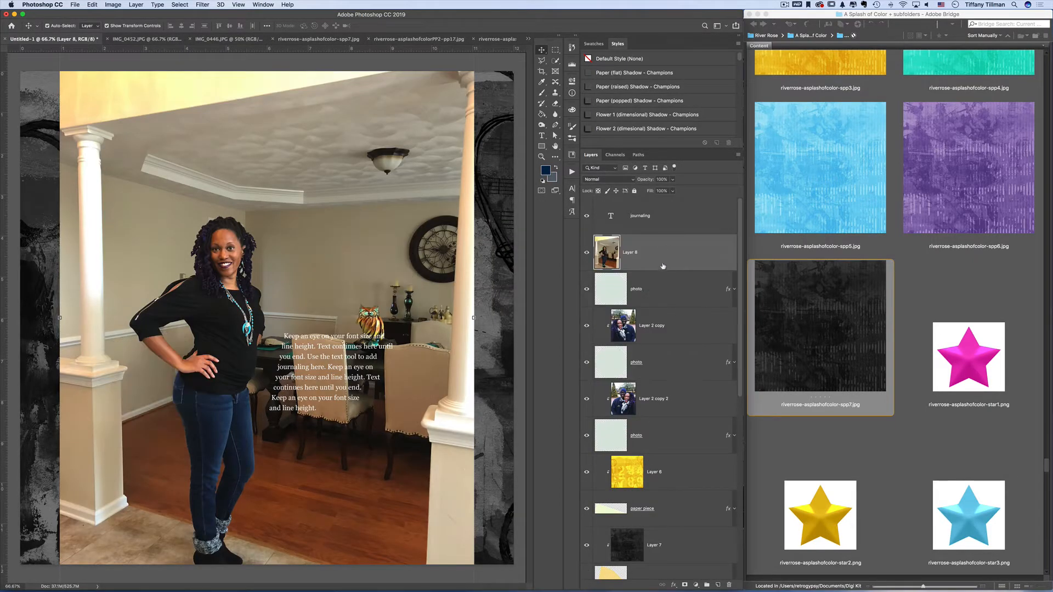
pyautogui.keyDown('alt'); pyautogui.click(666, 268); pyautogui.keyUp('alt')
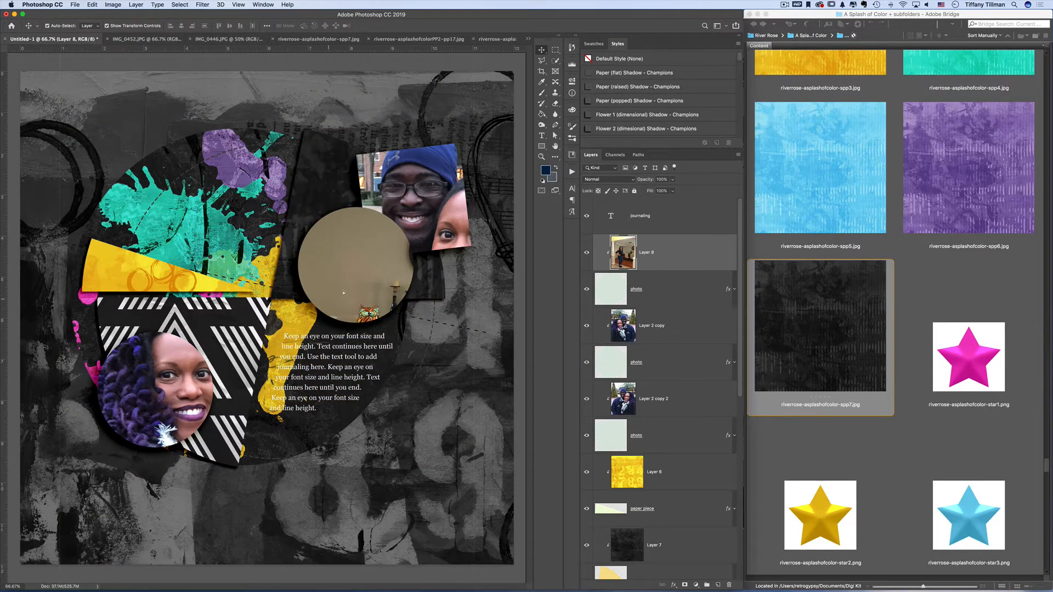
pyautogui.moveTo(343, 293); pyautogui.dragTo(471, 285)
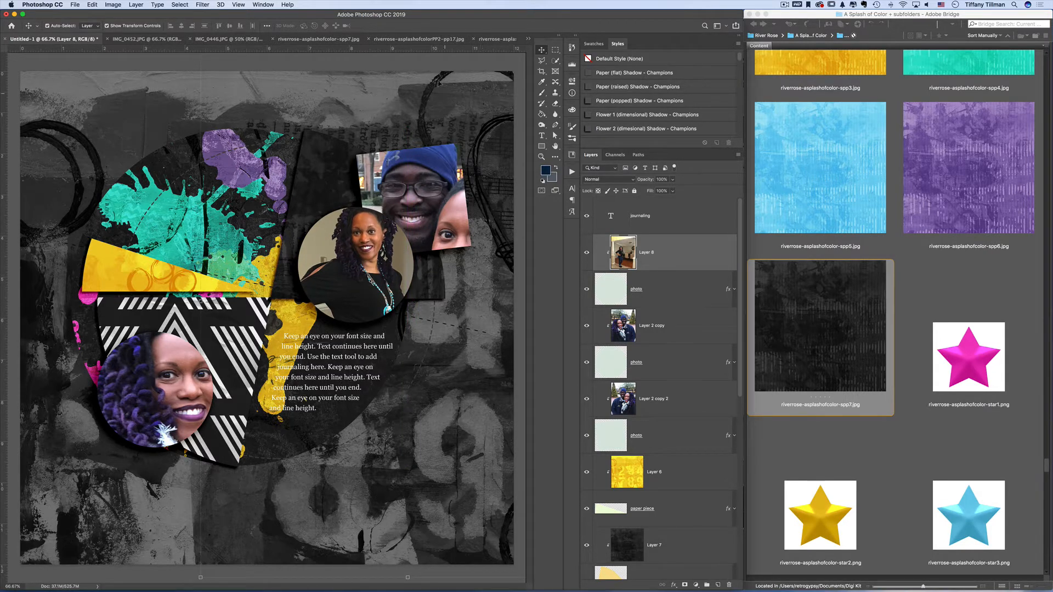
pyautogui.click(481, 280)
# - Browse the kit's patterned papers and flower elements in Bridge
pyautogui.click(889, 244)
pyautogui.scroll(8, 890, 245)
pyautogui.scroll(-15, 866, 277)
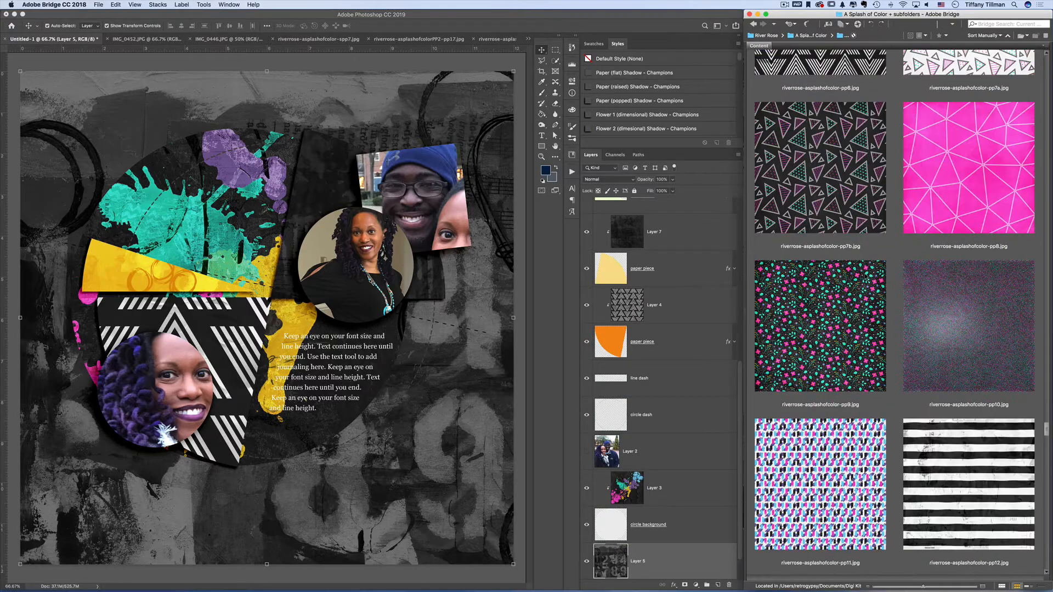
pyautogui.scroll(-2, 865, 277)
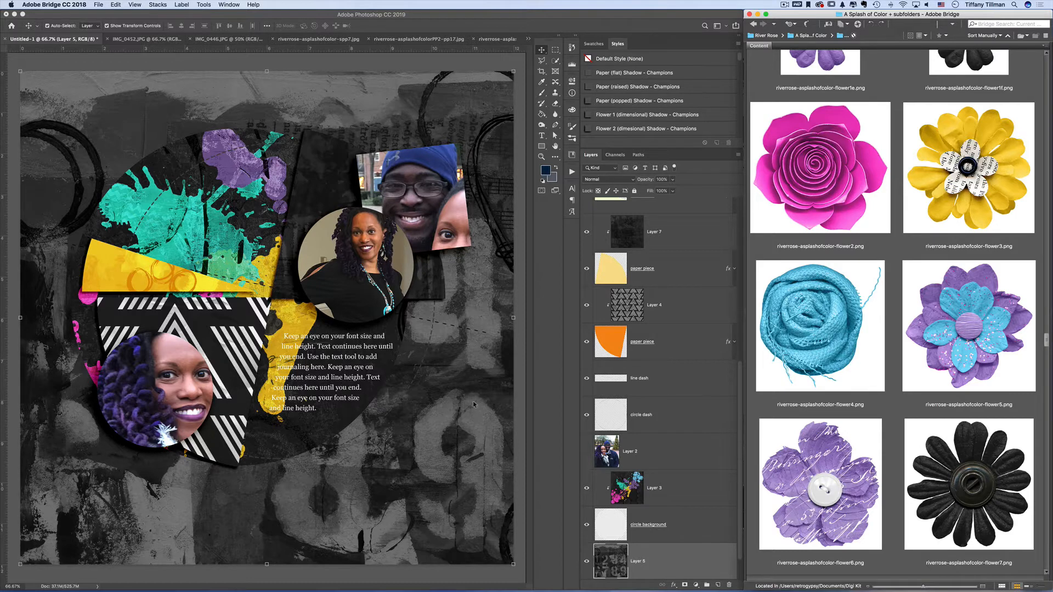
# - Apply a white (ffffff) Color Overlay to the circle dash layer
pyautogui.click(646, 379)
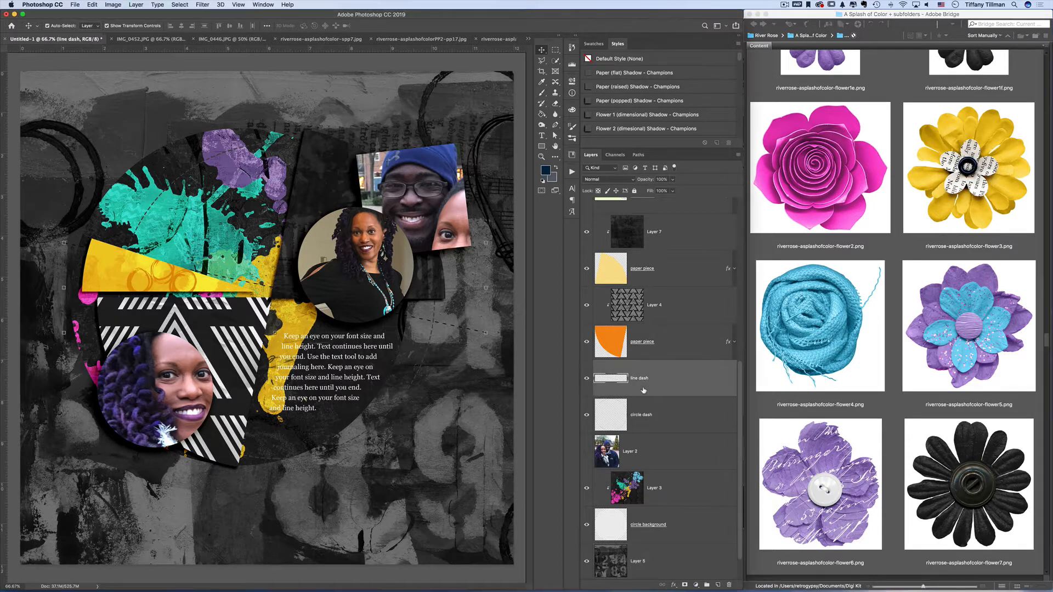
pyautogui.click(650, 414)
pyautogui.doubleClick(687, 416)
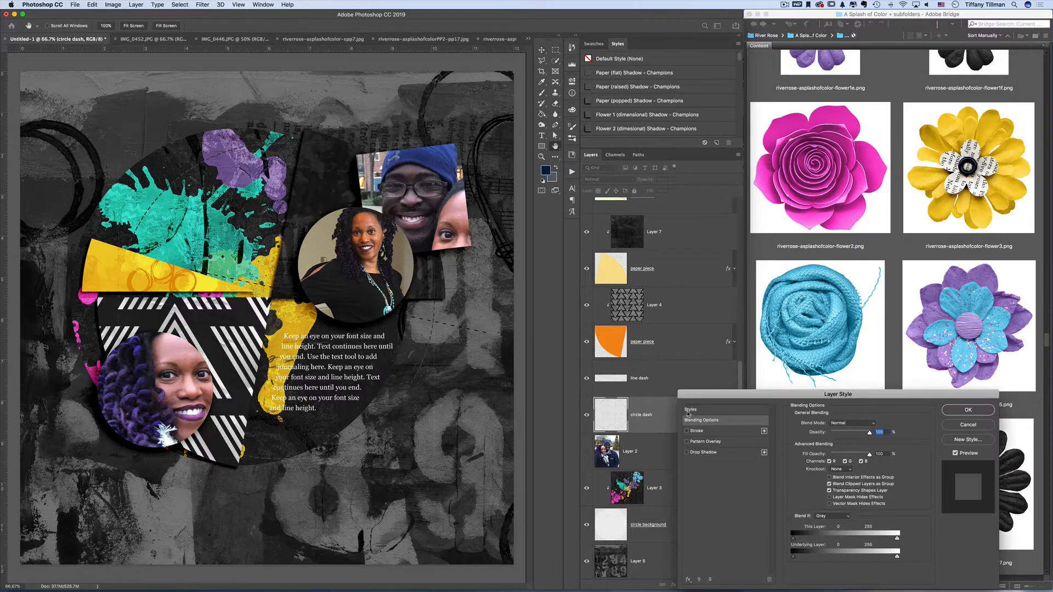
pyautogui.click(689, 579)
pyautogui.click(707, 511)
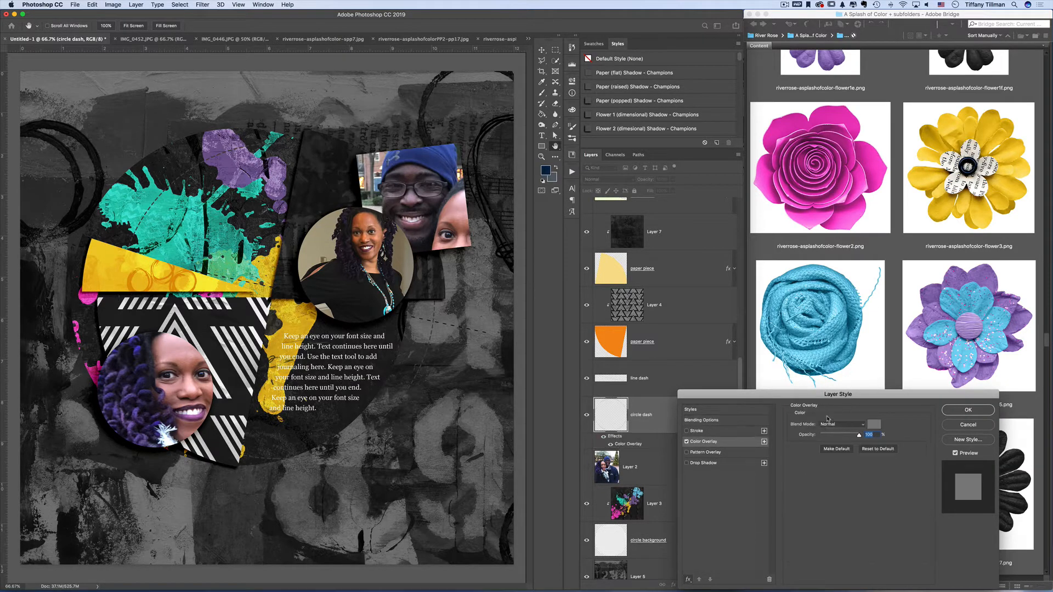
pyautogui.click(870, 425)
pyautogui.moveTo(689, 500); pyautogui.dragTo(631, 430)
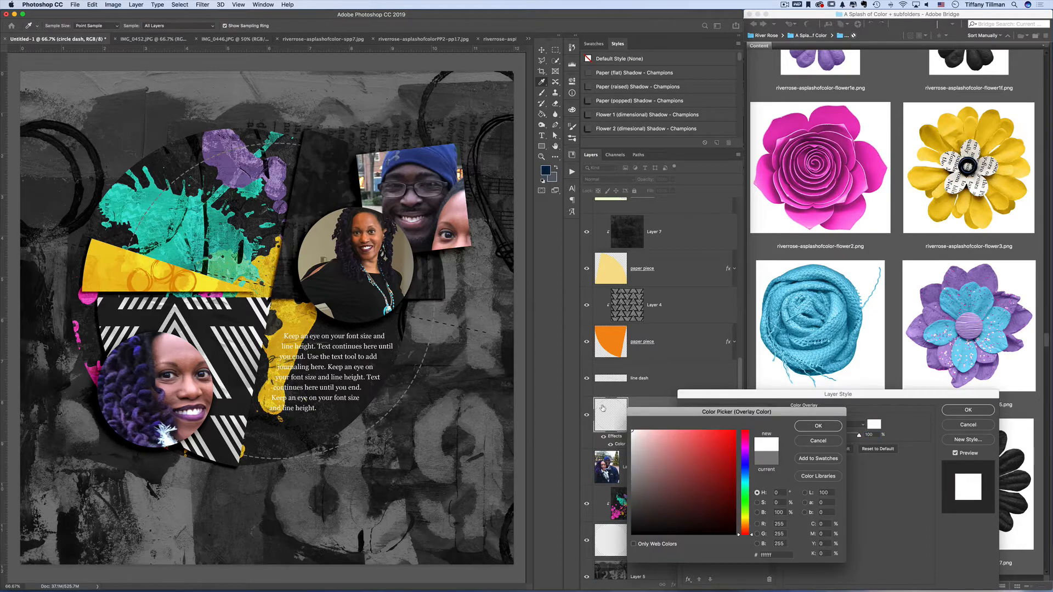
pyautogui.press('Return')
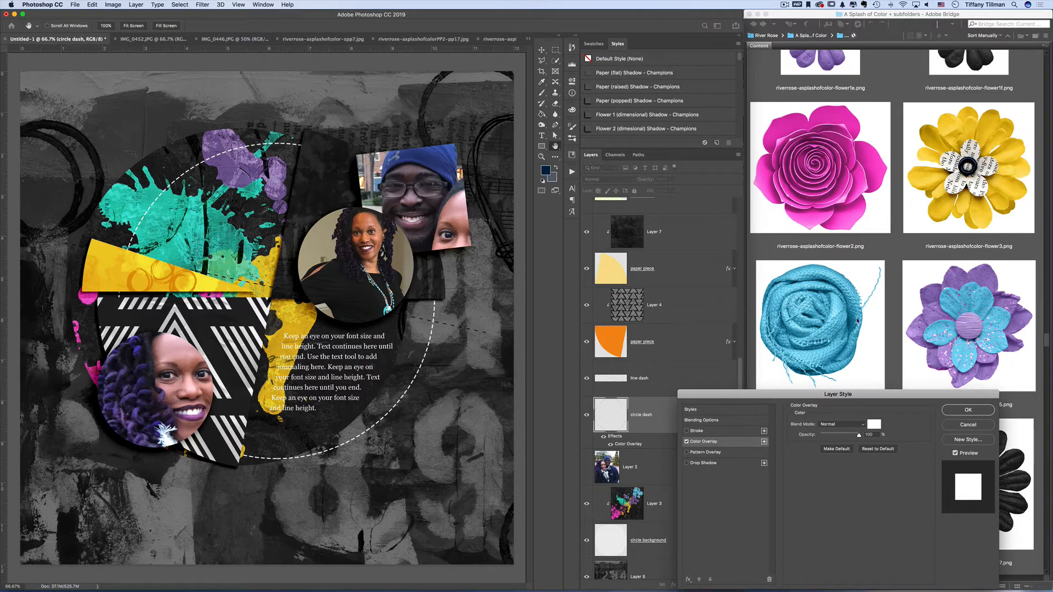
pyautogui.click(966, 410)
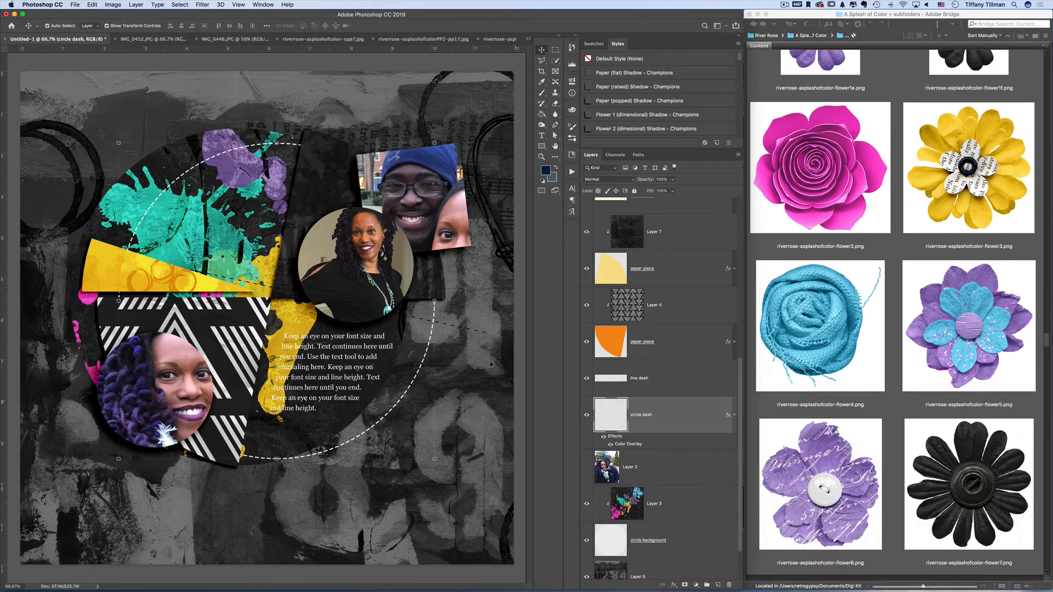
# - Apply a white Color Overlay to the line dash layer
pyautogui.click(470, 335)
pyautogui.doubleClick(684, 382)
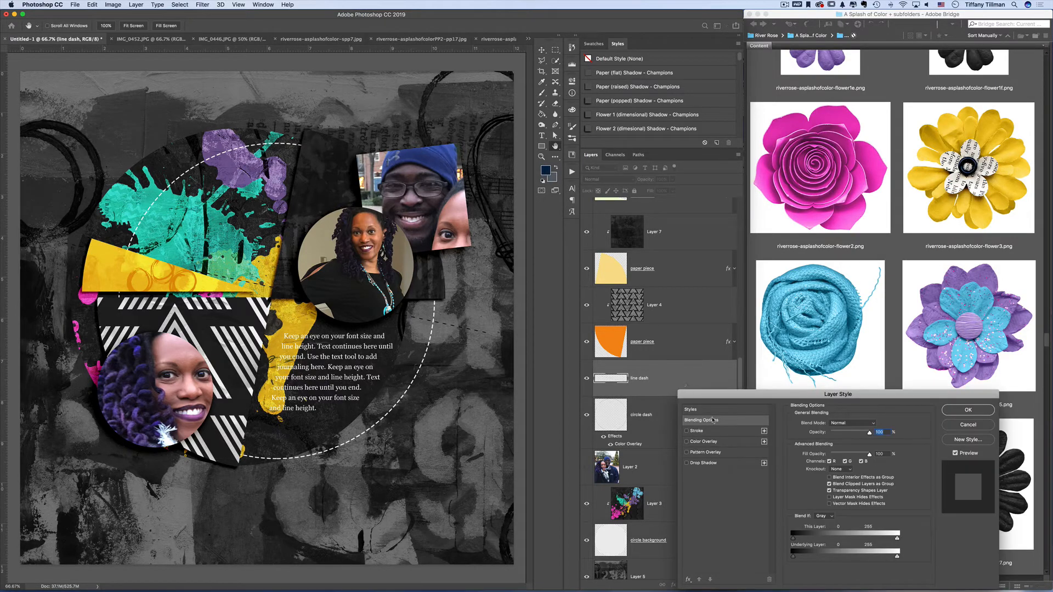
pyautogui.click(713, 442)
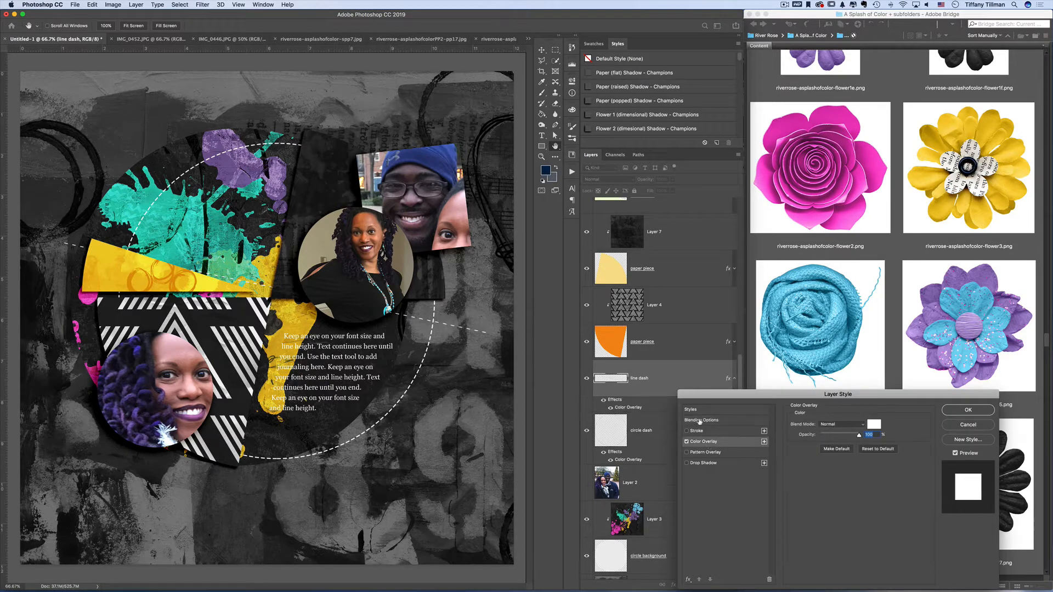
pyautogui.click(964, 410)
# - Select the pale yellow paper piece layer in the layout and close the three open riverrose-asplashofcolor patterned-paper documents
pyautogui.click(667, 274)
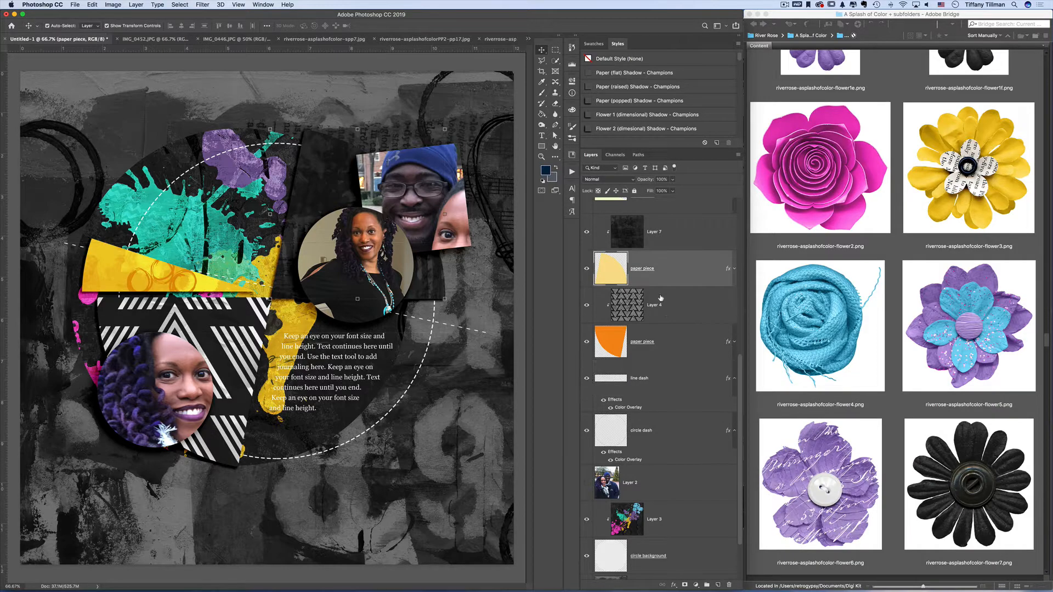
pyautogui.scroll(8, 662, 304)
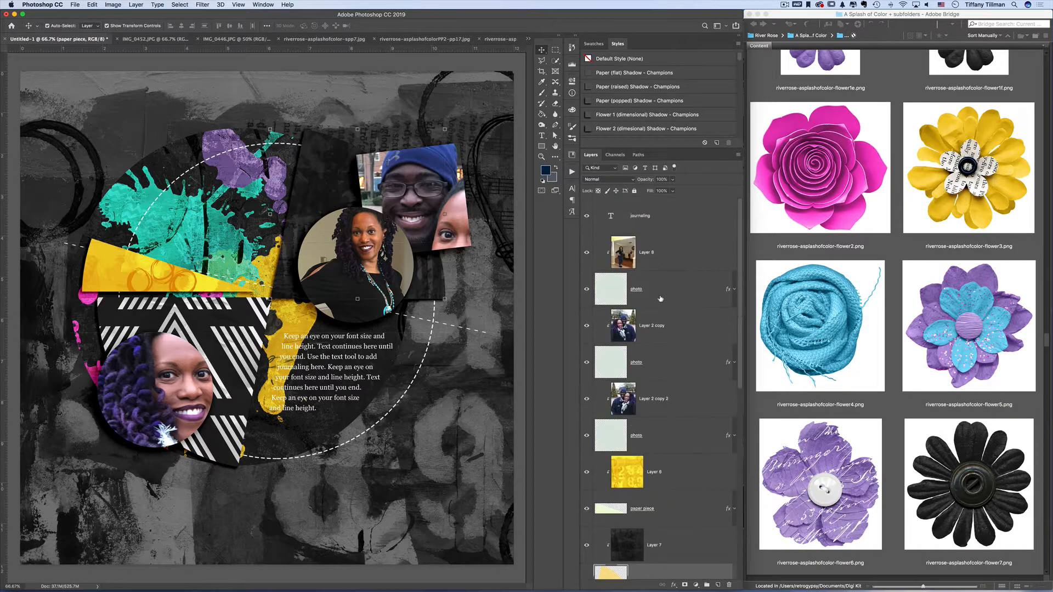
pyautogui.click(328, 41)
pyautogui.press('super+w')
pyautogui.click(332, 42)
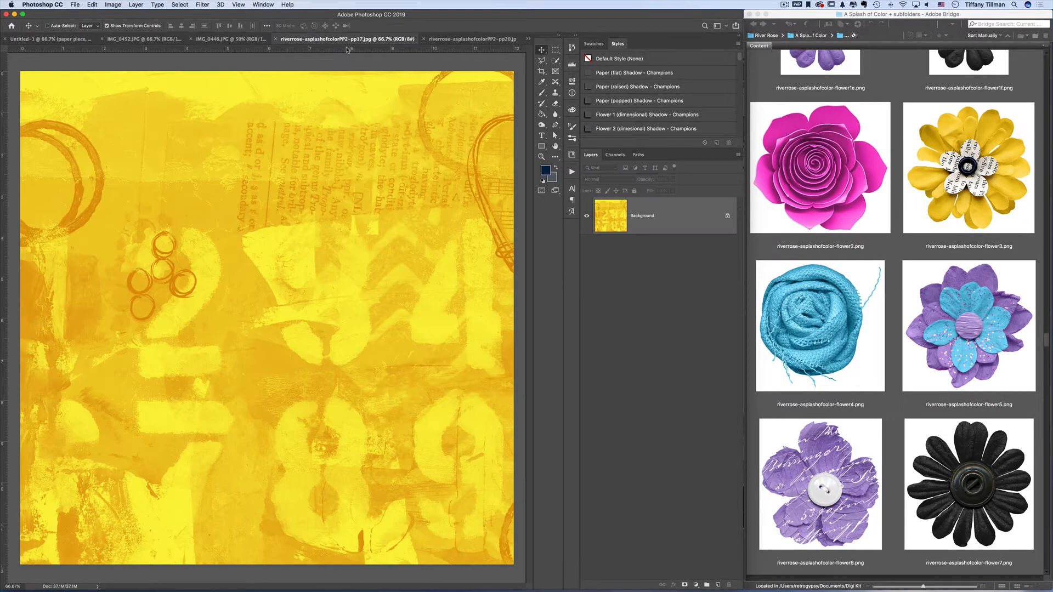
pyautogui.press('super+w')
pyautogui.click(354, 42)
pyautogui.press('super+w')
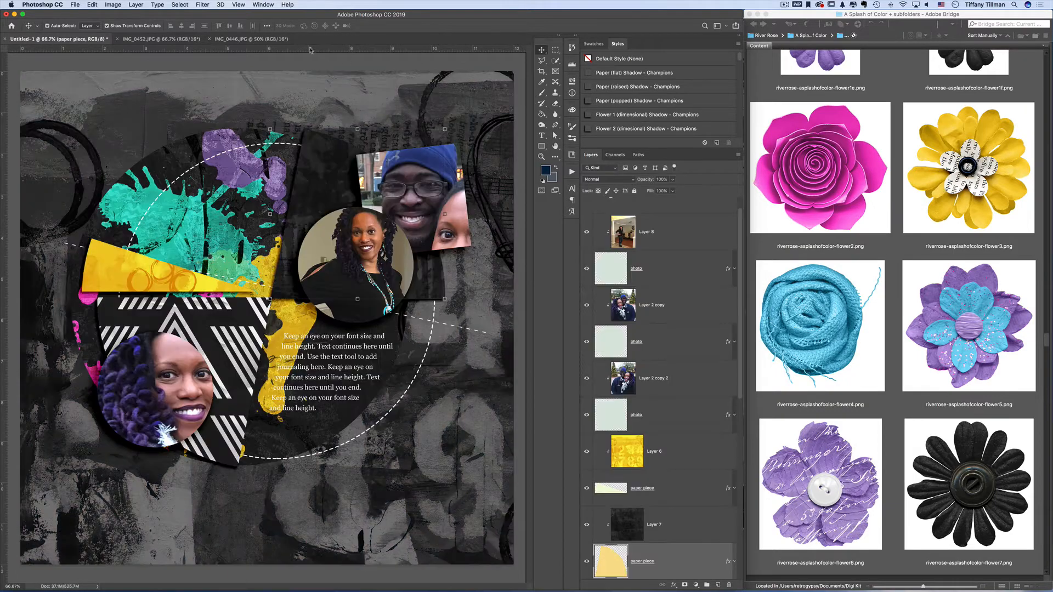
# - Browse the kit's flower, crayon, alphabet and extras elements in Bridge for an embellishment
pyautogui.click(877, 345)
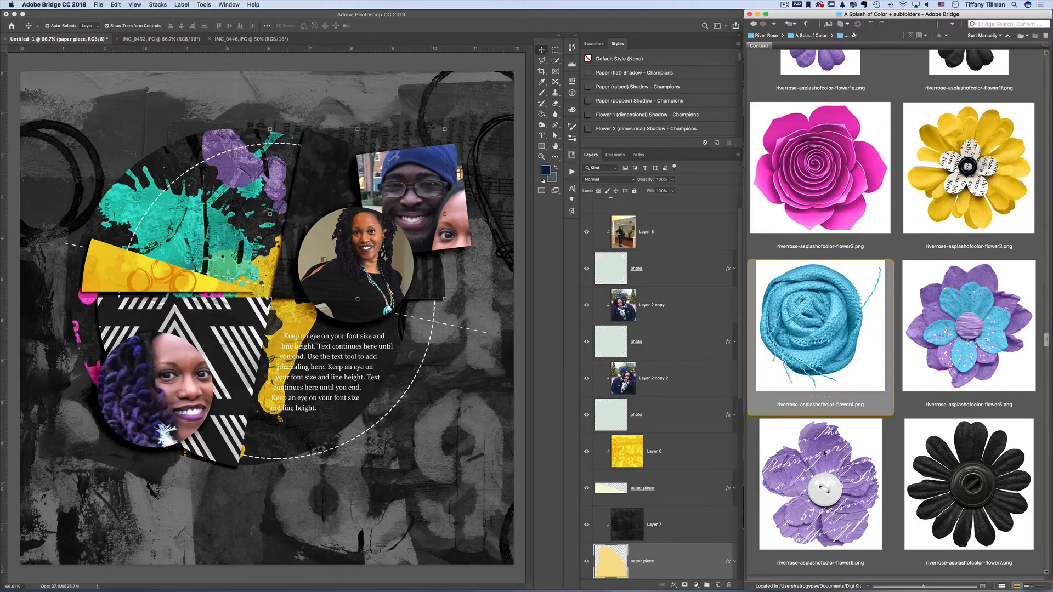
pyautogui.scroll(-5, 824, 452)
pyautogui.scroll(5, 824, 452)
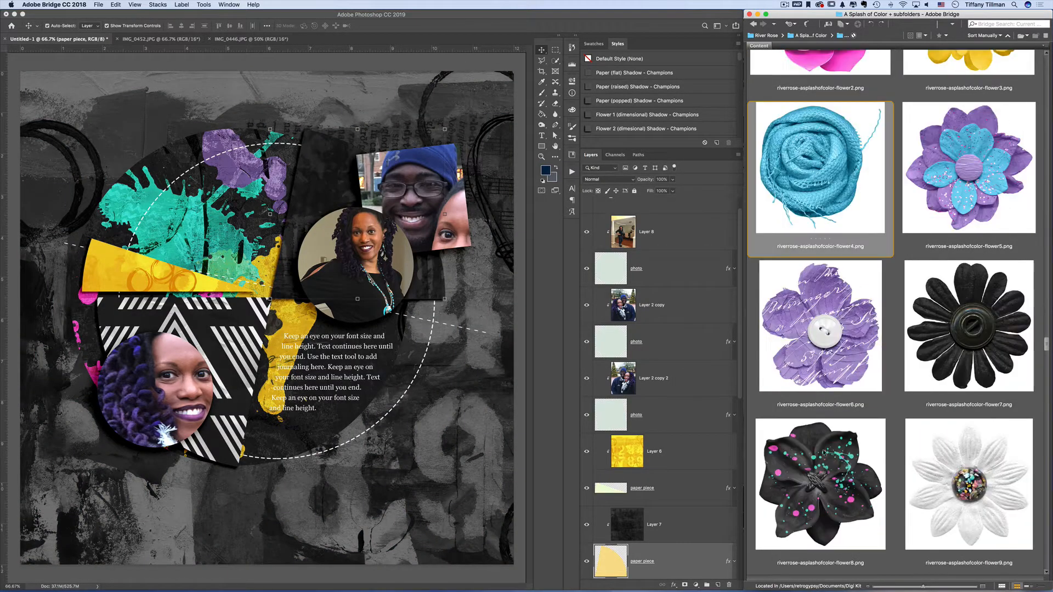
pyautogui.scroll(-10, 823, 452)
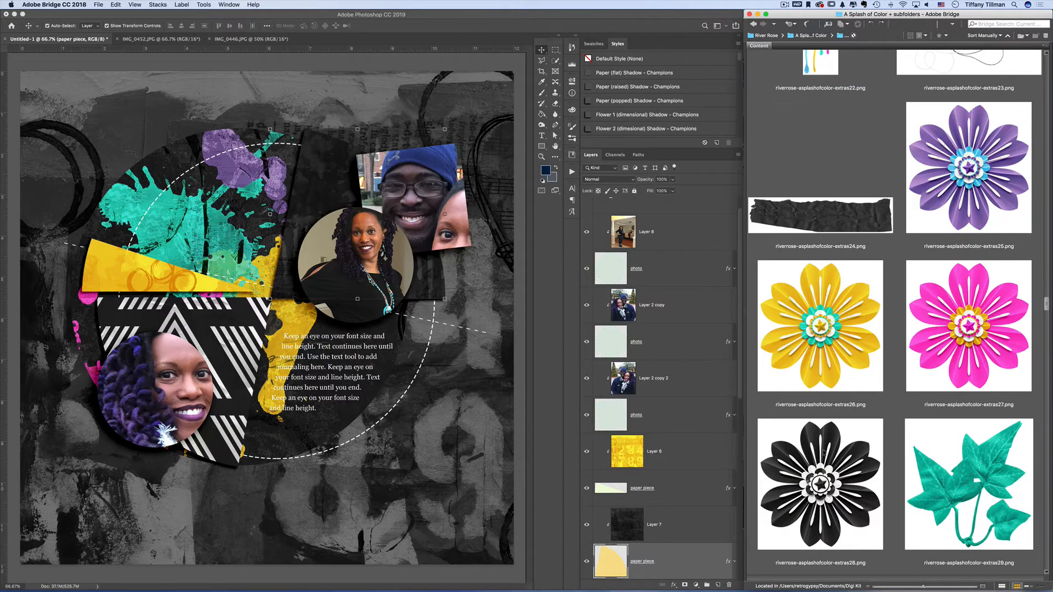
pyautogui.scroll(-3, 823, 452)
pyautogui.scroll(10, 824, 452)
pyautogui.scroll(6, 823, 453)
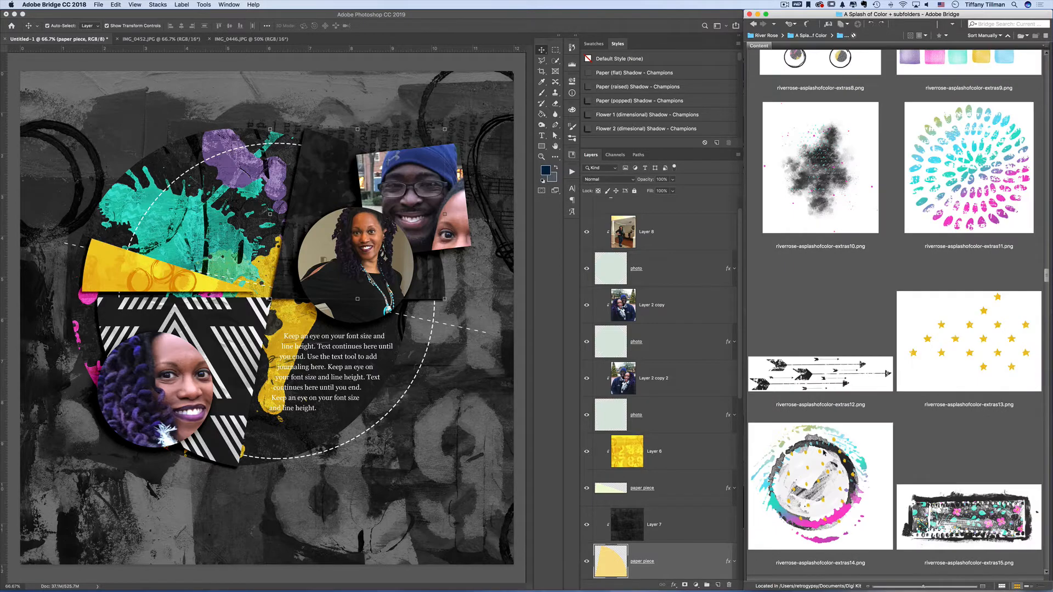
pyautogui.scroll(15, 823, 452)
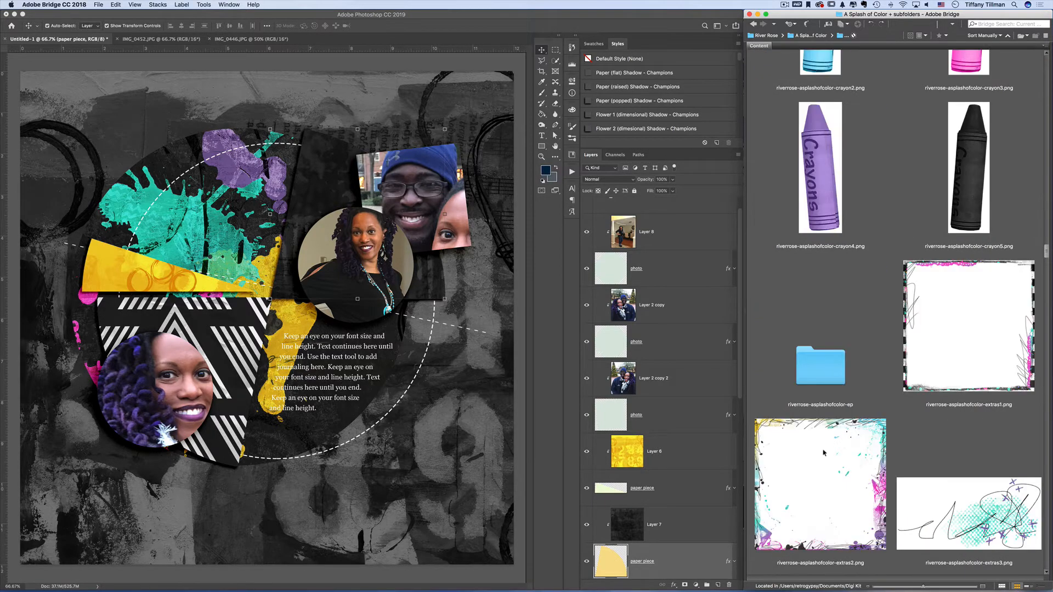
pyautogui.scroll(4, 823, 449)
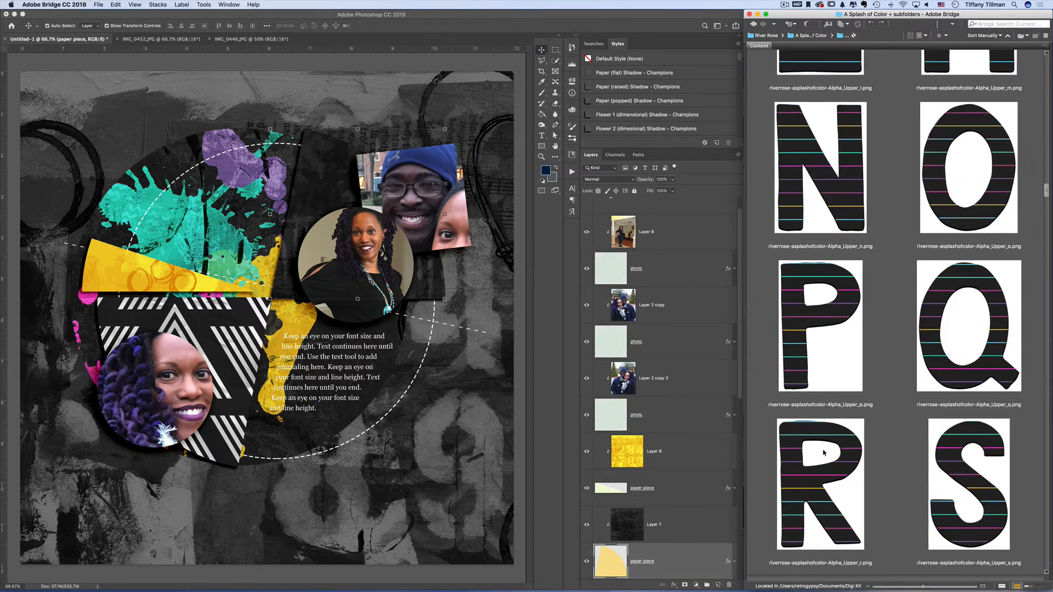
pyautogui.scroll(-20, 824, 452)
pyautogui.scroll(5, 823, 453)
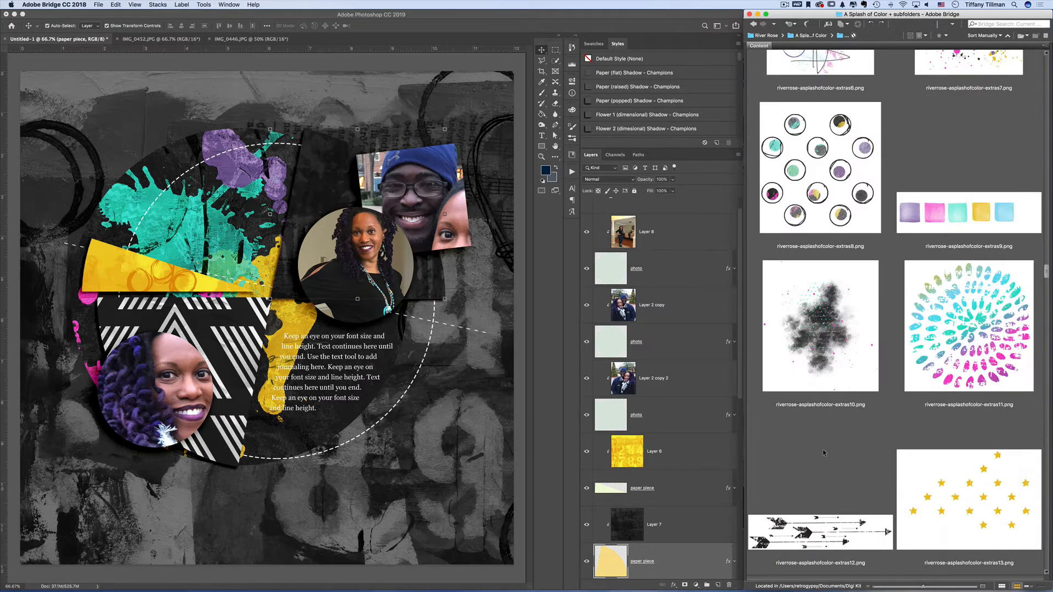
pyautogui.click(912, 409)
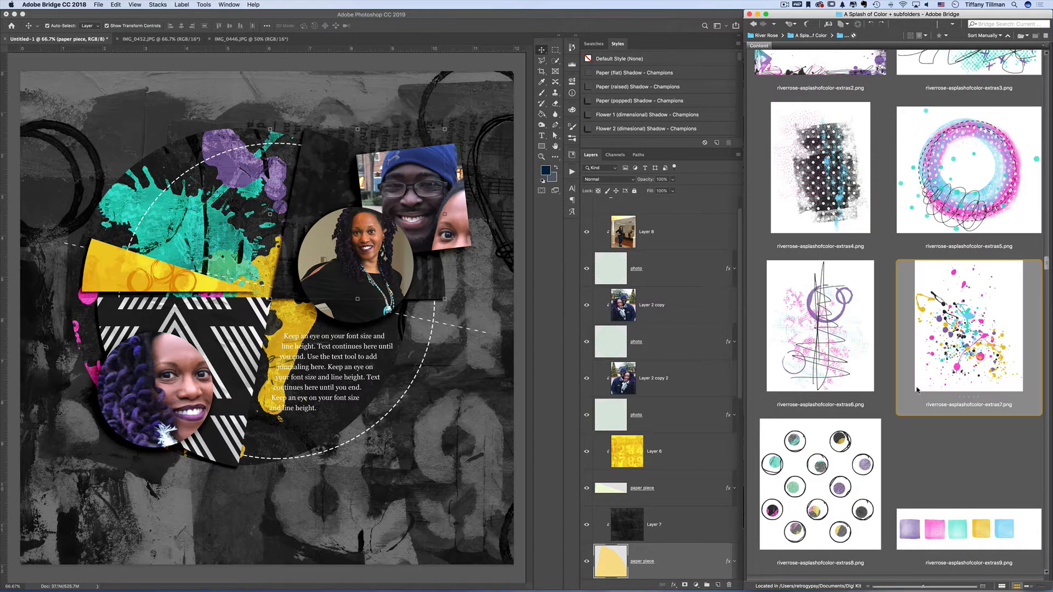
pyautogui.scroll(-3, 908, 411)
pyautogui.scroll(3, 899, 414)
pyautogui.scroll(-2, 897, 415)
pyautogui.scroll(-2, 897, 415)
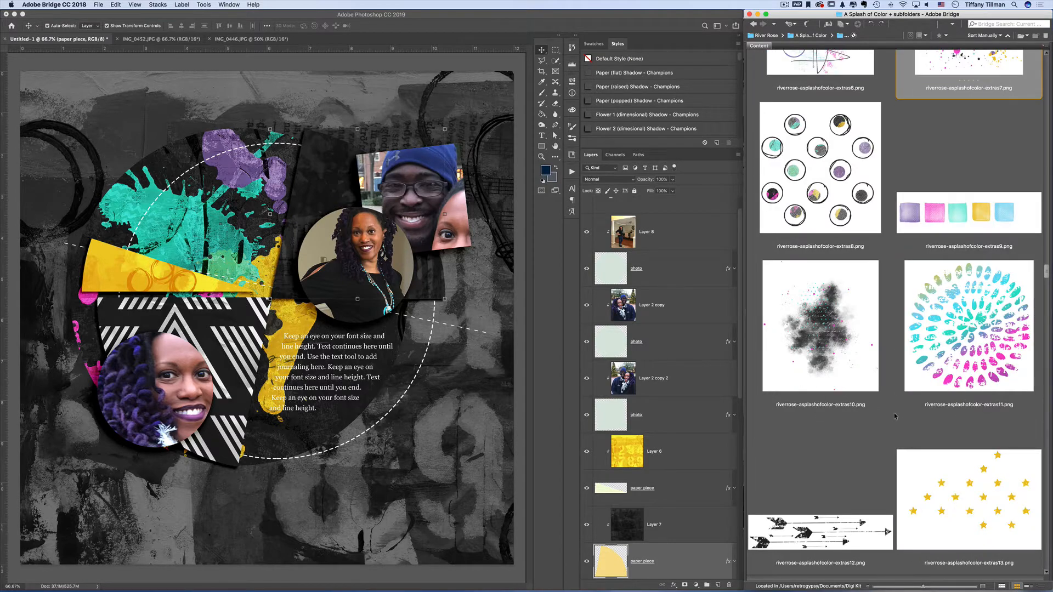
# - Add riverrose-asplashofcolor-extras10.png to the layout, shift it over the dark paper piece beside the photos and clip it there above Layer 7
pyautogui.doubleClick(867, 395)
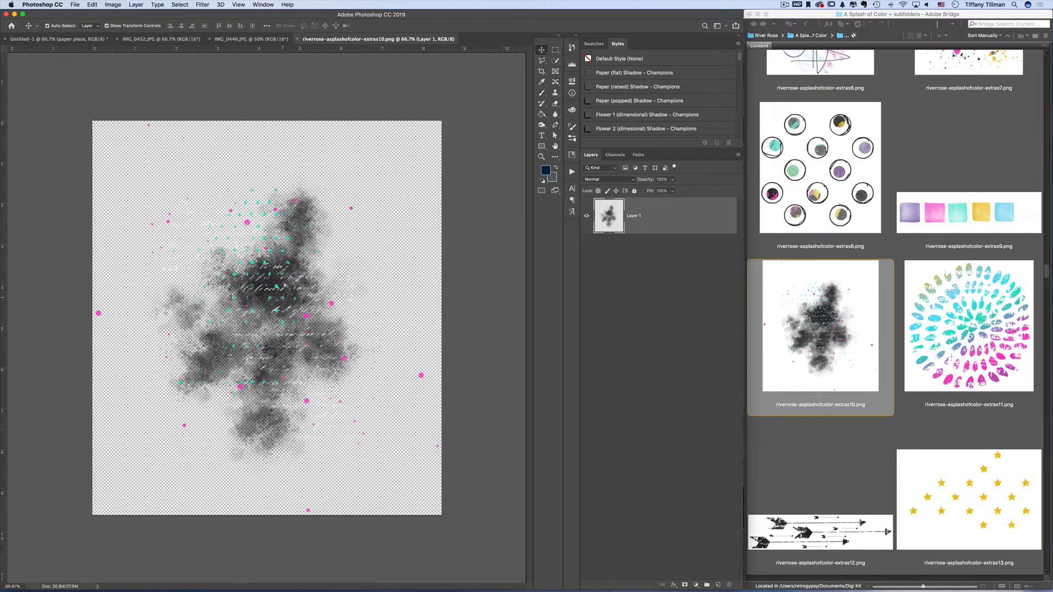
pyautogui.moveTo(284, 286); pyautogui.dragTo(411, 231)
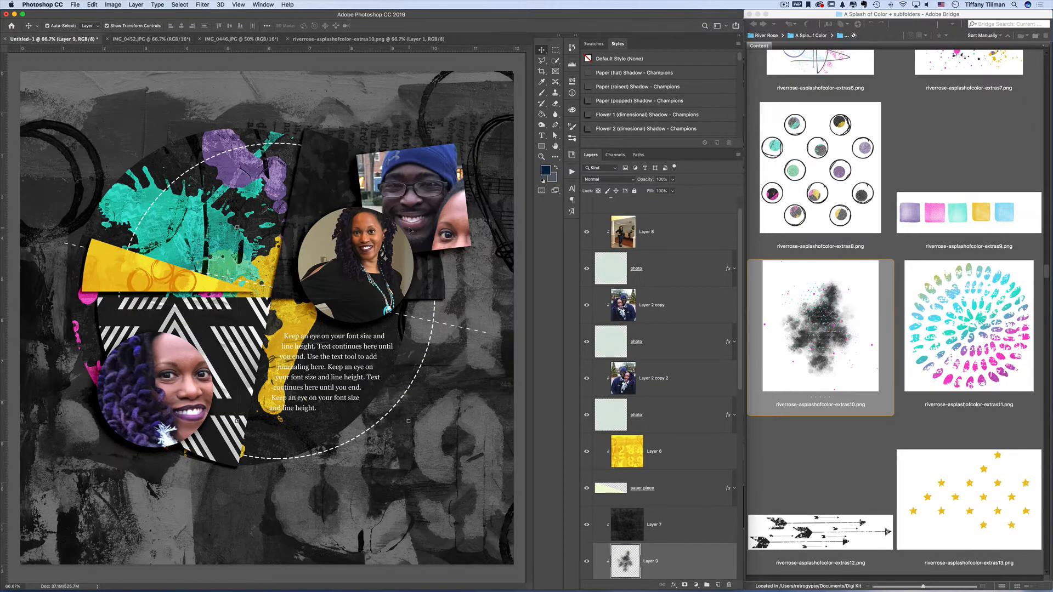
pyautogui.moveTo(696, 568); pyautogui.dragTo(688, 509)
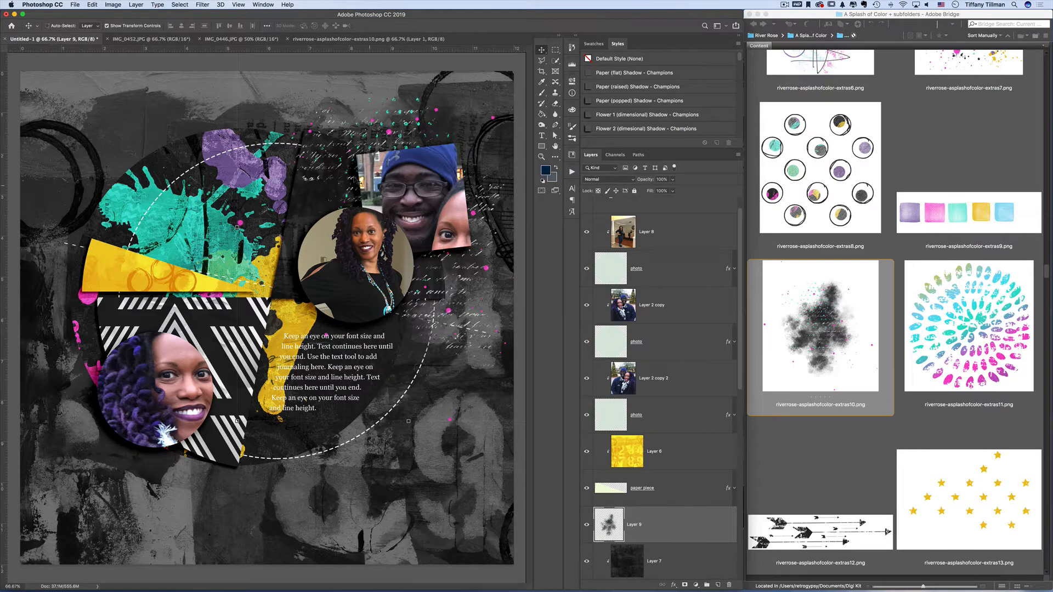
pyautogui.press('super+t')
pyautogui.moveTo(343, 152); pyautogui.dragTo(297, 185)
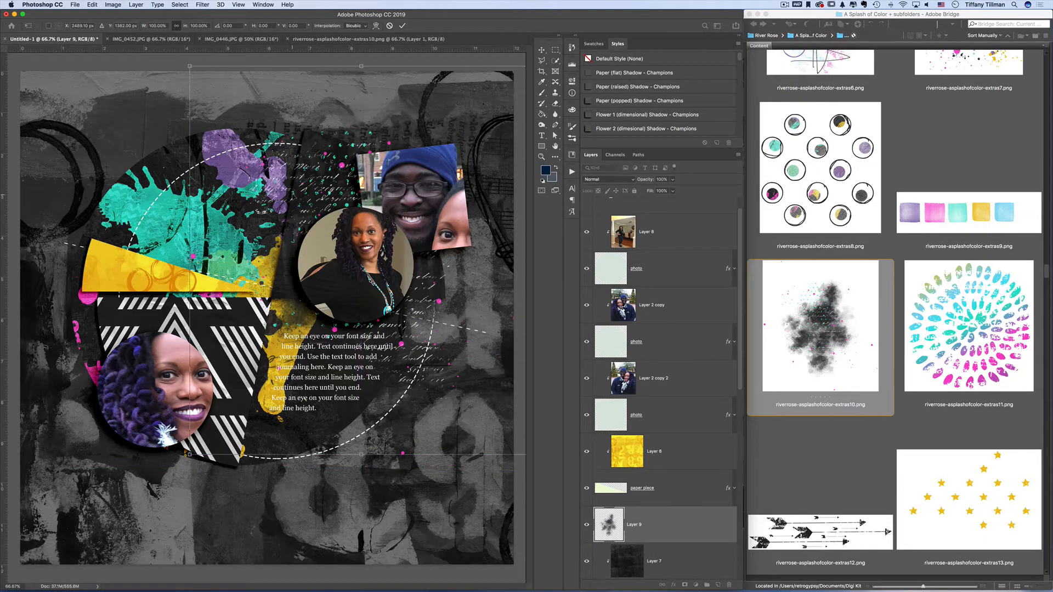
pyautogui.press('Return')
pyautogui.keyDown('alt'); pyautogui.click(701, 542); pyautogui.keyUp('alt')
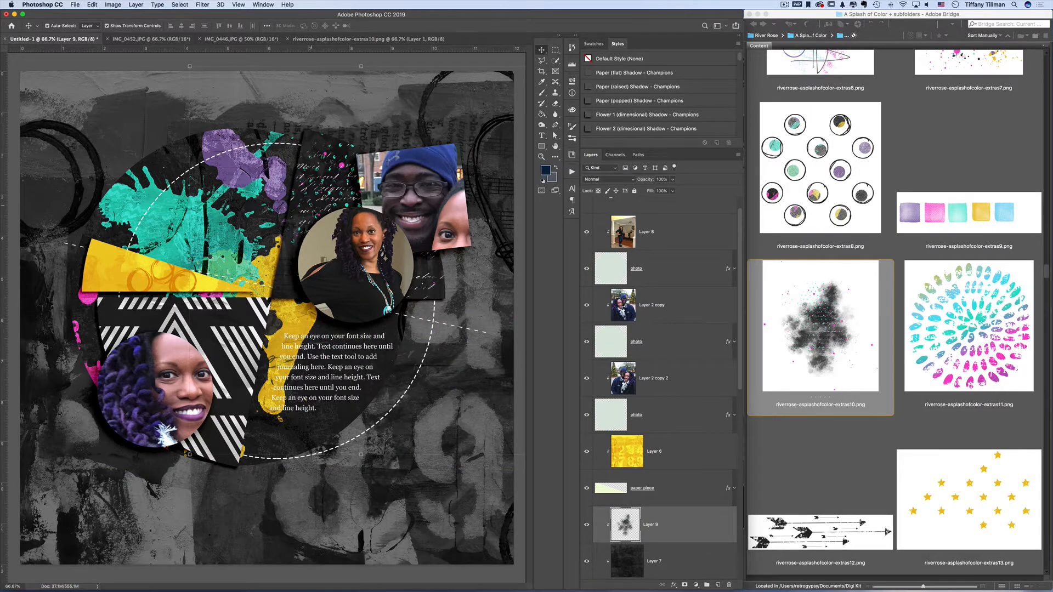
# - Add the riverrose-asplashofcolor-extras13.png stars to the layout, position them over the same dark paper piece and clip them to it
pyautogui.click(990, 290)
pyautogui.scroll(-3, 990, 290)
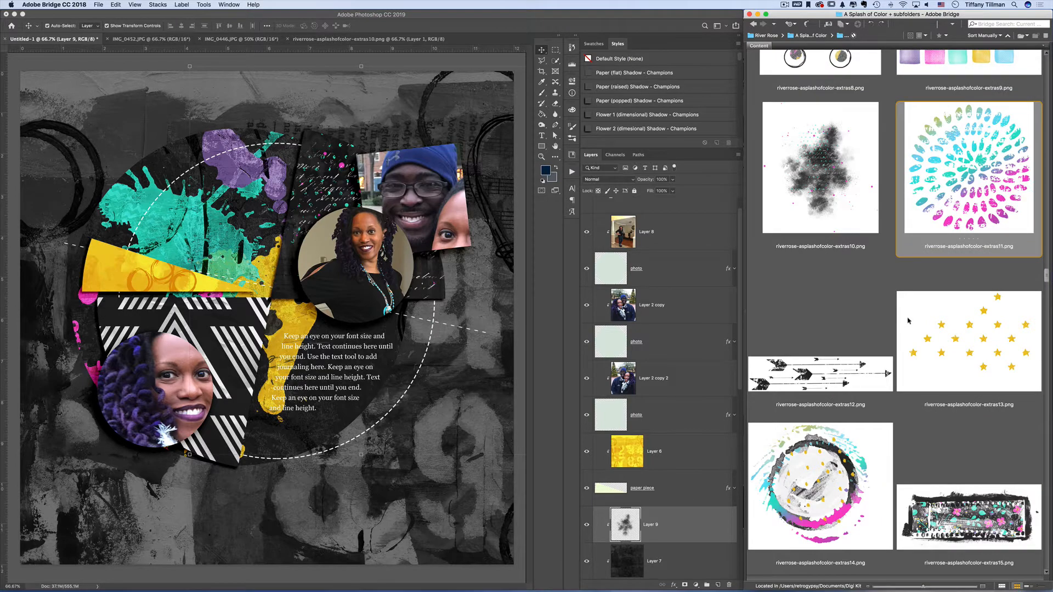
pyautogui.doubleClick(948, 321)
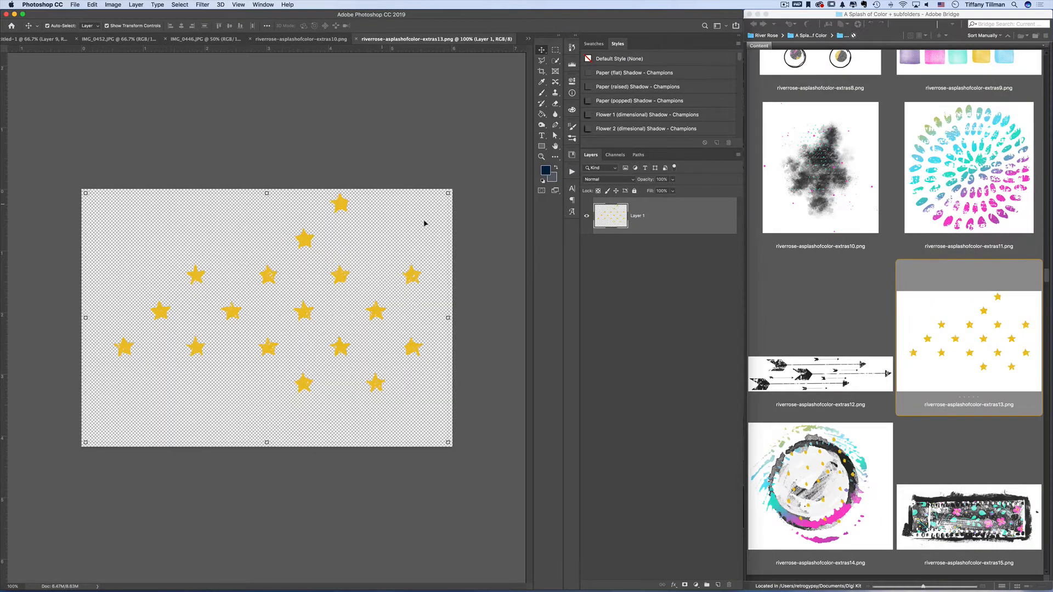
pyautogui.moveTo(342, 207)
pyautogui.mouseDown()
pyautogui.moveTo(54, 38)
pyautogui.moveTo(343, 192)
pyautogui.mouseUp()
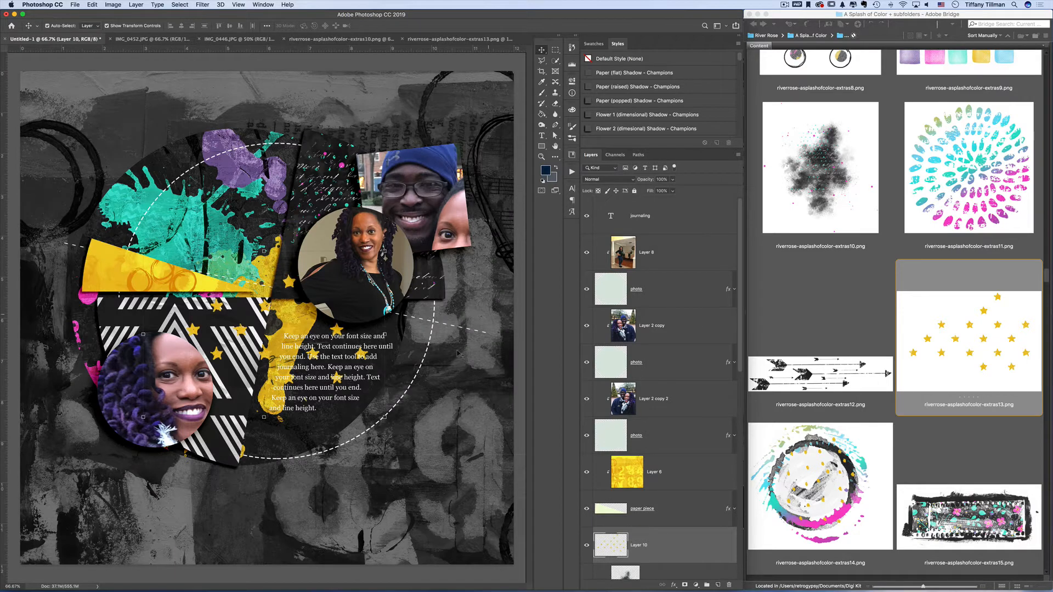
pyautogui.moveTo(287, 286); pyautogui.dragTo(335, 161)
pyautogui.scroll(-3, 640, 496)
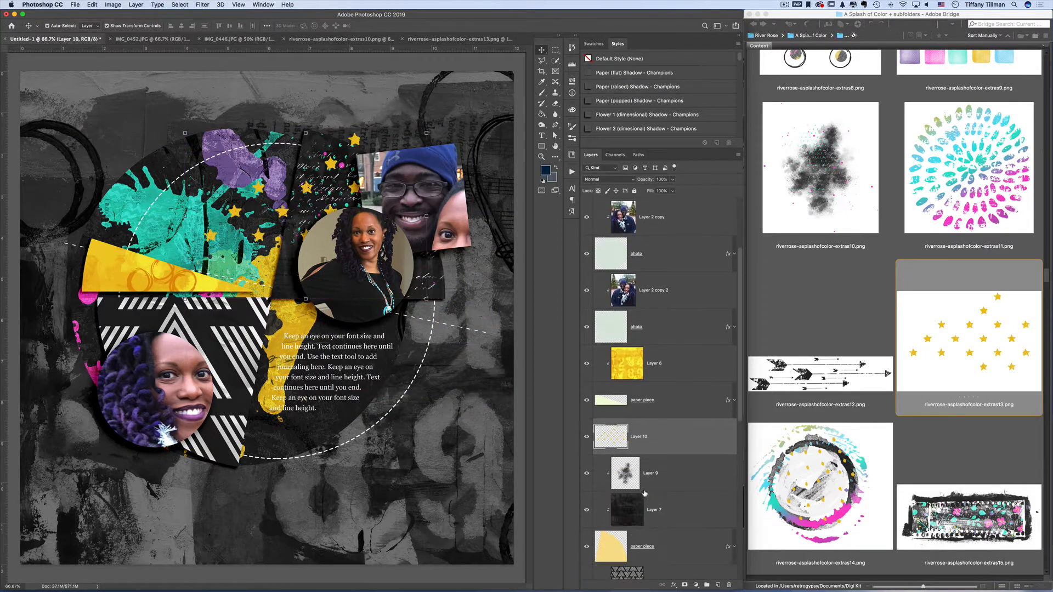
pyautogui.keyDown('alt'); pyautogui.click(667, 453); pyautogui.keyUp('alt')
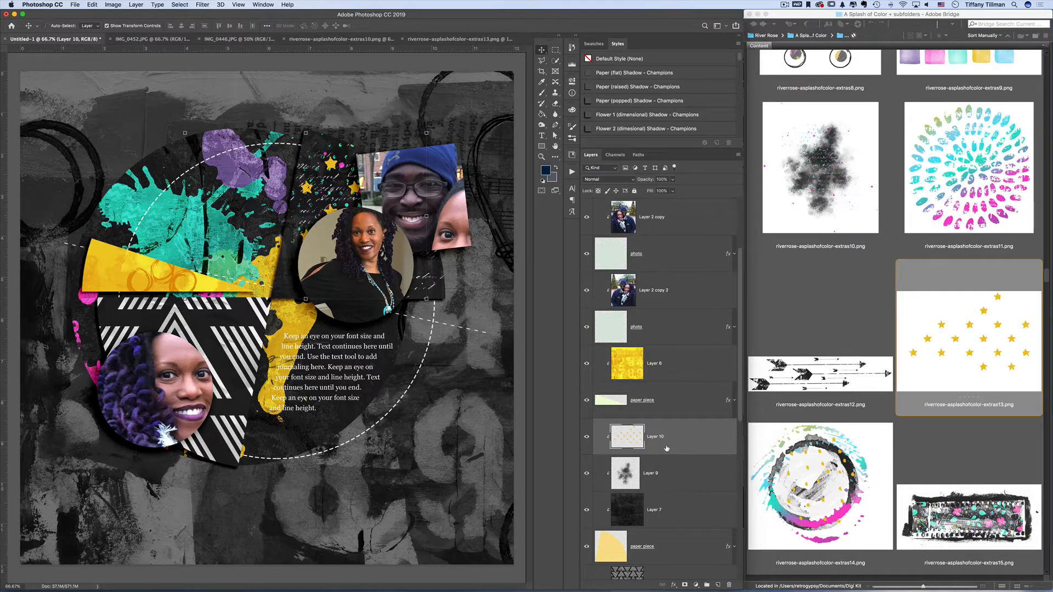
# - Duplicate the star layer, move the copy down and left over the circle, and place it beneath the striped paper piece
pyautogui.press('super+j')
pyautogui.moveTo(666, 442); pyautogui.dragTo(662, 543)
pyautogui.press('super+t')
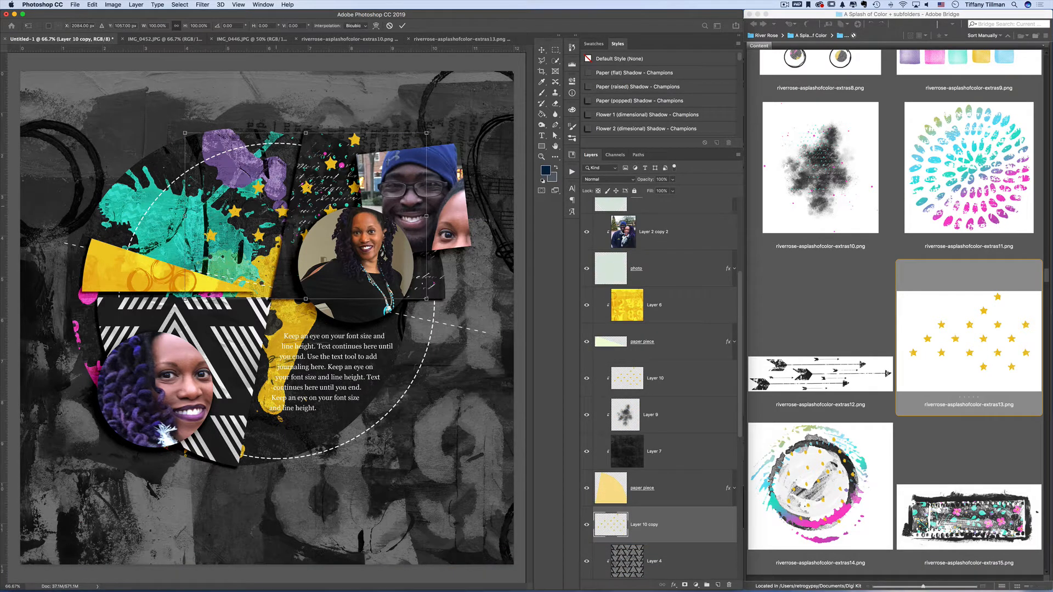
pyautogui.moveTo(260, 190); pyautogui.dragTo(192, 270)
pyautogui.press('Return')
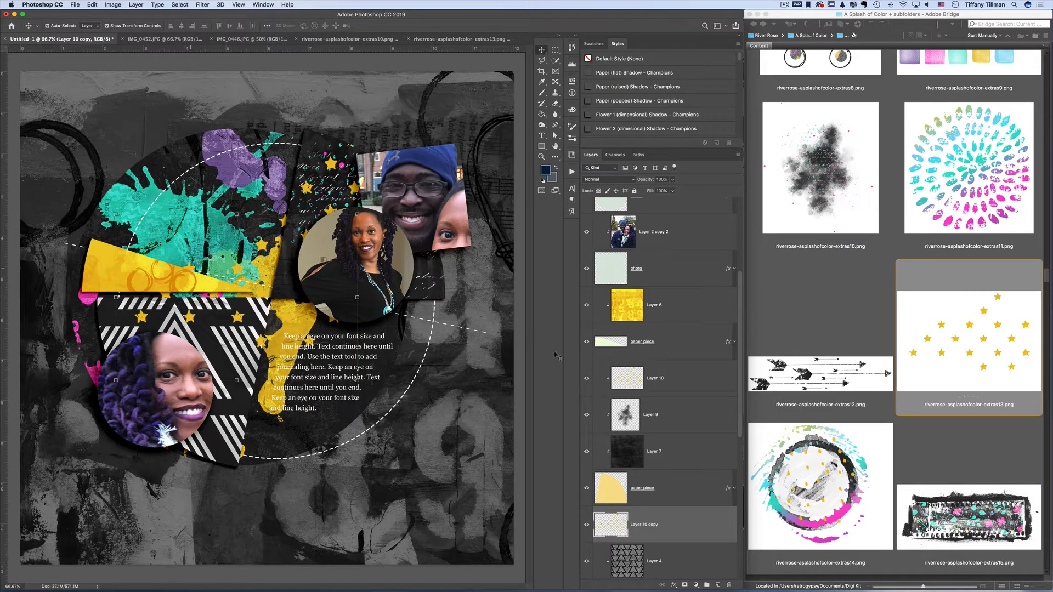
pyautogui.scroll(-5, 659, 384)
pyautogui.moveTo(669, 350); pyautogui.dragTo(670, 444)
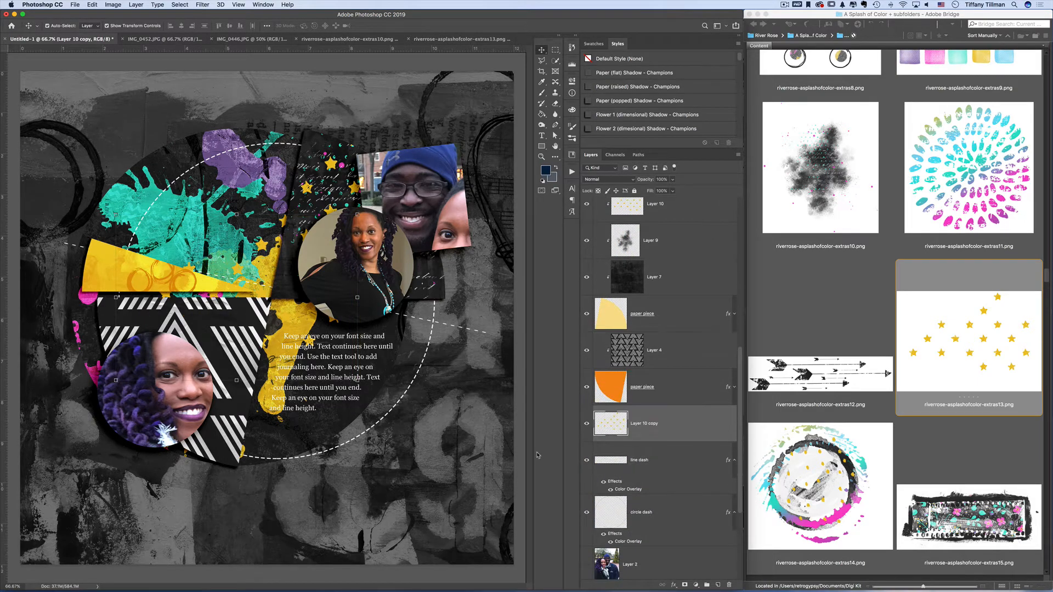
# - Select the dark background paper layer and browse the kit's extras, flair and floral sticker elements in Bridge for an embellishment
pyautogui.click(409, 123)
pyautogui.click(873, 423)
pyautogui.scroll(-3, 874, 423)
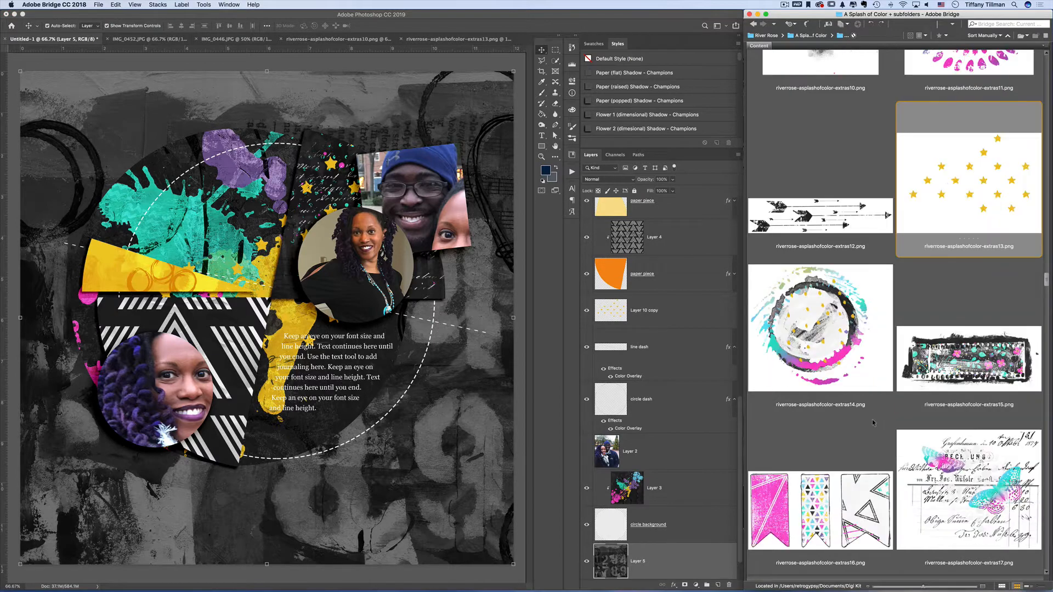
pyautogui.scroll(-3, 873, 423)
pyautogui.scroll(-6, 873, 423)
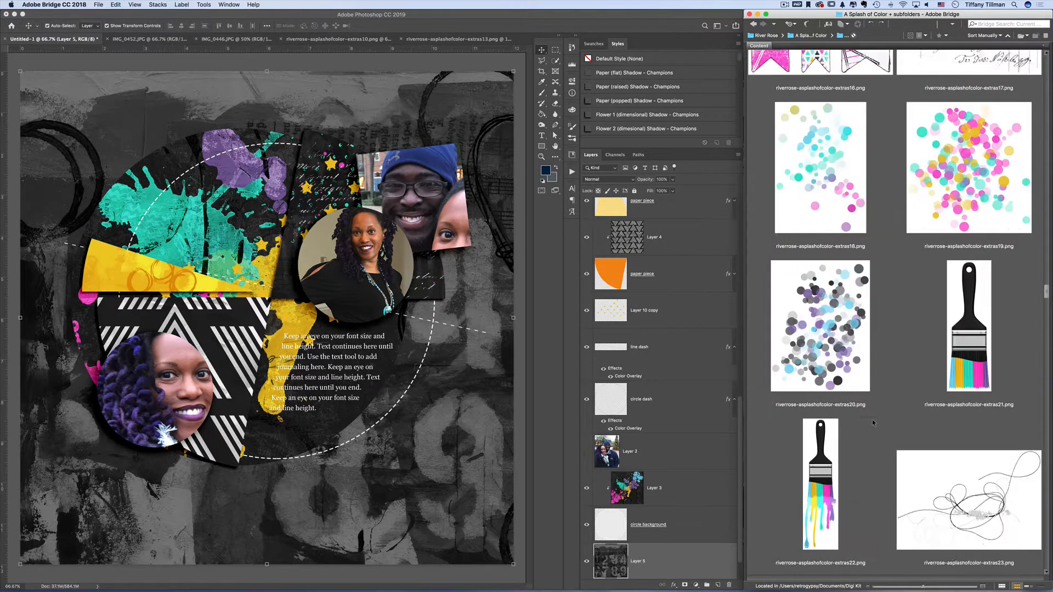
pyautogui.scroll(-3, 874, 423)
pyautogui.scroll(9, 873, 423)
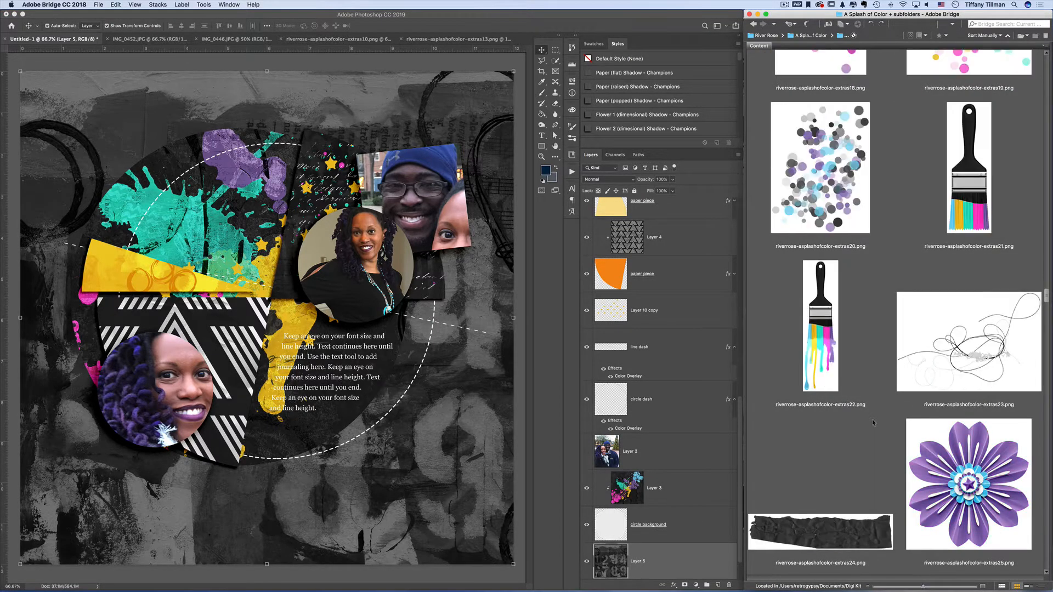
pyautogui.scroll(6, 874, 423)
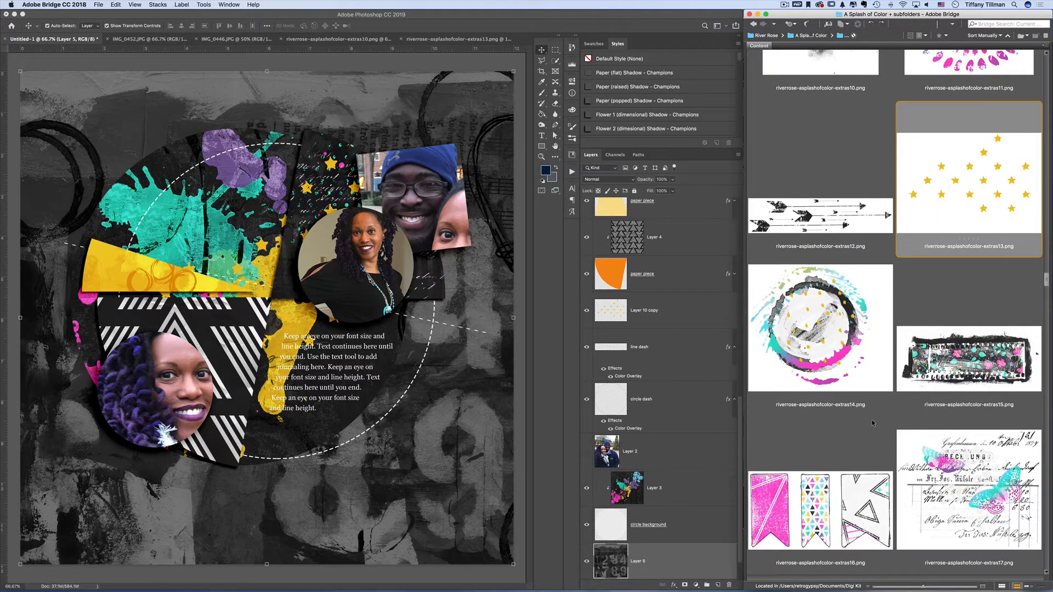
pyautogui.scroll(-6, 873, 422)
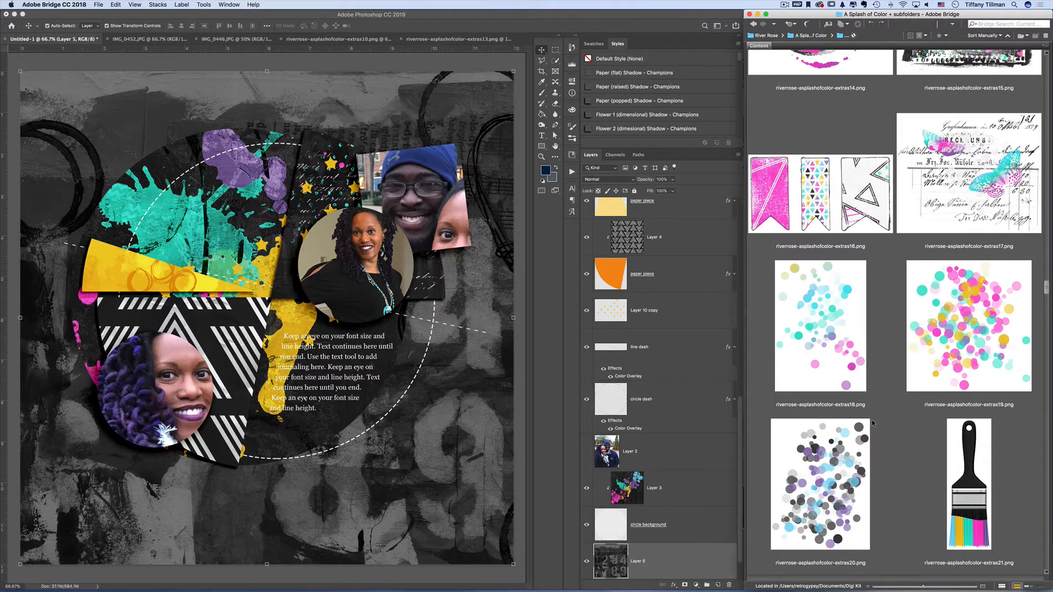
pyautogui.scroll(-12, 873, 423)
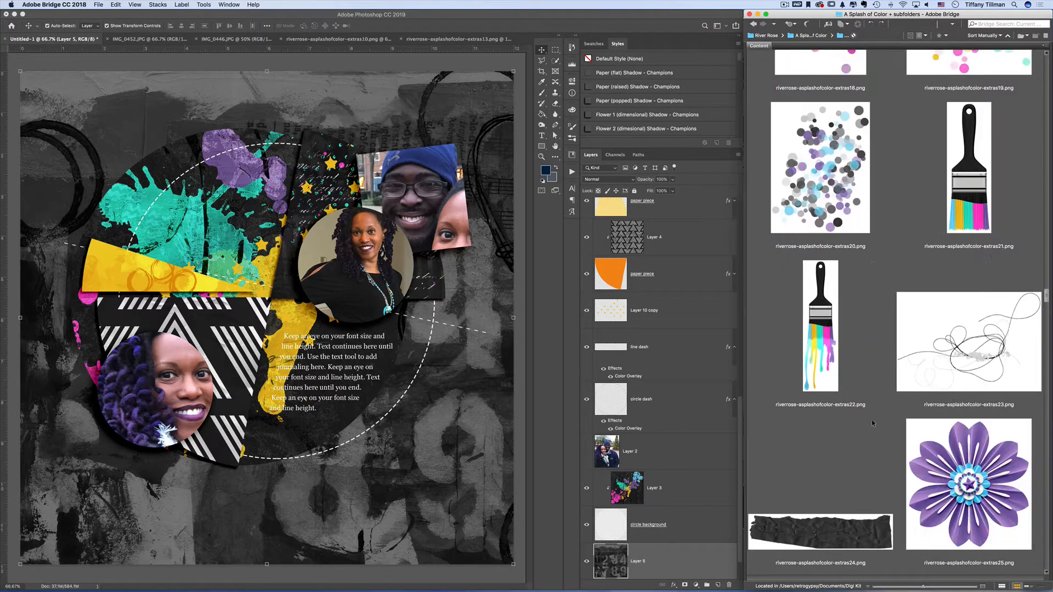
pyautogui.scroll(-9, 873, 423)
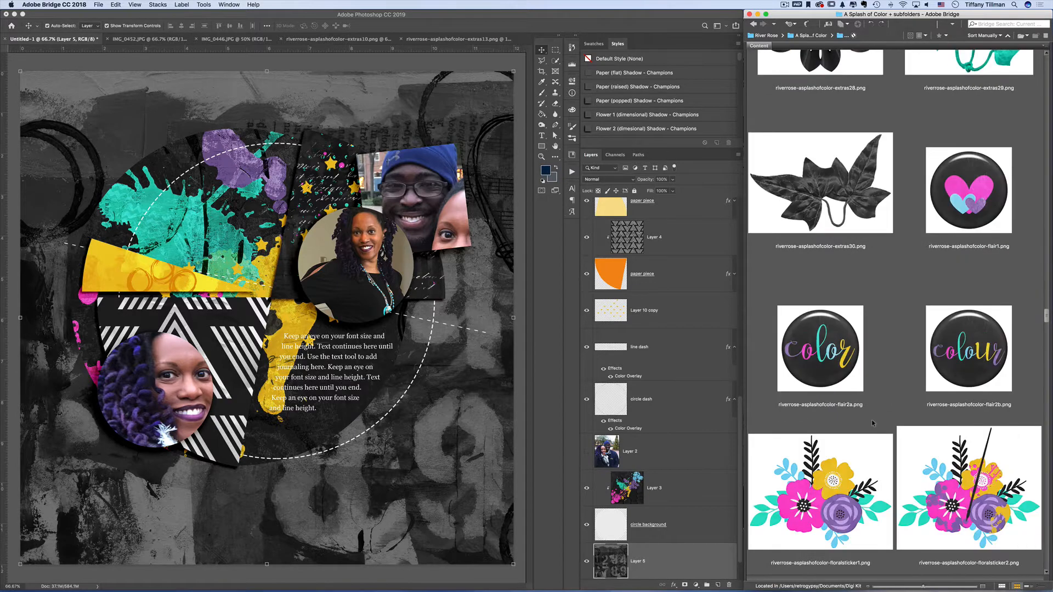
pyautogui.scroll(-3, 873, 423)
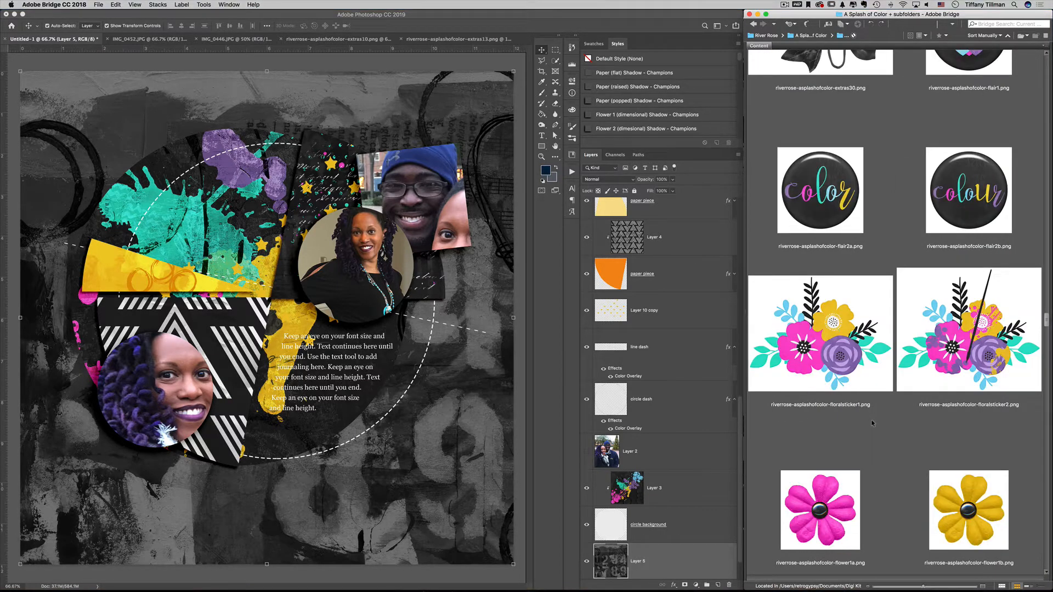
# - Add riverrose-asplashofcolor-floralsticker2.png above the background paper, tuck it behind the photos' right edge, and close extras13.png
pyautogui.doubleClick(970, 329)
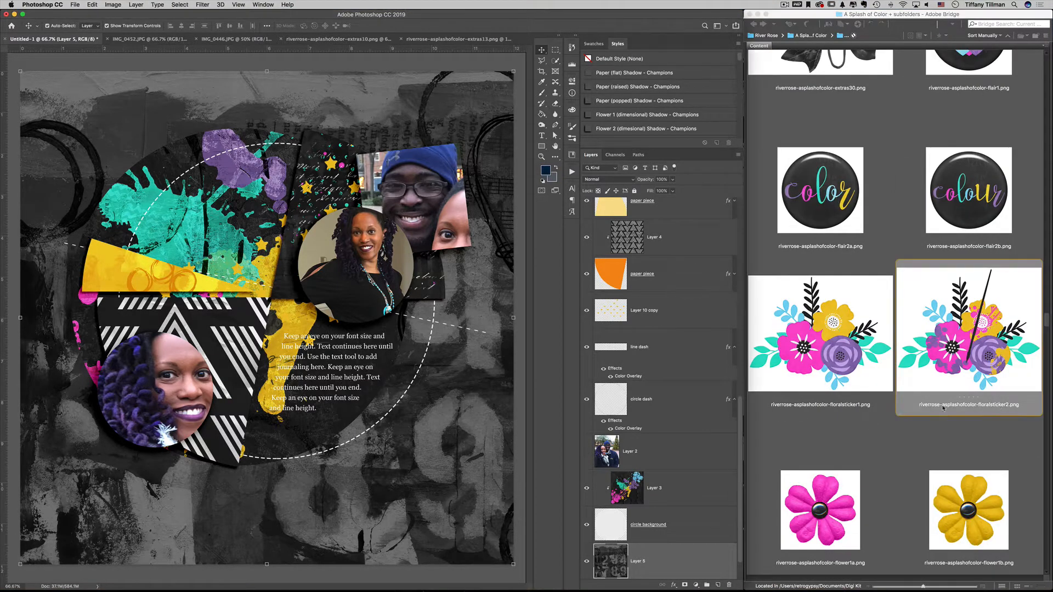
pyautogui.click(311, 39)
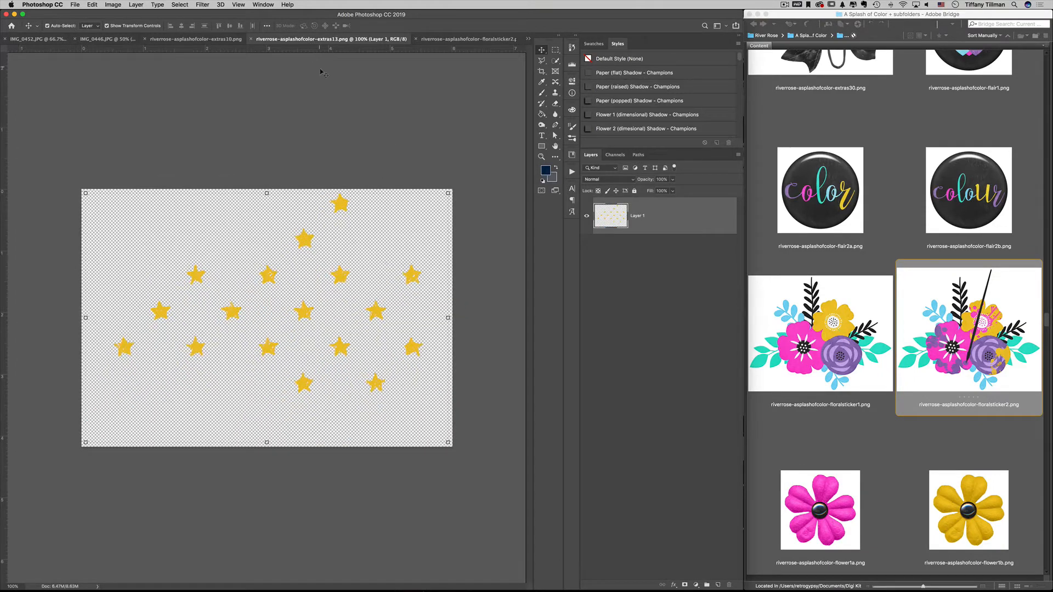
pyautogui.press('super+w')
pyautogui.moveTo(346, 288); pyautogui.dragTo(268, 133)
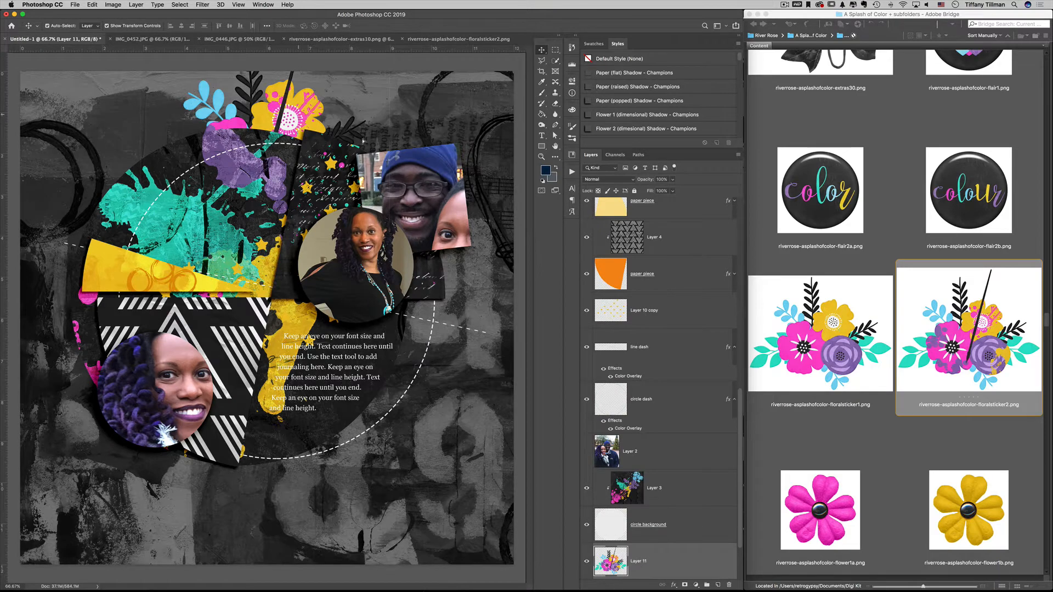
pyautogui.moveTo(363, 141); pyautogui.dragTo(474, 234)
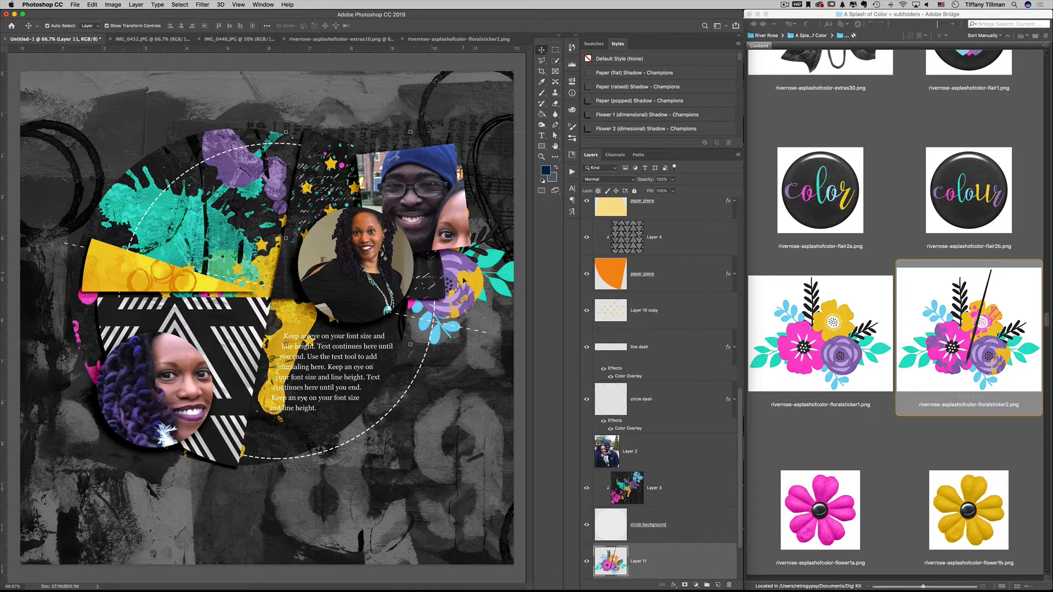
pyautogui.moveTo(463, 280); pyautogui.dragTo(463, 280)
# - Browse the kit's flower and foliage elements in Bridge for a bloom to layer over the floral sticker
pyautogui.click(908, 408)
pyautogui.scroll(-8, 908, 409)
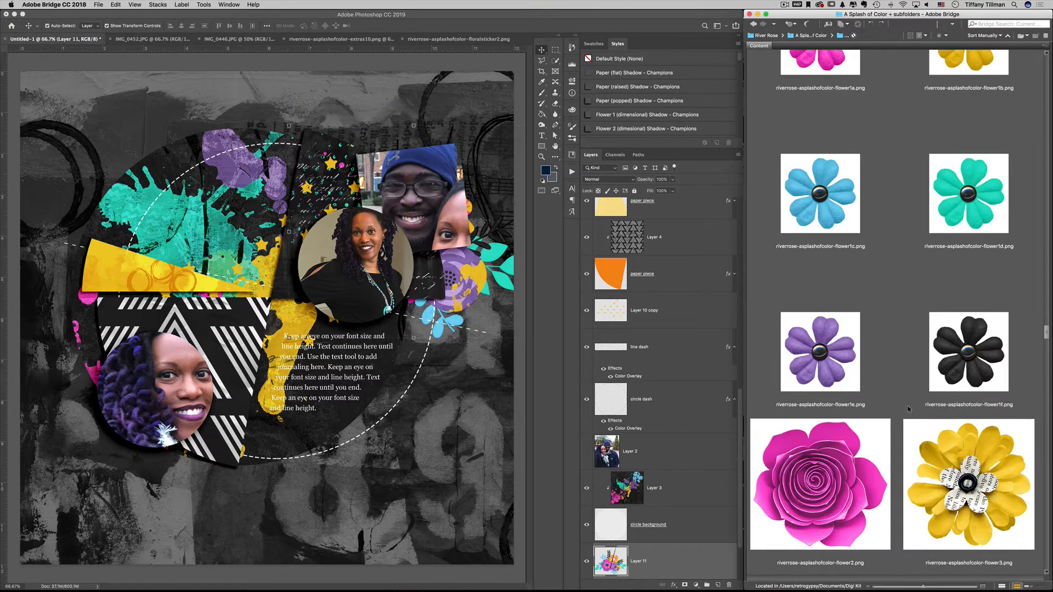
pyautogui.scroll(-5, 907, 408)
pyautogui.scroll(-6, 907, 408)
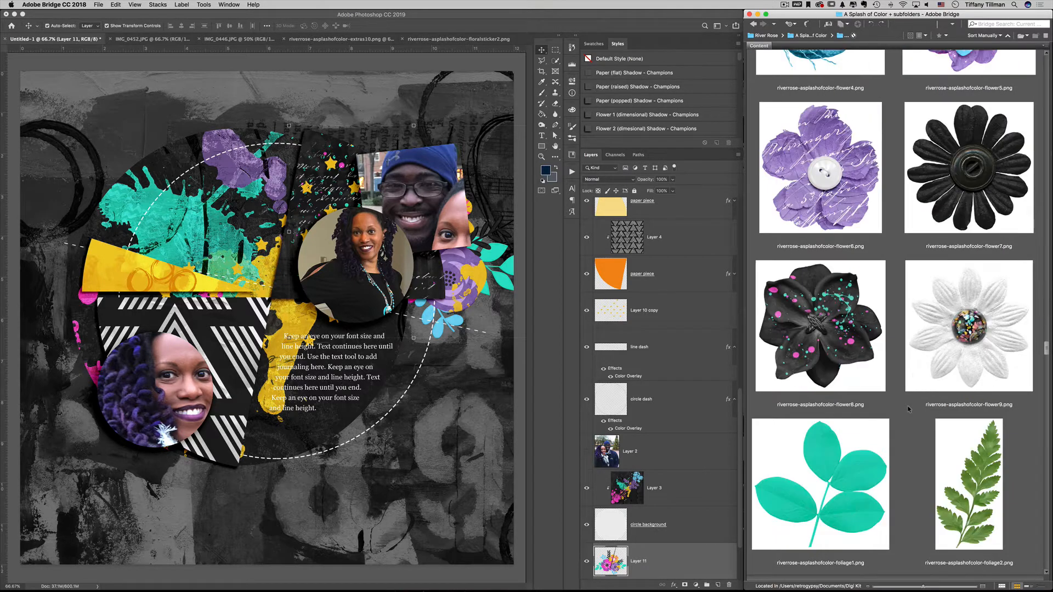
pyautogui.scroll(3, 908, 409)
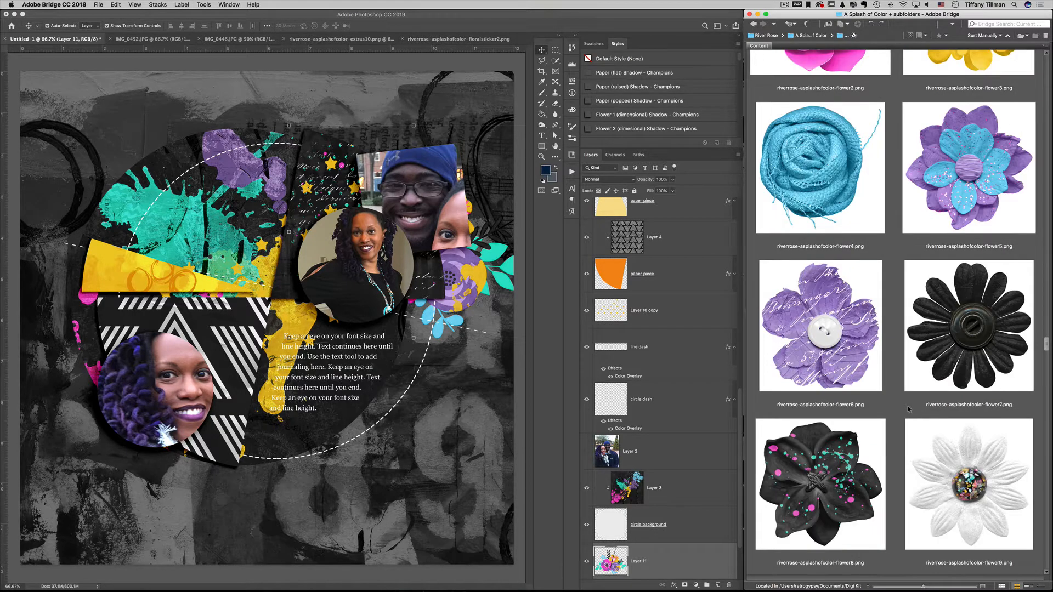
pyautogui.scroll(-3, 908, 409)
pyautogui.scroll(6, 908, 409)
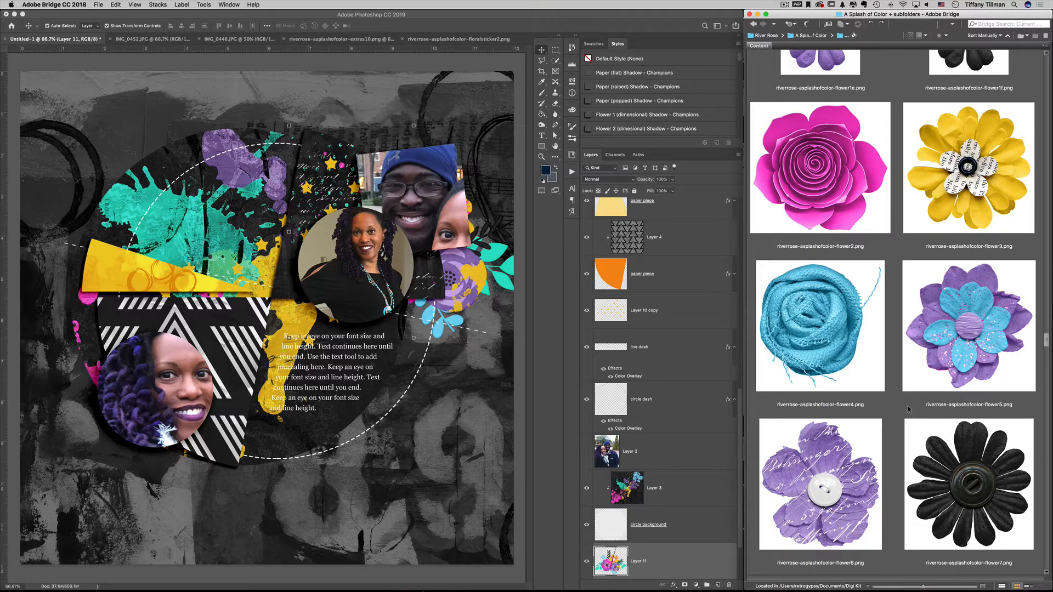
pyautogui.scroll(-12, 917, 331)
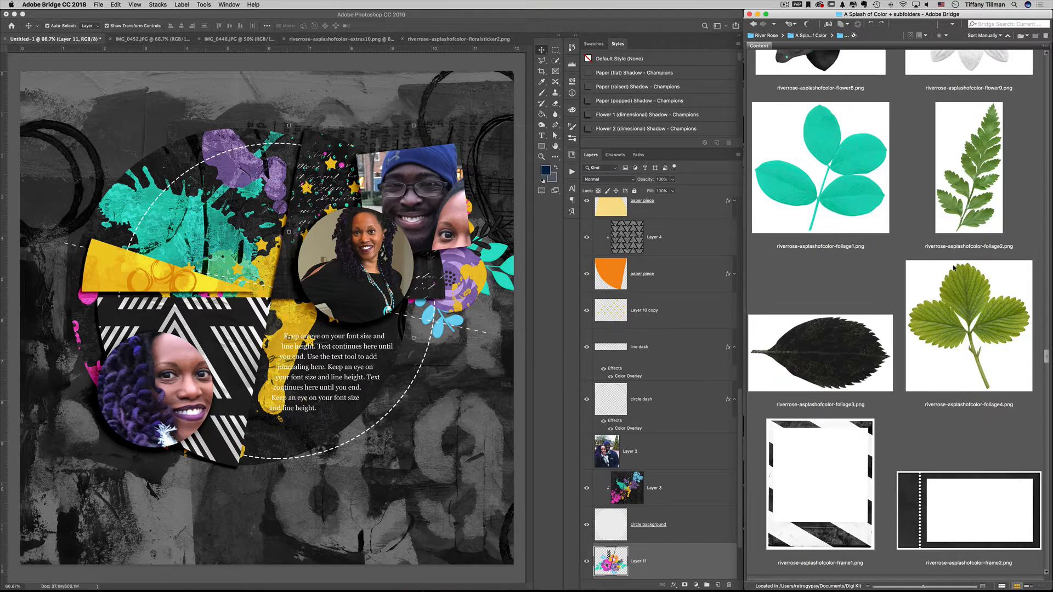
pyautogui.scroll(12, 944, 283)
# - Add the yellow riverrose-asplashofcolor-flower3.png, place its layer just below the journaling, and position it over the floral sticker beside the photo
pyautogui.doubleClick(966, 234)
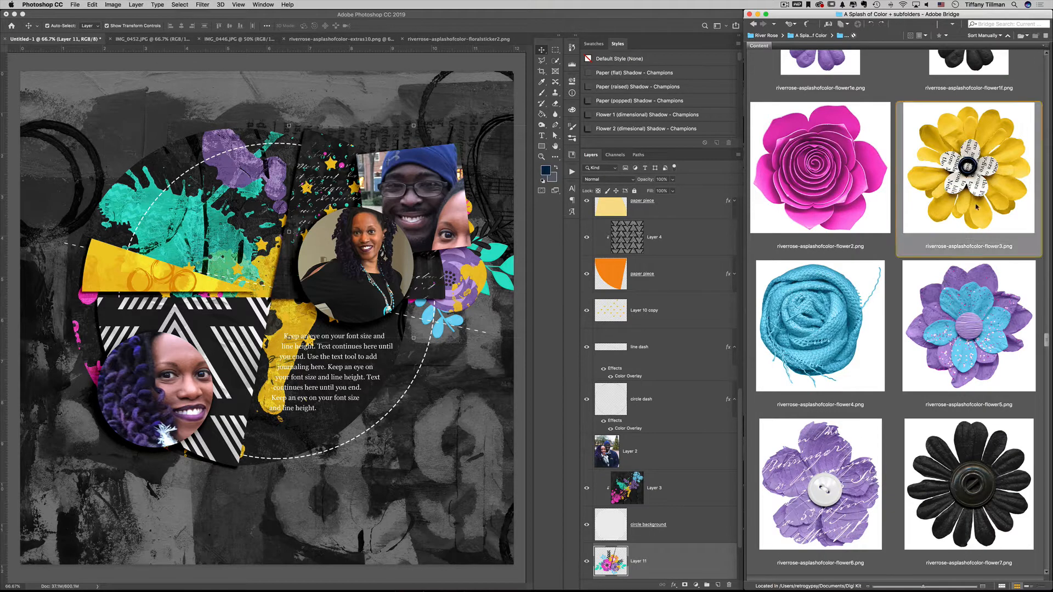
pyautogui.moveTo(299, 322); pyautogui.dragTo(139, 66)
pyautogui.click(321, 41)
pyautogui.press('super+w')
pyautogui.moveTo(447, 262); pyautogui.dragTo(455, 258)
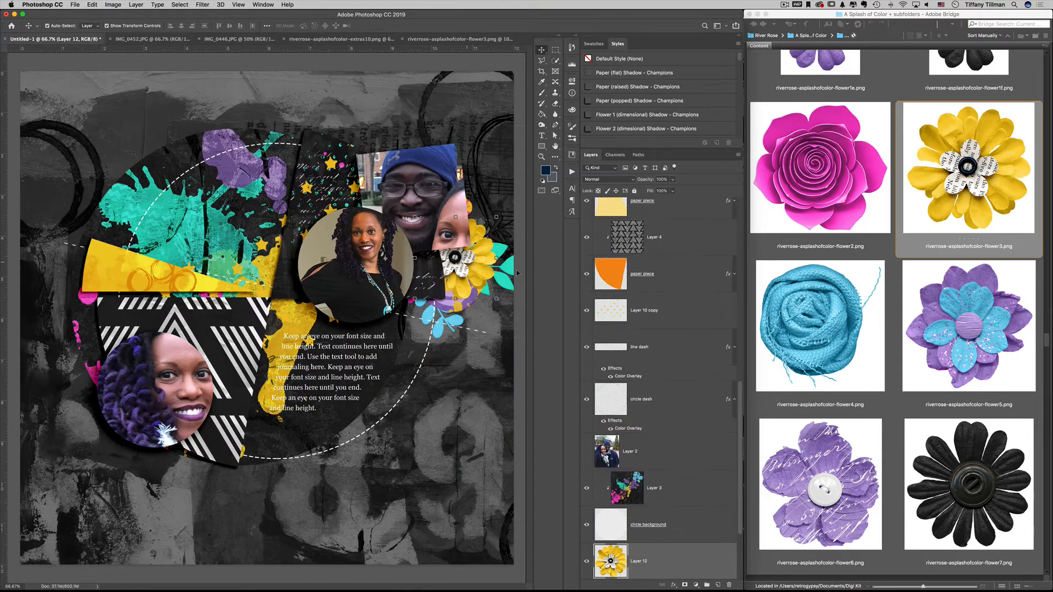
pyautogui.moveTo(661, 553); pyautogui.dragTo(658, 237)
pyautogui.moveTo(464, 256); pyautogui.dragTo(475, 236)
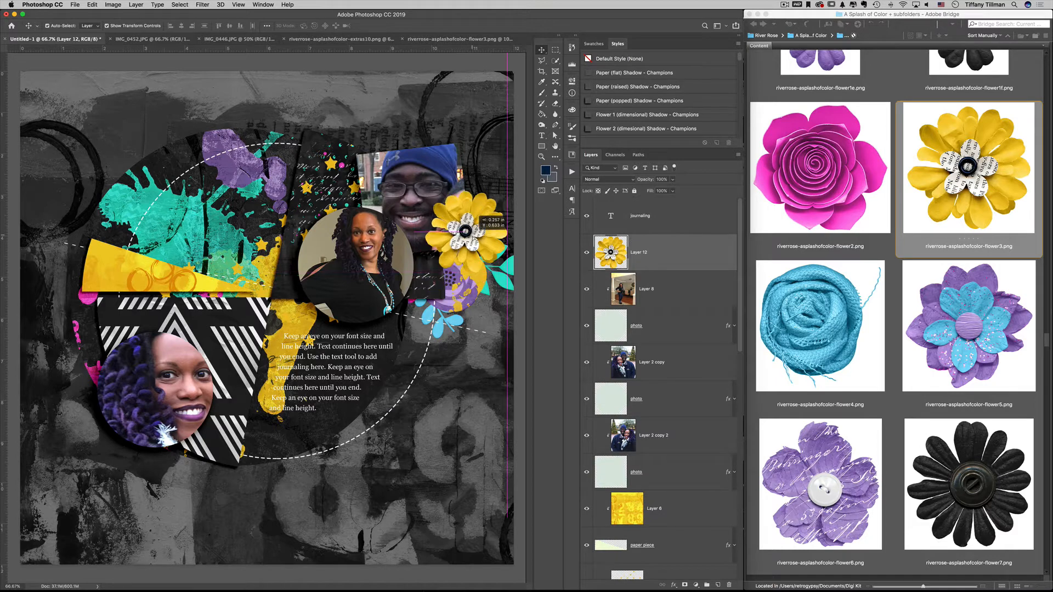
# - Apply the Flower 1 (dimensional) Shadow - Champions style to the yellow flower and shift the floral sticker right and up behind it
pyautogui.click(637, 114)
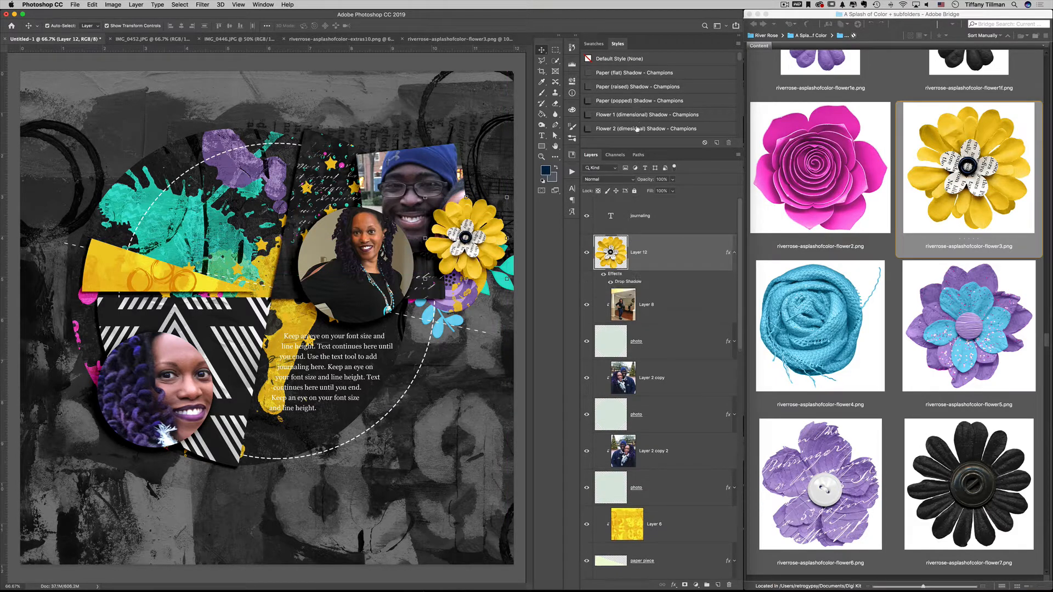
pyautogui.moveTo(471, 243); pyautogui.dragTo(467, 247)
pyautogui.moveTo(460, 308); pyautogui.dragTo(475, 293)
# - Add riverrose-asplashofcolor-foliage4.png to the layout directly below the yellow flower layer, closing flower3.png without saving
pyautogui.click(912, 345)
pyautogui.scroll(-3, 913, 345)
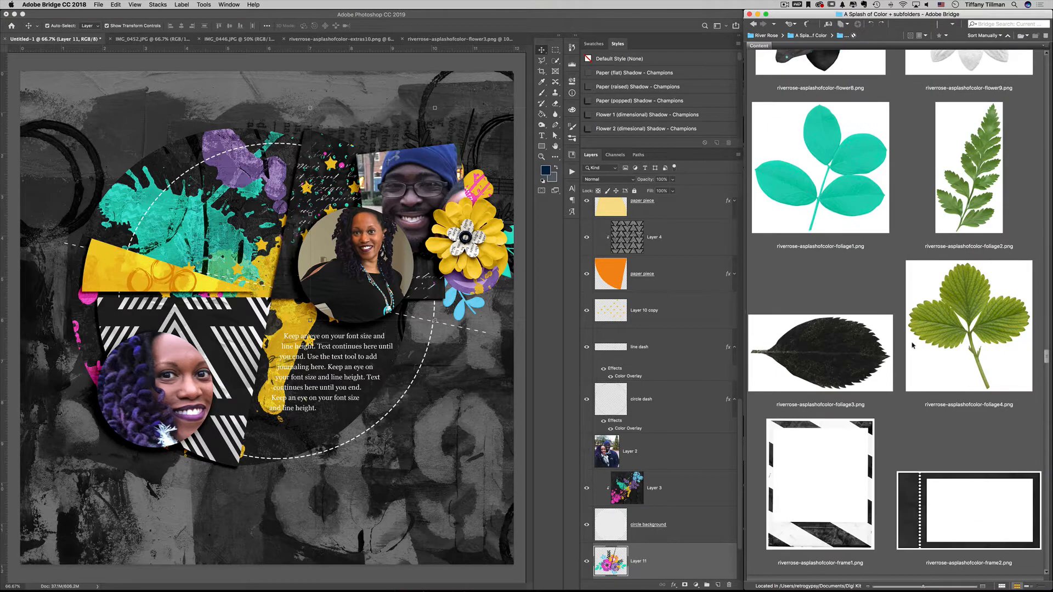
pyautogui.doubleClick(945, 328)
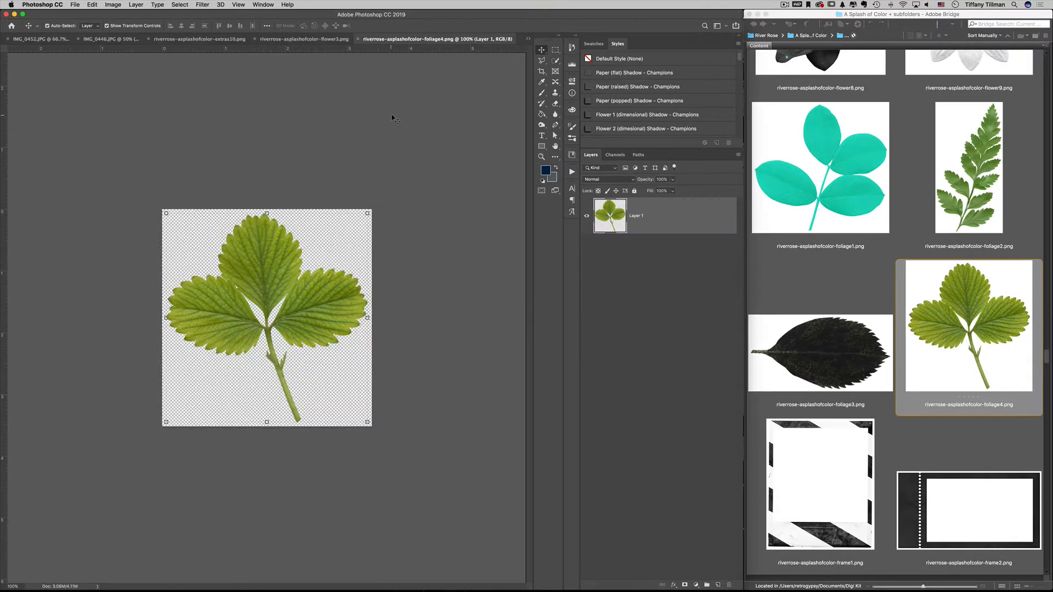
pyautogui.press('super+w')
pyautogui.press('super+w')
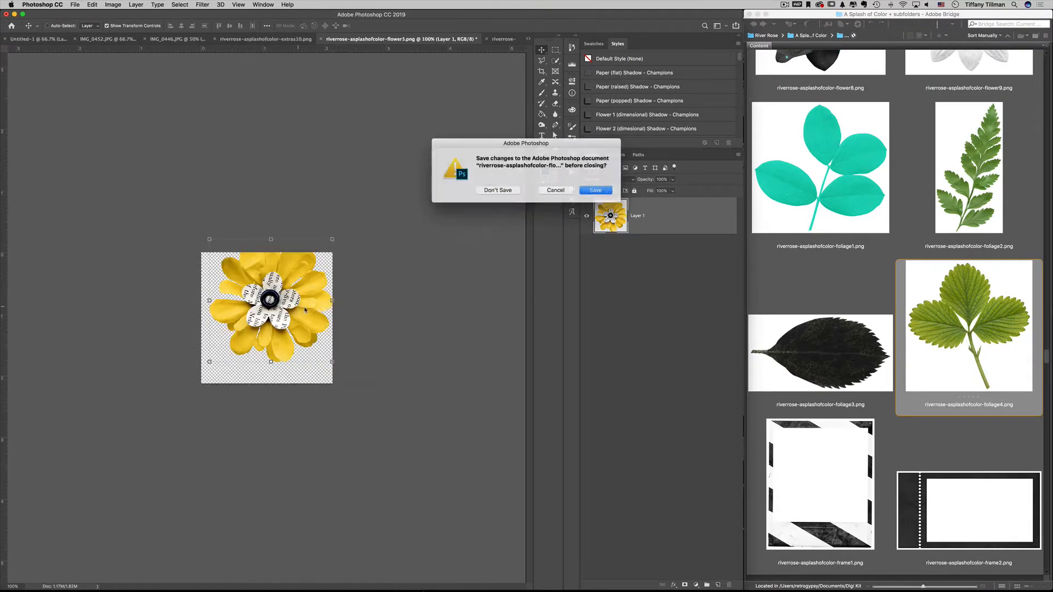
pyautogui.click(492, 190)
pyautogui.click(59, 40)
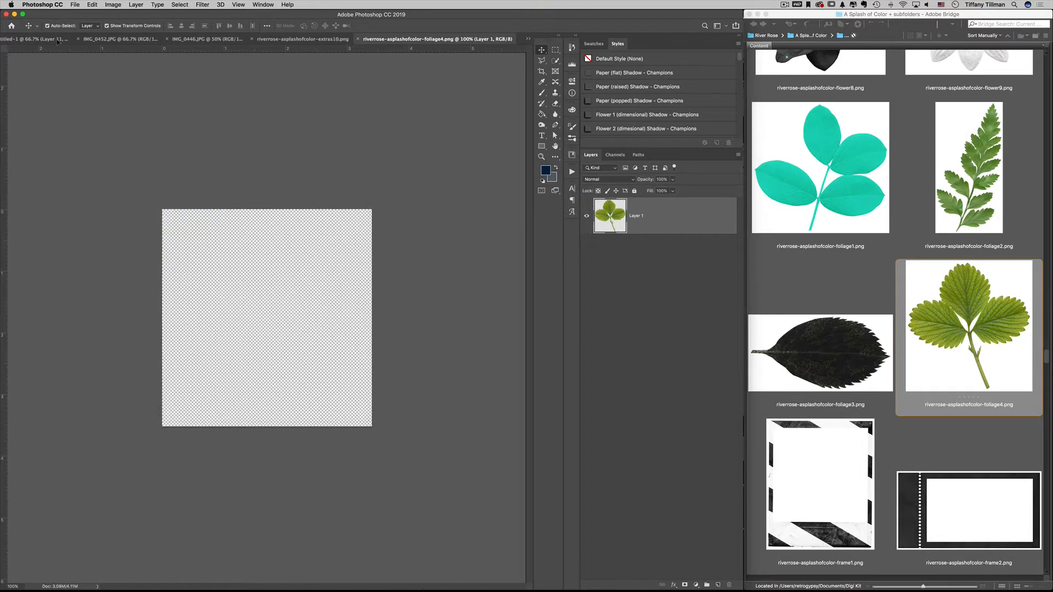
pyautogui.press('super+v')
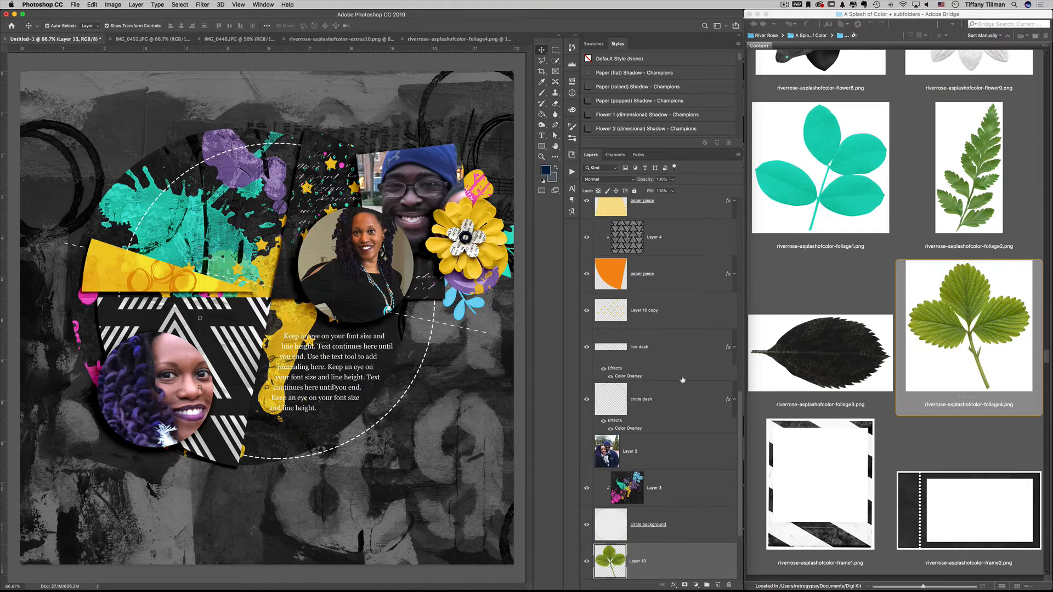
pyautogui.scroll(-3, 682, 380)
pyautogui.moveTo(663, 472); pyautogui.dragTo(635, 288)
# - Scale the green leaf down to about 58% and position it peeking out above the yellow flower
pyautogui.moveTo(330, 294); pyautogui.dragTo(506, 194)
pyautogui.moveTo(378, 147); pyautogui.dragTo(434, 204)
pyautogui.moveTo(480, 231); pyautogui.dragTo(479, 210)
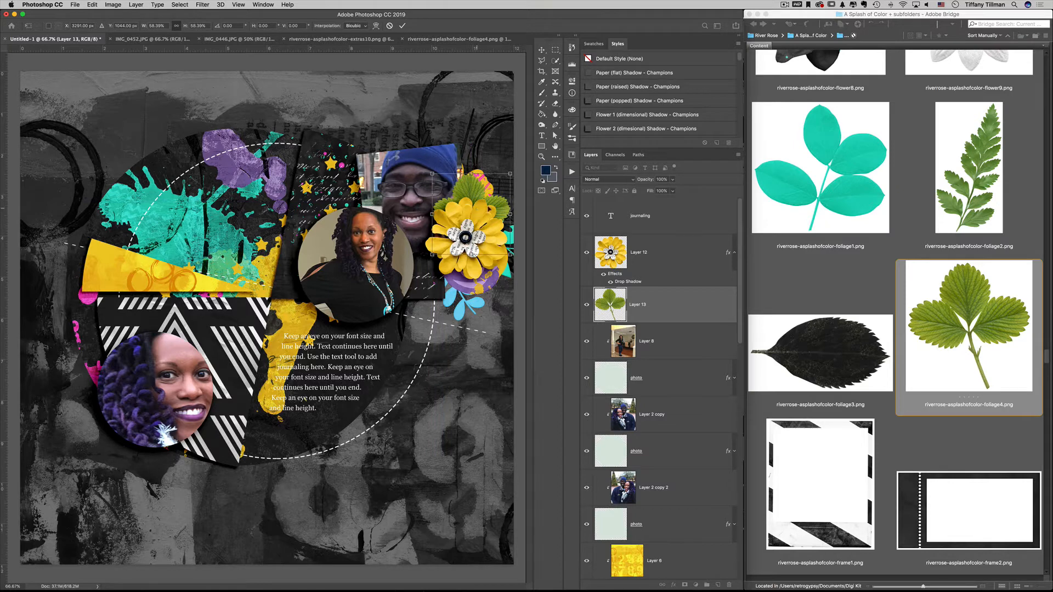
pyautogui.press('Return')
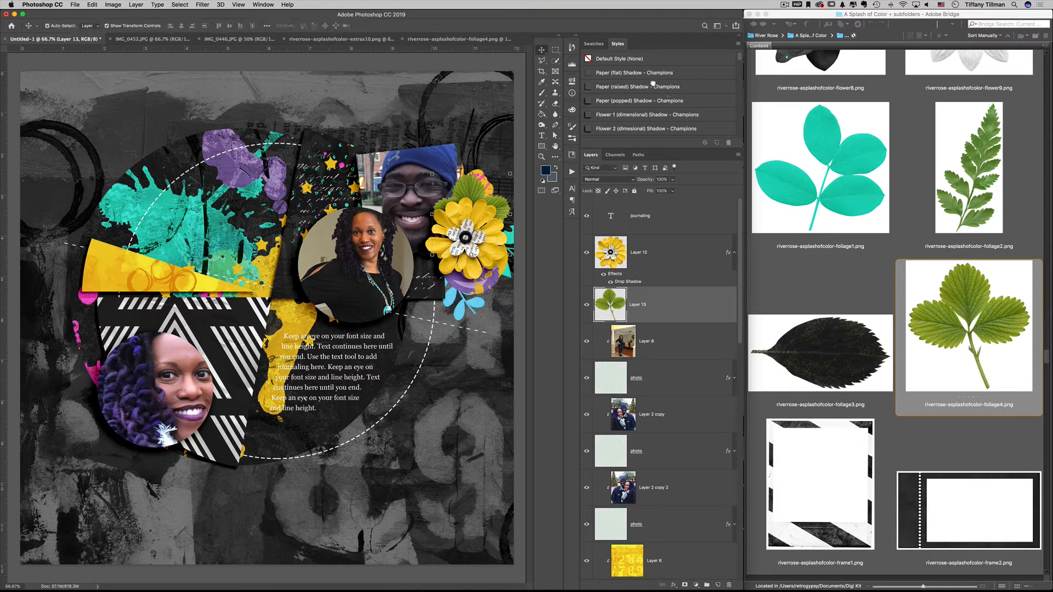
# - Apply the Paper (raised) Shadow - Champions style to the leaf and rotate it about 14° beside the yellow flower
pyautogui.click(653, 85)
pyautogui.moveTo(518, 207); pyautogui.dragTo(488, 199)
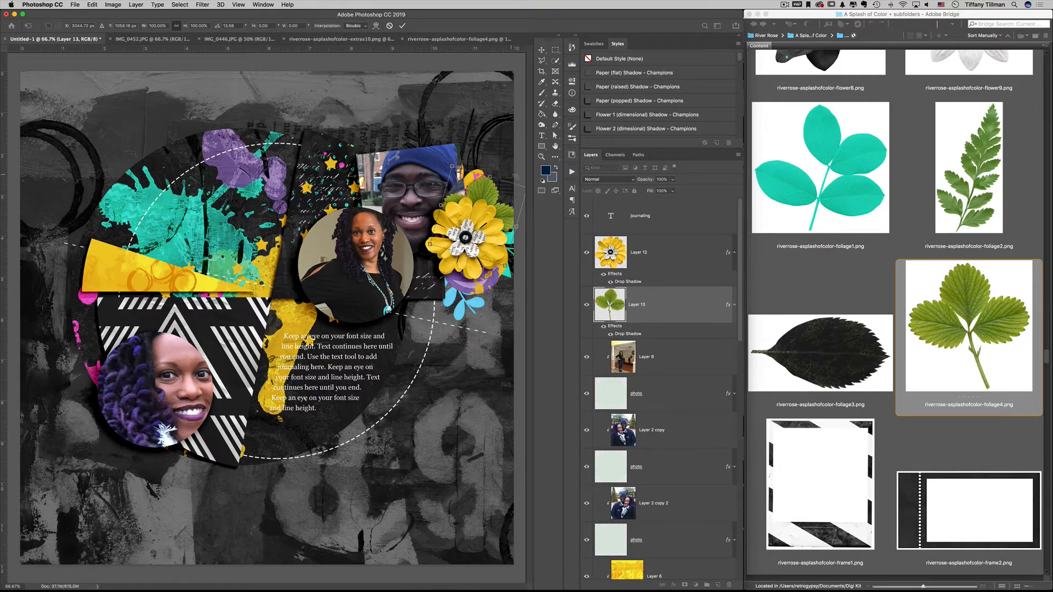
pyautogui.press('Return')
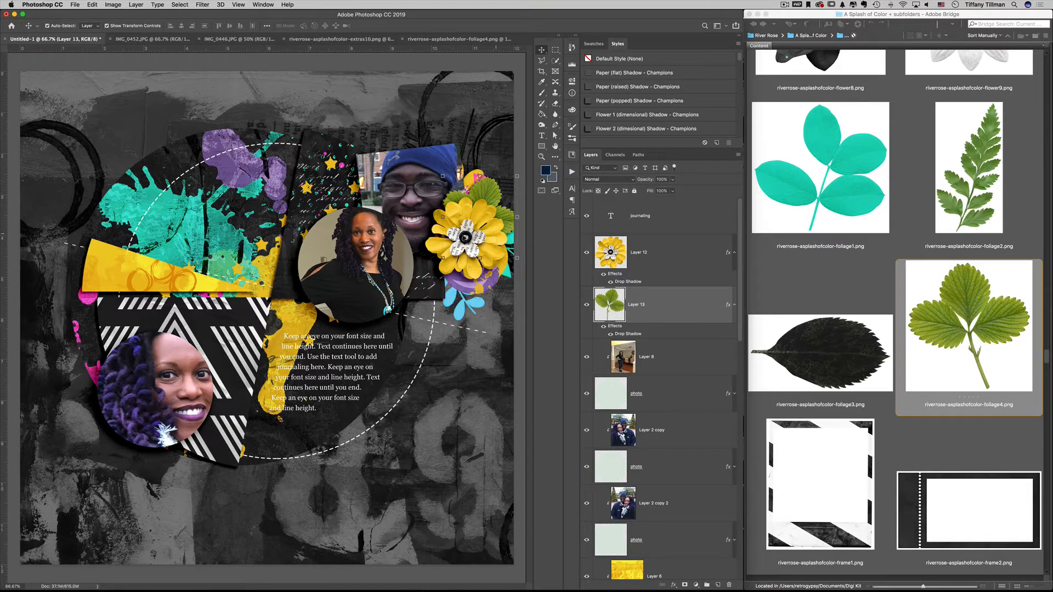
# - Select the floral sticker, toggle its visibility off and on, and shift it slightly left and down behind the flower
pyautogui.click(491, 287)
pyautogui.scroll(-2, 608, 528)
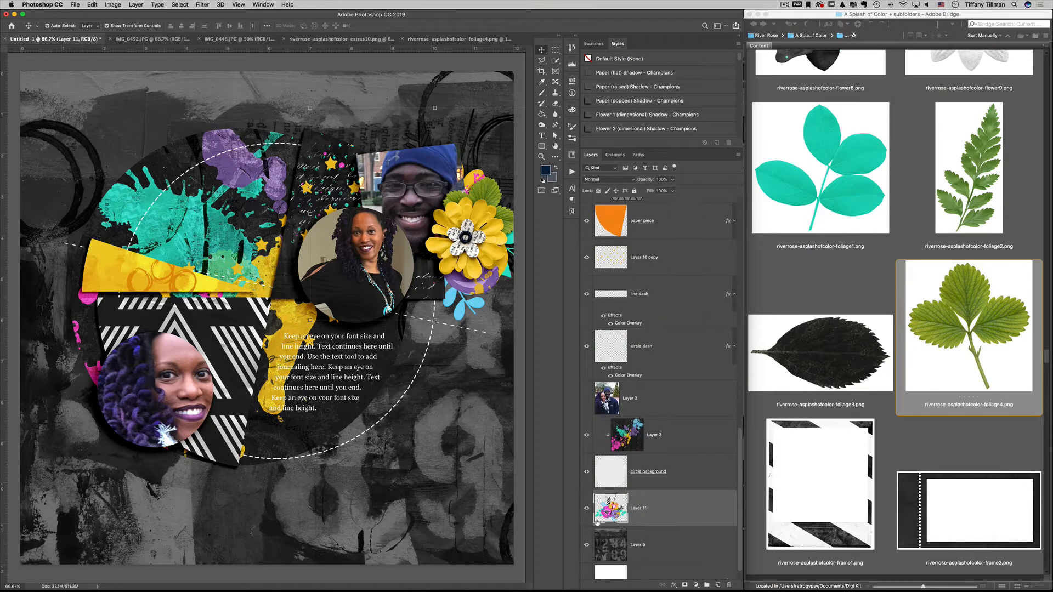
pyautogui.click(587, 509)
pyautogui.click(587, 509)
pyautogui.moveTo(468, 293)
pyautogui.mouseDown()
pyautogui.moveTo(475, 310)
pyautogui.moveTo(475, 296)
pyautogui.mouseUp()
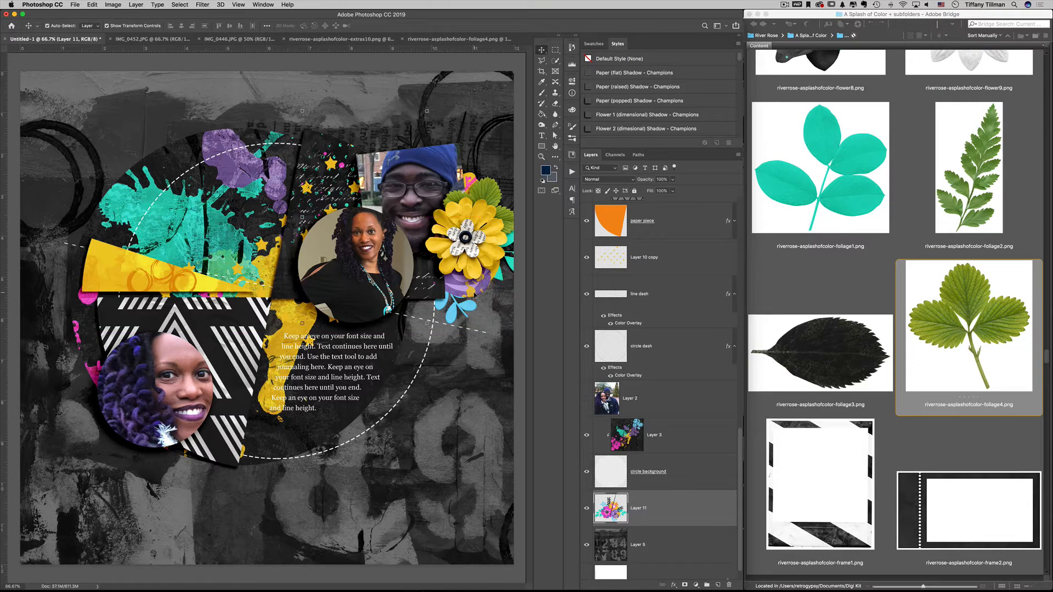
# - Duplicate the leaf layer, move the copy below the yellow flower, and rotate it so its leaves tuck under the petals
pyautogui.click(488, 195)
pyautogui.press('super+j')
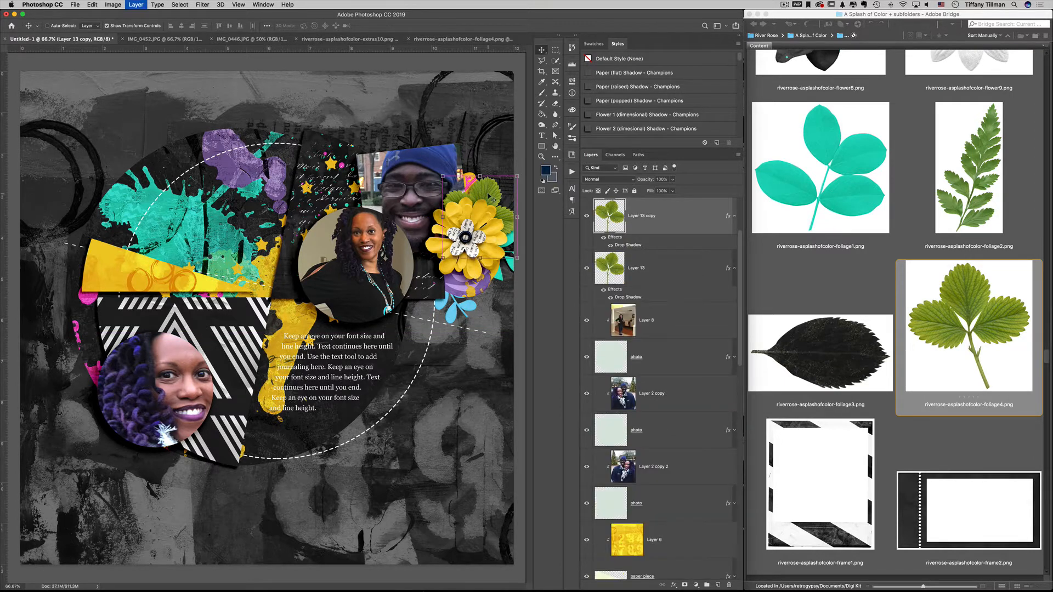
pyautogui.moveTo(489, 195); pyautogui.dragTo(466, 275)
pyautogui.press('super+t')
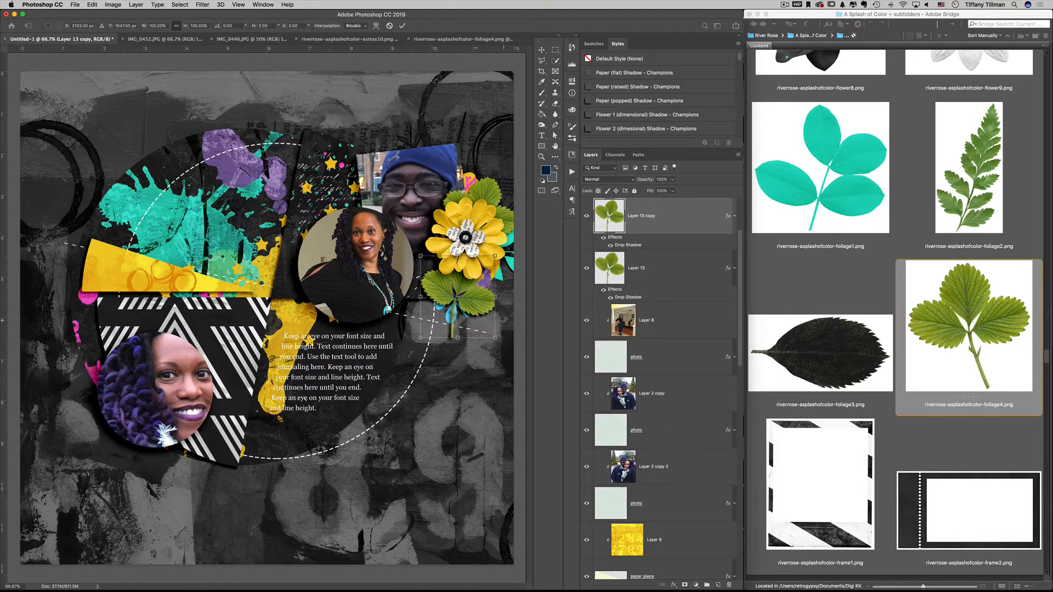
pyautogui.moveTo(504, 320); pyautogui.dragTo(469, 289)
pyautogui.press('Return')
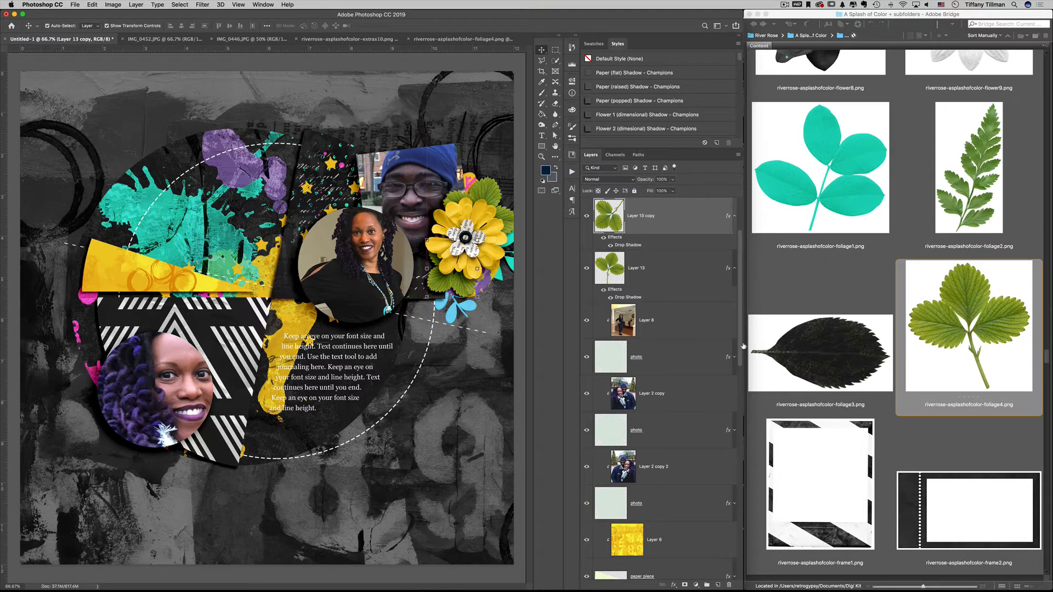
# - Open riverrose-asplashofcolor-foliage3.png, close the foliage4 document, and bring the black leaf into the scrapbook page
pyautogui.doubleClick(868, 369)
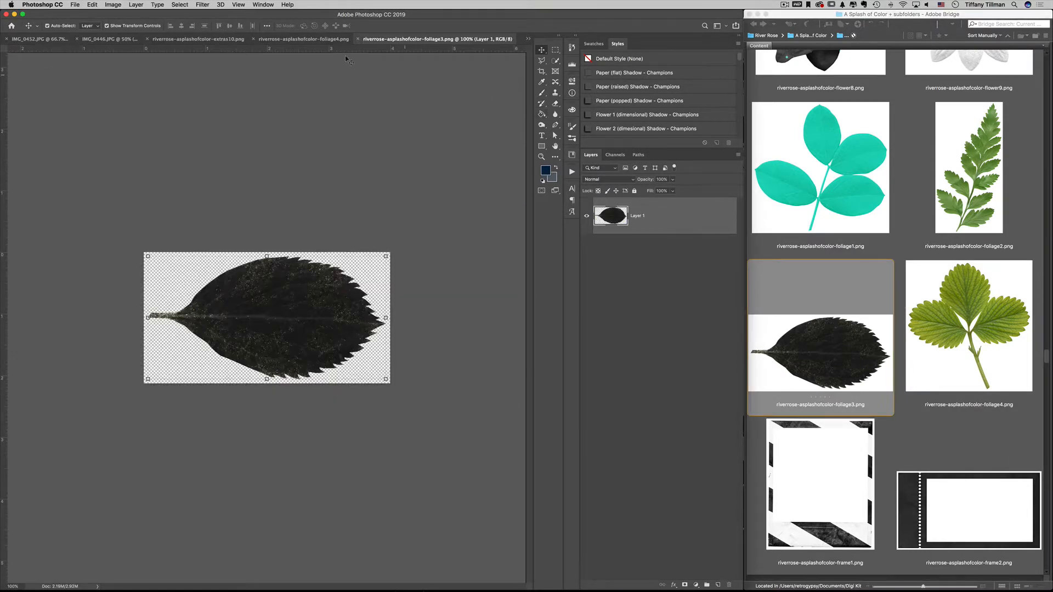
pyautogui.click(327, 39)
pyautogui.press('super+w')
pyautogui.moveTo(334, 316); pyautogui.dragTo(400, 174)
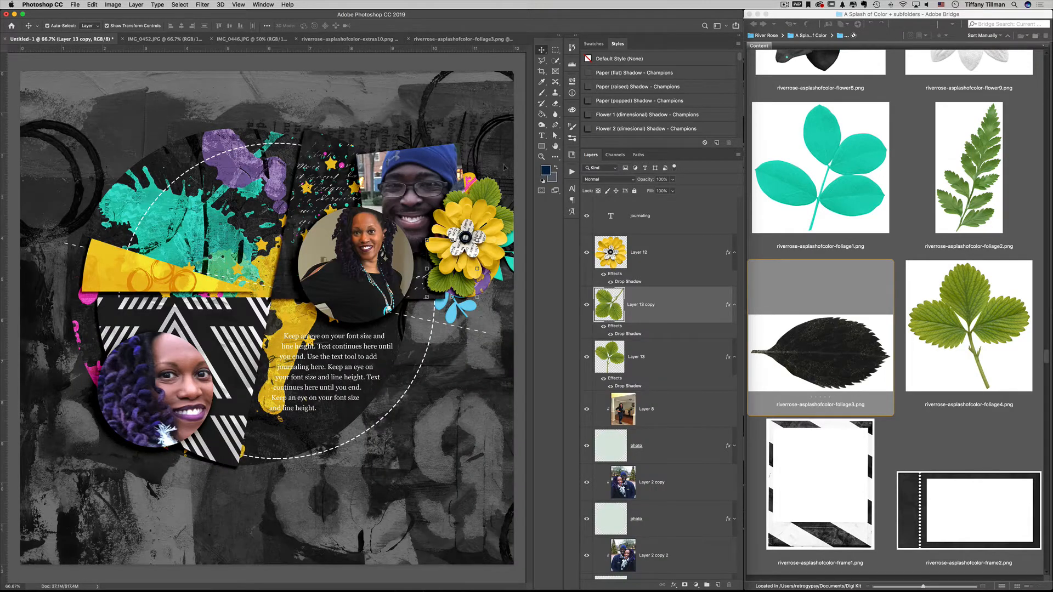
# - Rotate the black leaf to tuck under the lower right of the yellow flower and apply a Champions shadow style
pyautogui.moveTo(504, 168); pyautogui.dragTo(478, 218)
pyautogui.moveTo(347, 361); pyautogui.dragTo(218, 359)
pyautogui.moveTo(215, 316); pyautogui.dragTo(475, 284)
pyautogui.press('Return')
pyautogui.click(651, 114)
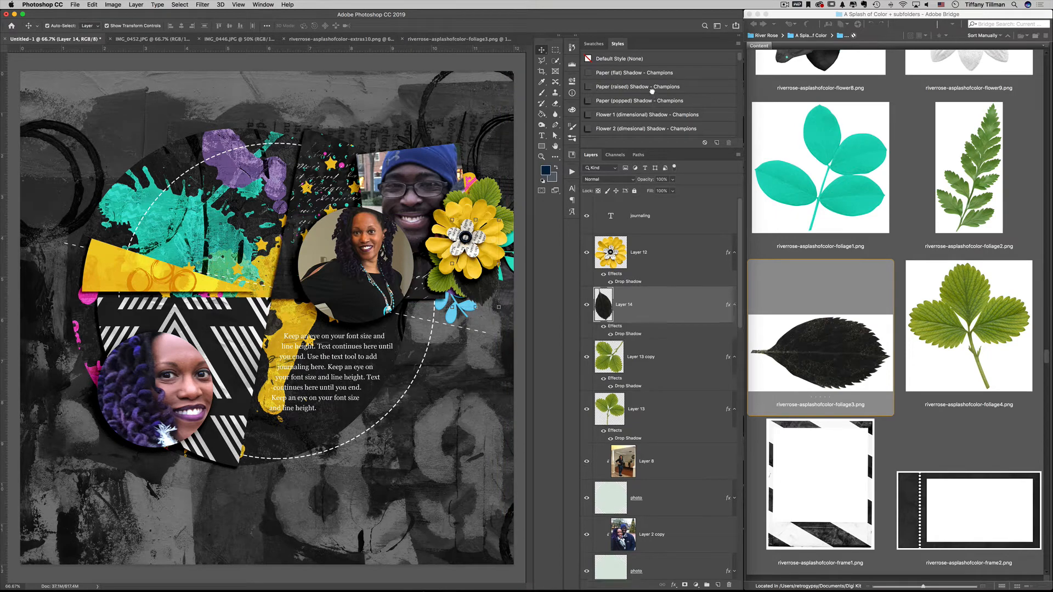
pyautogui.moveTo(499, 307)
pyautogui.mouseDown()
pyautogui.moveTo(507, 278)
pyautogui.moveTo(497, 289)
pyautogui.mouseUp()
pyautogui.press('Return')
# - Browse the kit elements in Bridge and open the teal ivy riverrose-asplashofcolor-extras29.png
pyautogui.click(876, 412)
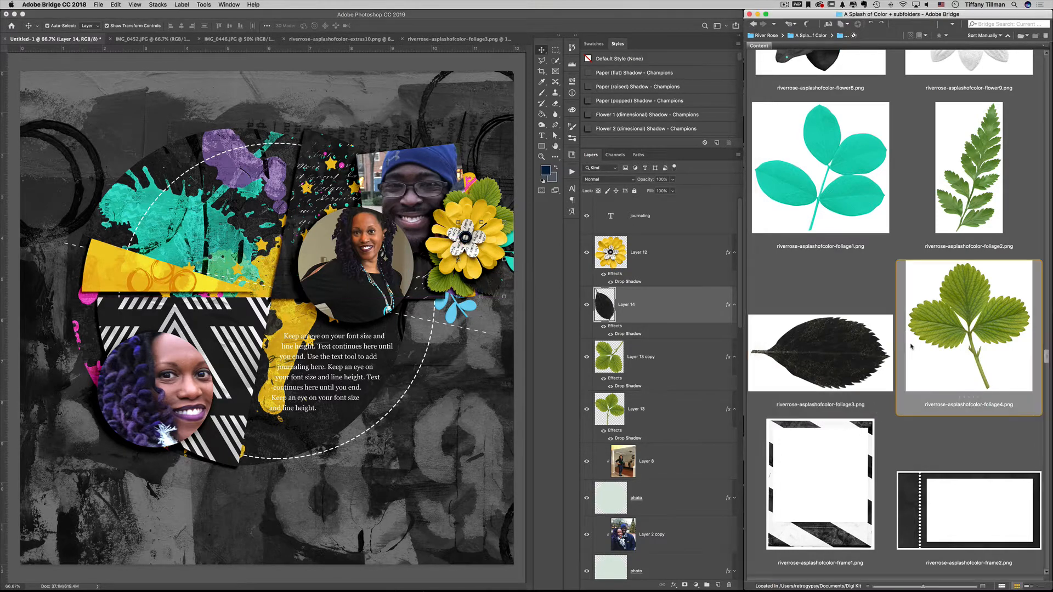
pyautogui.scroll(-5, 875, 412)
pyautogui.scroll(-10, 876, 412)
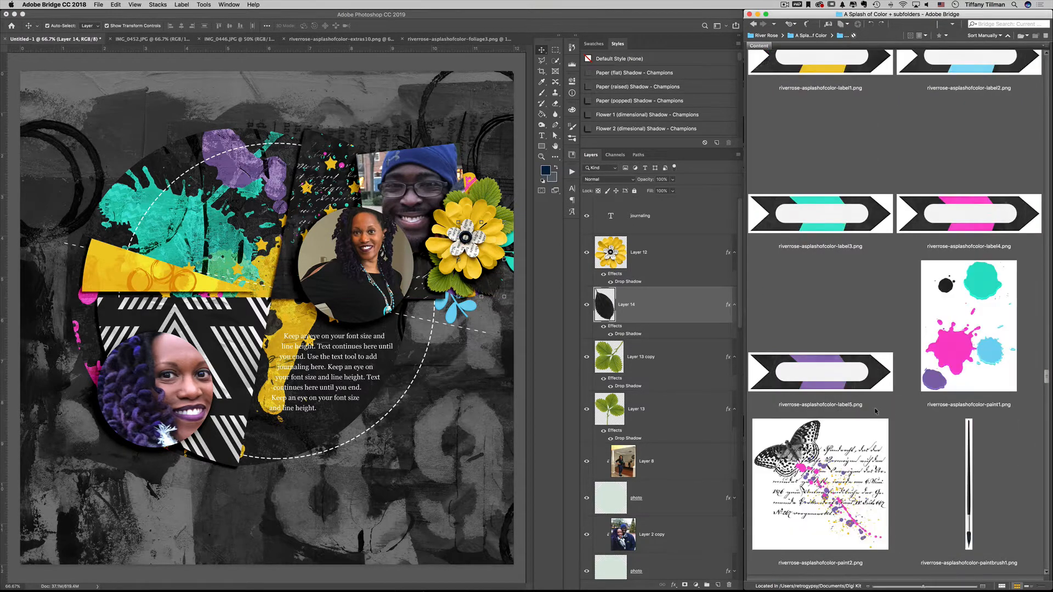
pyautogui.scroll(-10, 876, 412)
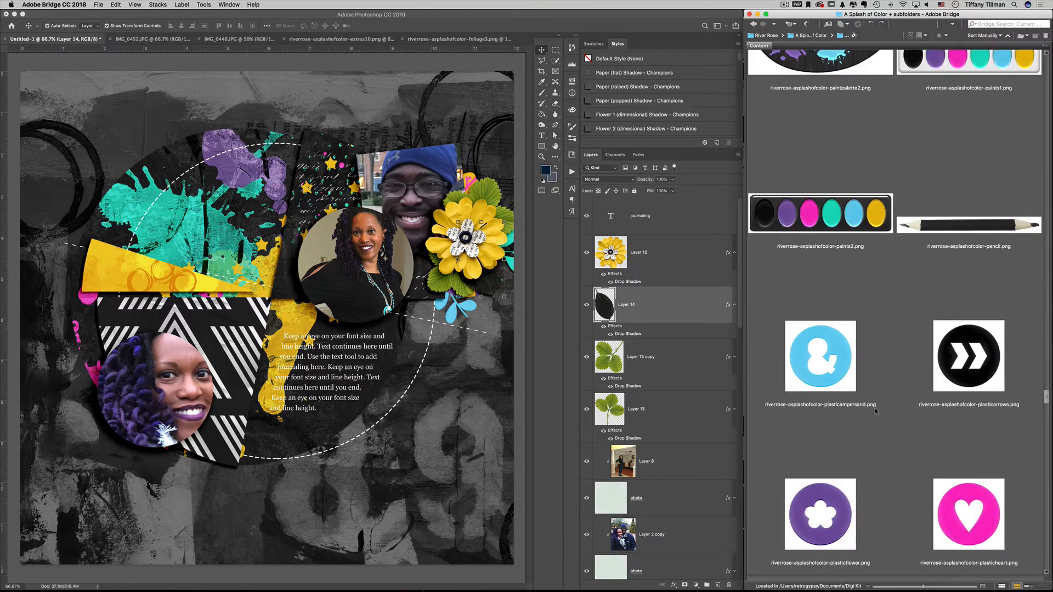
pyautogui.scroll(15, 876, 412)
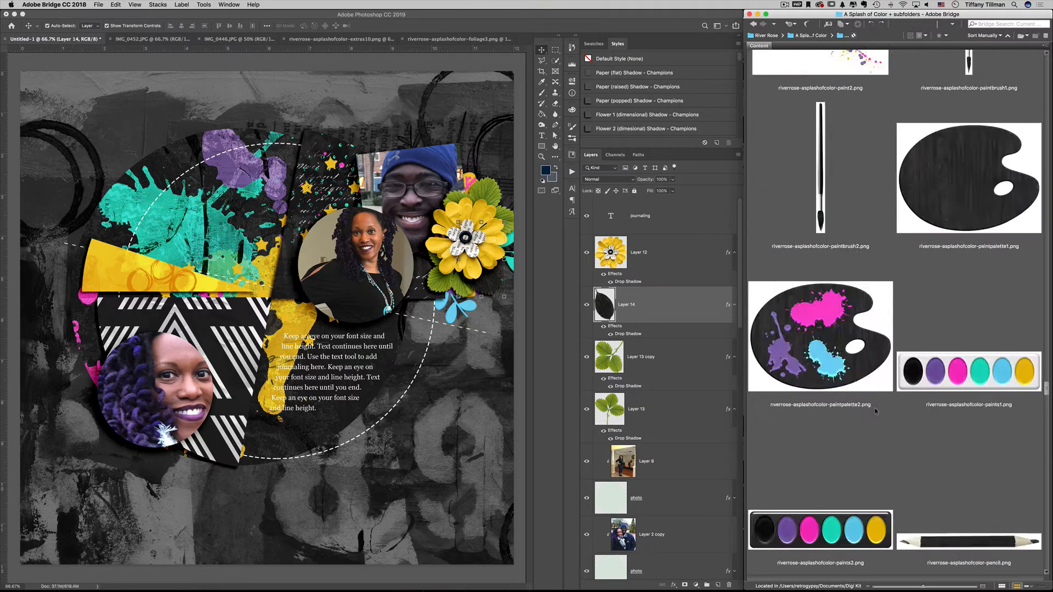
pyautogui.scroll(5, 876, 412)
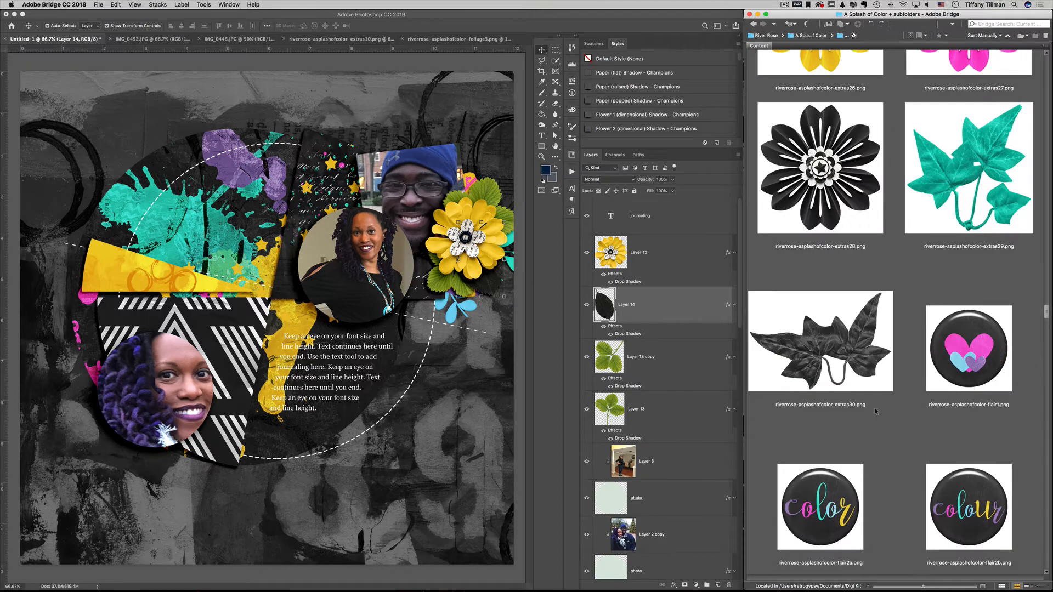
pyautogui.click(920, 369)
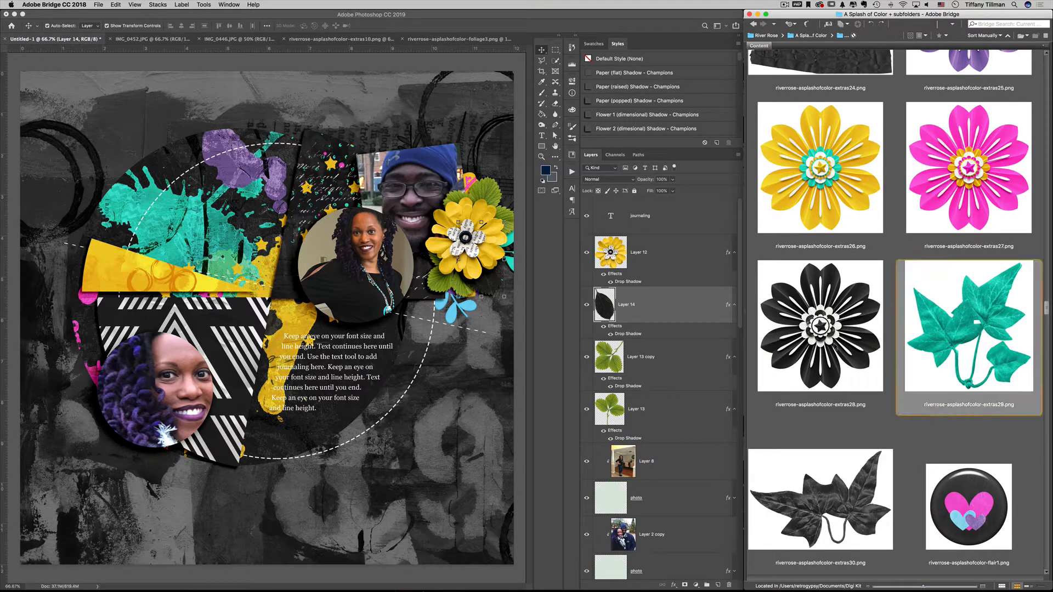
pyautogui.click(834, 347)
pyautogui.click(955, 325)
pyautogui.doubleClick(950, 328)
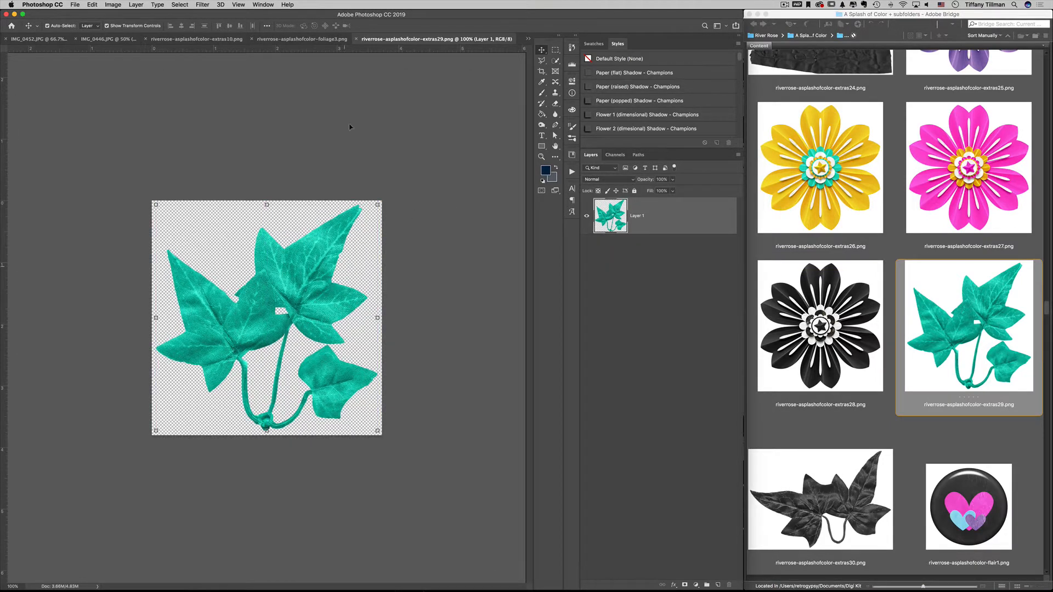
# - Close the foliage3 document and bring the teal ivy into the scrapbook page below the yellow flower layer
pyautogui.click(302, 39)
pyautogui.press('super+w')
pyautogui.moveTo(342, 313); pyautogui.dragTo(319, 322)
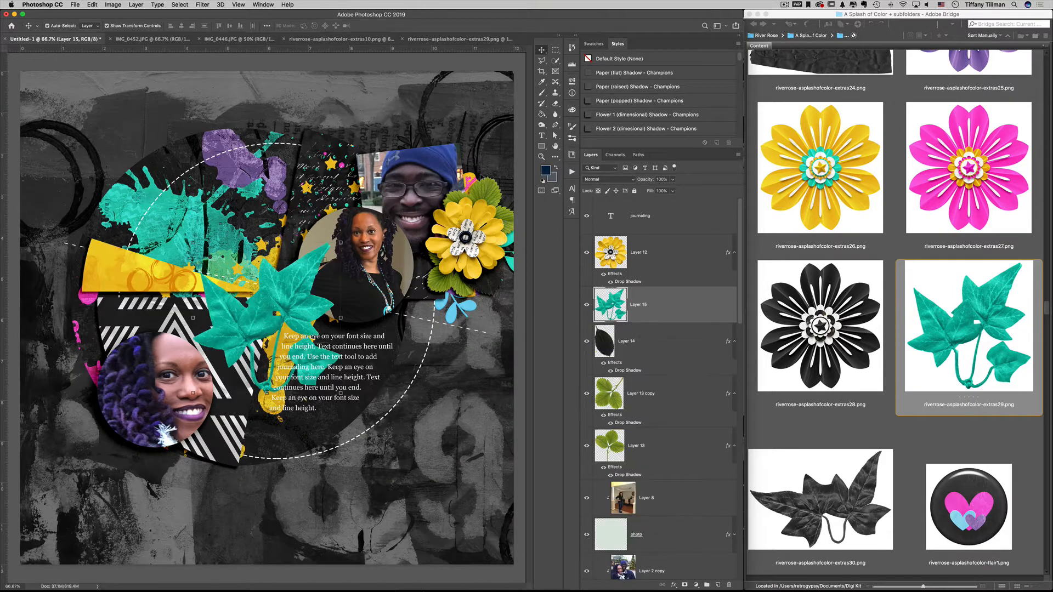
# - Apply a Champions shadow style to the teal ivy and position it peeking out above the yellow flower
pyautogui.click(637, 92)
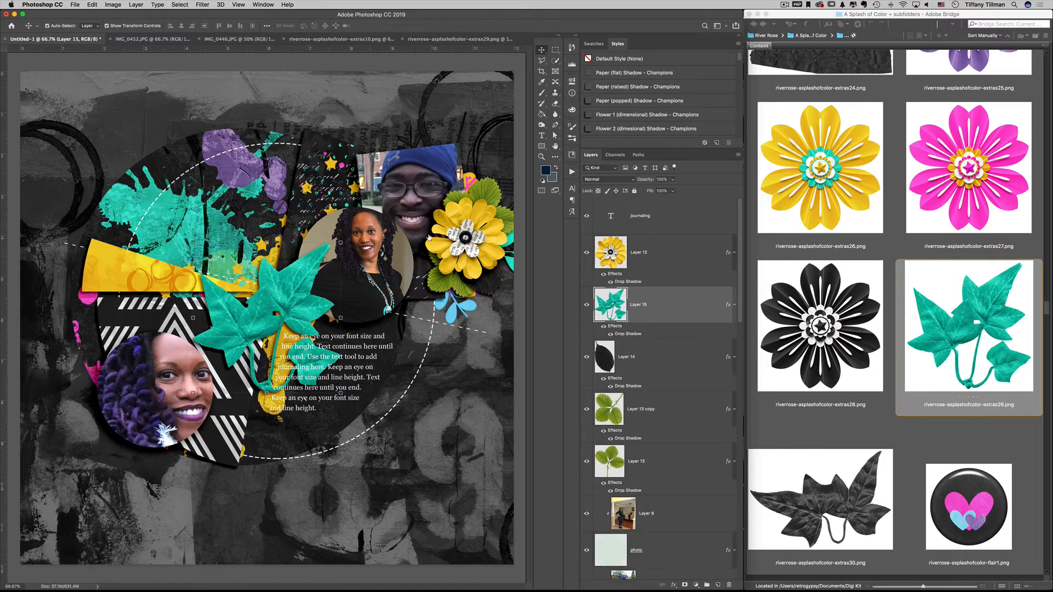
pyautogui.click(627, 128)
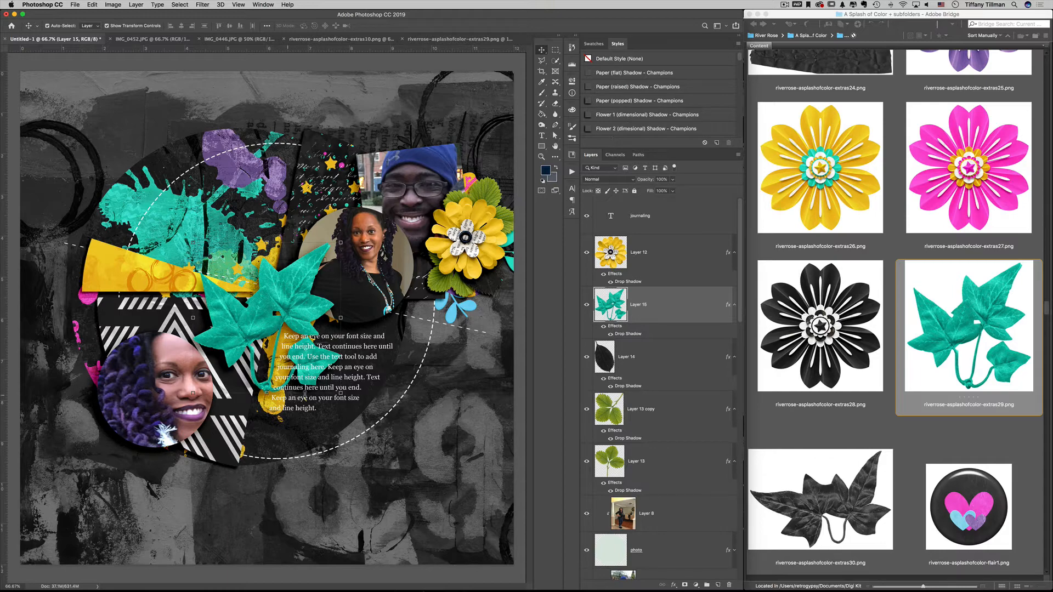
pyautogui.moveTo(340, 392); pyautogui.dragTo(501, 167)
pyautogui.press('Return')
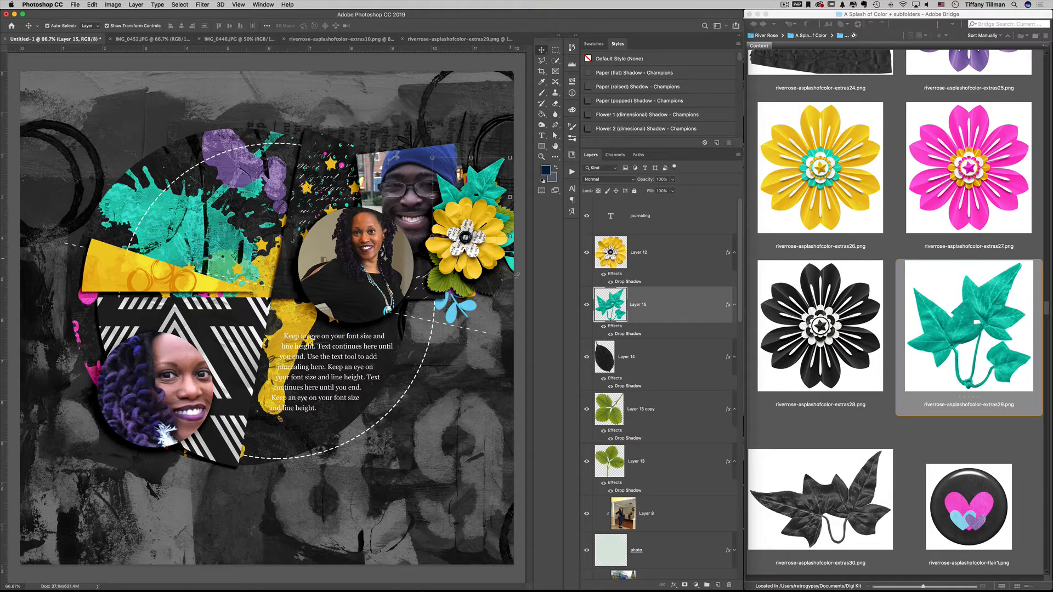
# - Select the floral sticker layer and rotate and reposition it so its teal leaves show below the yellow flower
pyautogui.click(511, 267)
pyautogui.moveTo(510, 267); pyautogui.dragTo(509, 290)
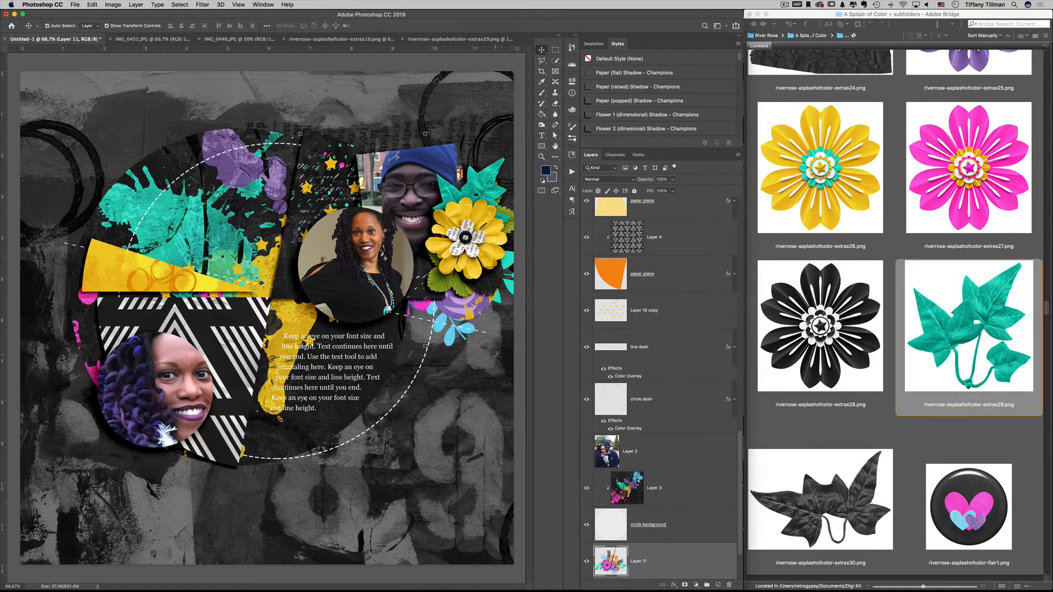
pyautogui.moveTo(496, 355); pyautogui.dragTo(484, 314)
pyautogui.press('Return')
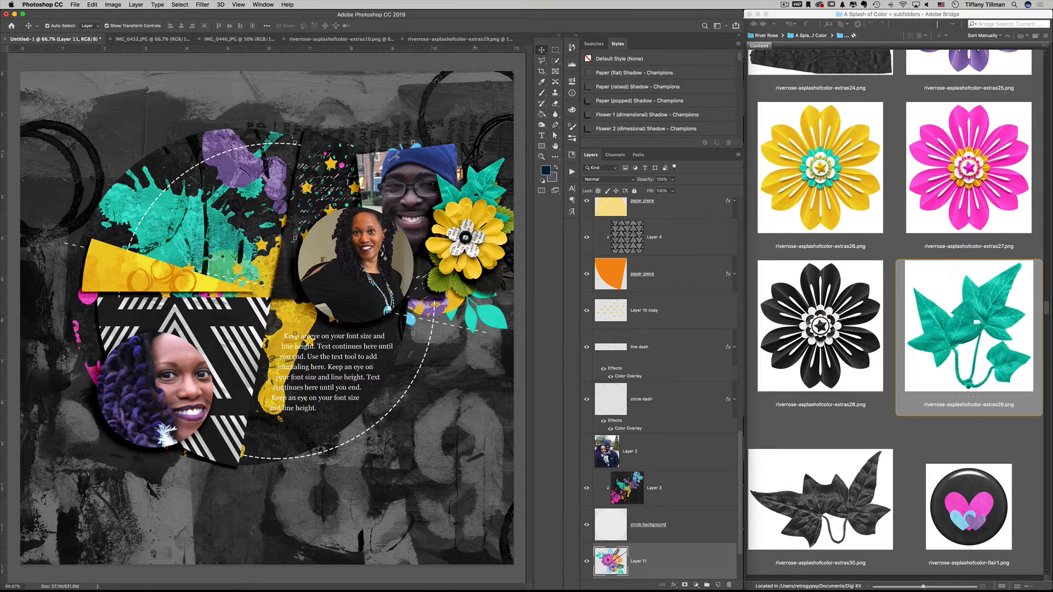
pyautogui.hotkey('ctrl', 't')
pyautogui.press('Return')
# - Duplicate the black leaf, rotate the copy about 165°, and move it above the yellow flower
pyautogui.click(495, 289)
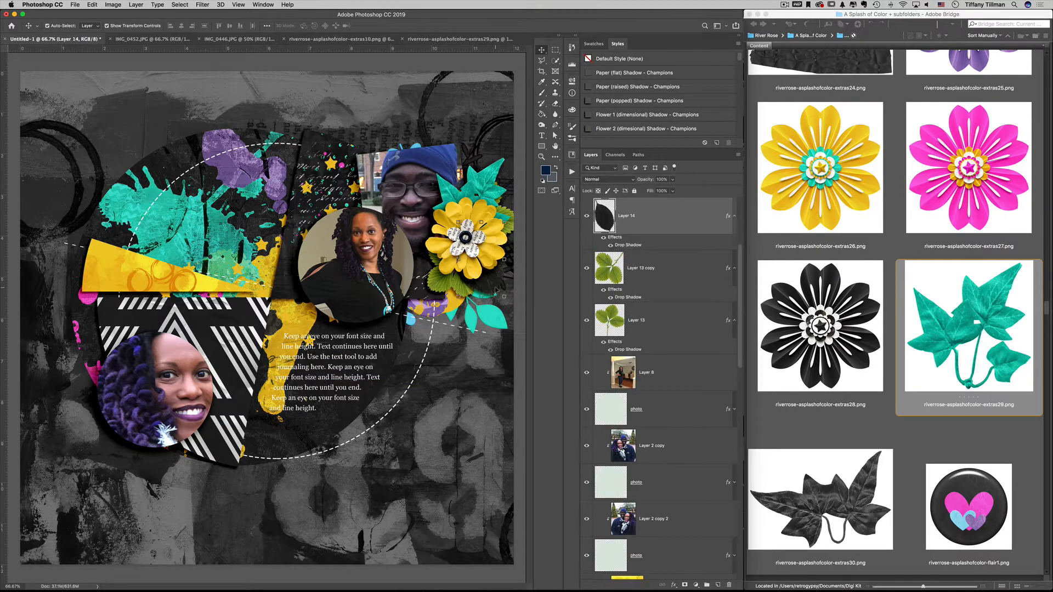
pyautogui.hotkey('ctrl', 'j')
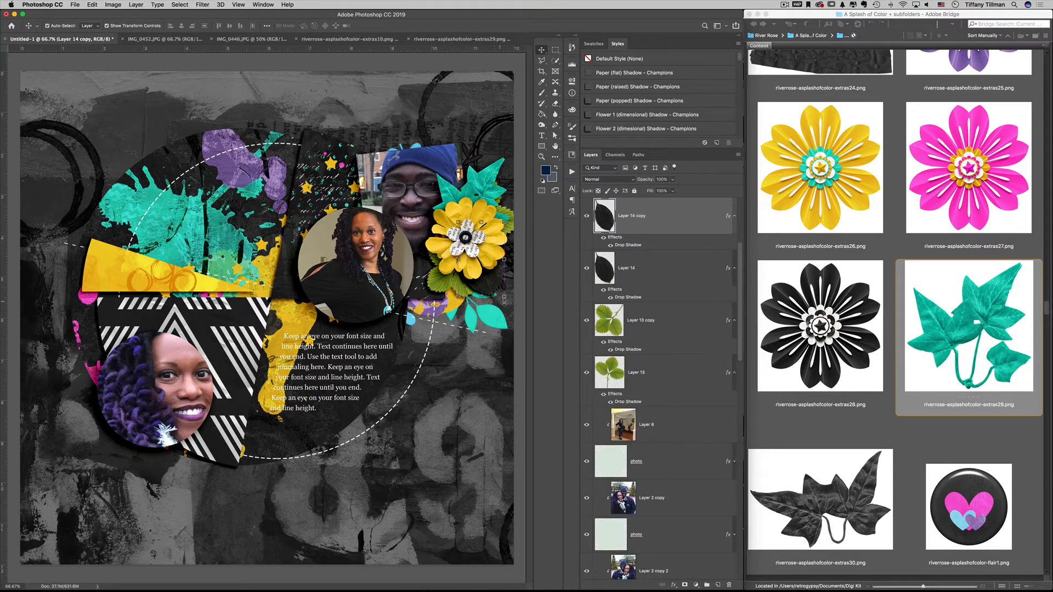
pyautogui.moveTo(507, 302); pyautogui.dragTo(459, 183)
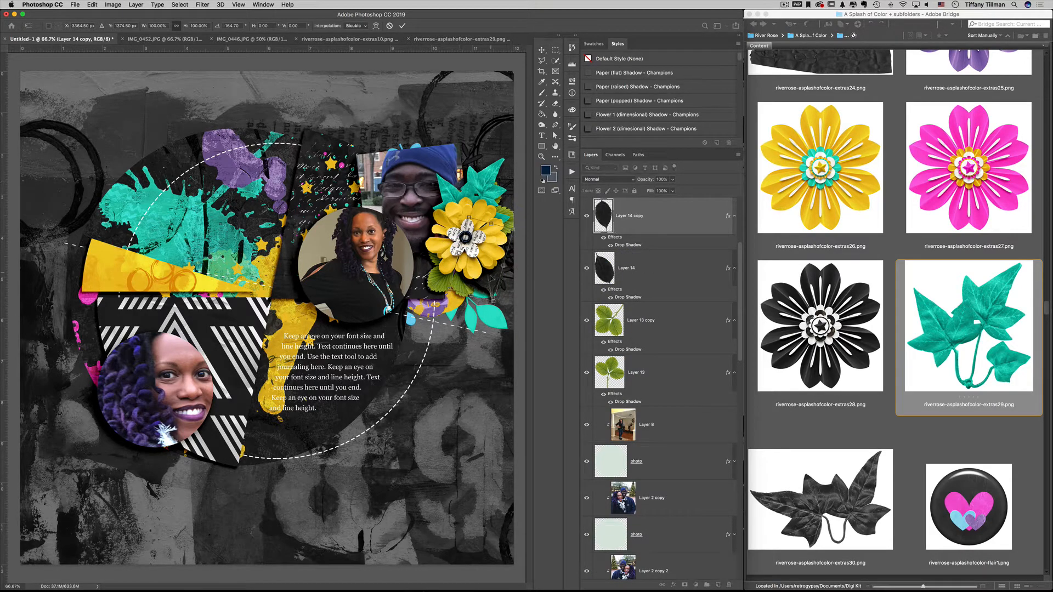
pyautogui.moveTo(490, 273); pyautogui.dragTo(475, 226)
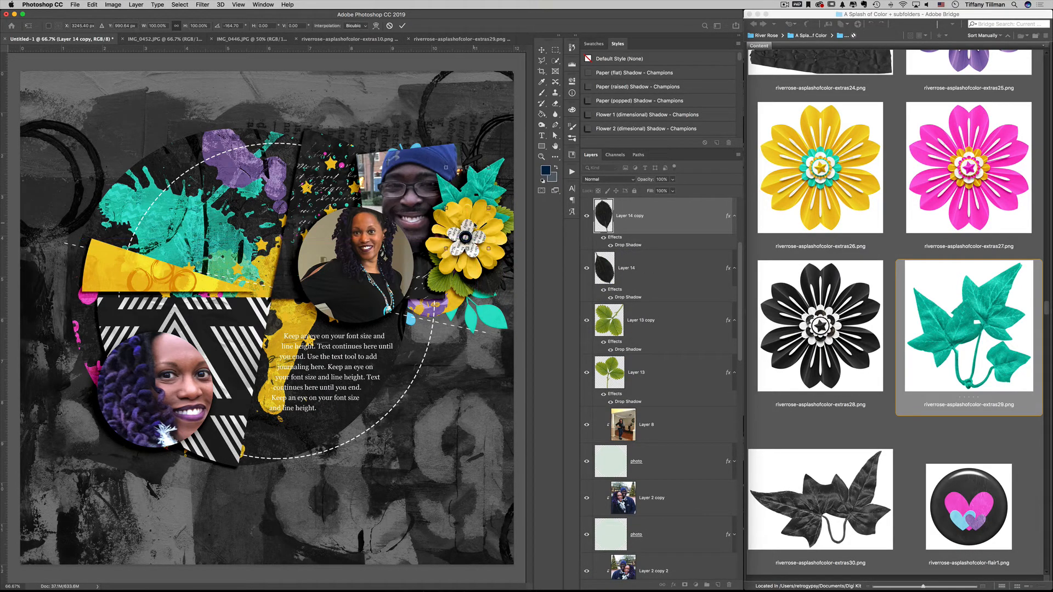
pyautogui.press('Return')
# - Move the black leaf copy above the teal ivy in the layer order and scale it down slightly behind the flower
pyautogui.moveTo(667, 222); pyautogui.dragTo(588, 240)
pyautogui.hotkey('ctrl', 't')
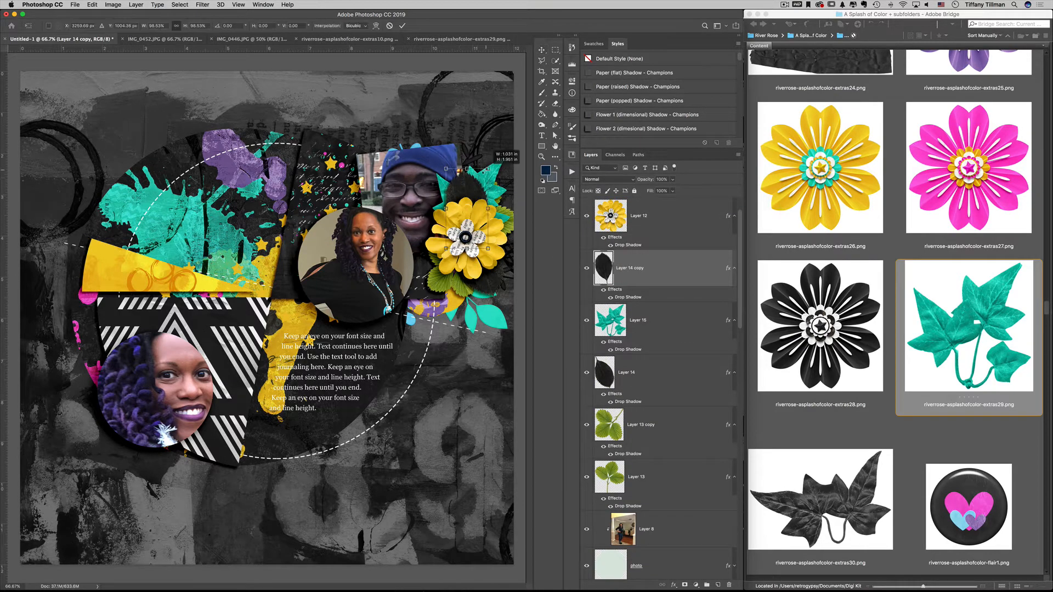
pyautogui.moveTo(482, 174); pyautogui.dragTo(478, 191)
pyautogui.press('Return')
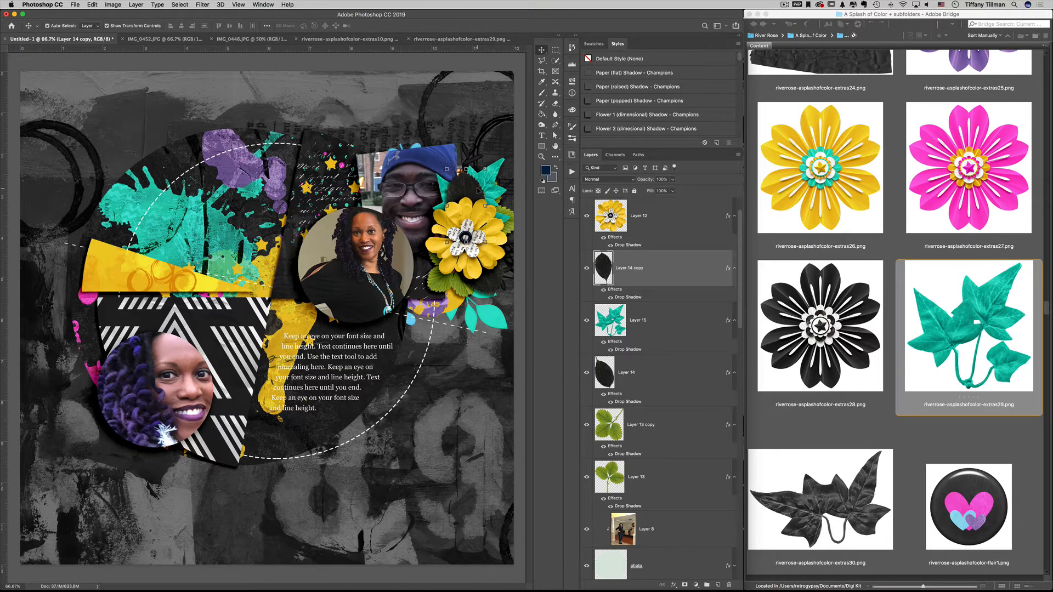
# - Browse the kit elements in Bridge and open the color button riverrose-asplashofcolor-flair2a.png
pyautogui.click(825, 282)
pyautogui.scroll(3, 831, 308)
pyautogui.scroll(5, 831, 310)
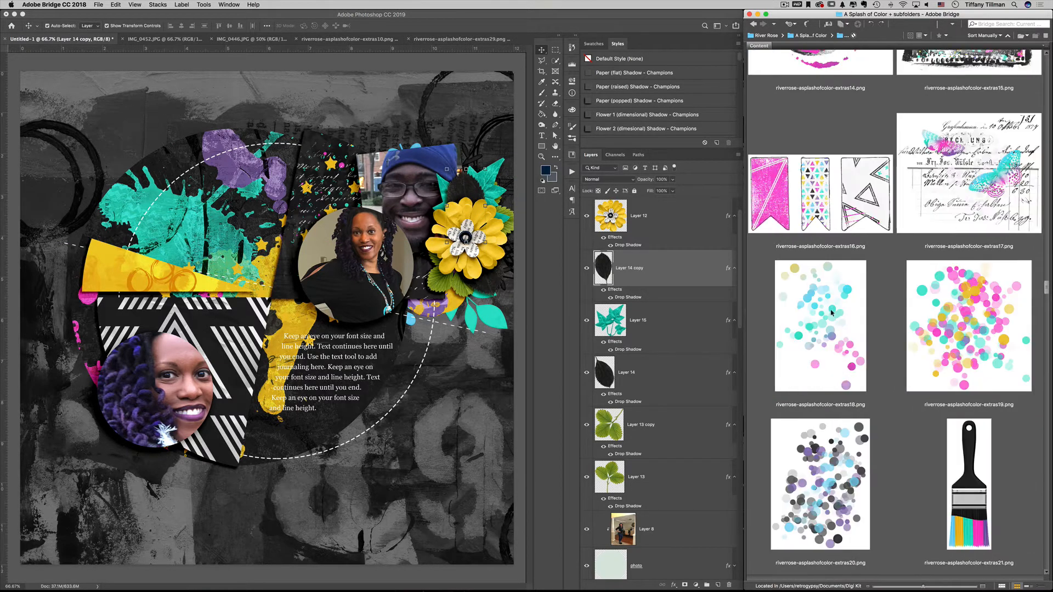
pyautogui.scroll(-12, 831, 310)
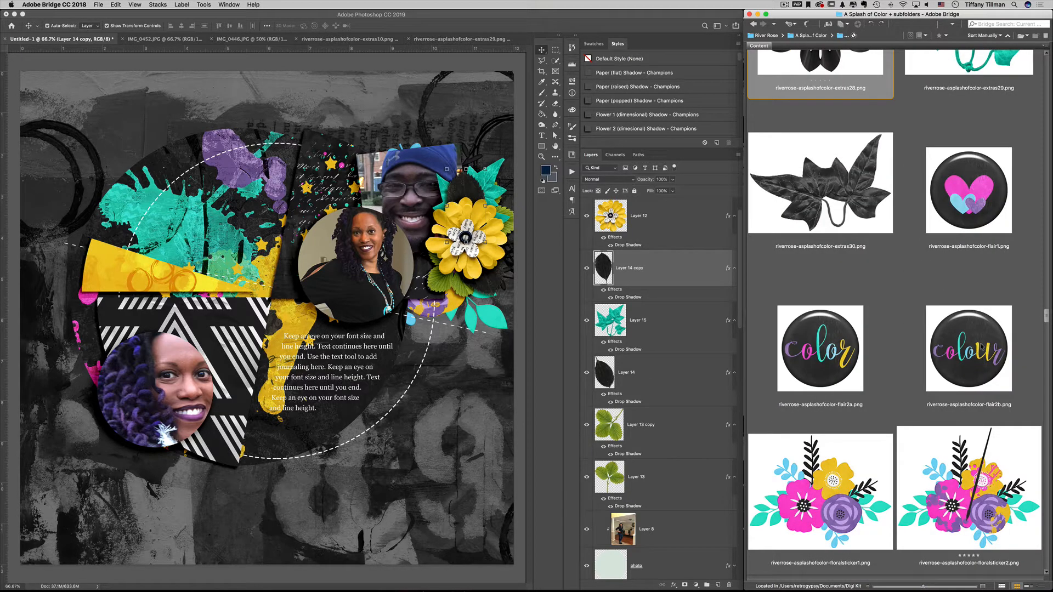
pyautogui.doubleClick(867, 275)
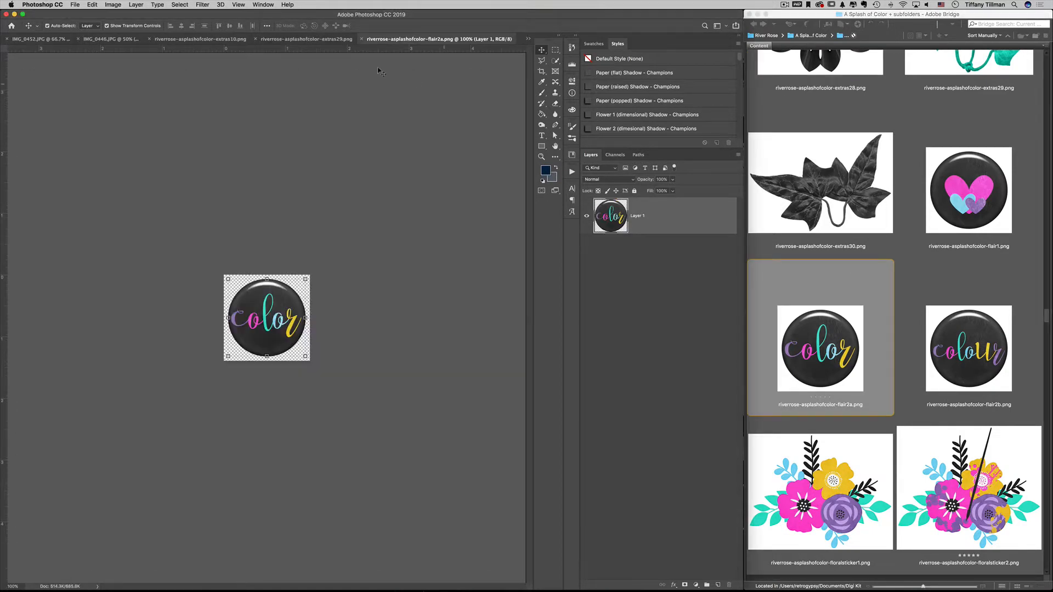
# - Close the extras29 document, bring the color button into the scrapbook page, and scale it to about 61%
pyautogui.click(328, 40)
pyautogui.press('super+w')
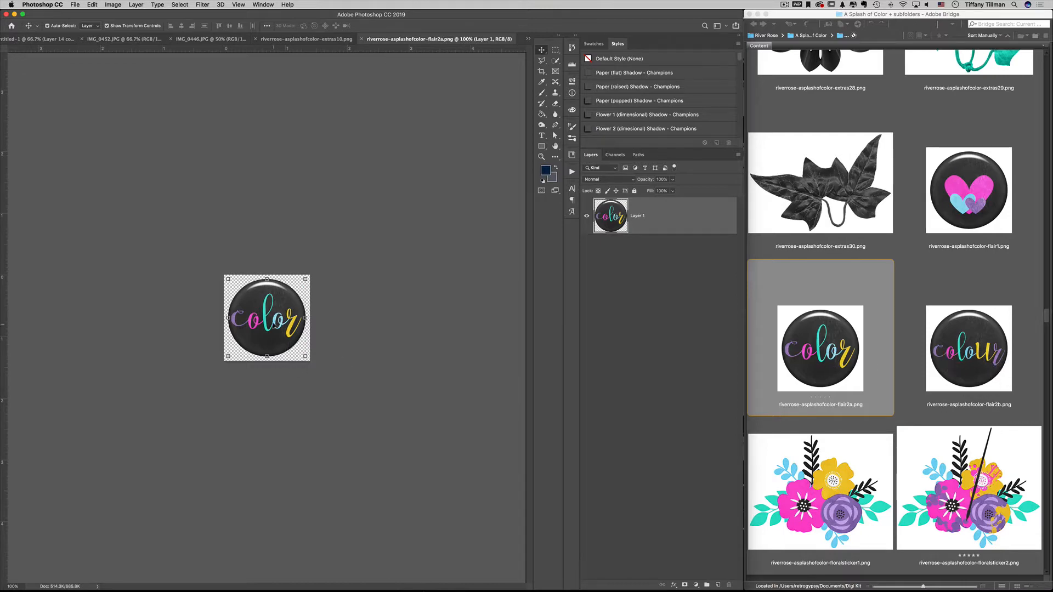
pyautogui.moveTo(286, 316)
pyautogui.mouseDown()
pyautogui.moveTo(252, 98)
pyautogui.moveTo(71, 43)
pyautogui.moveTo(285, 317)
pyautogui.mouseUp()
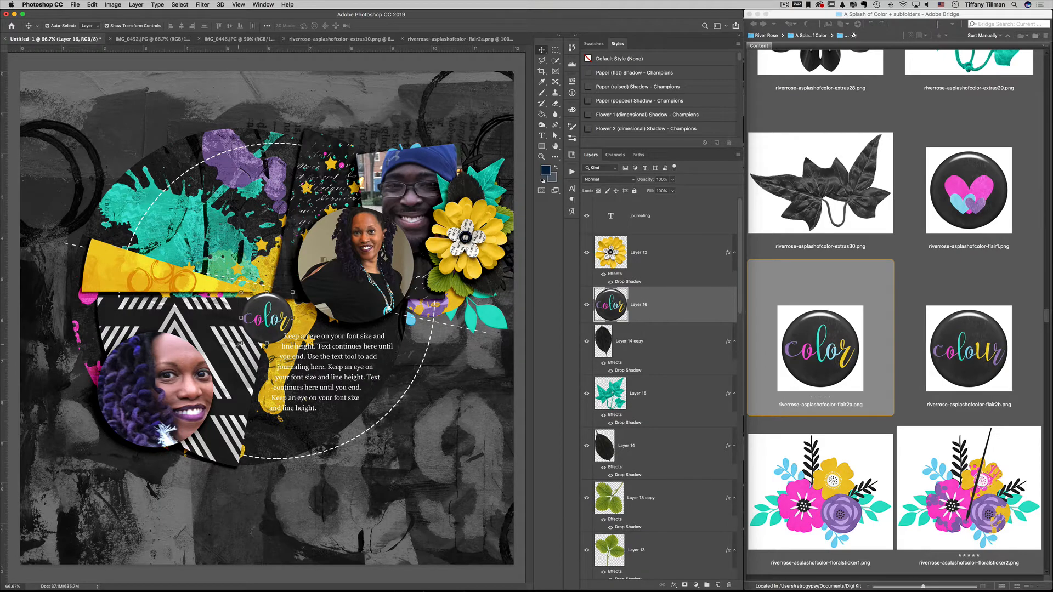
pyautogui.moveTo(240, 344); pyautogui.dragTo(262, 323)
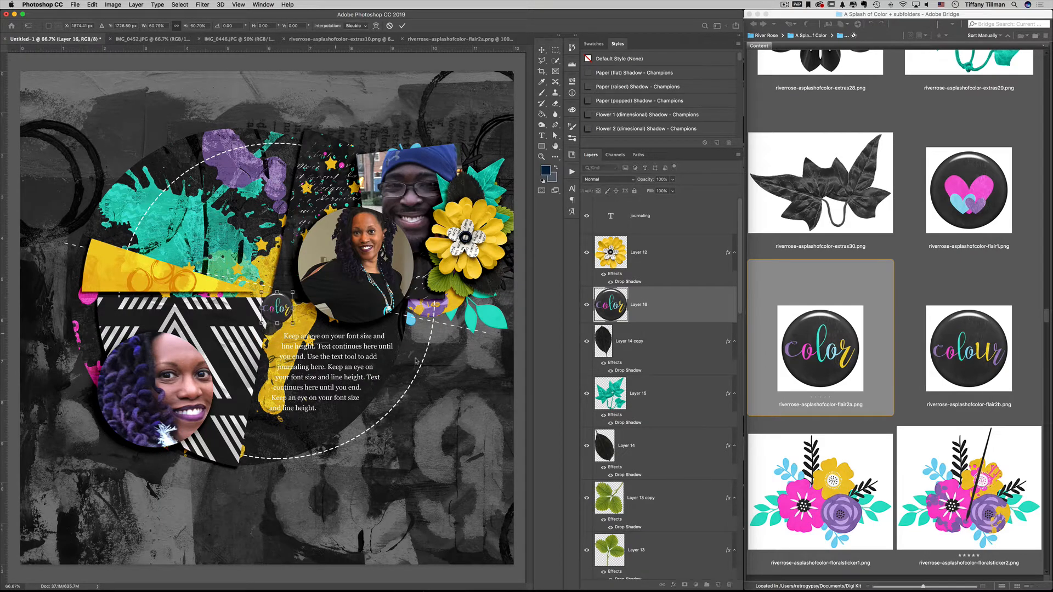
pyautogui.press('Return')
# - Apply the STS: Shadow: Flair Shadow style to the color button
pyautogui.scroll(-10, 653, 115)
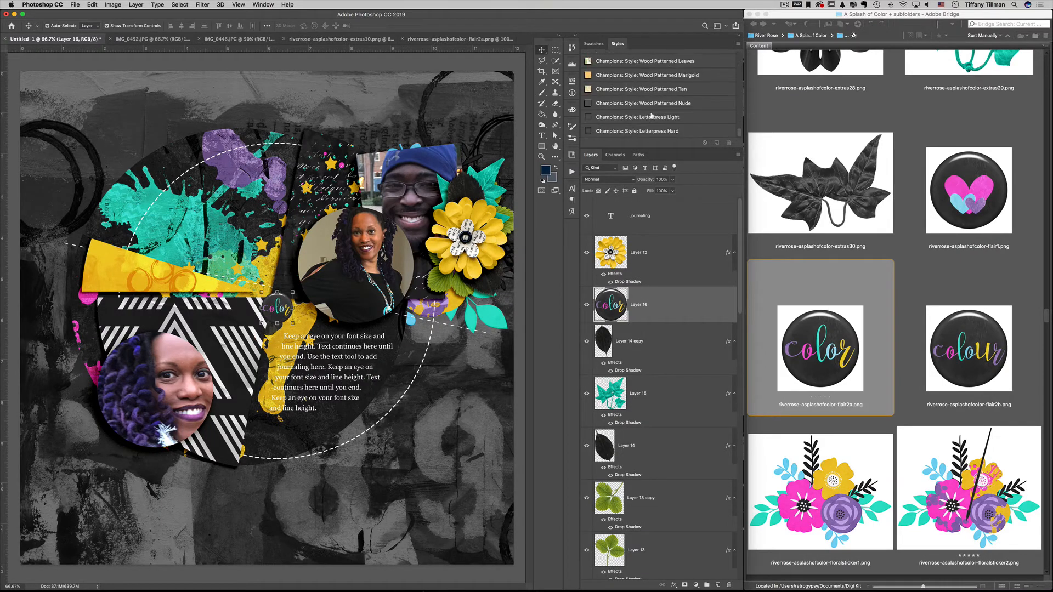
pyautogui.scroll(-10, 652, 116)
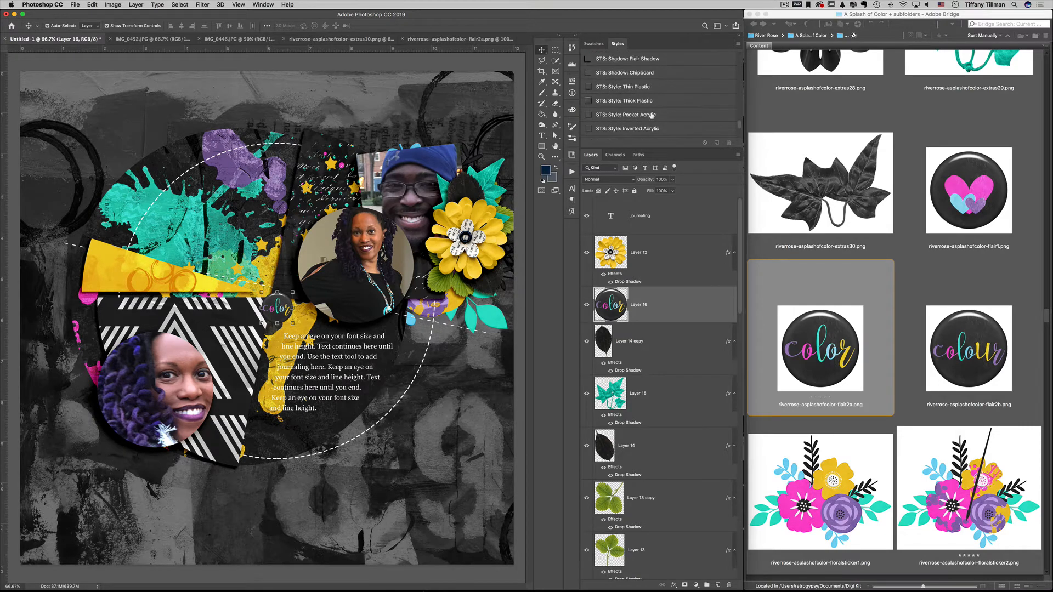
pyautogui.scroll(1, 652, 116)
pyautogui.click(640, 70)
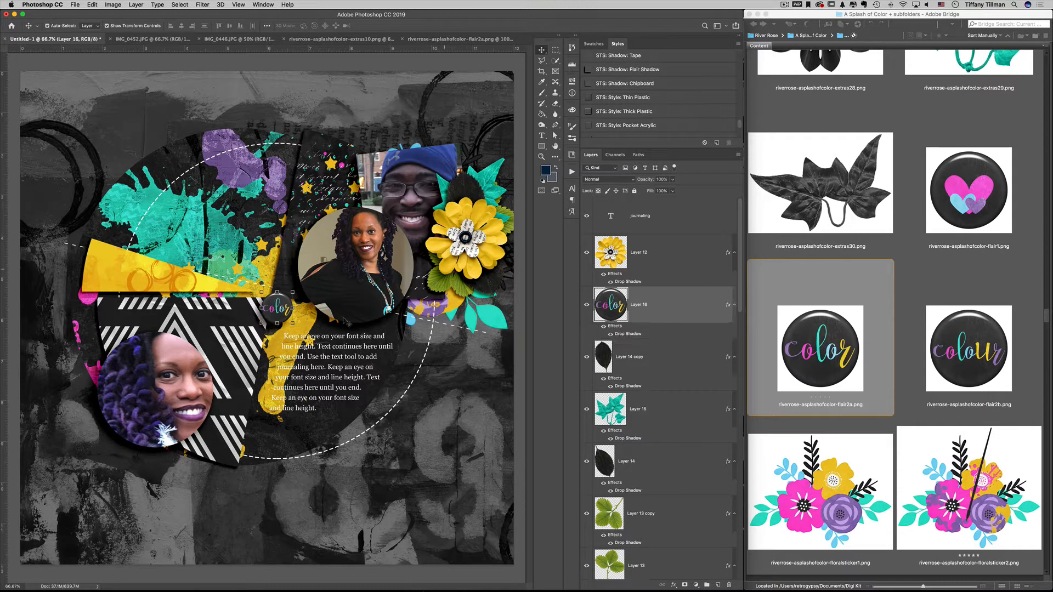
# - Place the color button over the upper petals, layered above the yellow flower, and scale it down to about 61%
pyautogui.moveTo(277, 309); pyautogui.dragTo(458, 207)
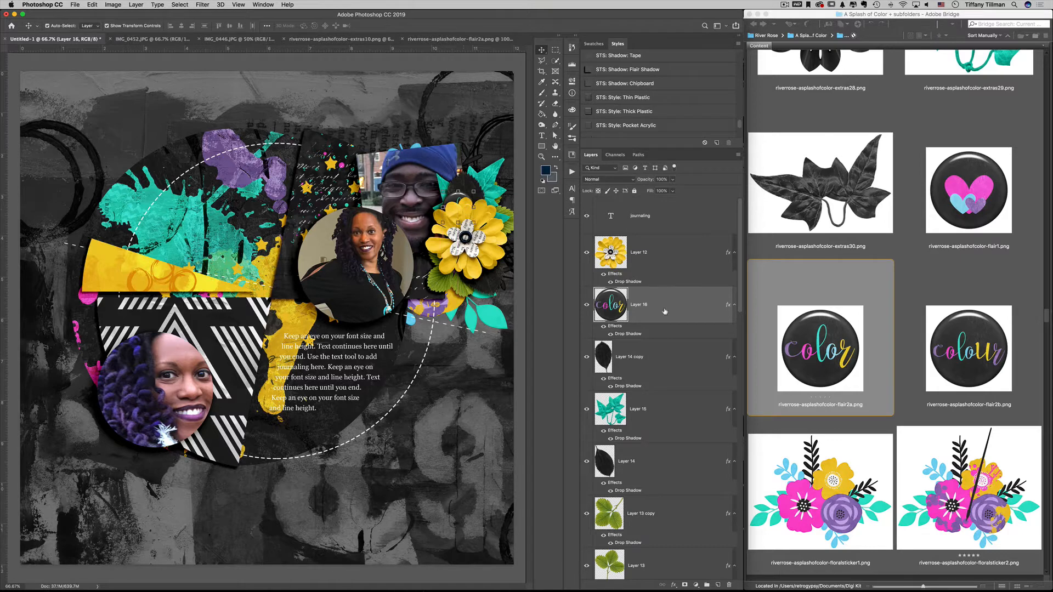
pyautogui.moveTo(648, 314); pyautogui.dragTo(659, 234)
pyautogui.hotkey('ctrl', 't')
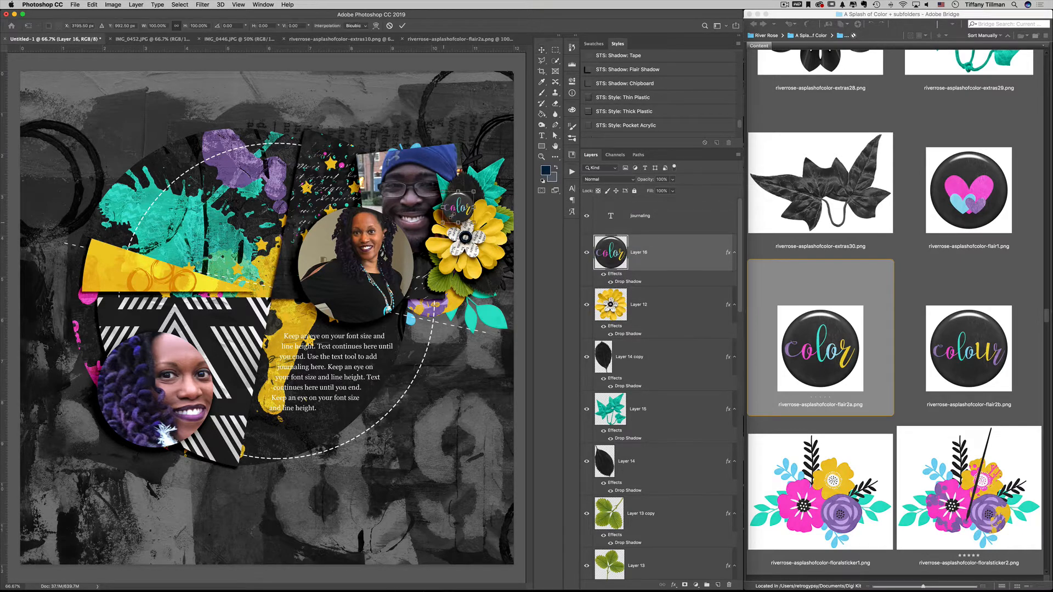
pyautogui.moveTo(444, 221); pyautogui.dragTo(455, 210)
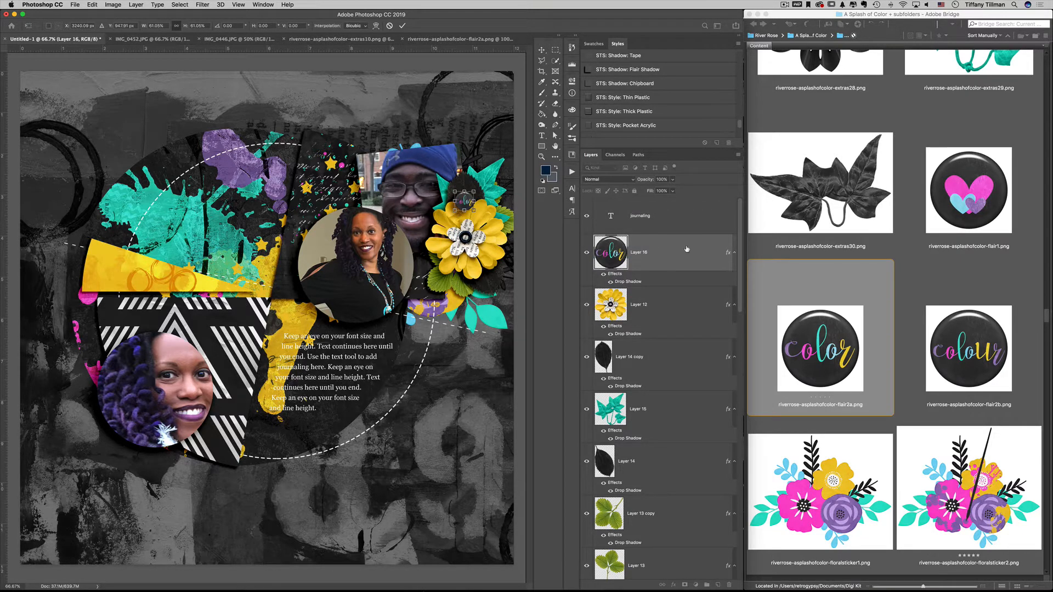
pyautogui.press('Return')
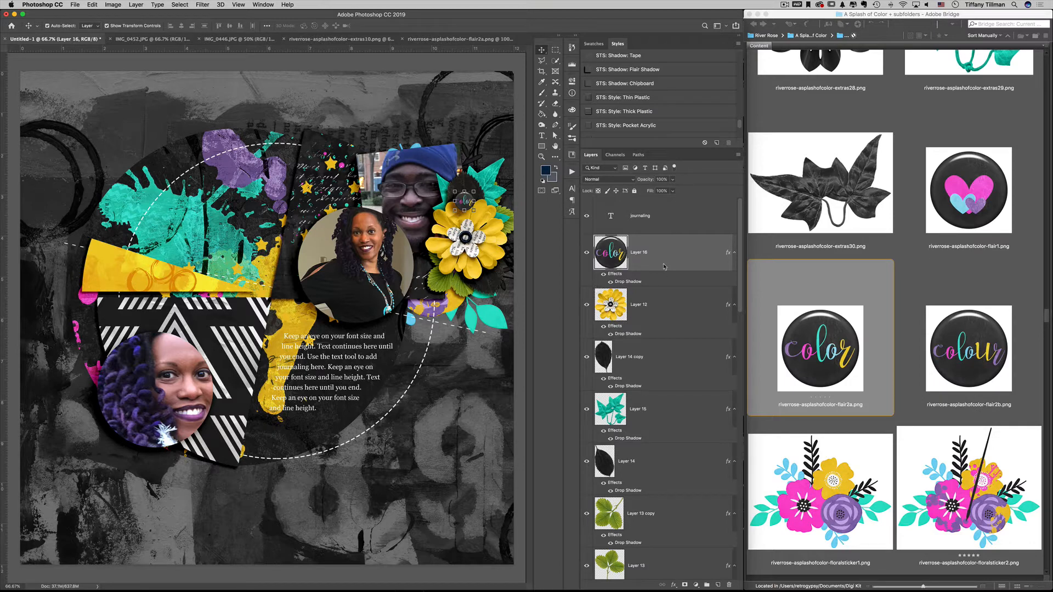
# - Reduce the color button's drop shadow distance and size, and move the button onto the dark leaf beside the yellow flower's upper petals
pyautogui.doubleClick(663, 266)
pyautogui.click(738, 433)
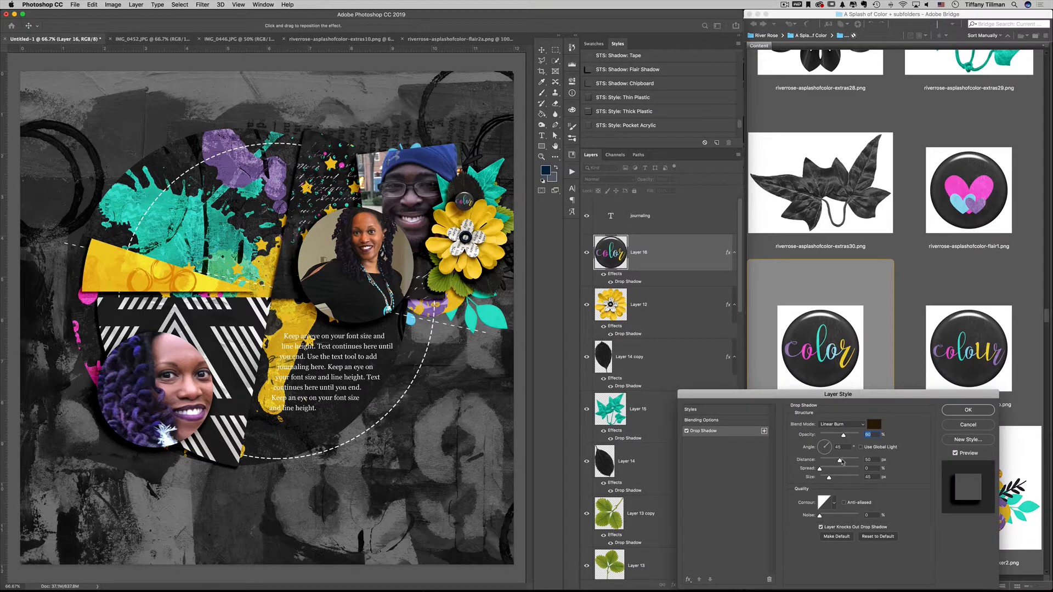
pyautogui.moveTo(841, 460); pyautogui.dragTo(826, 479)
pyautogui.click(953, 412)
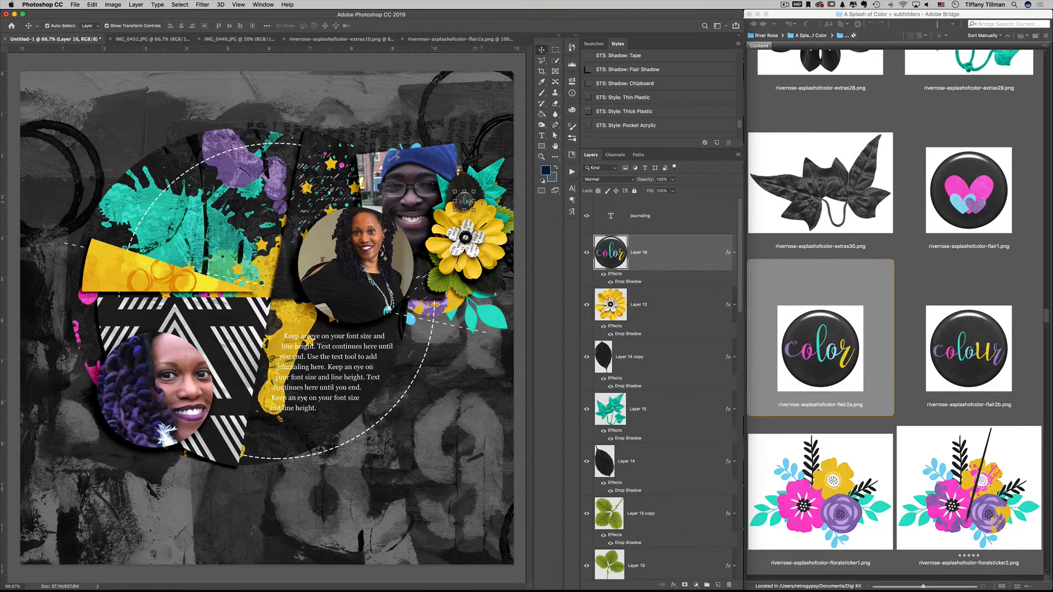
pyautogui.moveTo(481, 202)
pyautogui.mouseDown()
pyautogui.moveTo(490, 205)
pyautogui.moveTo(468, 240)
pyautogui.moveTo(489, 204)
pyautogui.mouseUp()
pyautogui.press('Return')
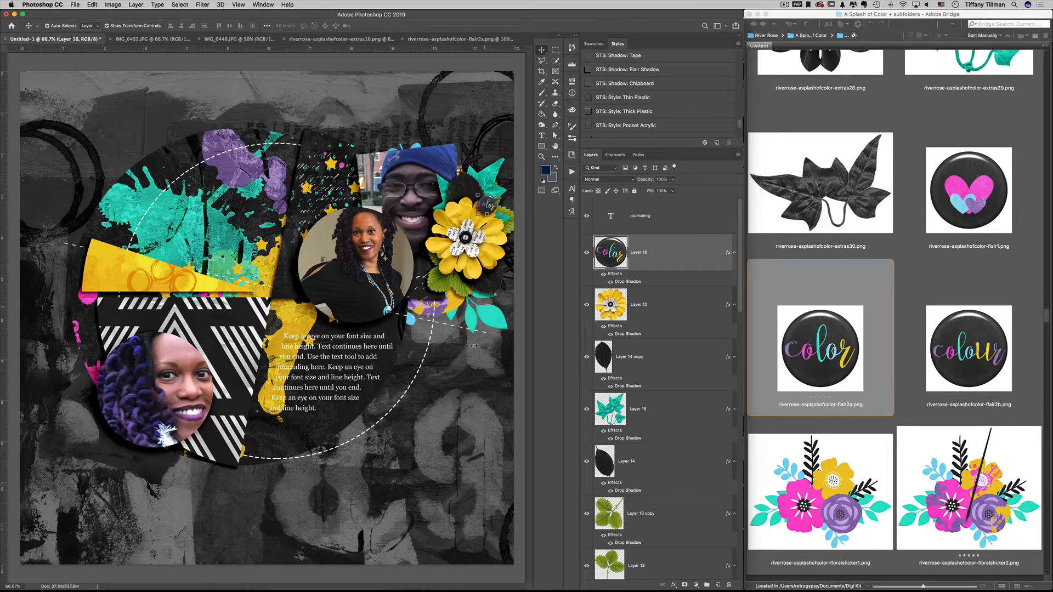
# - Cycle through the blend modes for the floral sticker below the flower cluster and set it to Overlay
pyautogui.click(500, 324)
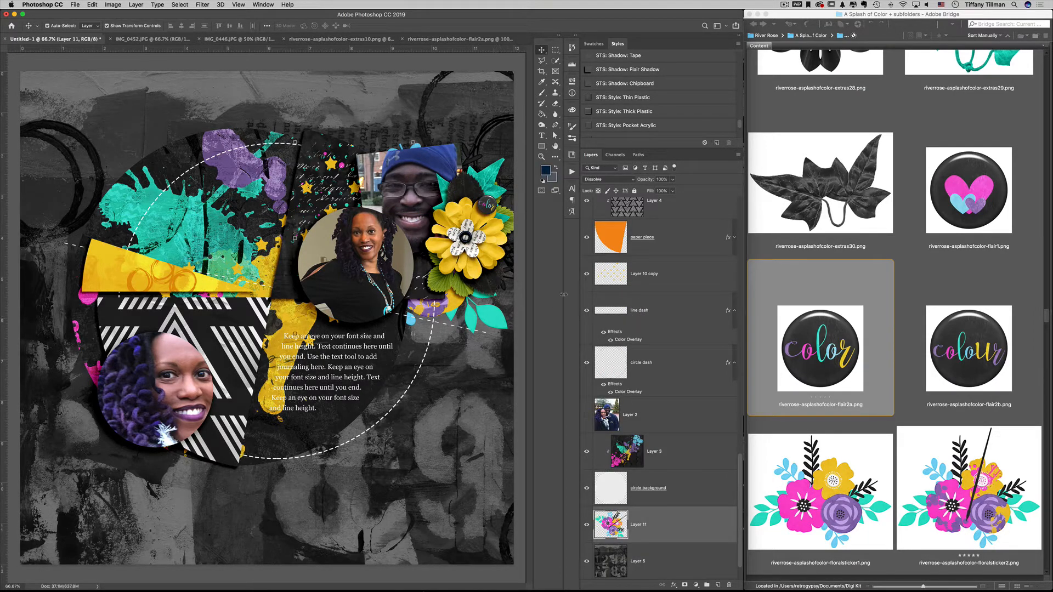
pyautogui.hotkey('shift', '=')
pyautogui.hotkey('shift', '=')
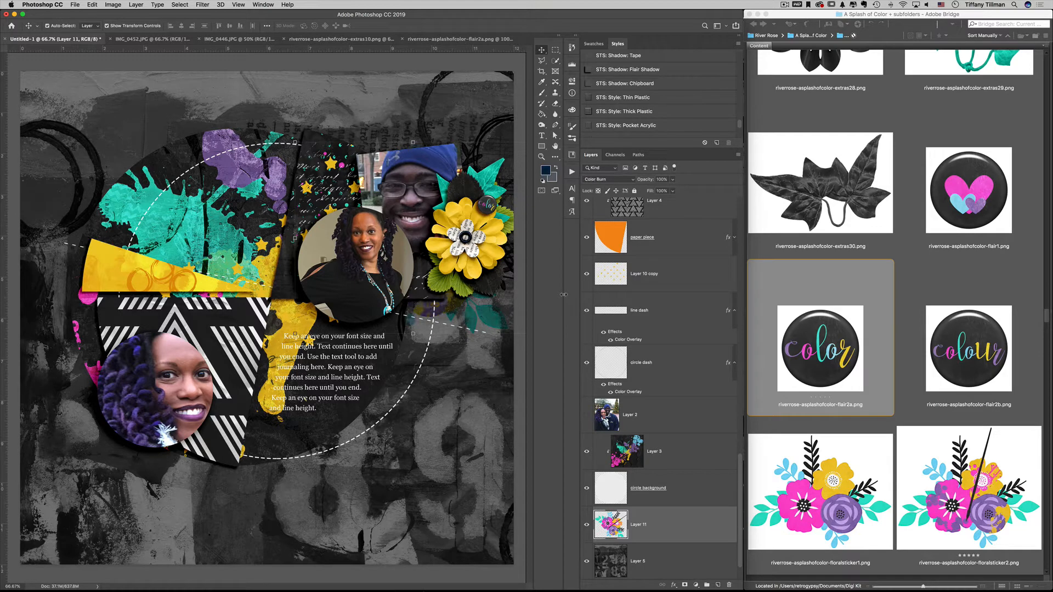
pyautogui.hotkey('shift', '=')
pyautogui.hotkey('shift', '=')
pyautogui.hotkey('shift', '=')
pyautogui.hotkey('shift', '=')
pyautogui.hotkey('shift', '=')
pyautogui.hotkey('shift', '=')
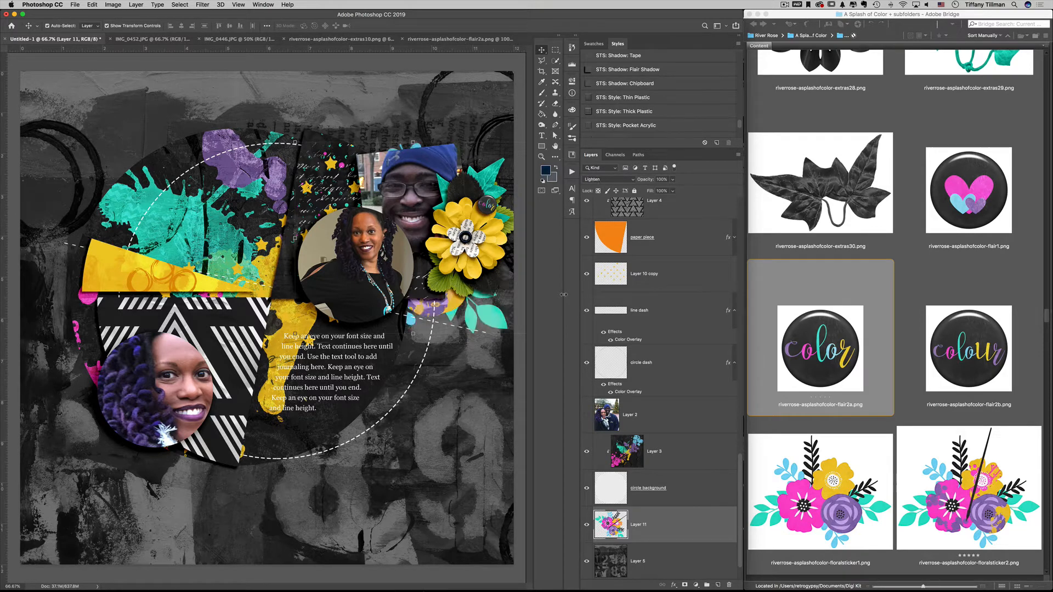
pyautogui.hotkey('shift', '=')
pyautogui.hotkey('shift', '=')
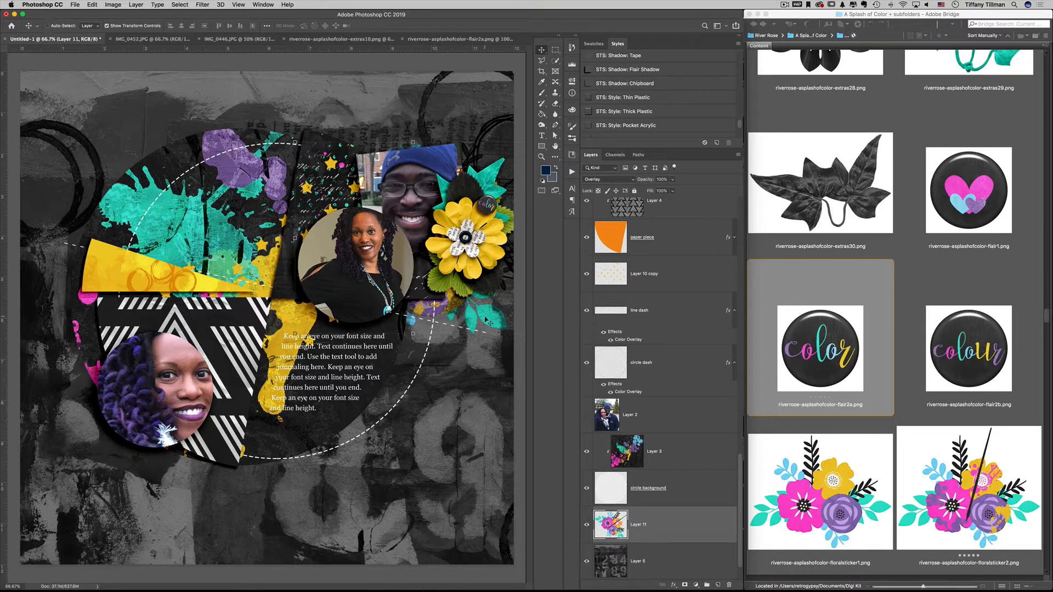
# - Compare the floral sticker shown and hidden, and examine it up close in Normal blend mode
pyautogui.press('super+t')
pyautogui.click(586, 527)
pyautogui.click(586, 527)
pyautogui.click(609, 180)
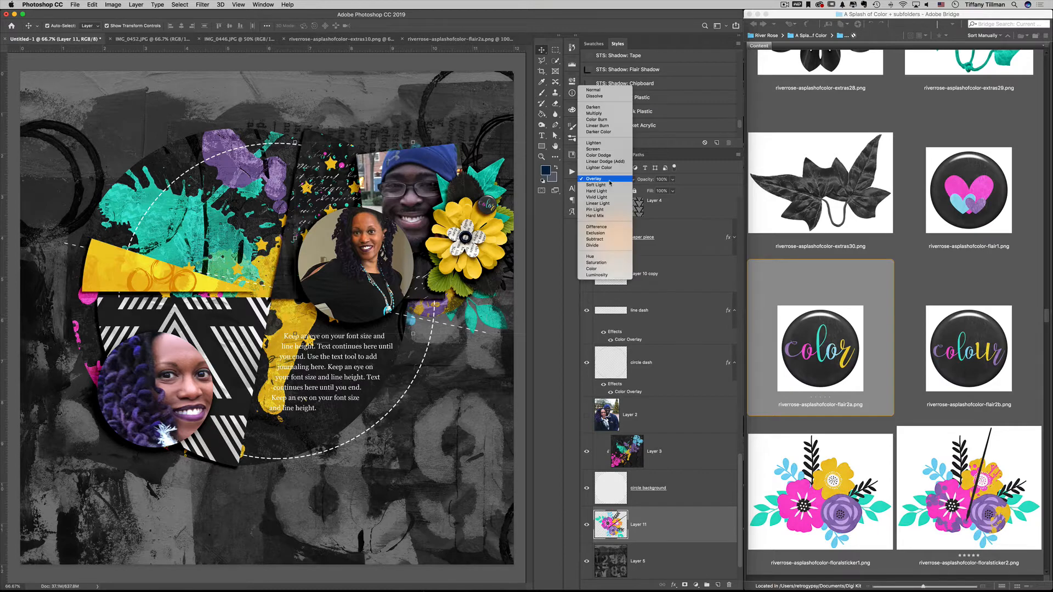
pyautogui.click(603, 93)
pyautogui.press('super+plus')
pyautogui.press('super+plus')
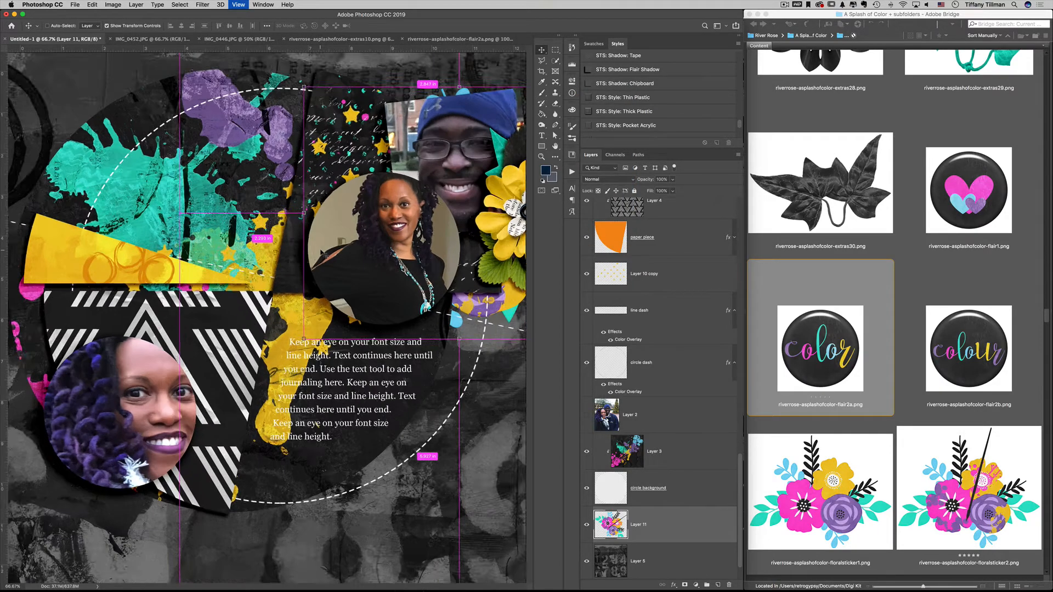
pyautogui.hscroll(10, 188, 283)
pyautogui.hscroll(5, 332, 342)
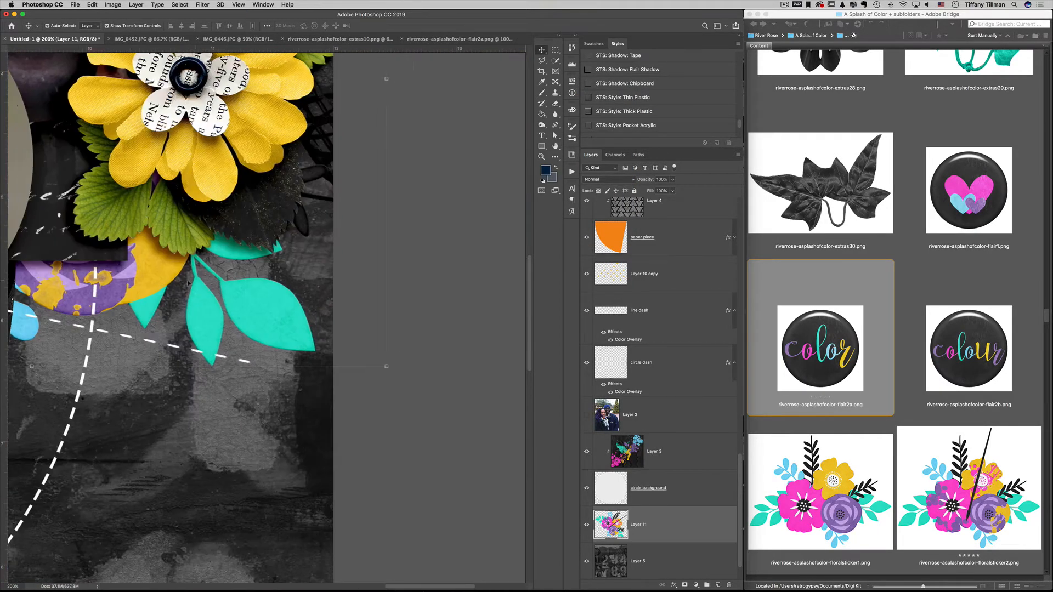
pyautogui.hscroll(-1, 332, 342)
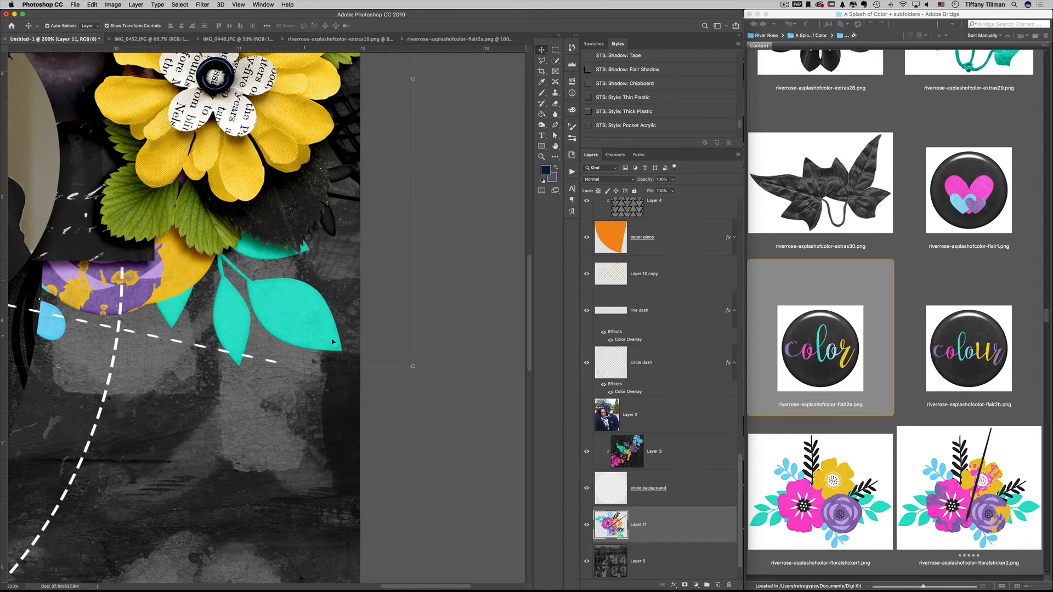
# - Set the floral sticker's blend mode to Overlay and shift the sticker slightly down beneath the flower cluster
pyautogui.click(592, 179)
pyautogui.click(601, 268)
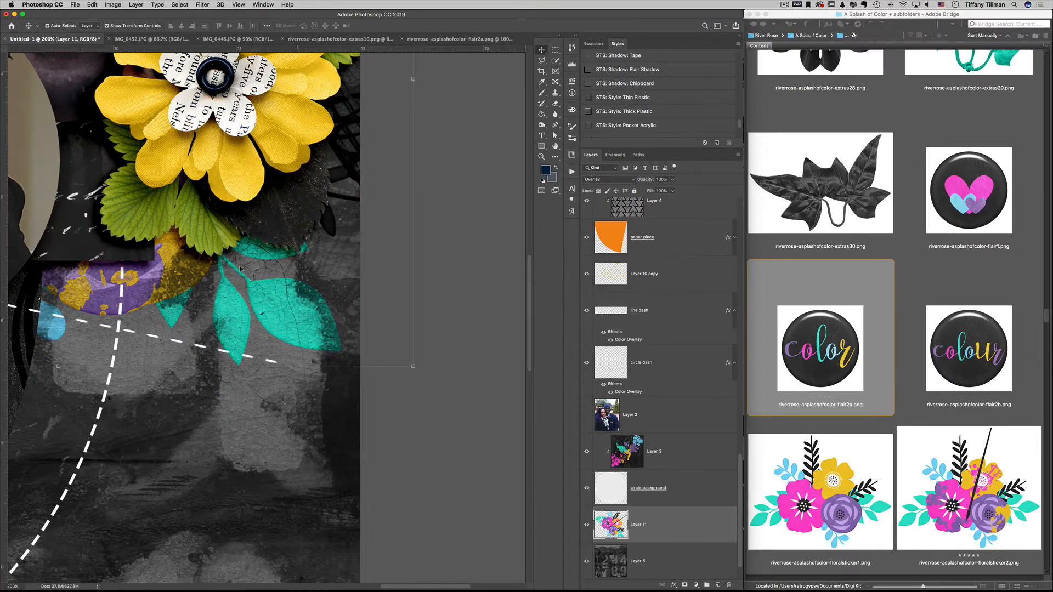
pyautogui.press('super+minus')
pyautogui.press('super+minus')
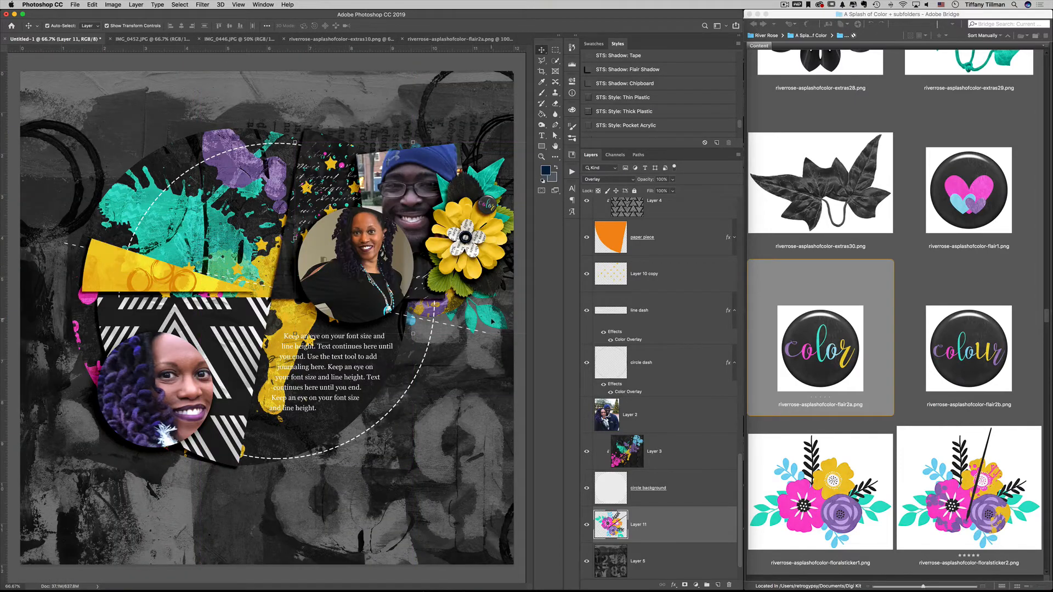
pyautogui.moveTo(492, 322); pyautogui.dragTo(488, 332)
pyautogui.click(344, 84)
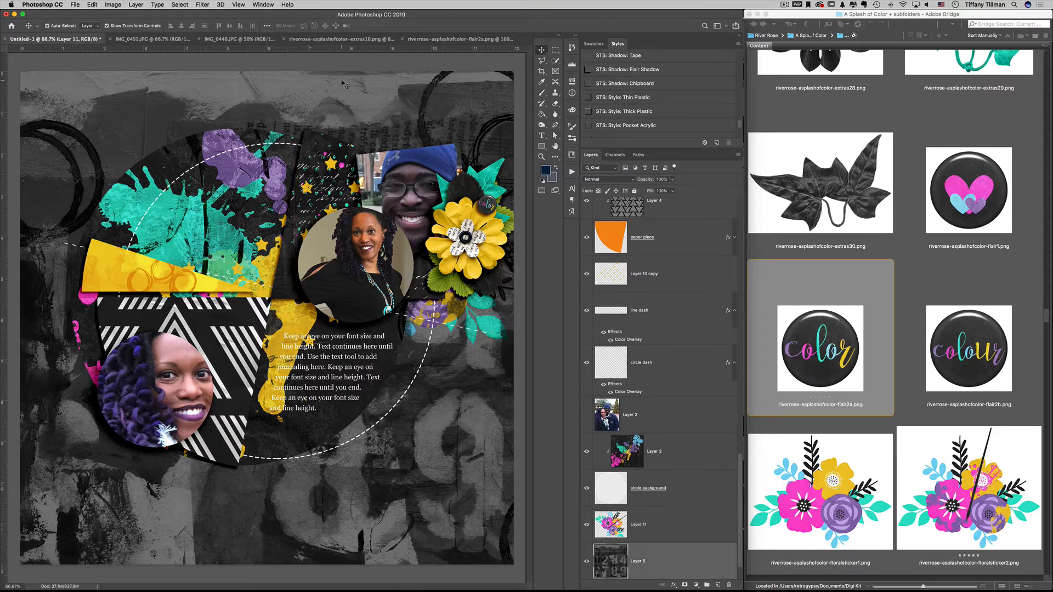
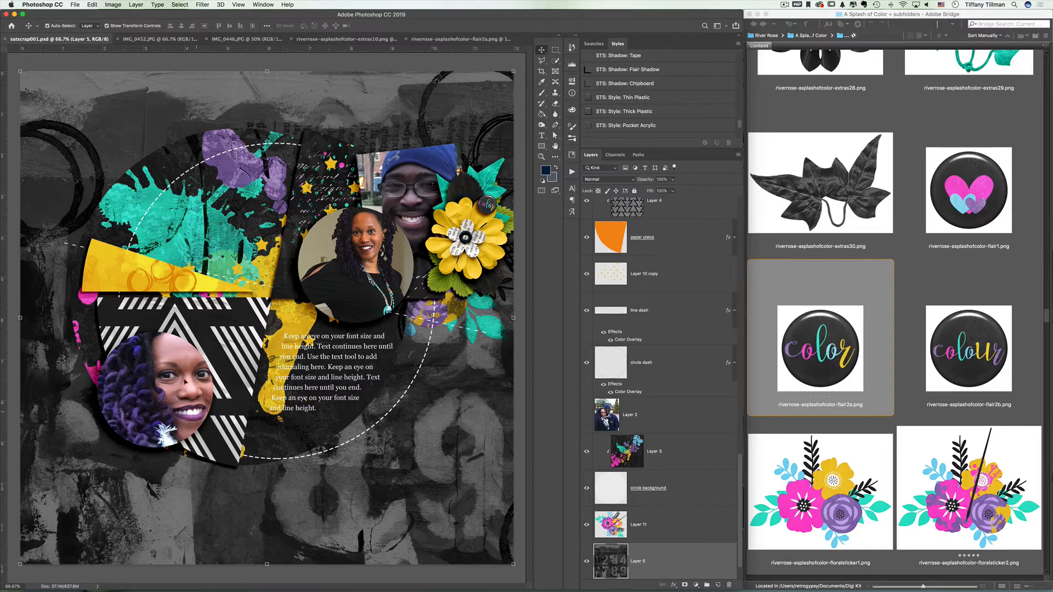
# - Switch to Bridge, browse the kit elements, and open the purple butterfly riverrose-asplashofcolor-butterfly4.png
pyautogui.click(855, 367)
pyautogui.scroll(-10, 856, 367)
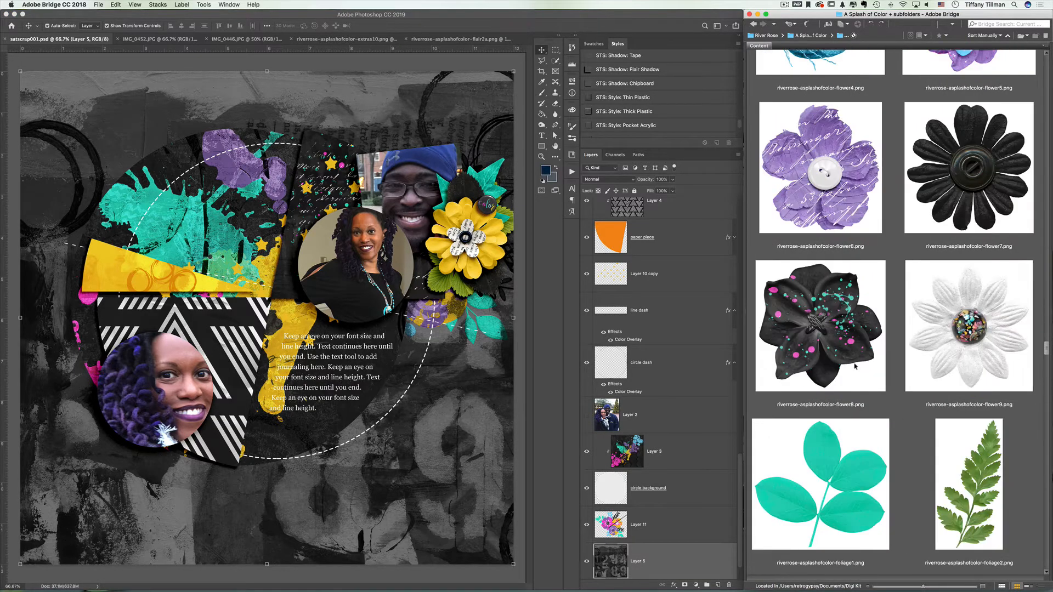
pyautogui.scroll(-15, 855, 367)
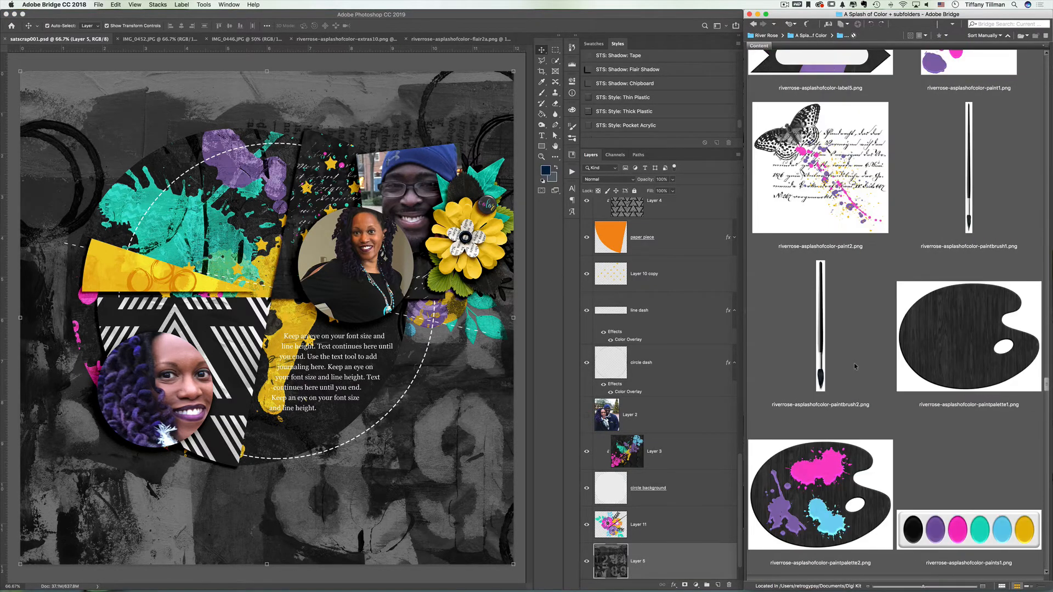
pyautogui.scroll(15, 854, 365)
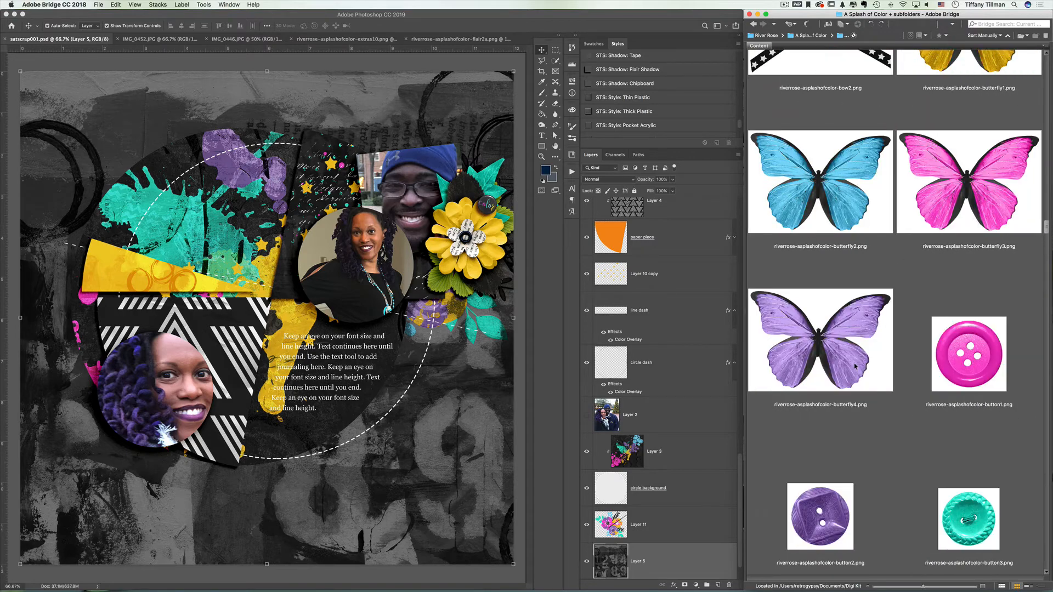
pyautogui.scroll(2, 855, 366)
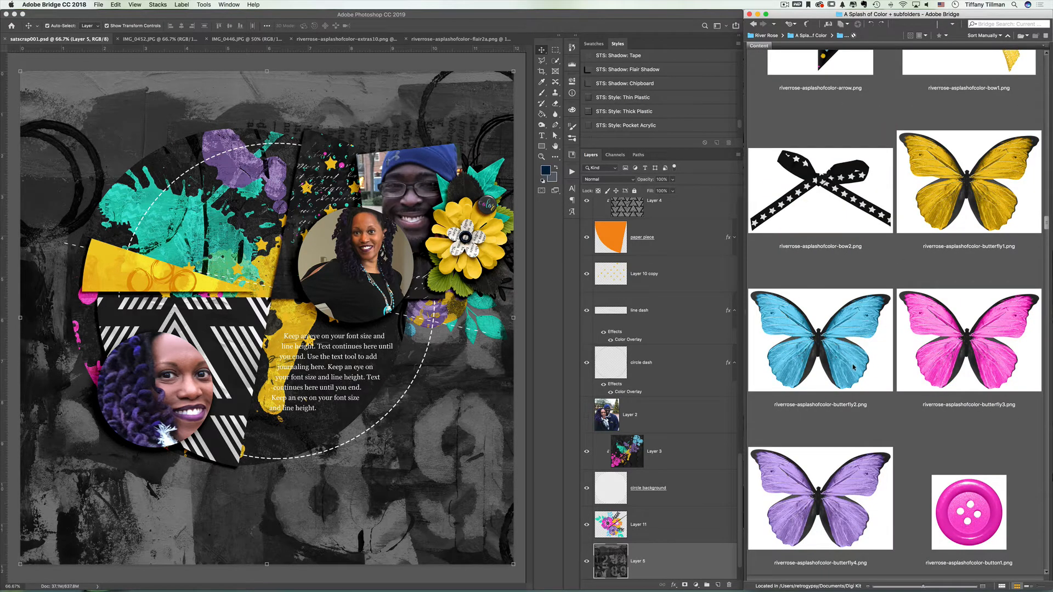
pyautogui.doubleClick(862, 513)
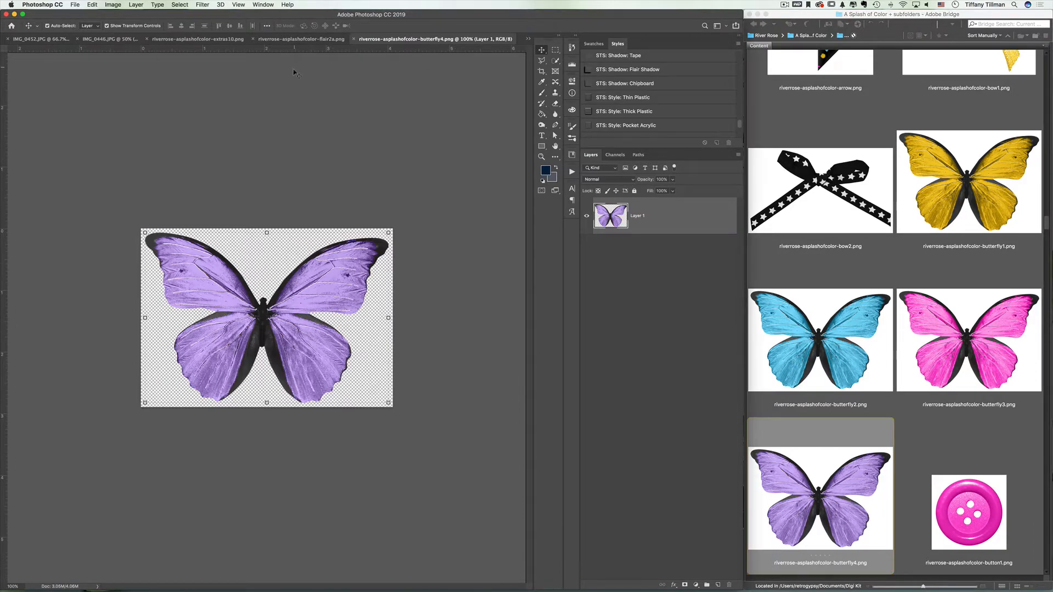
# - Close the flair2a and extras10 documents and bring the butterfly into the scrapbook page, layered between the color button and the yellow flower
pyautogui.click(253, 39)
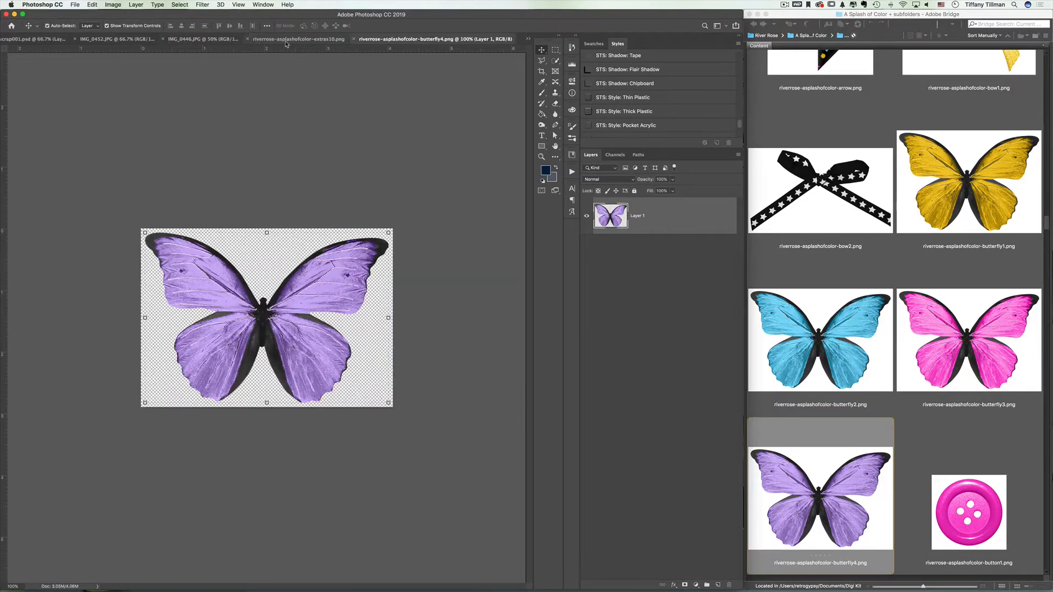
pyautogui.click(303, 39)
pyautogui.press('super+w')
pyautogui.moveTo(318, 244); pyautogui.dragTo(88, 49)
pyautogui.moveTo(481, 226); pyautogui.dragTo(476, 236)
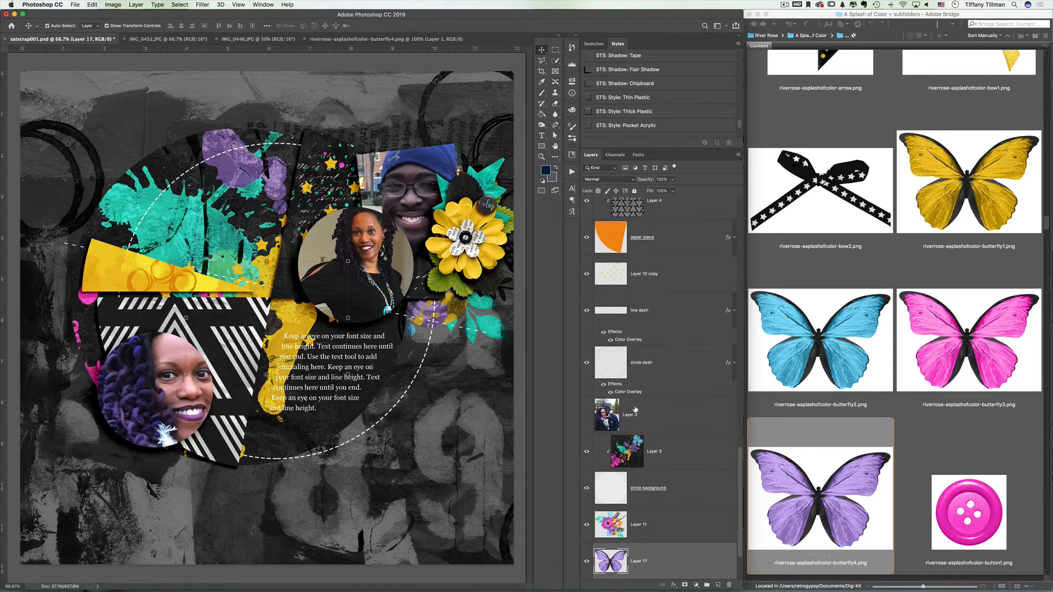
pyautogui.moveTo(668, 578); pyautogui.dragTo(633, 288)
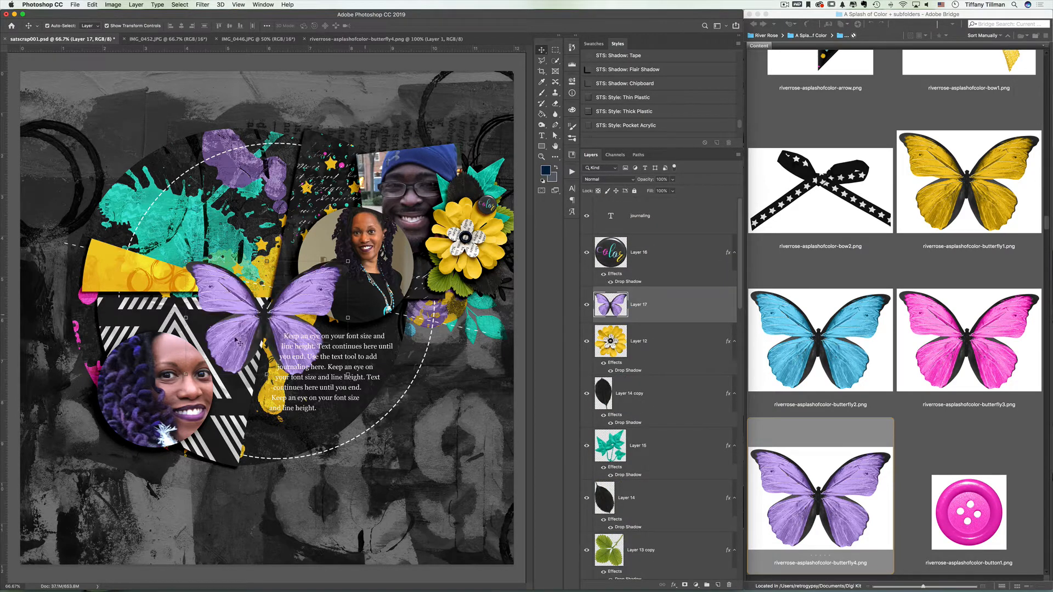
# - Scale the butterfly to about 61%, tilt it counterclockwise, and apply the Paper (popped) Shadow - Champions style
pyautogui.moveTo(186, 376); pyautogui.dragTo(251, 331)
pyautogui.moveTo(370, 319); pyautogui.dragTo(375, 305)
pyautogui.scroll(10, 633, 78)
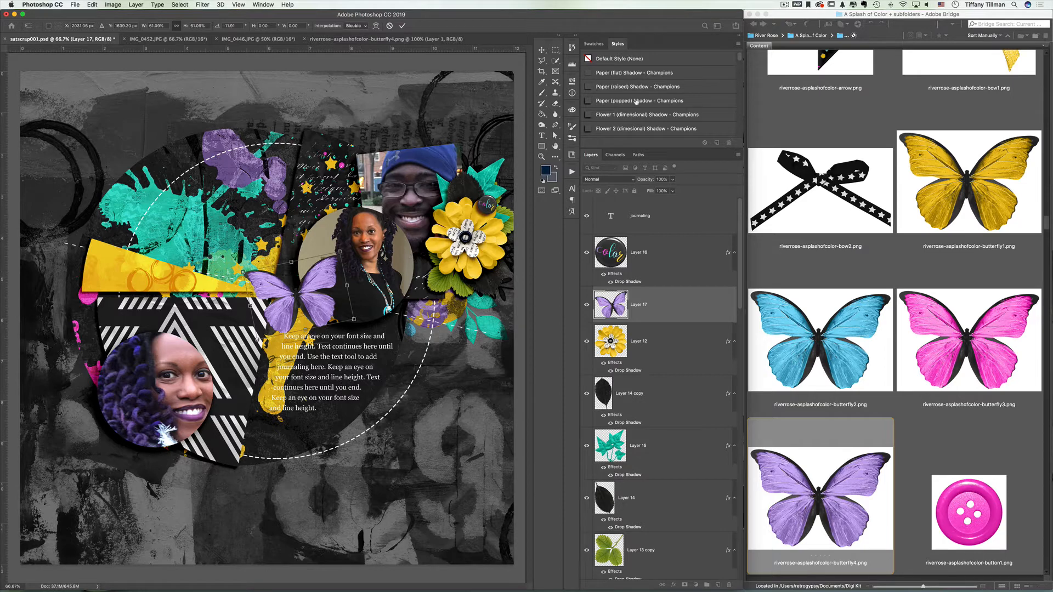
pyautogui.press('Return')
pyautogui.click(635, 100)
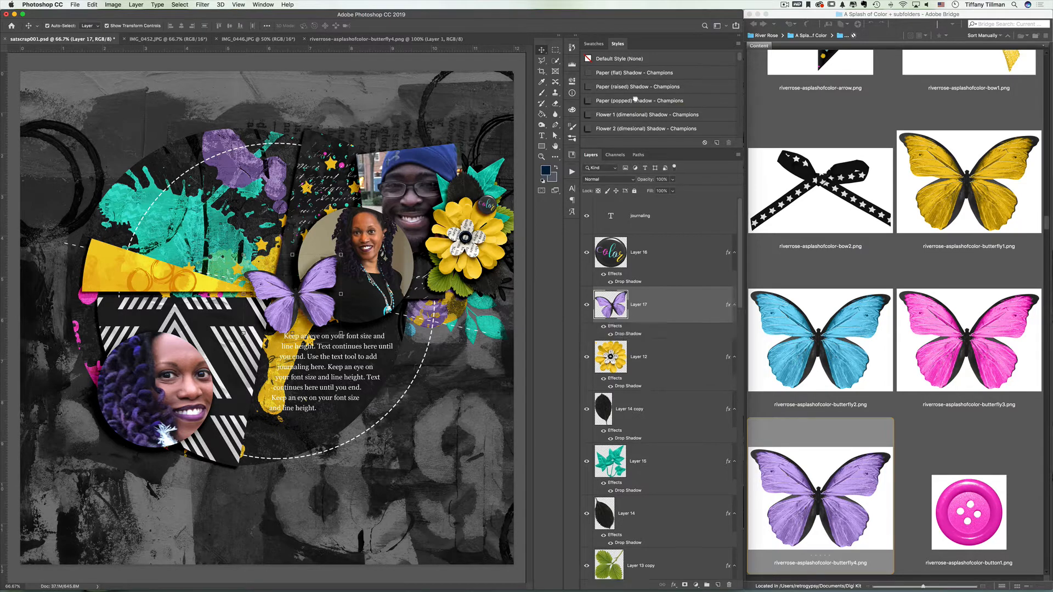
# - Place the butterfly over the yellow flower's lower-left petals, scaling it down further and rotating it to fit the cluster
pyautogui.moveTo(299, 329); pyautogui.dragTo(443, 279)
pyautogui.hotkey('ctrl', 't')
pyautogui.moveTo(509, 287); pyautogui.dragTo(468, 253)
pyautogui.press('Return')
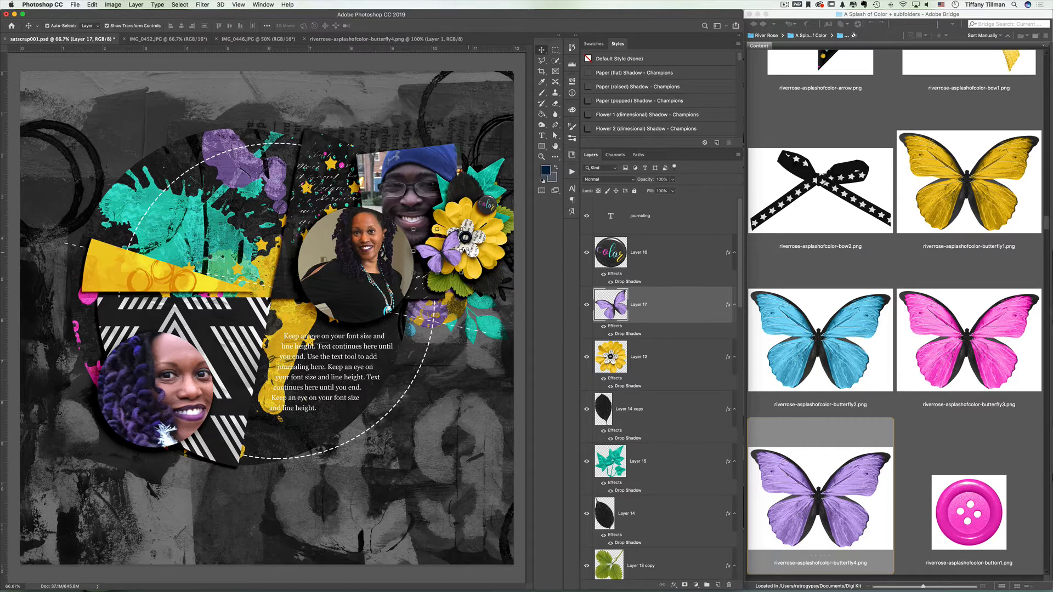
pyautogui.click(477, 393)
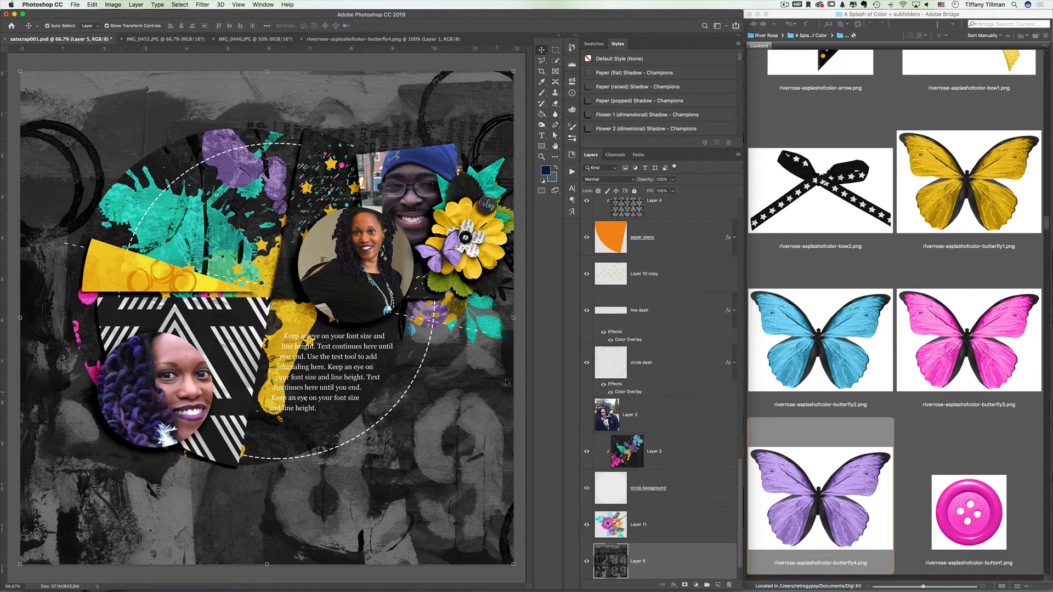
# - Scale the photo in the lower-left circle to about 93% and reposition it so the face sits within the frame
pyautogui.click(189, 394)
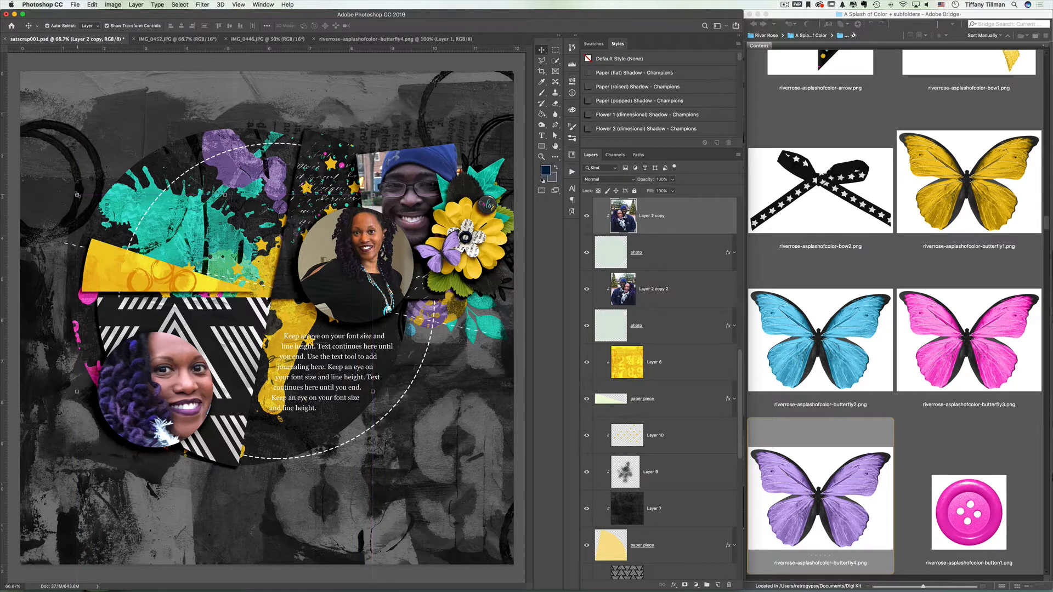
pyautogui.moveTo(78, 195); pyautogui.dragTo(98, 223)
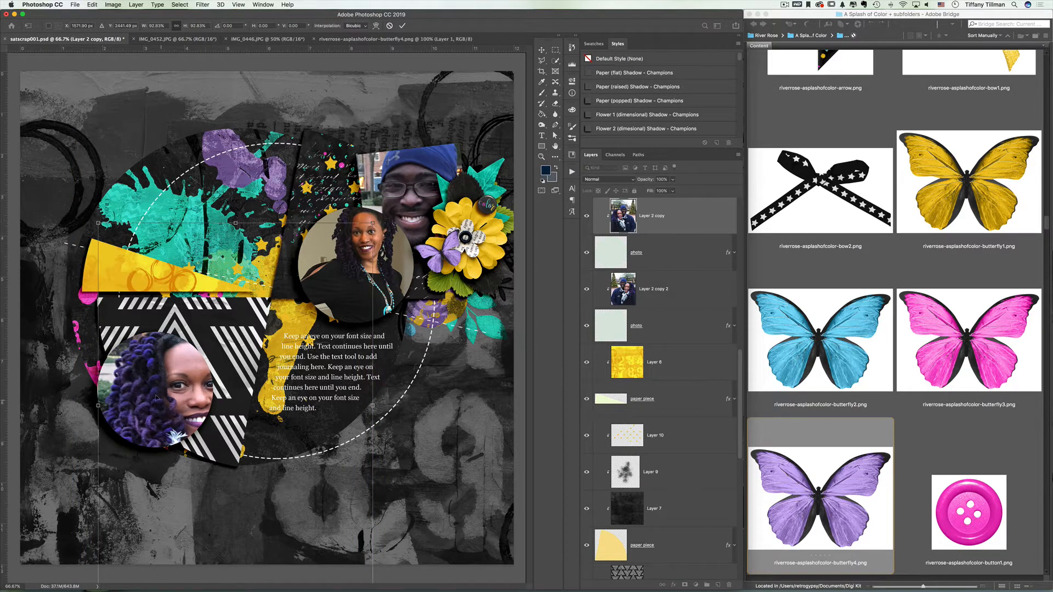
pyautogui.moveTo(157, 397)
pyautogui.mouseDown()
pyautogui.moveTo(144, 386)
pyautogui.moveTo(149, 393)
pyautogui.mouseUp()
pyautogui.press('Return')
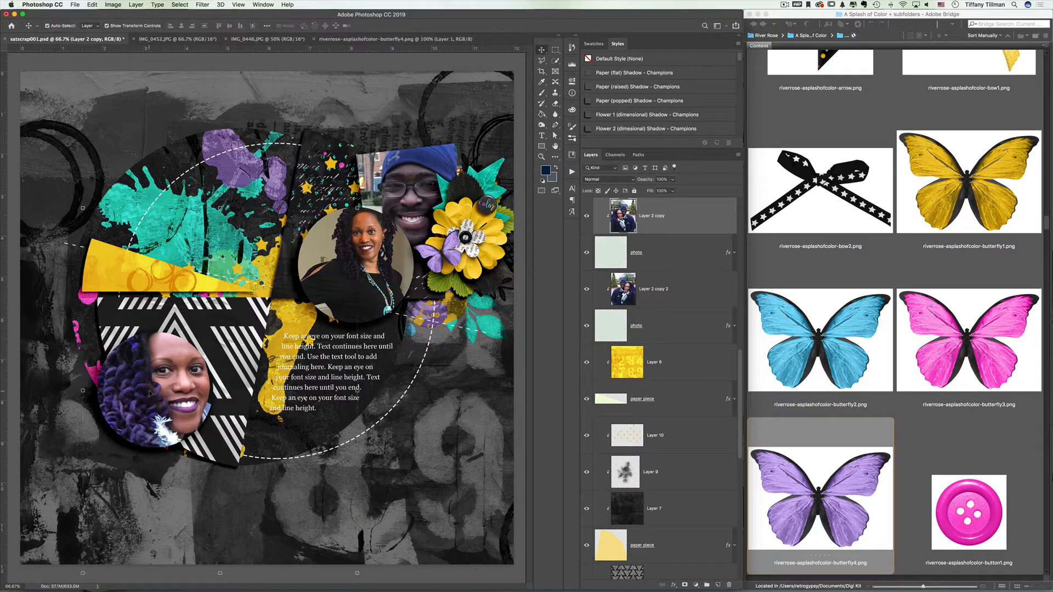
pyautogui.click(436, 433)
# - Switch to Bridge, find the wordart3 color script in the A Splash of Color kit and open it in Photoshop
pyautogui.click(815, 378)
pyautogui.scroll(10, 815, 407)
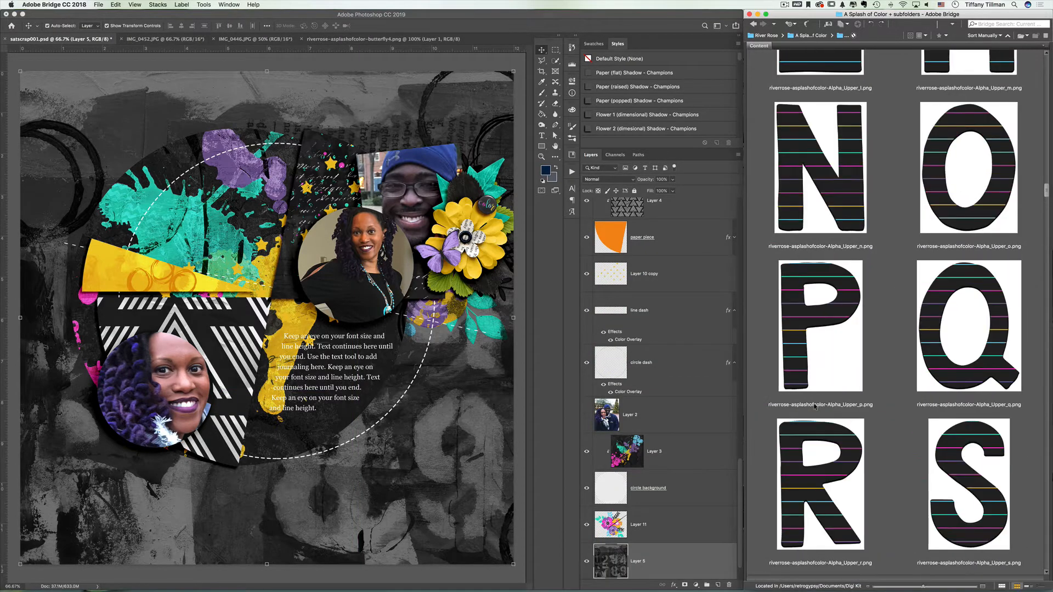
pyautogui.scroll(-15, 816, 406)
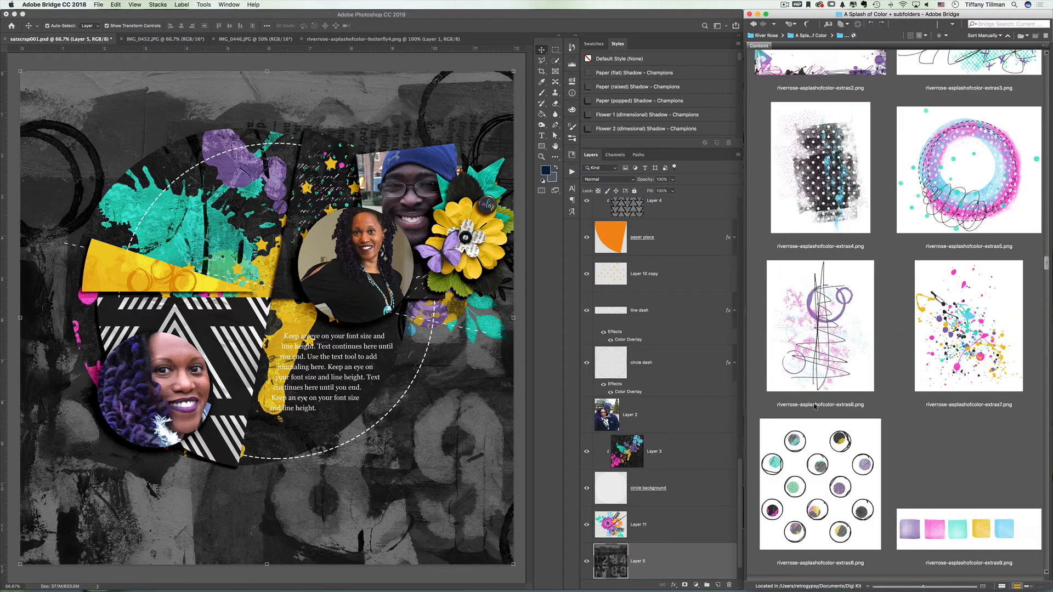
pyautogui.scroll(-10, 815, 406)
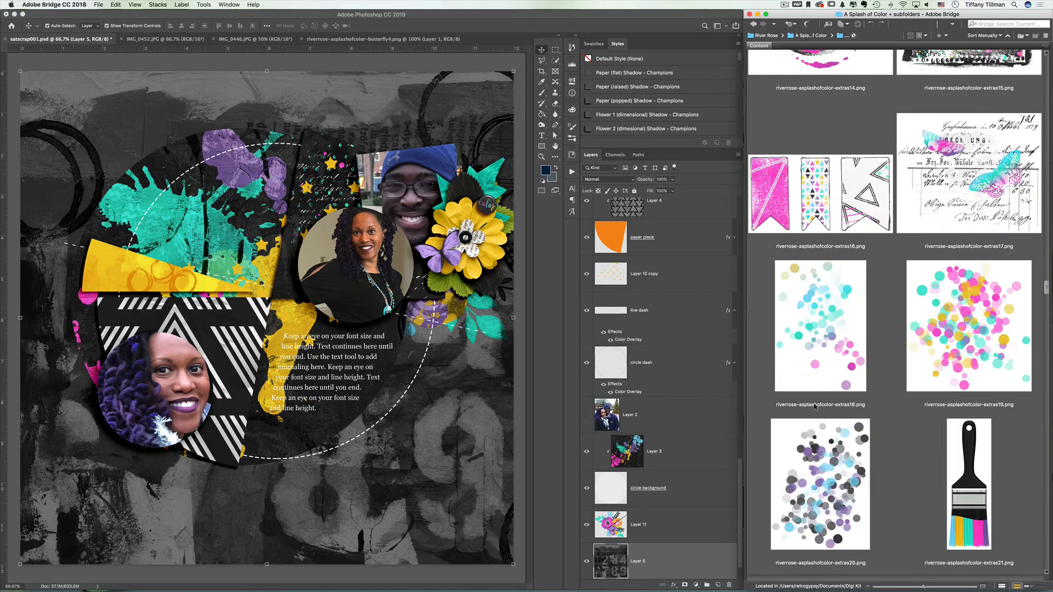
pyautogui.scroll(-8, 815, 406)
pyautogui.scroll(-3, 816, 407)
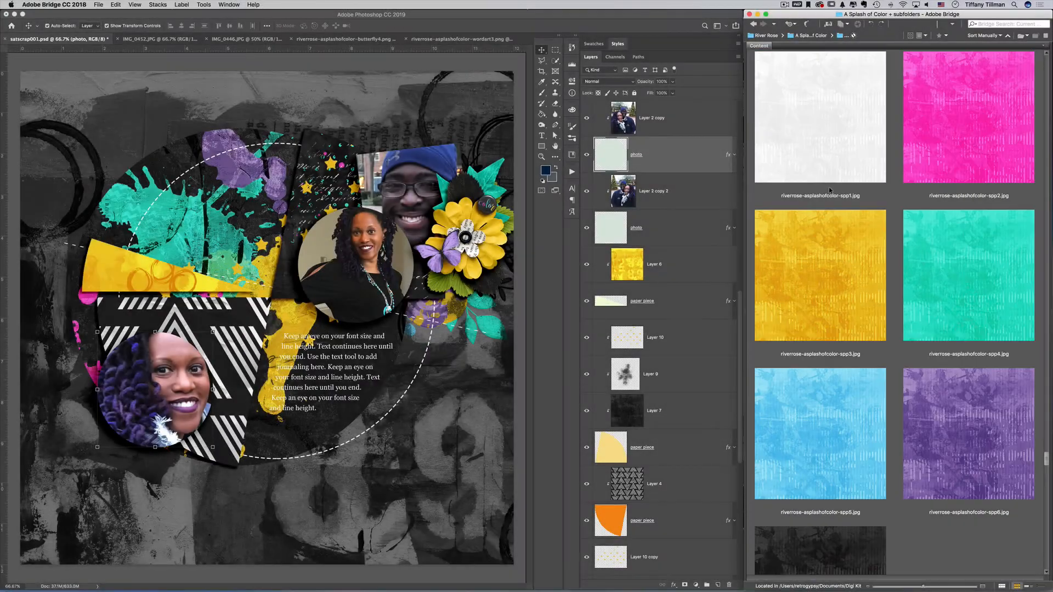
# - Browse the kit's elements in Bridge and open the black layered flower, extras28, in Photoshop
pyautogui.scroll(15, 829, 190)
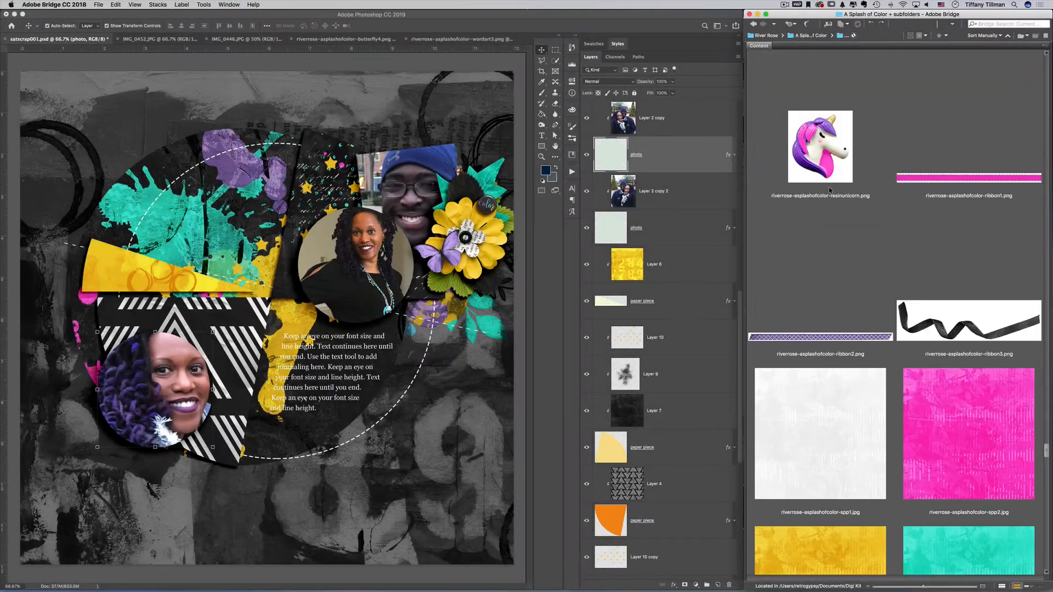
pyautogui.scroll(6, 829, 191)
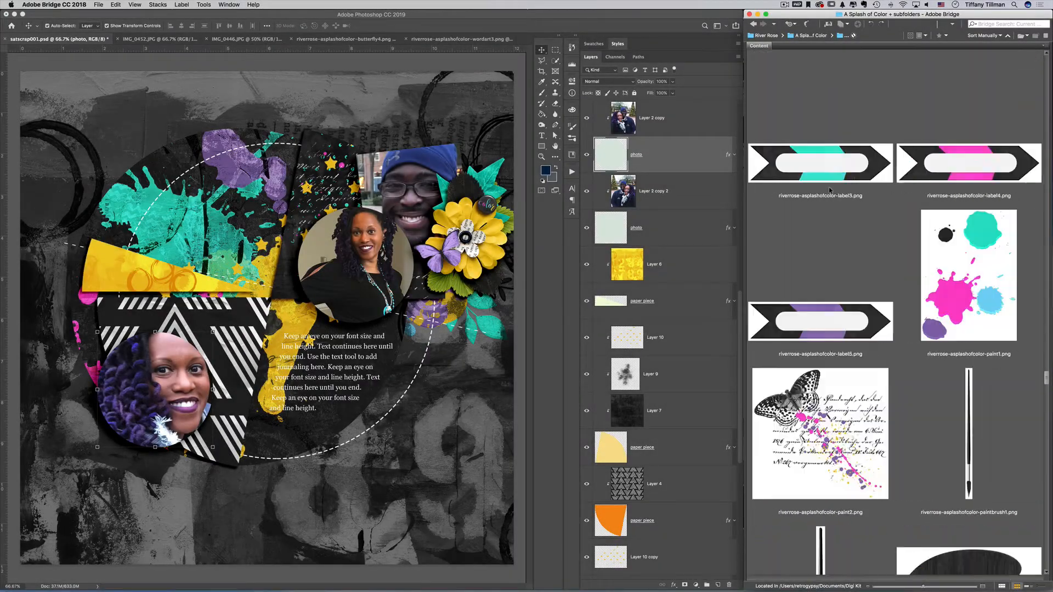
pyautogui.scroll(10, 830, 191)
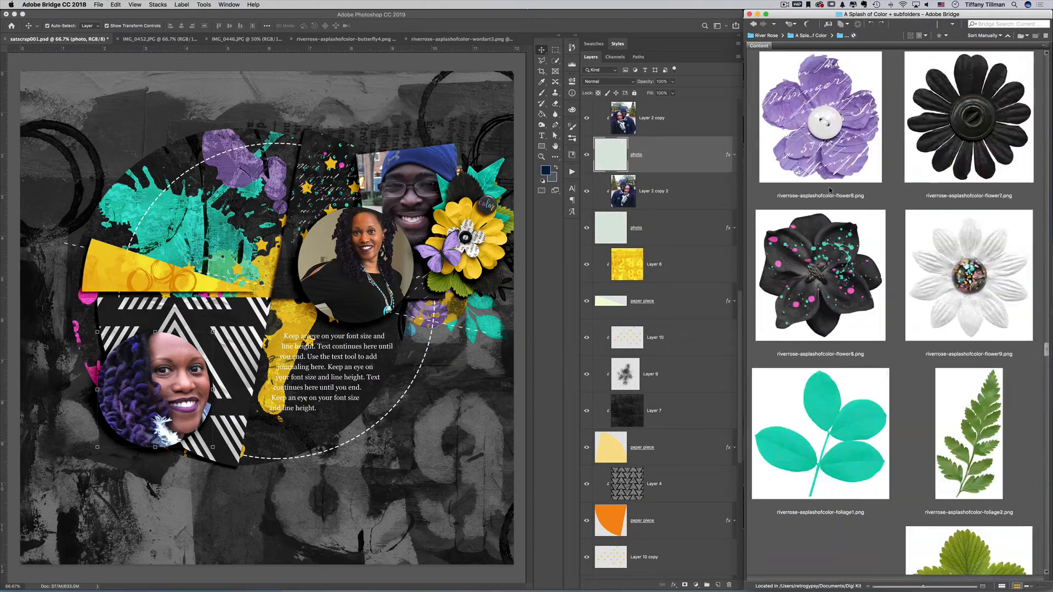
pyautogui.scroll(8, 830, 190)
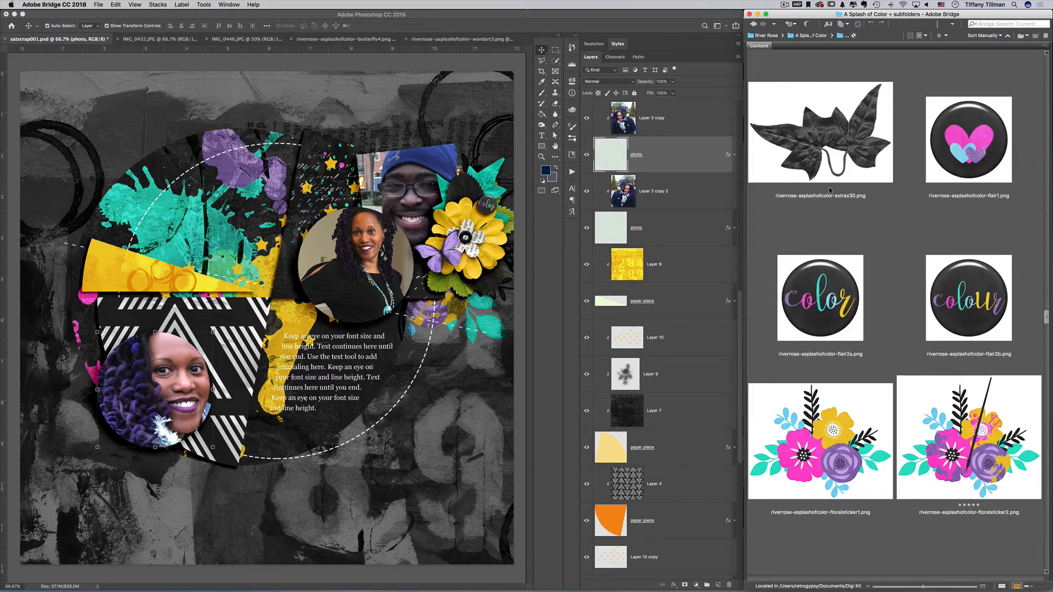
pyautogui.scroll(-4, 830, 190)
pyautogui.scroll(3, 829, 191)
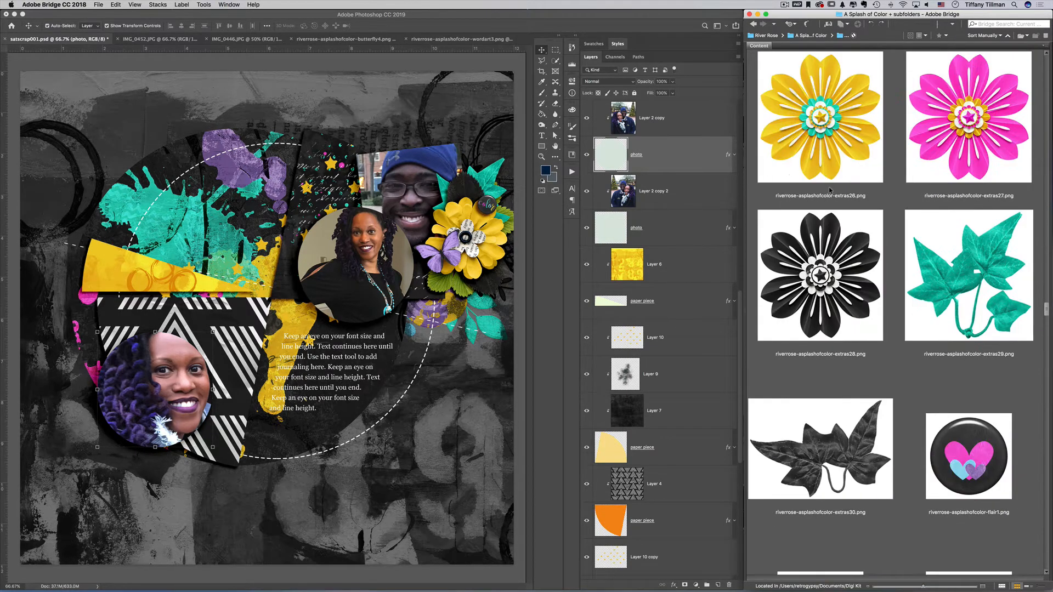
pyautogui.scroll(-8, 830, 190)
pyautogui.scroll(-6, 829, 190)
pyautogui.scroll(6, 829, 190)
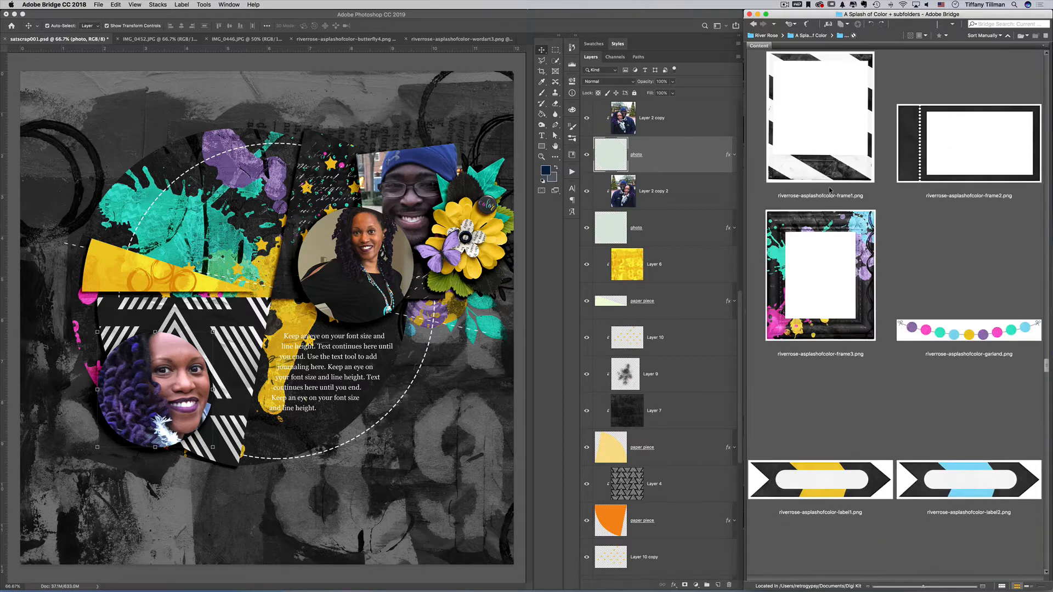
pyautogui.scroll(10, 829, 190)
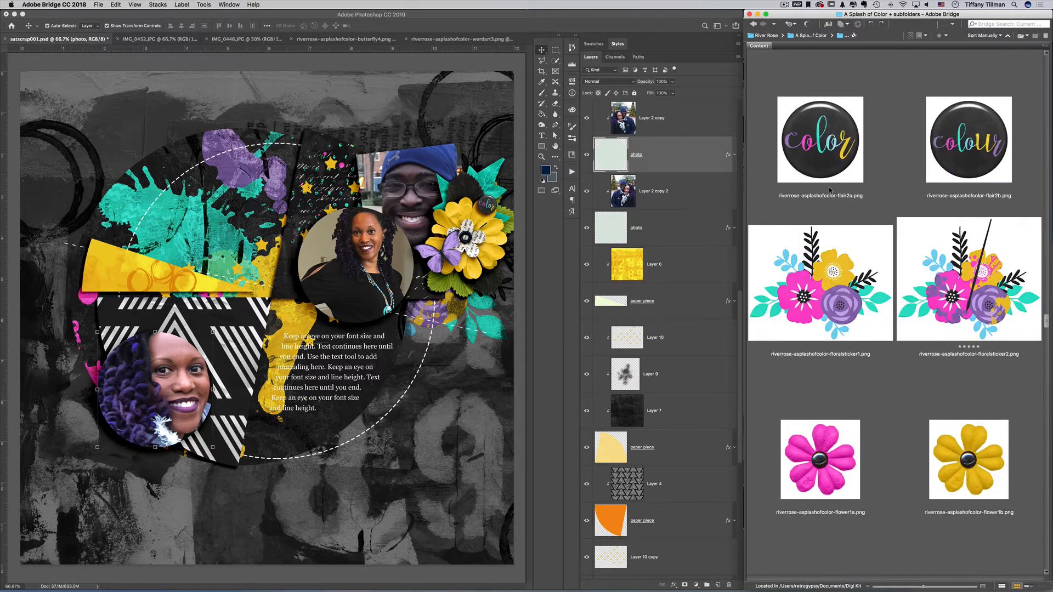
pyautogui.click(860, 451)
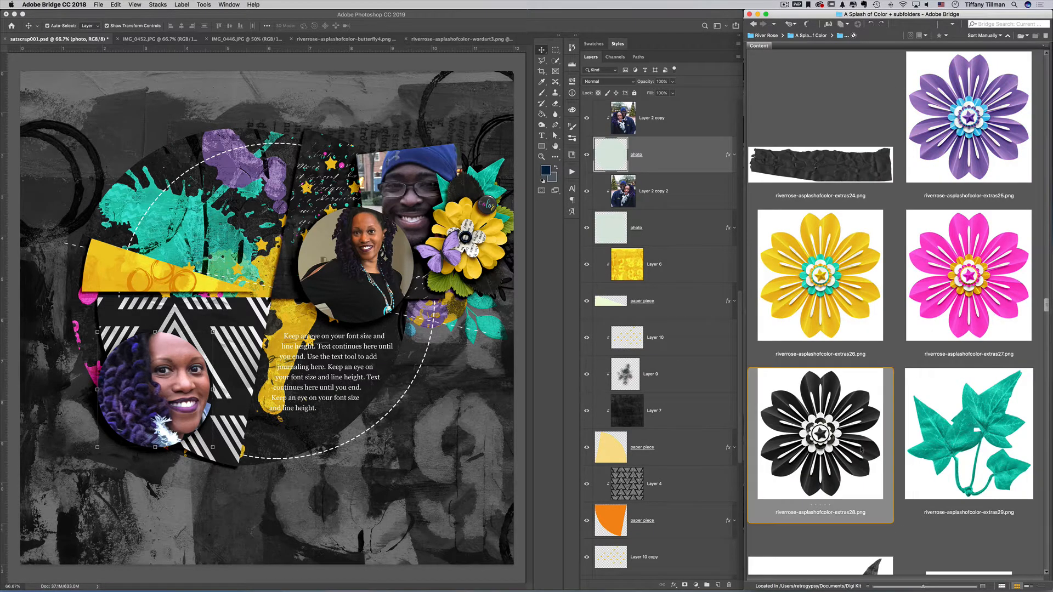
pyautogui.scroll(3, 835, 376)
pyautogui.scroll(-3, 836, 377)
pyautogui.doubleClick(829, 390)
# - Close the wordart3 document and bring the black flower to the scrapbook circle's left edge, layered directly above the yellow flower
pyautogui.click(305, 40)
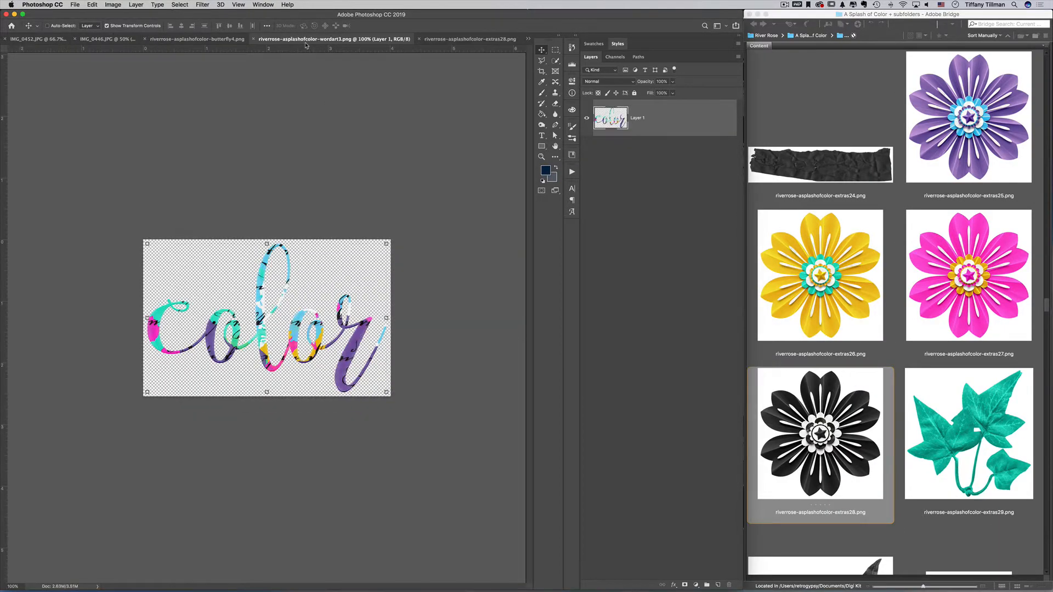
pyautogui.press('super+w')
pyautogui.moveTo(278, 323); pyautogui.dragTo(178, 274)
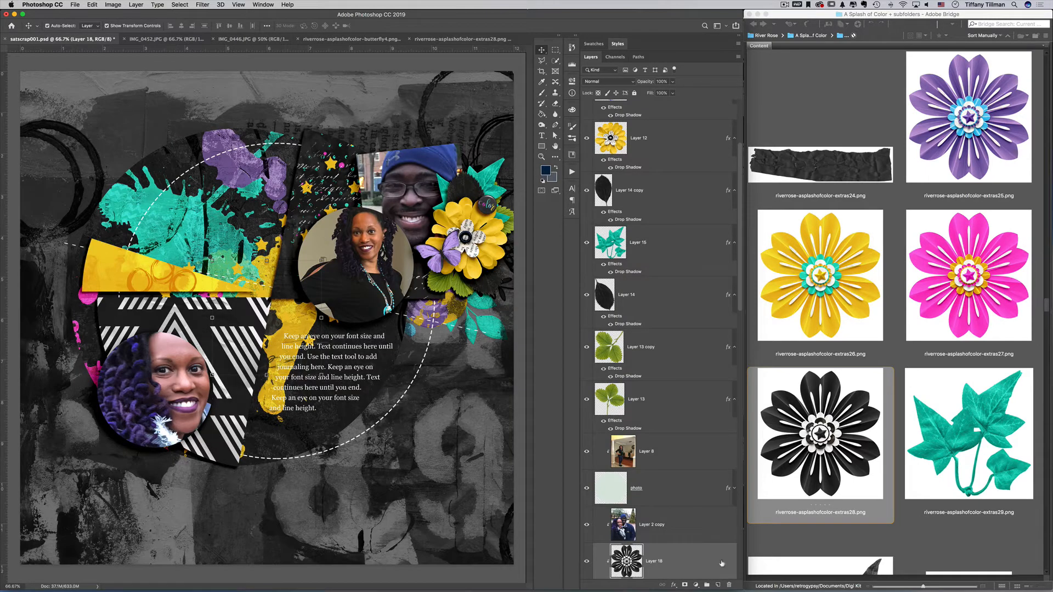
pyautogui.moveTo(709, 569); pyautogui.dragTo(668, 243)
pyautogui.moveTo(296, 317); pyautogui.dragTo(94, 239)
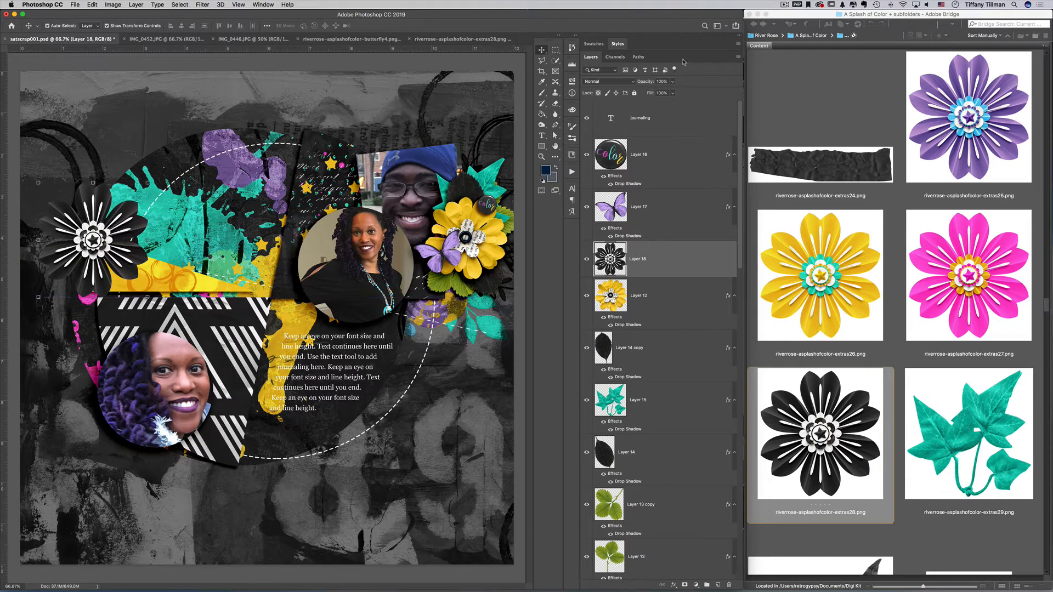
# - Apply the Flower 2 (dimesional) Shadow - Champions style to the black flower and nudge it slightly downward
pyautogui.click(617, 43)
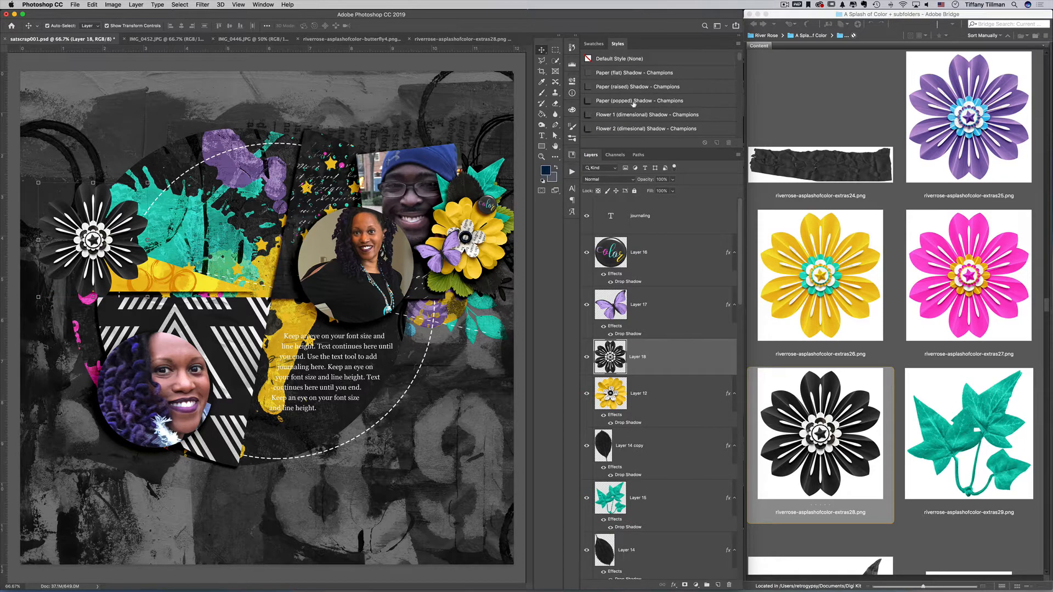
pyautogui.click(634, 128)
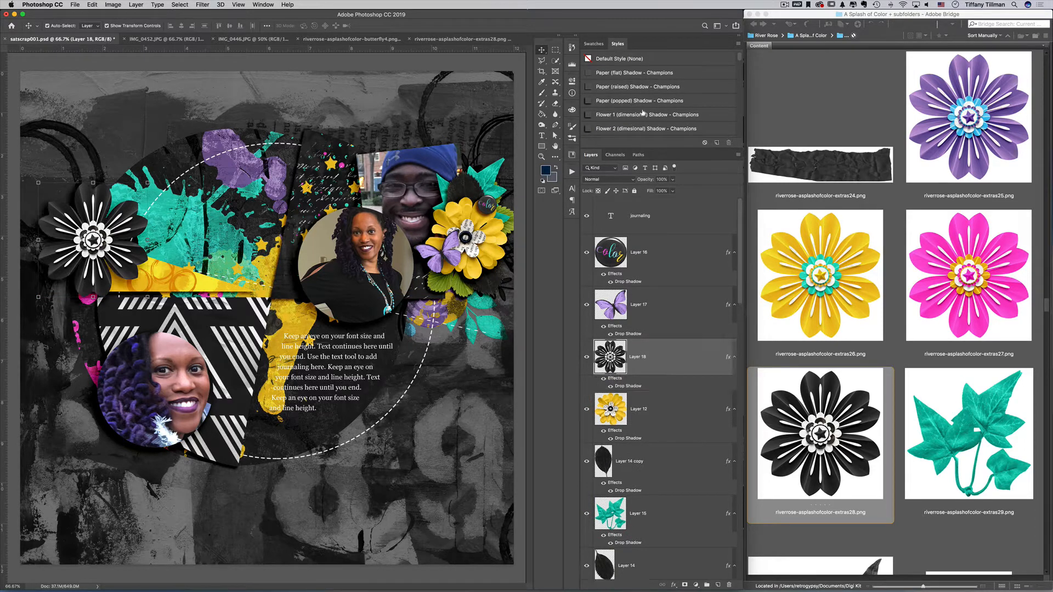
pyautogui.moveTo(118, 261)
pyautogui.mouseDown()
pyautogui.moveTo(125, 270)
pyautogui.moveTo(117, 262)
pyautogui.mouseUp()
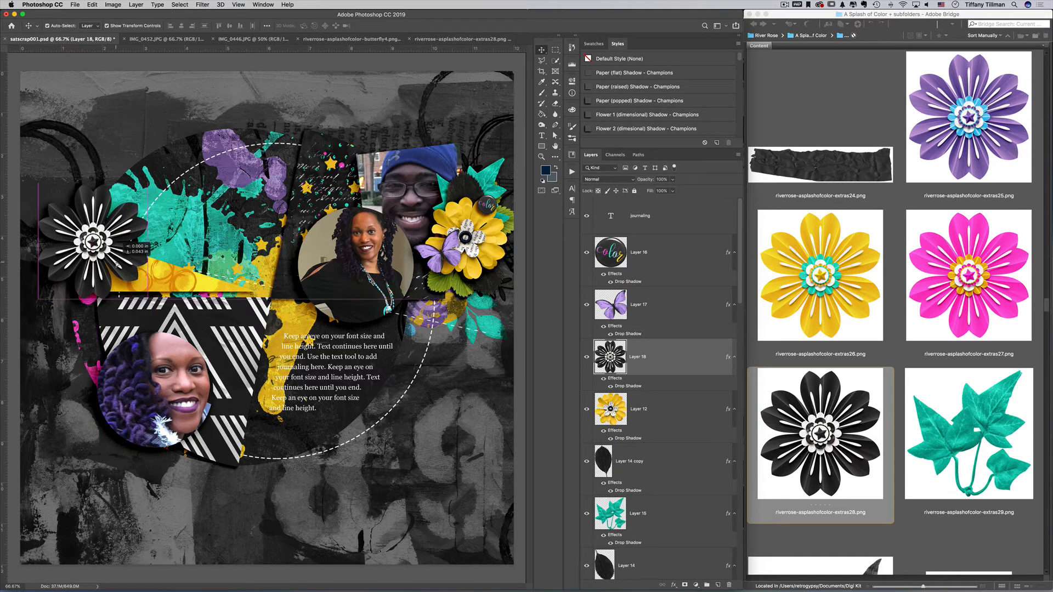
# - Add the title text "Wild" above the upper-left papers and enlarge it to about 113 pt
pyautogui.press('t')
pyautogui.click(185, 127)
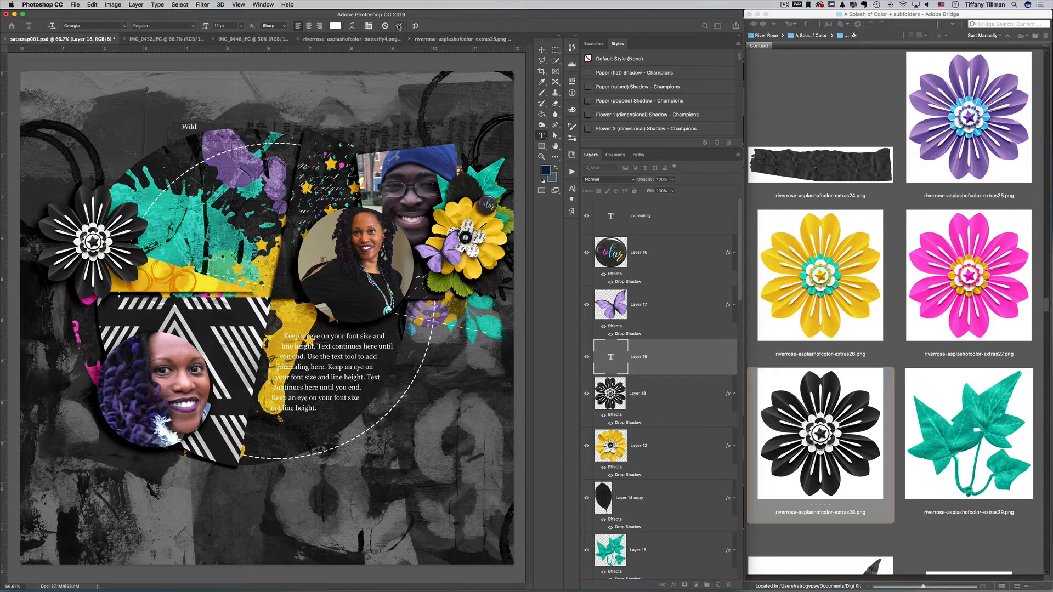
pyautogui.click(398, 26)
pyautogui.hotkey('ctrl', 't')
pyautogui.moveTo(199, 132); pyautogui.dragTo(303, 232)
pyautogui.press('Return')
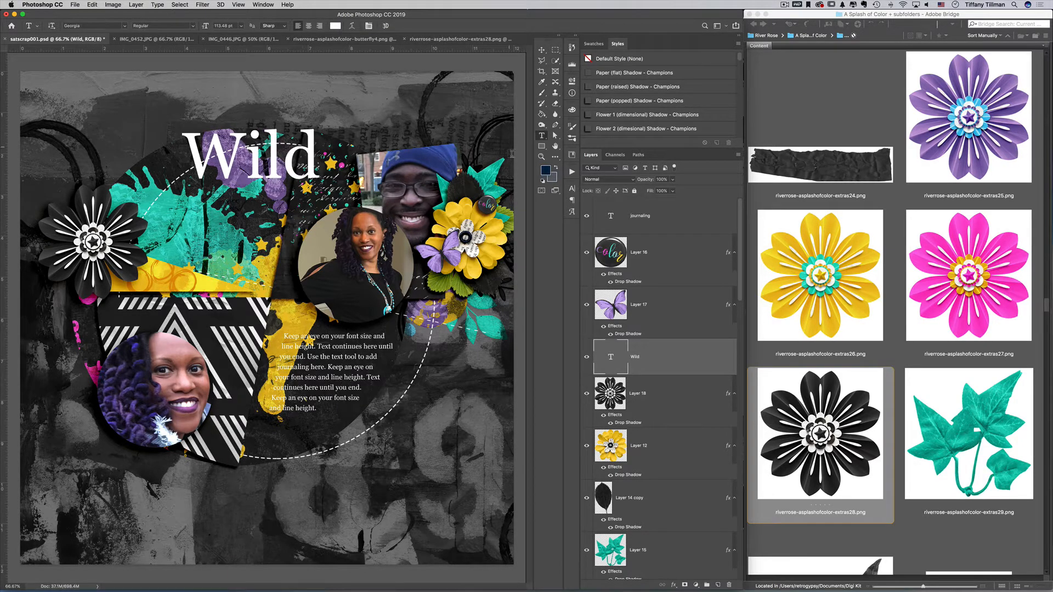
# - Change the Wild title's font to the bold brush script offered directly after Georgia
pyautogui.click(571, 189)
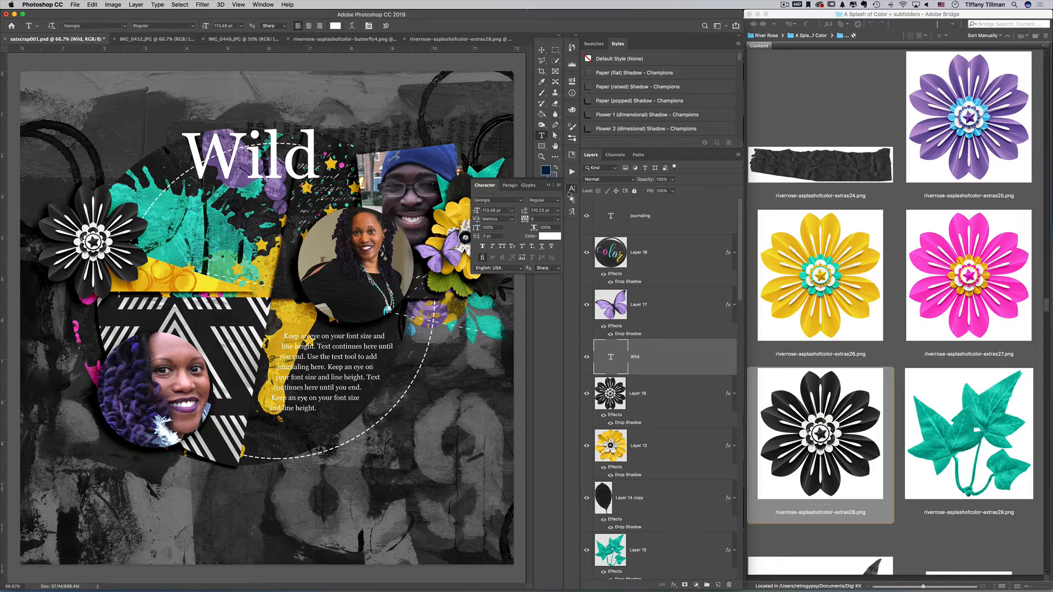
pyautogui.click(521, 200)
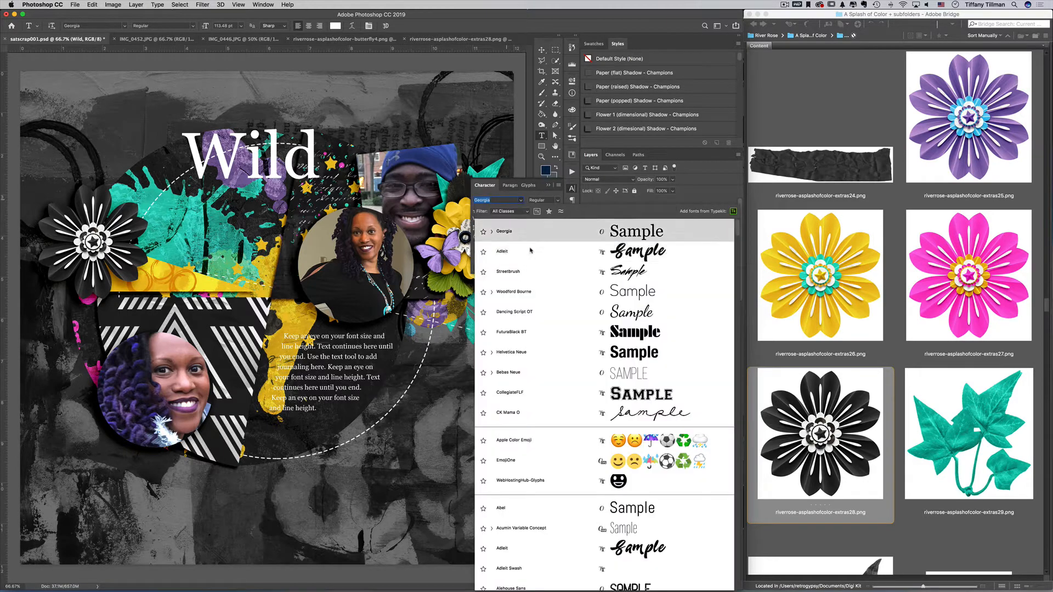
pyautogui.click(552, 237)
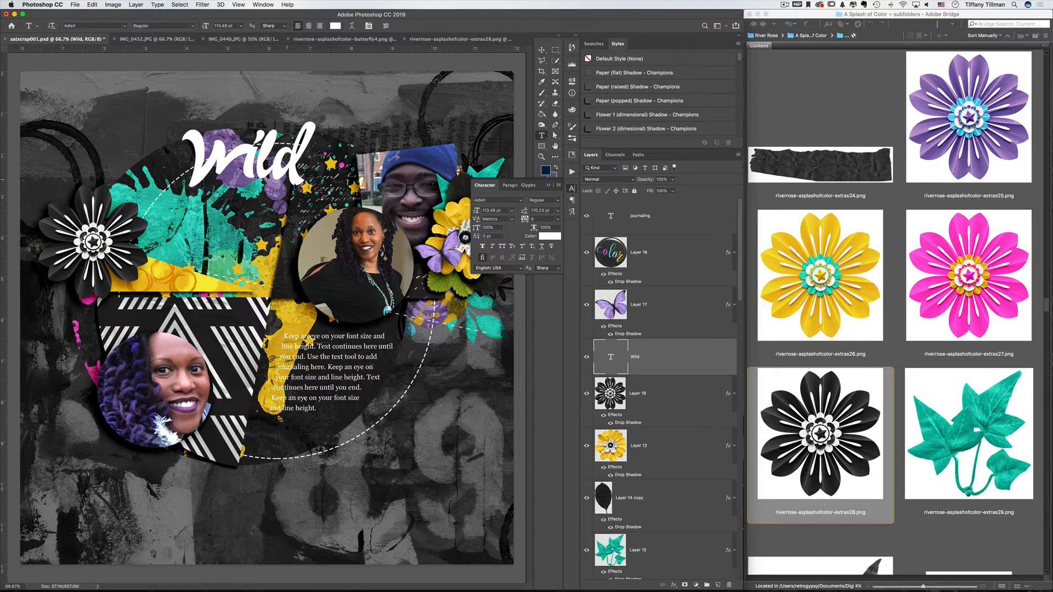
# - Enlarge the Wild title to about 161 pt and move it over the teal paint splash beside the black flower
pyautogui.press('super+t')
pyautogui.moveTo(316, 211); pyautogui.dragTo(384, 249)
pyautogui.press('Return')
pyautogui.press('v')
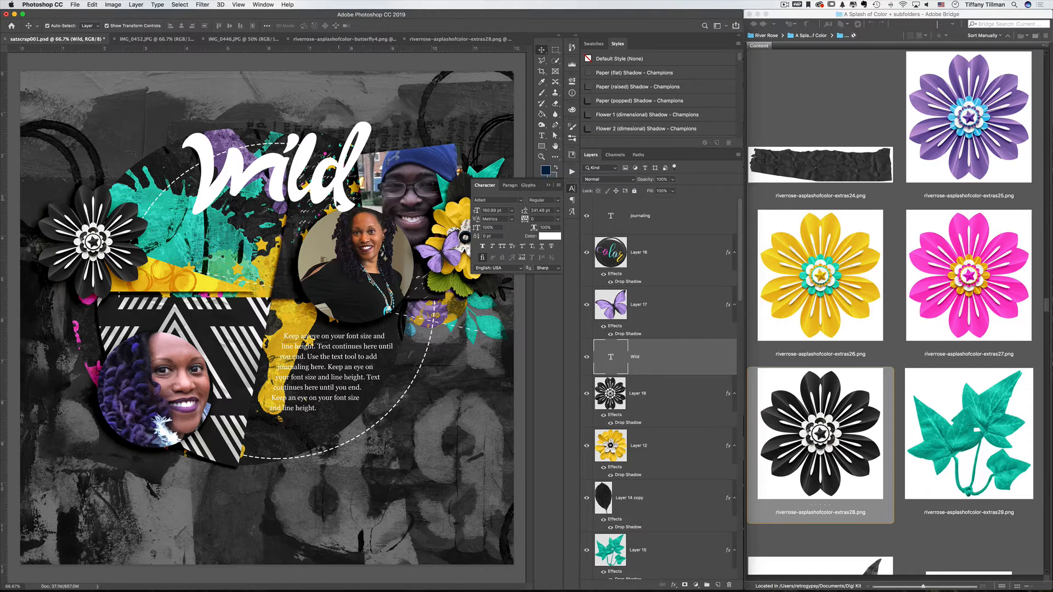
pyautogui.moveTo(338, 200); pyautogui.dragTo(286, 222)
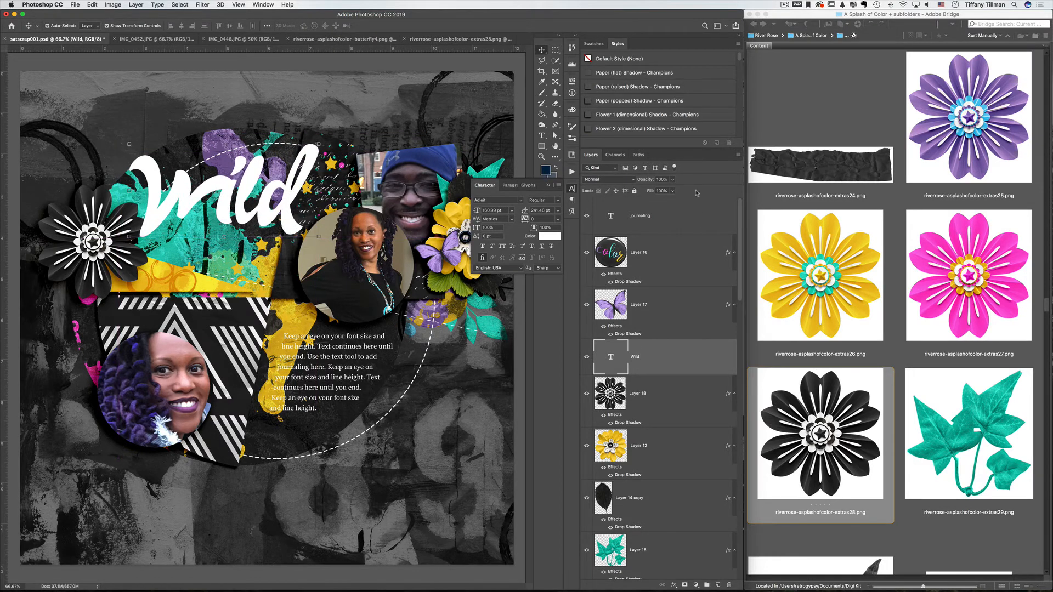
# - Layer the Wild title beneath the black flower, apply the Paper (raised) Shadow - Champions style, and tuck it closer to the flower
pyautogui.moveTo(675, 357); pyautogui.dragTo(680, 431)
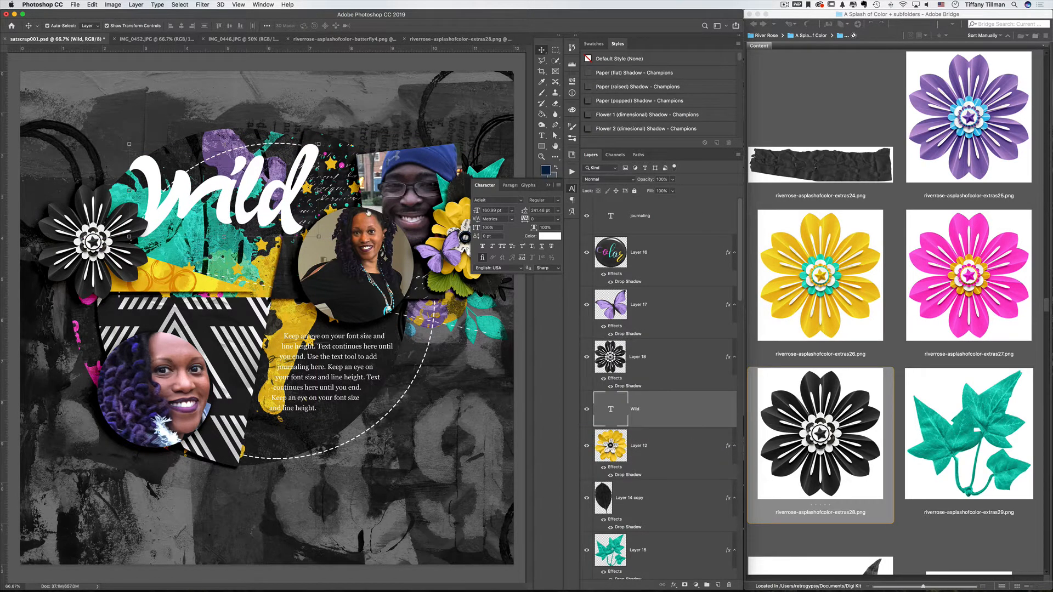
pyautogui.click(641, 101)
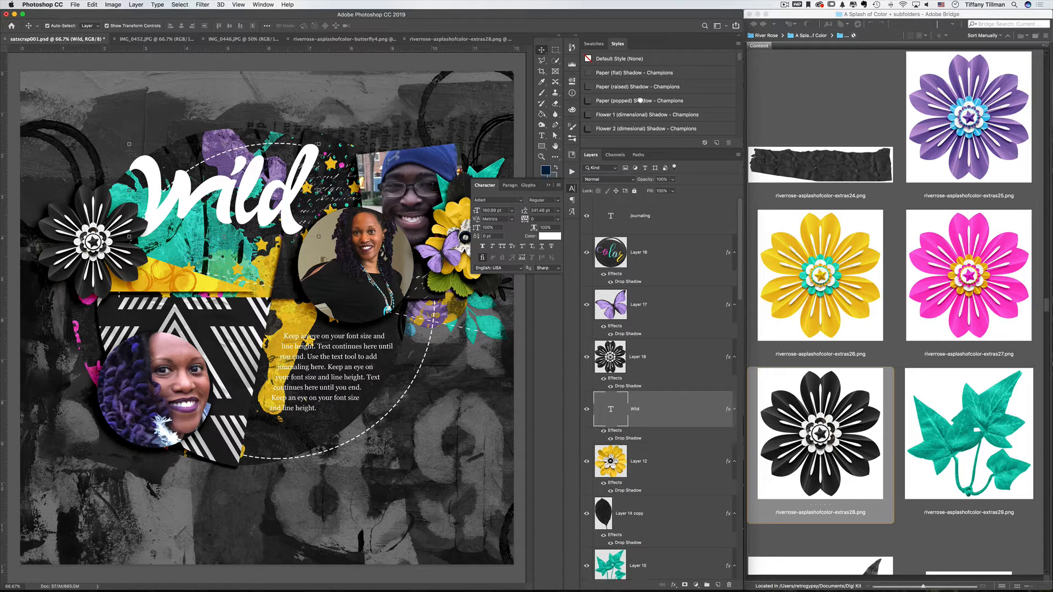
pyautogui.click(640, 88)
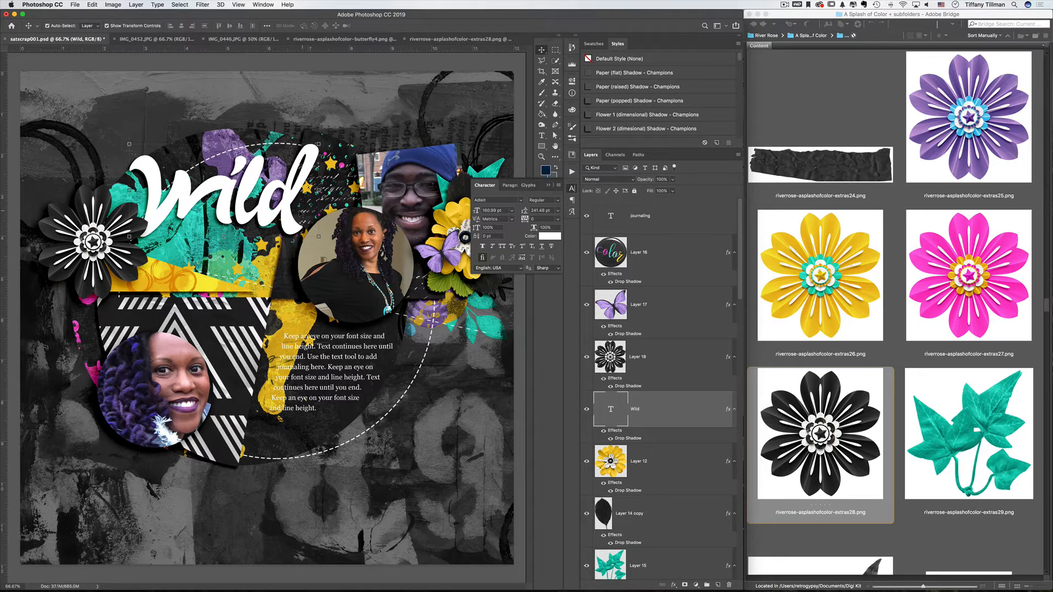
pyautogui.moveTo(285, 220); pyautogui.dragTo(274, 214)
# - Find the white numbered paper, riverrose-asplashofcolorPP2-pp15.jpg, in Bridge and open it in Photoshop
pyautogui.click(877, 347)
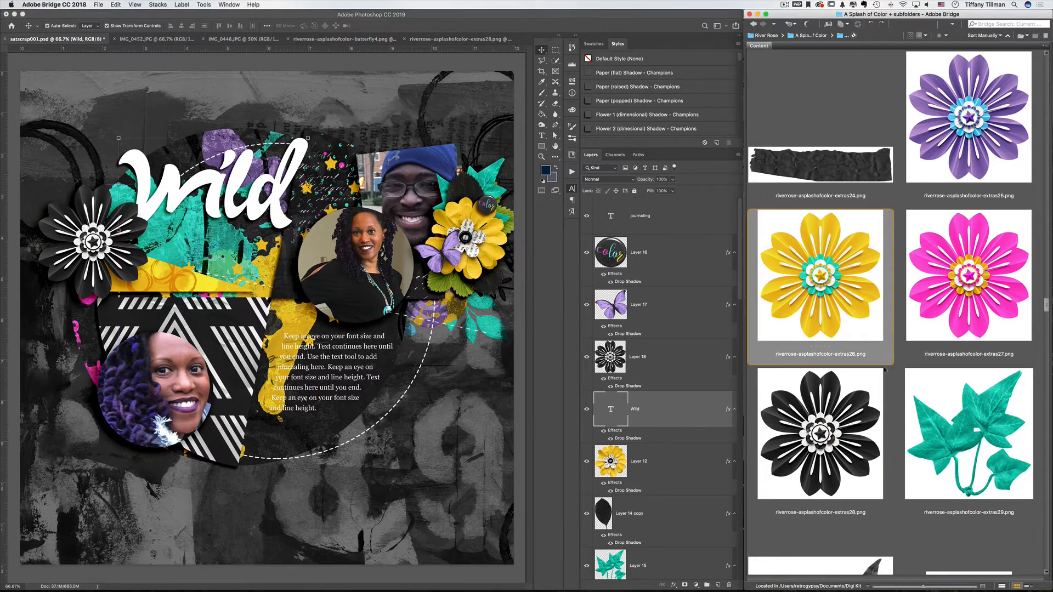
pyautogui.scroll(-5, 875, 378)
pyautogui.scroll(-20, 874, 376)
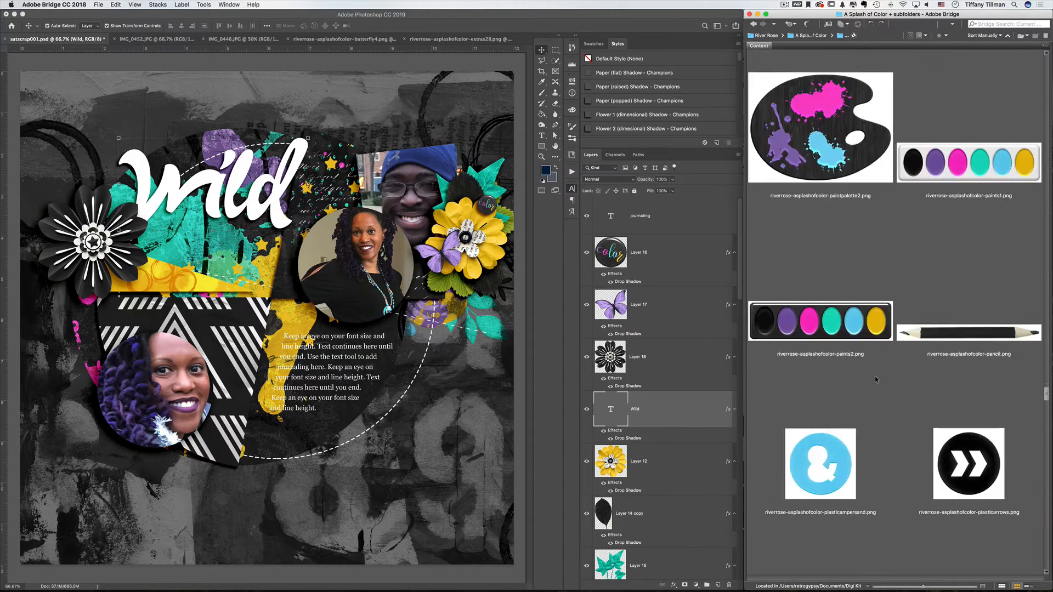
pyautogui.scroll(-6, 874, 377)
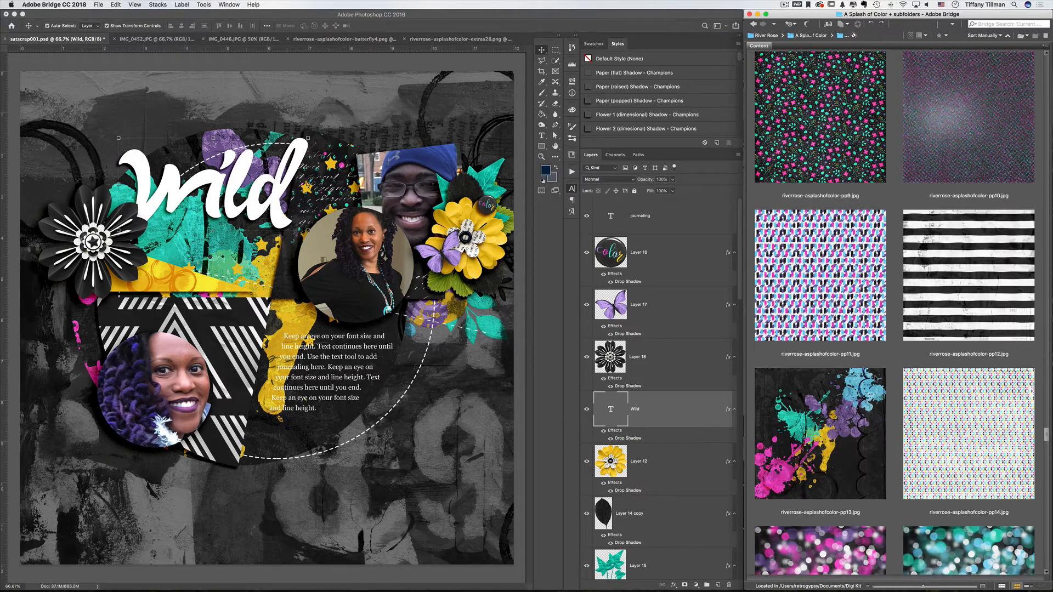
pyautogui.scroll(-15, 876, 378)
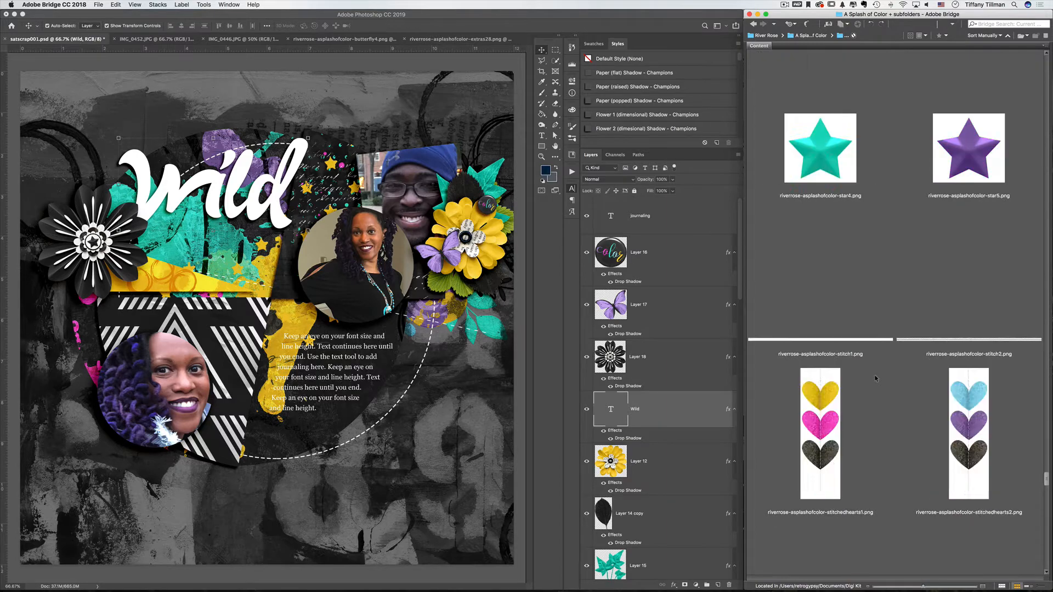
pyautogui.scroll(-15, 876, 378)
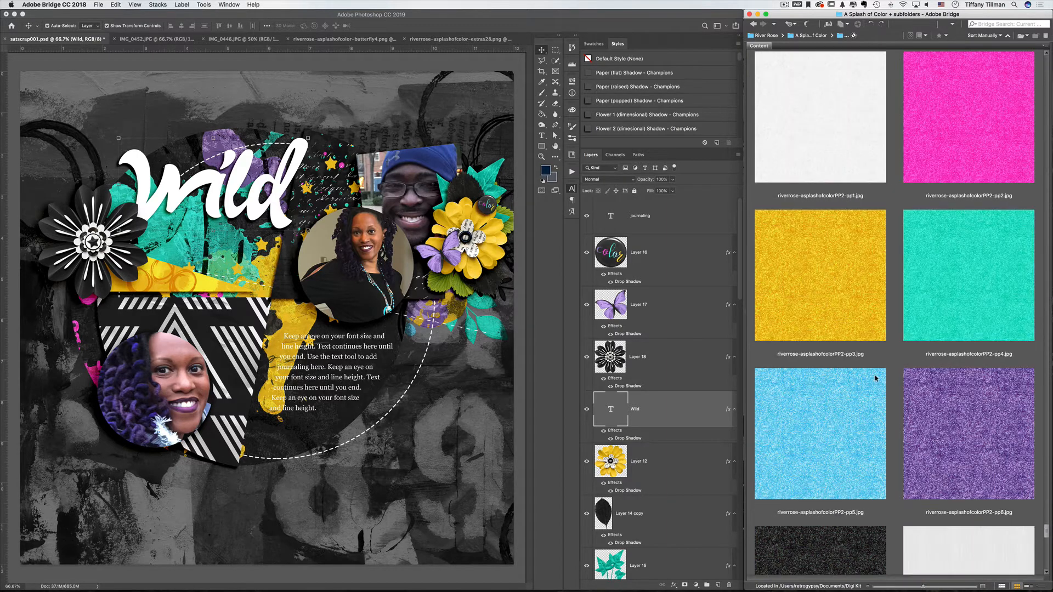
pyautogui.scroll(-12, 876, 378)
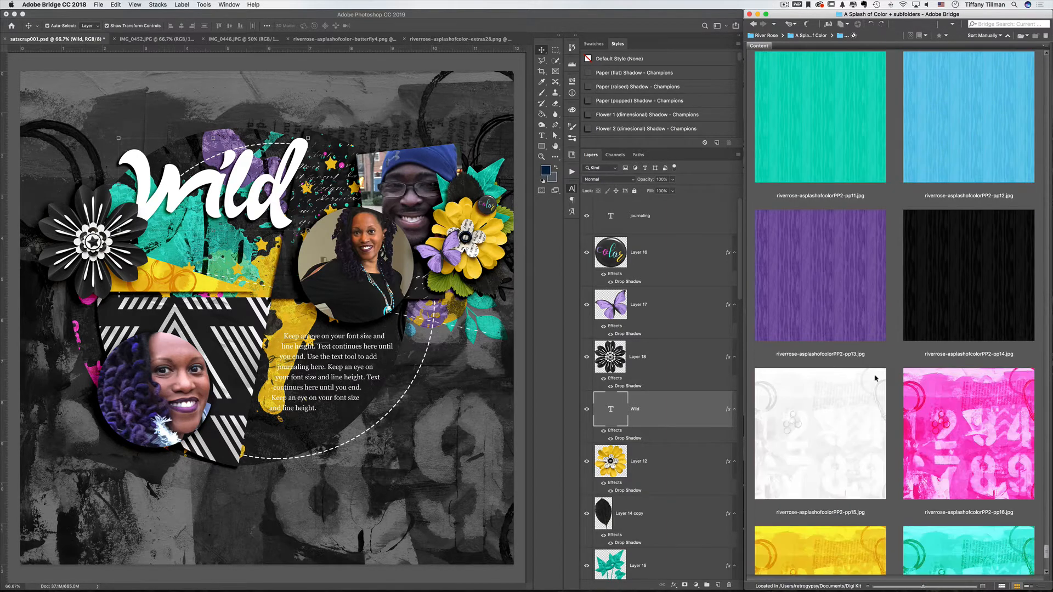
pyautogui.doubleClick(828, 325)
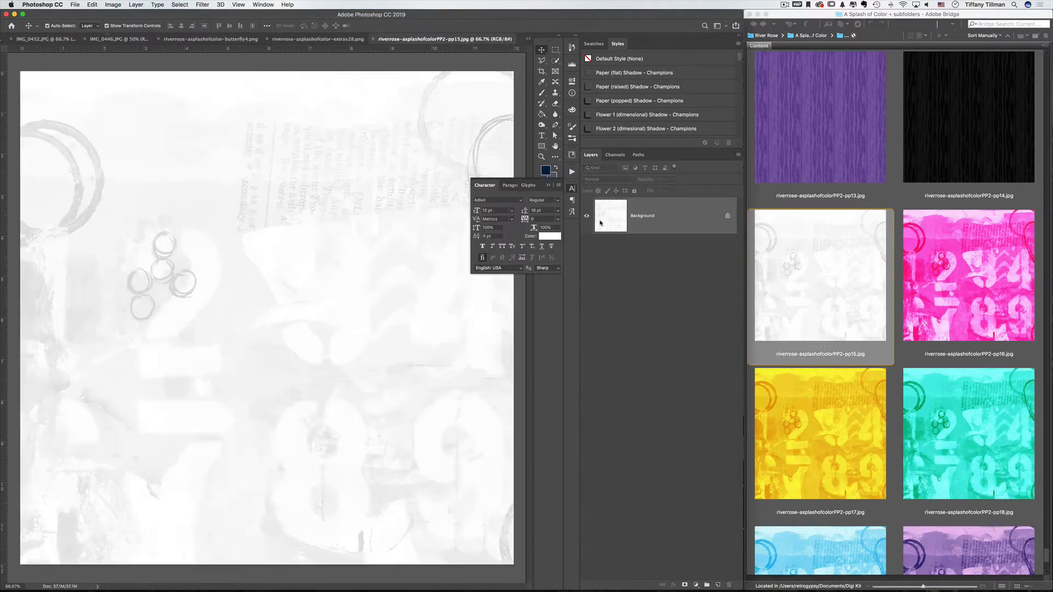
# - Bring the white numbered paper into the scrapbook page, clip it to the Wild title and lock its layer
pyautogui.click(345, 40)
pyautogui.press('super+w')
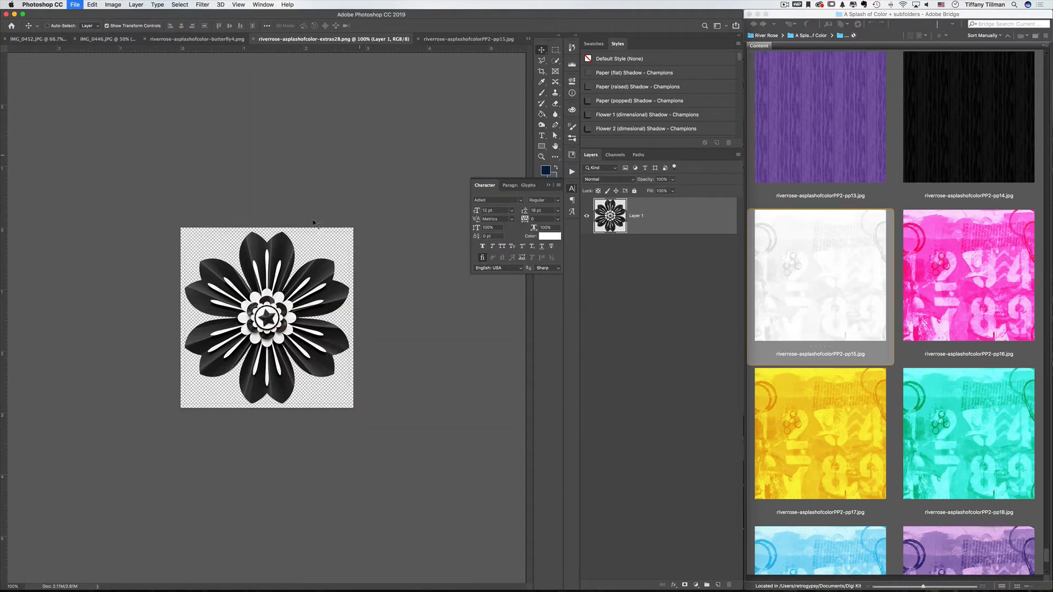
pyautogui.moveTo(349, 215); pyautogui.dragTo(407, 264)
pyautogui.keyDown('alt'); pyautogui.click(676, 428); pyautogui.keyUp('alt')
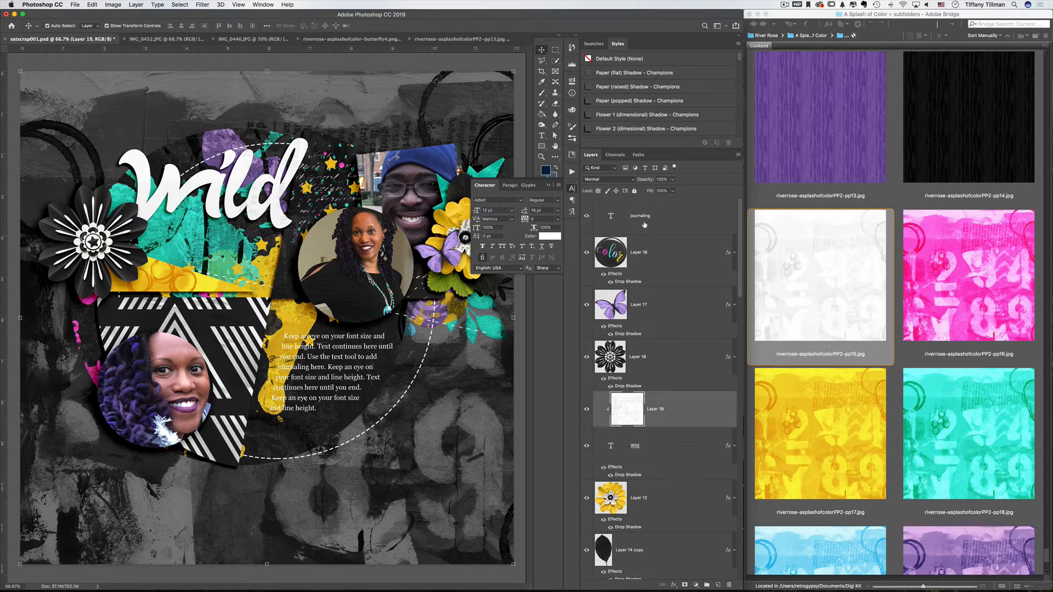
pyautogui.click(626, 191)
# - Rotate the Wild title about 6 degrees counterclockwise and reposition it over the teal paint splash
pyautogui.click(711, 442)
pyautogui.moveTo(219, 235); pyautogui.dragTo(249, 207)
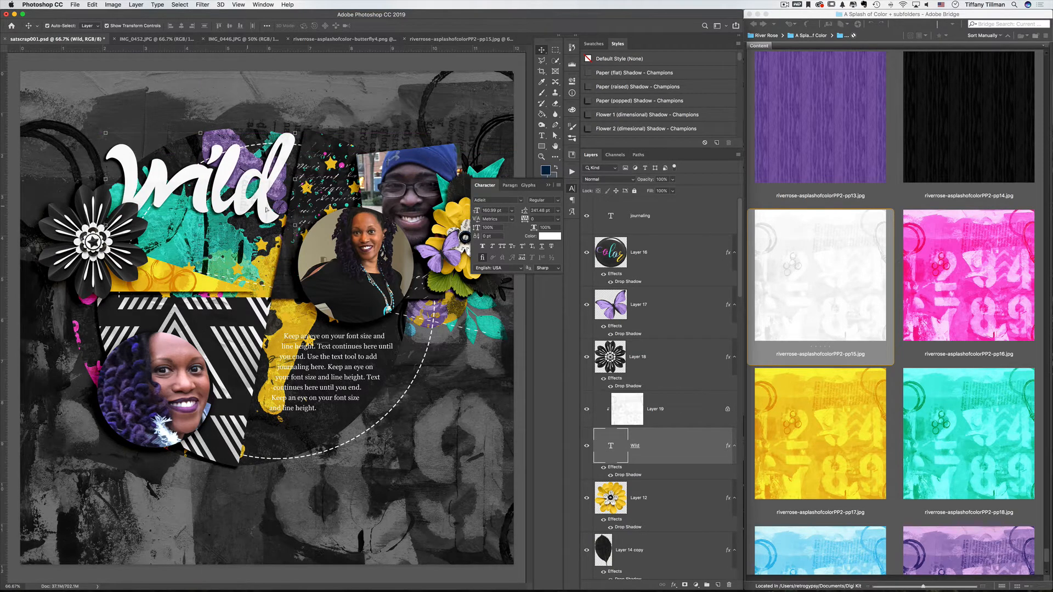
pyautogui.press('super+t')
pyautogui.moveTo(312, 200); pyautogui.dragTo(310, 183)
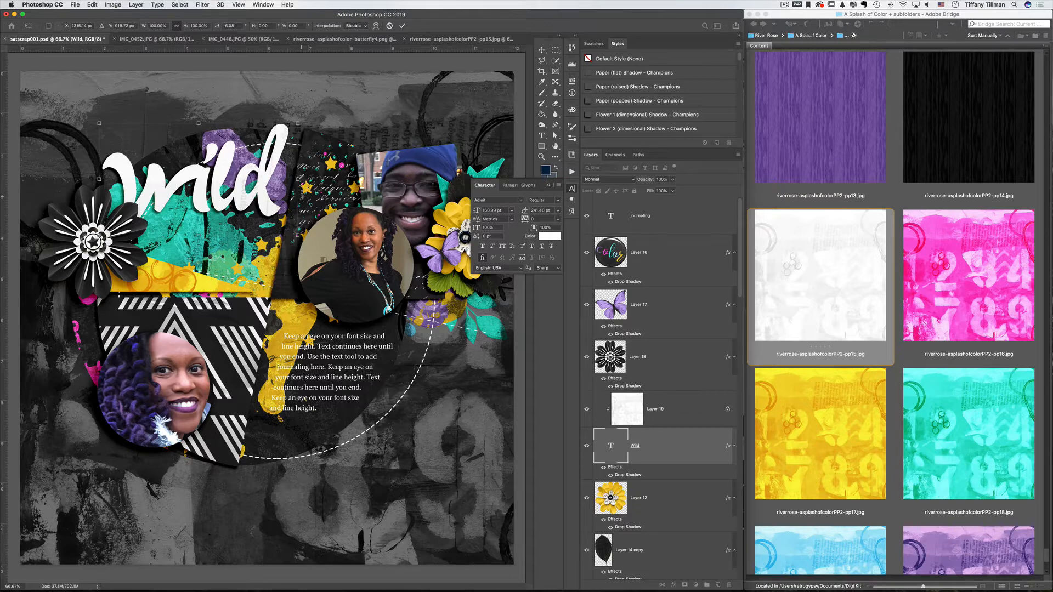
pyautogui.press('Return')
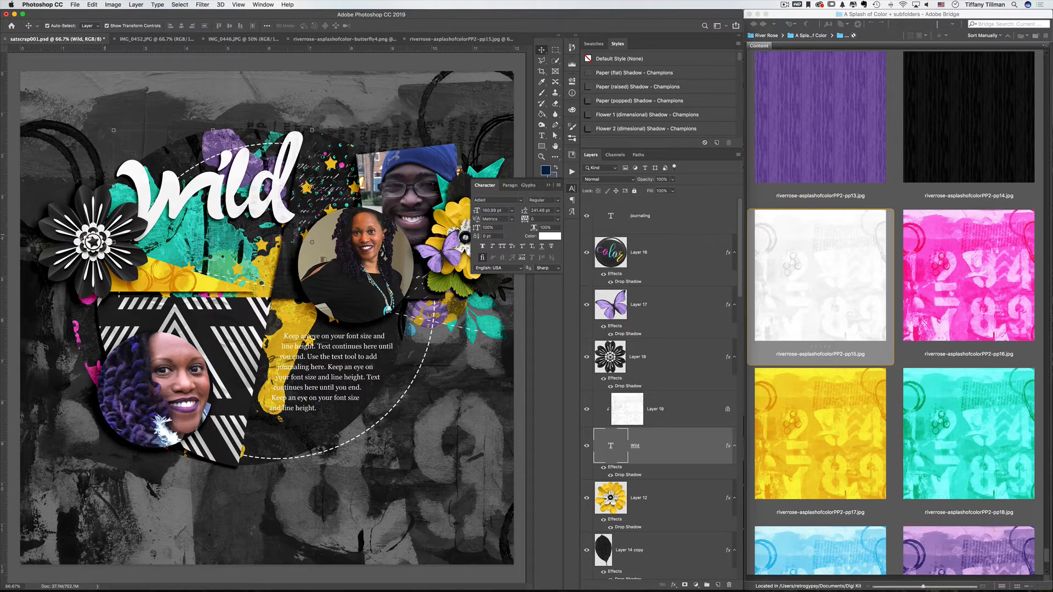
# - Move the black flower to the upper edge of the Wild title and scale it down
pyautogui.moveTo(117, 222); pyautogui.dragTo(204, 127)
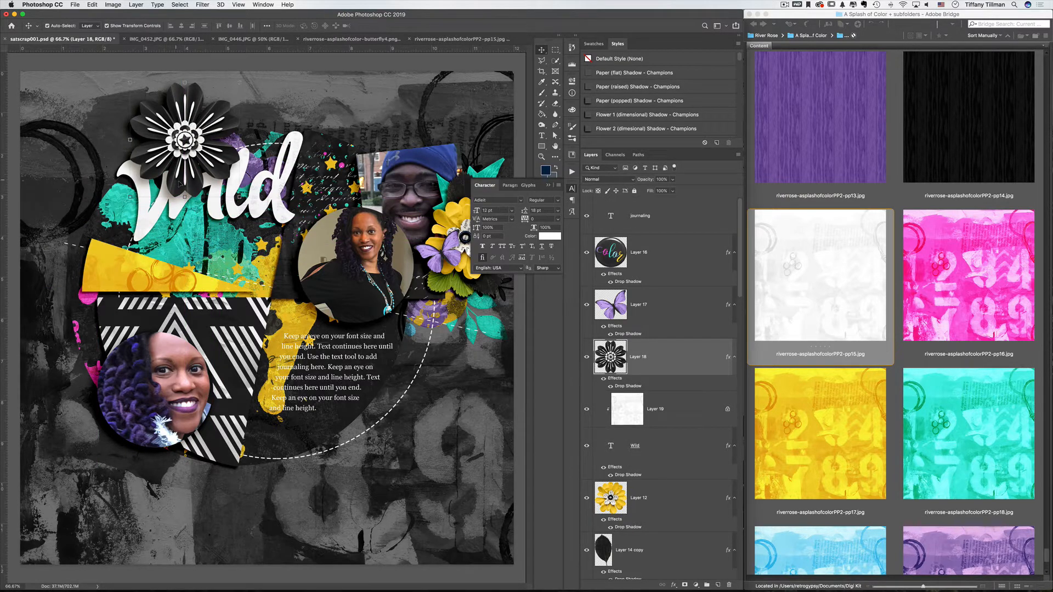
pyautogui.hotkey('ctrl', 't')
pyautogui.moveTo(239, 197); pyautogui.dragTo(205, 151)
pyautogui.press('Return')
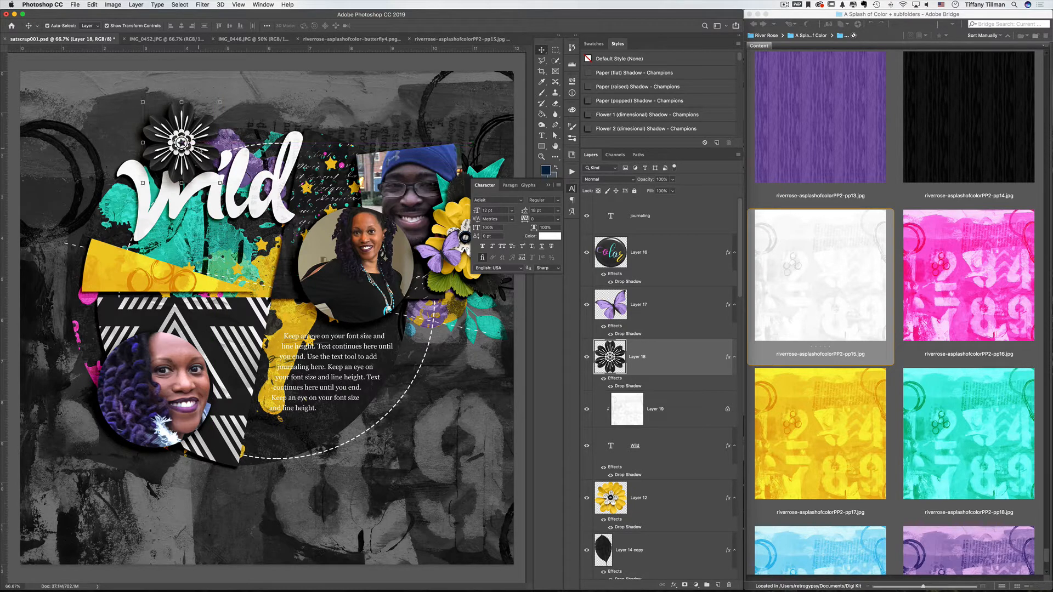
# - Duplicate the Wild title layer and move the lower copy directly beneath the first word
pyautogui.click(550, 187)
pyautogui.click(292, 221)
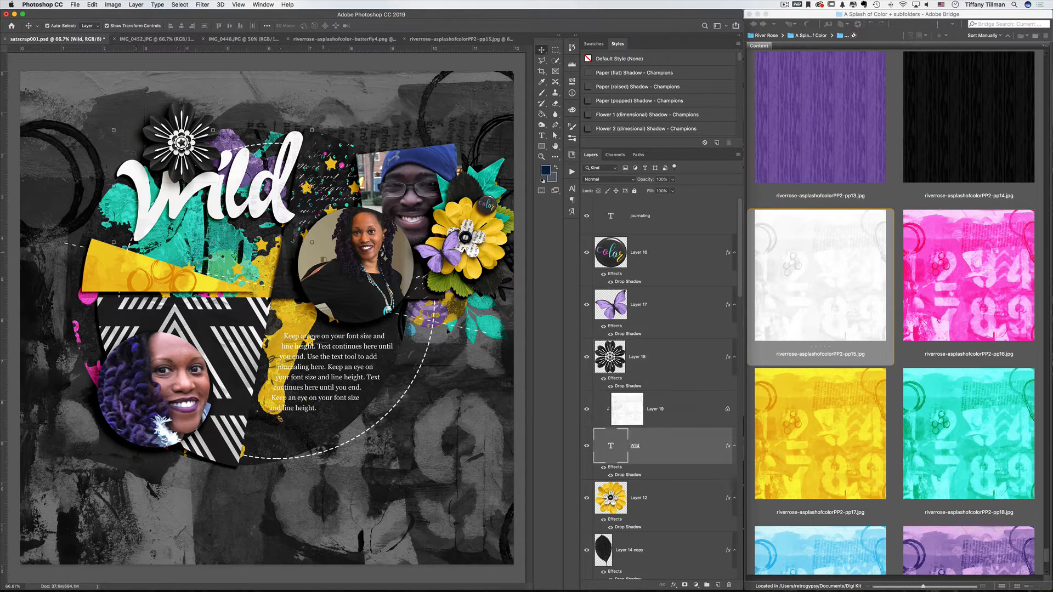
pyautogui.press('super+j')
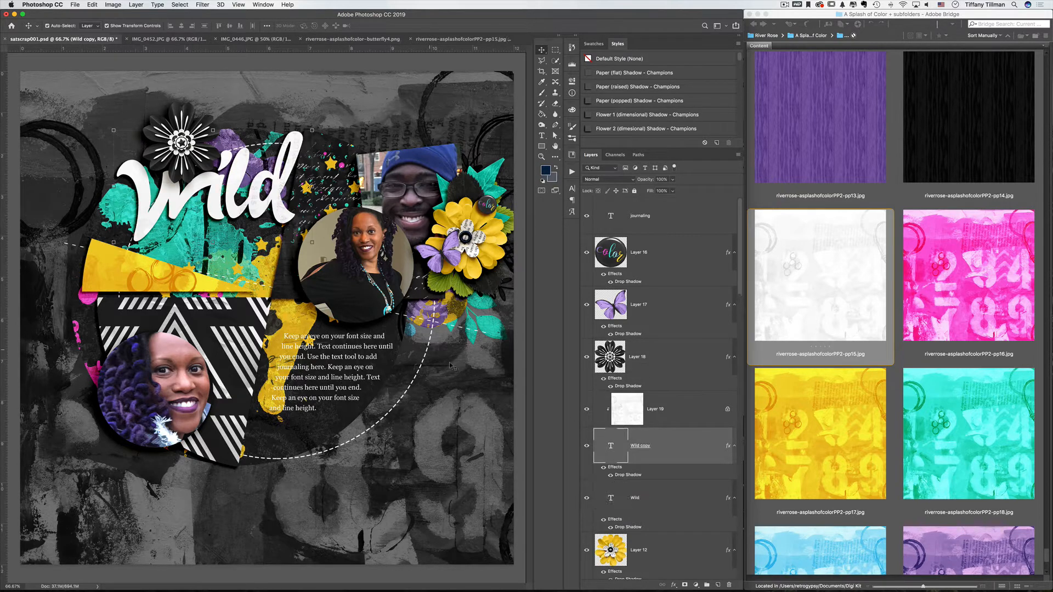
pyautogui.click(680, 506)
pyautogui.press('super+t')
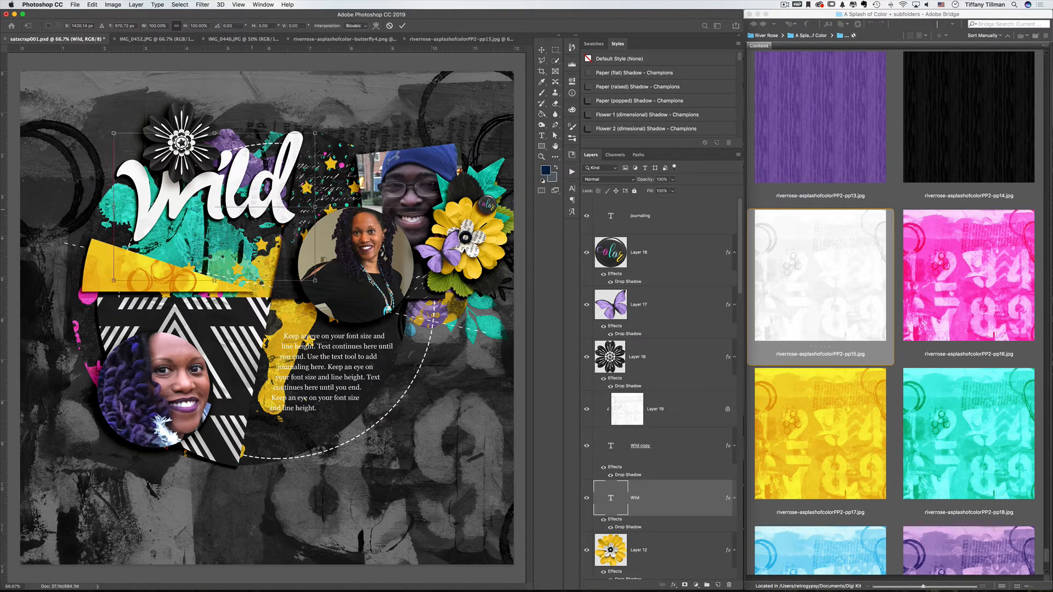
pyautogui.moveTo(247, 213); pyautogui.dragTo(250, 284)
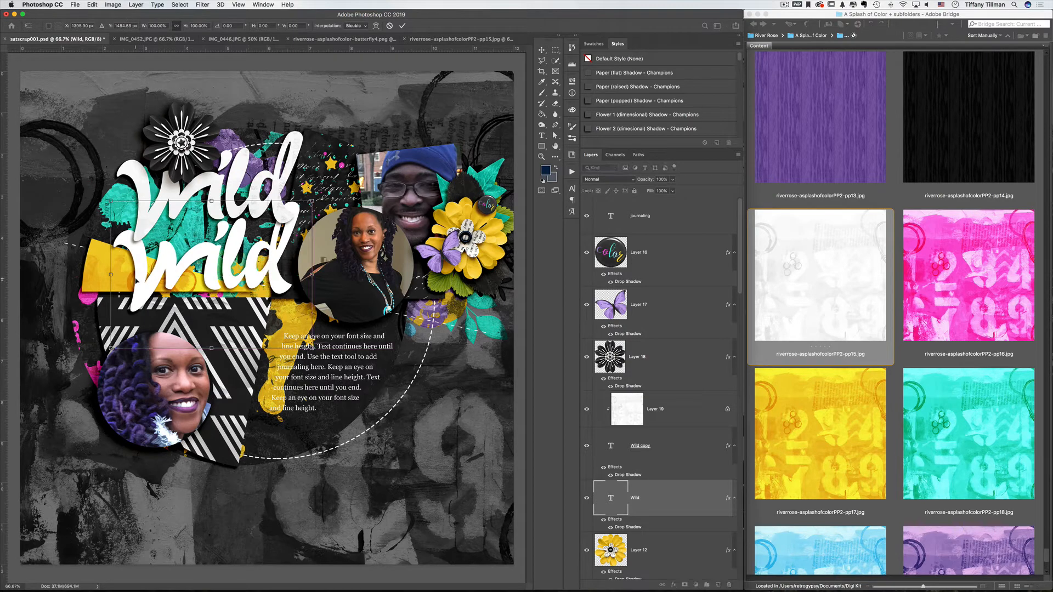
pyautogui.moveTo(170, 277)
pyautogui.mouseDown()
pyautogui.moveTo(309, 288)
pyautogui.moveTo(177, 300)
pyautogui.moveTo(170, 285)
pyautogui.mouseUp()
pyautogui.press('Return')
# - Change the lower title word's text to "Style!"
pyautogui.press('t')
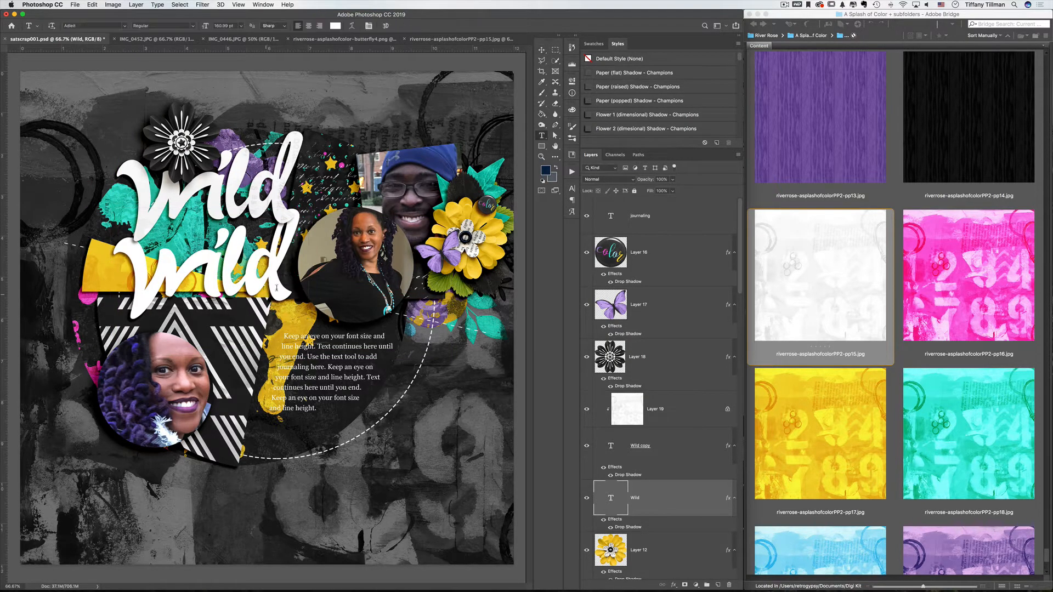
pyautogui.doubleClick(170, 285)
pyautogui.press('BackSpace')
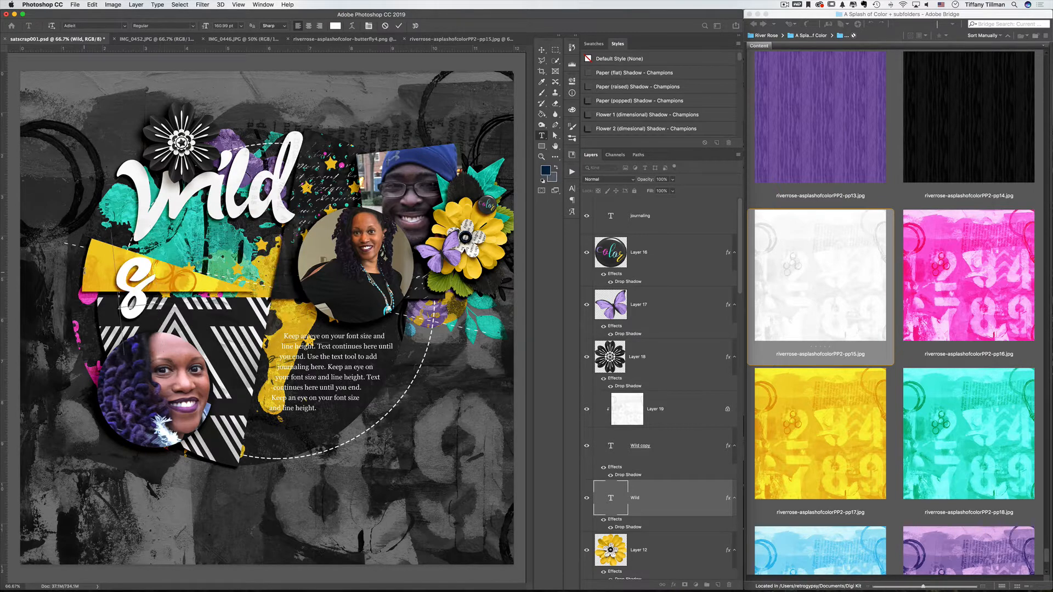
pyautogui.write('Style!')
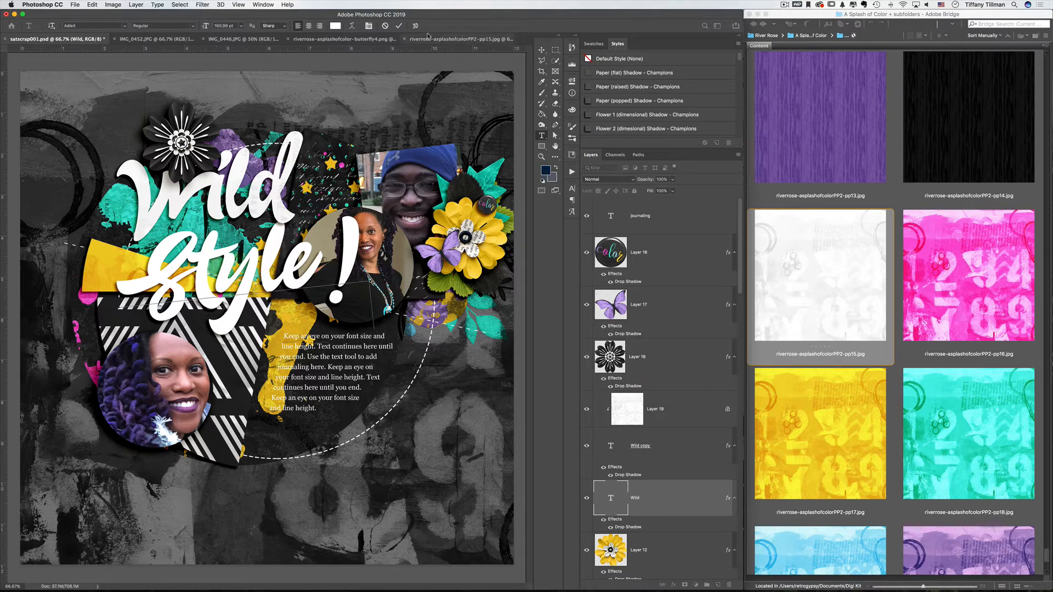
pyautogui.click(399, 26)
# - Scale the Style! word down slightly and position it snugly beneath the Wild title
pyautogui.press('v')
pyautogui.moveTo(350, 258)
pyautogui.mouseDown()
pyautogui.moveTo(311, 250)
pyautogui.moveTo(338, 252)
pyautogui.mouseUp()
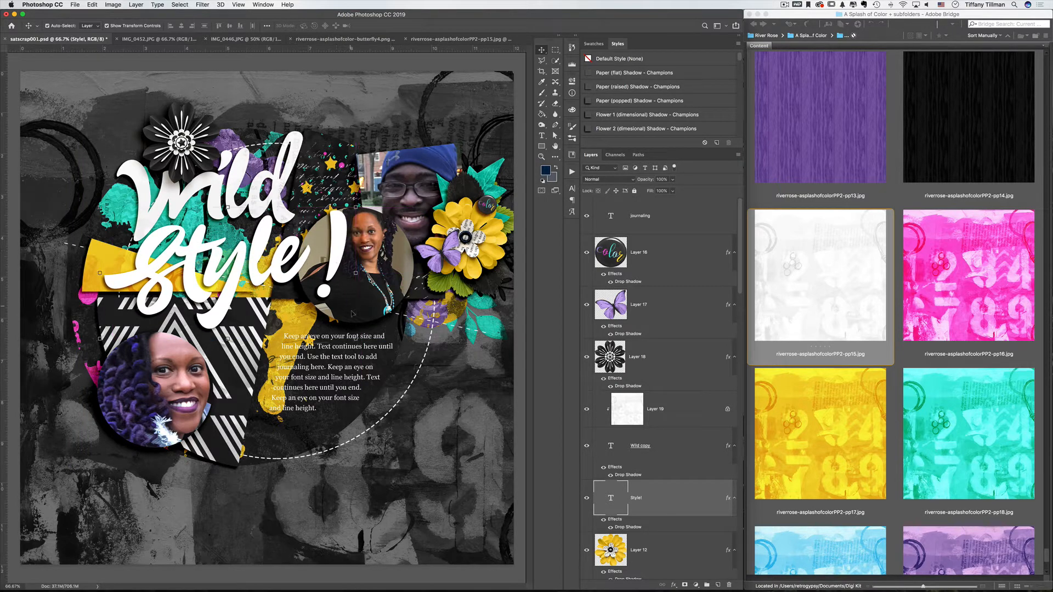
pyautogui.press('super+t')
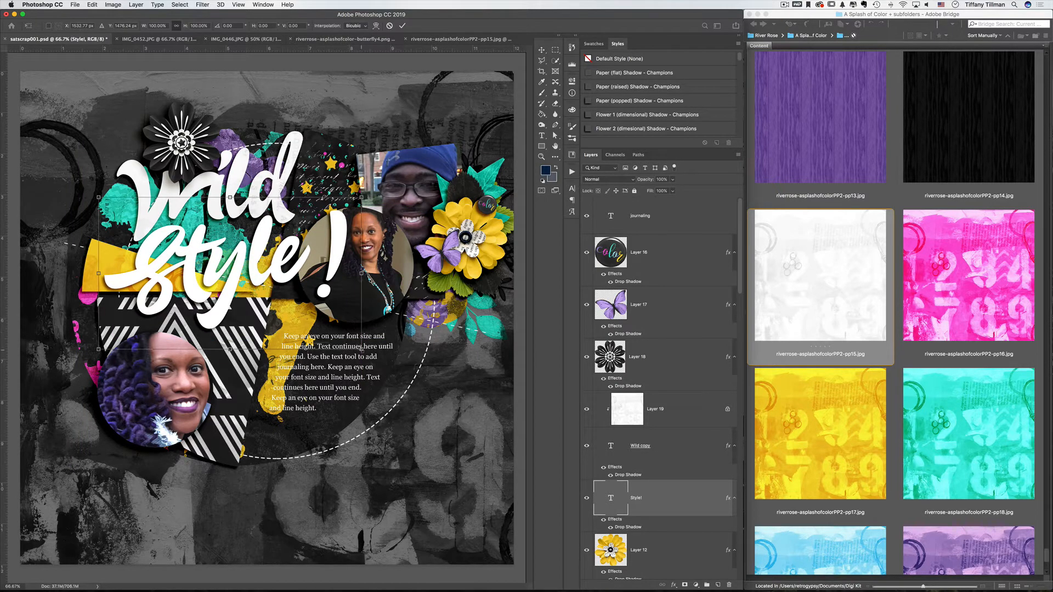
pyautogui.moveTo(361, 349); pyautogui.dragTo(357, 346)
pyautogui.moveTo(251, 263); pyautogui.dragTo(254, 268)
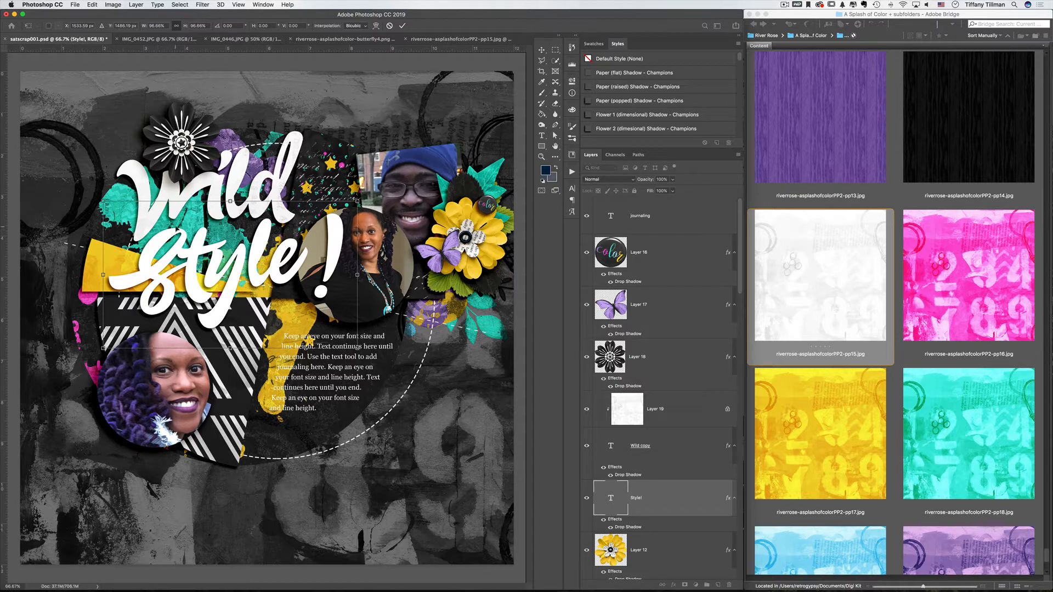
pyautogui.press('Up')
pyautogui.press('Up')
pyautogui.press('Up')
pyautogui.press('Up')
pyautogui.press('Up')
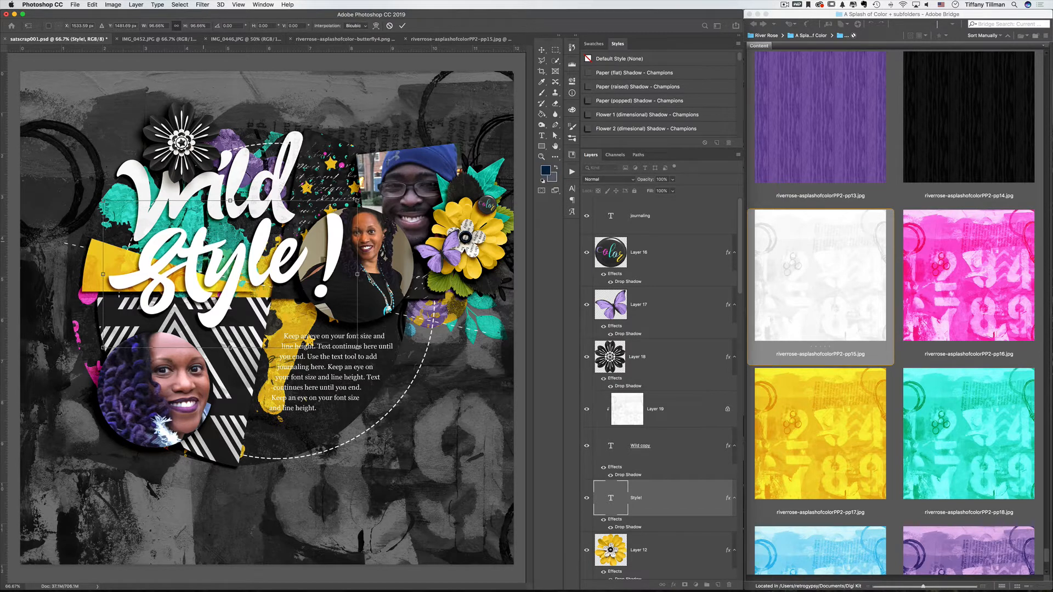
pyautogui.press('Left')
pyautogui.press('Left')
pyautogui.press('Return')
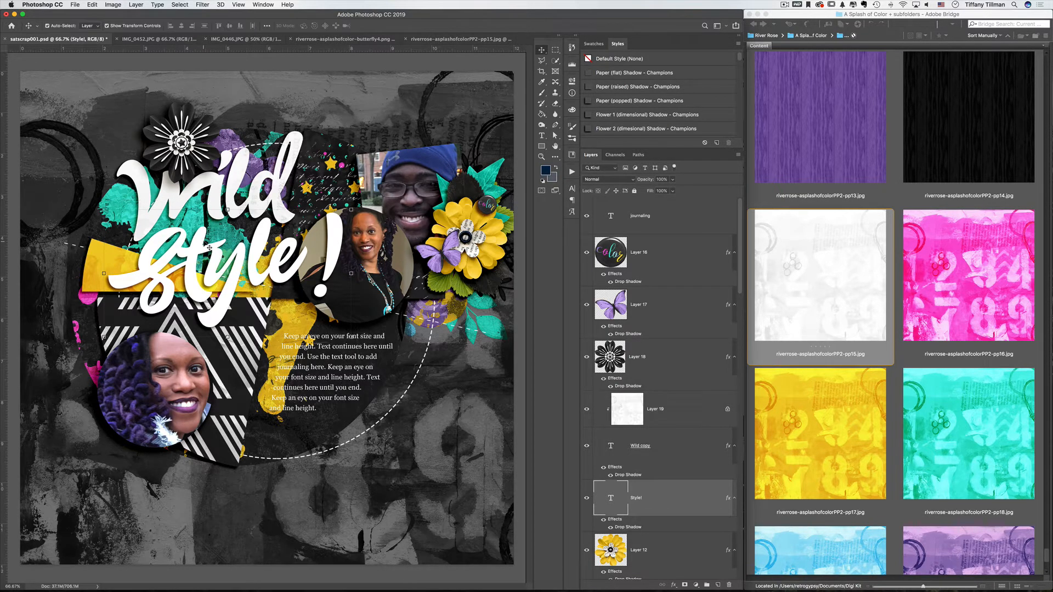
# - Shift both title words slightly down and left, and move the black flower to their left edge between the two lines
pyautogui.keyDown('shift'); pyautogui.click(278, 189); pyautogui.keyUp('shift')
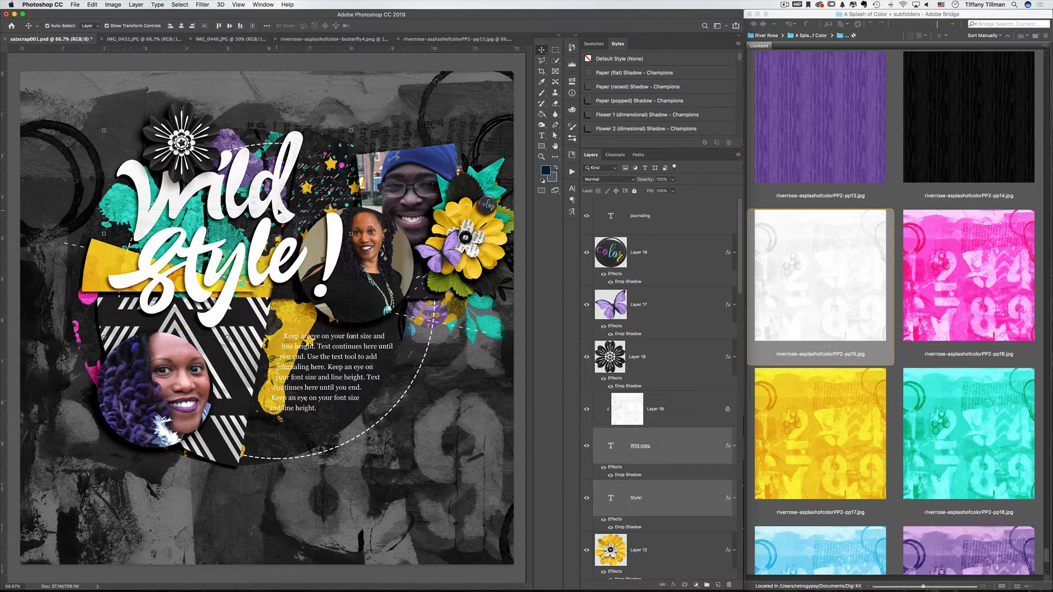
pyautogui.moveTo(278, 211); pyautogui.dragTo(270, 220)
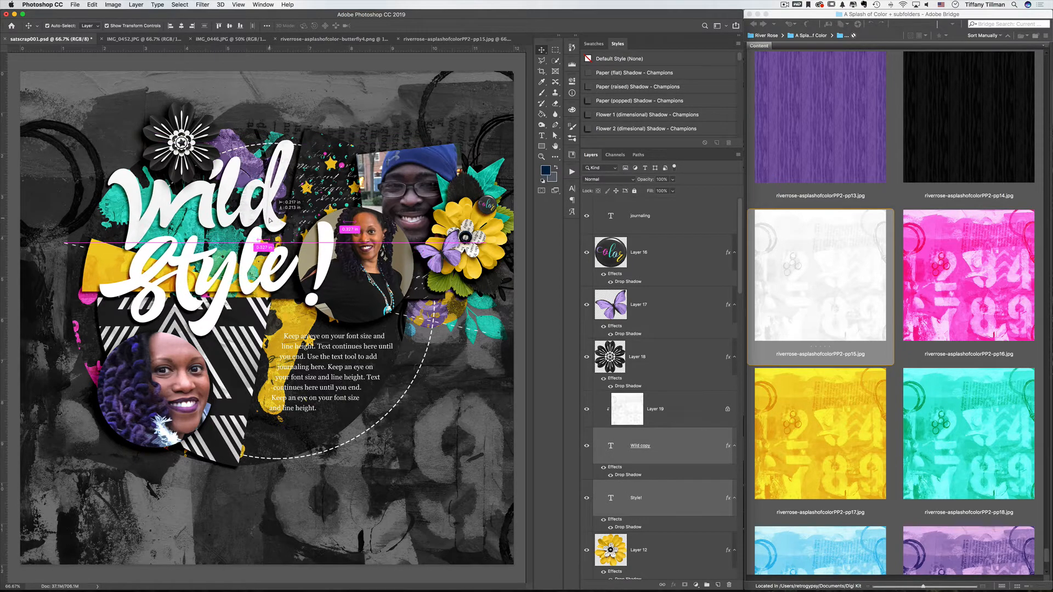
pyautogui.click(194, 132)
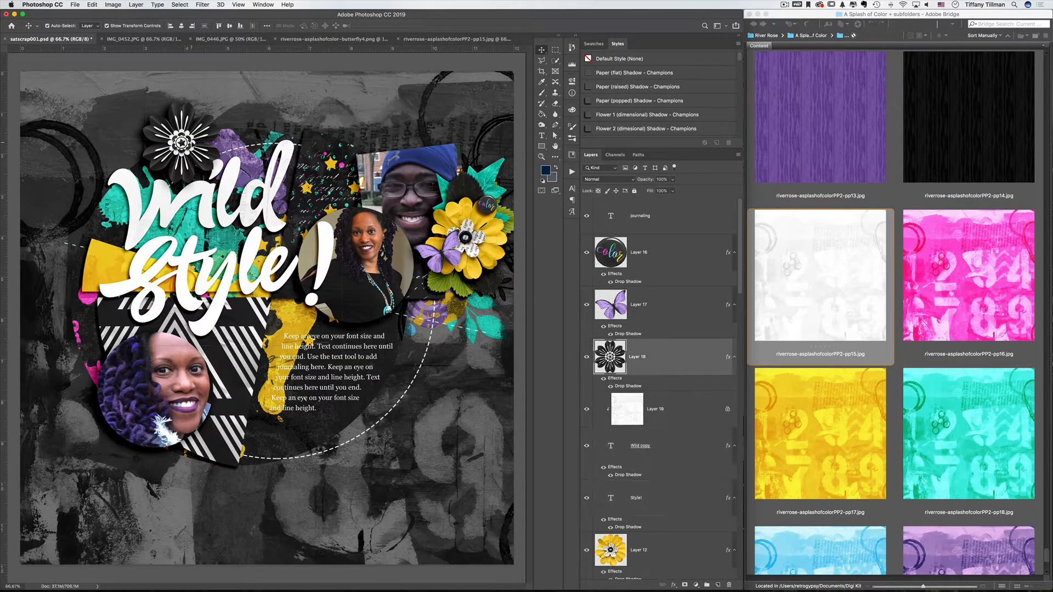
pyautogui.moveTo(207, 148); pyautogui.dragTo(126, 224)
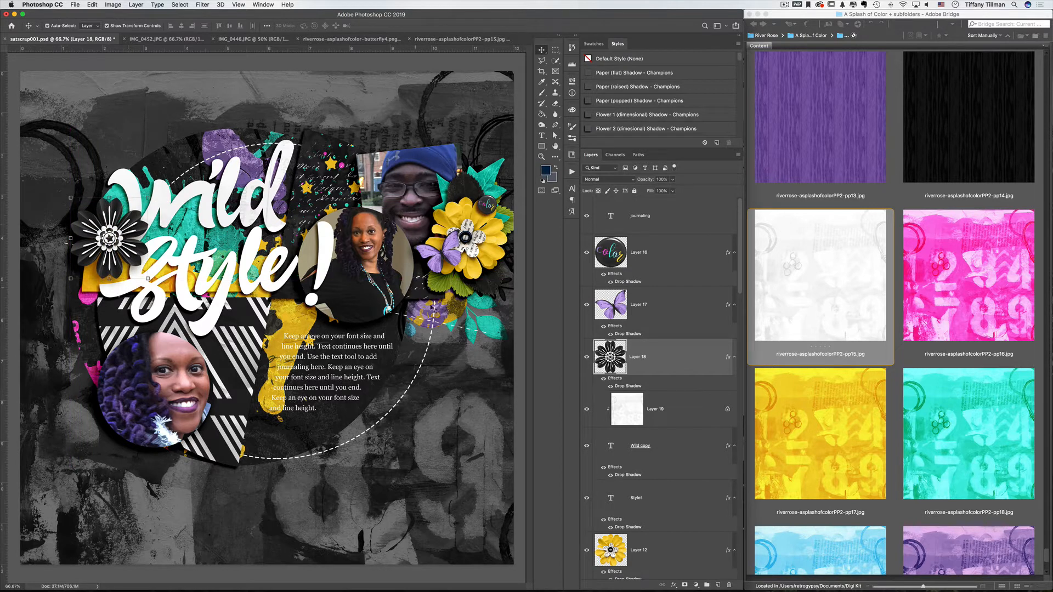
# - Duplicate the floral overlay layer above the background paper and move the copy behind the black flower and title
pyautogui.click(455, 312)
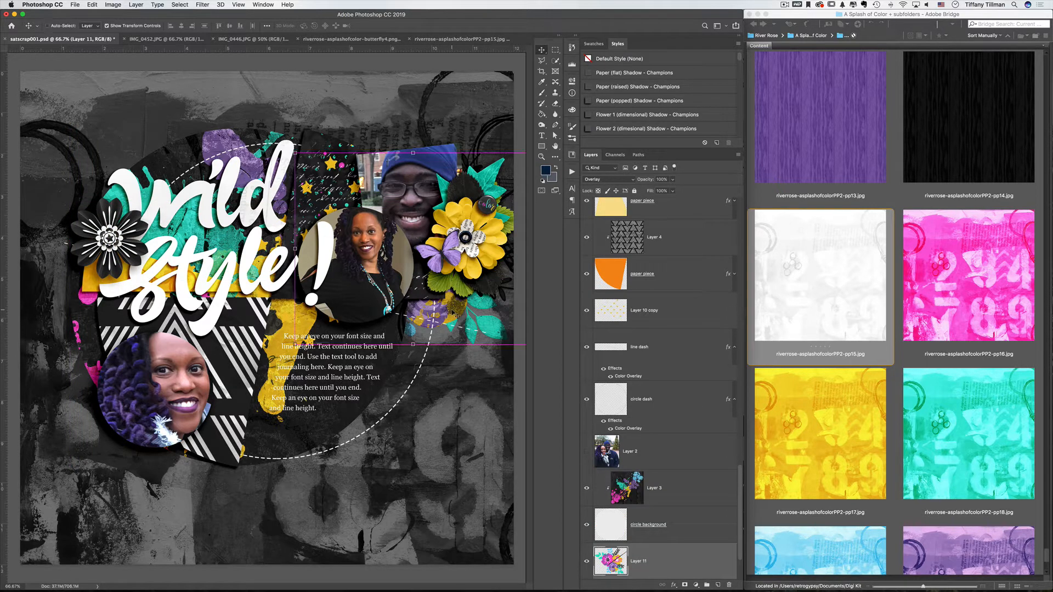
pyautogui.hotkey('ctrl', 'j')
pyautogui.hotkey('ctrl', 't')
pyautogui.moveTo(396, 297); pyautogui.dragTo(156, 271)
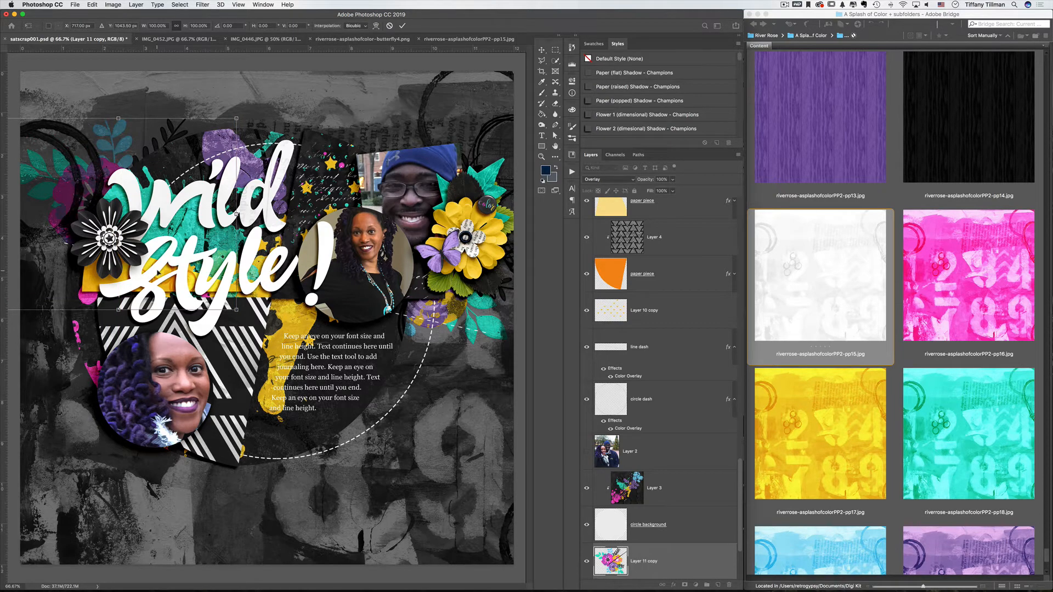
pyautogui.press('Return')
# - Duplicate the moved floral overlay once more to intensify it, and lower the new copy's opacity to 37%
pyautogui.scroll(-3, 677, 386)
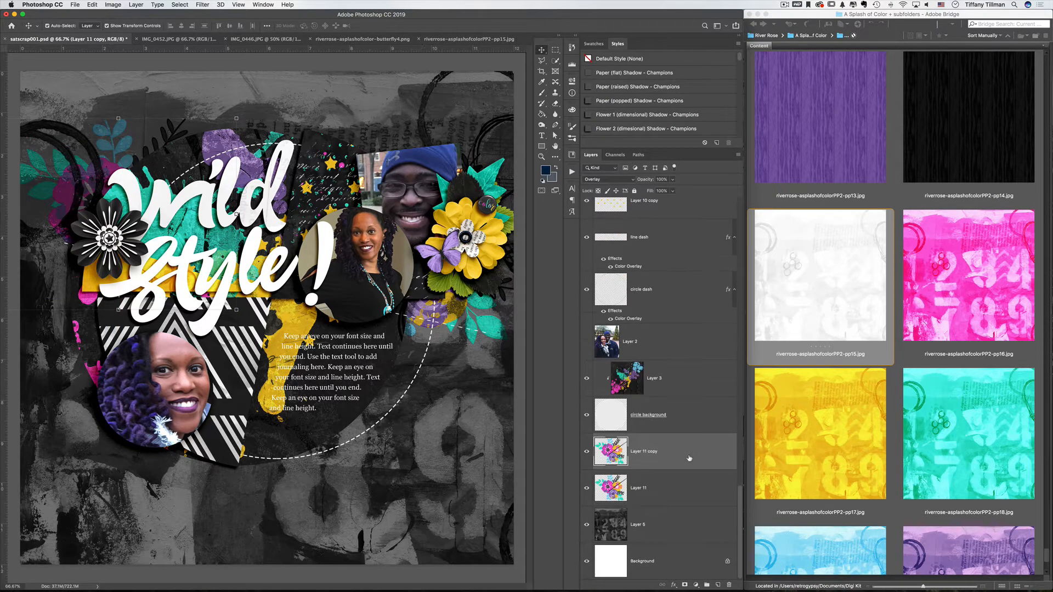
pyautogui.click(587, 452)
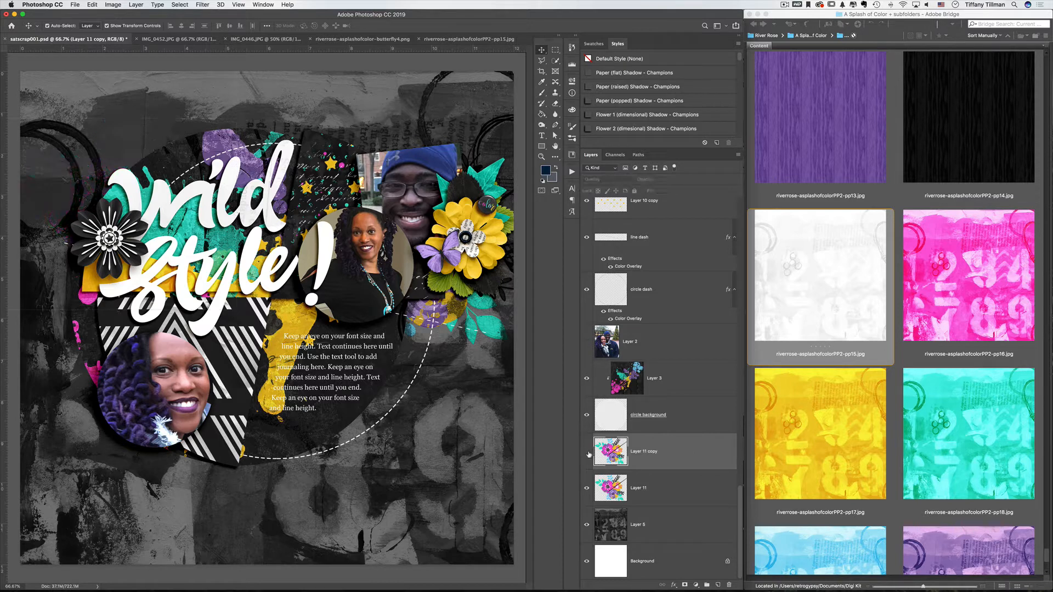
pyautogui.click(587, 452)
pyautogui.press('super+j')
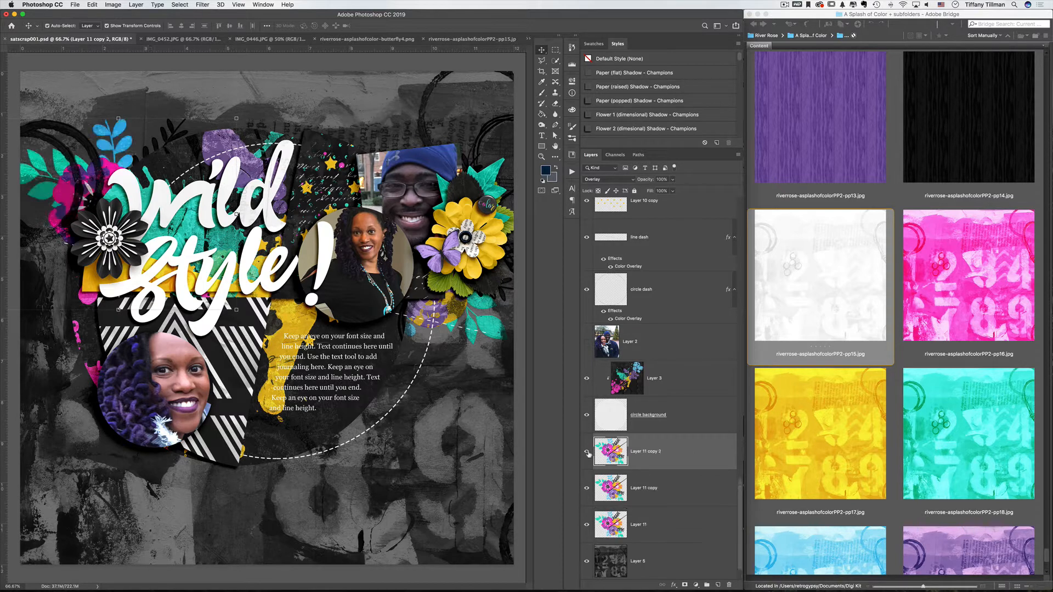
pyautogui.click(672, 180)
pyautogui.moveTo(673, 191); pyautogui.dragTo(650, 192)
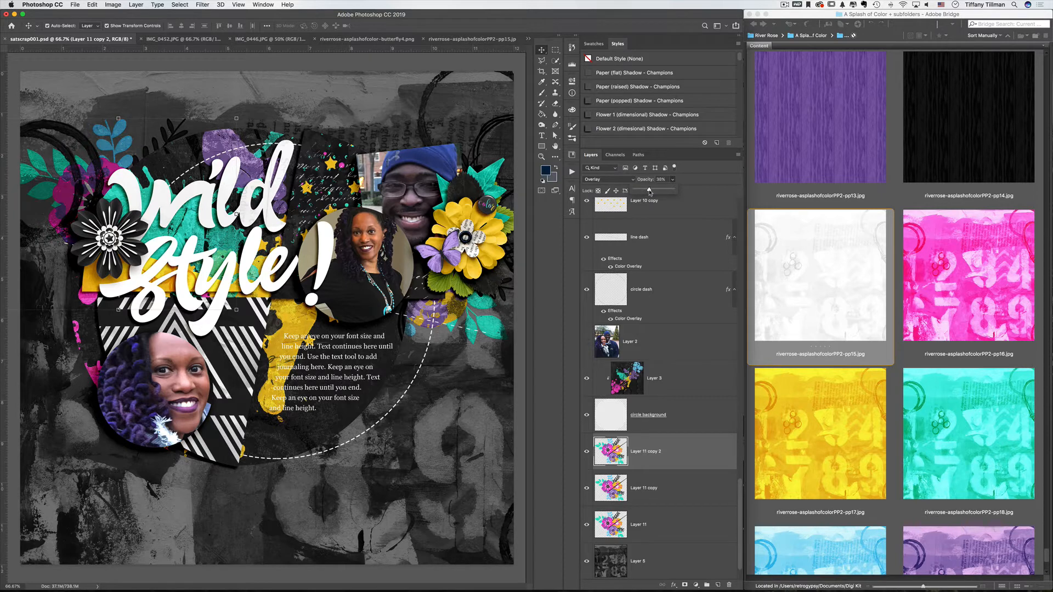
pyautogui.press('super+t')
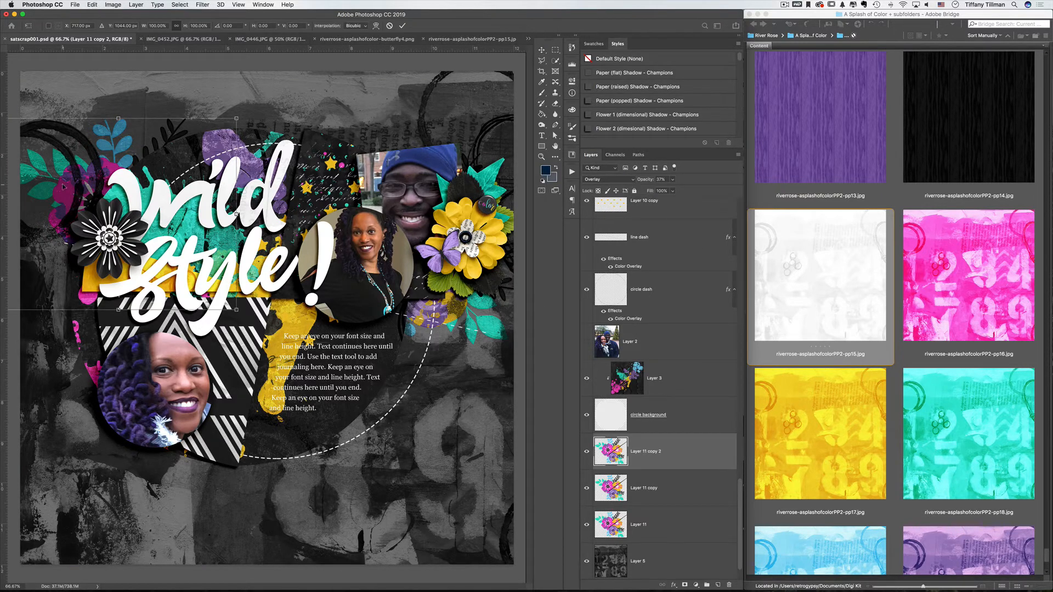
pyautogui.moveTo(60, 182); pyautogui.dragTo(58, 203)
pyautogui.press('super+z')
# - Link the two floral overlay copies and move them together down and left behind the black flower
pyautogui.keyDown('shift'); pyautogui.click(666, 496); pyautogui.keyUp('shift')
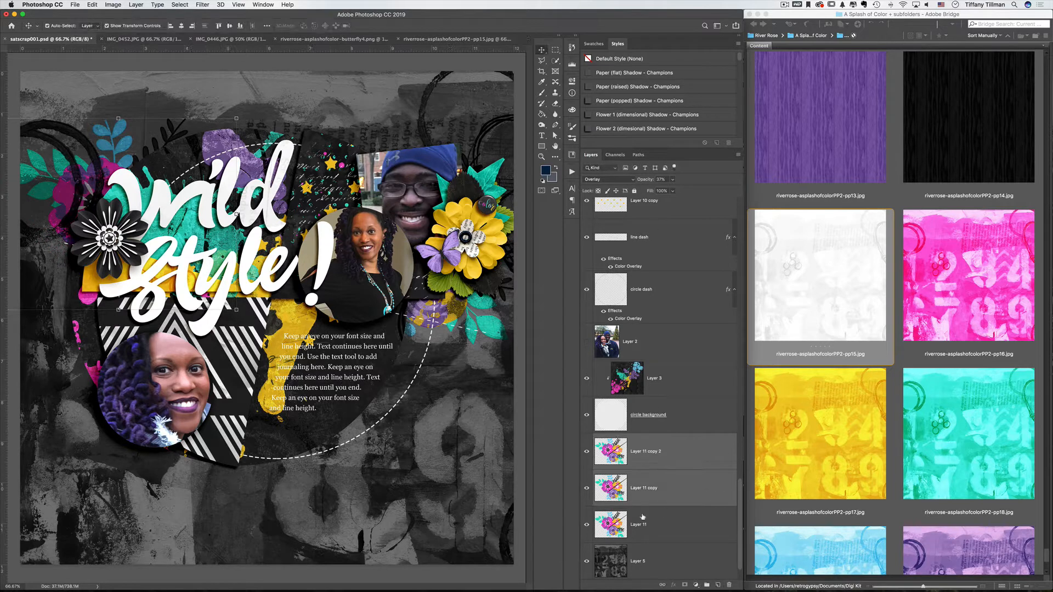
pyautogui.click(663, 585)
pyautogui.moveTo(60, 201); pyautogui.dragTo(41, 212)
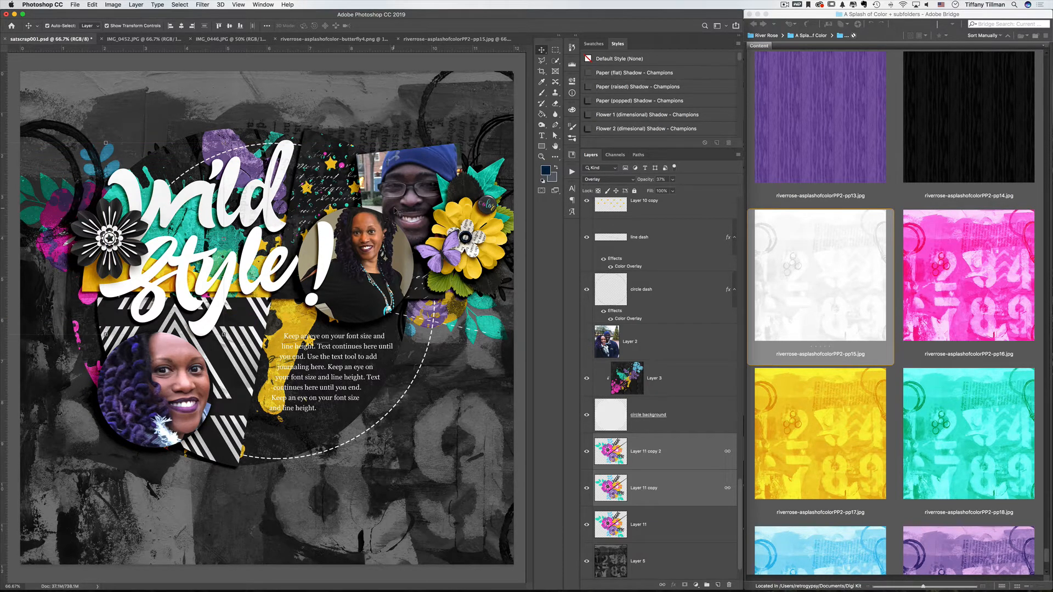
# - Nudge the black flower slightly and move the Wild title up and right, farther from the Style! word
pyautogui.click(177, 91)
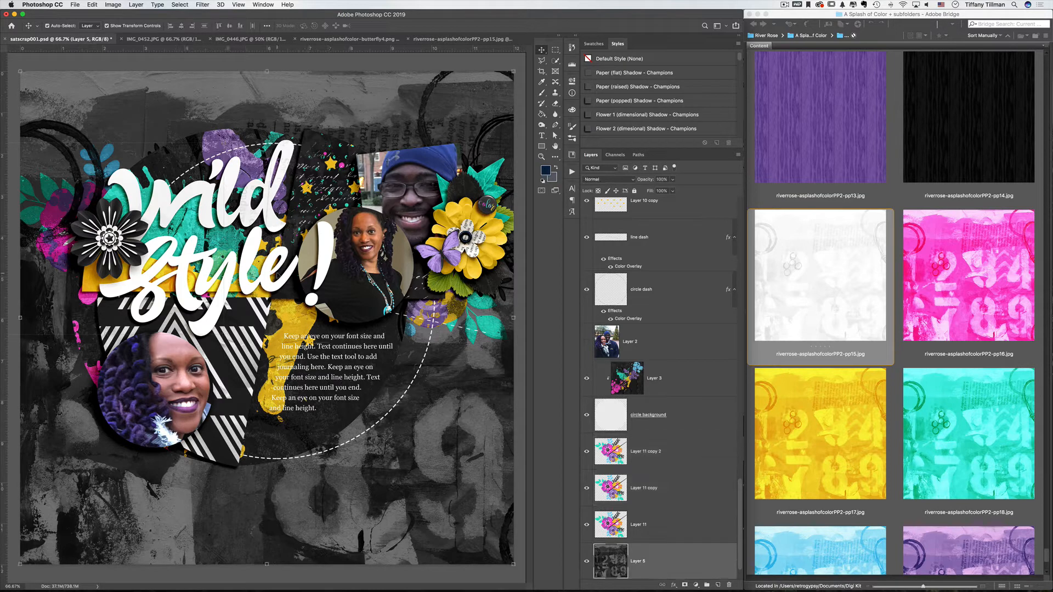
pyautogui.moveTo(125, 248); pyautogui.dragTo(125, 247)
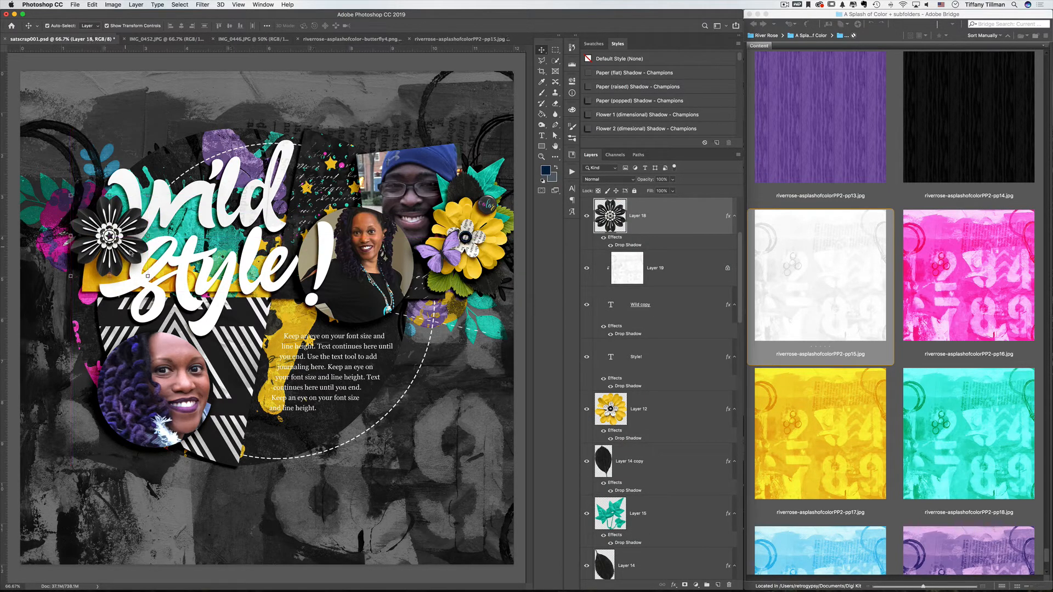
pyautogui.moveTo(219, 145); pyautogui.dragTo(223, 137)
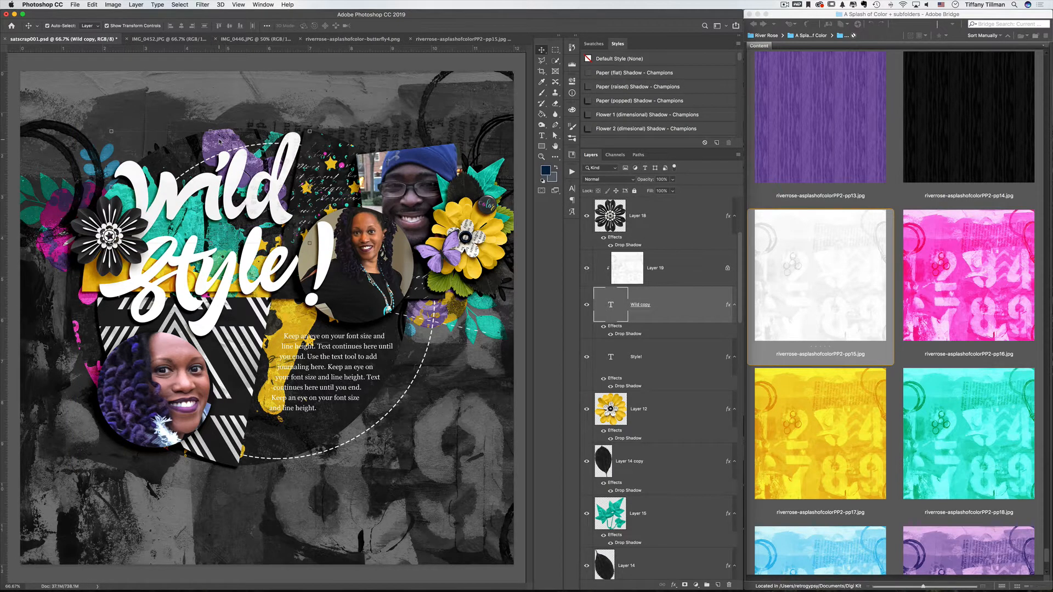
# - Undo the last Wild title move and reposition the paint-splatter paper clipped inside the circle background behind the journaling
pyautogui.press('super+z')
pyautogui.click(329, 435)
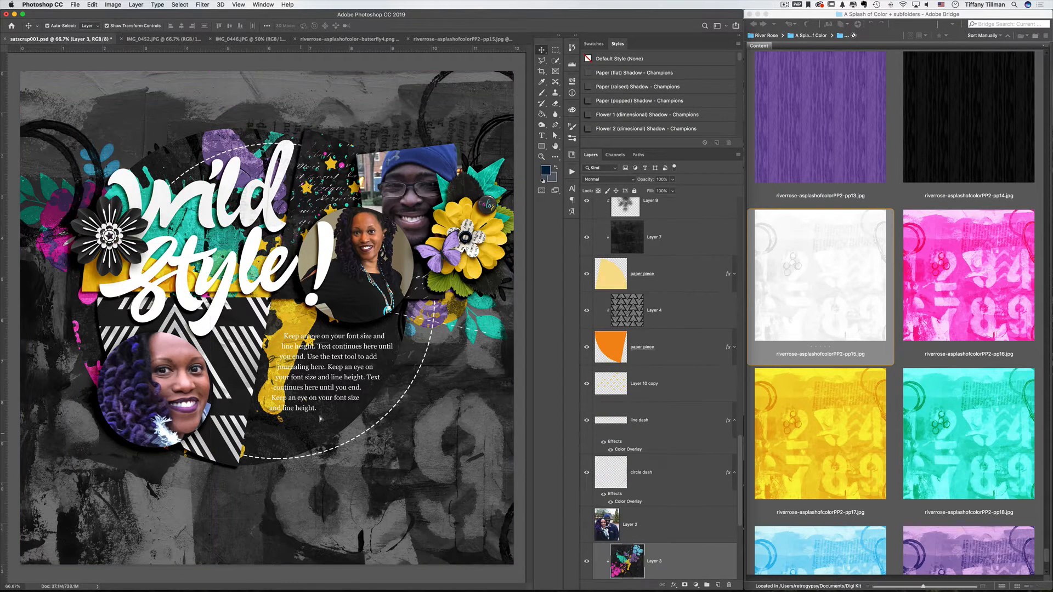
pyautogui.moveTo(320, 420)
pyautogui.mouseDown()
pyautogui.moveTo(326, 404)
pyautogui.moveTo(355, 407)
pyautogui.moveTo(336, 404)
pyautogui.mouseUp()
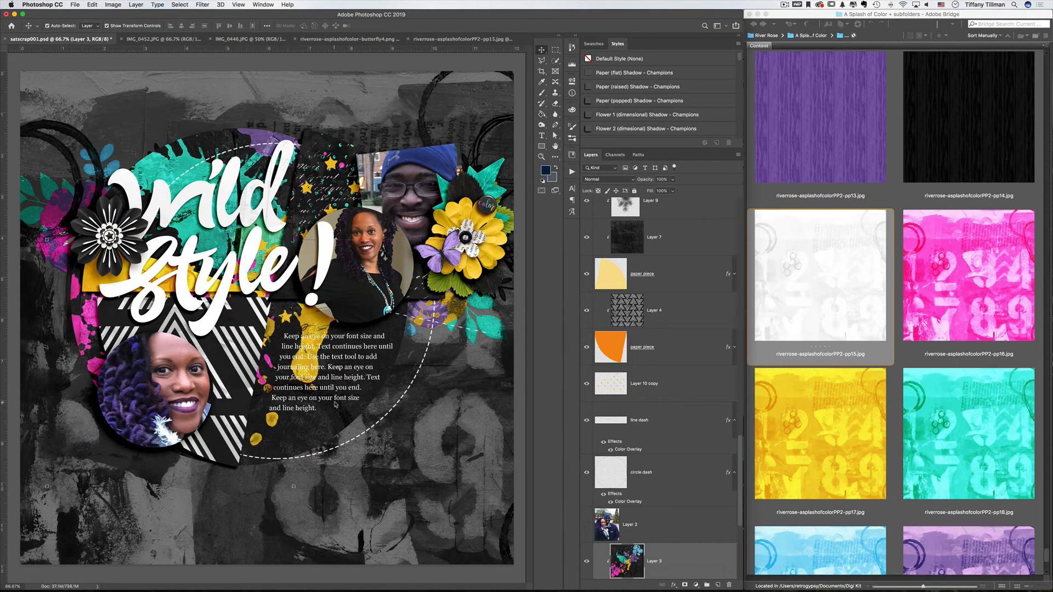
pyautogui.click(269, 110)
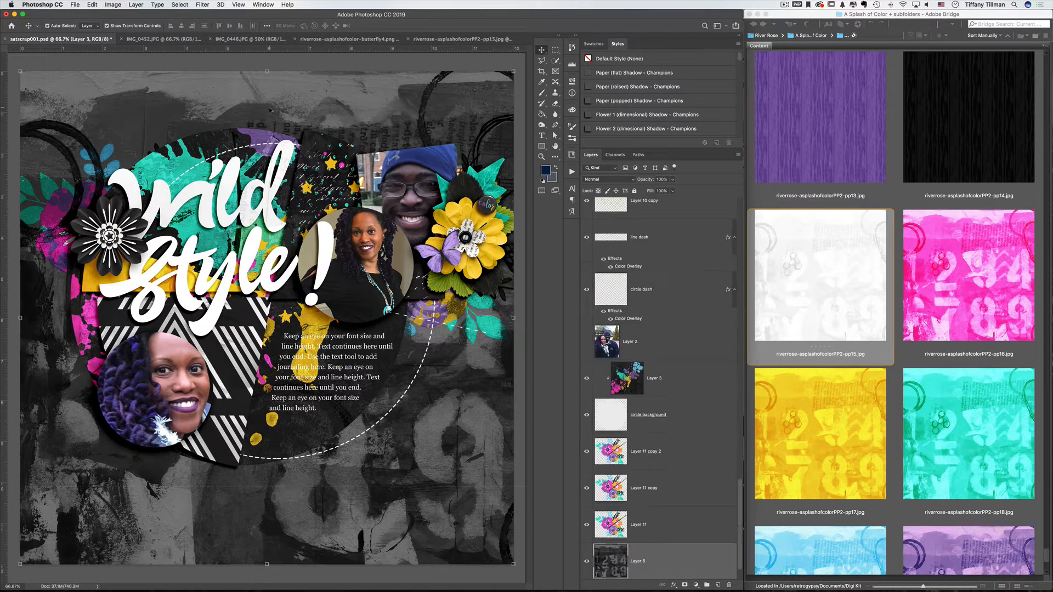
# - Nudge the black flower down slightly and place a rotated copy of the green leaf cluster behind its upper-left petals
pyautogui.moveTo(118, 242); pyautogui.dragTo(116, 252)
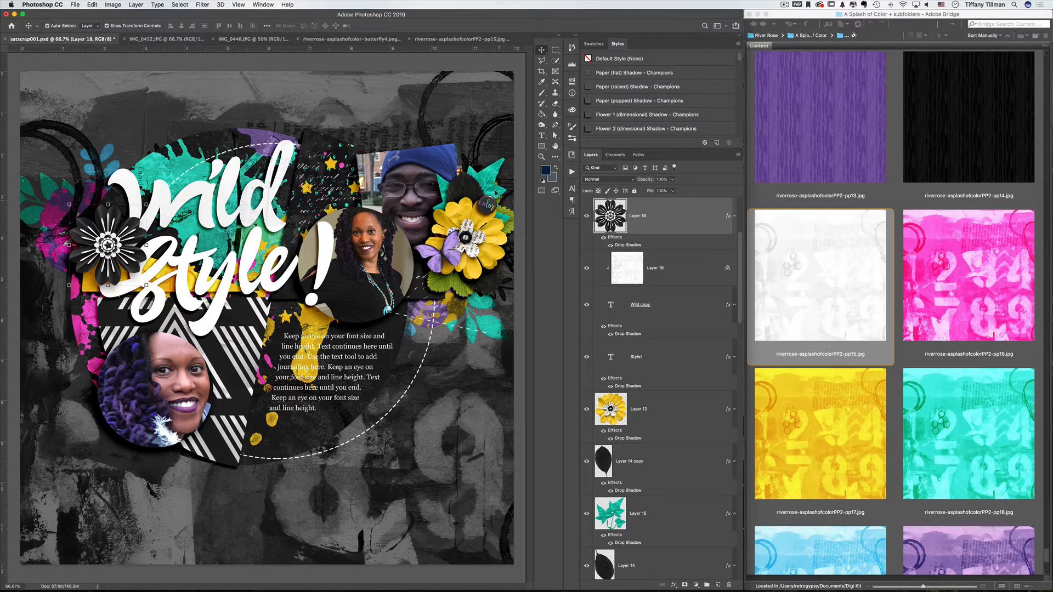
pyautogui.click(494, 183)
pyautogui.click(461, 296)
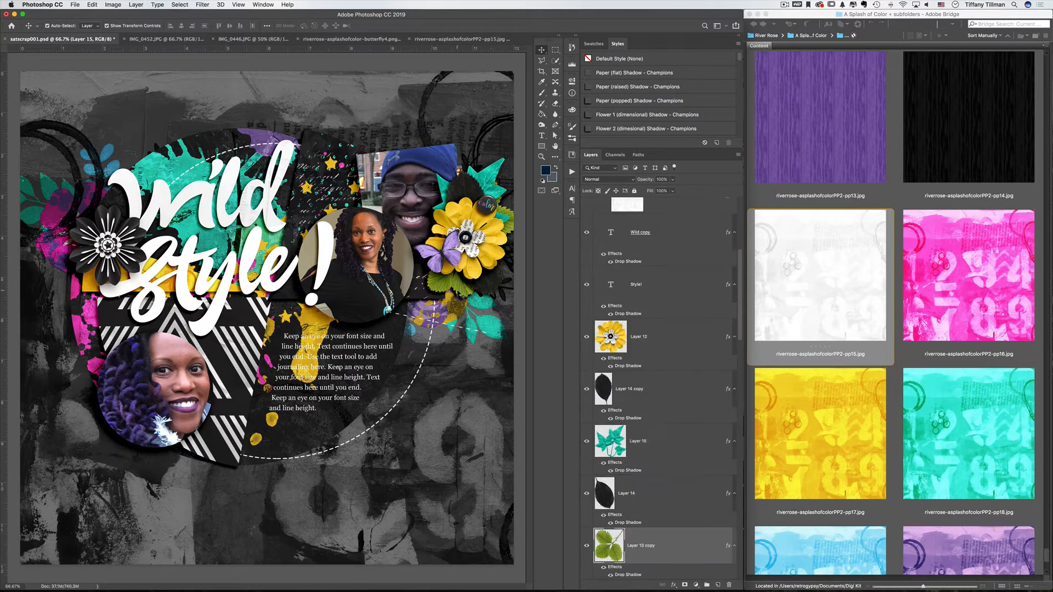
pyautogui.click(512, 227)
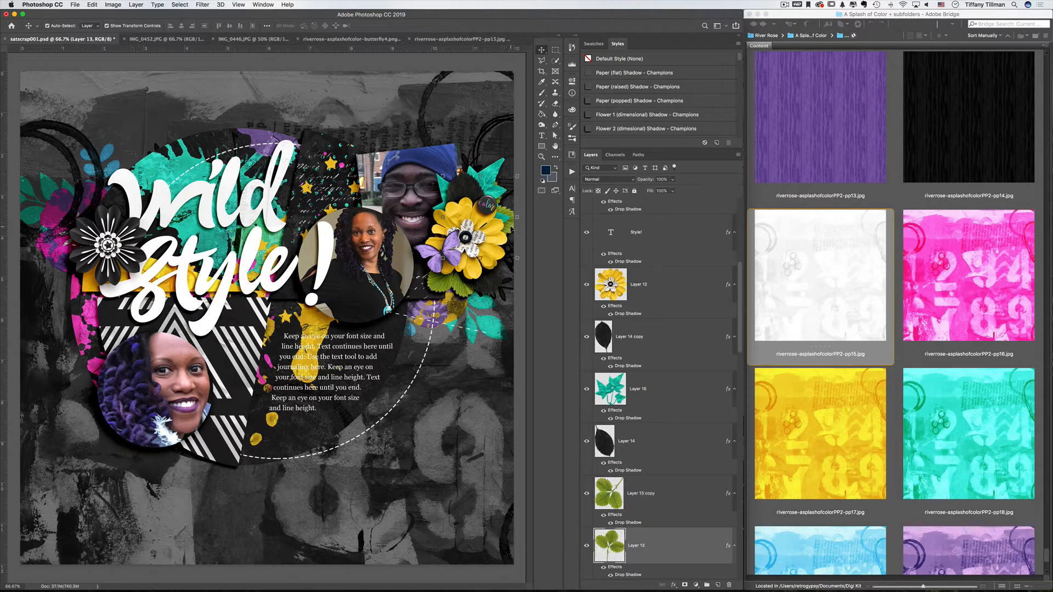
pyautogui.press('super+j')
pyautogui.moveTo(510, 231); pyautogui.dragTo(83, 202)
pyautogui.press('super+t')
pyautogui.press('Return')
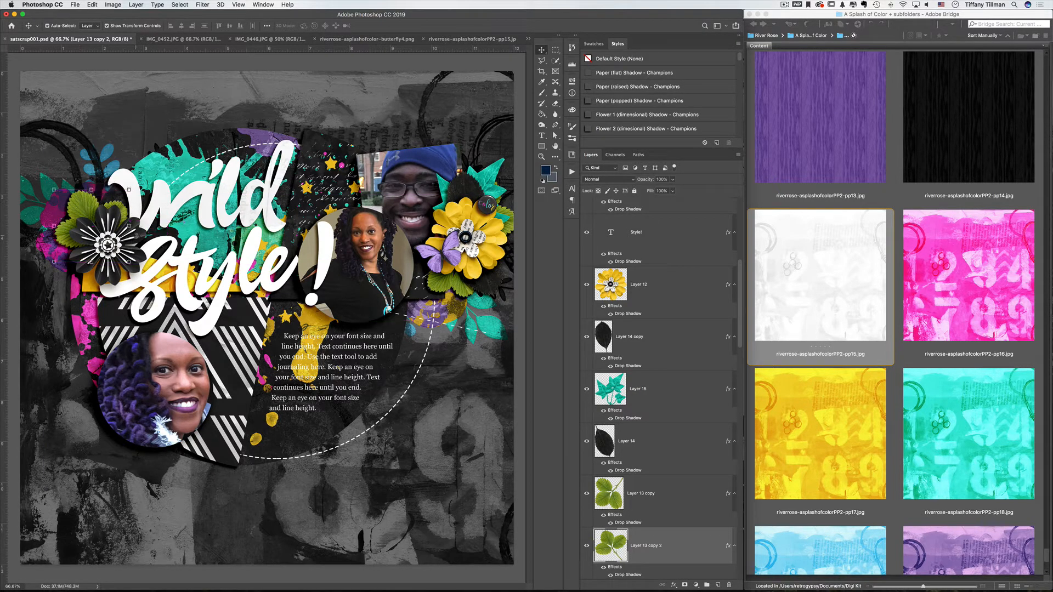
pyautogui.moveTo(135, 237); pyautogui.dragTo(136, 228)
pyautogui.press('Return')
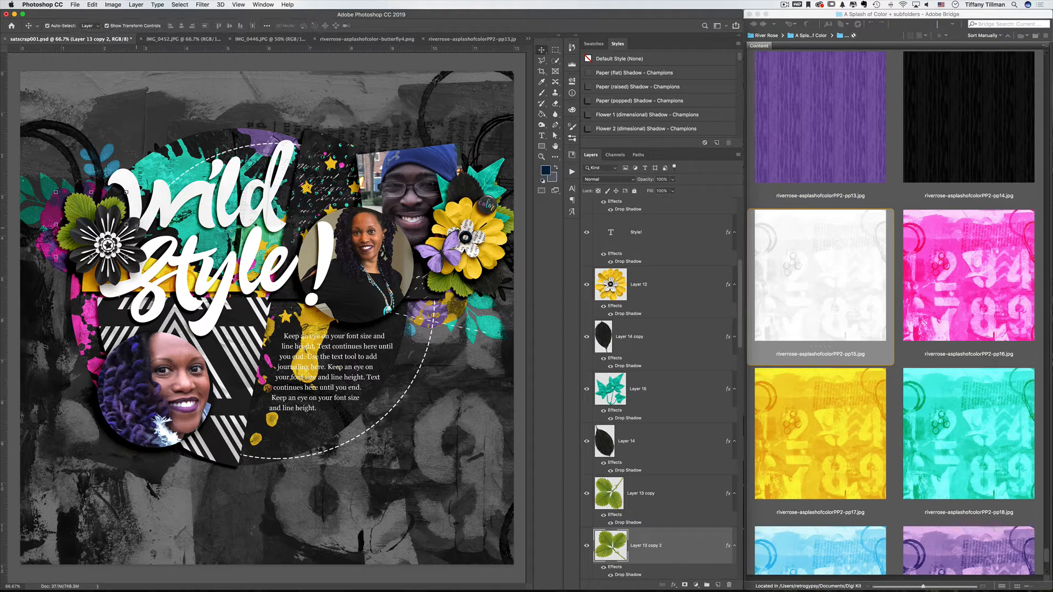
# - Duplicate the black leaf beside the yellow flower, rotate the copy nearly horizontal and place it behind the black flower's lower-left side
pyautogui.click(483, 287)
pyautogui.press('super+j')
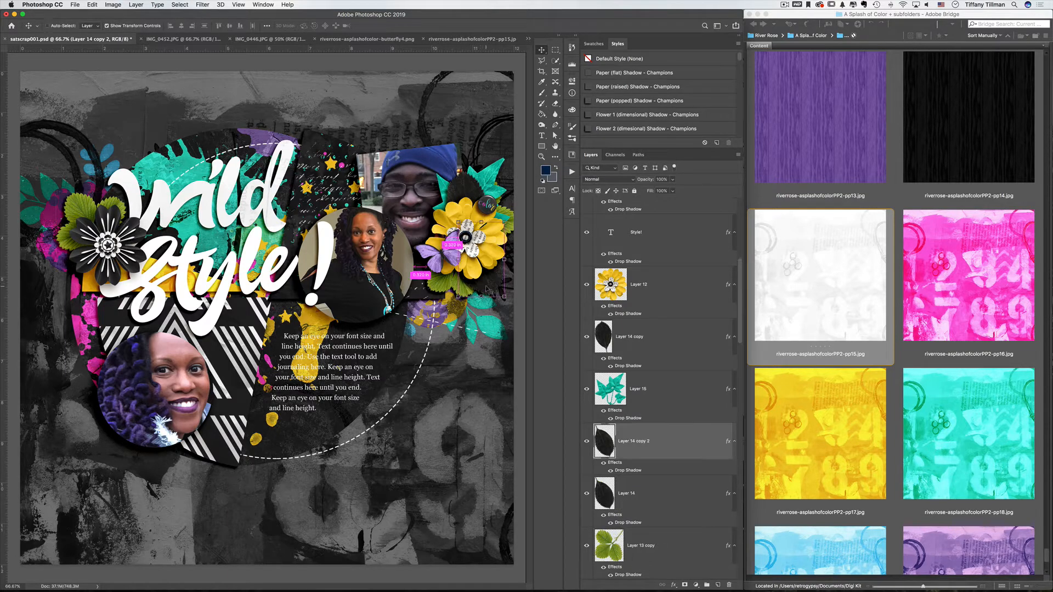
pyautogui.moveTo(137, 299); pyautogui.dragTo(130, 283)
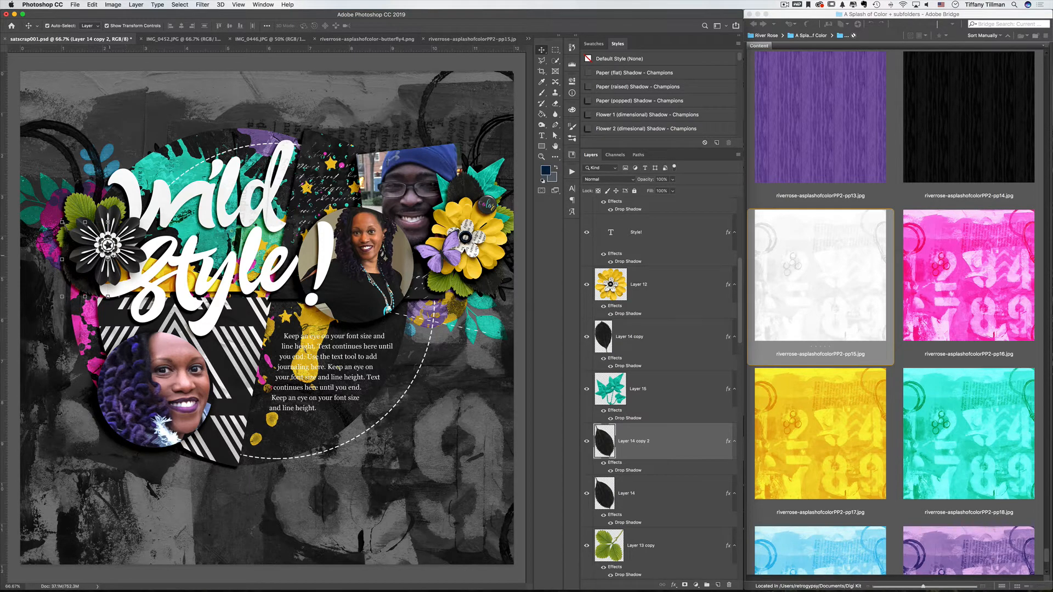
pyautogui.moveTo(116, 256); pyautogui.dragTo(75, 272)
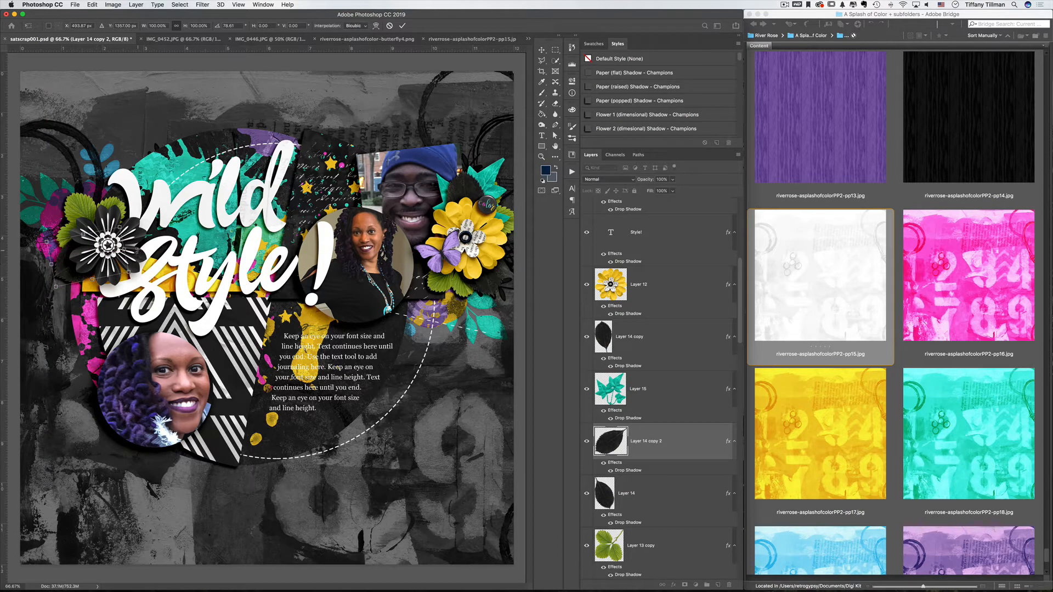
pyautogui.press('Return')
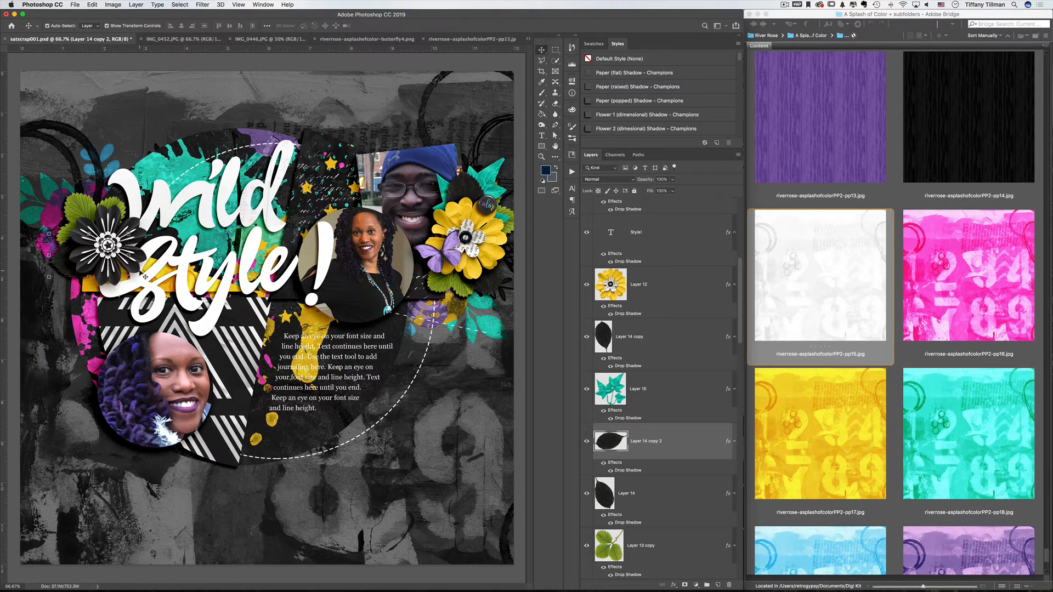
pyautogui.moveTo(62, 263); pyautogui.dragTo(58, 263)
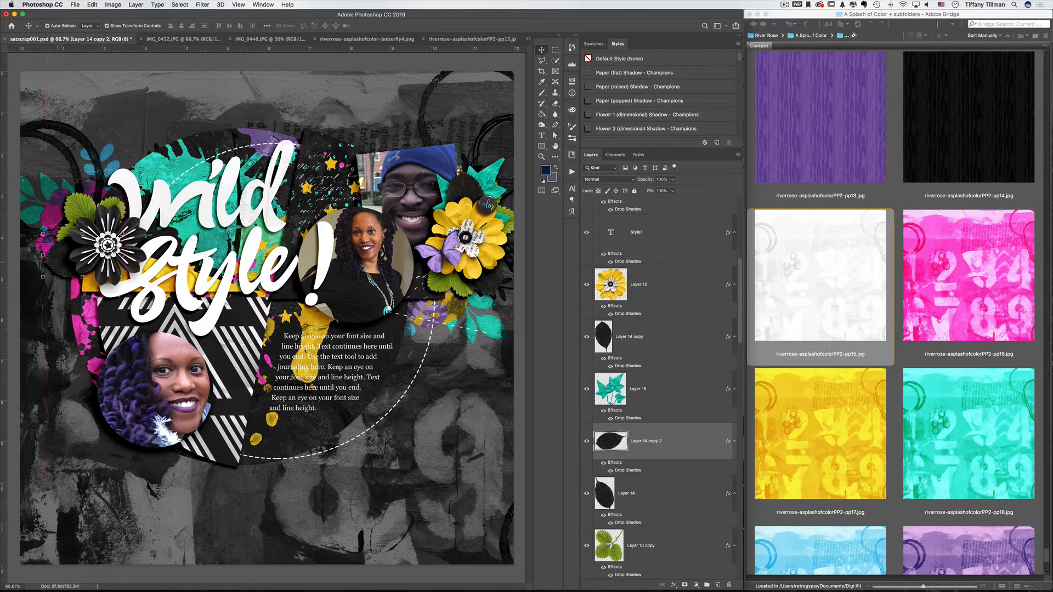
# - Copy the green leaf cluster again, rotate it and tuck it behind the black flower's lower-left petals
pyautogui.moveTo(84, 207); pyautogui.dragTo(82, 277)
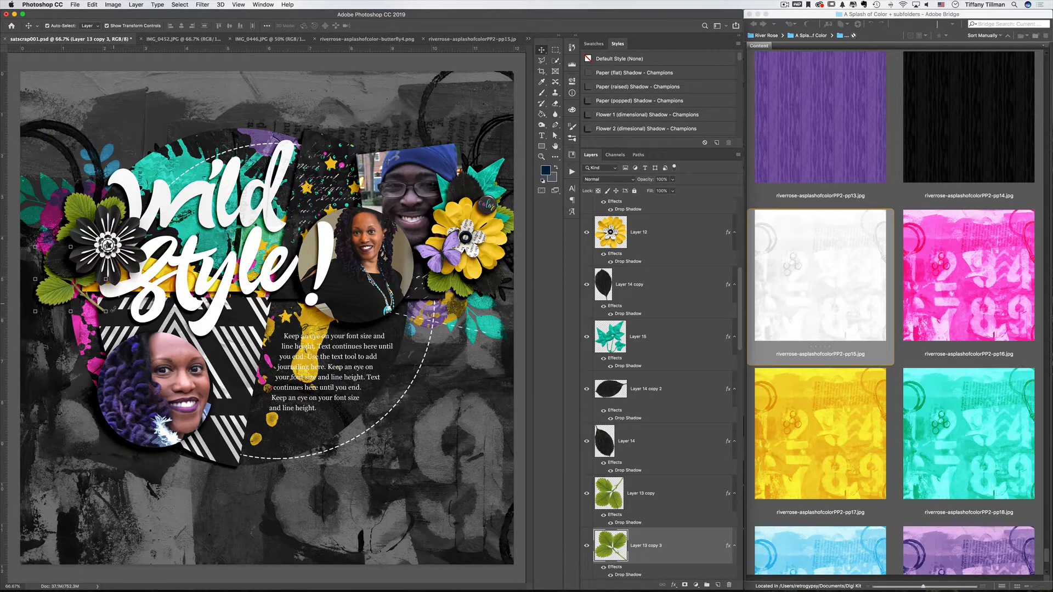
pyautogui.moveTo(113, 309); pyautogui.dragTo(113, 223)
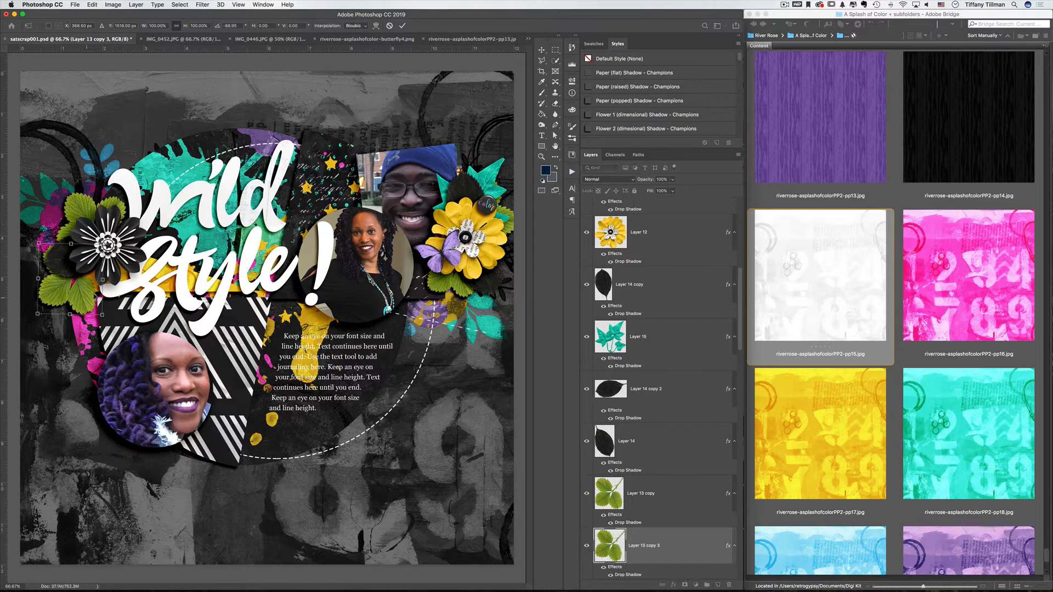
pyautogui.moveTo(87, 297); pyautogui.dragTo(110, 285)
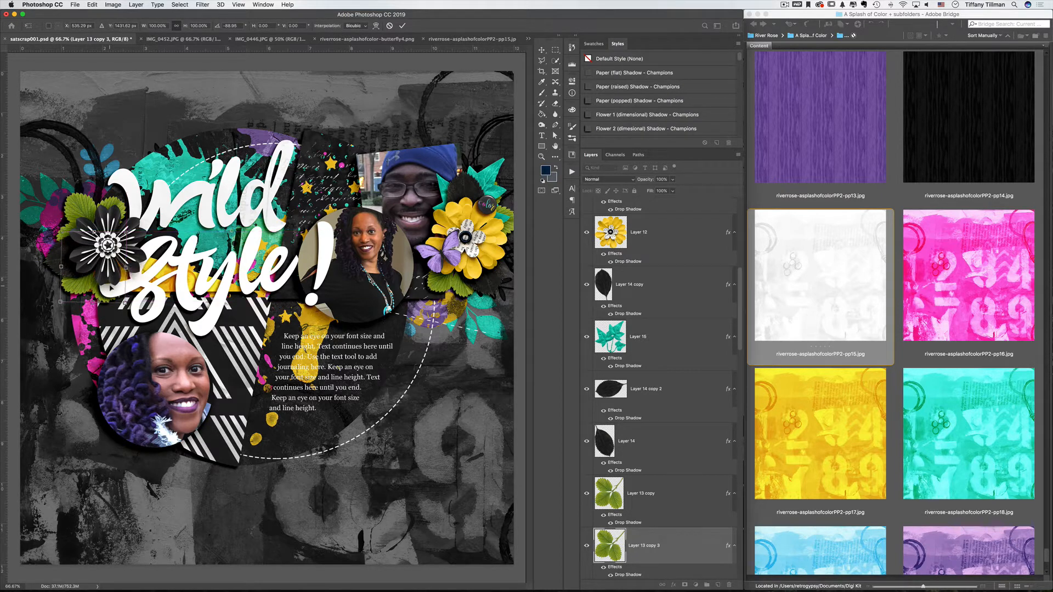
pyautogui.press('Return')
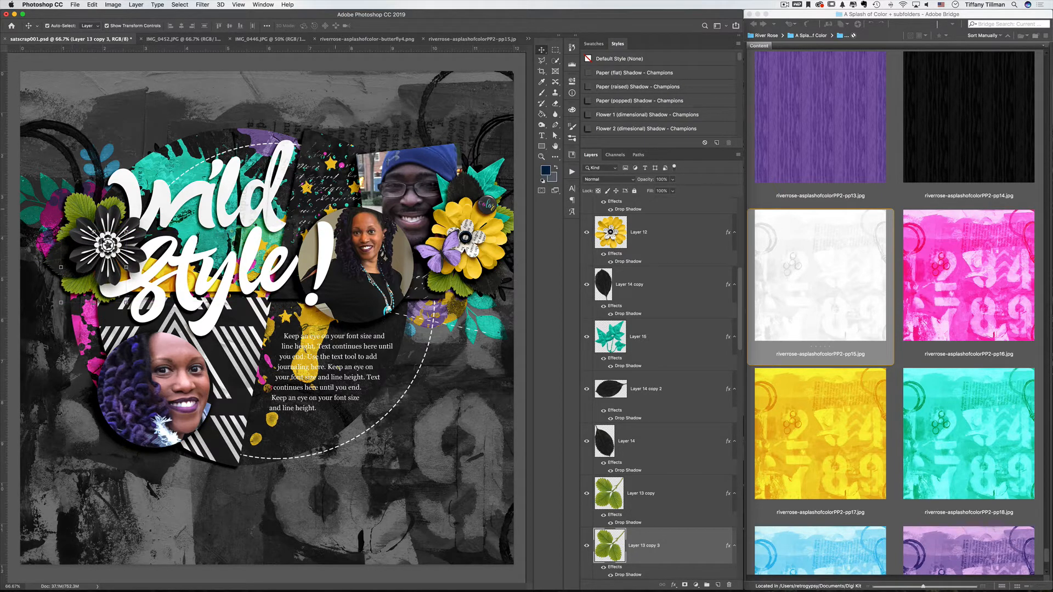
# - Duplicate the teal ivy leaves from the yellow flower cluster, rotate the copy and tuck it behind the black flower's left side
pyautogui.click(850, 267)
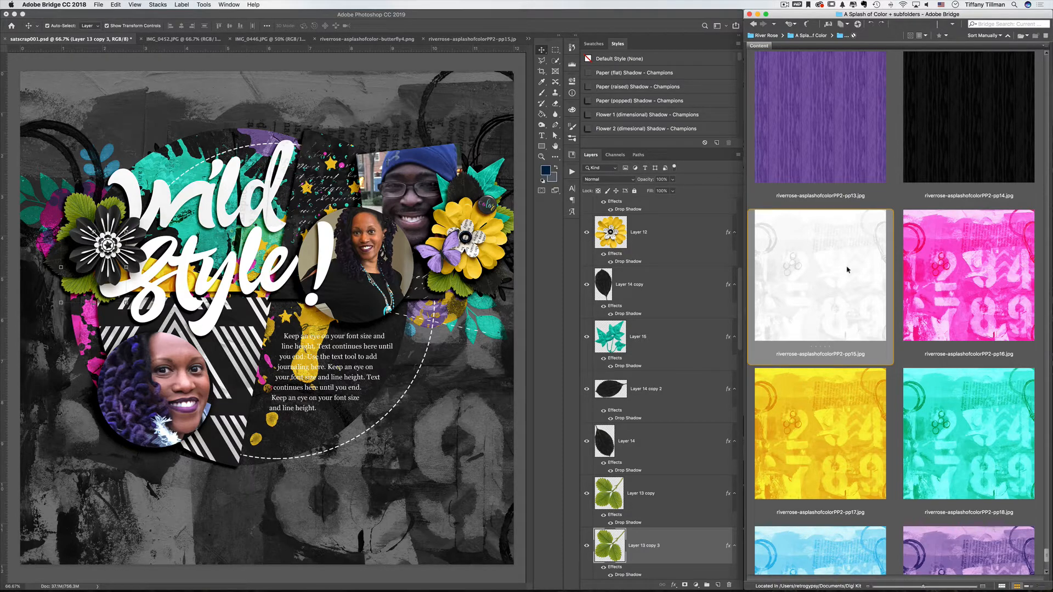
pyautogui.click(484, 175)
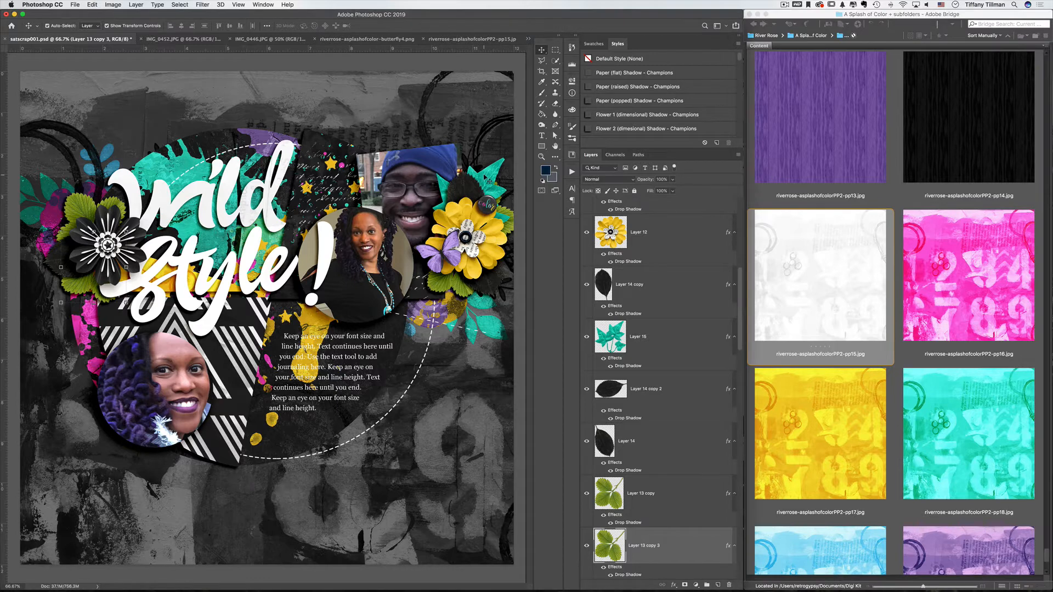
pyautogui.click(492, 180)
pyautogui.moveTo(492, 180); pyautogui.dragTo(83, 159)
pyautogui.hotkey('ctrl', 't')
pyautogui.moveTo(27, 218); pyautogui.dragTo(70, 262)
pyautogui.press('Return')
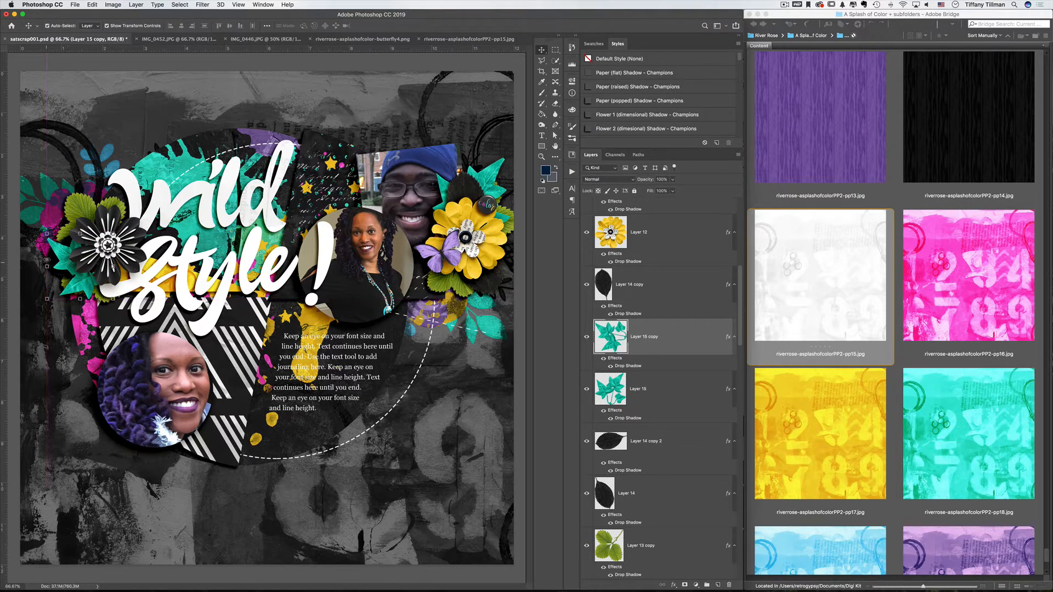
# - Move and rotate the black leaf copy above the black flower, and shift the lower green leaf cluster down and left
pyautogui.click(55, 258)
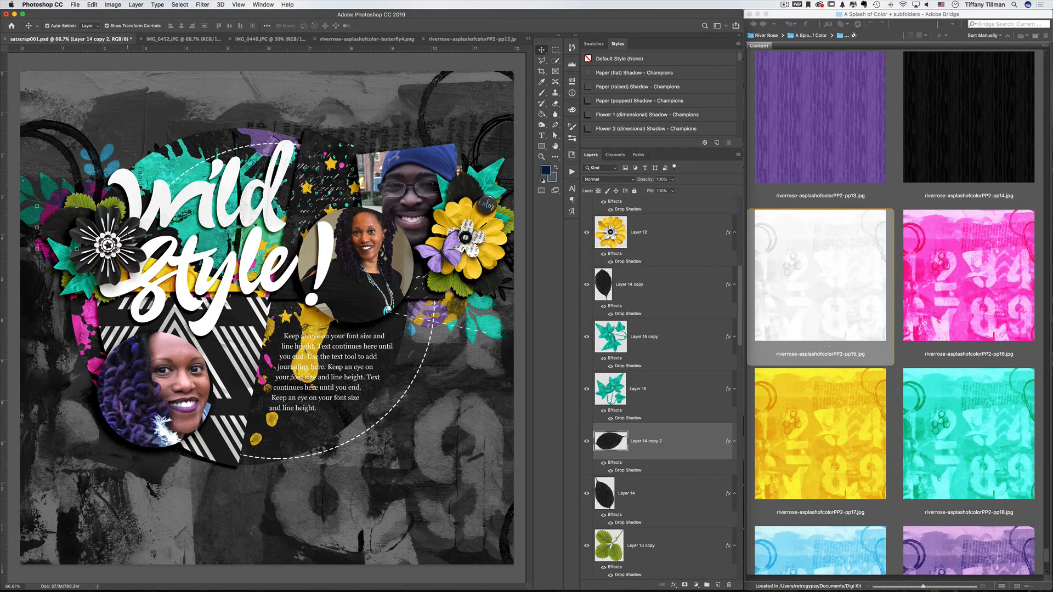
pyautogui.hotkey('ctrl', 't')
pyautogui.moveTo(79, 217); pyautogui.dragTo(86, 230)
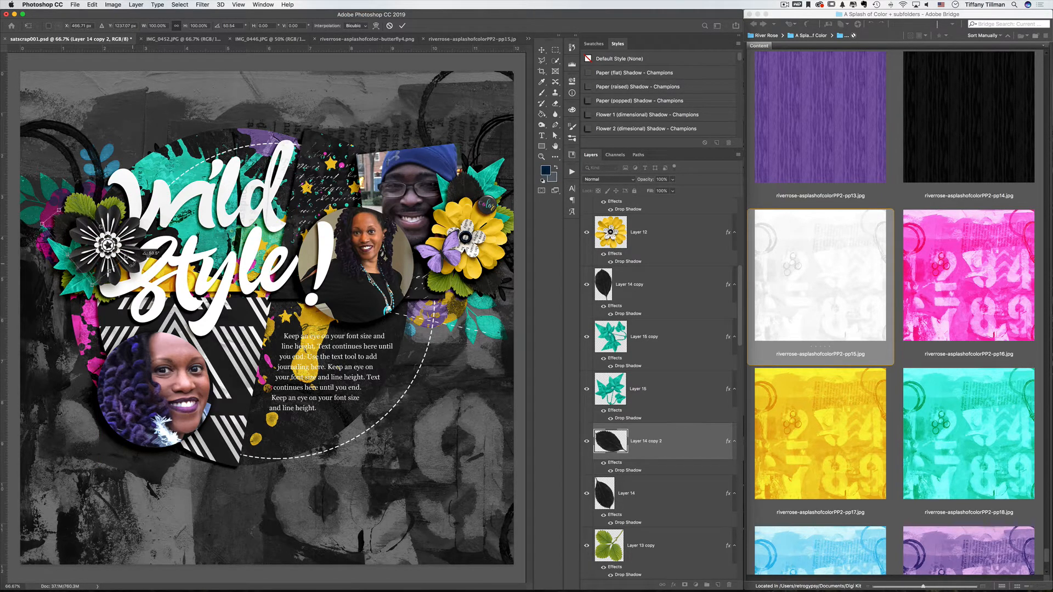
pyautogui.press('Return')
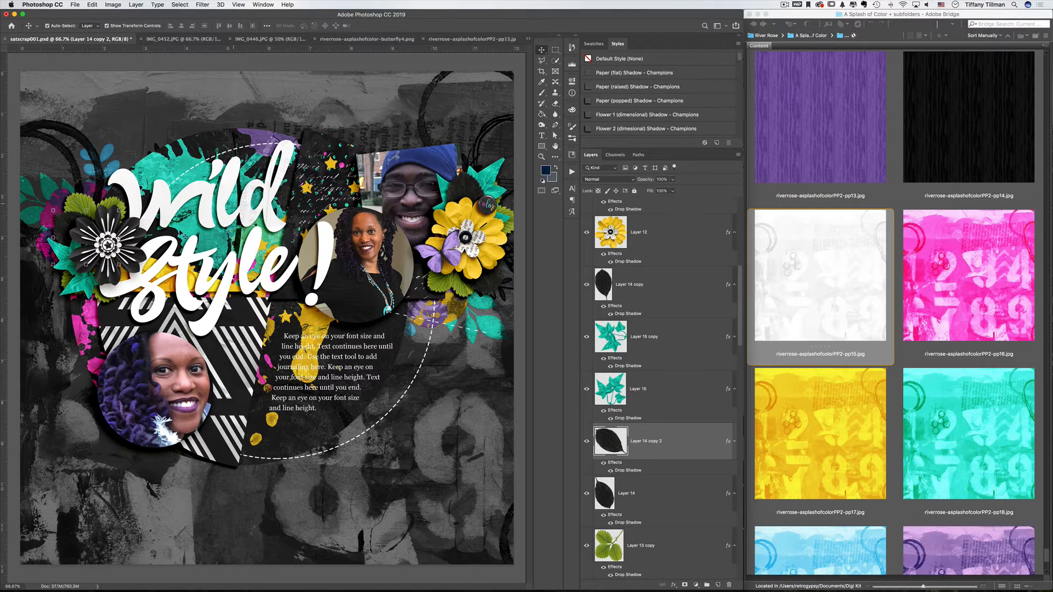
pyautogui.moveTo(66, 281); pyautogui.dragTo(58, 291)
# - Switch to Bridge, find the yellow star riverrose-asplashofcolor-star2.png in the kit folder and open it in Photoshop
pyautogui.click(876, 372)
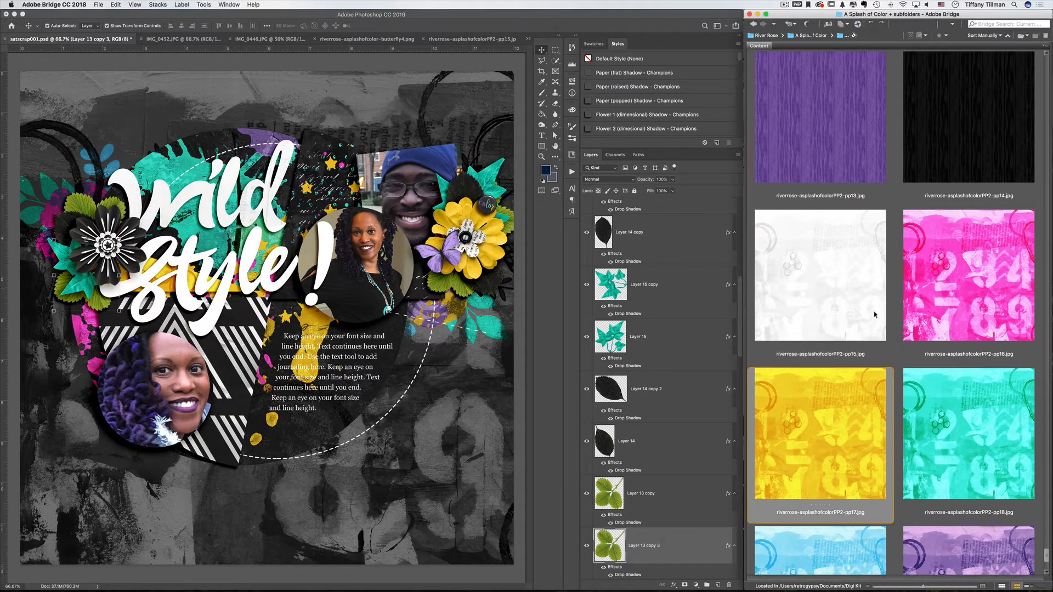
pyautogui.scroll(15, 913, 319)
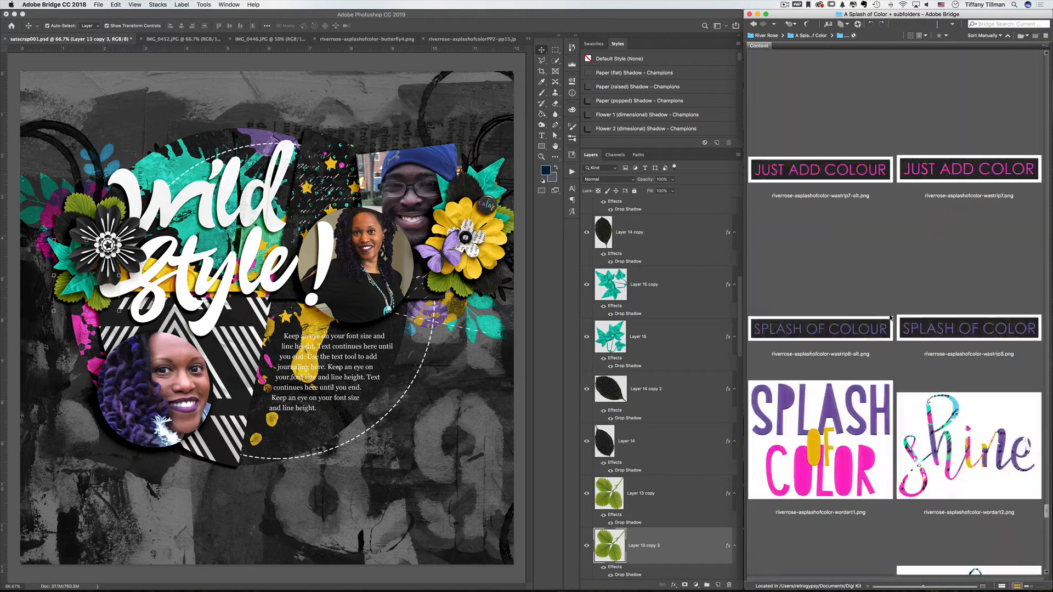
pyautogui.scroll(5, 890, 318)
pyautogui.doubleClick(821, 467)
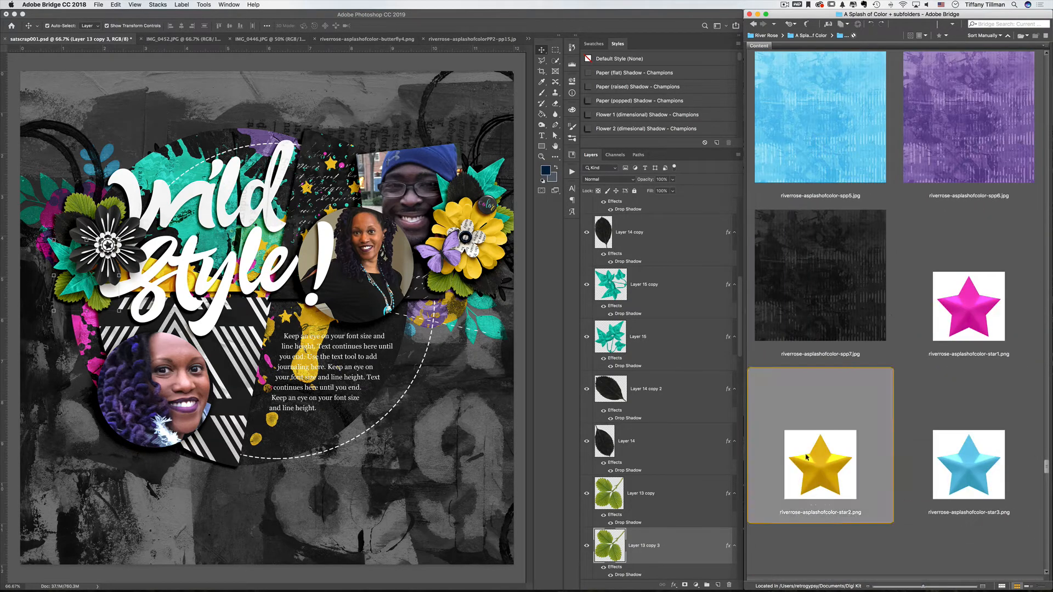
# - Close the leftover riverrose-asplashofcolorPP2-pp15.jpg paper and riverrose-asplashofcolor-butterfly4.png documents
pyautogui.click(322, 42)
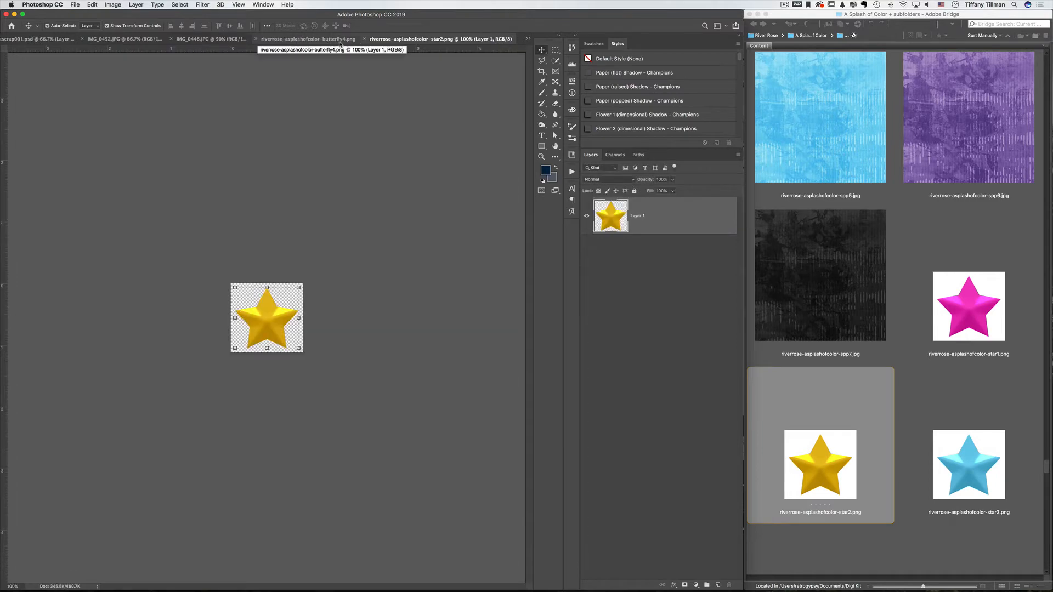
pyautogui.click(339, 41)
pyautogui.press('super+w')
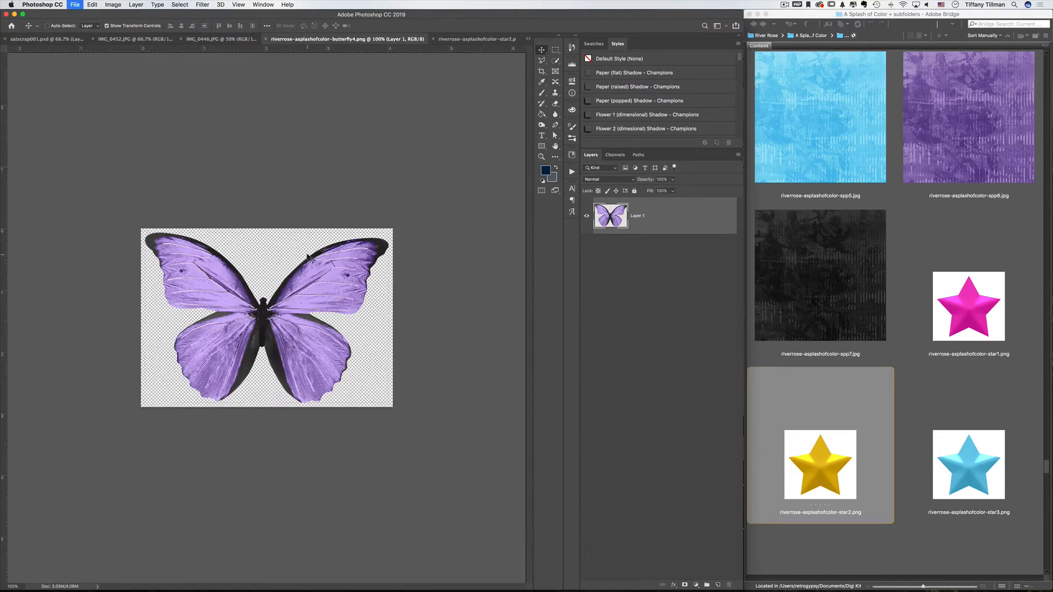
# - Add the yellow star to the scrapbook page, scale it to about 48% and apply the Paper (raised) Shadow - Champions style
pyautogui.moveTo(271, 322); pyautogui.dragTo(33, 41)
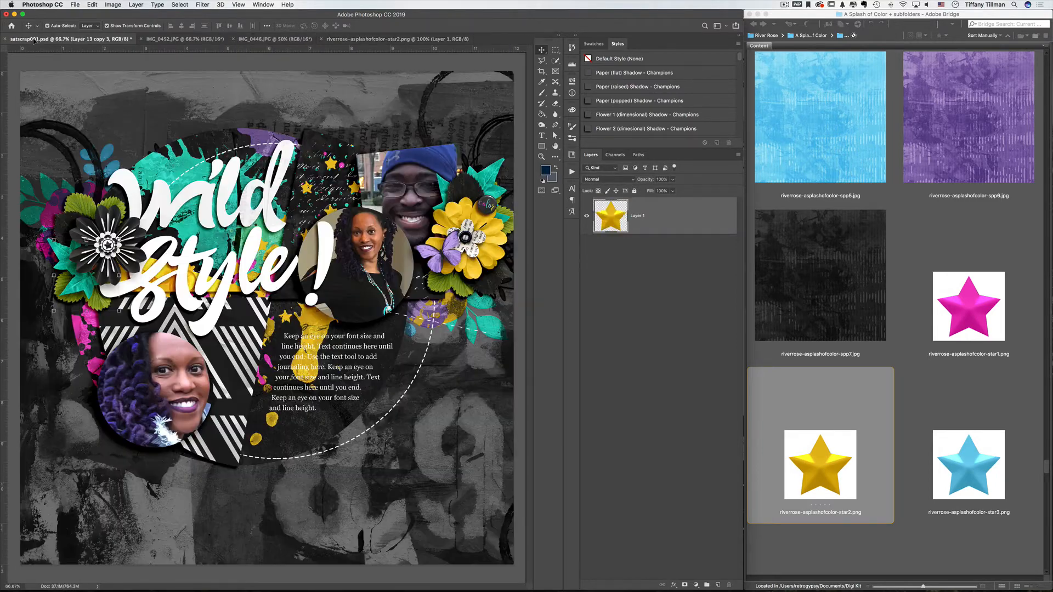
pyautogui.moveTo(90, 155)
pyautogui.mouseDown()
pyautogui.moveTo(96, 148)
pyautogui.moveTo(101, 165)
pyautogui.moveTo(94, 158)
pyautogui.mouseUp()
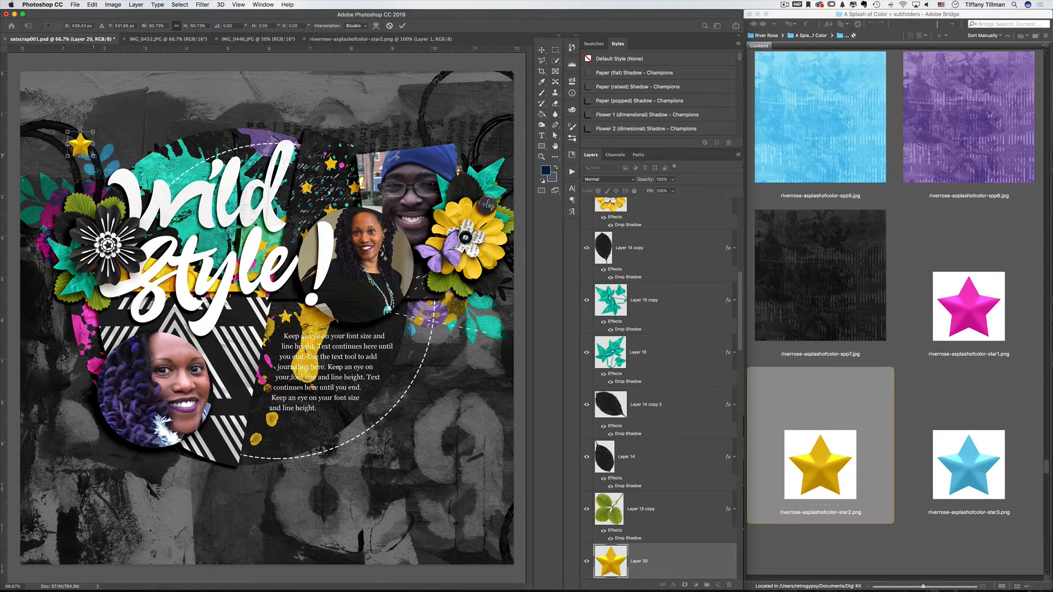
pyautogui.moveTo(93, 156); pyautogui.dragTo(86, 148)
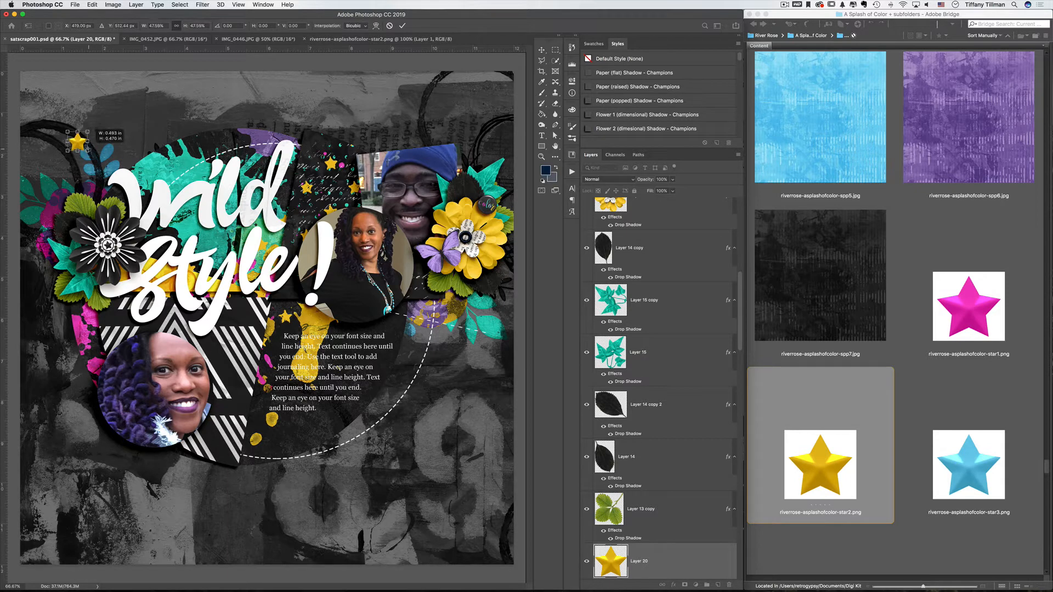
pyautogui.click(635, 90)
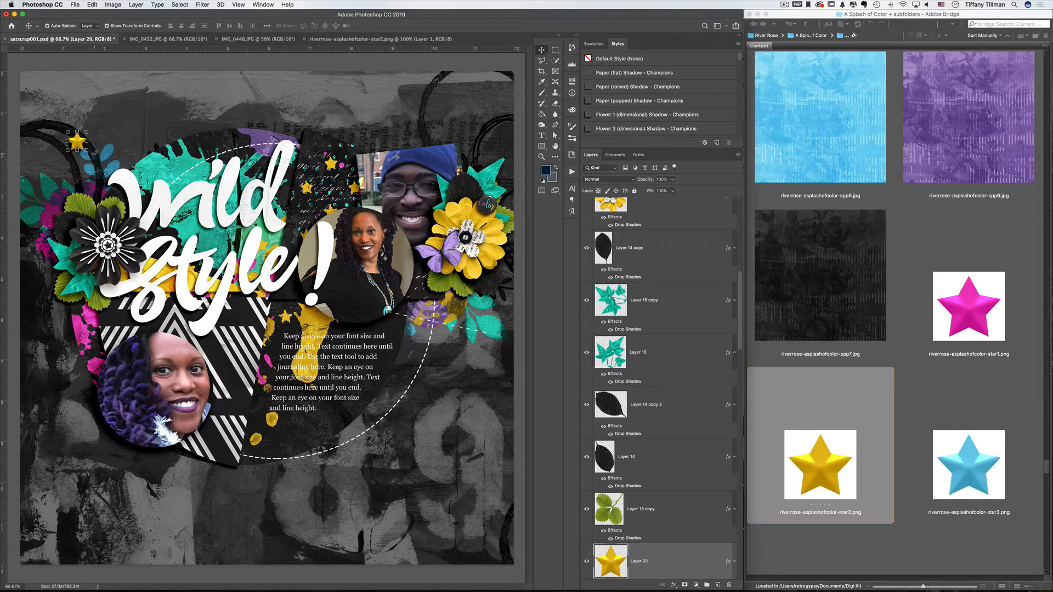
# - Rotate the yellow star, place it at the black flower's upper left and move its layer above the black leaf copy
pyautogui.moveTo(95, 151); pyautogui.dragTo(73, 210)
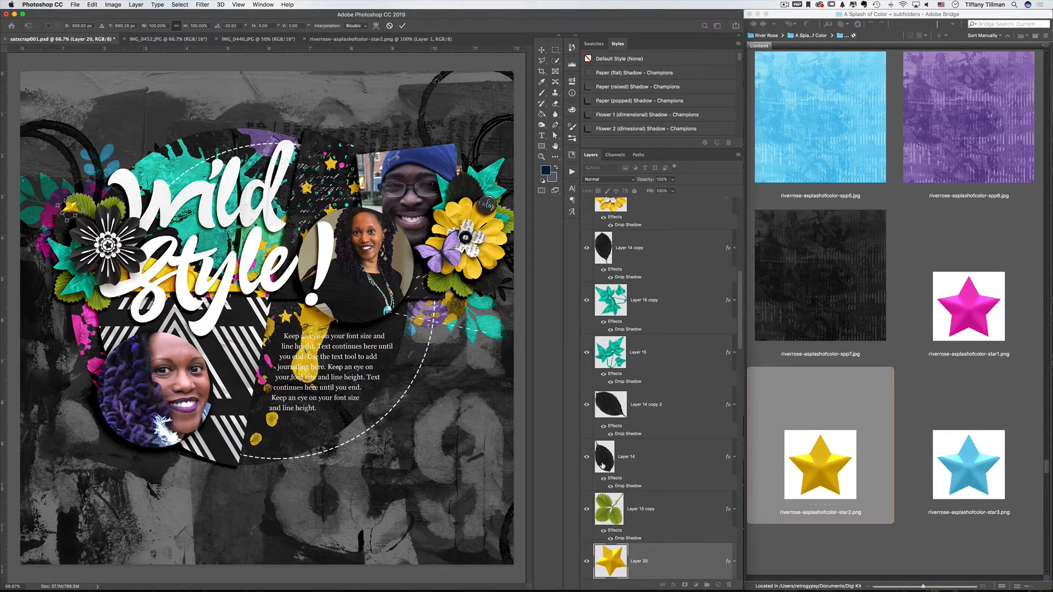
pyautogui.press('Return')
pyautogui.moveTo(655, 557); pyautogui.dragTo(651, 241)
pyautogui.moveTo(75, 220); pyautogui.dragTo(74, 227)
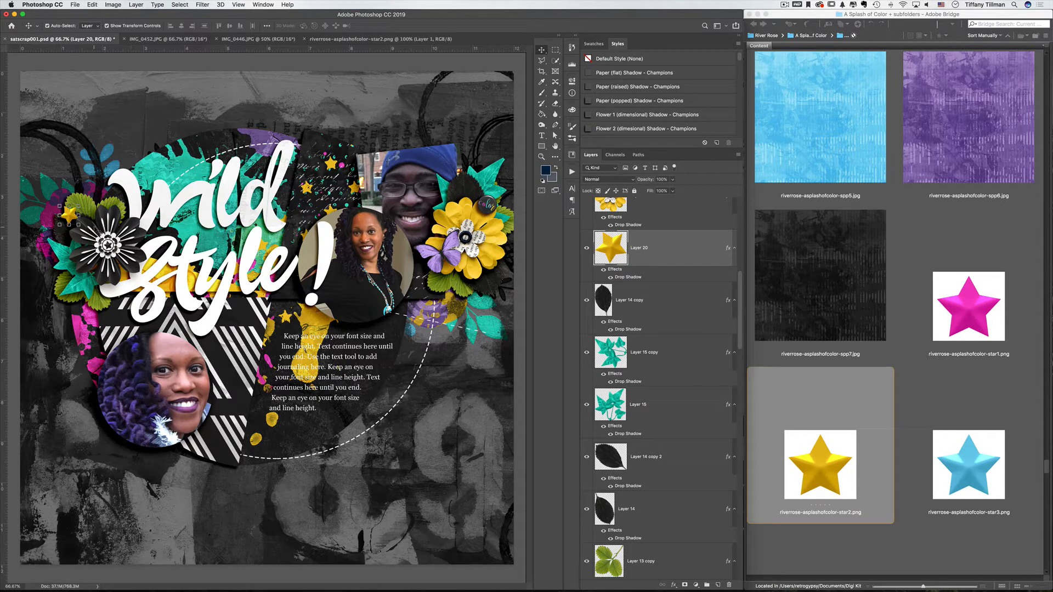
# - Duplicate the yellow star and place the copy below the black flower, beside the Style! title
pyautogui.press('super+j')
pyautogui.moveTo(69, 213); pyautogui.dragTo(116, 300)
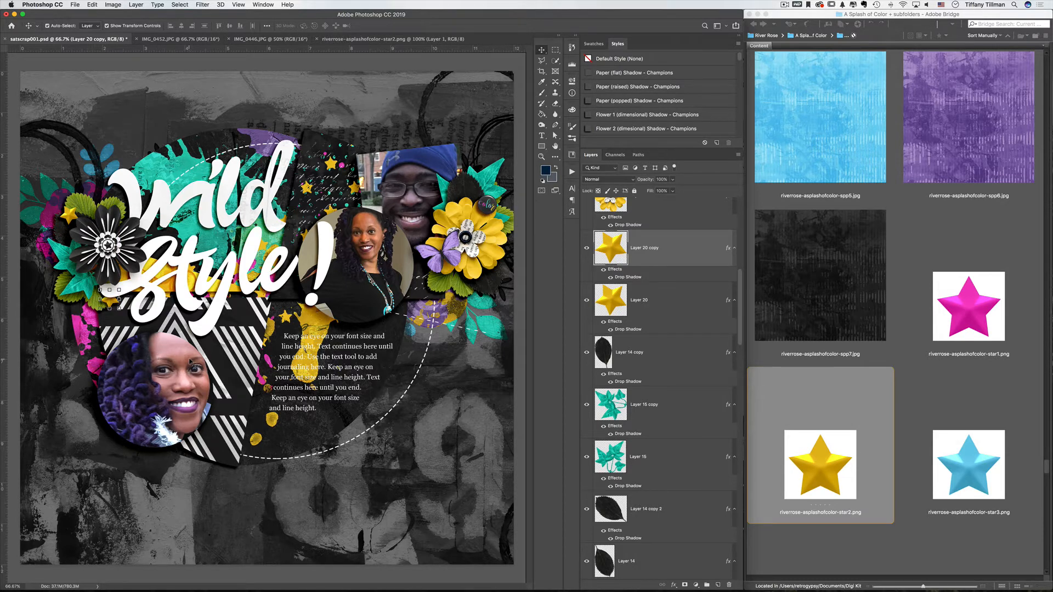
# - Switch to Bridge, open riverrose-asplashofcolor-ribbon3.png and add the black ribbon to the scrapbook page above the background paper
pyautogui.click(456, 403)
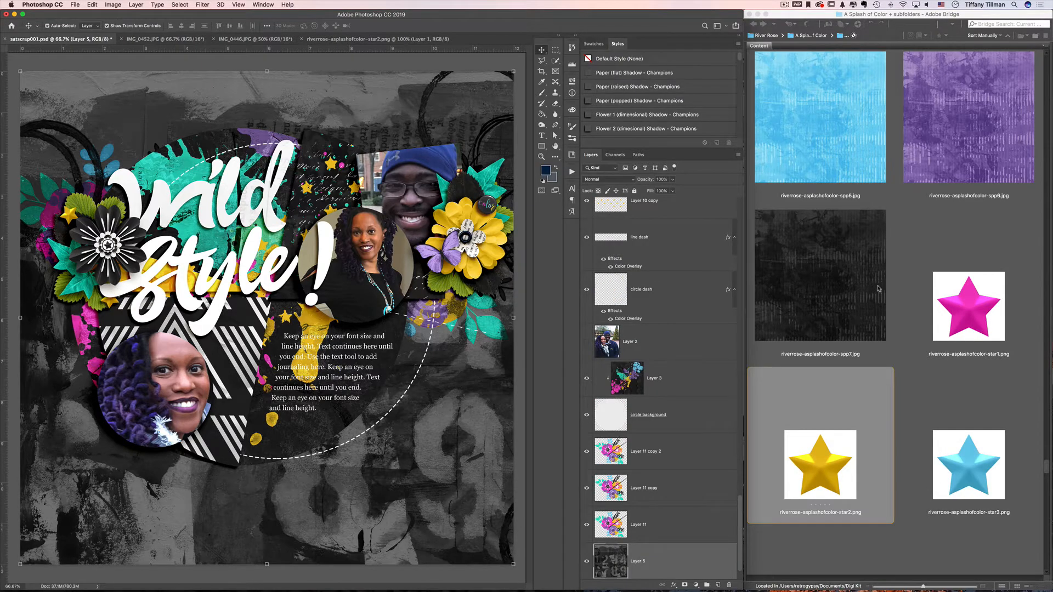
pyautogui.click(900, 290)
pyautogui.scroll(10, 880, 329)
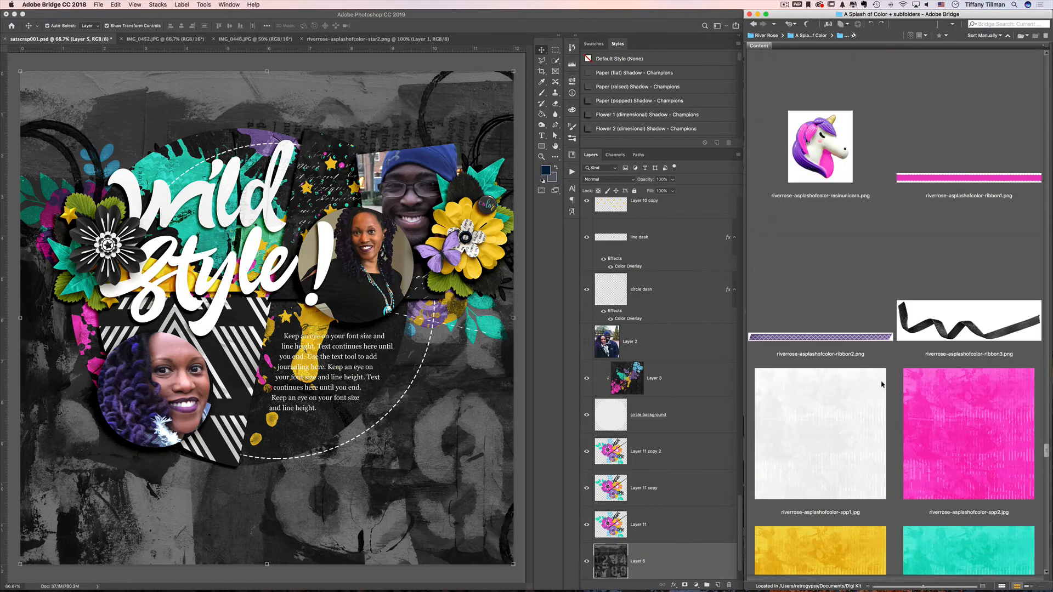
pyautogui.doubleClick(926, 331)
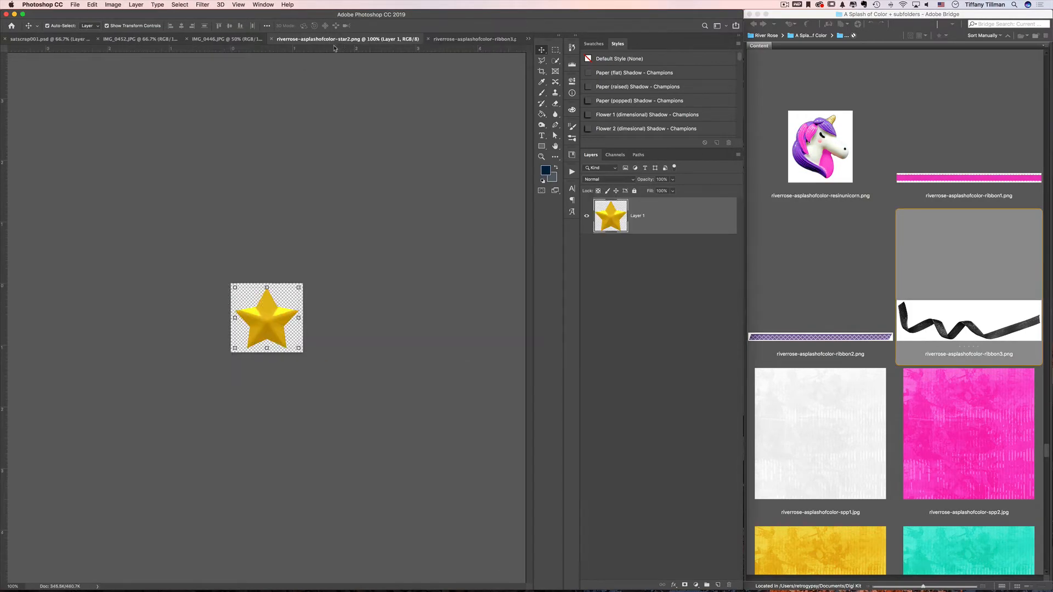
pyautogui.moveTo(278, 325); pyautogui.dragTo(79, 130)
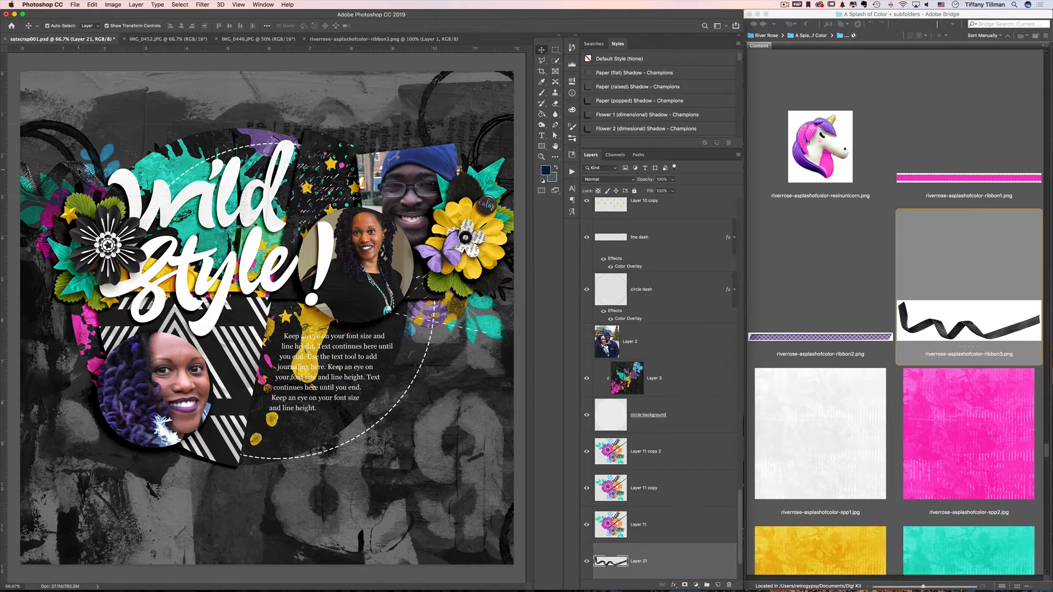
# - Move the black ribbon's layer directly above Layer 3, place it behind the title and apply the Paper (raised) Shadow - Champions style
pyautogui.moveTo(78, 172); pyautogui.dragTo(50, 255)
pyautogui.moveTo(675, 555); pyautogui.dragTo(672, 378)
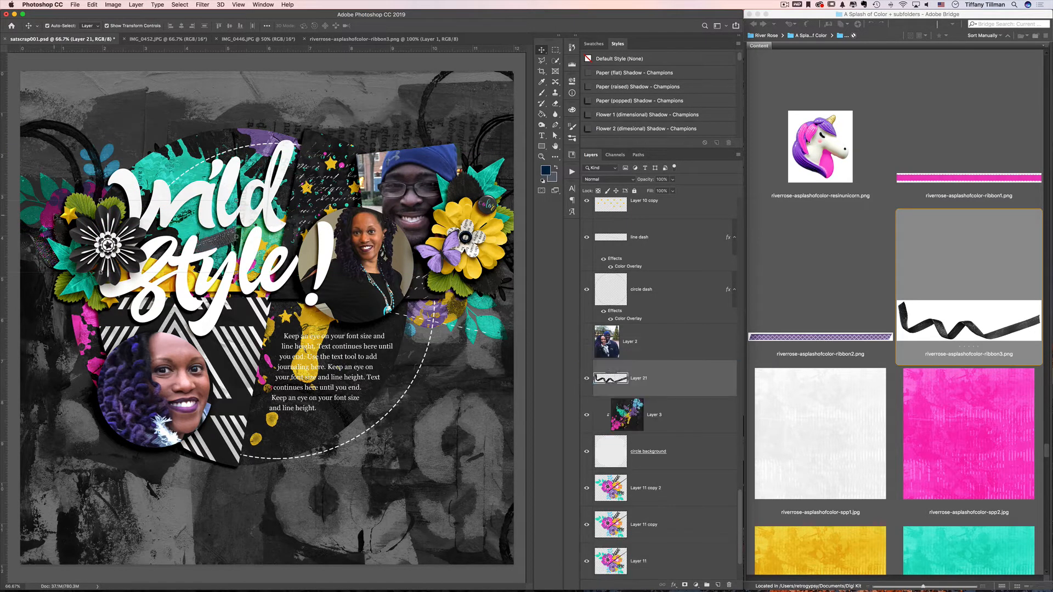
pyautogui.moveTo(51, 245); pyautogui.dragTo(124, 193)
pyautogui.click(640, 90)
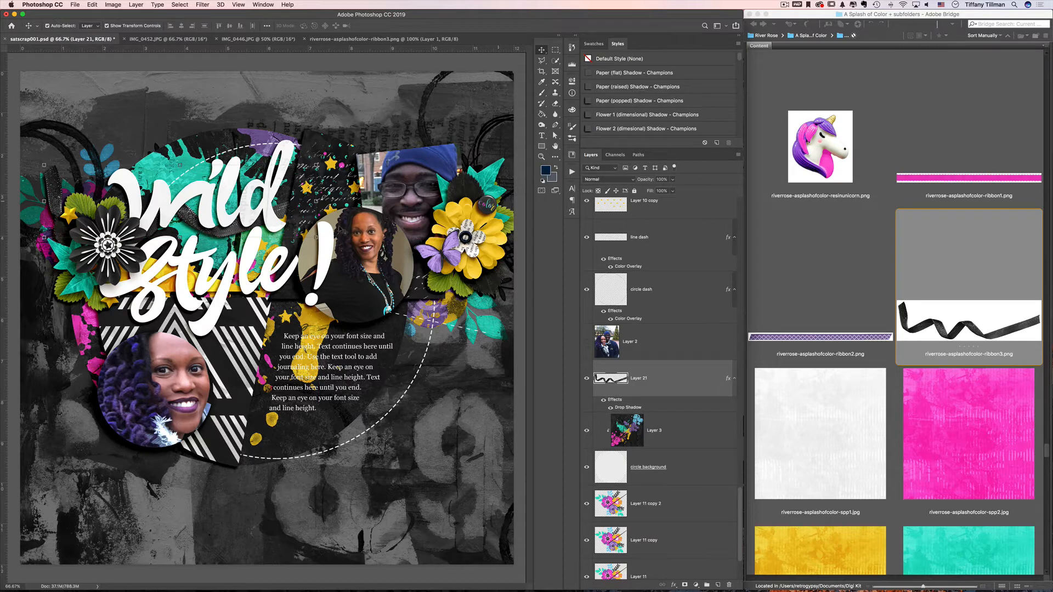
# - Rotate the black ribbon upright and tuck it behind the black flower so its end peeks out above the cluster
pyautogui.click(193, 220)
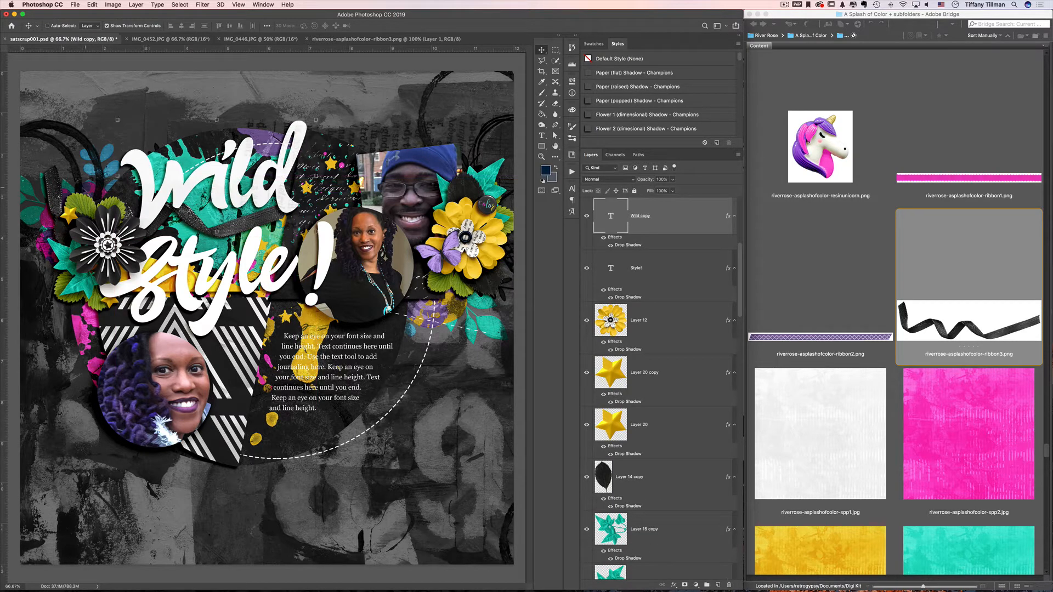
pyautogui.moveTo(54, 166); pyautogui.dragTo(78, 183)
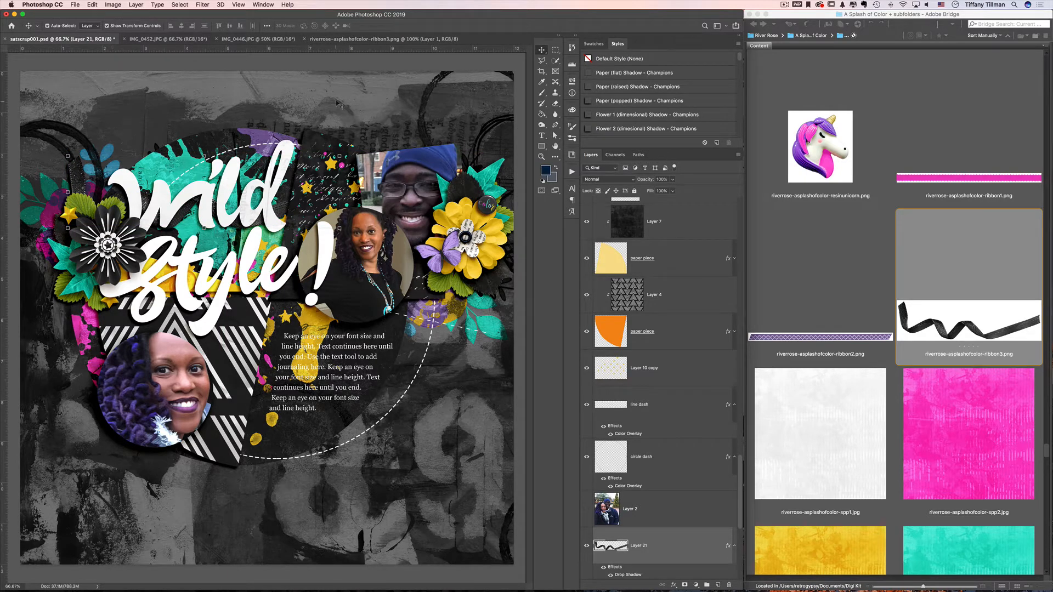
pyautogui.click(338, 70)
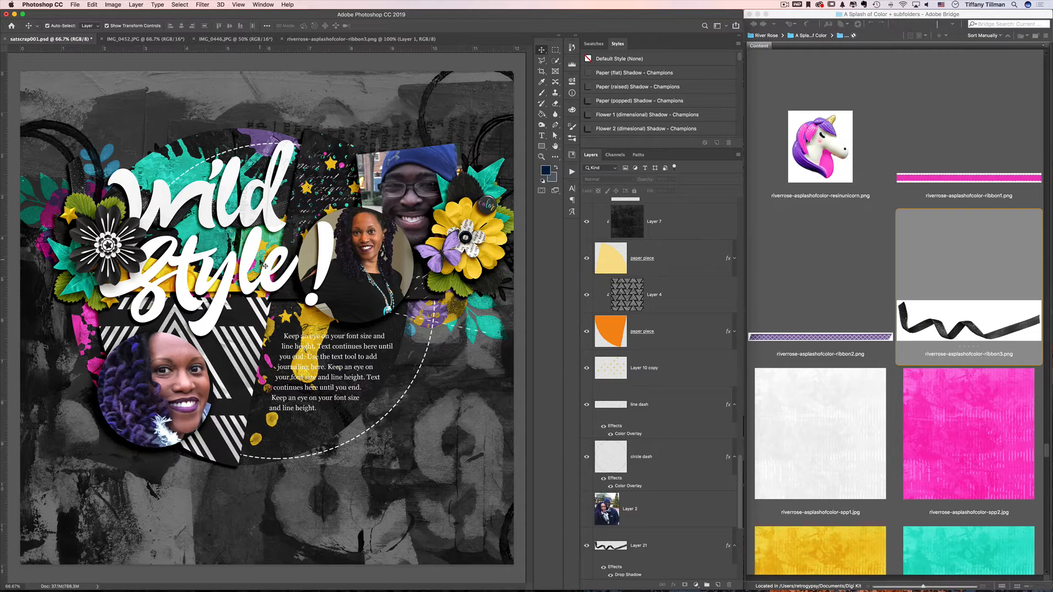
# - Look through the kit's elements in Bridge and open riverrose-asplashofcolor-bow1.png
pyautogui.click(831, 319)
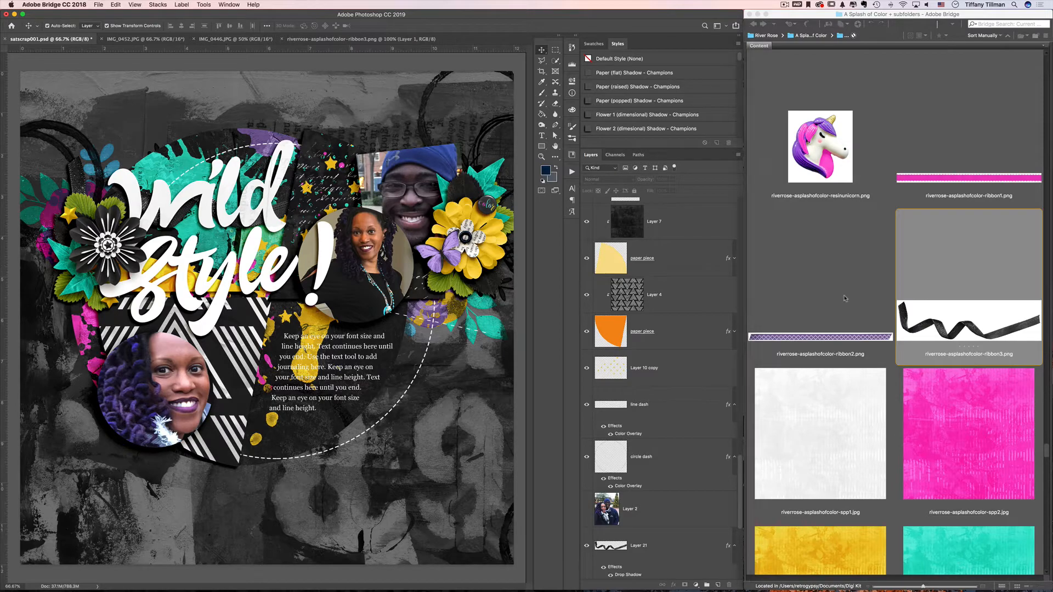
pyautogui.scroll(-3, 833, 319)
pyautogui.scroll(-15, 833, 319)
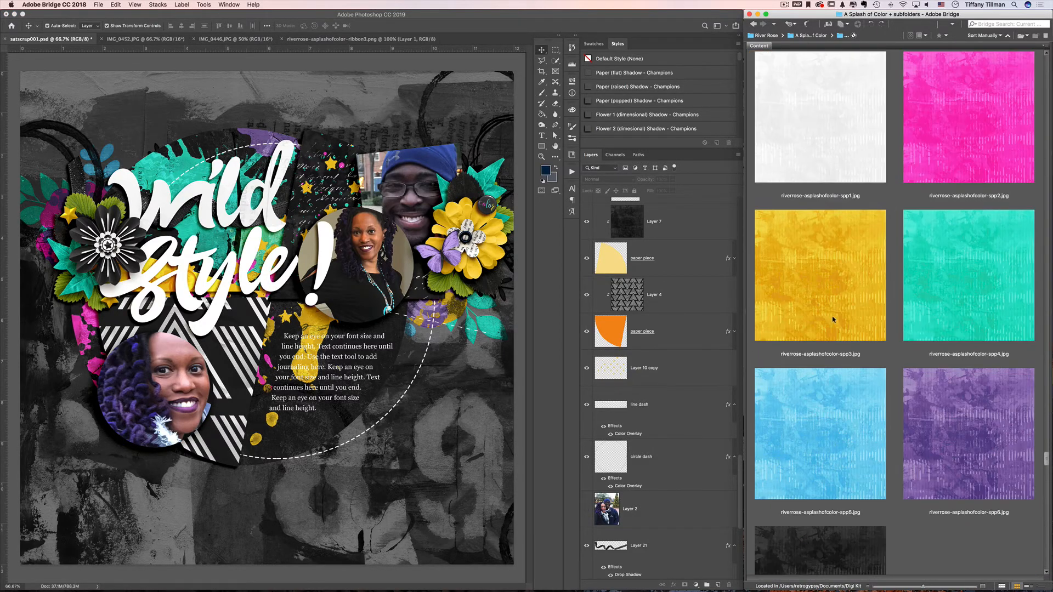
pyautogui.scroll(10, 833, 319)
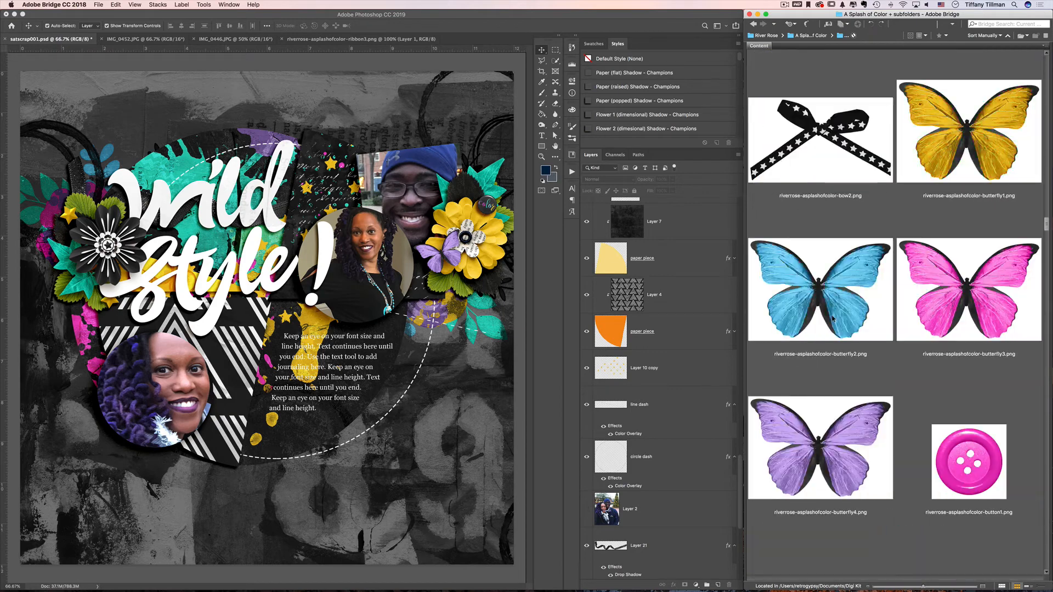
pyautogui.scroll(-5, 832, 320)
pyautogui.scroll(5, 834, 318)
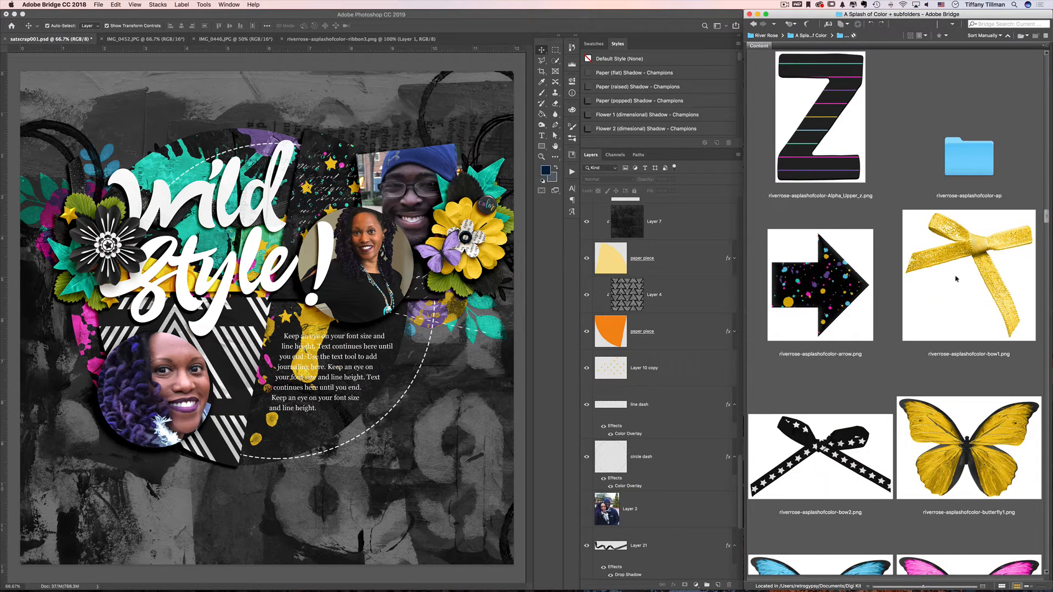
pyautogui.doubleClick(956, 279)
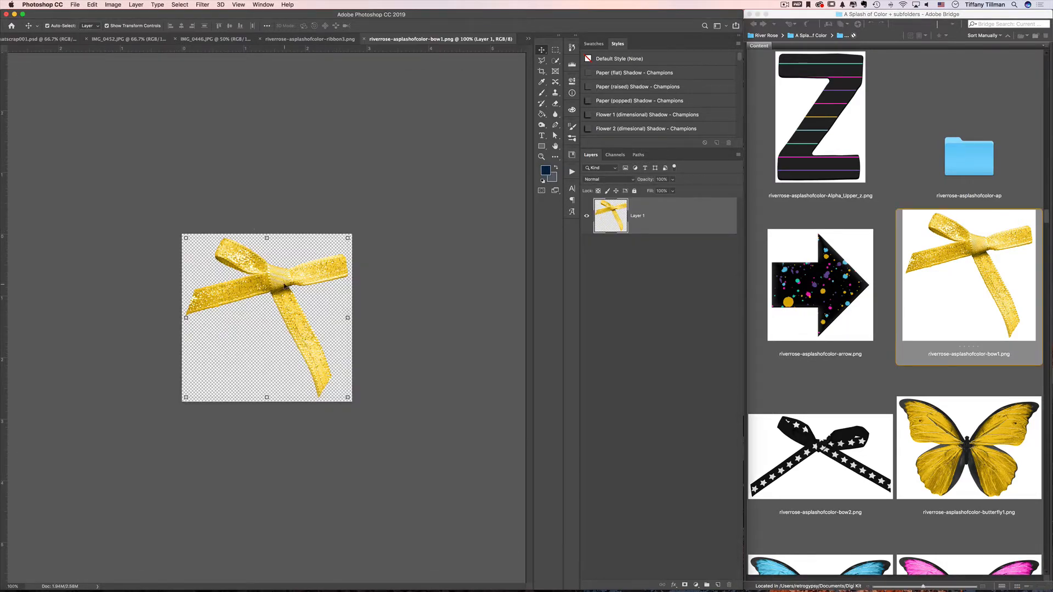
# - Add the yellow bow to the page with the Paper (popped) Shadow - Champions style and scale it down over the black flower's lower left
pyautogui.moveTo(285, 286); pyautogui.dragTo(90, 248)
pyautogui.click(637, 105)
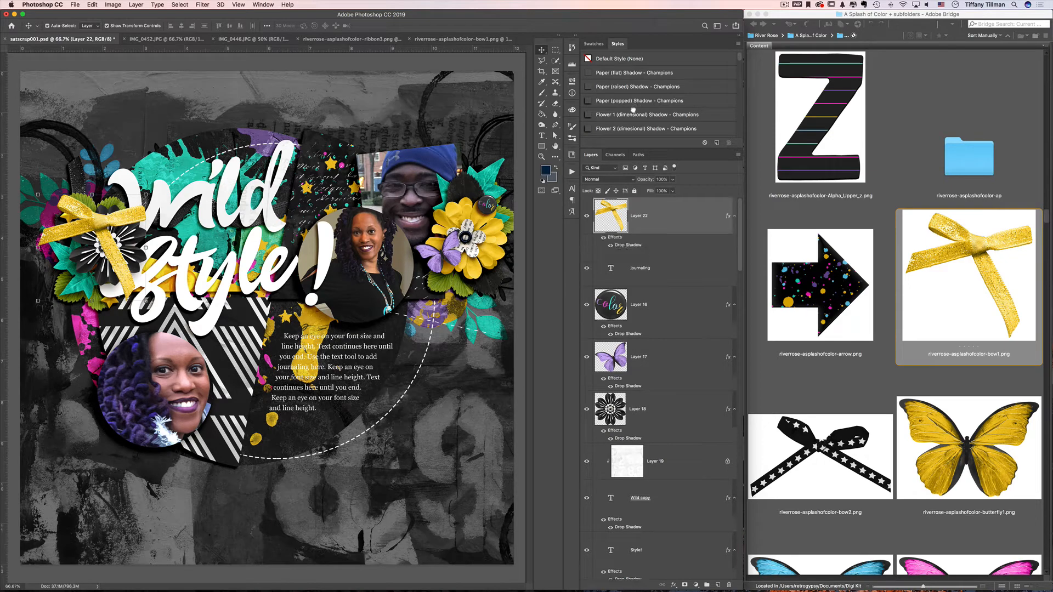
pyautogui.moveTo(145, 300); pyautogui.dragTo(126, 319)
pyautogui.press('Return')
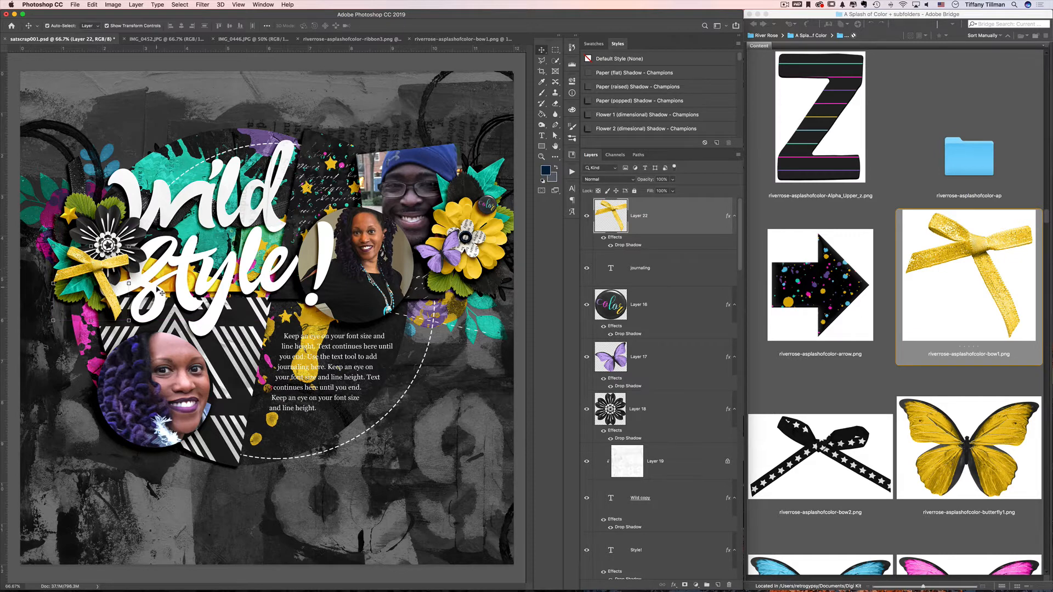
# - Move the yellow bow's layer between the black leaf copy and the teal leaf copy so the bow sits behind the black flower
pyautogui.moveTo(648, 216); pyautogui.dragTo(650, 269)
pyautogui.moveTo(127, 283); pyautogui.dragTo(73, 331)
pyautogui.press('super+z')
pyautogui.press('super+z')
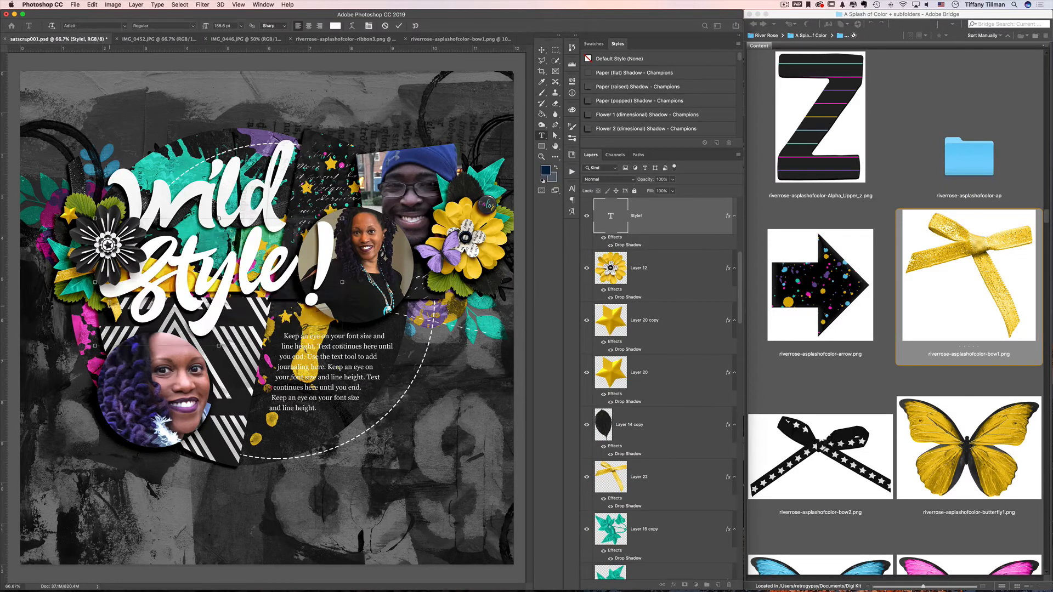
pyautogui.press('v')
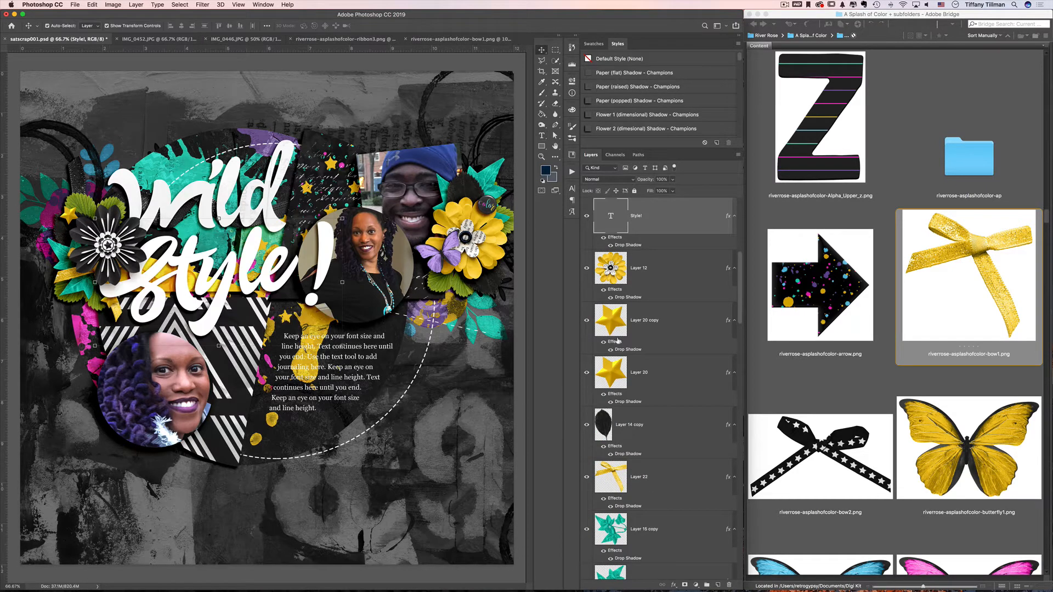
# - Delete the yellow star copy below the black flower
pyautogui.click(635, 333)
pyautogui.press('super+t')
pyautogui.moveTo(112, 299); pyautogui.dragTo(56, 321)
pyautogui.press('Escape')
pyautogui.press('BackSpace')
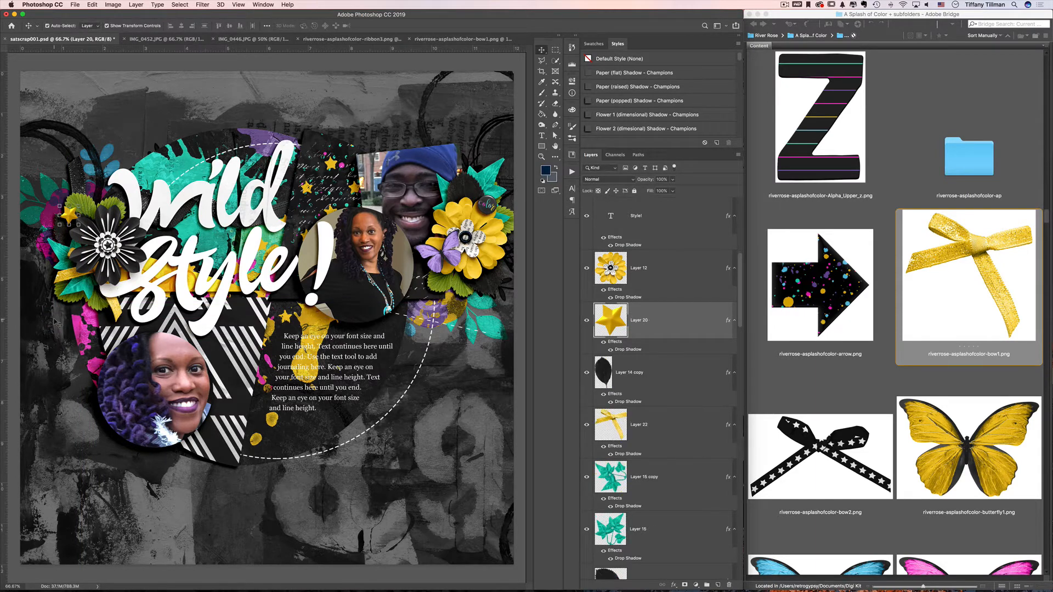
# - Undo the accidental move of the Style! title and nudge the yellow bow slightly further in behind the black flower
pyautogui.moveTo(116, 311); pyautogui.dragTo(100, 310)
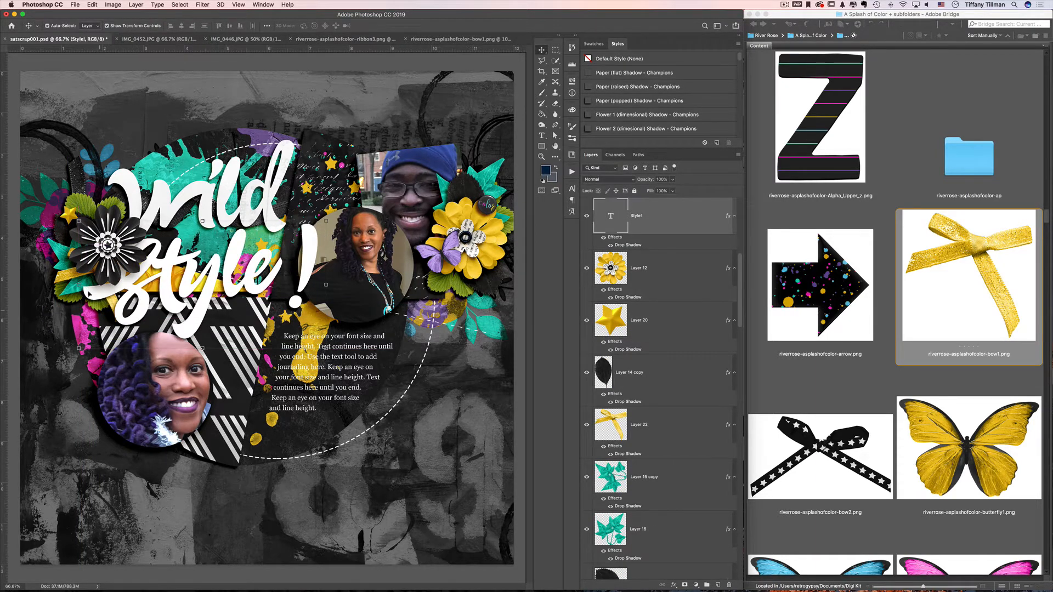
pyautogui.press('super+z')
pyautogui.moveTo(67, 278)
pyautogui.mouseDown()
pyautogui.moveTo(53, 282)
pyautogui.moveTo(76, 275)
pyautogui.mouseUp()
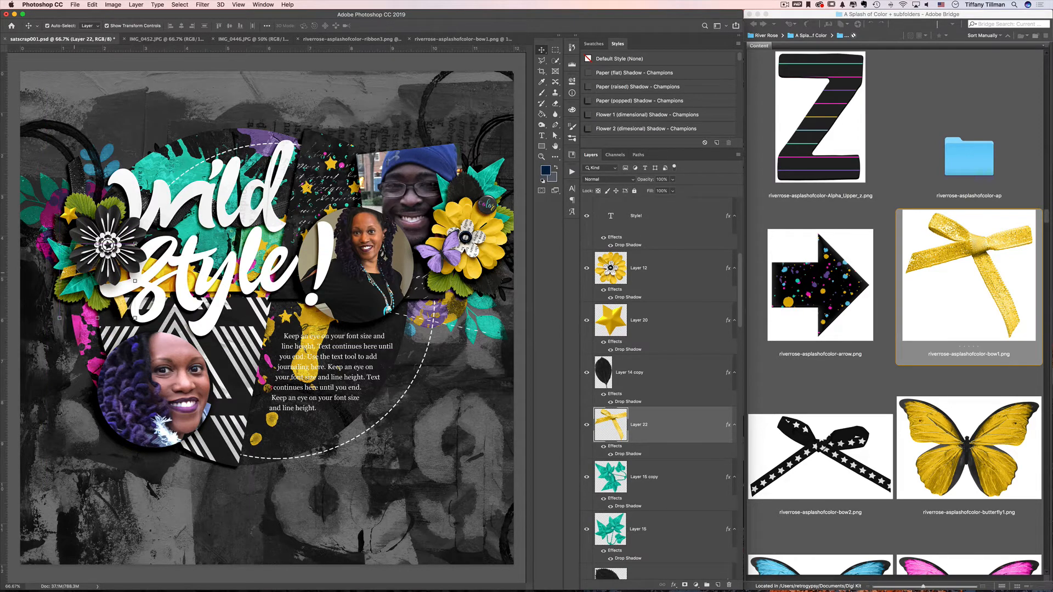
pyautogui.click(144, 88)
pyautogui.click(171, 300)
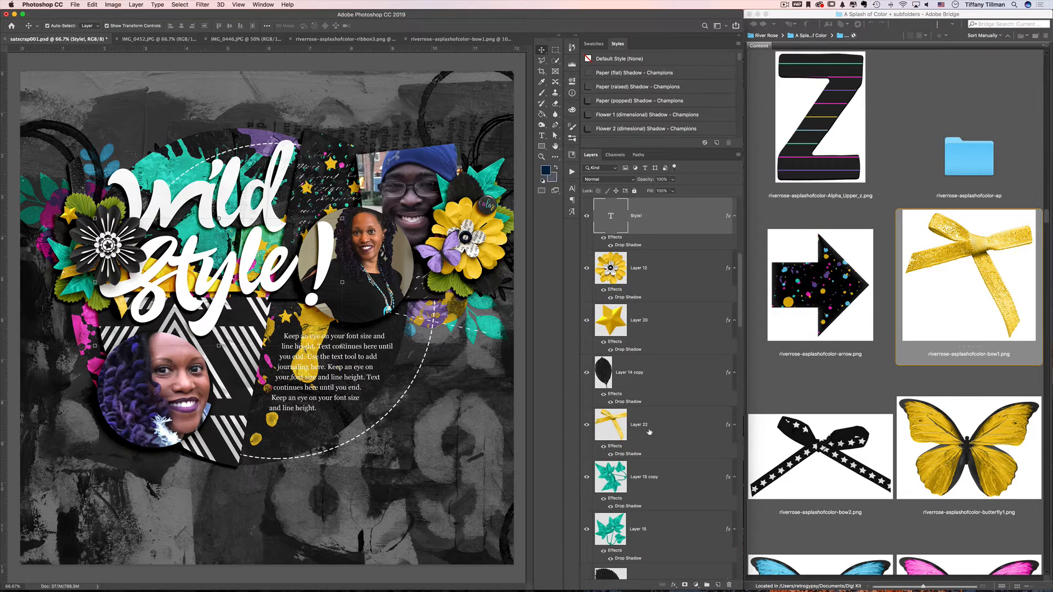
# - Select the yellow paper layer below the photo layers and look through the kit's foliage, frames and patterned papers in Bridge
pyautogui.scroll(-10, 649, 432)
pyautogui.click(660, 329)
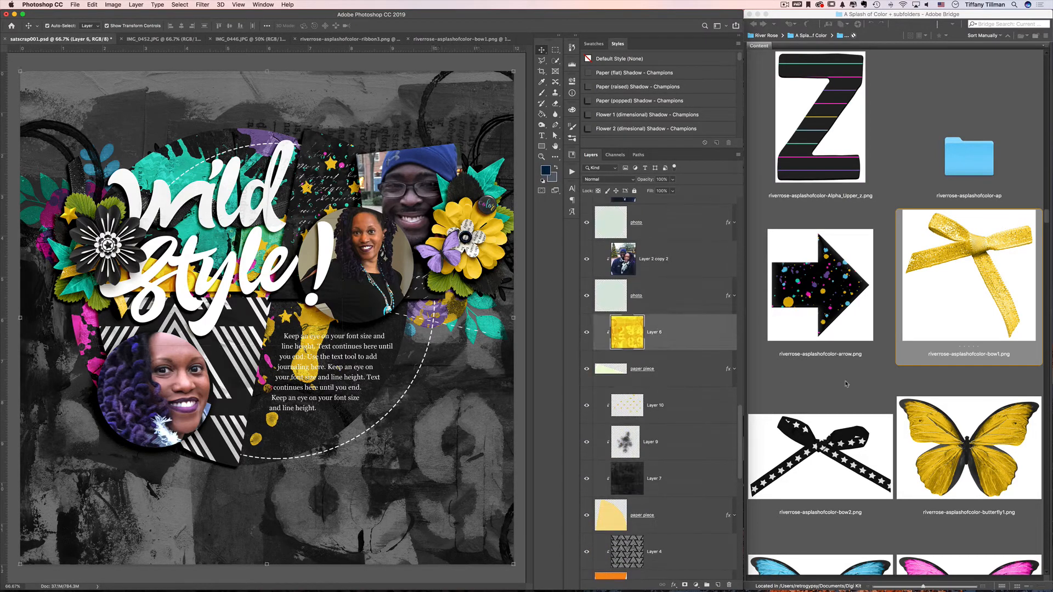
pyautogui.click(846, 384)
pyautogui.scroll(-20, 856, 417)
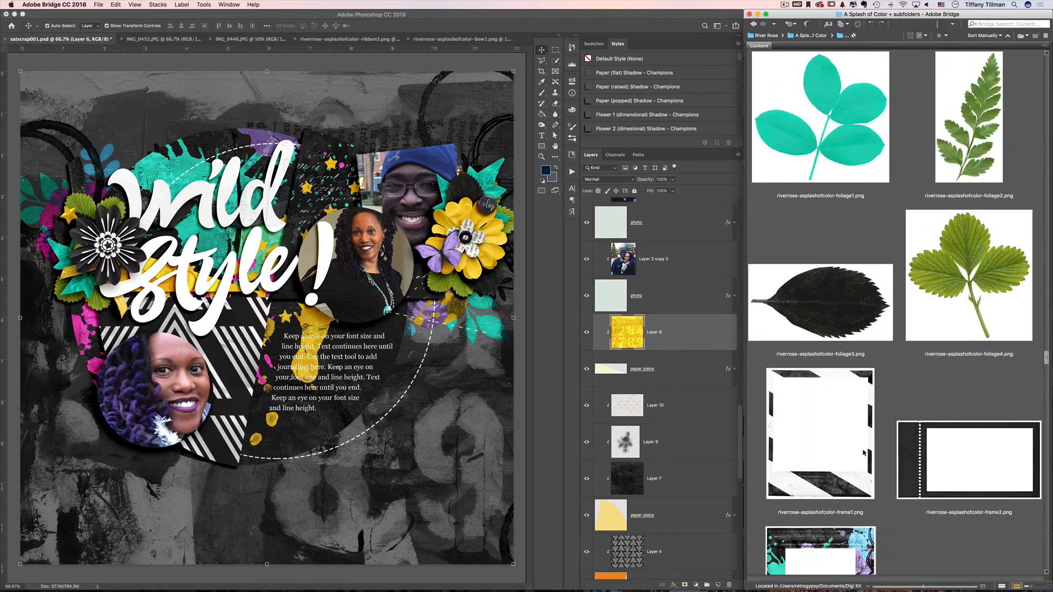
pyautogui.scroll(-20, 864, 452)
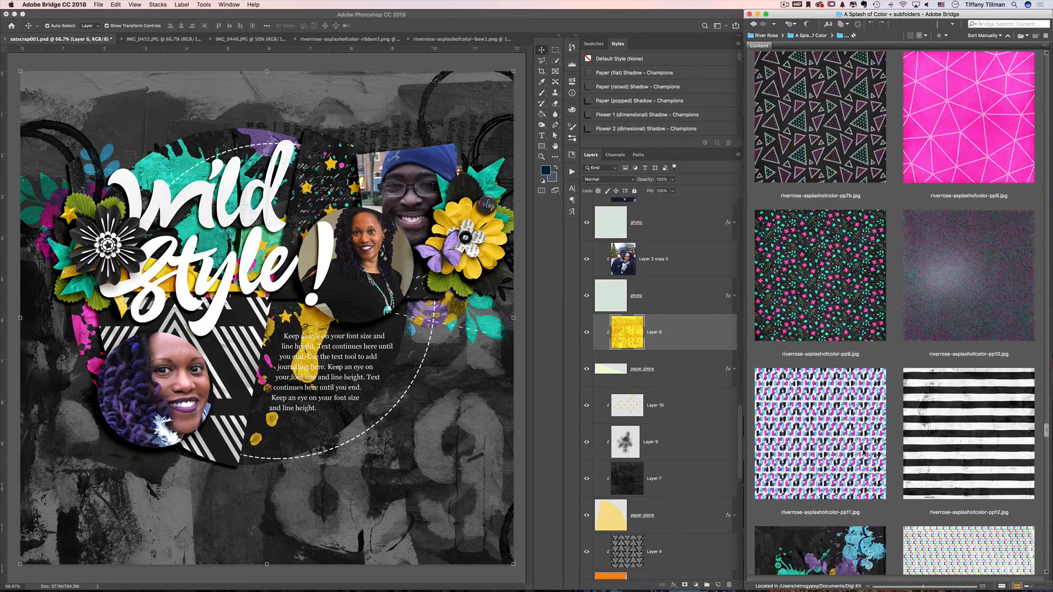
# - Look through the A Splash of Color kit in Bridge and open the pink geometric paper riverrose-asplashofcolor-pp8.jpg in Photoshop
pyautogui.scroll(-15, 864, 451)
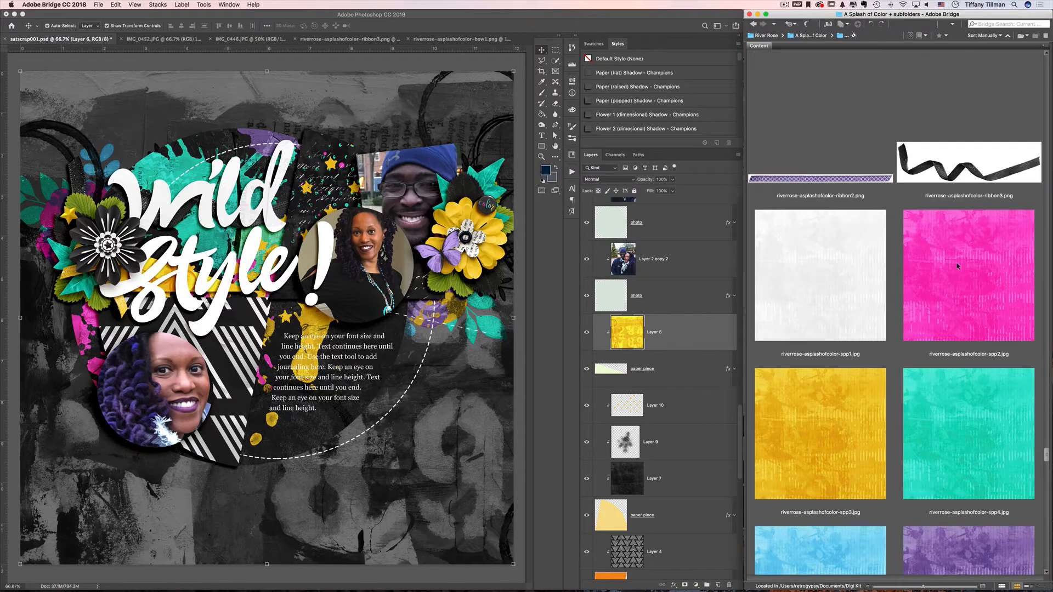
pyautogui.scroll(10, 961, 314)
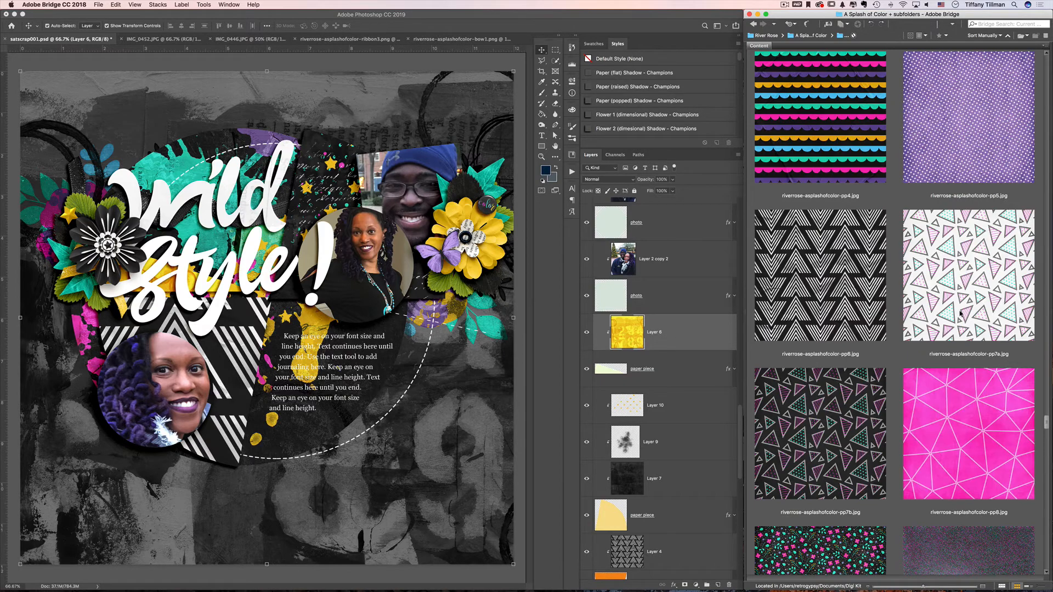
pyautogui.doubleClick(969, 434)
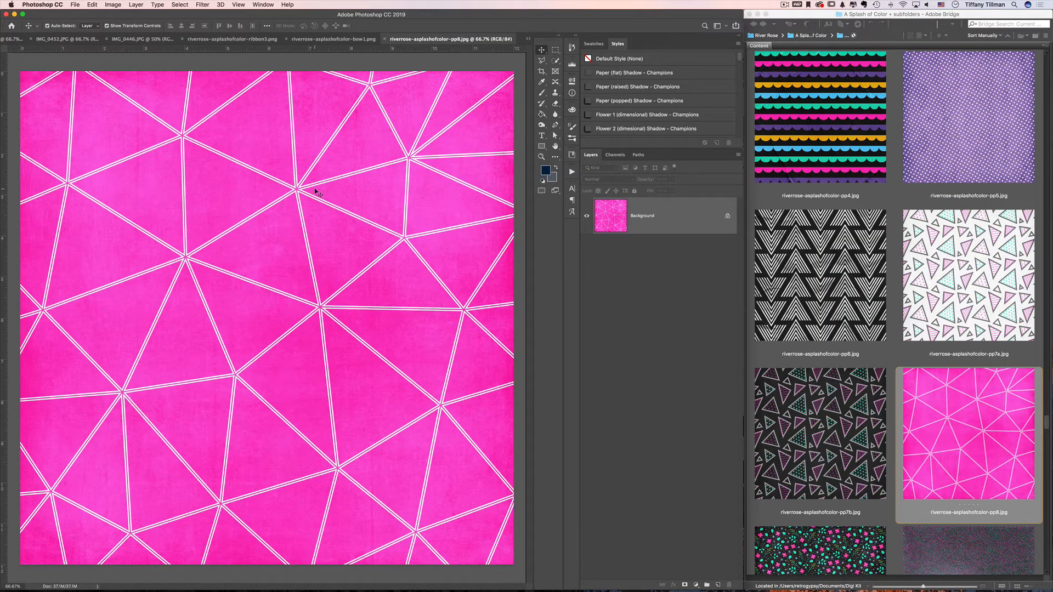
# - Replace the yellow paper clipped to the strip-shaped paper piece with the pink geometric paper, deleting the yellow layer
pyautogui.click(13, 42)
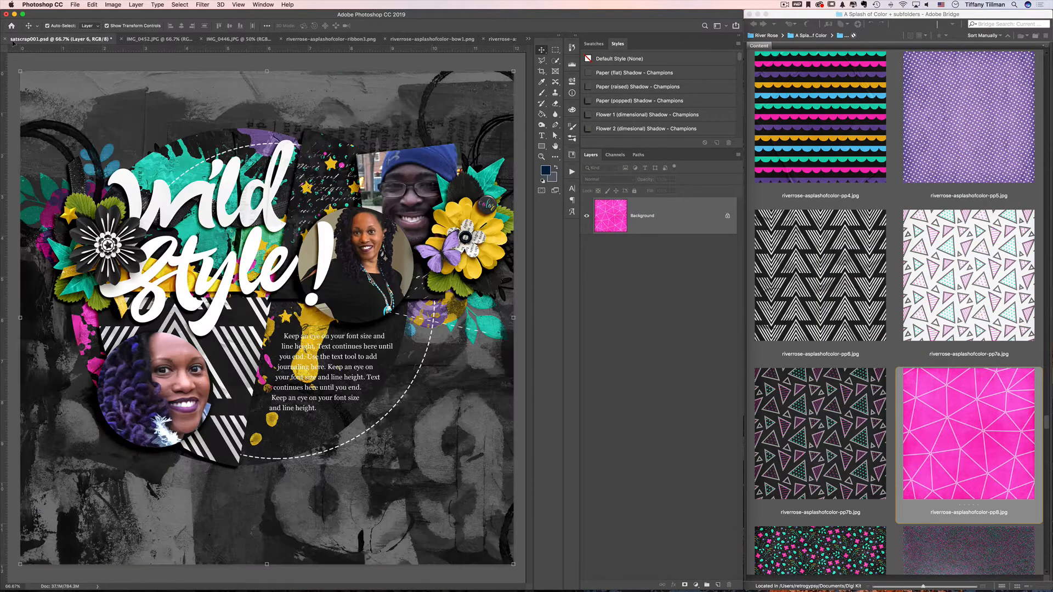
pyautogui.scroll(-5, 665, 423)
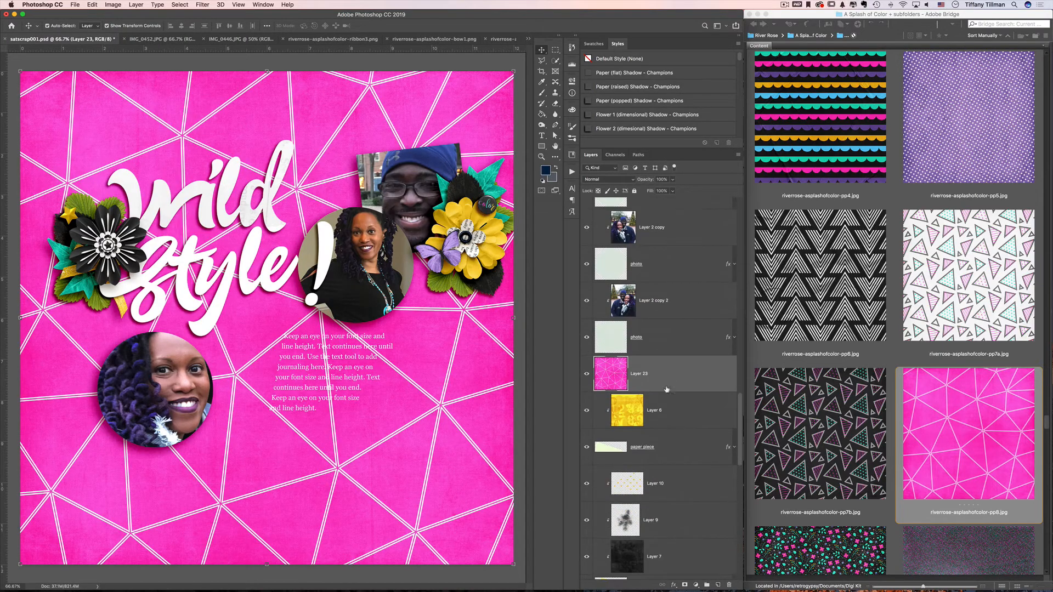
pyautogui.moveTo(667, 381); pyautogui.dragTo(665, 417)
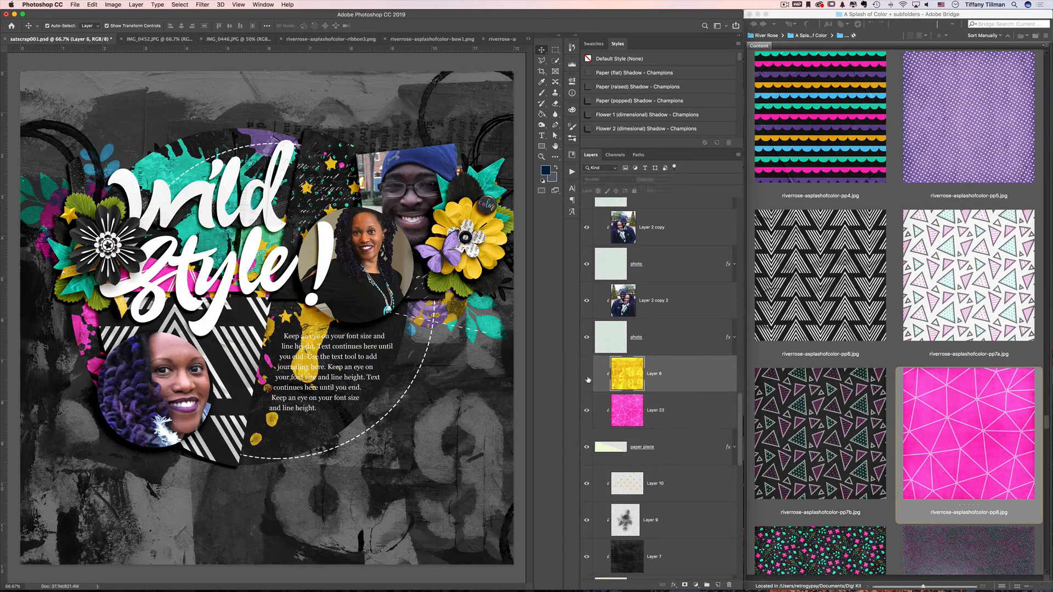
pyautogui.press('Delete')
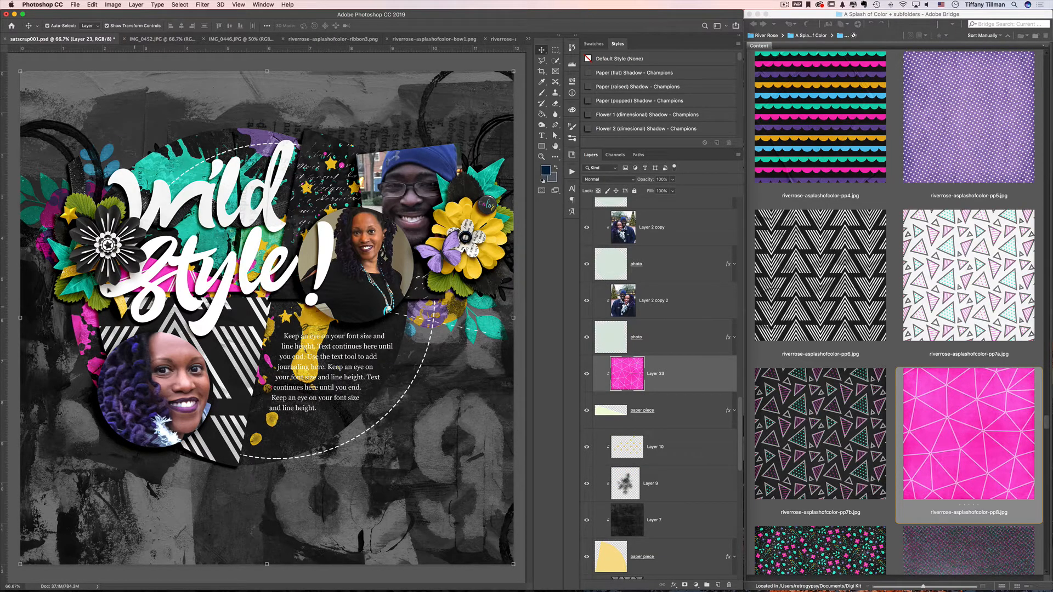
# - Adjust the elements around the black flower, moving the yellow star to its upper edge, and save the layout
pyautogui.moveTo(59, 274); pyautogui.dragTo(65, 275)
pyautogui.moveTo(70, 214); pyautogui.dragTo(87, 196)
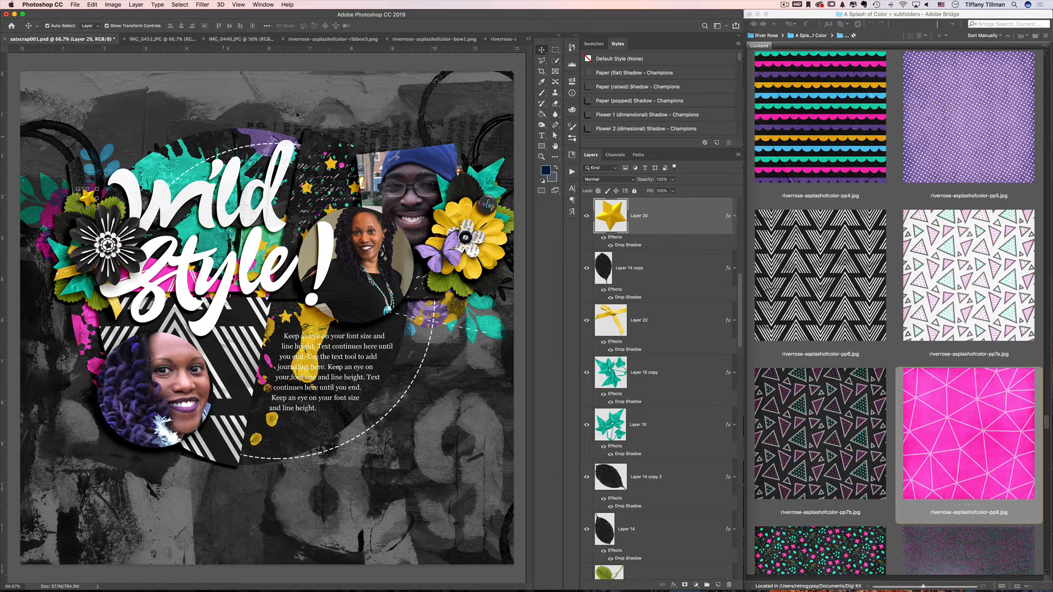
pyautogui.click(406, 85)
pyautogui.press('super+s')
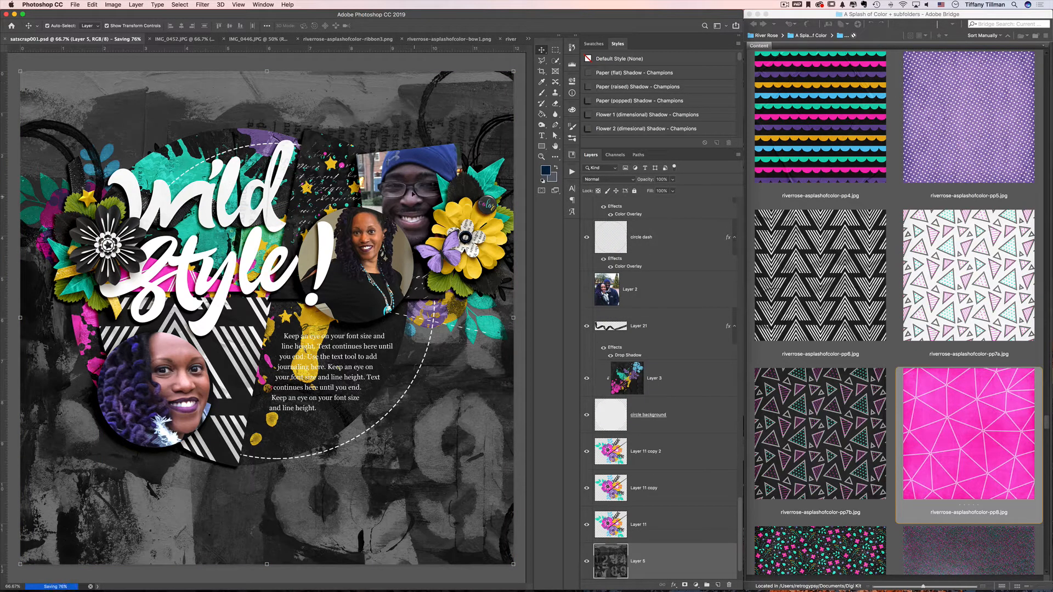
# - Try removing the photo from the tilted square frame and transforming the dark background paper
pyautogui.click(419, 205)
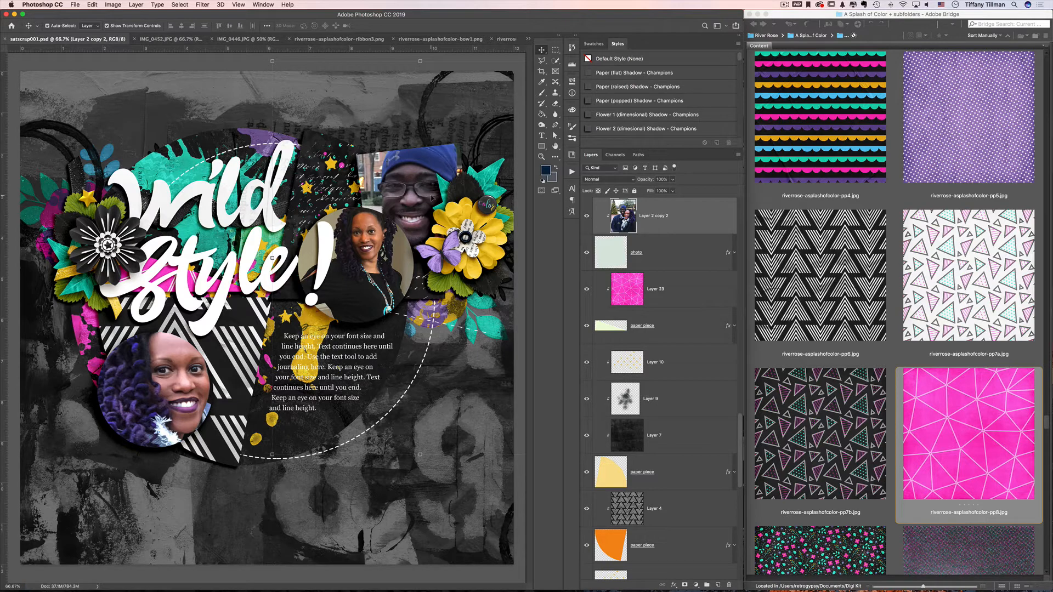
pyautogui.press('BackSpace')
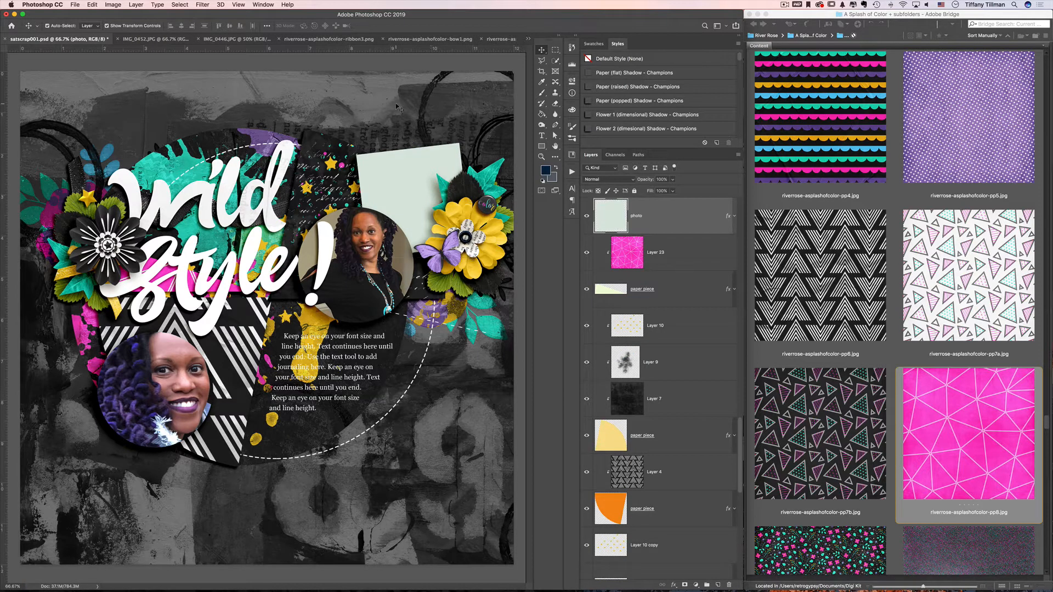
pyautogui.click(399, 108)
pyautogui.press('super+t')
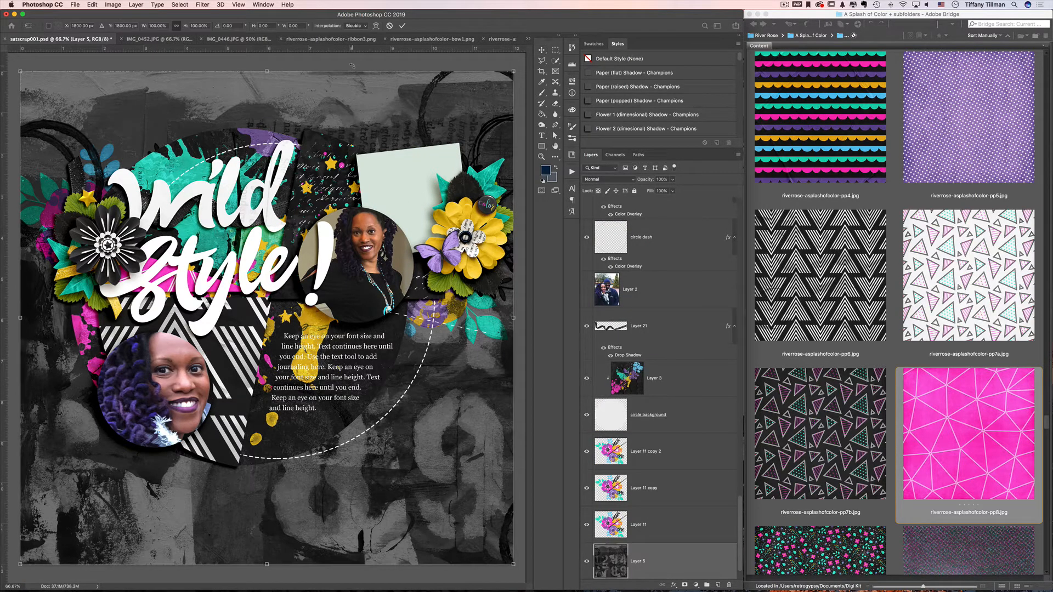
pyautogui.press('Return')
pyautogui.click(354, 69)
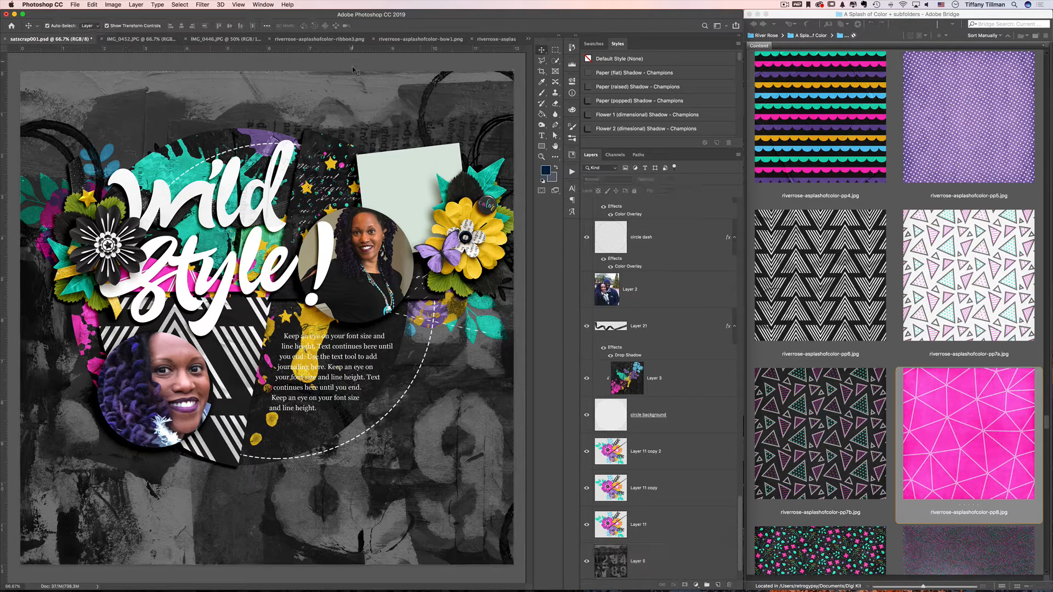
pyautogui.press('super+z')
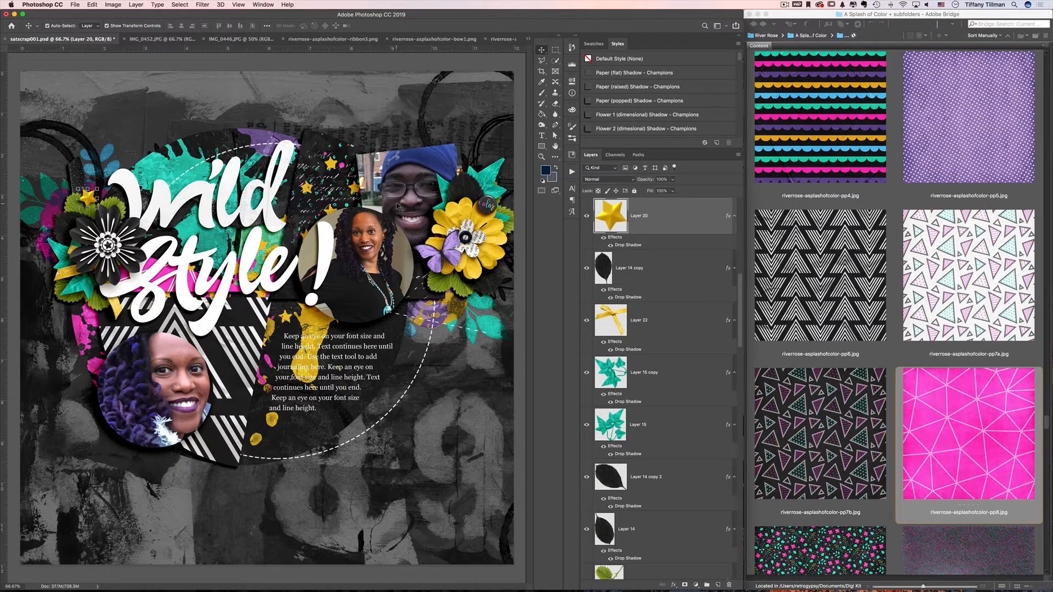
# - Delete the photo clipped to the tilted square frame behind the yellow flower and save the layout
pyautogui.keyDown('super'); pyautogui.click(396, 204); pyautogui.keyUp('super')
pyautogui.press('Delete')
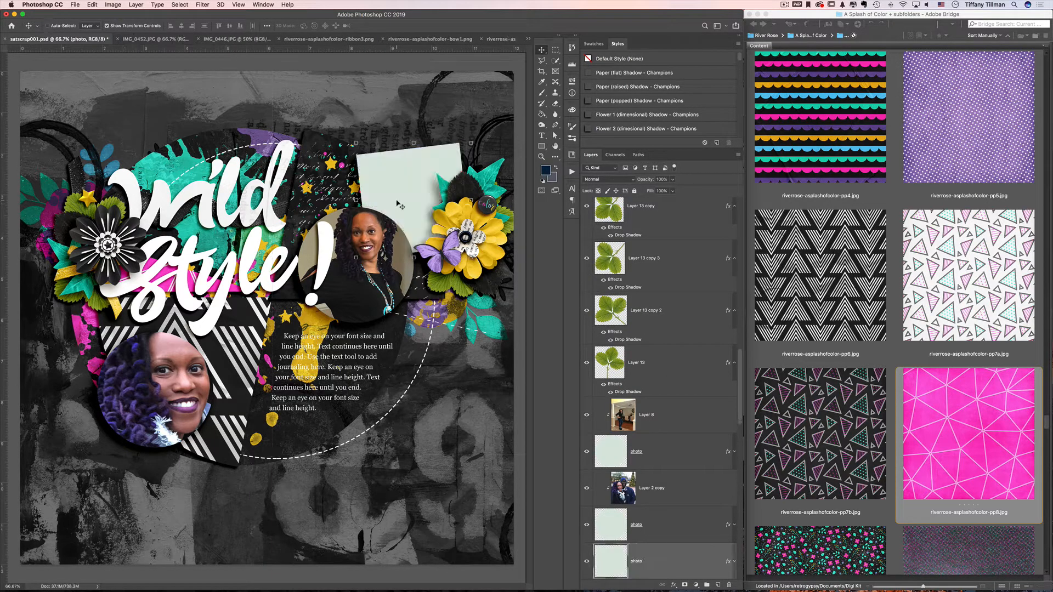
pyautogui.press('super+s')
pyautogui.click(383, 68)
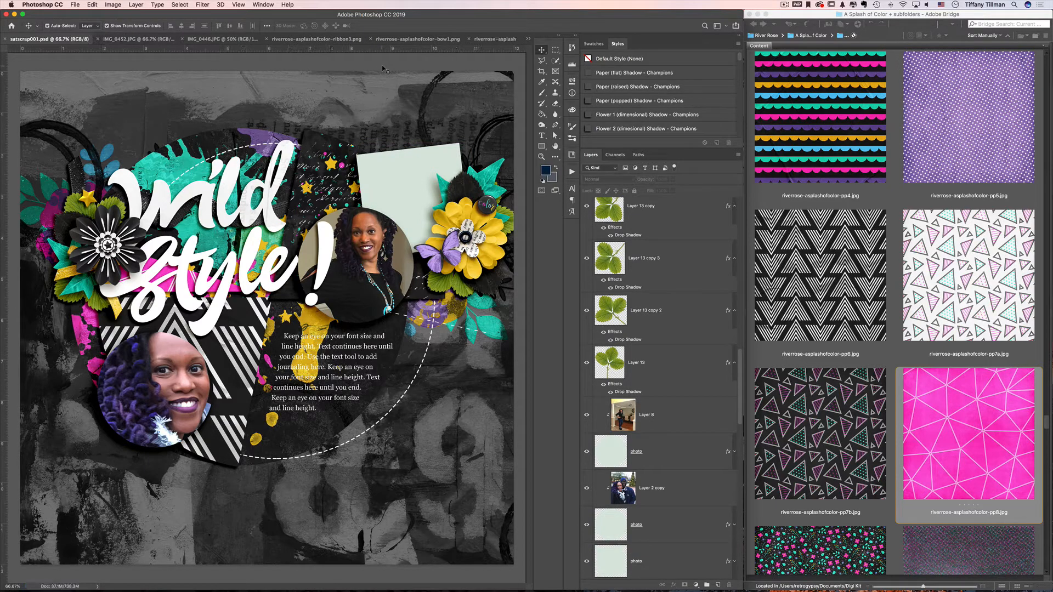
# - Select the journaling text layer and set its leading to 12 pt in the character settings
pyautogui.click(340, 354)
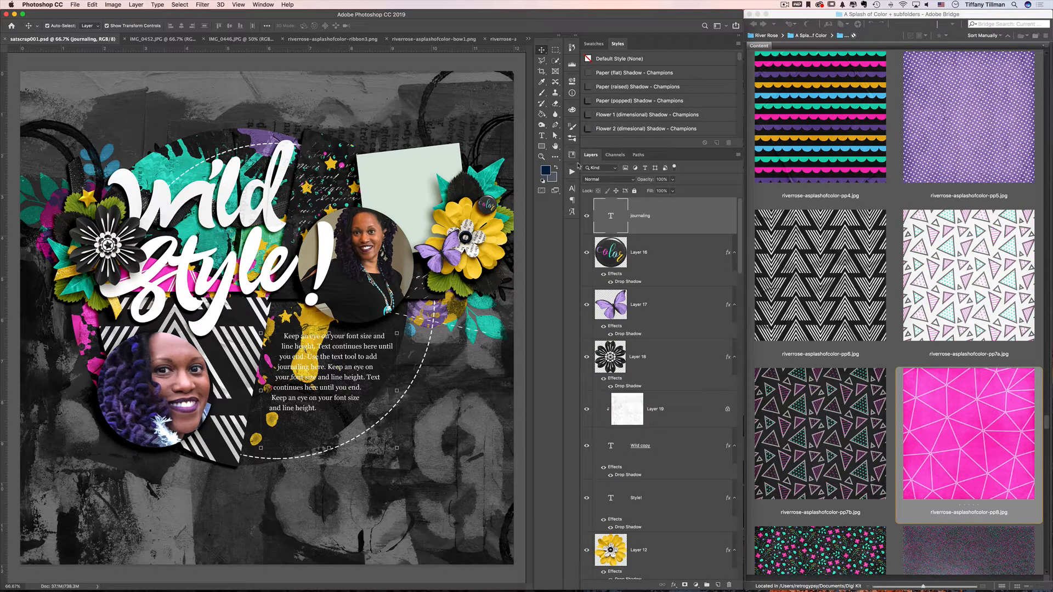
pyautogui.click(574, 212)
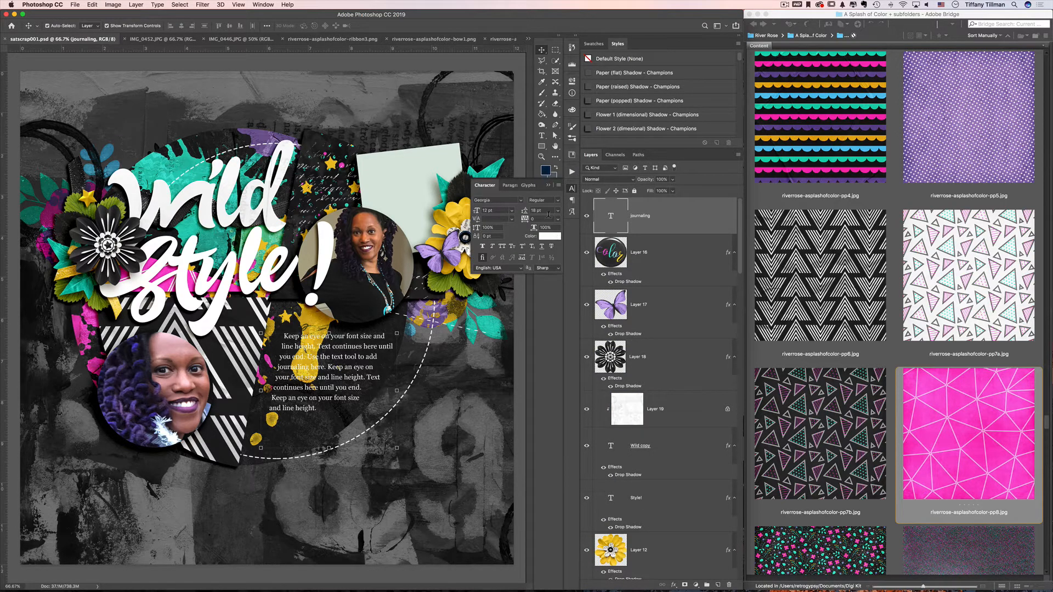
pyautogui.click(558, 211)
pyautogui.click(547, 259)
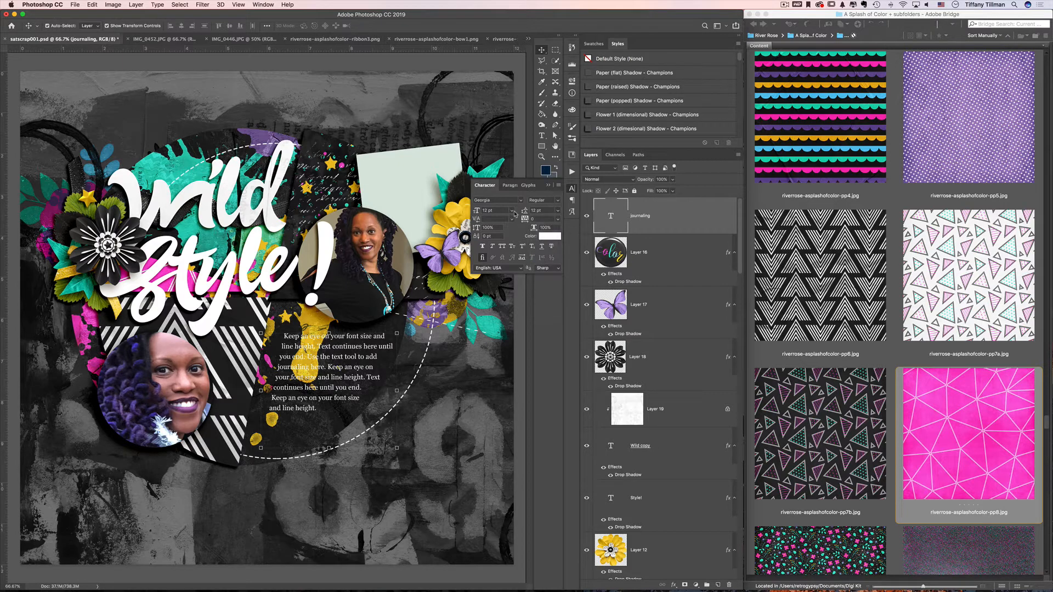
# - Try the journaling text at a font size of 24 pt and return it to 12 pt
pyautogui.click(511, 210)
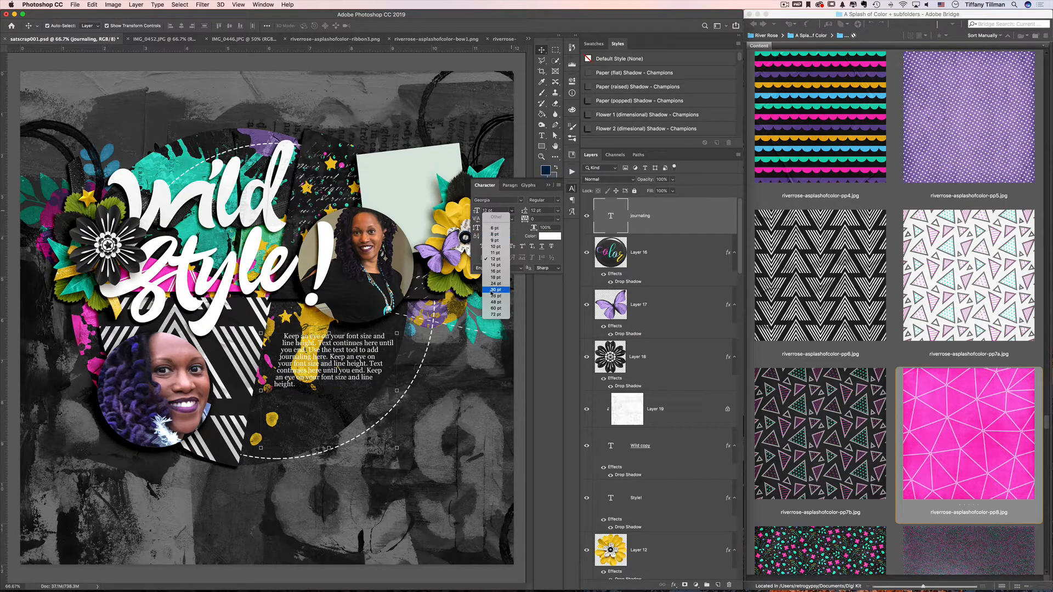
pyautogui.click(496, 285)
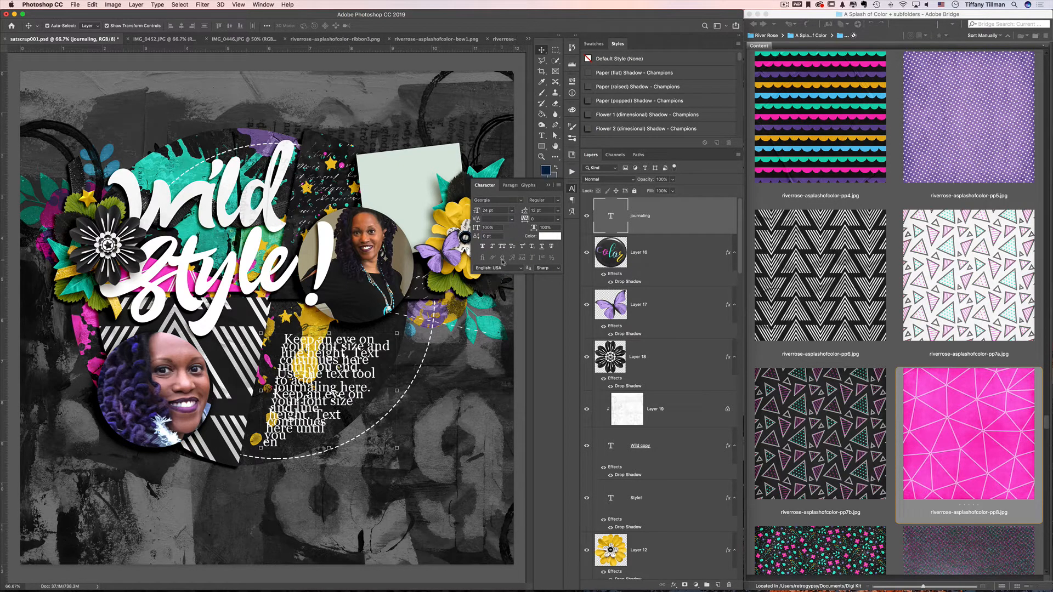
pyautogui.click(511, 211)
pyautogui.click(496, 259)
# - Set the journaling text's leading to 18 pt and its font size to 10 pt
pyautogui.click(558, 211)
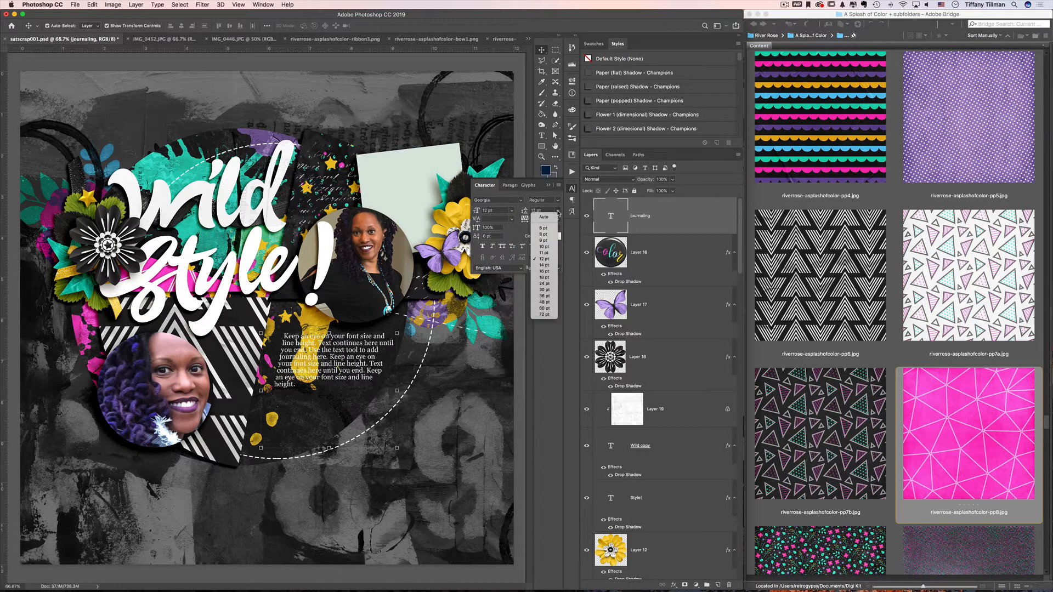
pyautogui.click(544, 277)
pyautogui.click(511, 211)
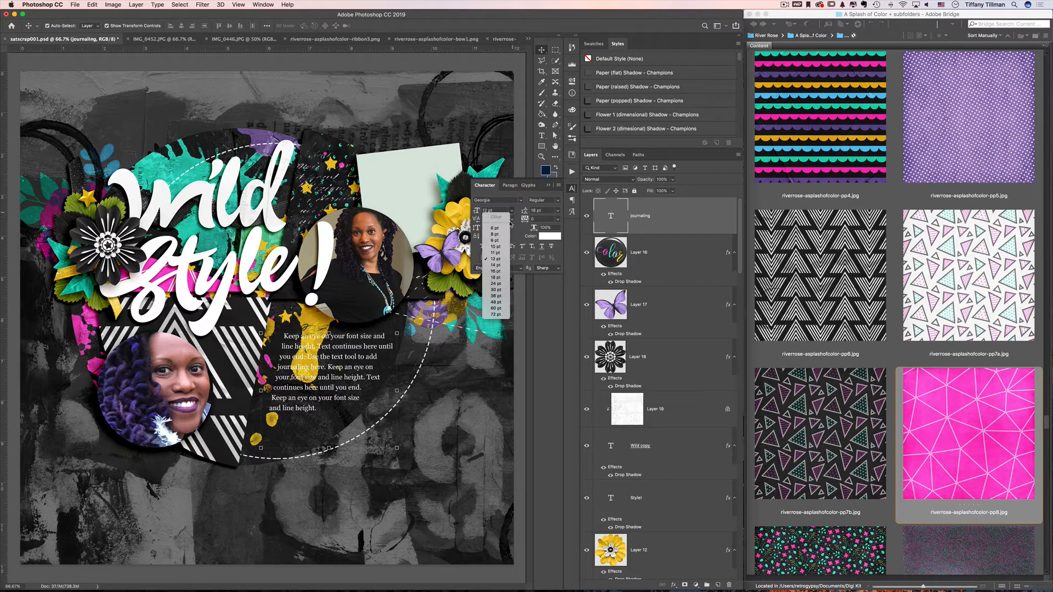
pyautogui.click(512, 245)
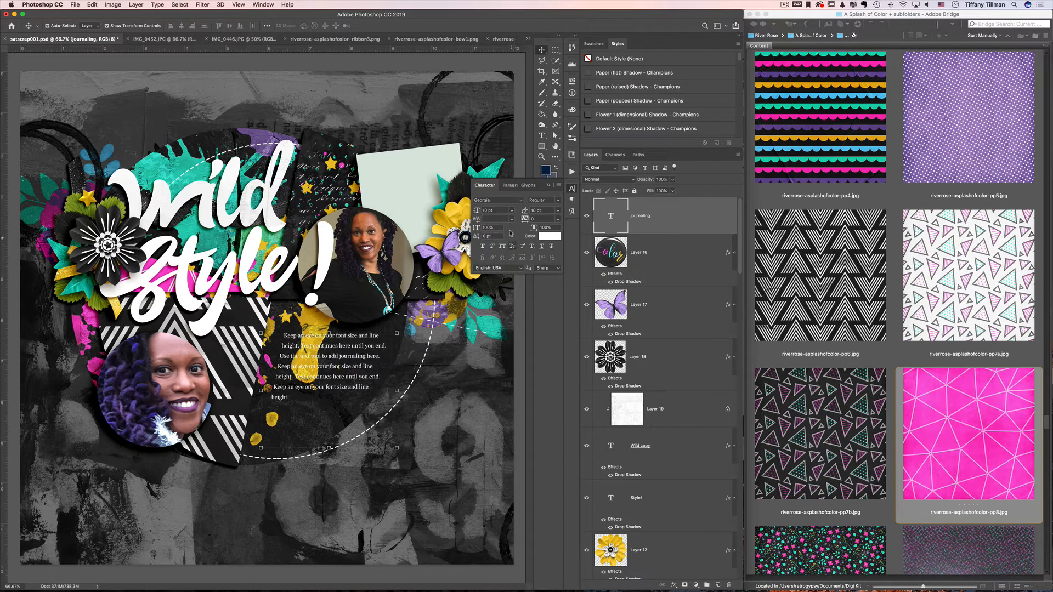
# - Change the journaling text's font to CK Mama O and nudge the text block slightly up and to the left
pyautogui.click(521, 202)
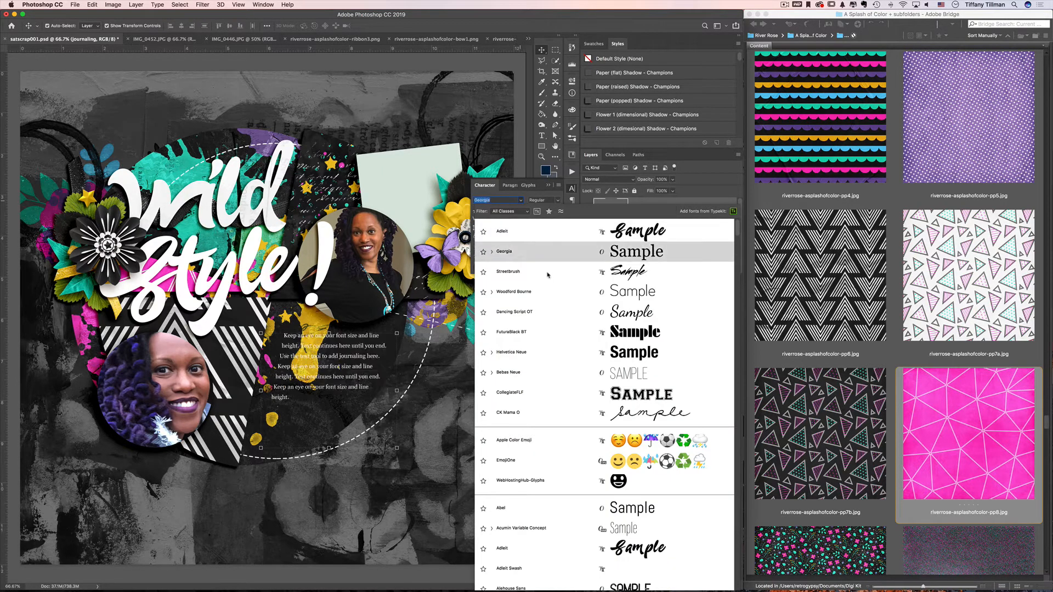
pyautogui.click(549, 413)
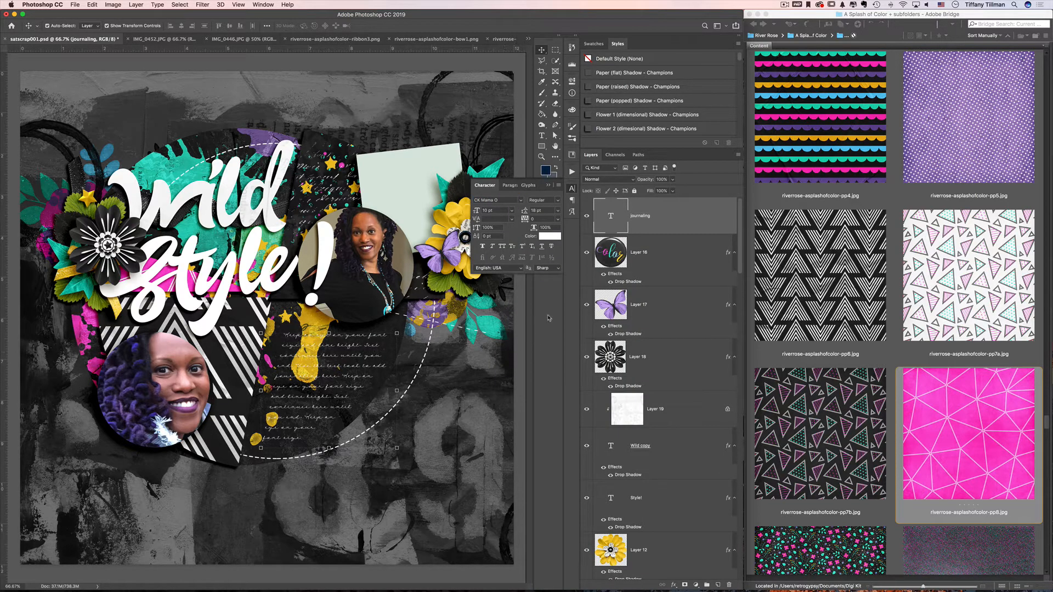
pyautogui.moveTo(326, 377); pyautogui.dragTo(323, 375)
# - Deselect the journaling layer, save the layout and close the character settings
pyautogui.click(431, 66)
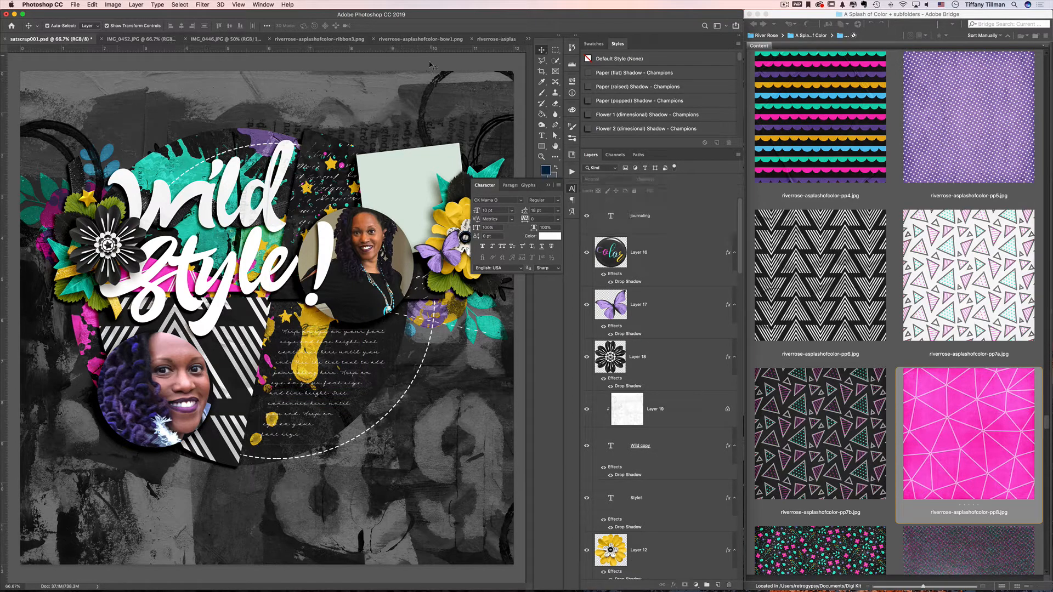
pyautogui.press('super+s')
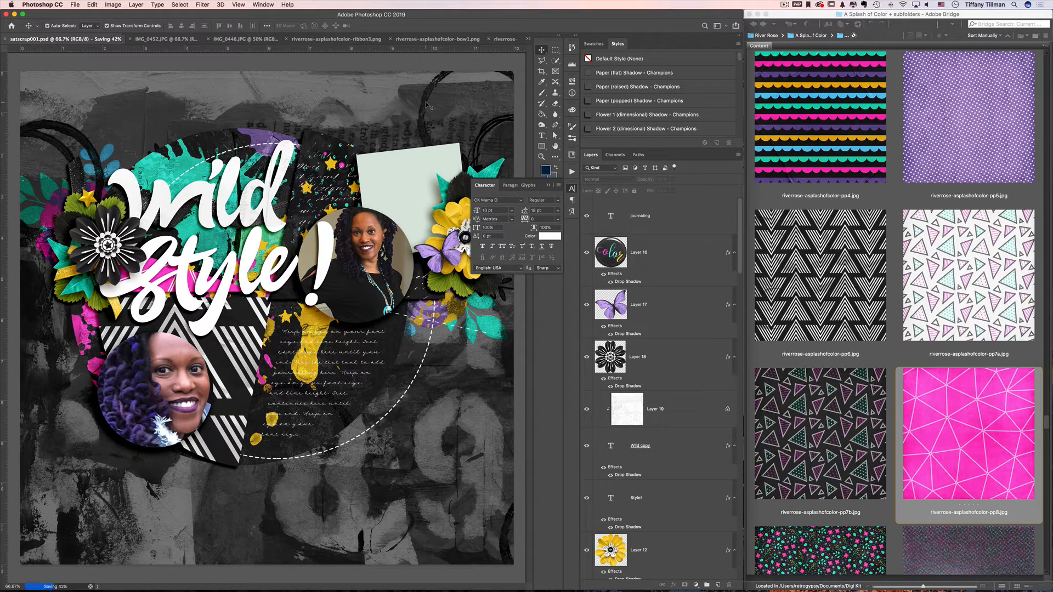
pyautogui.click(547, 186)
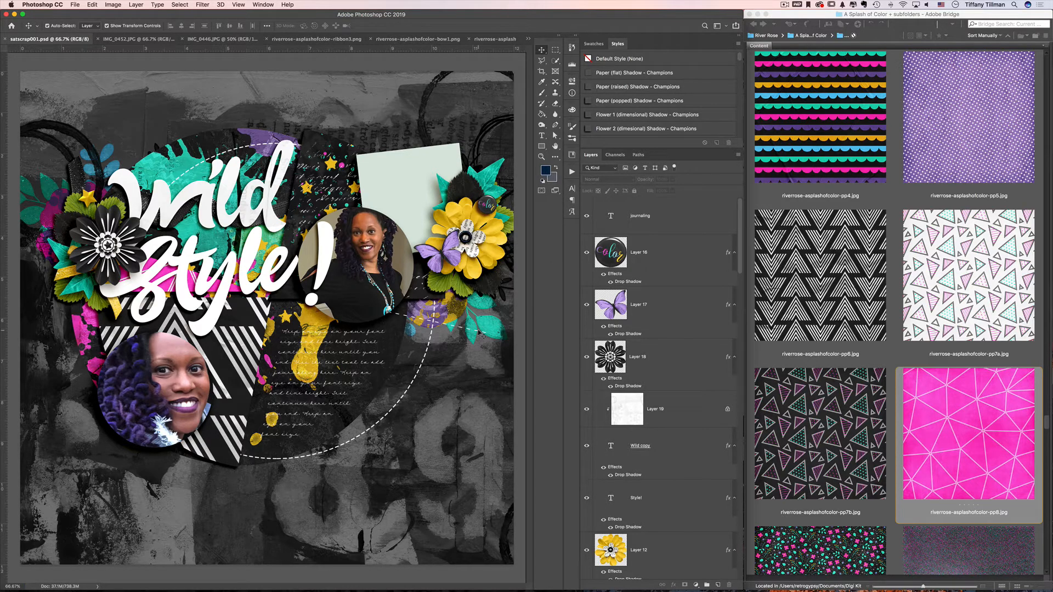
# - Switch to Adobe Bridge and look through the A Splash of Color kit's solid papers, tapes, word strips and word art
pyautogui.click(872, 334)
pyautogui.scroll(-10, 872, 334)
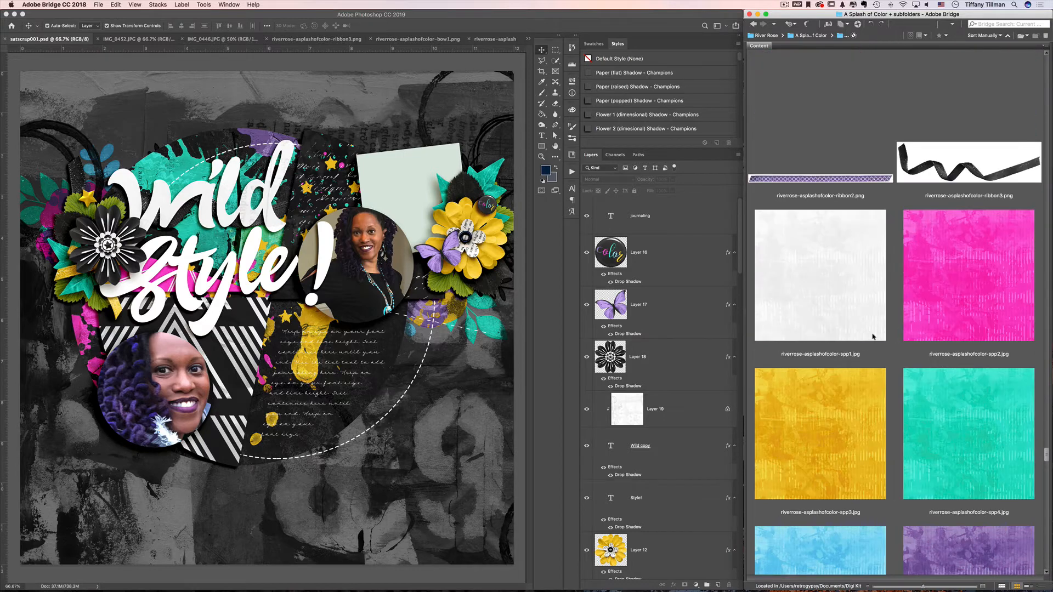
pyautogui.scroll(-15, 872, 337)
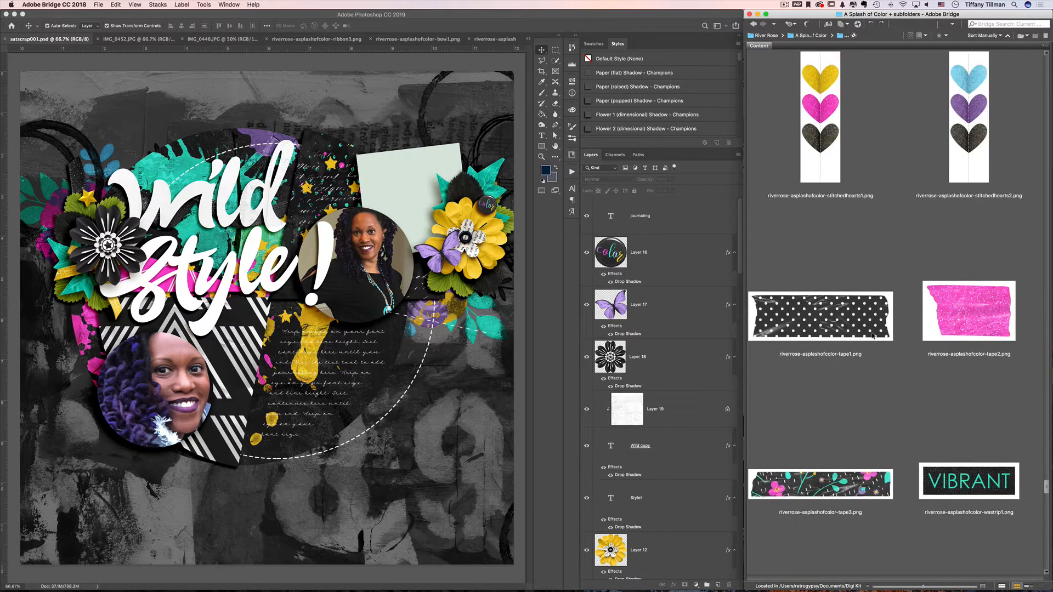
pyautogui.scroll(-15, 873, 336)
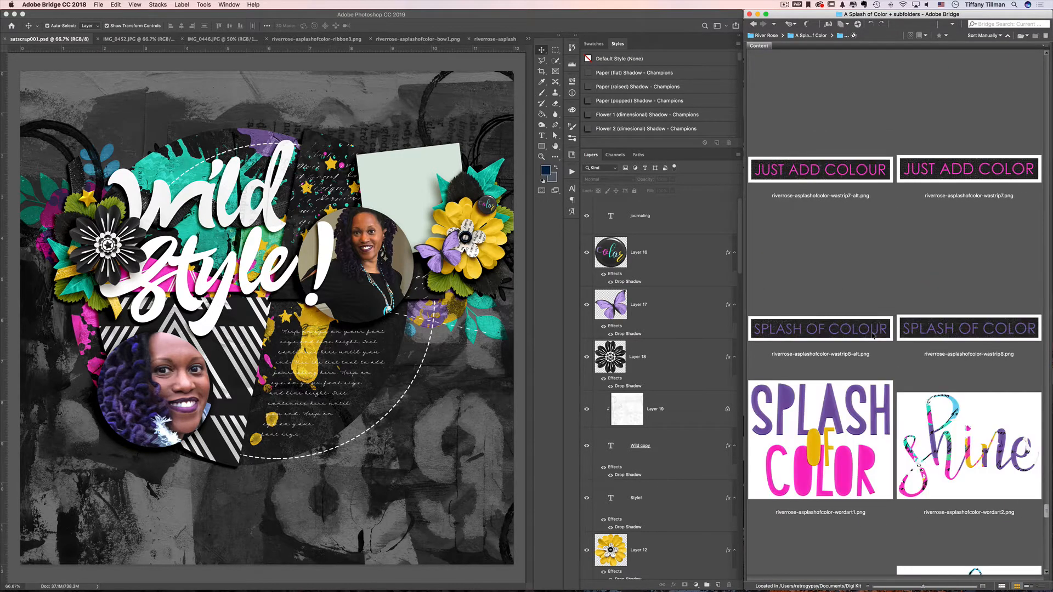
pyautogui.scroll(-5, 874, 335)
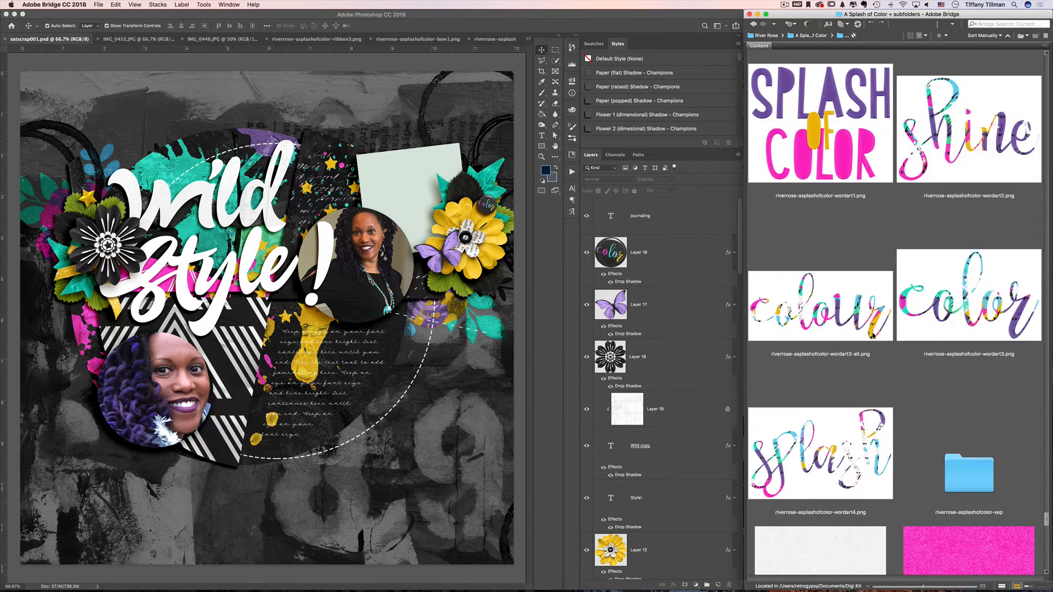
pyautogui.scroll(8, 873, 335)
pyautogui.scroll(-5, 873, 336)
pyautogui.scroll(3, 873, 336)
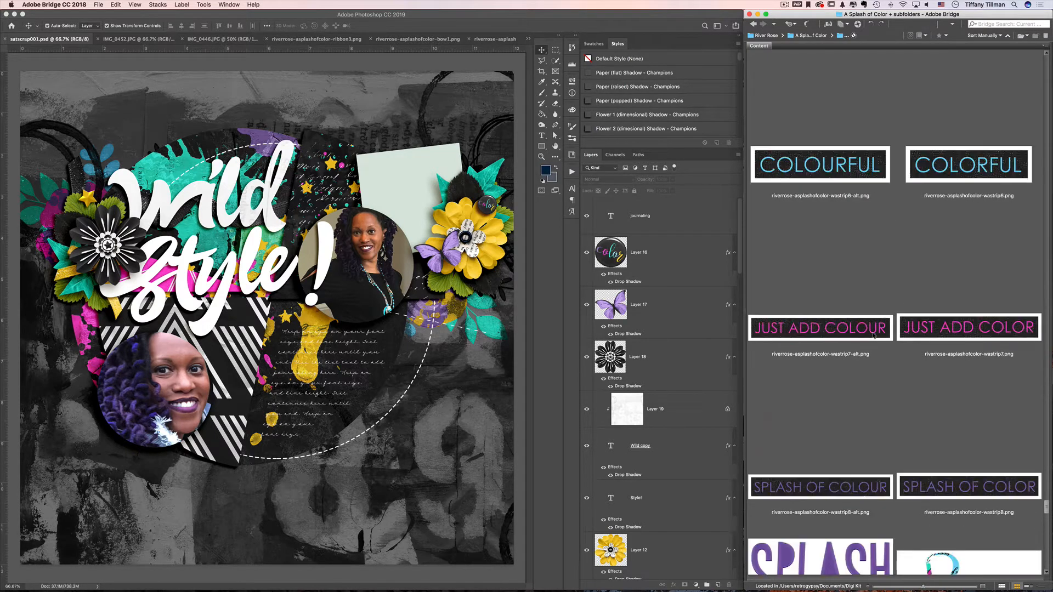
pyautogui.scroll(15, 874, 335)
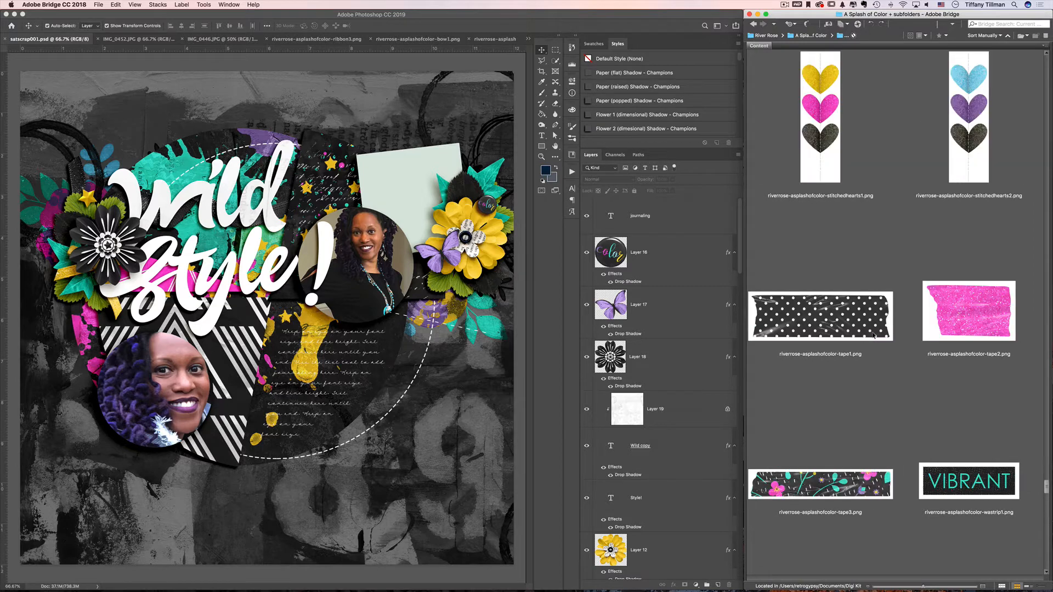
pyautogui.scroll(-3, 874, 336)
pyautogui.scroll(-3, 873, 336)
# - Open the VIBRANT, VIVID and COLORFUL word strips (wastrip1, wastrip3 and wastrip6) together in Photoshop CC 2019
pyautogui.click(962, 181)
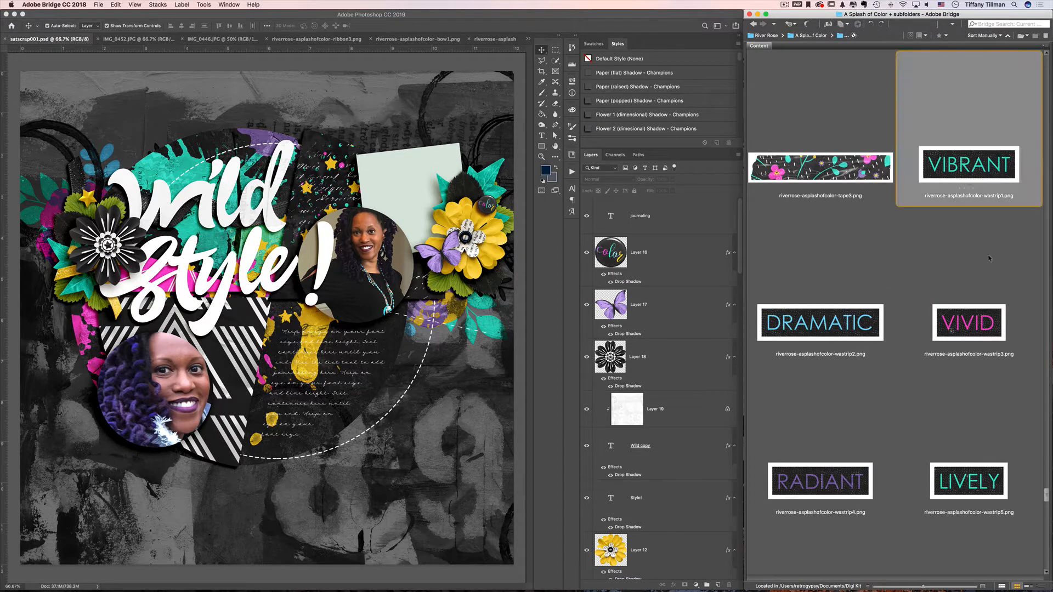
pyautogui.keyDown('super'); pyautogui.click(970, 330); pyautogui.keyUp('super')
pyautogui.scroll(-6, 965, 332)
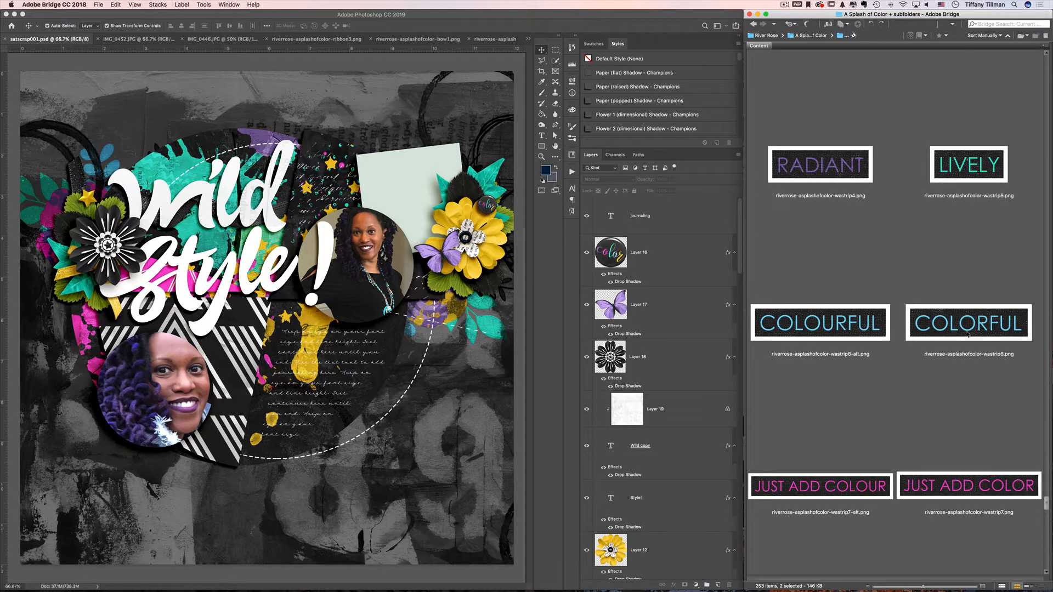
pyautogui.keyDown('super'); pyautogui.click(953, 329); pyautogui.keyUp('super')
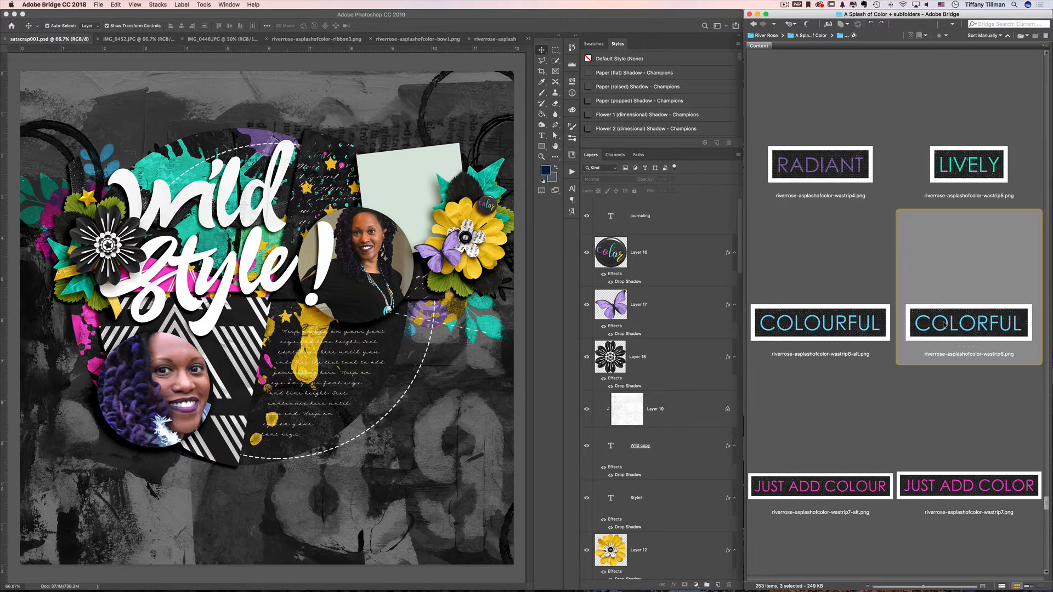
pyautogui.rightClick(948, 330)
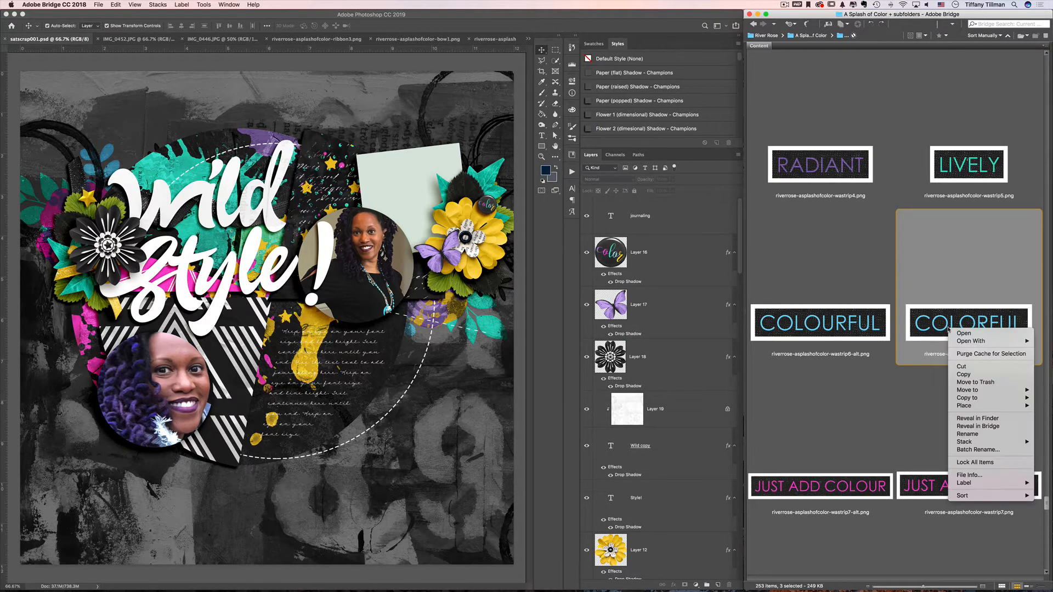
pyautogui.moveTo(960, 341)
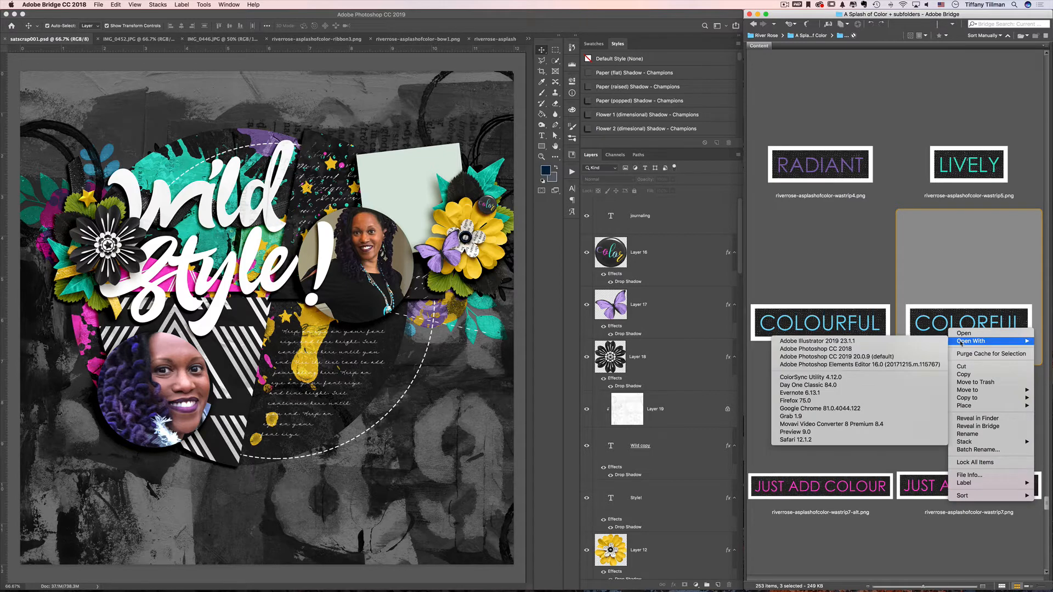
pyautogui.click(921, 349)
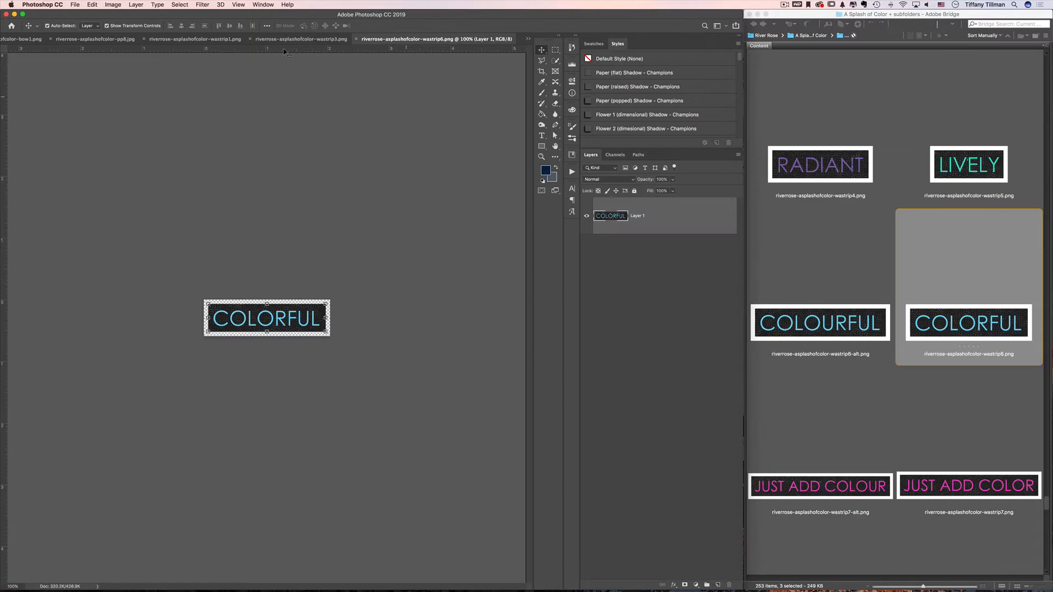
# - Close the leftover kit documents for the pp8 paper, bow1 and ribbon3
pyautogui.click(103, 39)
pyautogui.press('super+w')
pyautogui.click(179, 41)
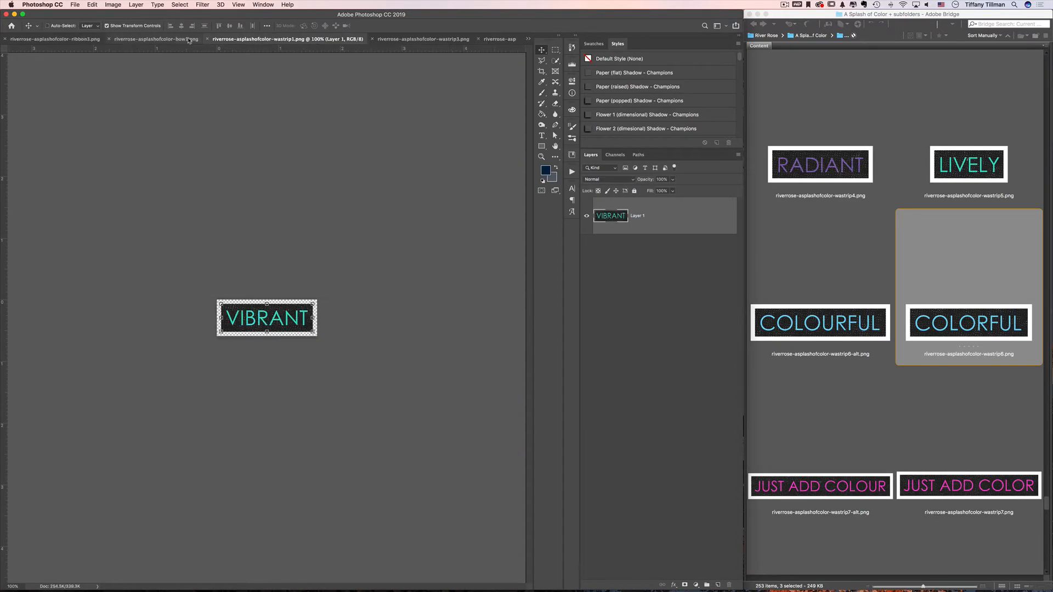
pyautogui.click(173, 40)
pyautogui.press('super+w')
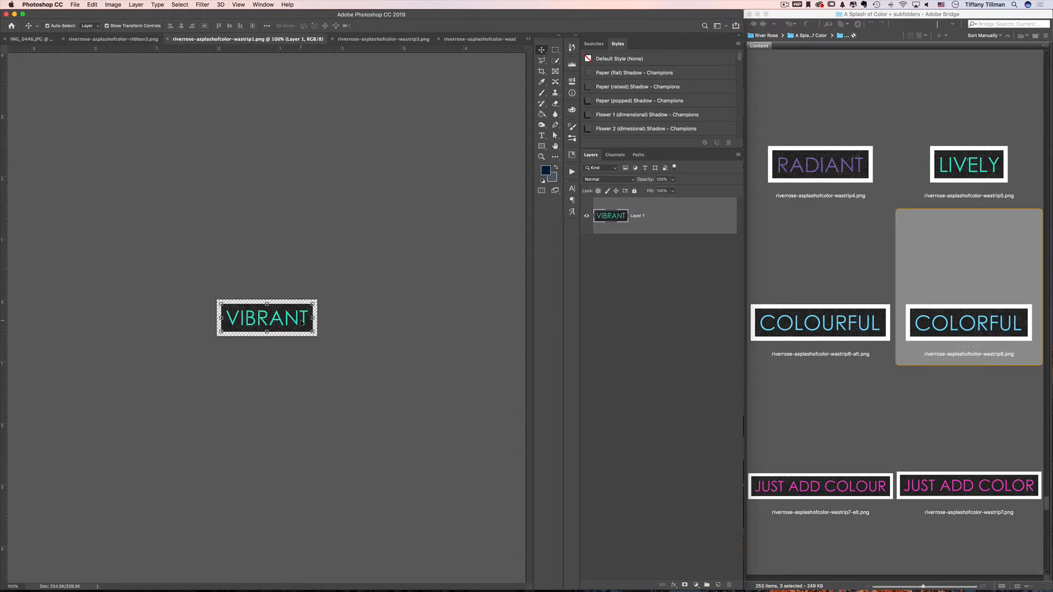
pyautogui.click(118, 40)
pyautogui.press('super+w')
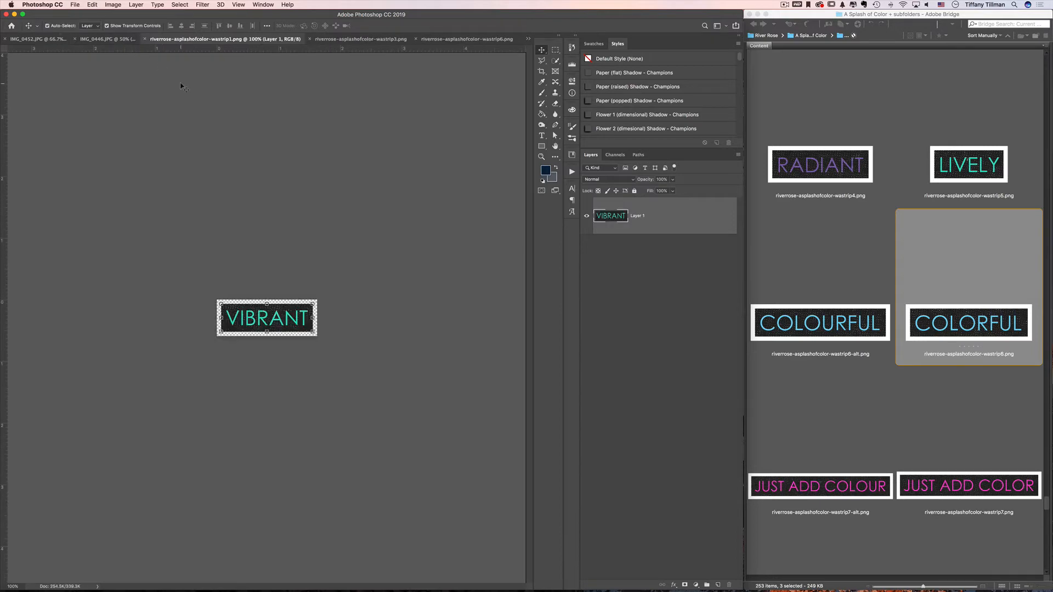
# - Close the photos IMG_0446.JPG and IMG_0452.JPG without saving their changes
pyautogui.click(122, 40)
pyautogui.press('super+w')
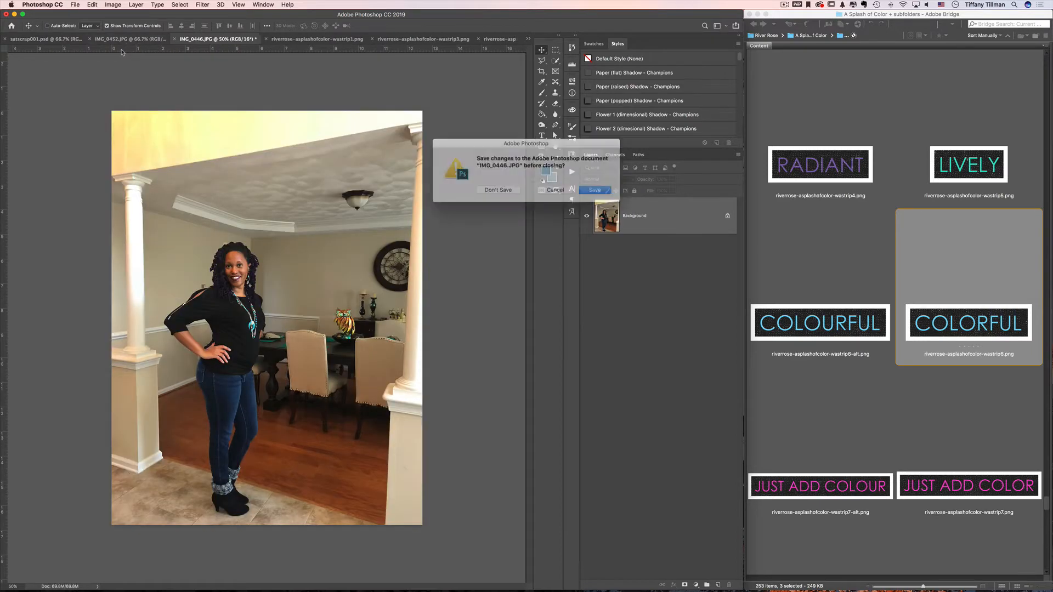
pyautogui.press('super+d')
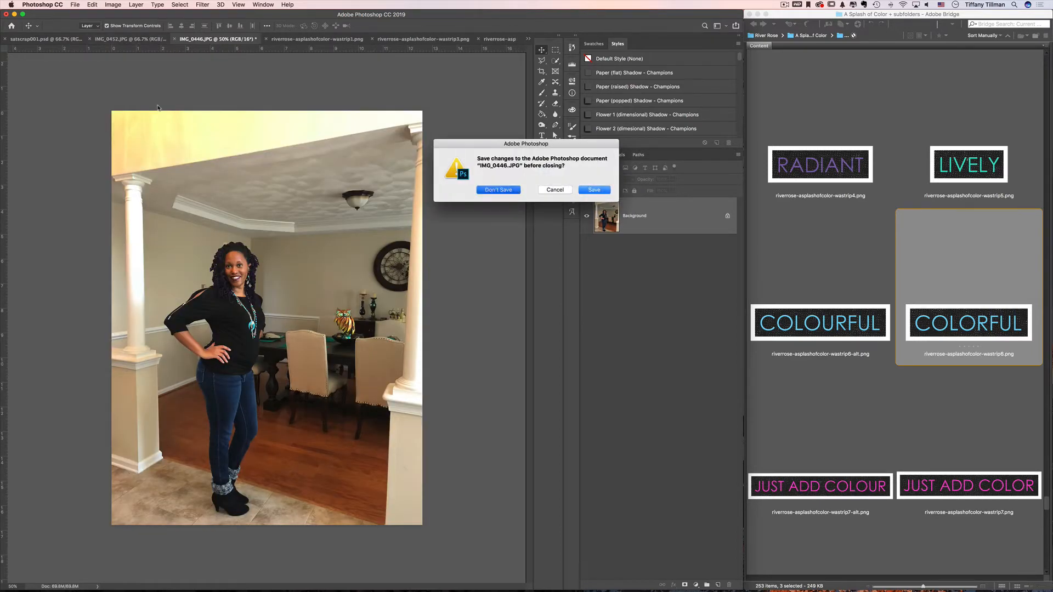
pyautogui.click(122, 40)
pyautogui.press('super+w')
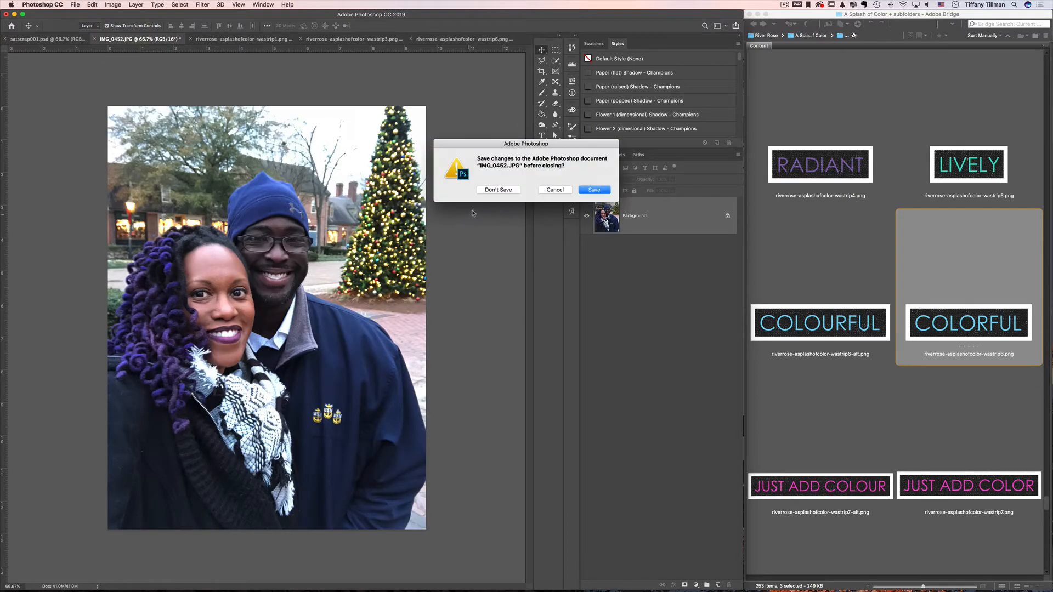
pyautogui.press('super+d')
# - Place the VIBRANT word strip on the layout at the lower right edge of the round photo with the Paper (raised) Shadow style
pyautogui.moveTo(273, 326); pyautogui.dragTo(423, 279)
pyautogui.press('Return')
pyautogui.click(643, 88)
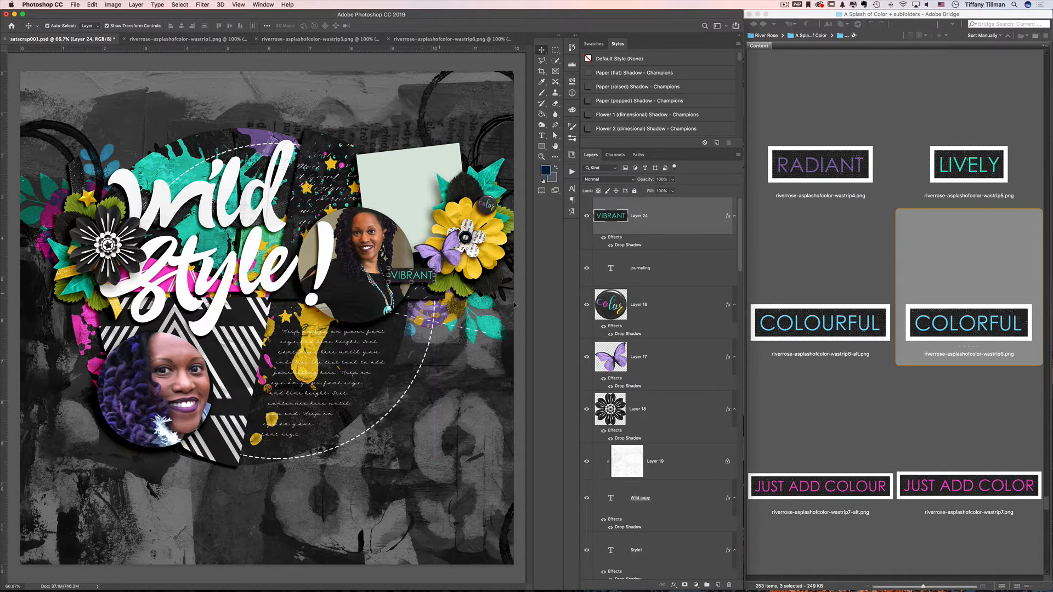
# - Add the VIVID word strip at the lower left edge of the bottom photo and copy the VIBRANT strip's drop shadow to it
pyautogui.click(344, 38)
pyautogui.moveTo(286, 317); pyautogui.dragTo(92, 41)
pyautogui.moveTo(57, 388); pyautogui.dragTo(113, 421)
pyautogui.press('Return')
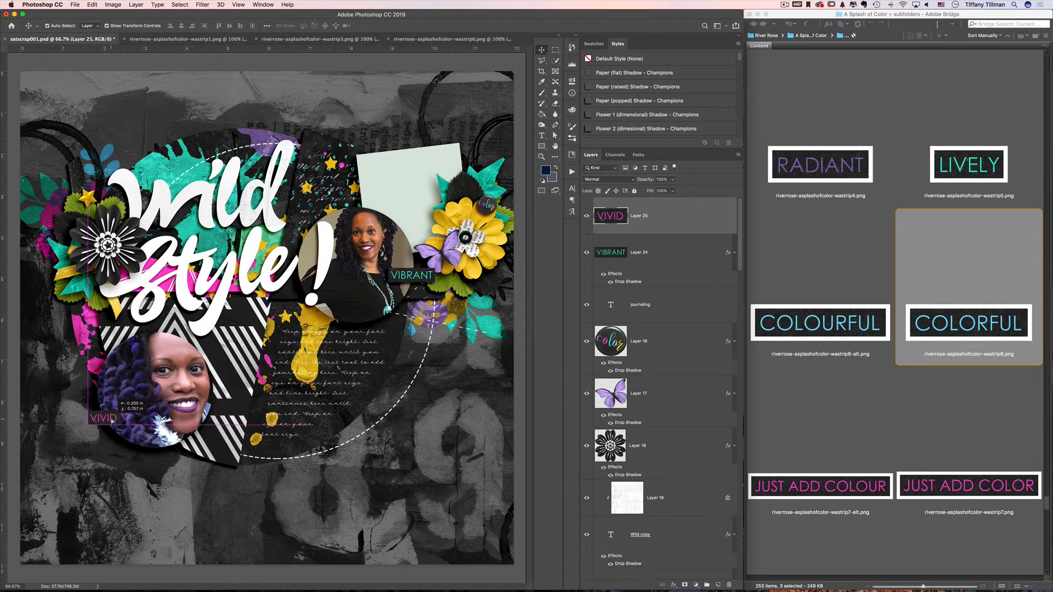
pyautogui.moveTo(633, 282); pyautogui.dragTo(646, 217)
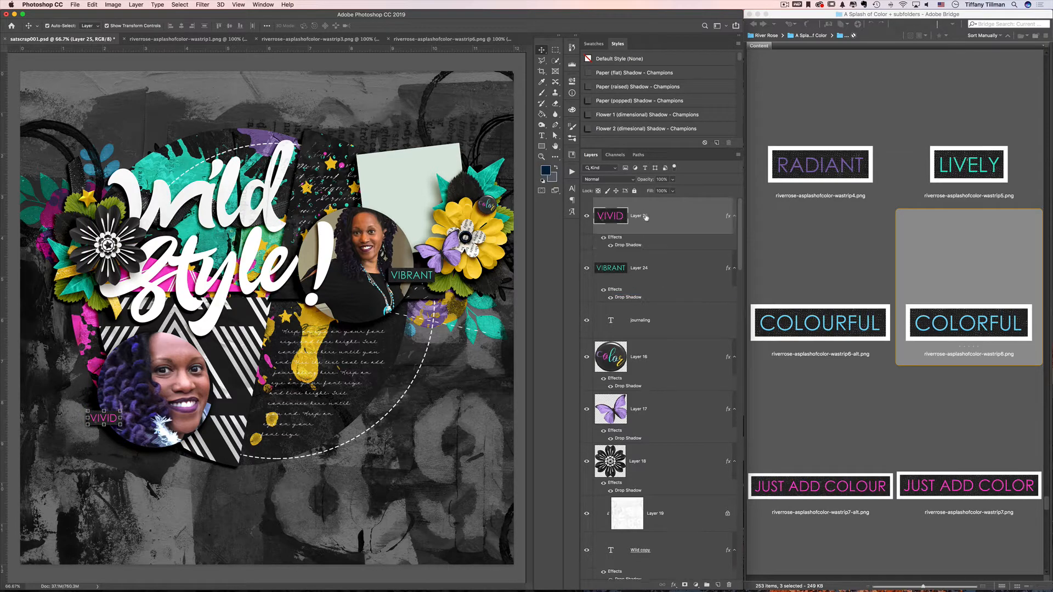
# - Close the source files of the VIBRANT and VIVID word strips
pyautogui.click(203, 39)
pyautogui.press('super+w')
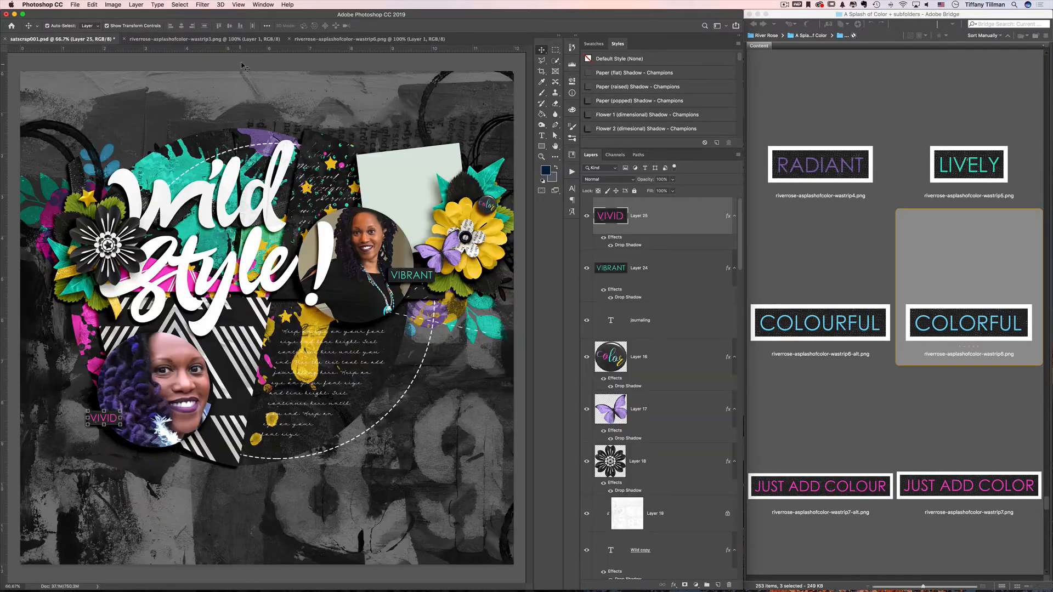
pyautogui.click(246, 39)
pyautogui.press('super+w')
# - Bring the COLORFUL word strip into the layout and copy the VIVID strip's drop shadow to it
pyautogui.click(234, 40)
pyautogui.moveTo(313, 332); pyautogui.dragTo(240, 257)
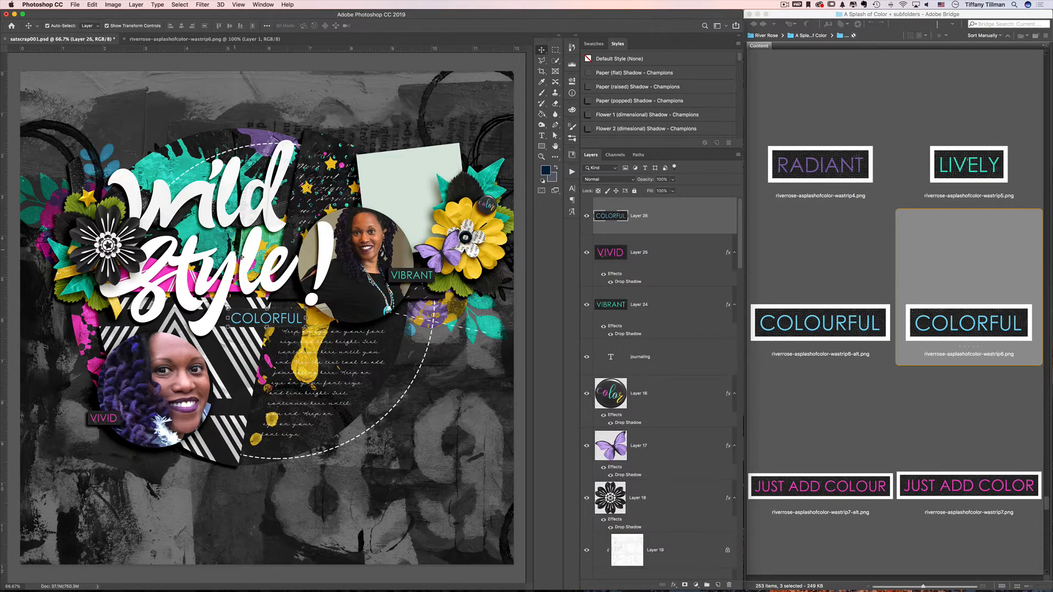
pyautogui.moveTo(648, 281); pyautogui.dragTo(658, 219)
# - Move the COLORFUL word strip over the top of the black flower and tilt it slightly counterclockwise
pyautogui.hotkey('ctrl', 't')
pyautogui.moveTo(305, 326); pyautogui.dragTo(131, 207)
pyautogui.press('Return')
pyautogui.hotkey('ctrl', 't')
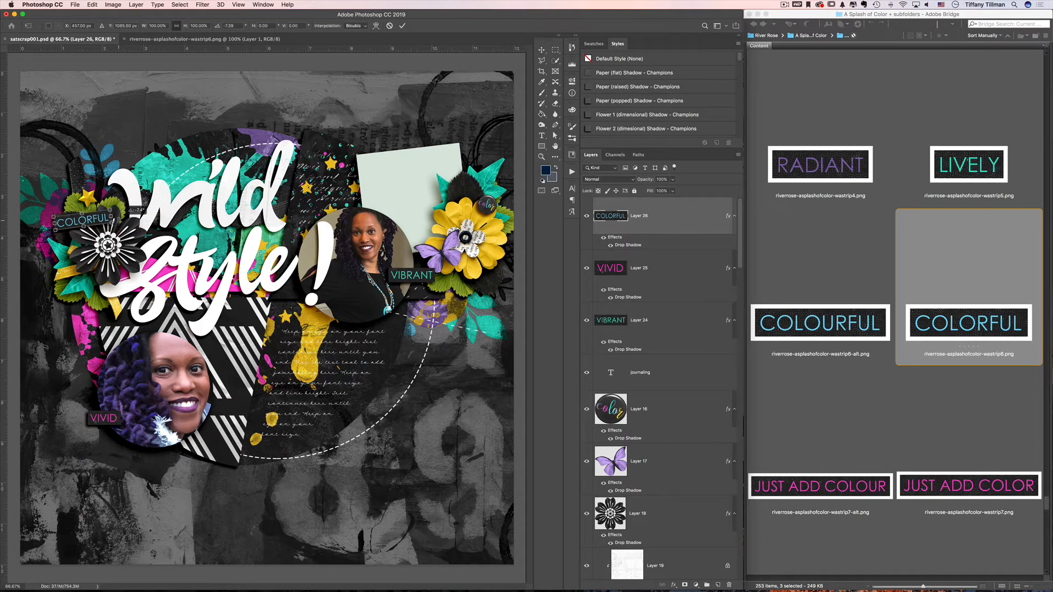
pyautogui.press('Return')
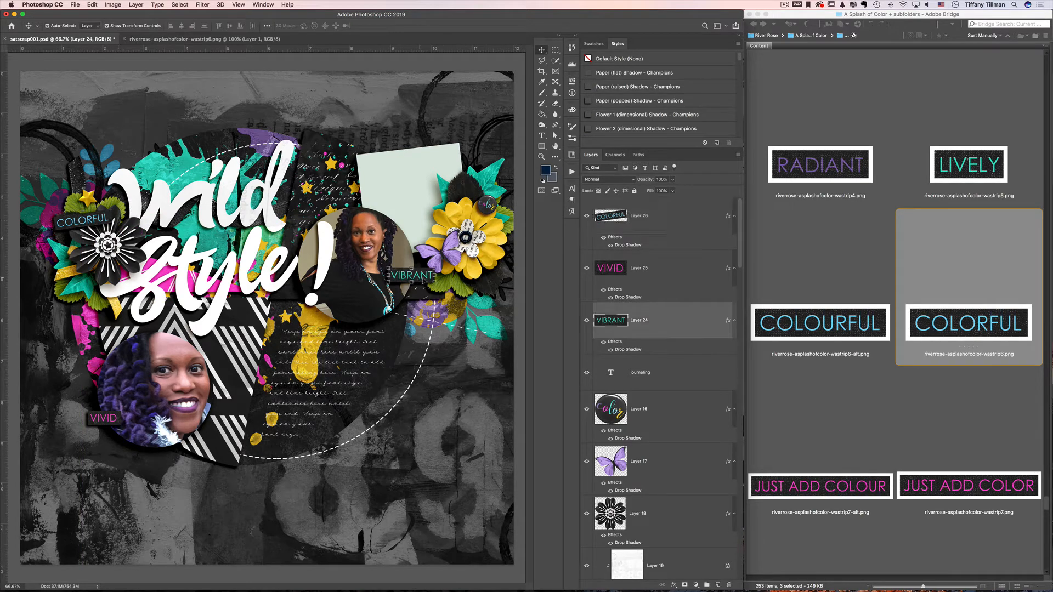
# - Try to tilt the VIBRANT word strip beside the round photo
pyautogui.click(424, 284)
pyautogui.hotkey('ctrl', 't')
pyautogui.moveTo(440, 283); pyautogui.dragTo(439, 287)
pyautogui.press('Return')
# - Nudge the VIVID word strip slightly up and to the left, deselect it and save the layout
pyautogui.moveTo(106, 419); pyautogui.dragTo(96, 415)
pyautogui.click(340, 111)
pyautogui.press('super+s')
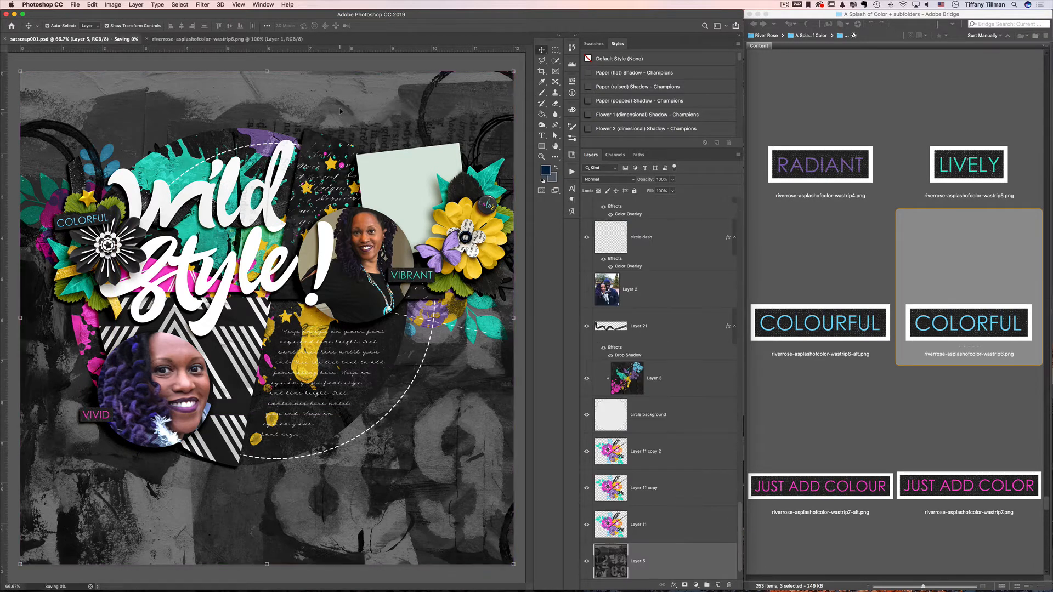
# - Rotate the VIVID word strip counterclockwise so that it slants upward along the bottom photo's edge
pyautogui.click(106, 420)
pyautogui.press('super+t')
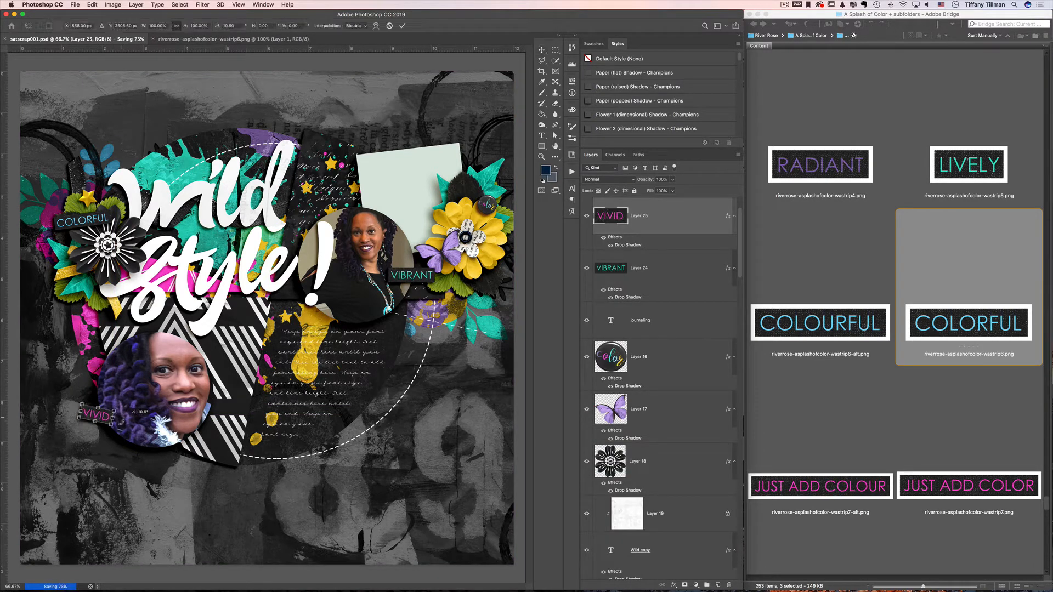
pyautogui.moveTo(122, 421); pyautogui.dragTo(123, 399)
pyautogui.press('Return')
# - Tilt the VIBRANT word strip slightly clockwise beside the round photo and save the layout
pyautogui.click(425, 278)
pyautogui.press('super+t')
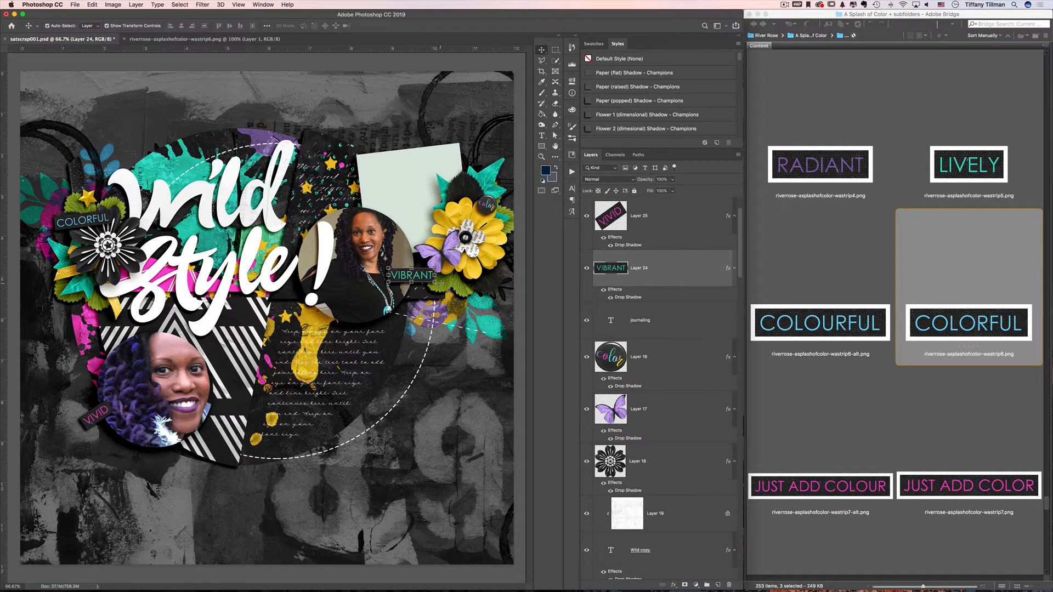
pyautogui.moveTo(444, 282); pyautogui.dragTo(442, 288)
pyautogui.press('Return')
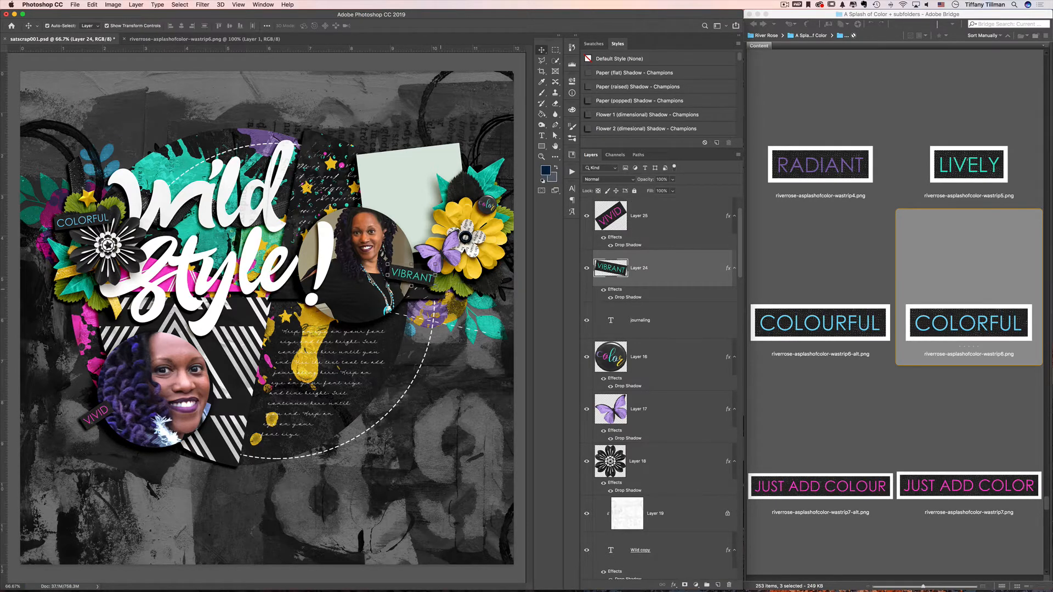
pyautogui.click(468, 373)
pyautogui.press('super+s')
# - Open riverrose-asplashofcolor-paintbrush2.png from the kit in Bridge and close the COLORFUL word strip's source file in Photoshop
pyautogui.click(900, 421)
pyautogui.scroll(5, 900, 420)
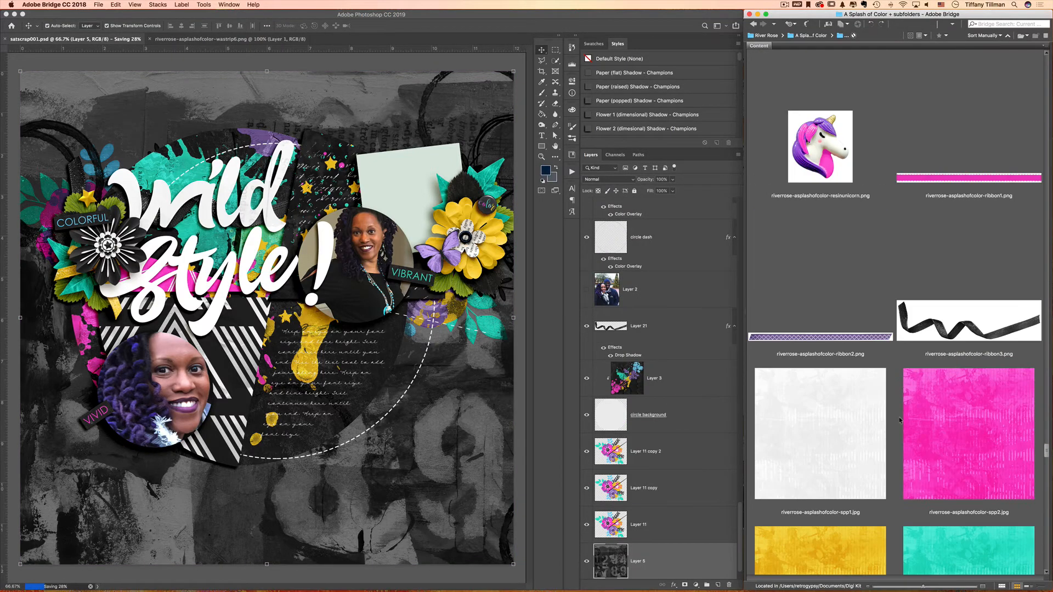
pyautogui.scroll(10, 900, 420)
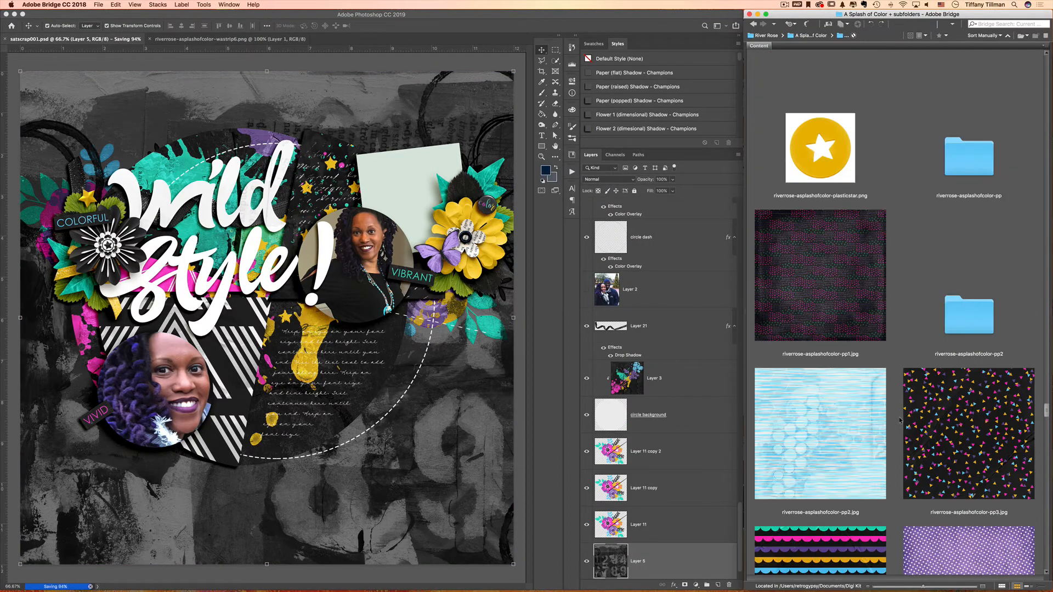
pyautogui.scroll(5, 900, 420)
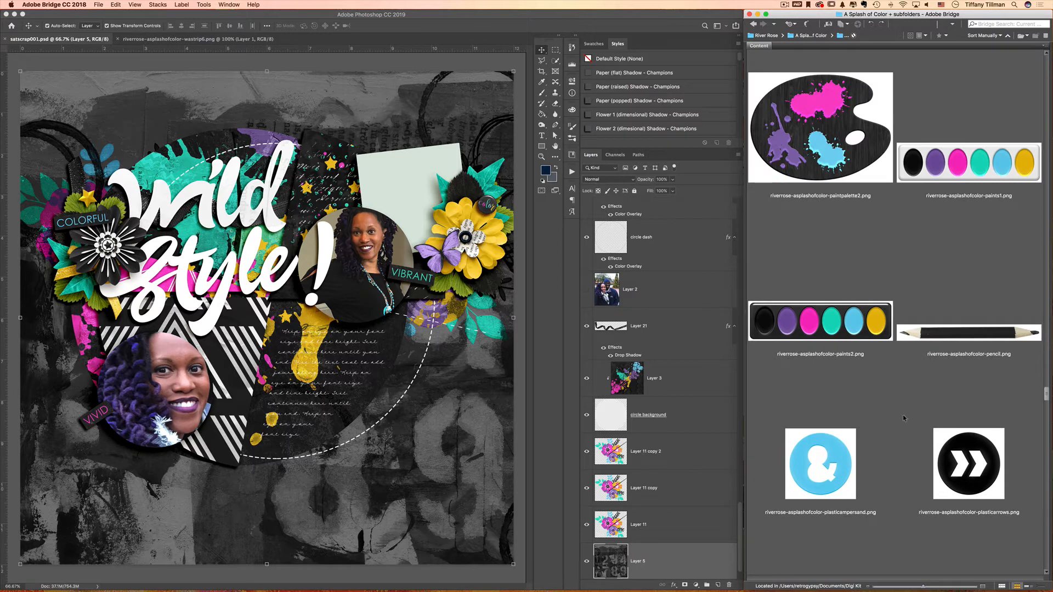
pyautogui.scroll(2, 906, 417)
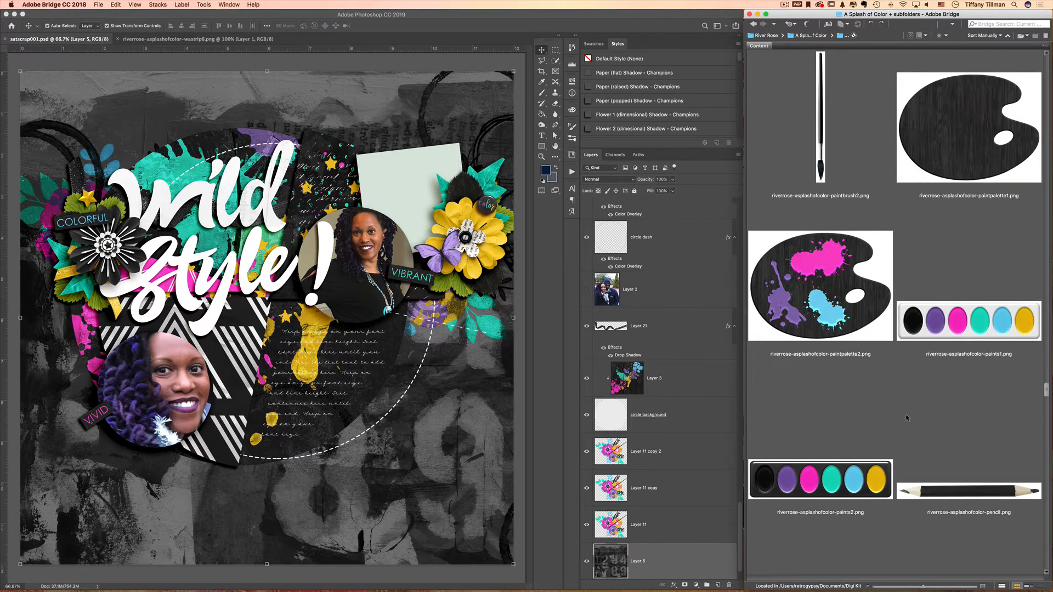
pyautogui.doubleClick(807, 177)
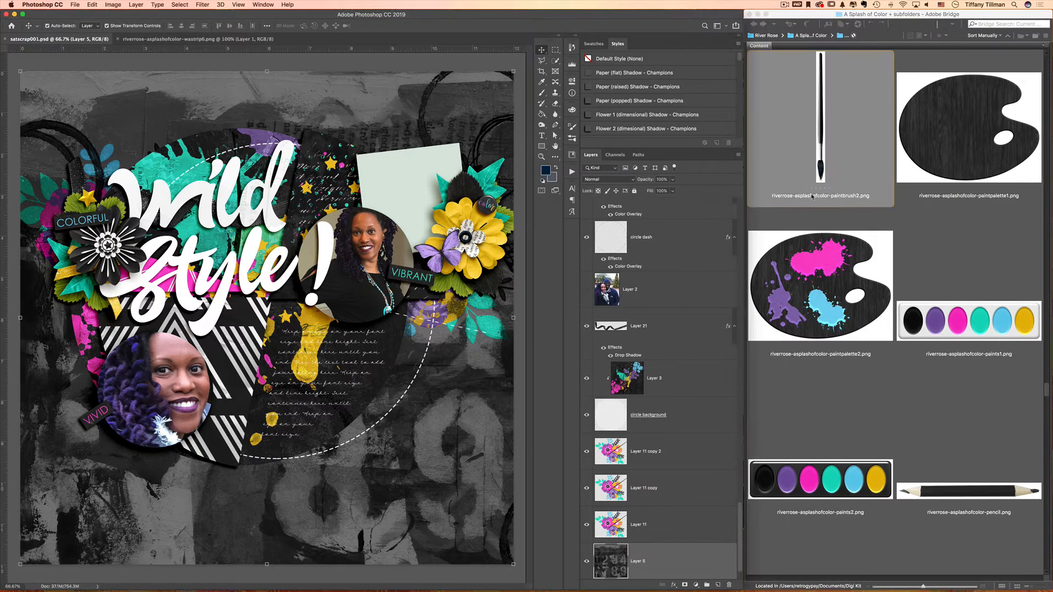
pyautogui.click(197, 39)
pyautogui.press('super+w')
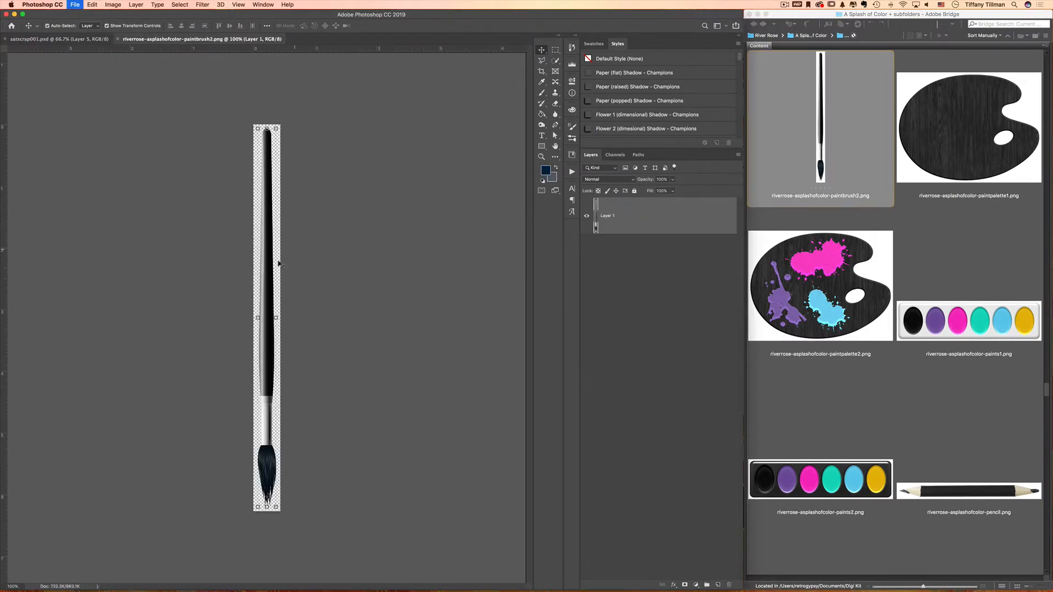
# - Add the paintbrush to the layout, layer it between the leaves and the clipped photo, and apply the Paper (raised) Shadow - Champions style
pyautogui.moveTo(100, 42); pyautogui.dragTo(184, 135)
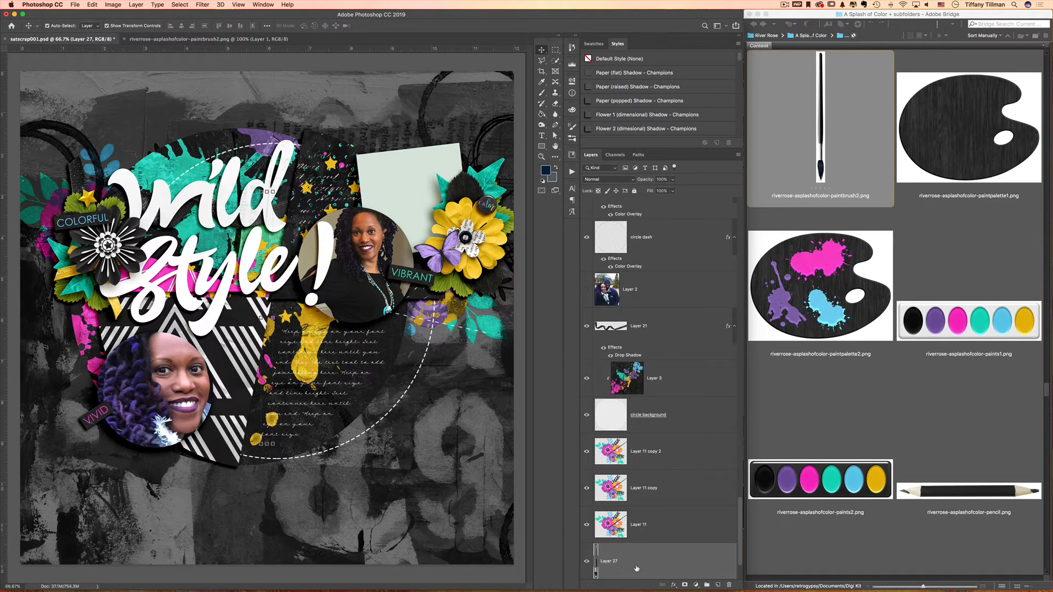
pyautogui.moveTo(636, 569)
pyautogui.mouseDown()
pyautogui.moveTo(647, 63)
pyautogui.moveTo(647, 373)
pyautogui.mouseUp()
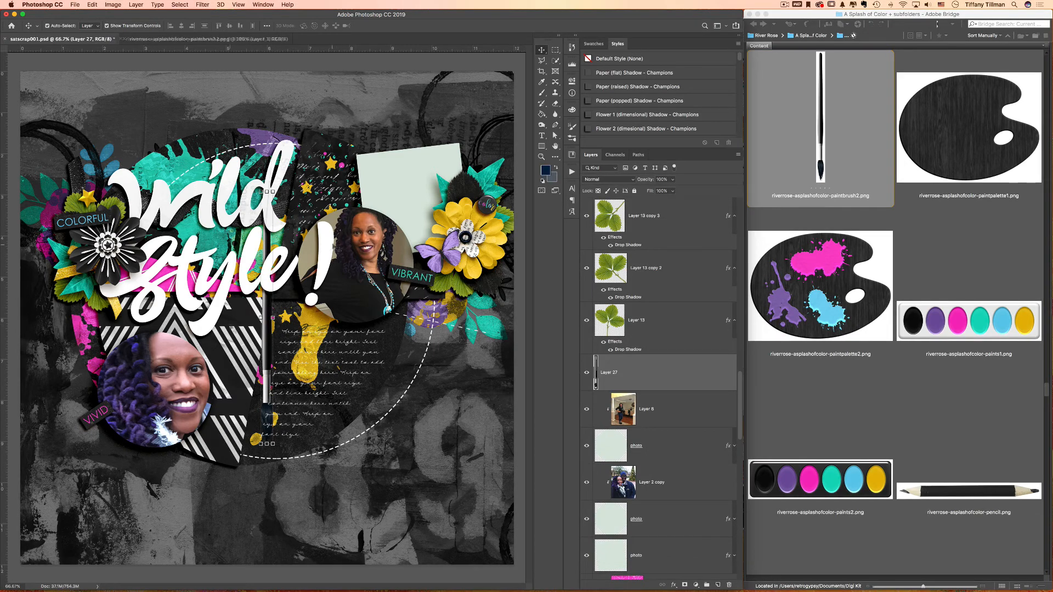
pyautogui.click(654, 88)
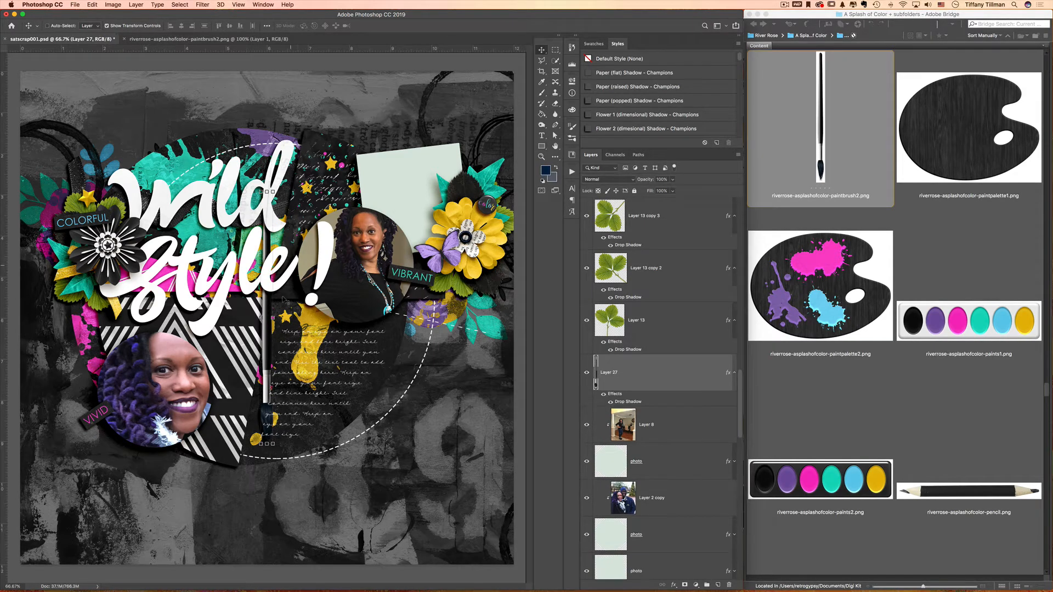
# - Turn the paintbrush diagonally with its bristles up and tuck it behind the black flower cluster beside the title
pyautogui.press('super+t')
pyautogui.moveTo(283, 300)
pyautogui.mouseDown()
pyautogui.moveTo(277, 235)
pyautogui.moveTo(203, 307)
pyautogui.moveTo(227, 394)
pyautogui.moveTo(249, 402)
pyautogui.moveTo(266, 389)
pyautogui.mouseUp()
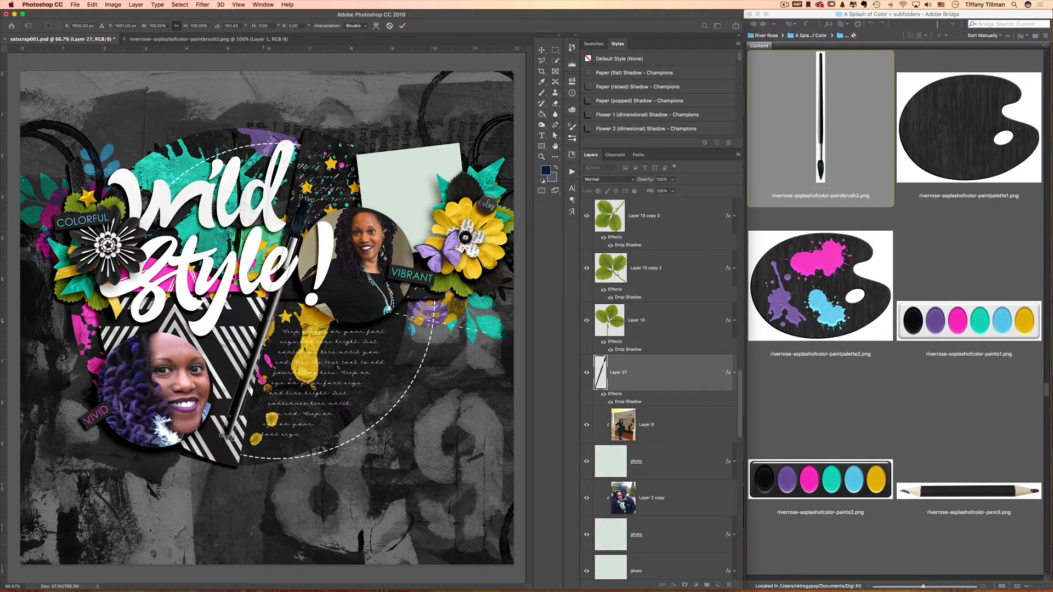
pyautogui.moveTo(271, 306)
pyautogui.mouseDown()
pyautogui.moveTo(290, 219)
pyautogui.moveTo(108, 221)
pyautogui.moveTo(108, 233)
pyautogui.mouseUp()
pyautogui.press('Return')
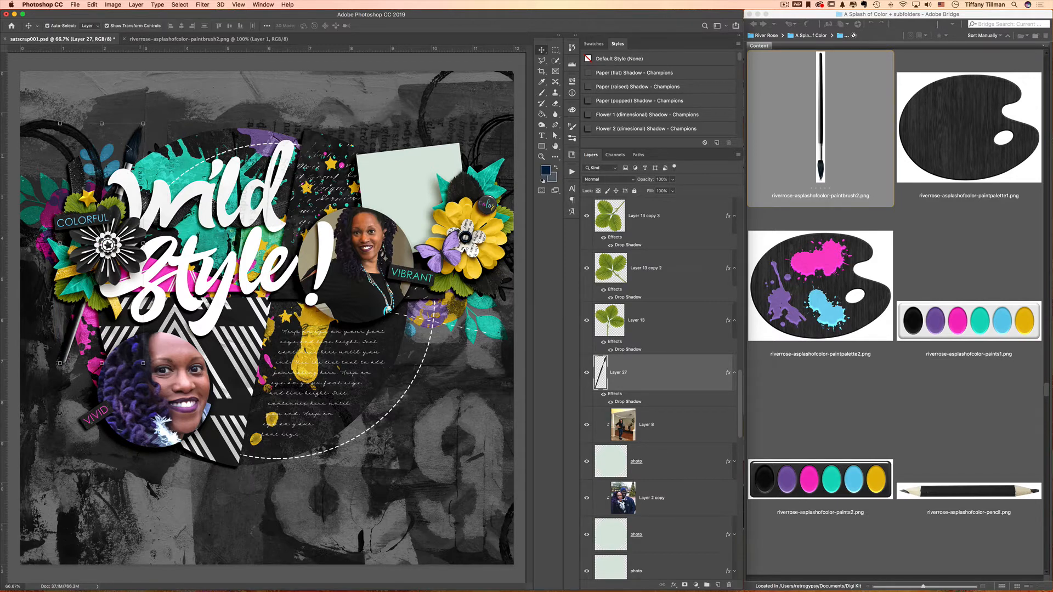
pyautogui.hotkey('ctrl', 't')
pyautogui.moveTo(149, 126); pyautogui.dragTo(170, 137)
pyautogui.moveTo(140, 172); pyautogui.dragTo(157, 155)
# - Open riverrose-asplashofcolor-paint1.png from the kit in Bridge and bring the paint splatters into the Photoshop layout
pyautogui.click(920, 277)
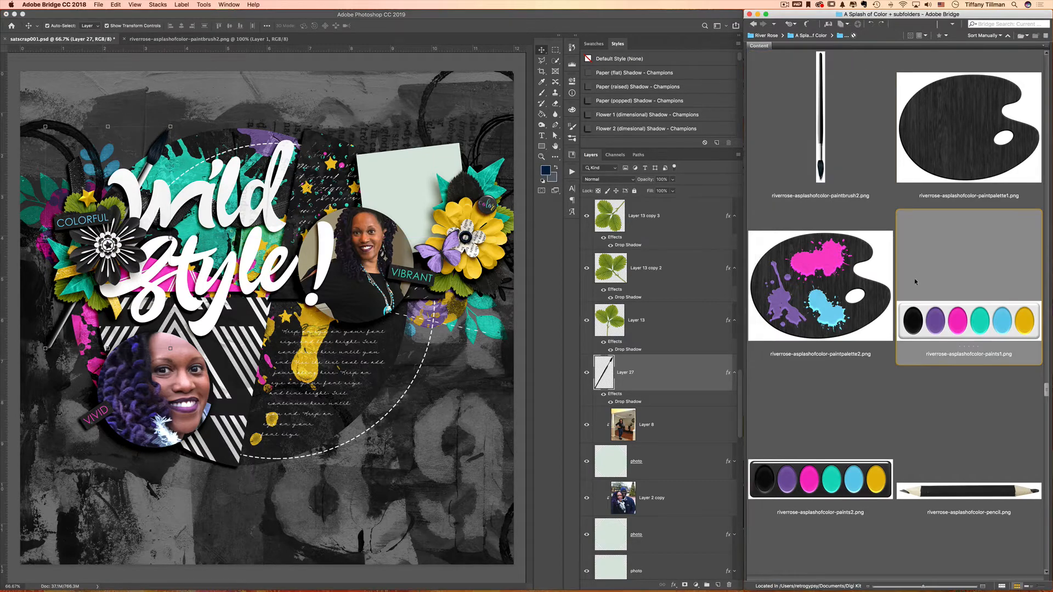
pyautogui.scroll(-5, 897, 320)
pyautogui.scroll(-5, 898, 320)
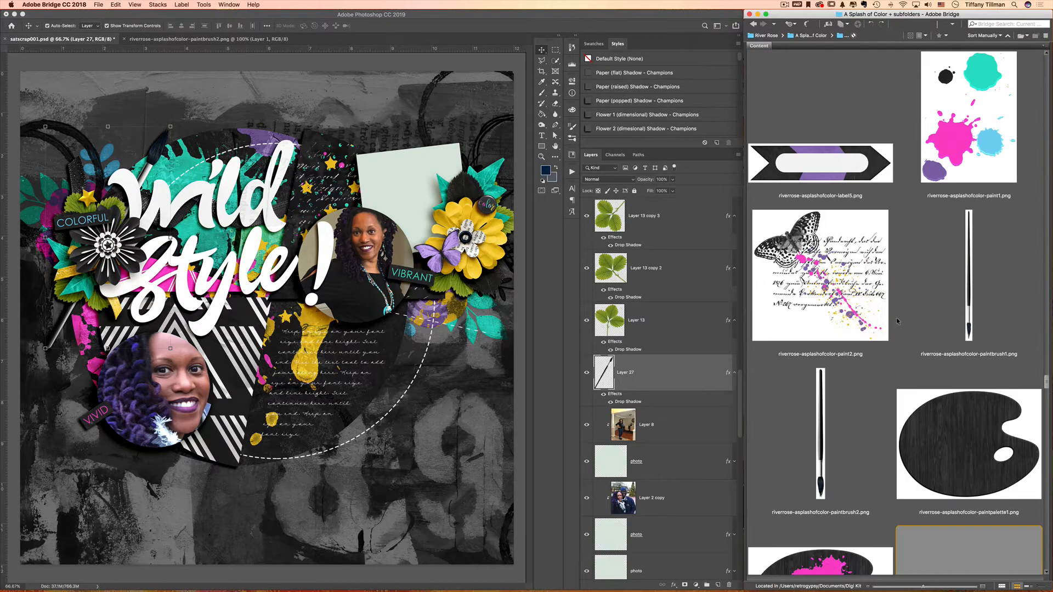
pyautogui.scroll(2, 898, 321)
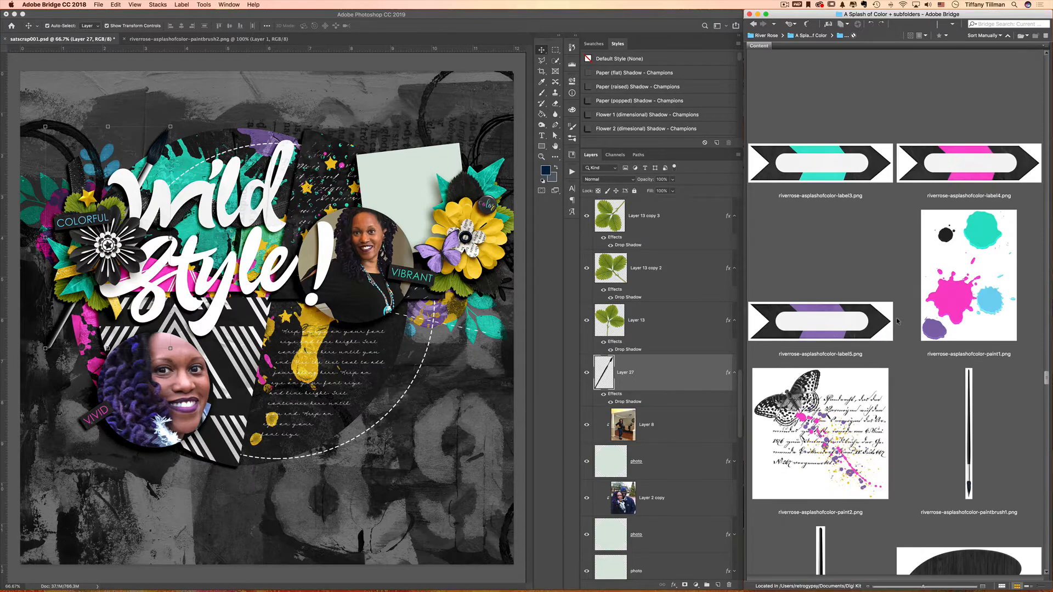
pyautogui.doubleClick(953, 308)
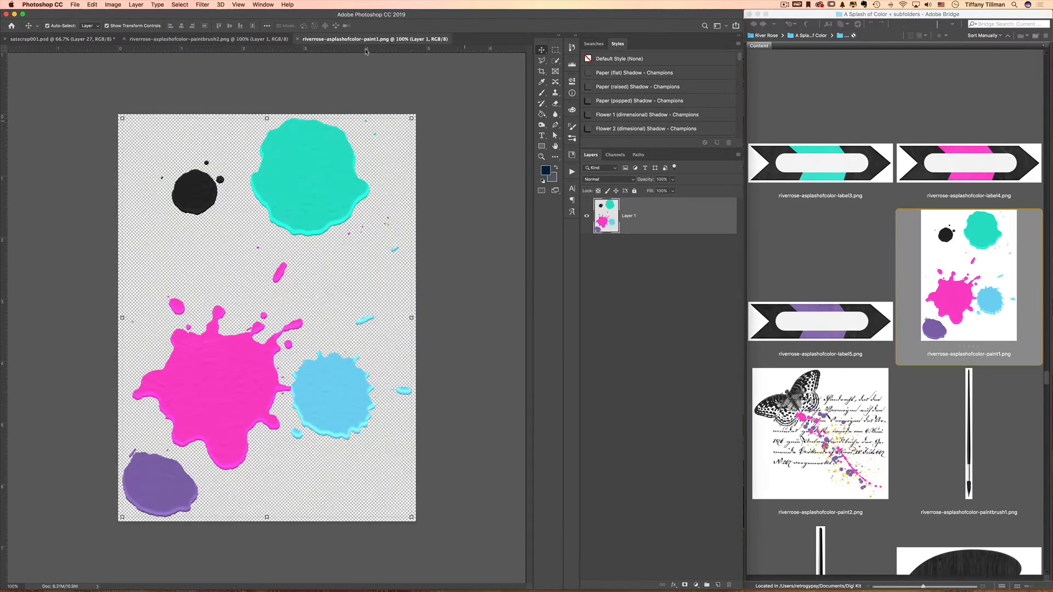
pyautogui.moveTo(285, 148)
pyautogui.mouseDown()
pyautogui.moveTo(117, 41)
pyautogui.moveTo(203, 126)
pyautogui.mouseUp()
# - Try the paint splatters above the title and move their layer beneath the circle dash layer, undoing any accidental moves
pyautogui.moveTo(186, 161); pyautogui.dragTo(218, 92)
pyautogui.press('super+z')
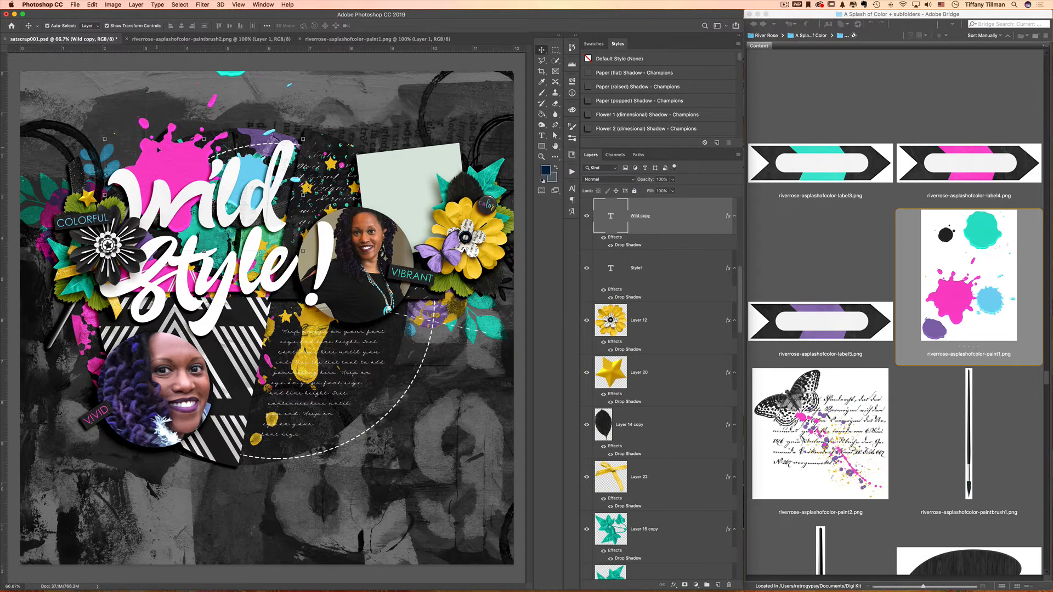
pyautogui.moveTo(158, 149); pyautogui.dragTo(157, 83)
pyautogui.press('super+z')
pyautogui.moveTo(637, 561); pyautogui.dragTo(645, 522)
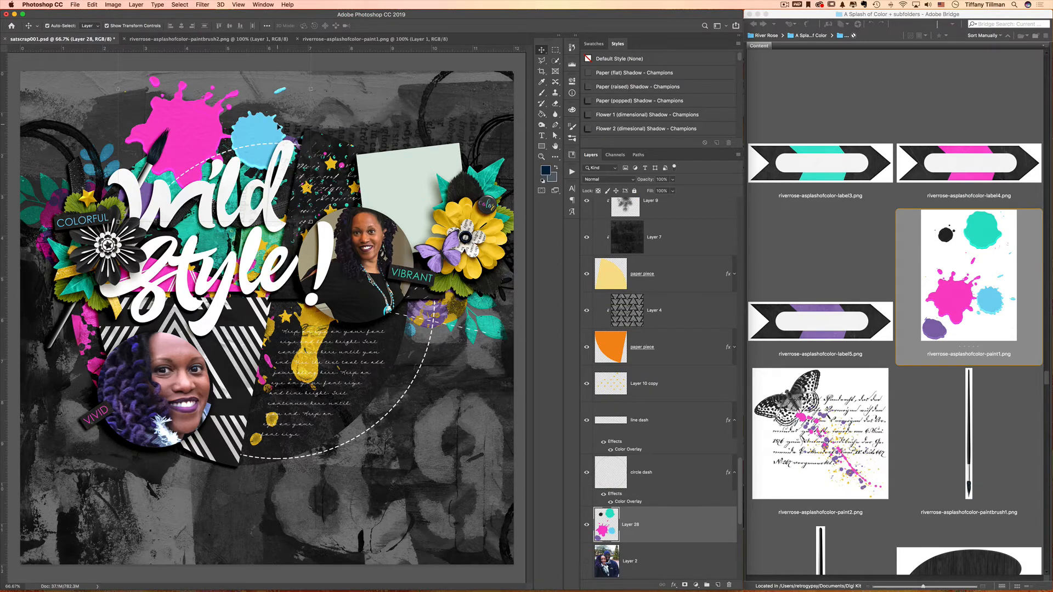
# - Move the paint splatter layer directly above the dark background paper, beneath the floral sticker layers
pyautogui.click(572, 47)
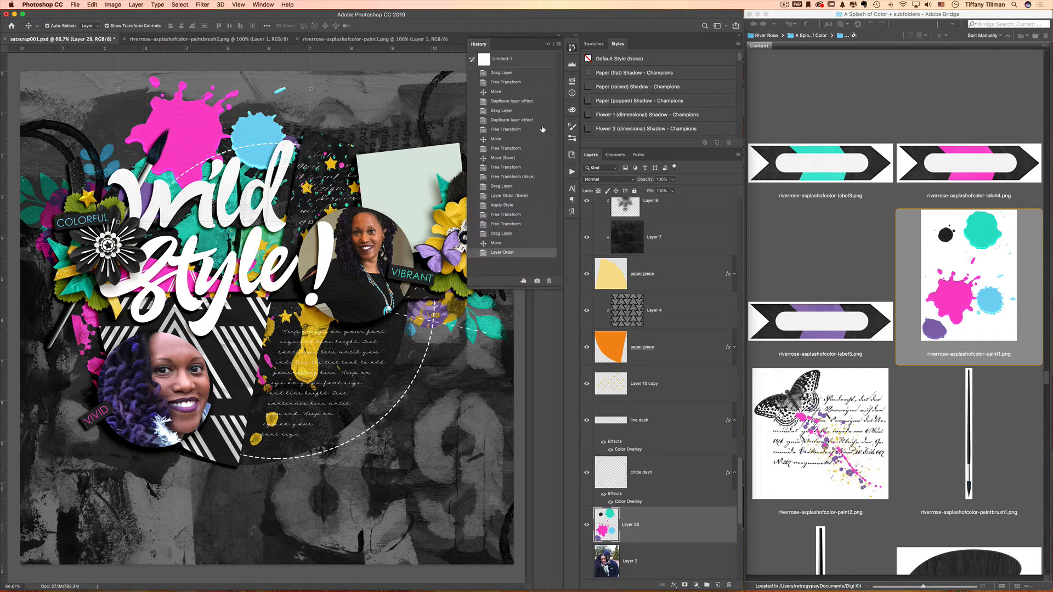
pyautogui.click(548, 44)
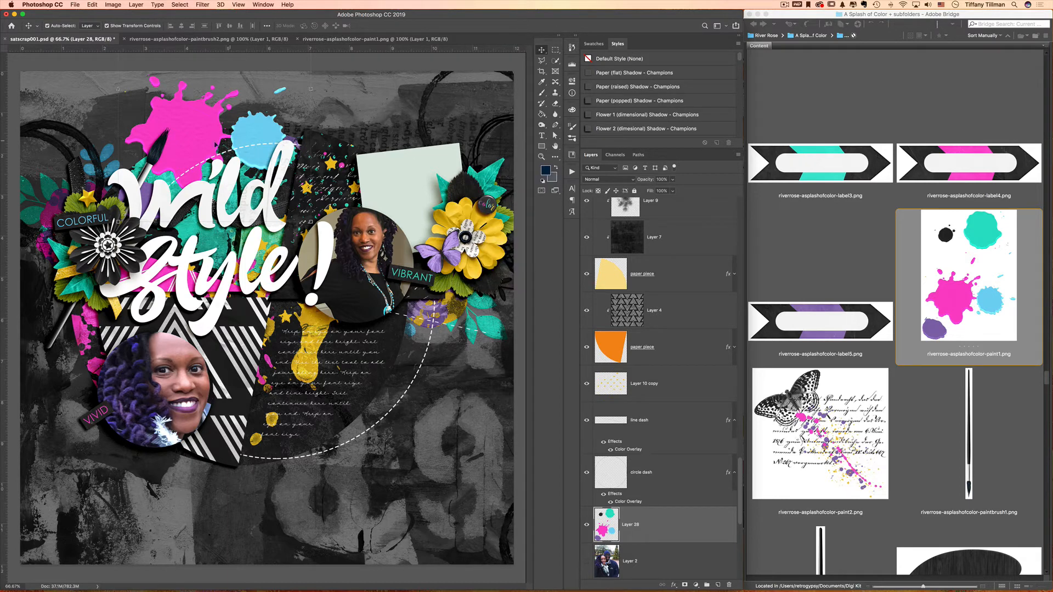
pyautogui.scroll(-5, 677, 469)
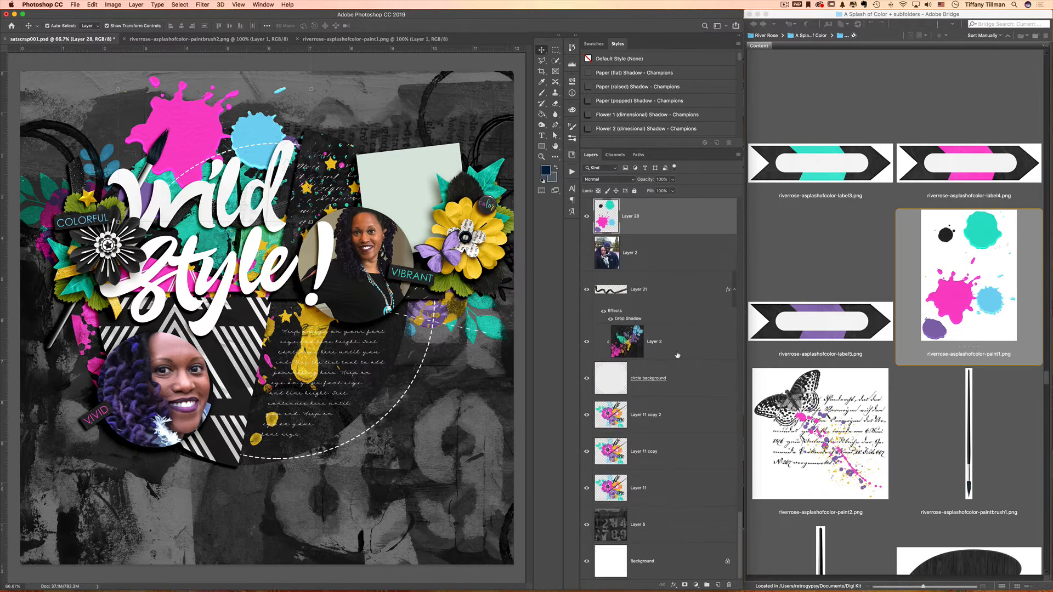
pyautogui.moveTo(677, 226); pyautogui.dragTo(655, 508)
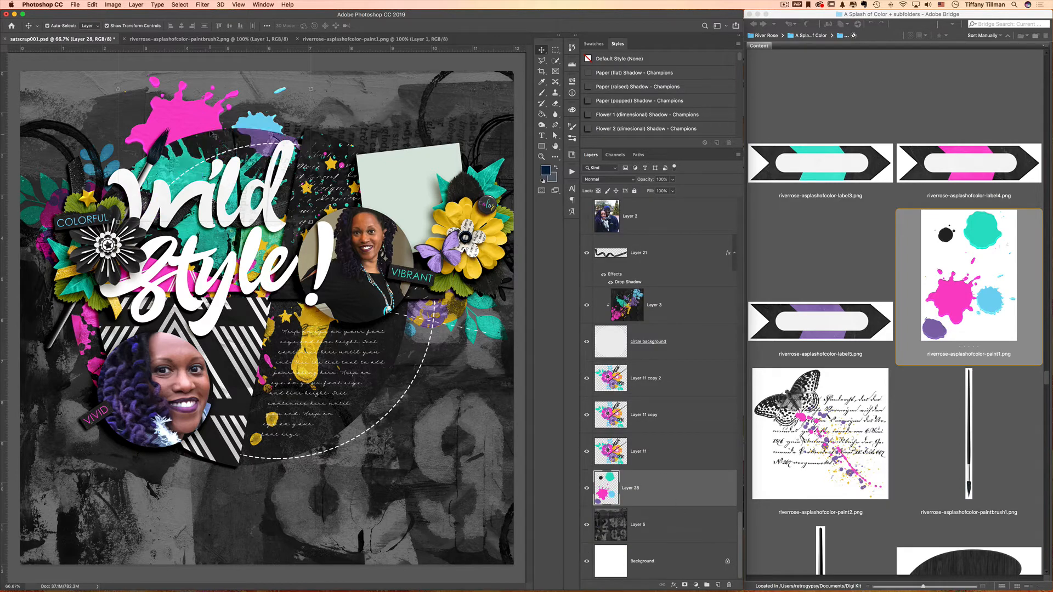
# - Try the paint splatters in different positions around the title and delete their layer
pyautogui.moveTo(212, 134); pyautogui.dragTo(216, 245)
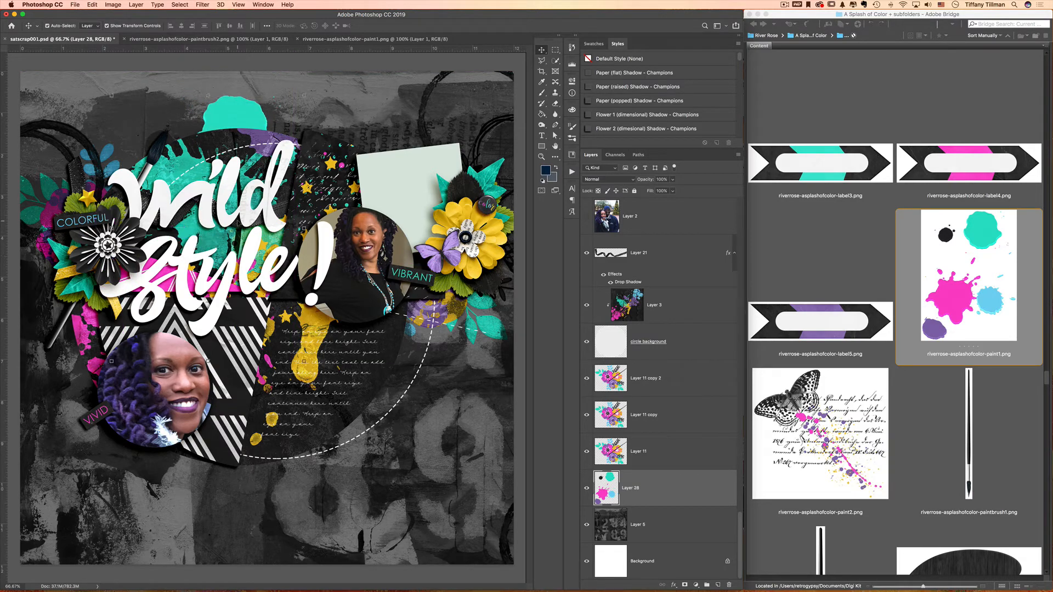
pyautogui.moveTo(249, 95); pyautogui.dragTo(253, 44)
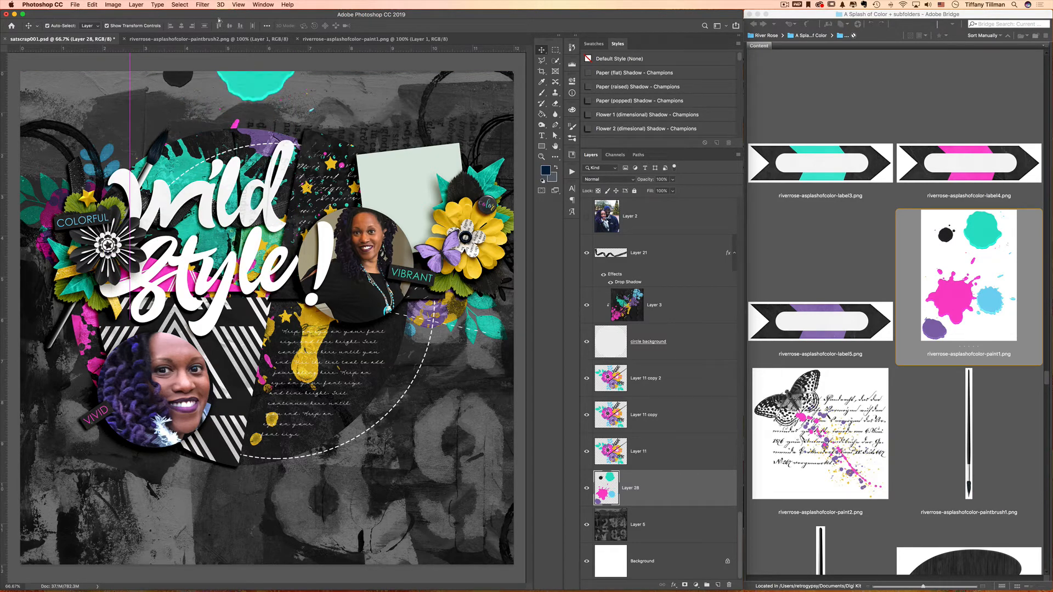
pyautogui.moveTo(202, 78); pyautogui.dragTo(204, 99)
pyautogui.press('Delete')
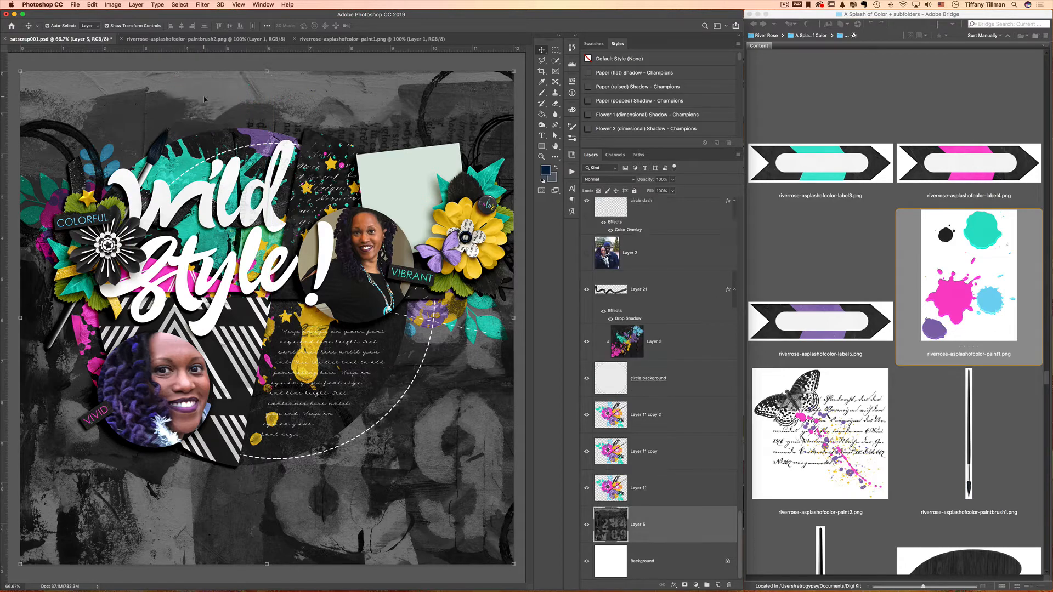
# - Browse the kit in Bridge for another embellishment, open riverrose-asplashofcolor-extras17.png and bring it into the Photoshop layout
pyautogui.click(915, 309)
pyautogui.scroll(-10, 915, 308)
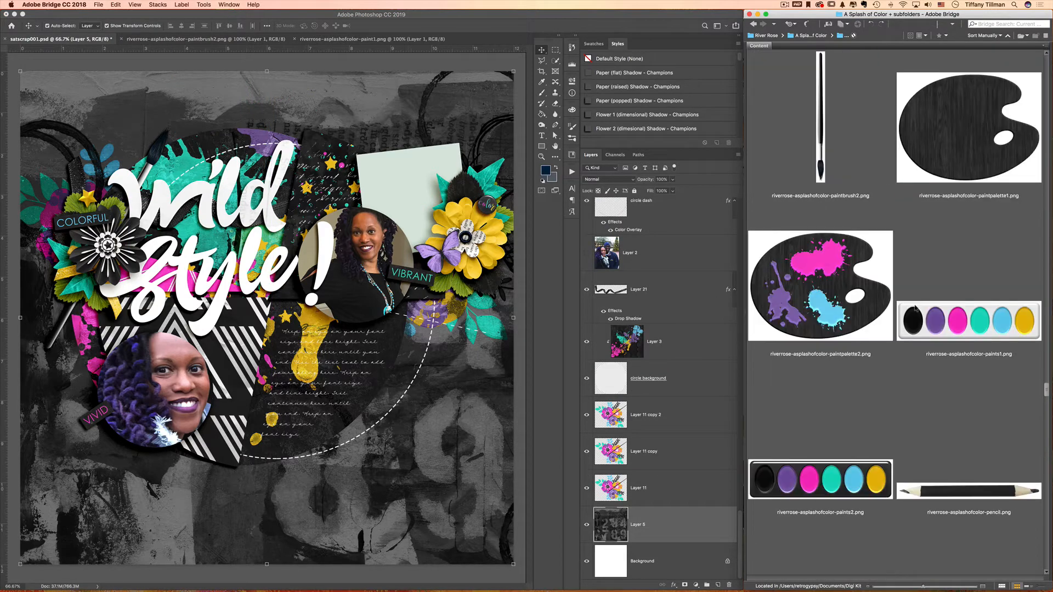
pyautogui.scroll(10, 915, 309)
pyautogui.scroll(-3, 915, 308)
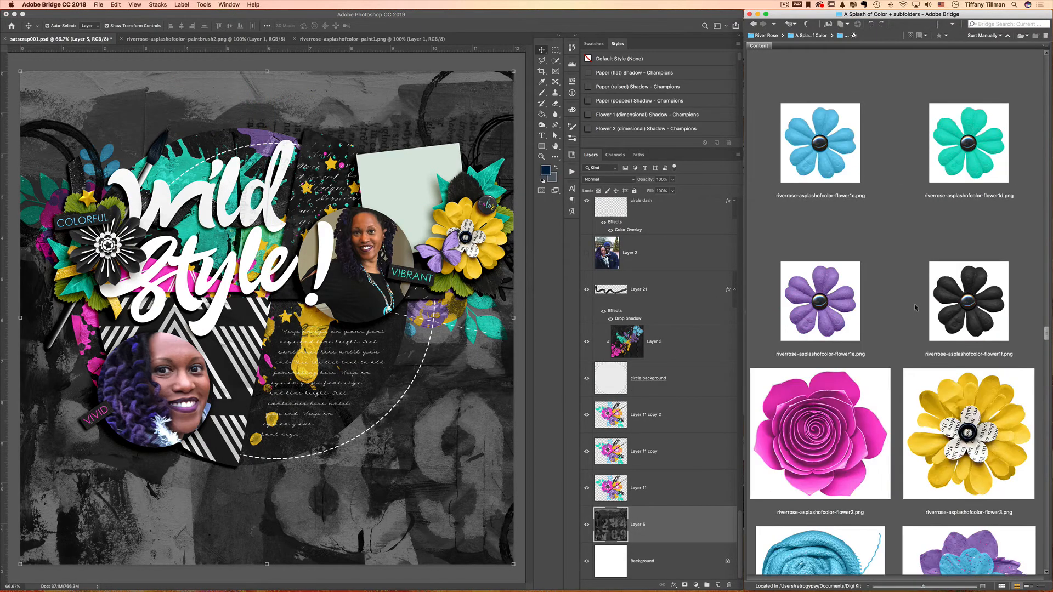
pyautogui.scroll(3, 915, 308)
pyautogui.scroll(5, 915, 307)
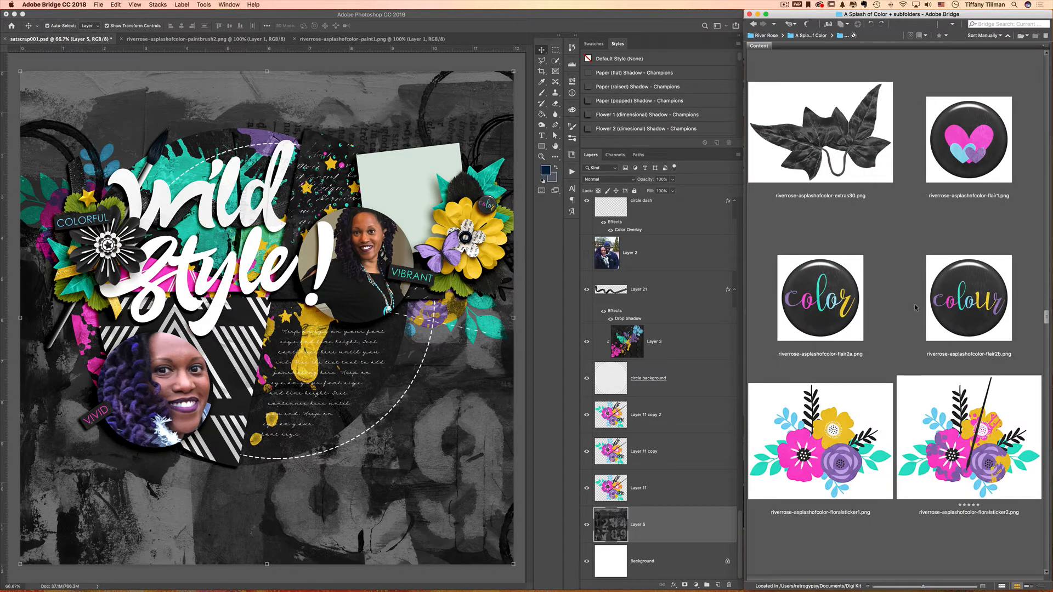
pyautogui.scroll(5, 914, 307)
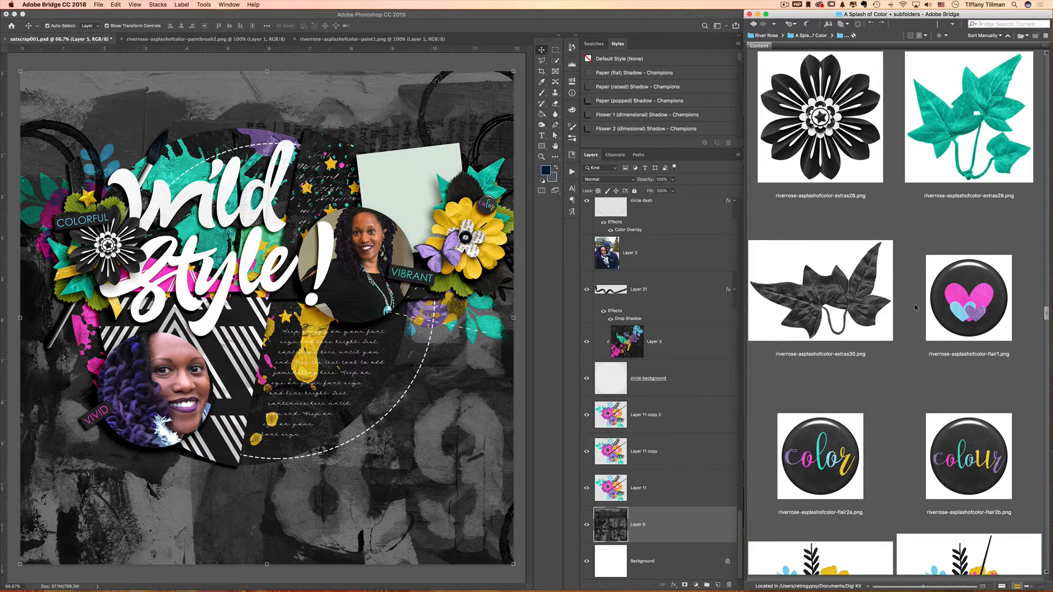
pyautogui.scroll(5, 915, 308)
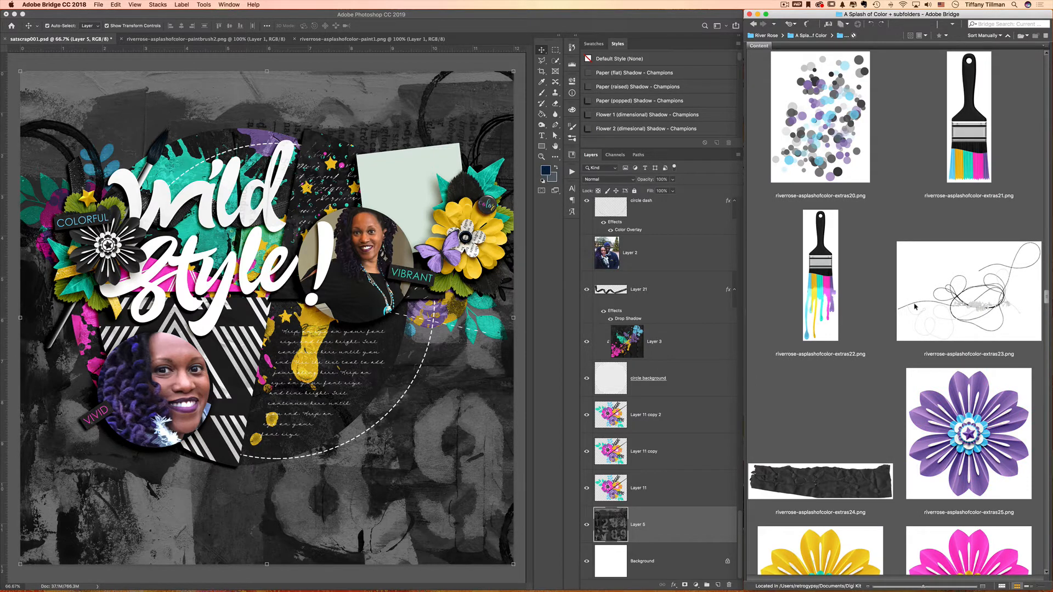
pyautogui.scroll(3, 914, 307)
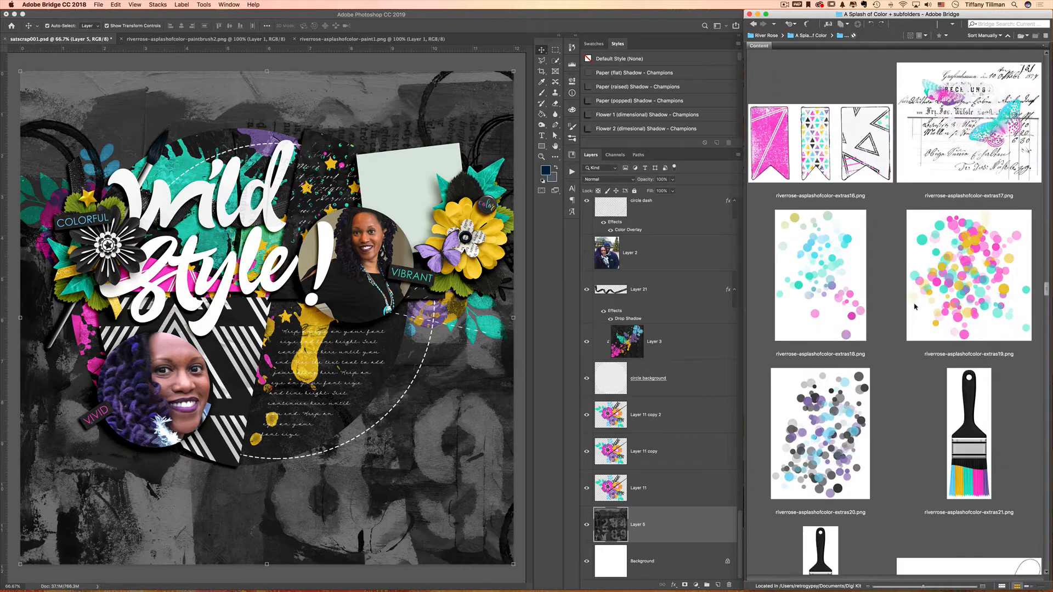
pyautogui.scroll(3, 915, 307)
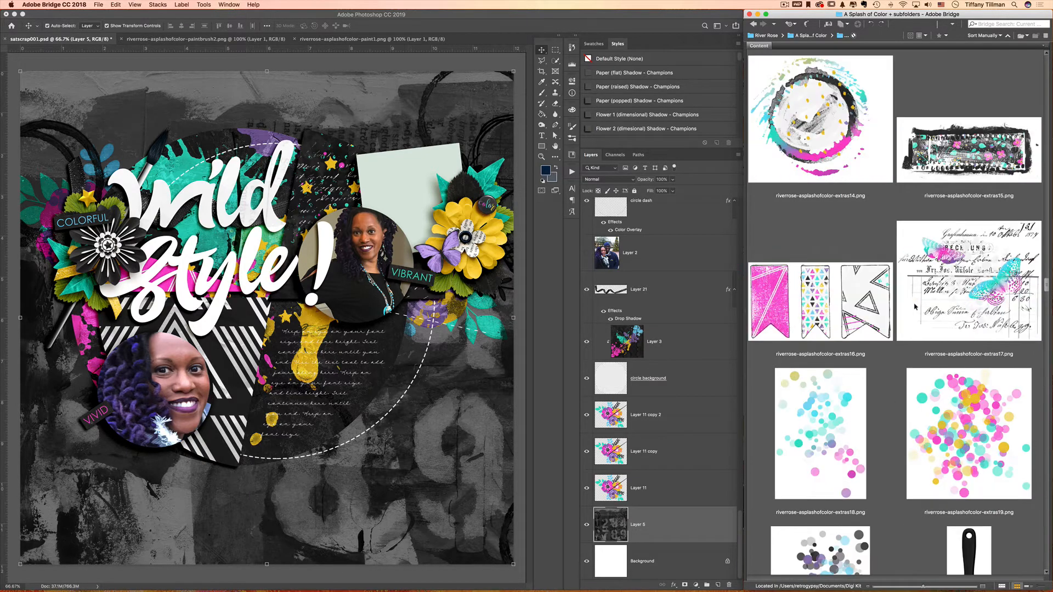
pyautogui.doubleClick(955, 290)
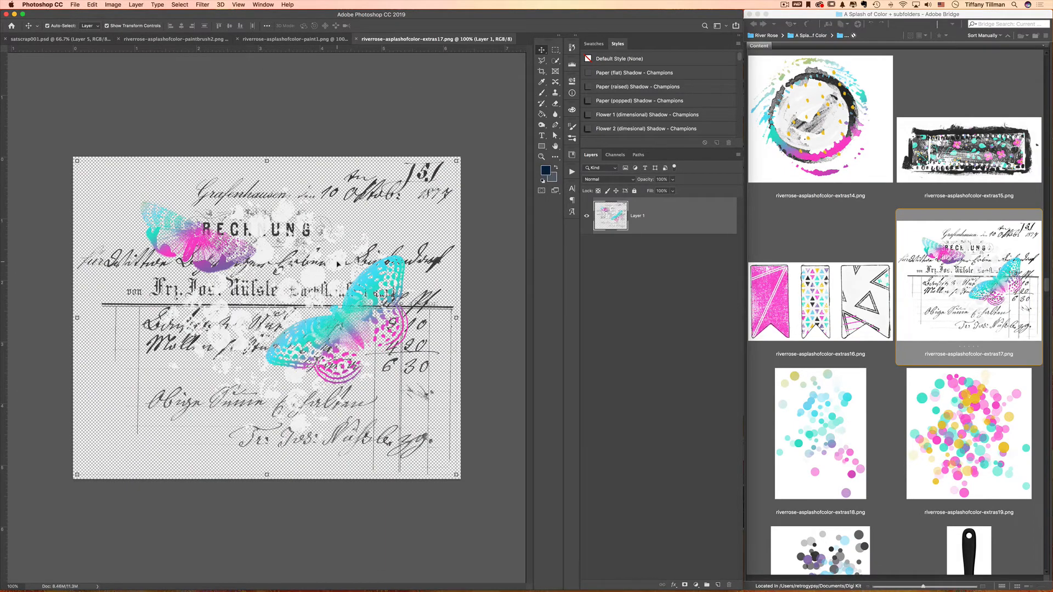
pyautogui.moveTo(337, 264); pyautogui.dragTo(218, 213)
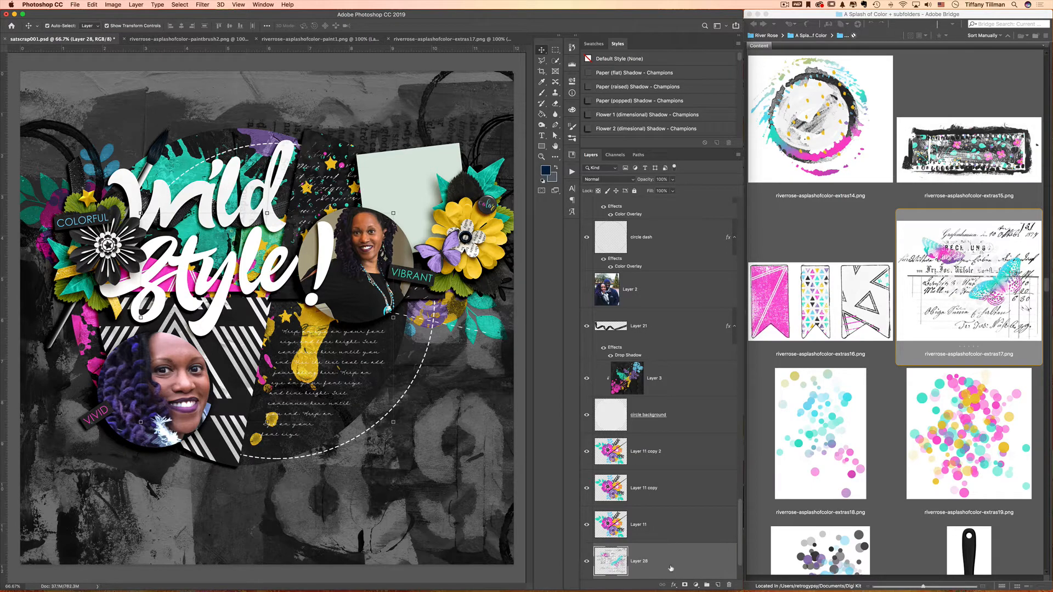
# - Clip the butterfly script overlay to the Wild title text above its existing texture layer and position it over the word
pyautogui.moveTo(670, 568); pyautogui.dragTo(656, 267)
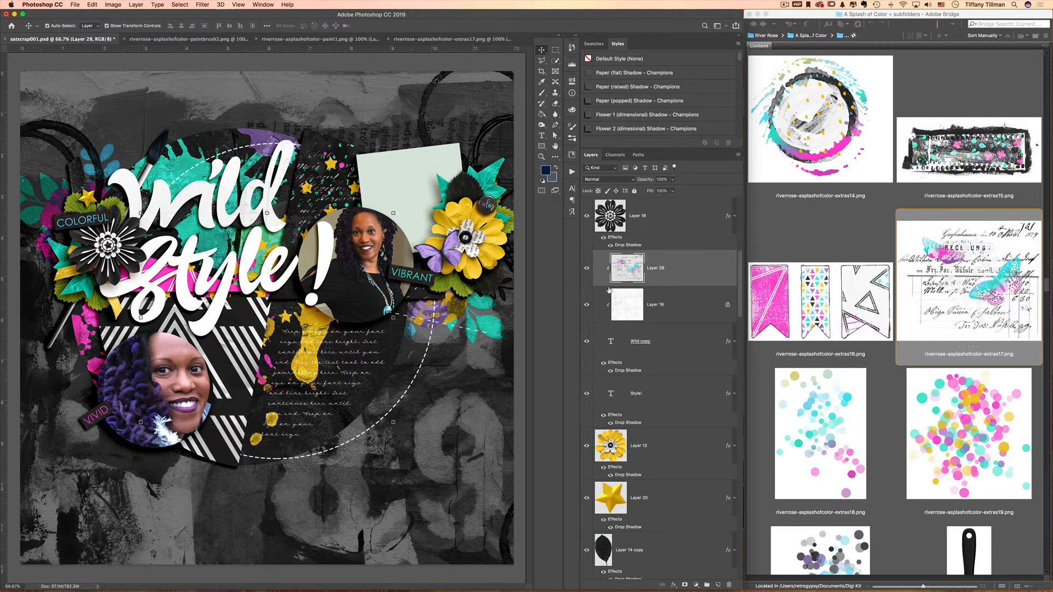
pyautogui.press('super+t')
pyautogui.moveTo(285, 307); pyautogui.dragTo(225, 210)
pyautogui.press('Return')
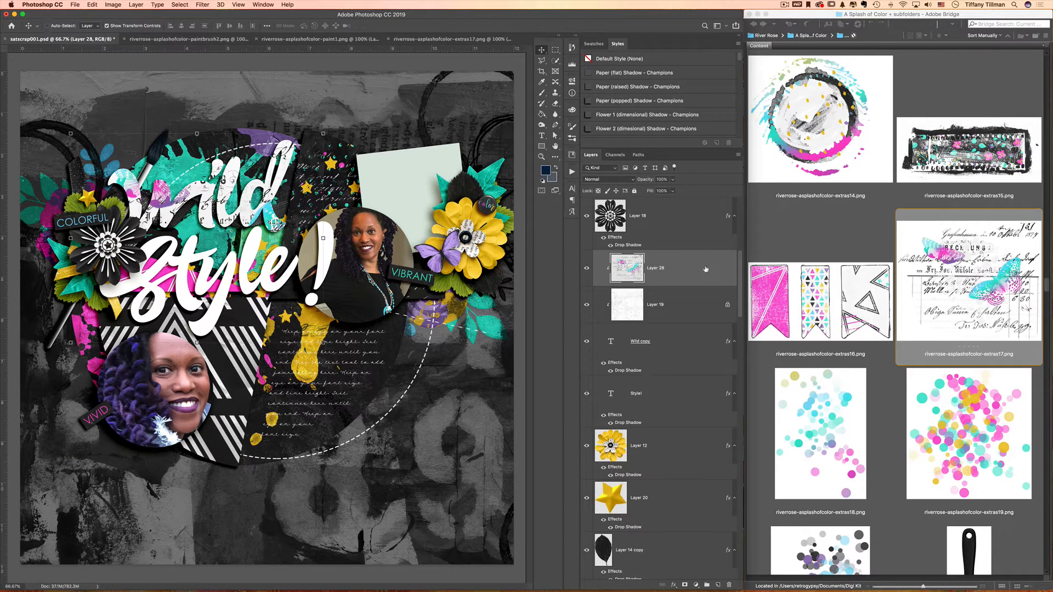
# - Duplicate the butterfly script overlay, clip the copy to the Style! text and shift it over that word
pyautogui.press('super+j')
pyautogui.moveTo(705, 269); pyautogui.dragTo(689, 407)
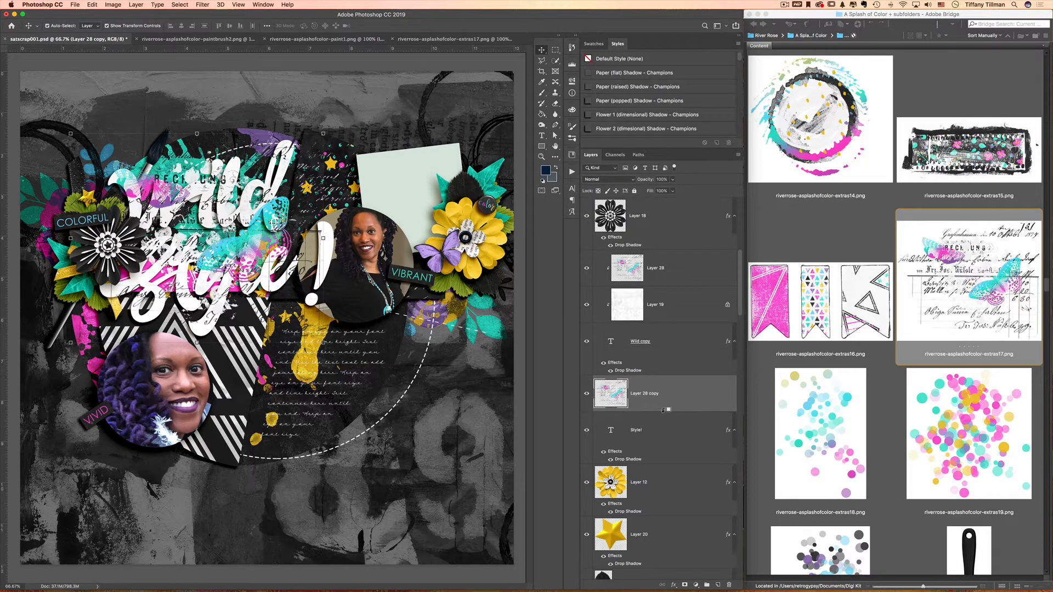
pyautogui.keyDown('alt'); pyautogui.click(670, 415); pyautogui.keyUp('alt')
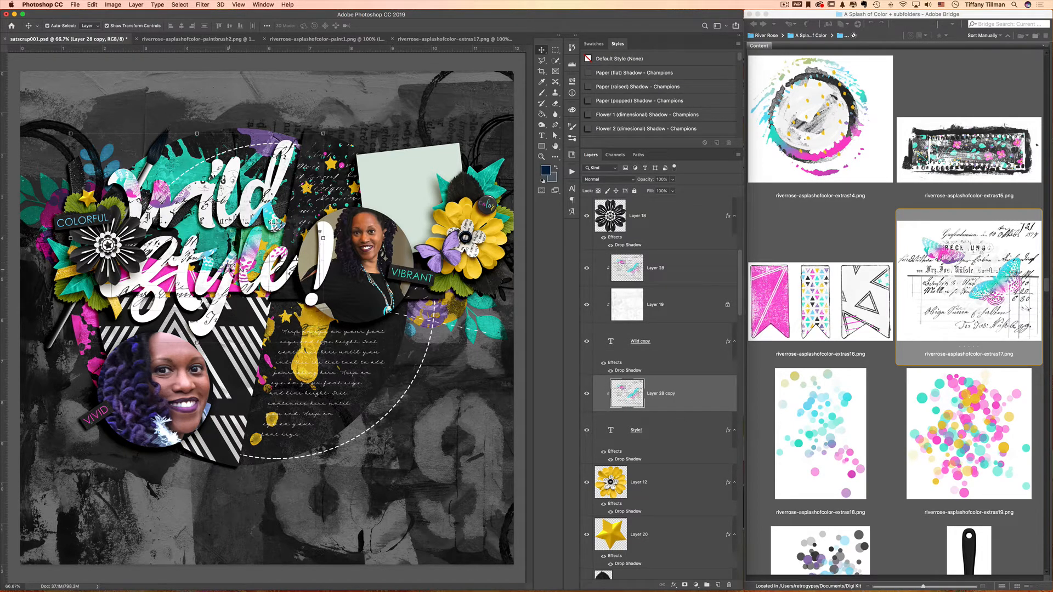
pyautogui.moveTo(228, 285); pyautogui.dragTo(273, 223)
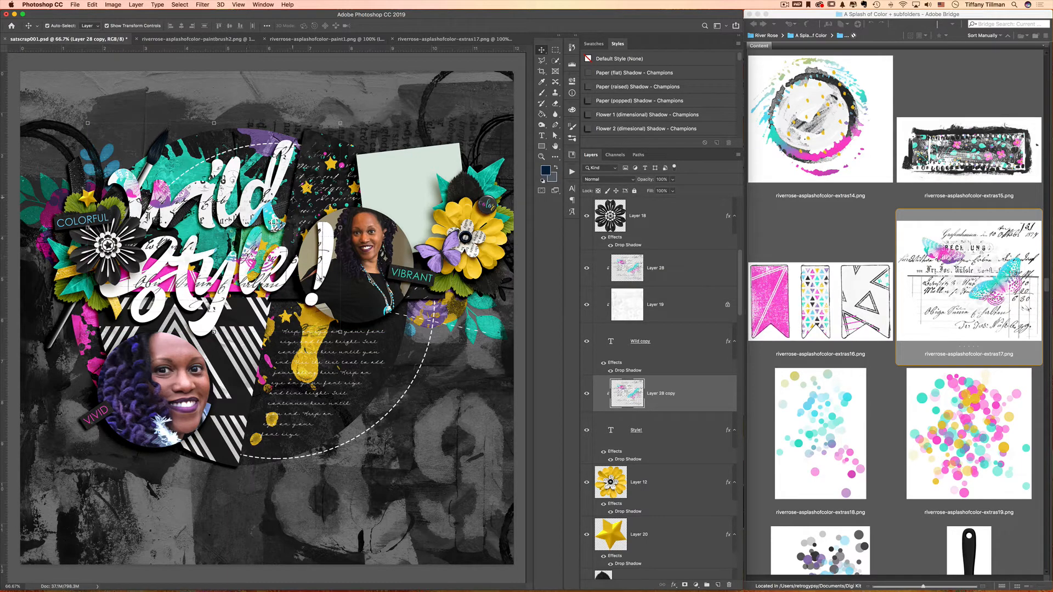
pyautogui.moveTo(247, 283); pyautogui.dragTo(252, 285)
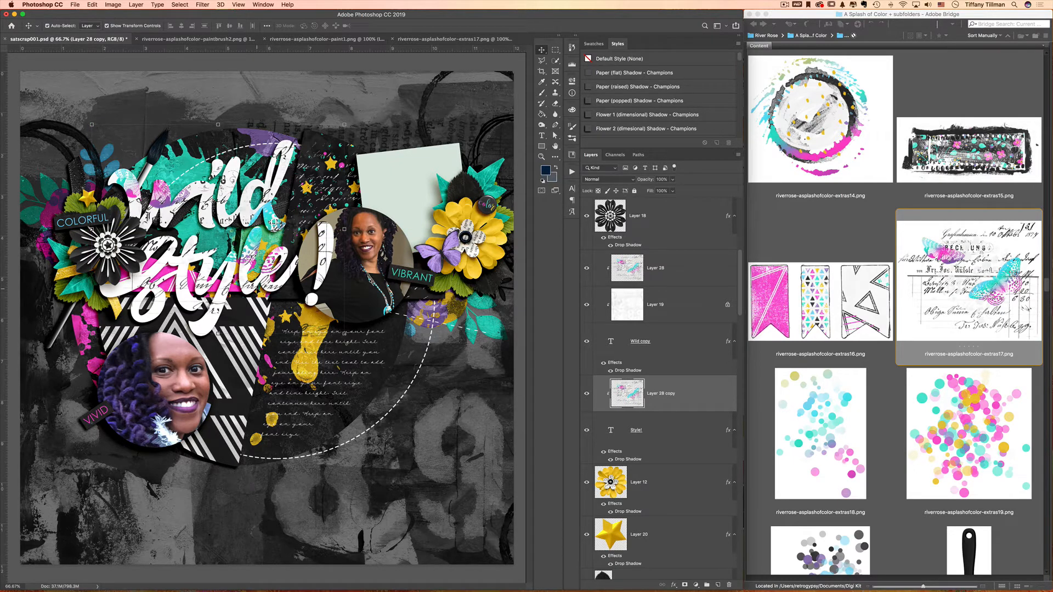
# - Judge the title from a reduced page view and hide both butterfly script overlay layers
pyautogui.press('super+minus')
pyautogui.press('super+minus')
pyautogui.press('super+plus')
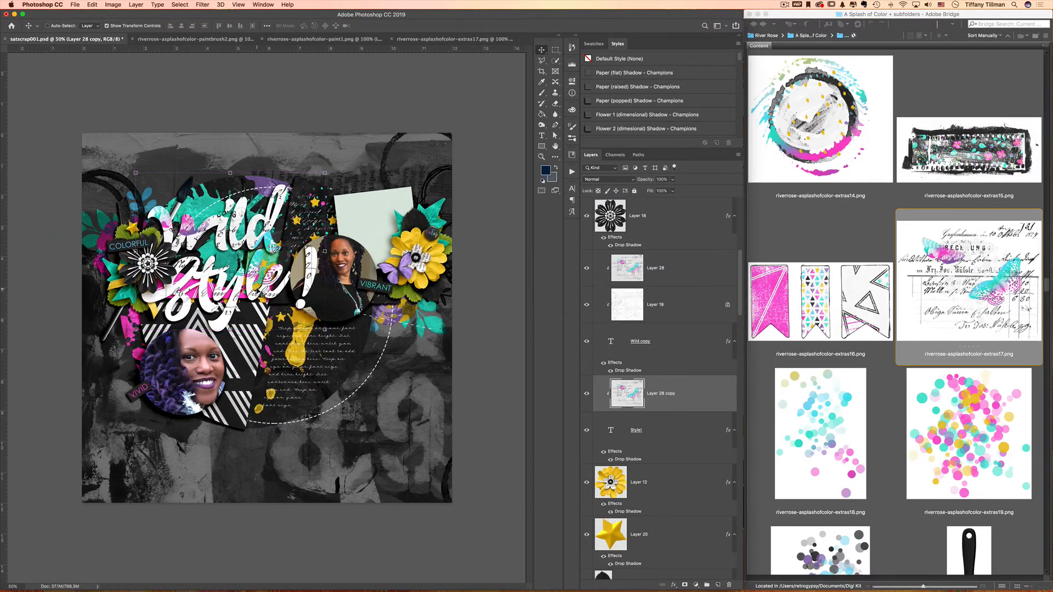
pyautogui.press('super+minus')
pyautogui.press('super+plus')
pyautogui.press('super+minus')
pyautogui.press('super+plus')
pyautogui.click(587, 268)
pyautogui.click(587, 393)
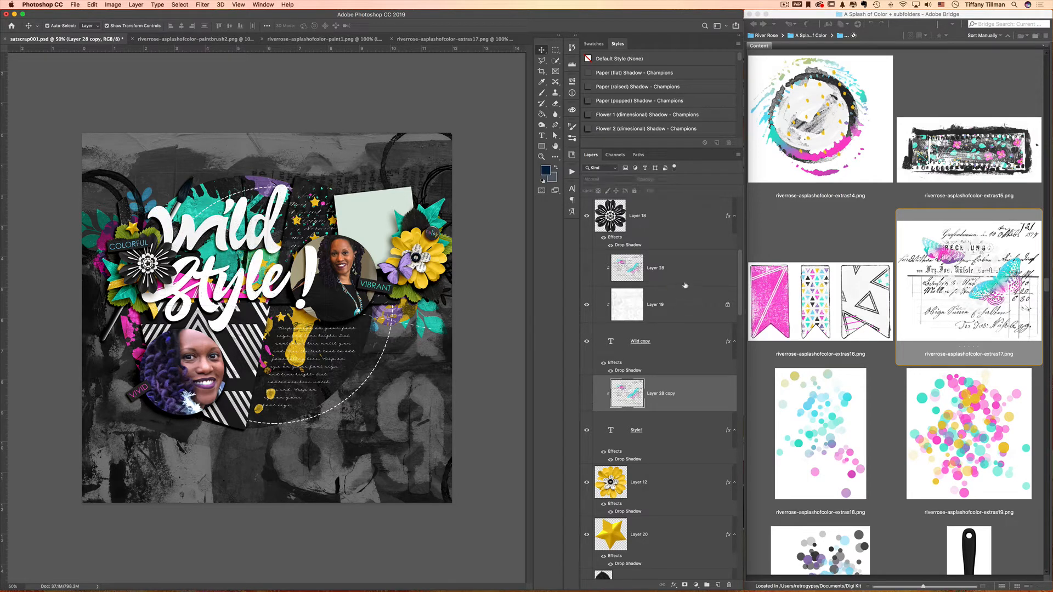
# - Delete both hidden butterfly script overlay layers from above the Wild and Style! text
pyautogui.click(685, 285)
pyautogui.press('Delete')
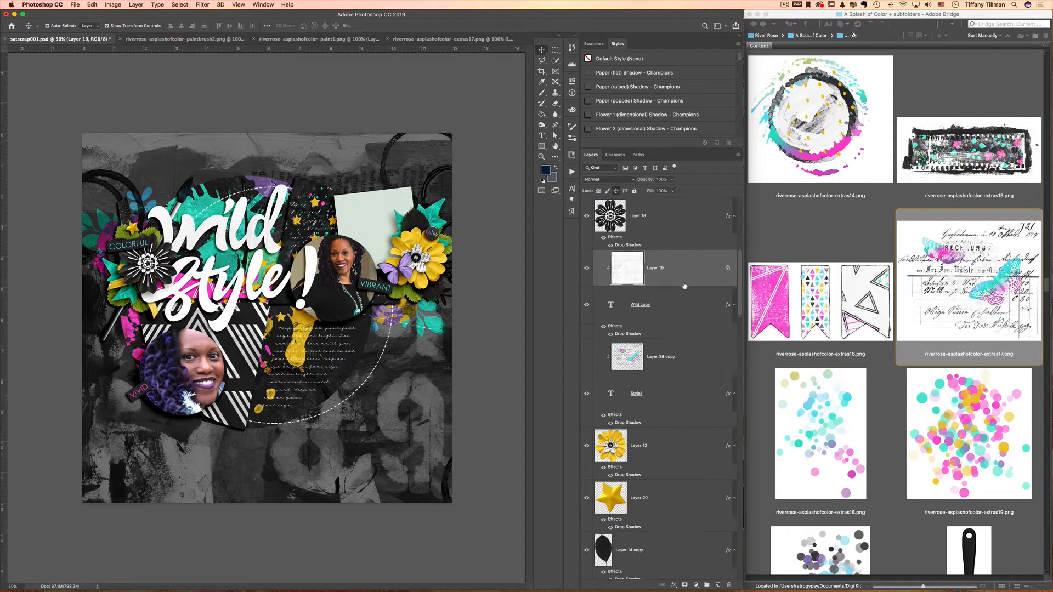
pyautogui.click(676, 360)
pyautogui.press('Delete')
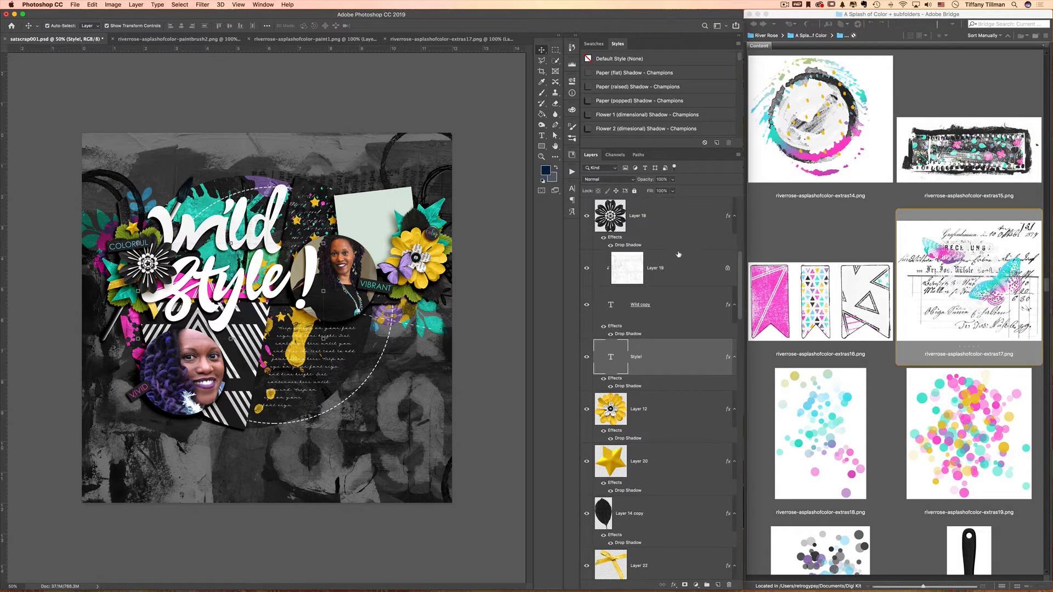
# - Duplicate the white texture layer clipped to the Wild text and clip the copy to the Style! text
pyautogui.click(681, 230)
pyautogui.click(684, 270)
pyautogui.press('super+j')
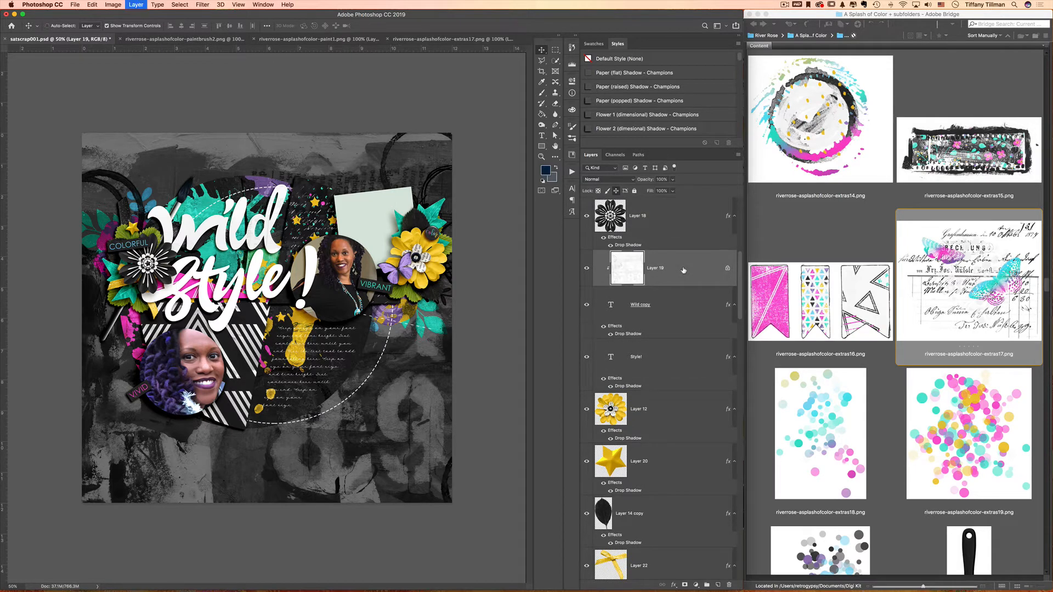
pyautogui.moveTo(683, 270); pyautogui.dragTo(667, 376)
pyautogui.keyDown('alt'); pyautogui.click(674, 373); pyautogui.keyUp('alt')
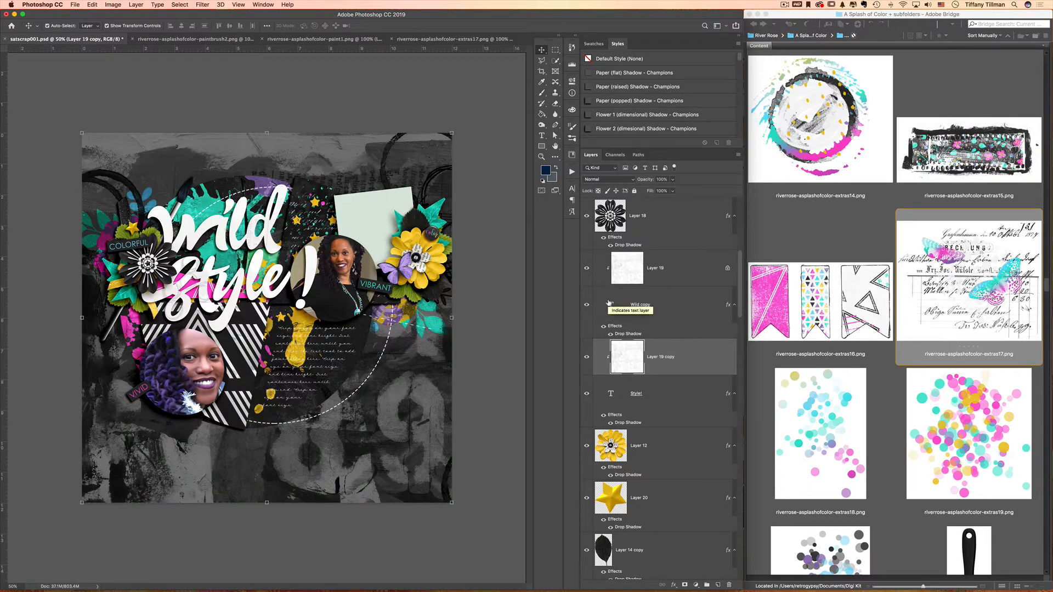
# - Try a 1 px inside stroke on the Style! text and switch it off again
pyautogui.doubleClick(679, 400)
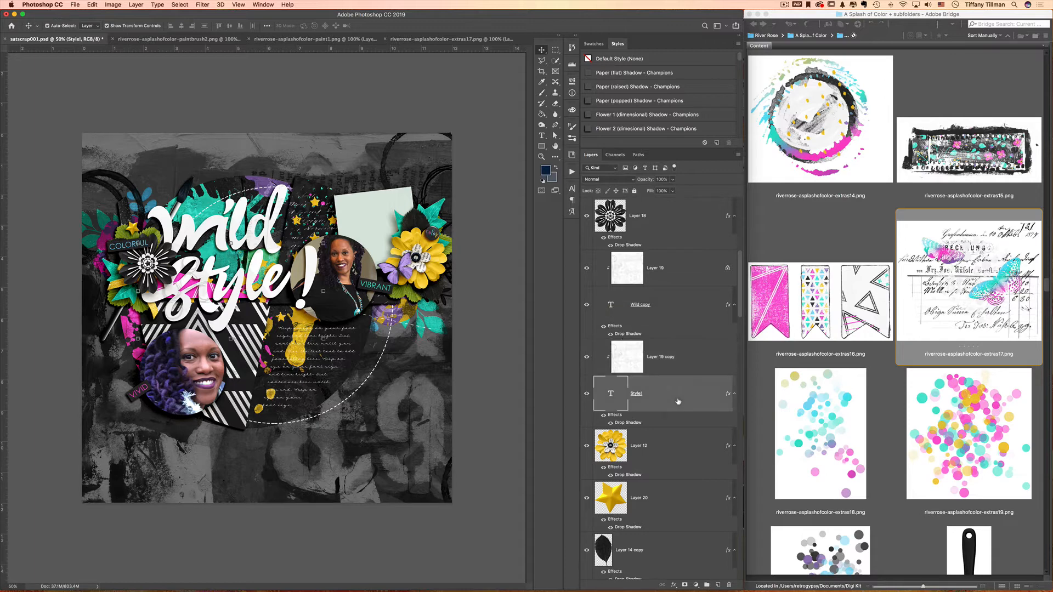
pyautogui.click(686, 581)
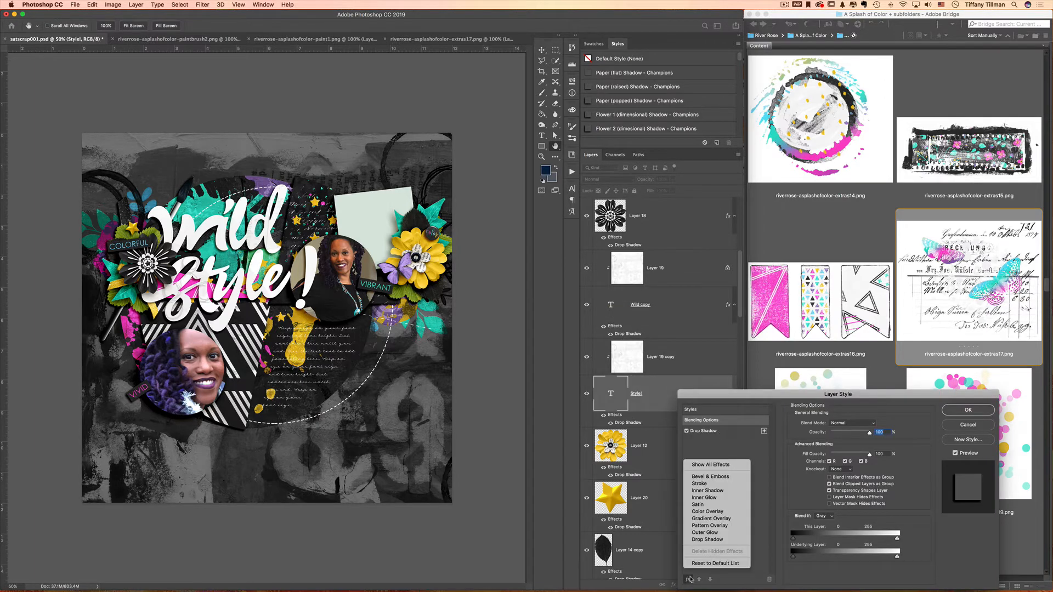
pyautogui.click(712, 484)
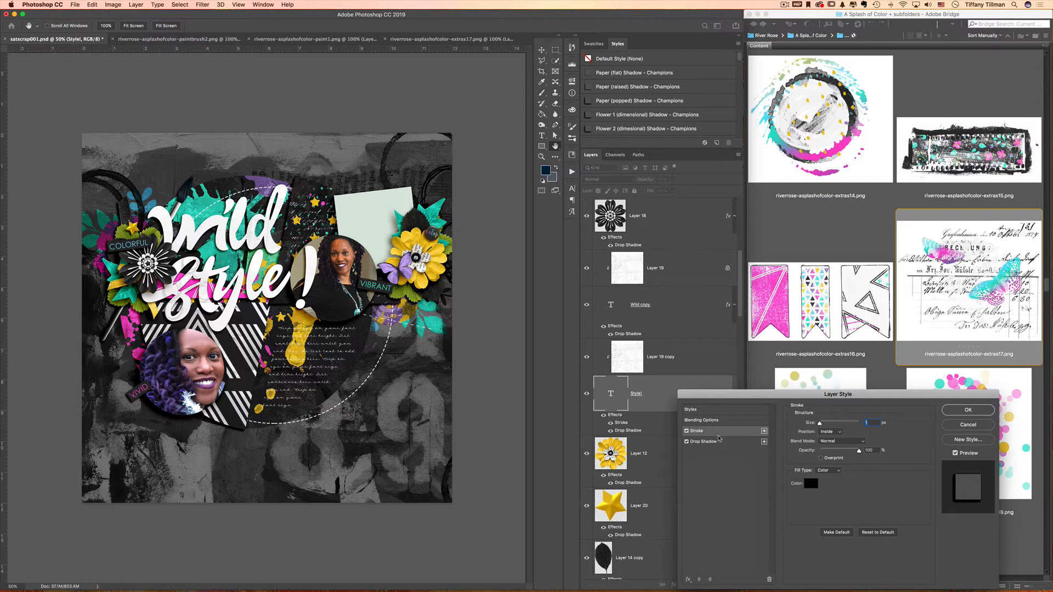
pyautogui.click(686, 431)
# - Add an Inner Bevel with Smooth technique to the Style! text, with depth about 594% and size 43 px
pyautogui.click(688, 580)
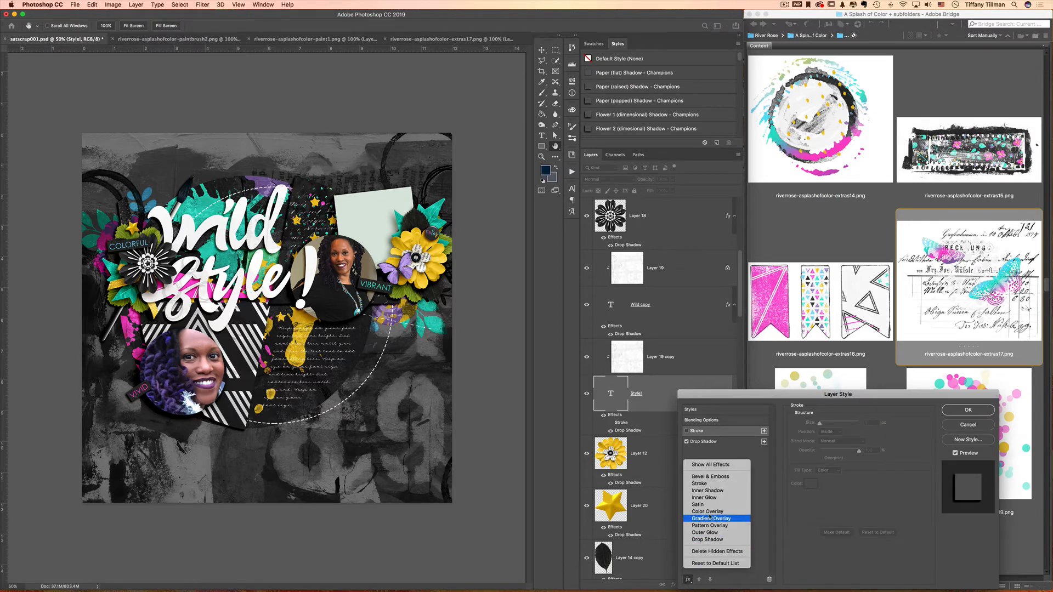
pyautogui.click(708, 477)
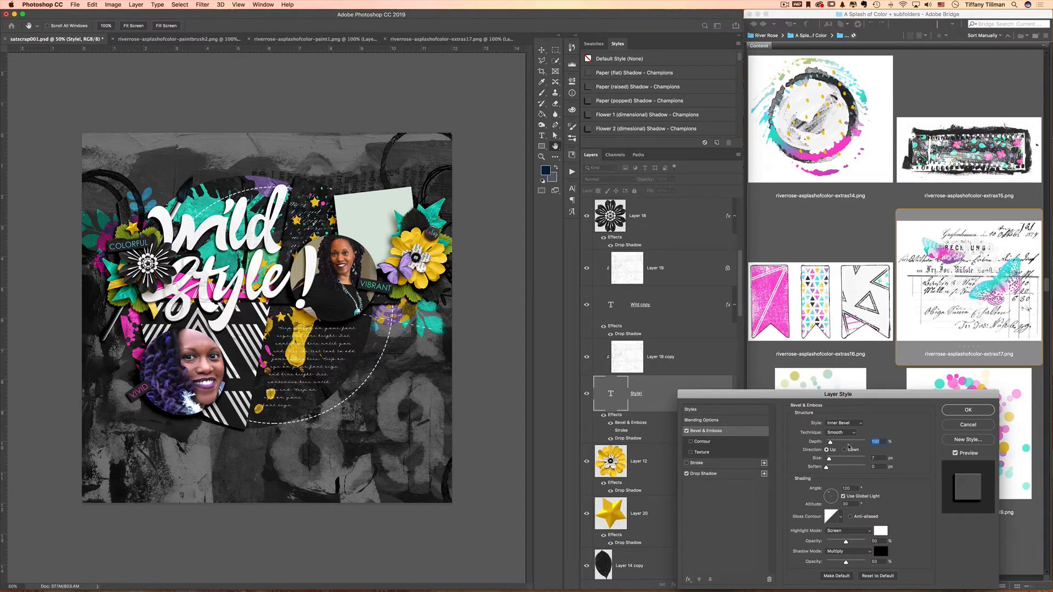
pyautogui.moveTo(834, 446)
pyautogui.mouseDown()
pyautogui.moveTo(862, 445)
pyautogui.moveTo(835, 446)
pyautogui.moveTo(850, 445)
pyautogui.moveTo(836, 461)
pyautogui.mouseUp()
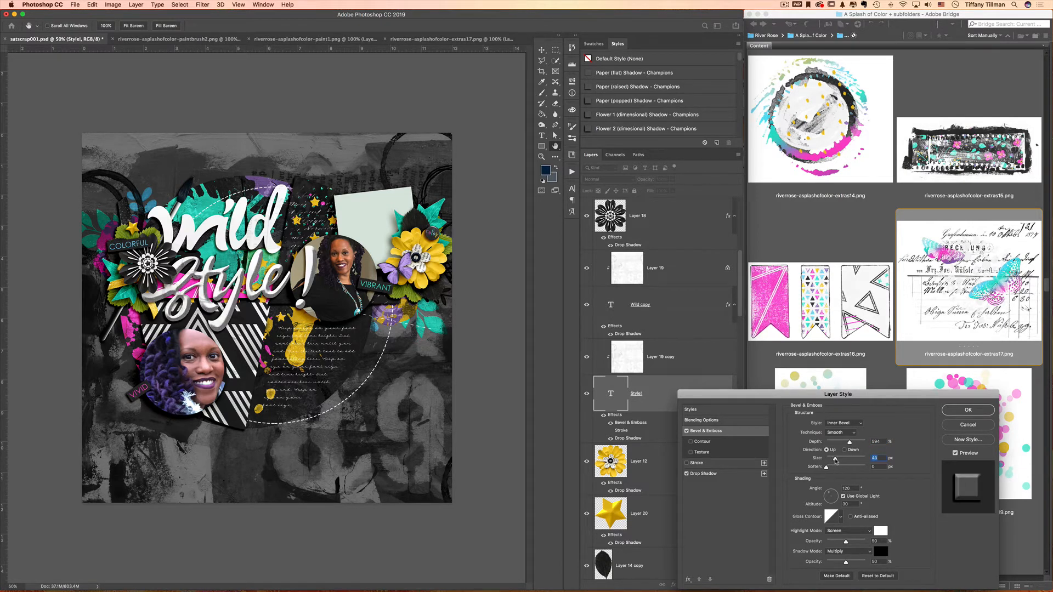
pyautogui.click(826, 469)
# - Switch the Style! text's bevel to Chisel Hard, with depth 521%, size 51 px and soften 0 px
pyautogui.moveTo(878, 400); pyautogui.dragTo(841, 274)
pyautogui.click(806, 308)
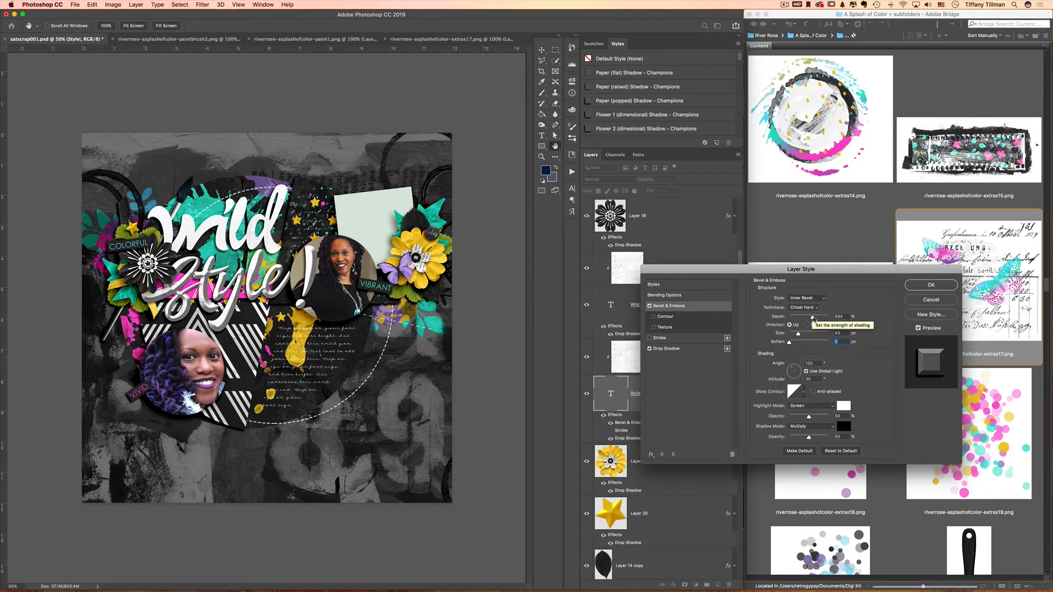
pyautogui.moveTo(813, 318); pyautogui.dragTo(810, 320)
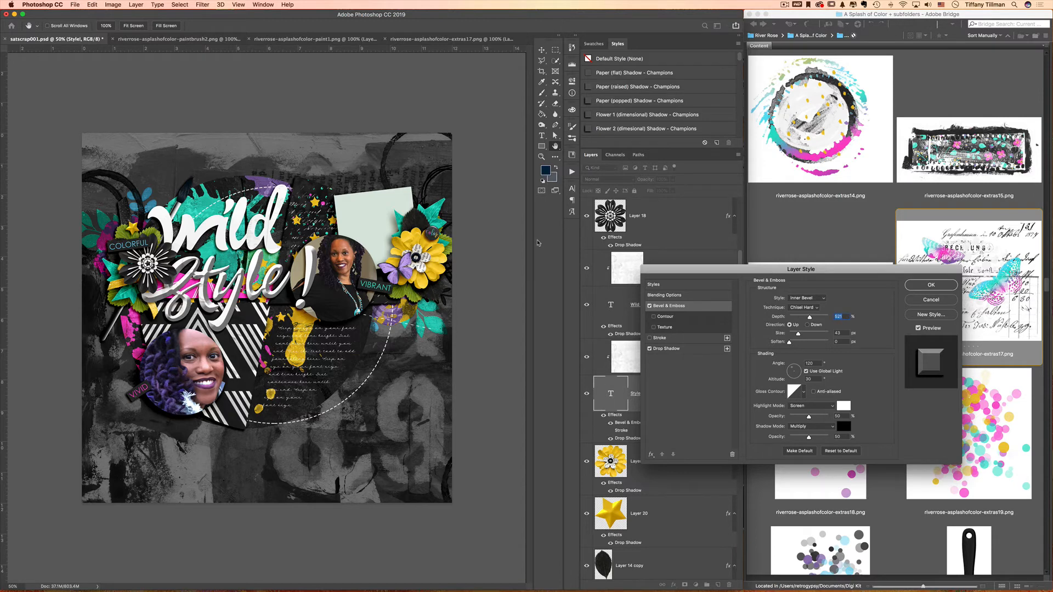
pyautogui.press('super+equal')
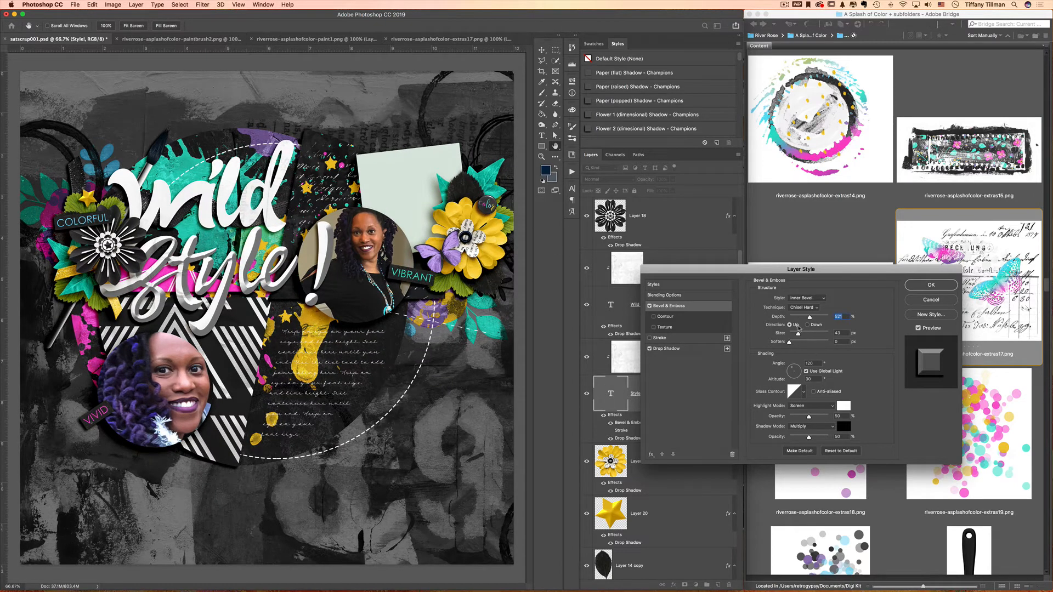
pyautogui.moveTo(798, 334)
pyautogui.mouseDown()
pyautogui.moveTo(823, 344)
pyautogui.moveTo(783, 345)
pyautogui.mouseUp()
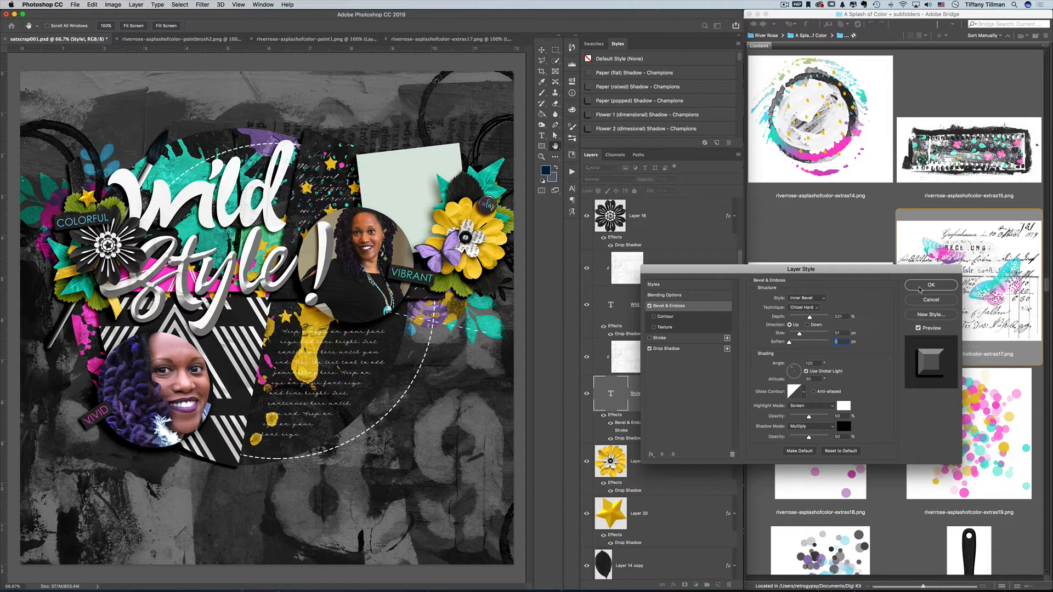
# - Enable the bevel contour on the Style! text, choose the half-round curve and apply the layer style
pyautogui.click(672, 317)
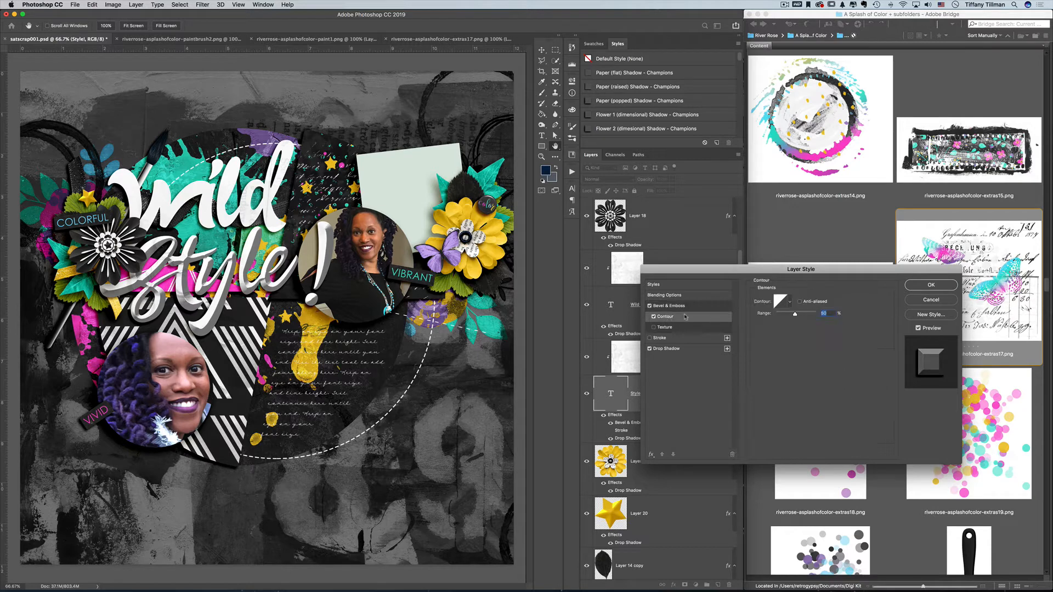
pyautogui.click(790, 302)
pyautogui.click(754, 331)
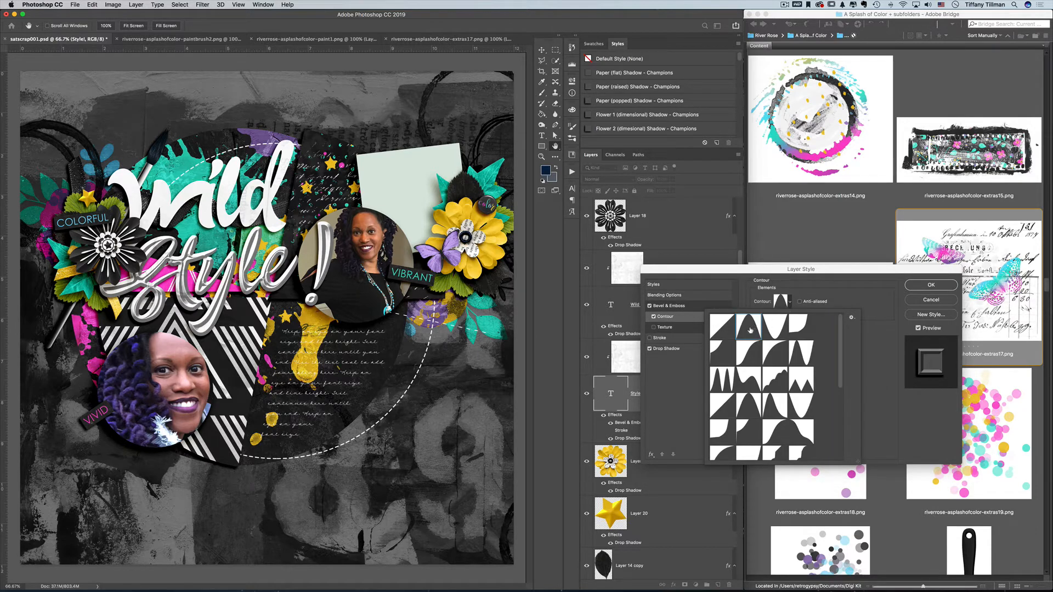
pyautogui.click(774, 352)
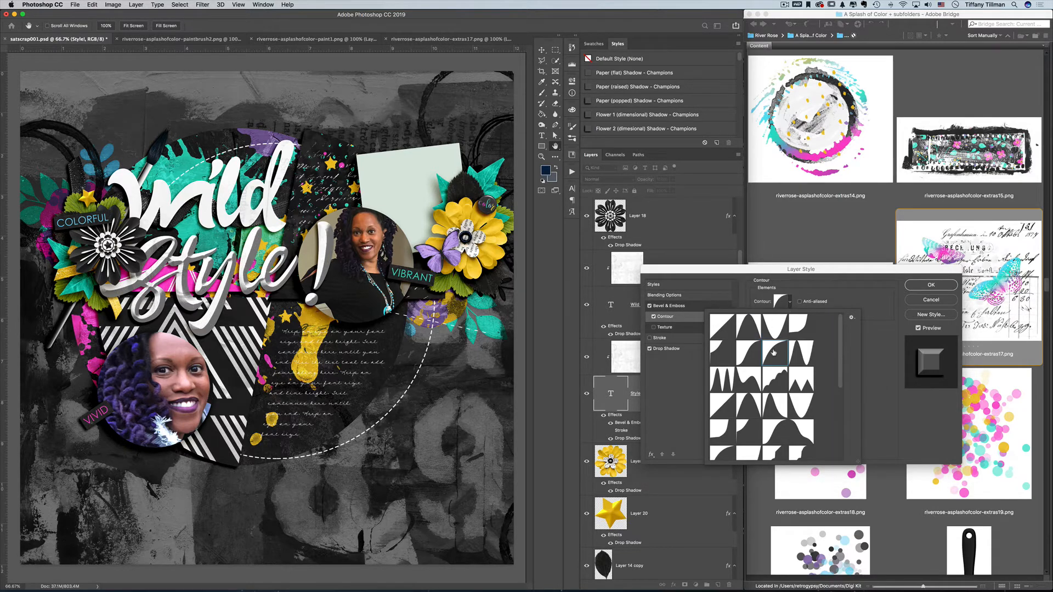
pyautogui.click(882, 323)
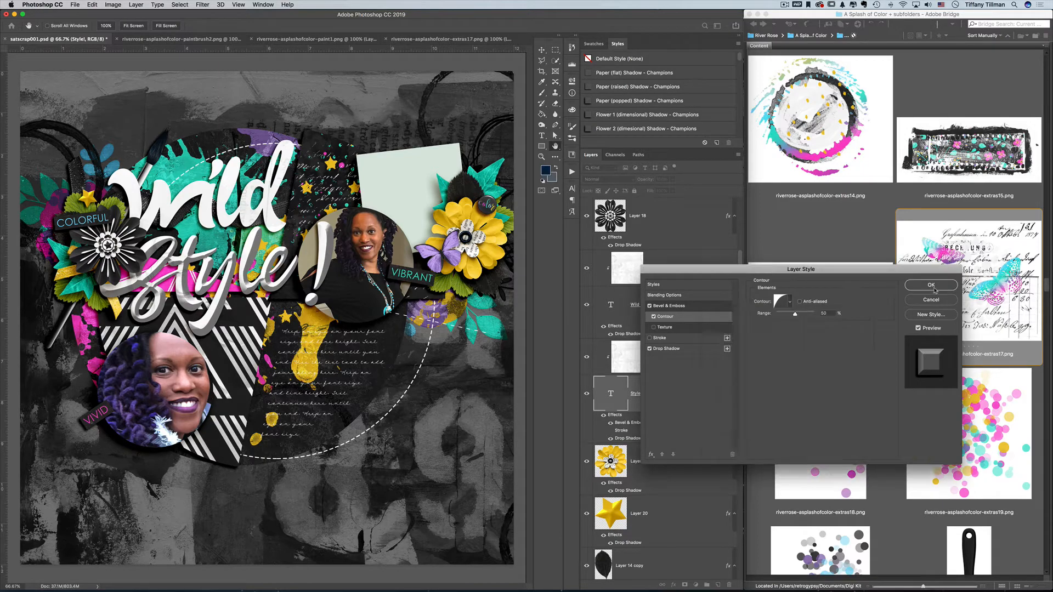
pyautogui.click(934, 287)
# - Copy the Style! text's layer style and paste it onto the Wild text
pyautogui.rightClick(673, 391)
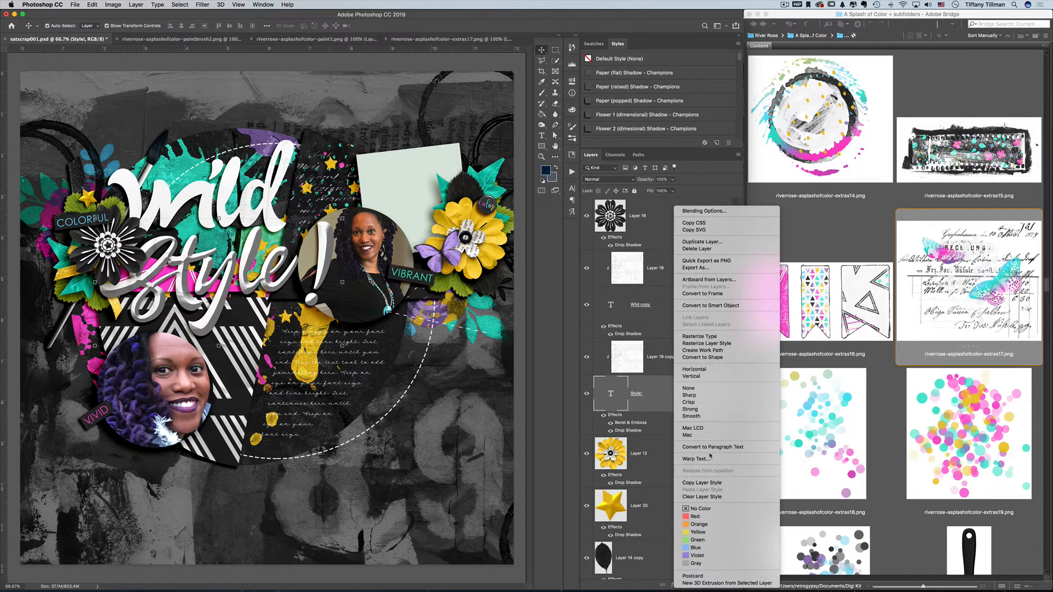
pyautogui.click(702, 483)
pyautogui.rightClick(665, 301)
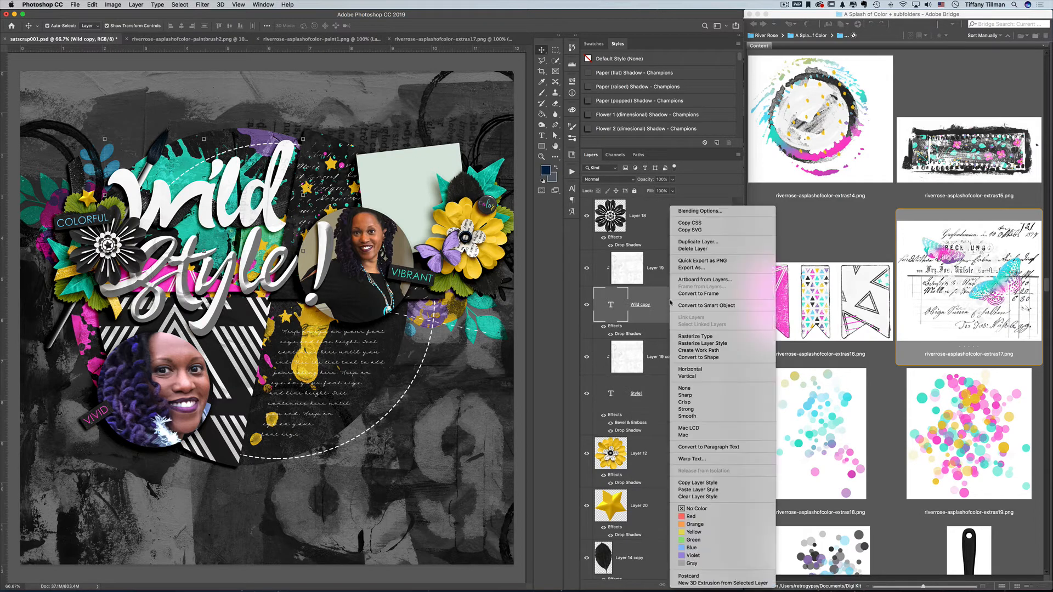
pyautogui.click(704, 490)
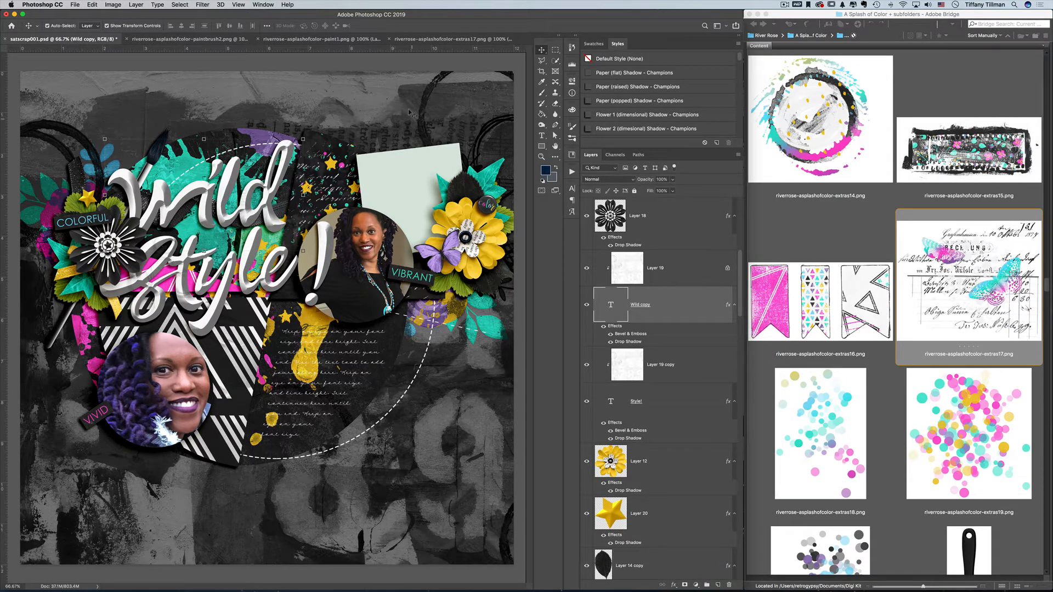
pyautogui.click(408, 66)
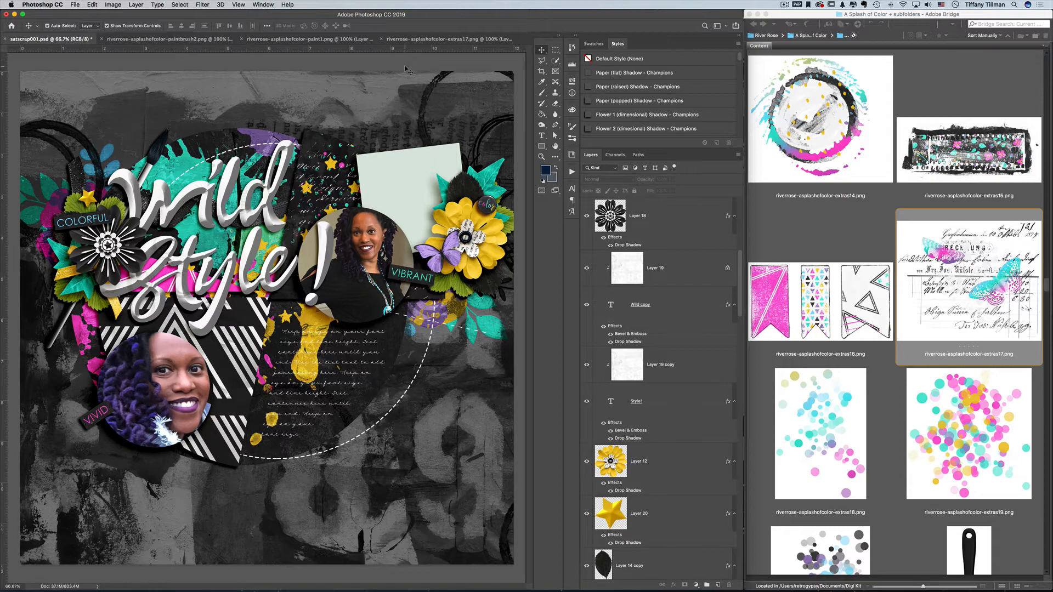
# - Lower the bevel depth of the Wild text to below 200% and apply it
pyautogui.press('super+minus')
pyautogui.press('super+minus')
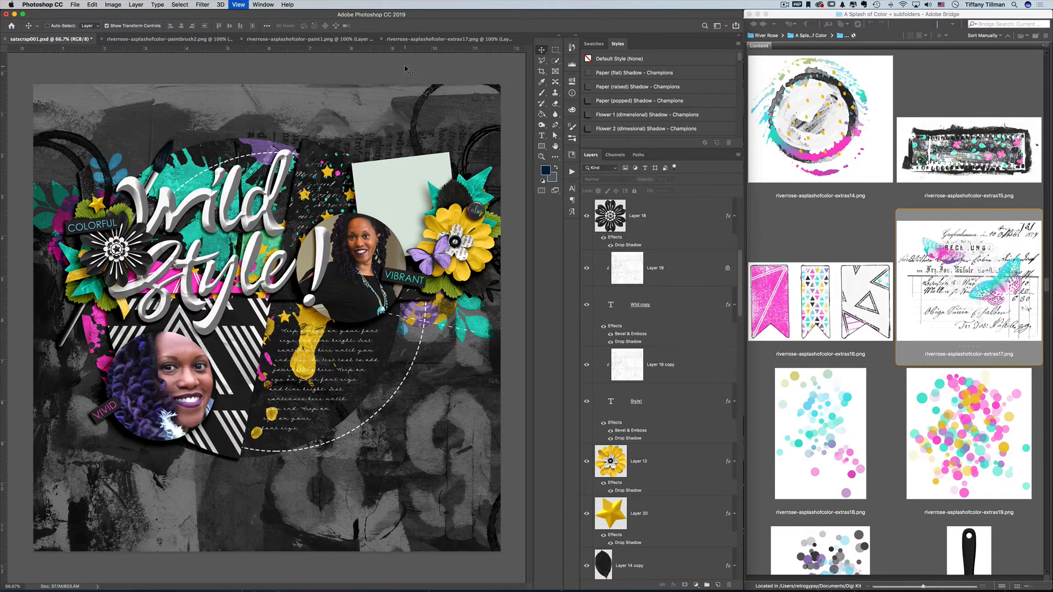
pyautogui.press('super+plus')
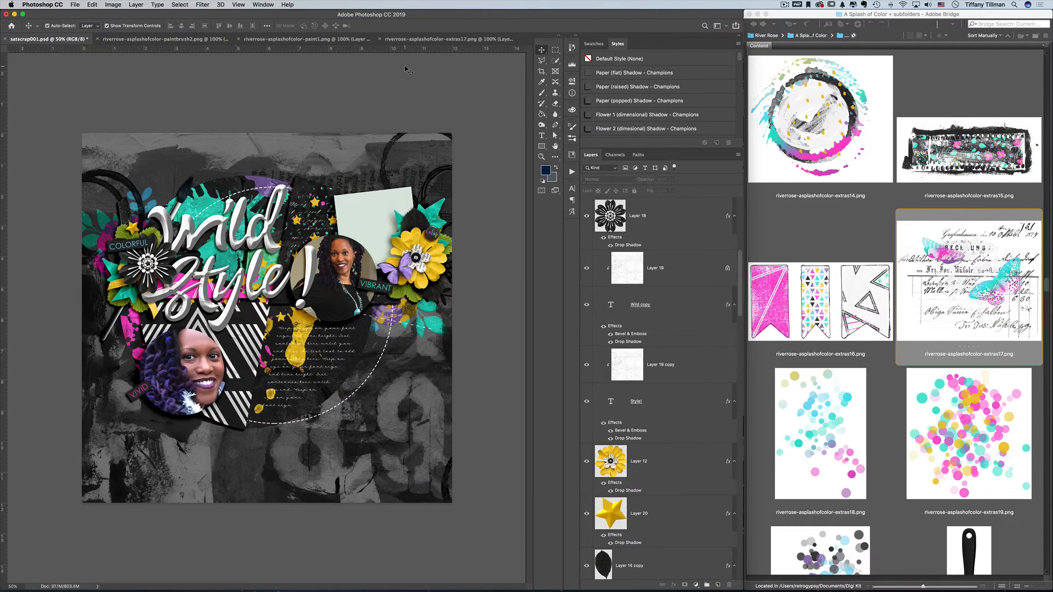
pyautogui.doubleClick(686, 293)
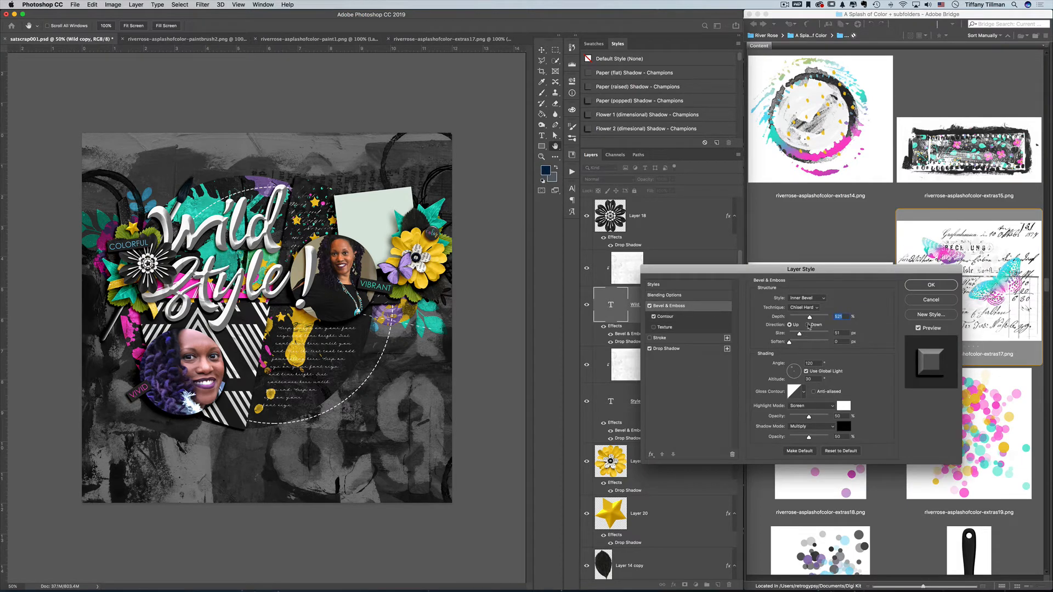
pyautogui.moveTo(811, 320); pyautogui.dragTo(797, 321)
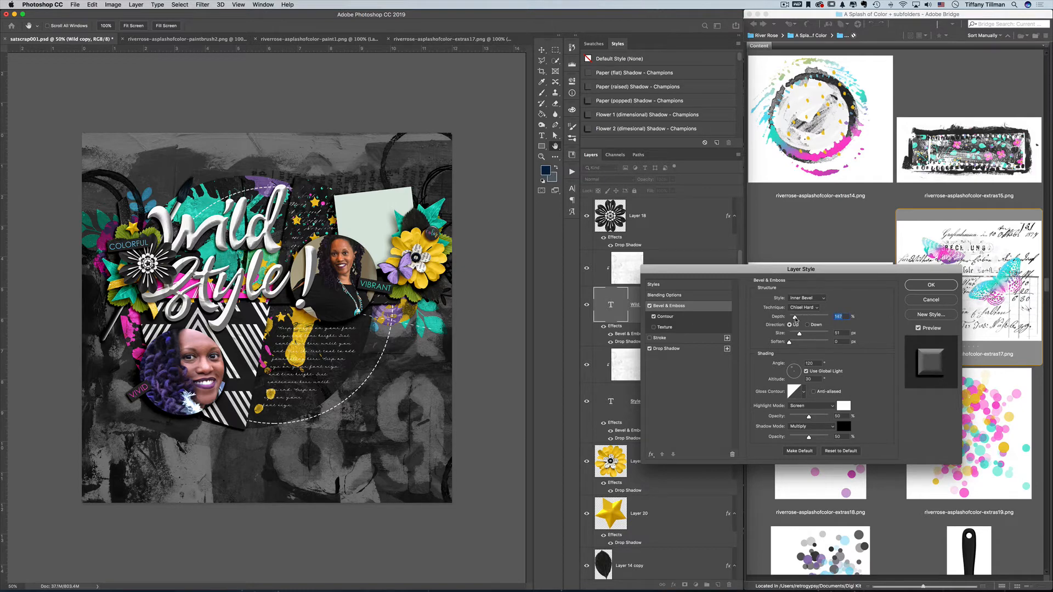
pyautogui.click(931, 285)
# - Copy the Wild text's softened bevel style and paste it onto the Style! text
pyautogui.rightClick(694, 305)
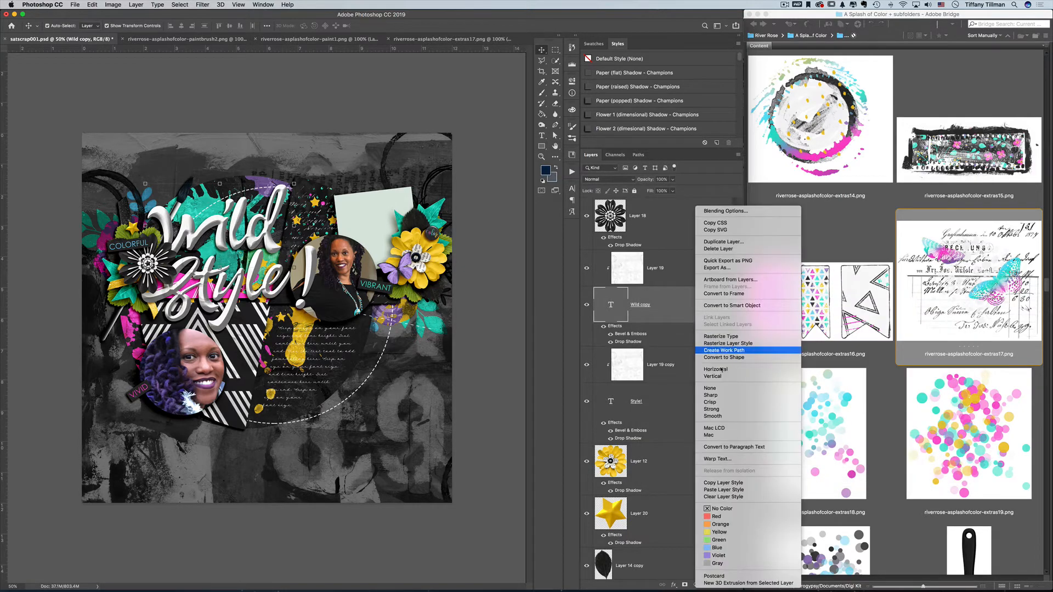
pyautogui.click(728, 483)
pyautogui.rightClick(672, 402)
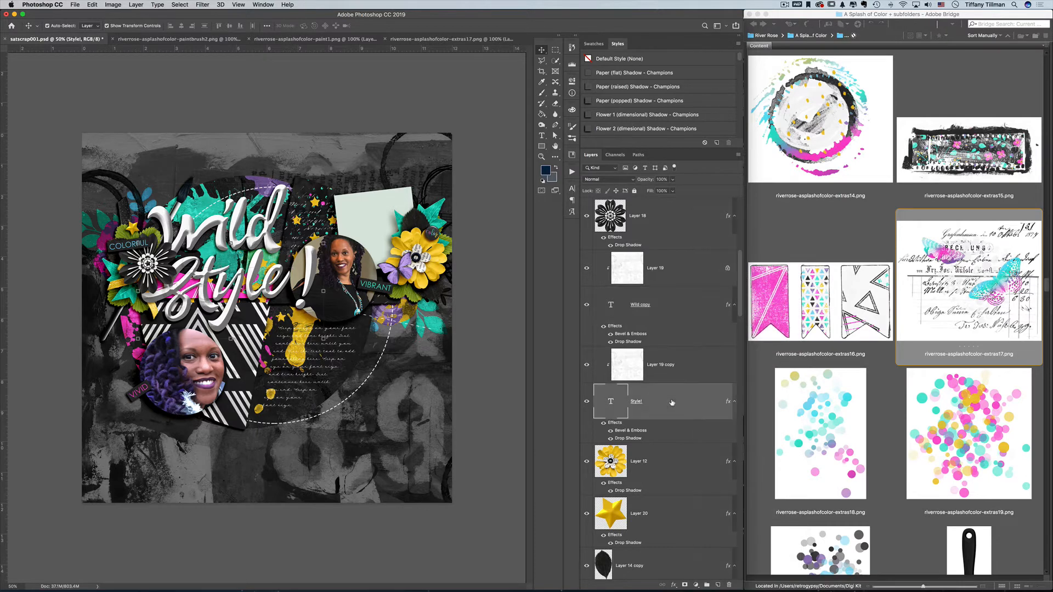
pyautogui.click(705, 490)
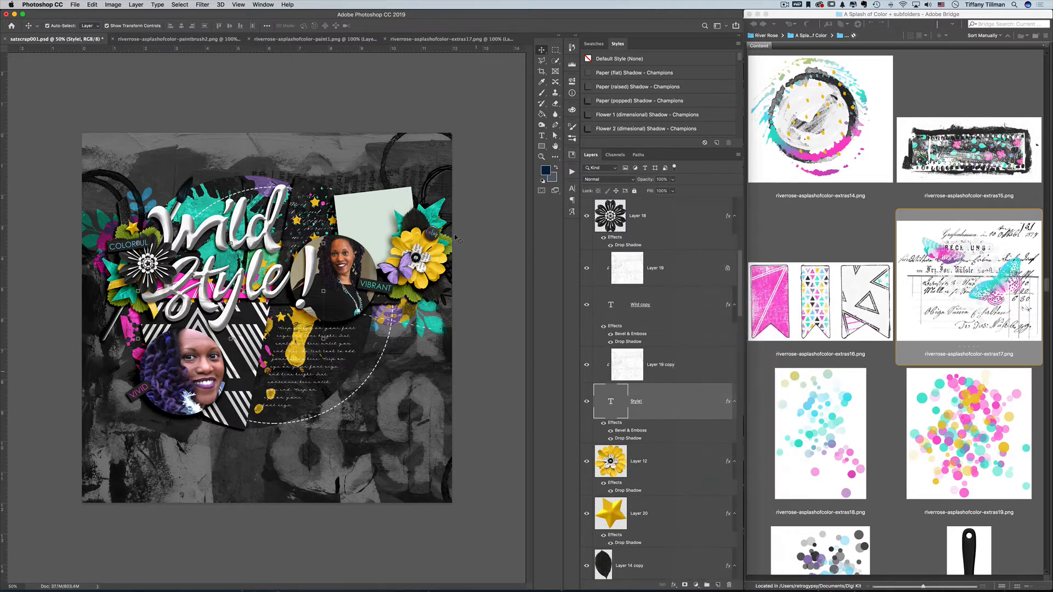
pyautogui.click(472, 158)
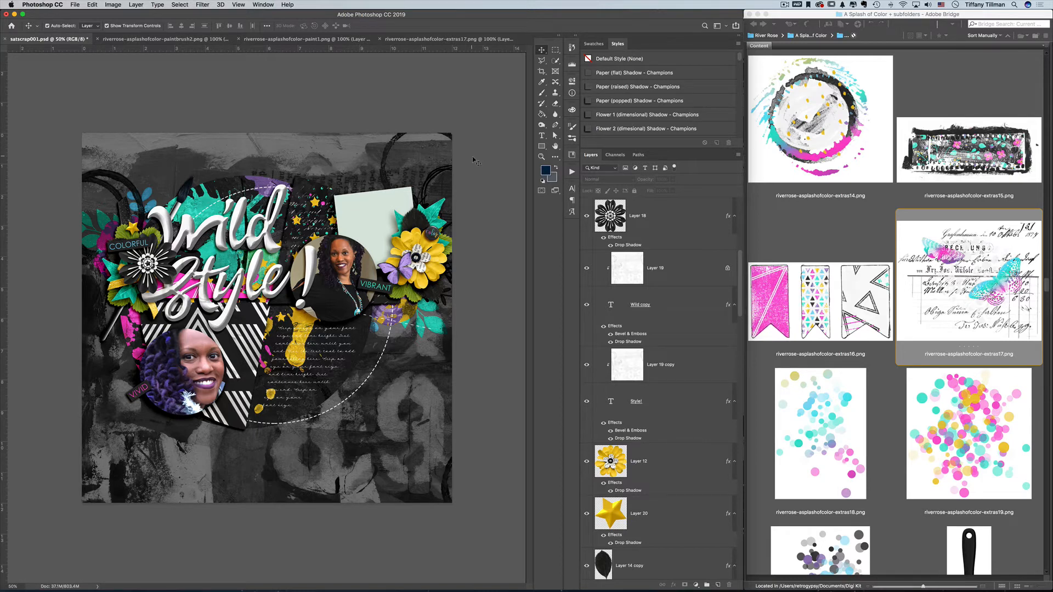
# - Open riverrose-asplashofcolor-extras14.png from Bridge and close the extras17 document in Photoshop
pyautogui.doubleClick(820, 119)
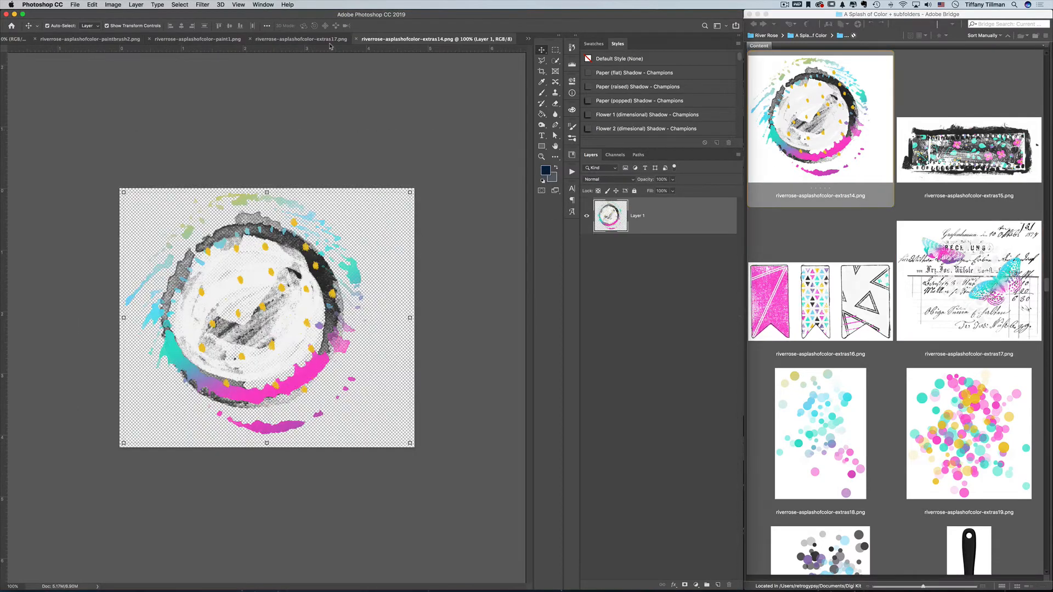
pyautogui.click(327, 40)
pyautogui.press('super+w')
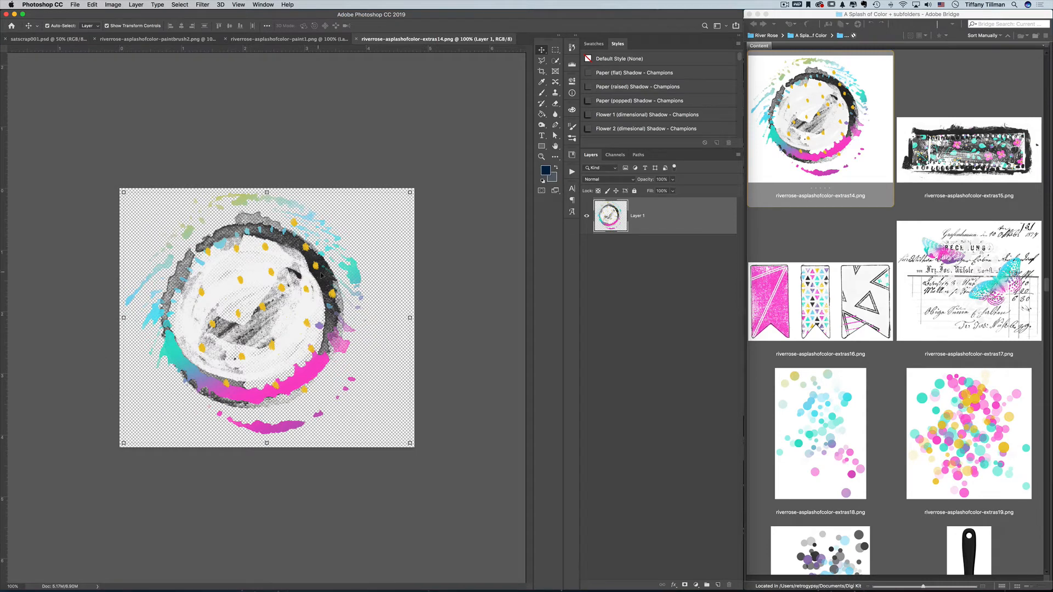
# - Bring the circular paint splash into satscrap001.psd, stack it just beneath Layer 11 and position it behind the lower photo
pyautogui.moveTo(321, 275); pyautogui.dragTo(80, 49)
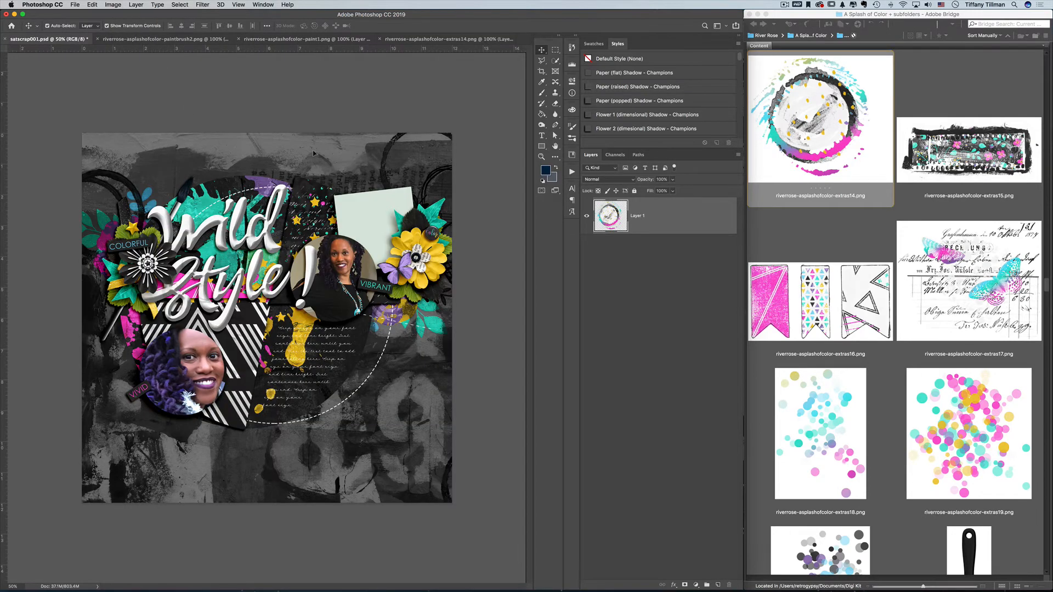
pyautogui.moveTo(313, 153); pyautogui.dragTo(333, 155)
pyautogui.moveTo(364, 214); pyautogui.dragTo(226, 394)
pyautogui.moveTo(657, 214); pyautogui.dragTo(625, 477)
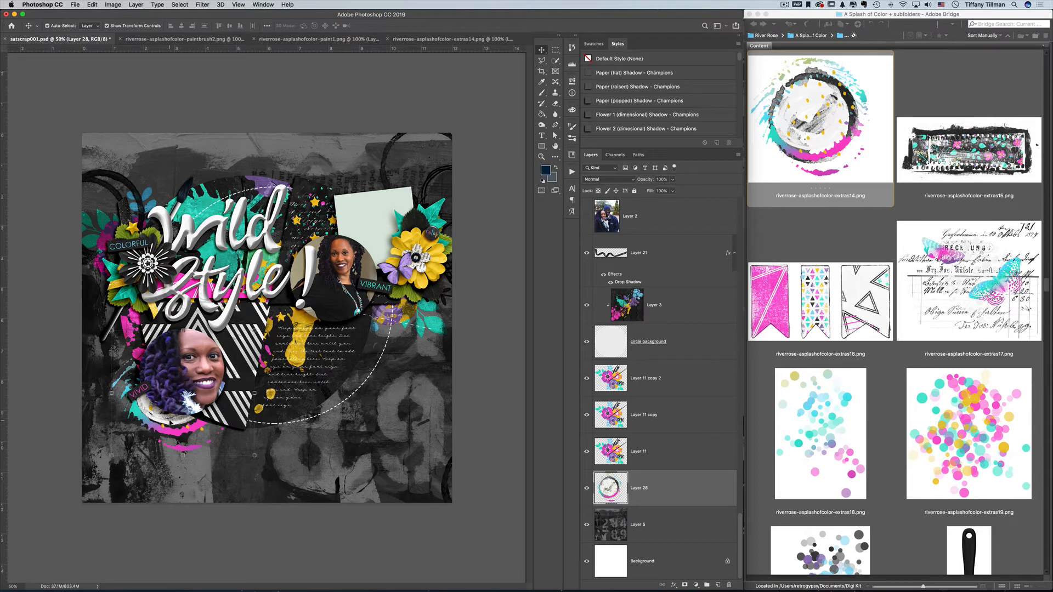
pyautogui.moveTo(169, 421)
pyautogui.mouseDown()
pyautogui.moveTo(192, 410)
pyautogui.moveTo(207, 419)
pyautogui.mouseUp()
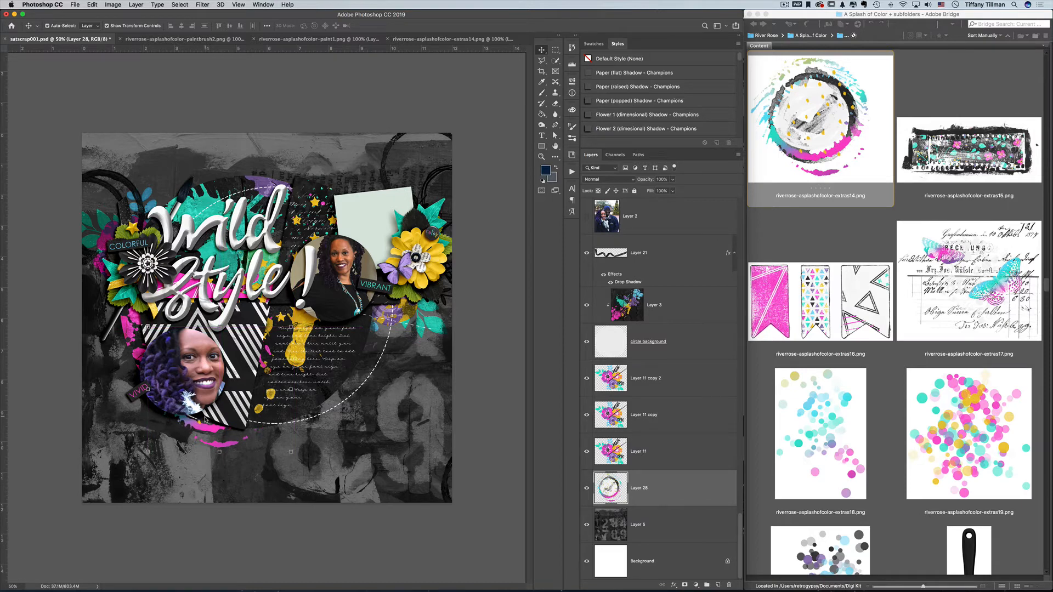
# - Apply the Paper (raised) Shadow - Champions style to the circle background layer
pyautogui.click(429, 91)
pyautogui.click(329, 394)
pyautogui.scroll(-5, 684, 431)
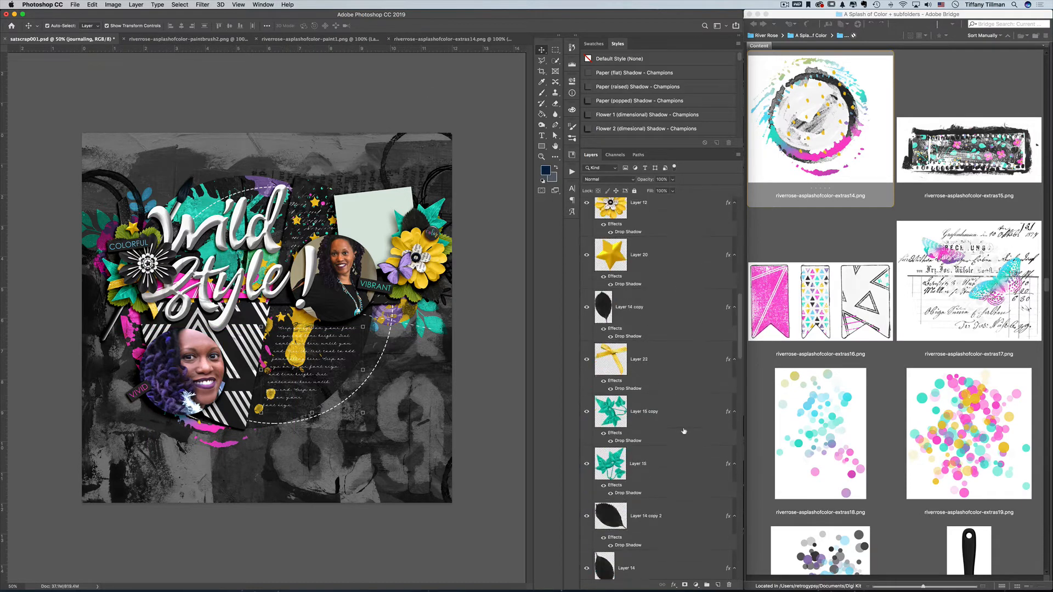
pyautogui.scroll(-15, 684, 431)
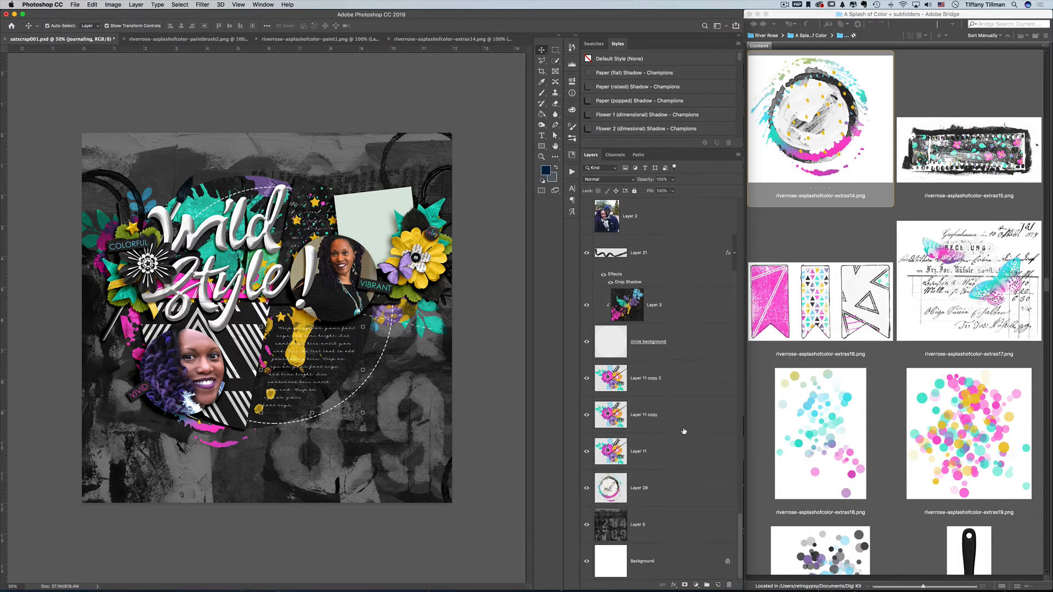
pyautogui.click(690, 354)
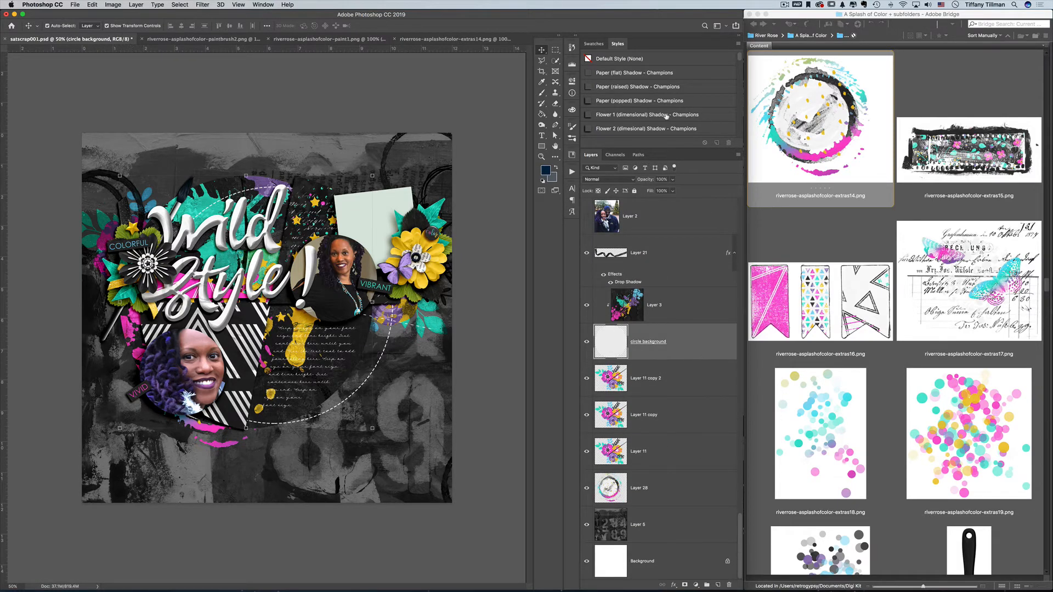
pyautogui.click(660, 86)
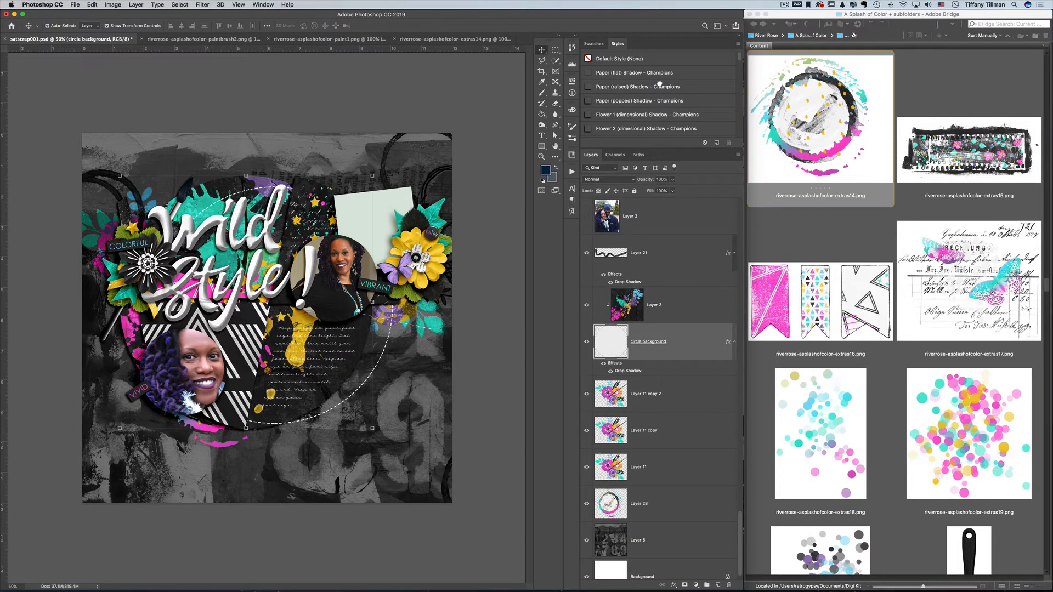
pyautogui.click(393, 107)
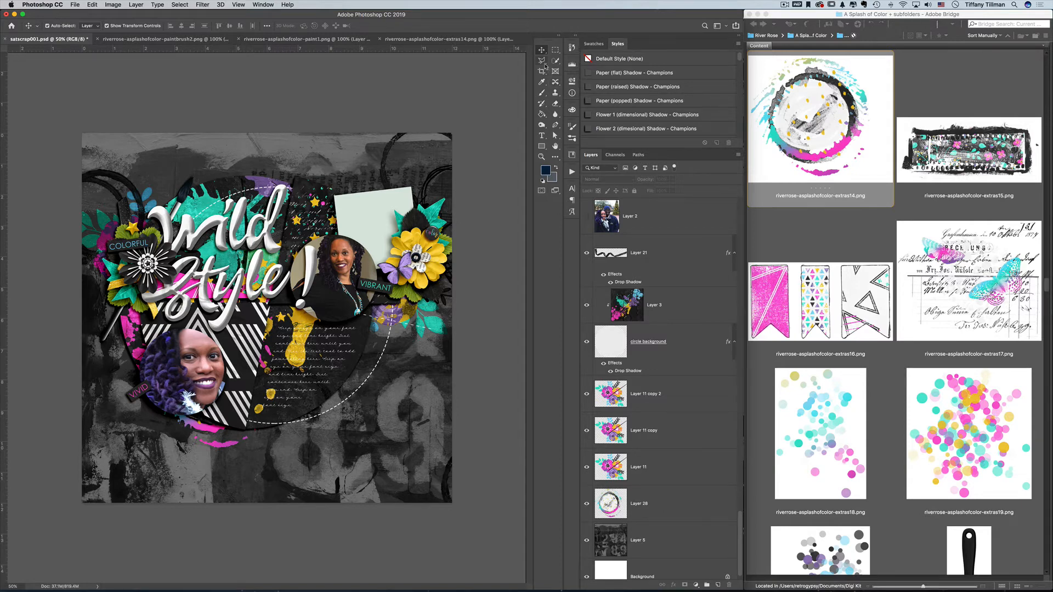
# - Outline the page's lower-right wedge with a polygonal lasso selection, running from the circle's centre out past the page edges
pyautogui.click(542, 60)
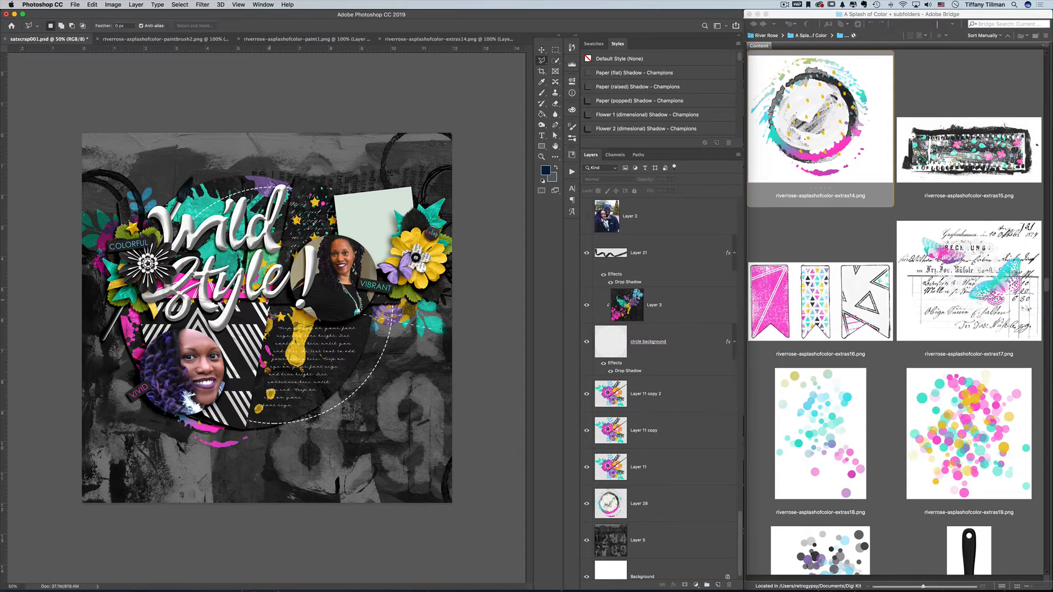
pyautogui.click(273, 304)
pyautogui.click(224, 542)
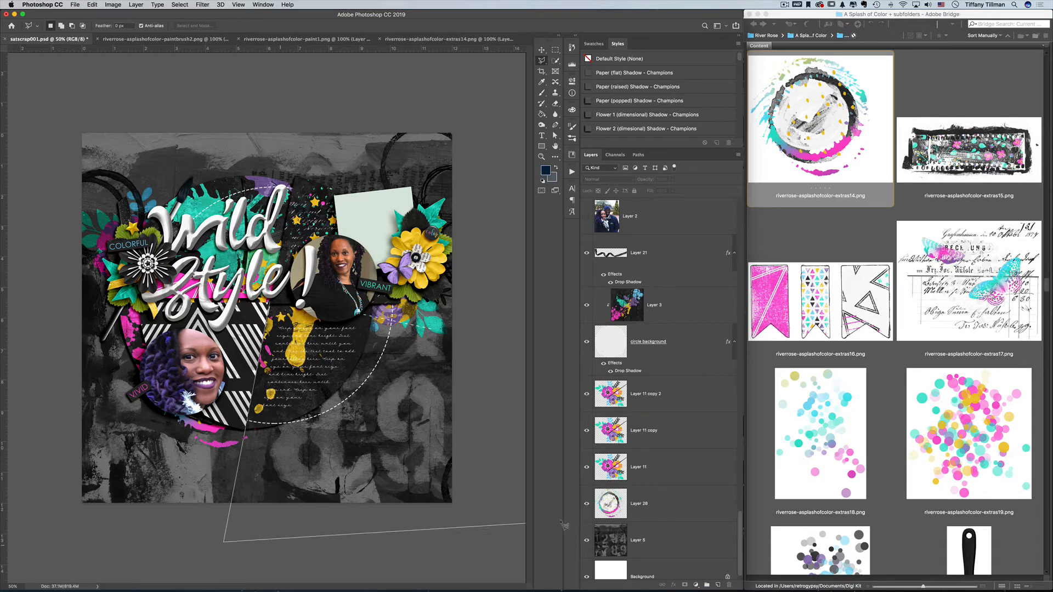
pyautogui.click(498, 535)
pyautogui.click(465, 336)
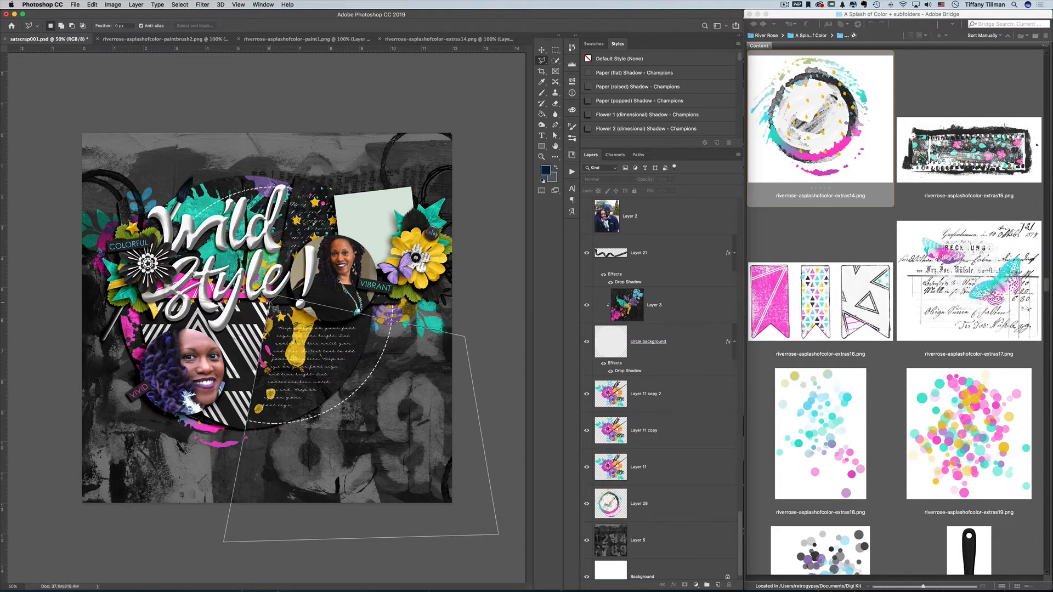
pyautogui.click(274, 300)
# - Create a white (ffffff) Solid Color fill layer from the selection, directly above Layer 5
pyautogui.scroll(-2, 707, 568)
pyautogui.click(689, 533)
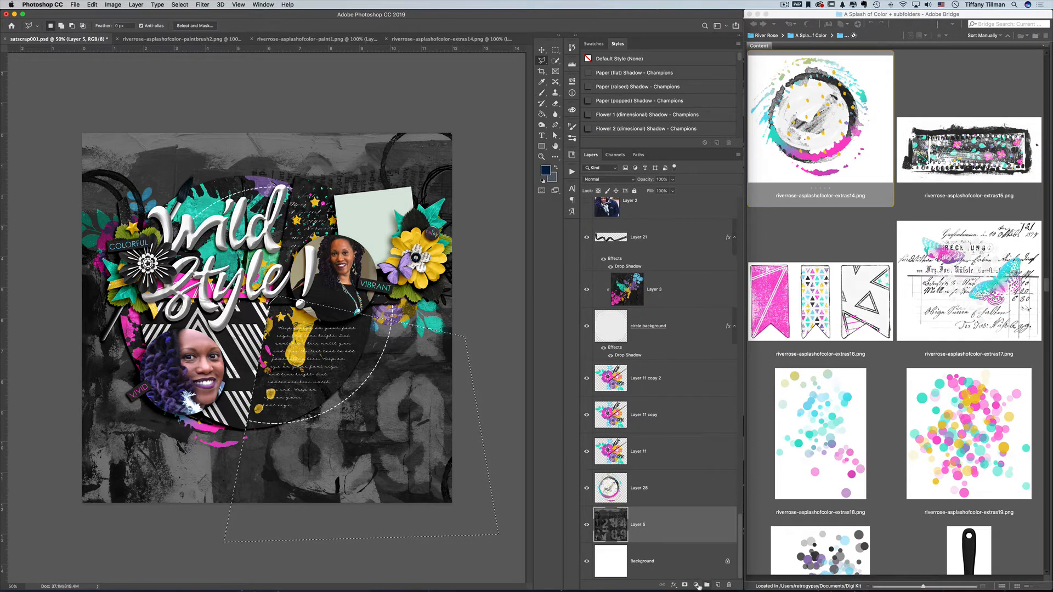
pyautogui.click(695, 585)
pyautogui.click(714, 430)
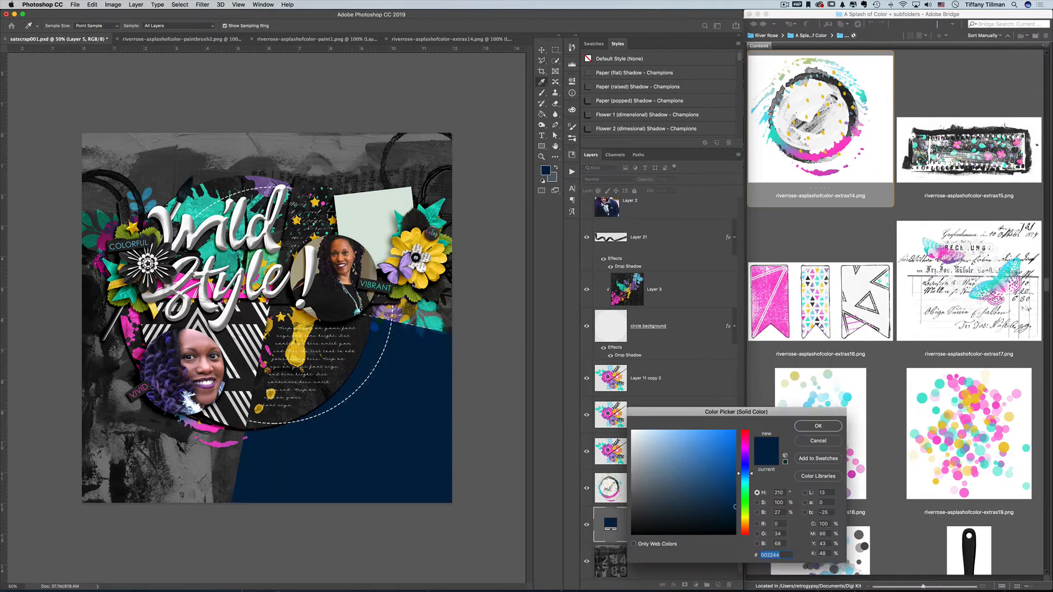
pyautogui.write('ffffff')
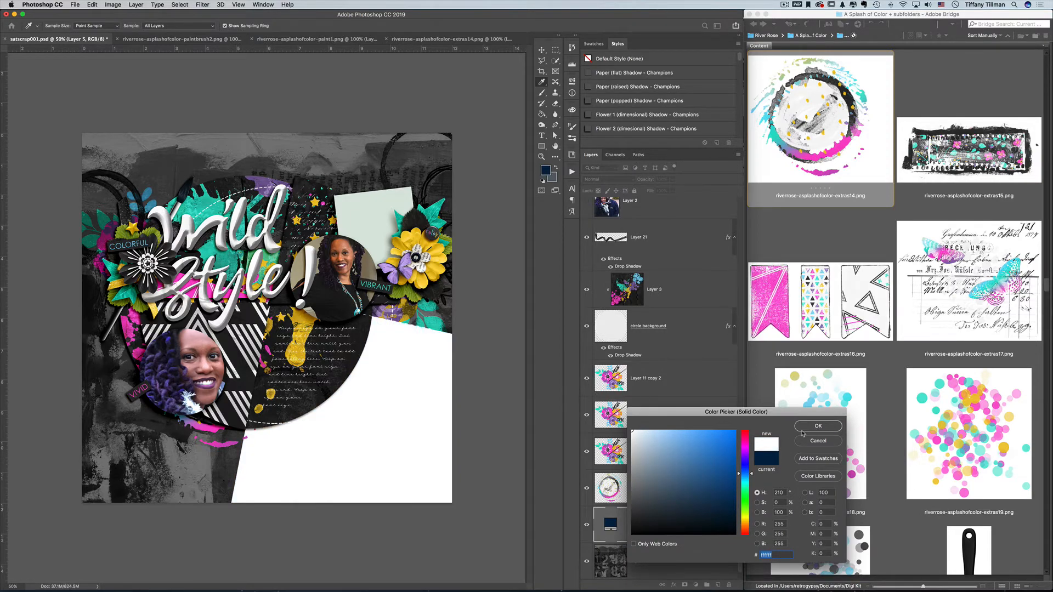
pyautogui.click(818, 426)
# - Browse the A Splash of Color papers in Bridge and open riverrose-asplashofcolorPP2-pp19.jpg in Photoshop
pyautogui.click(880, 295)
pyautogui.scroll(10, 876, 160)
pyautogui.scroll(-20, 876, 161)
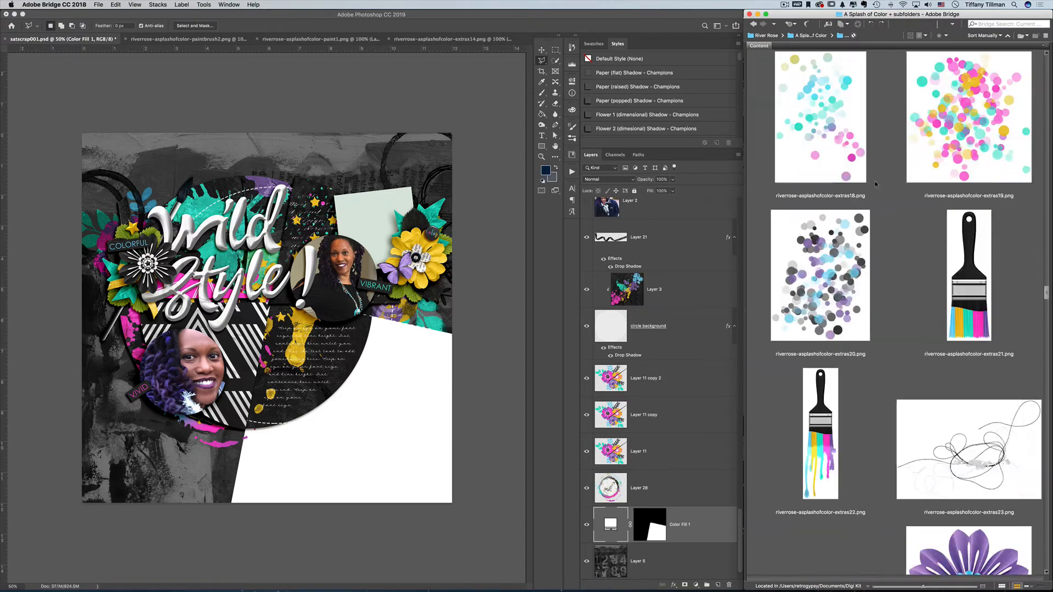
pyautogui.scroll(-15, 875, 182)
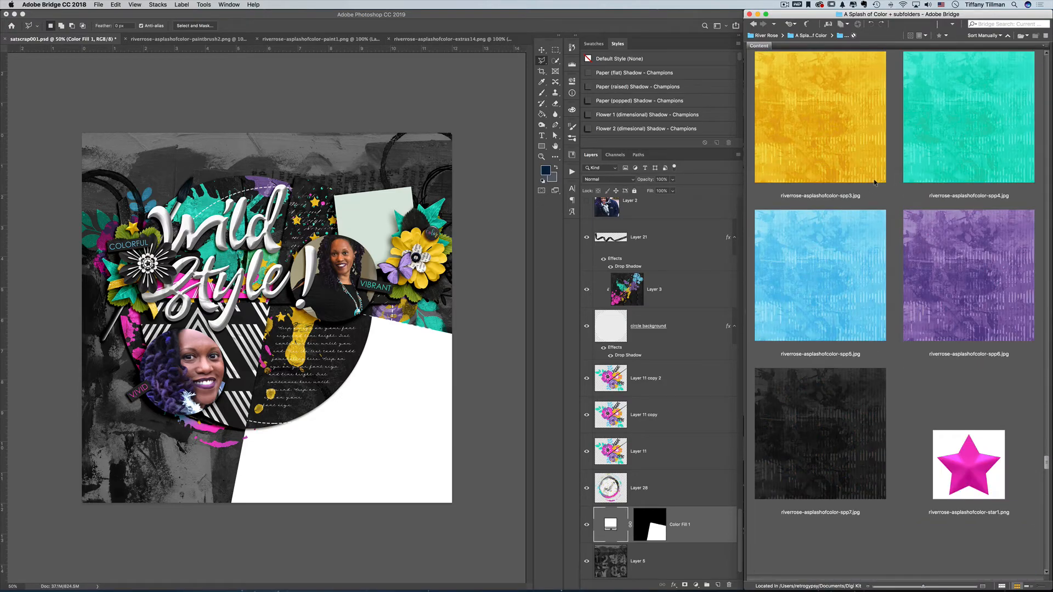
pyautogui.scroll(-15, 883, 182)
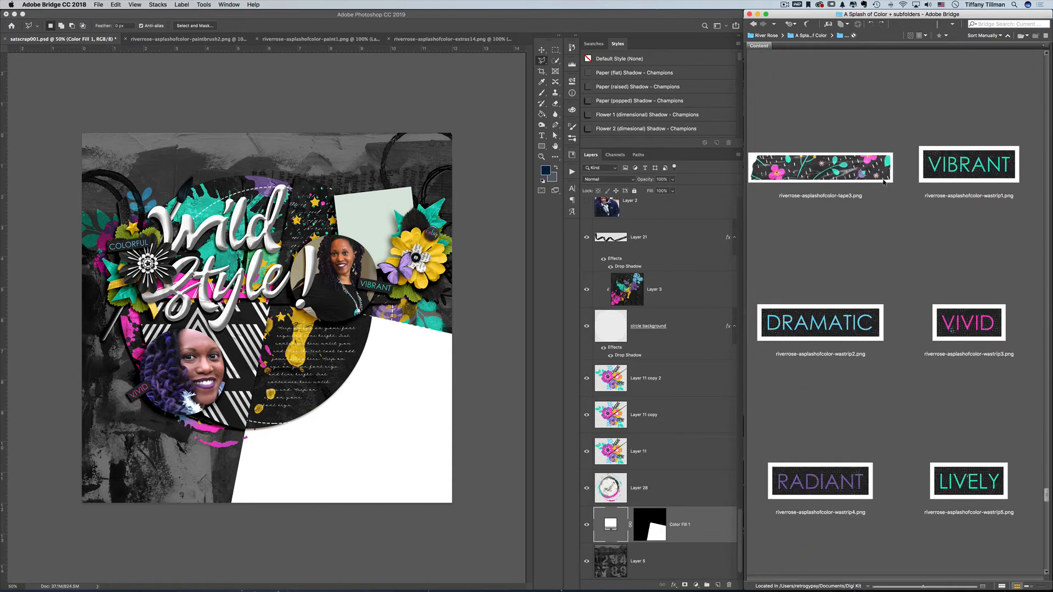
pyautogui.scroll(-15, 883, 182)
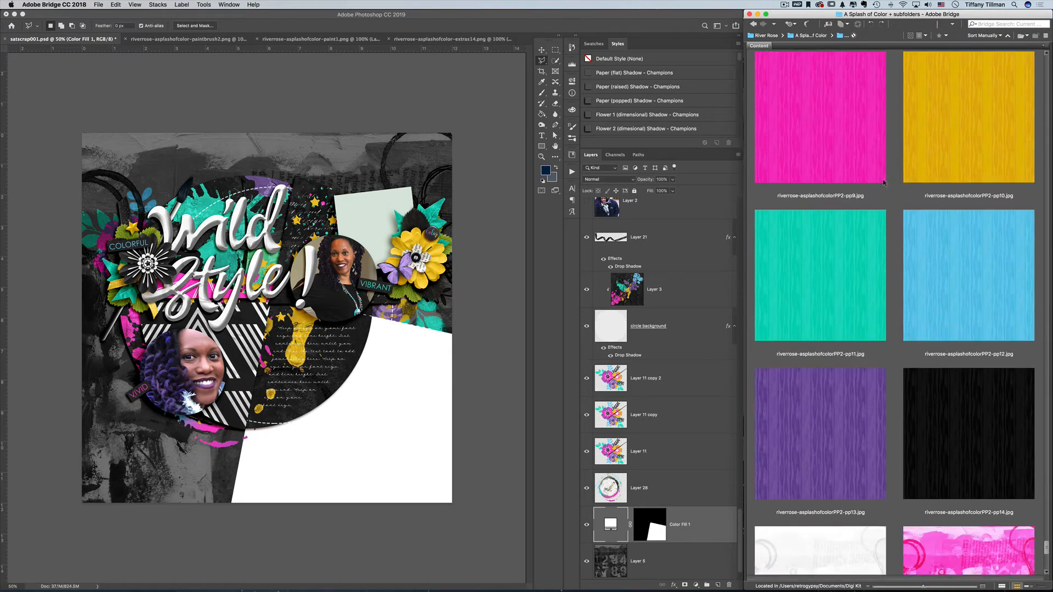
pyautogui.scroll(2, 883, 182)
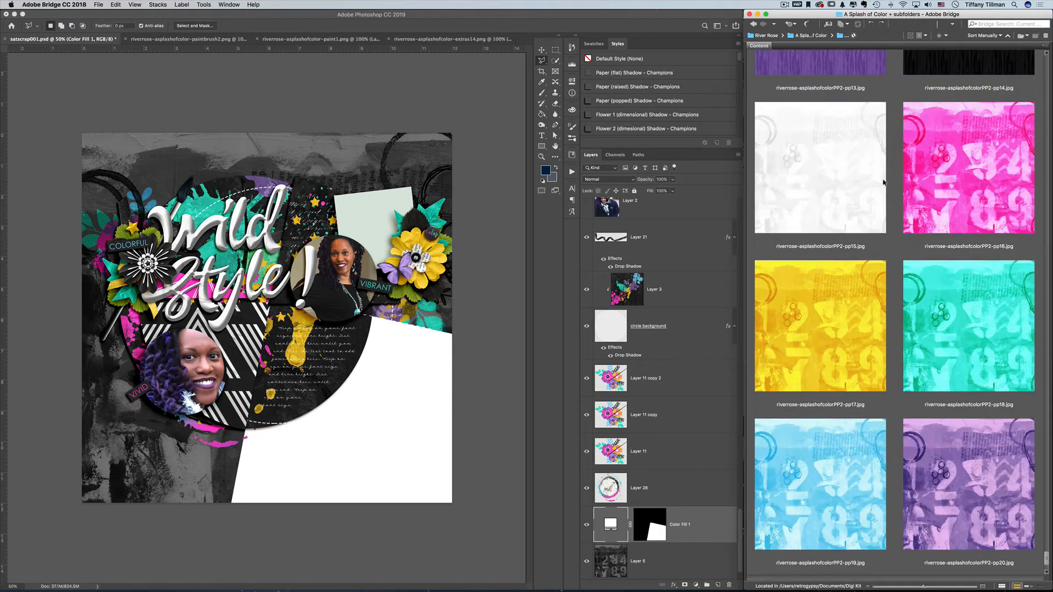
pyautogui.scroll(-3, 883, 182)
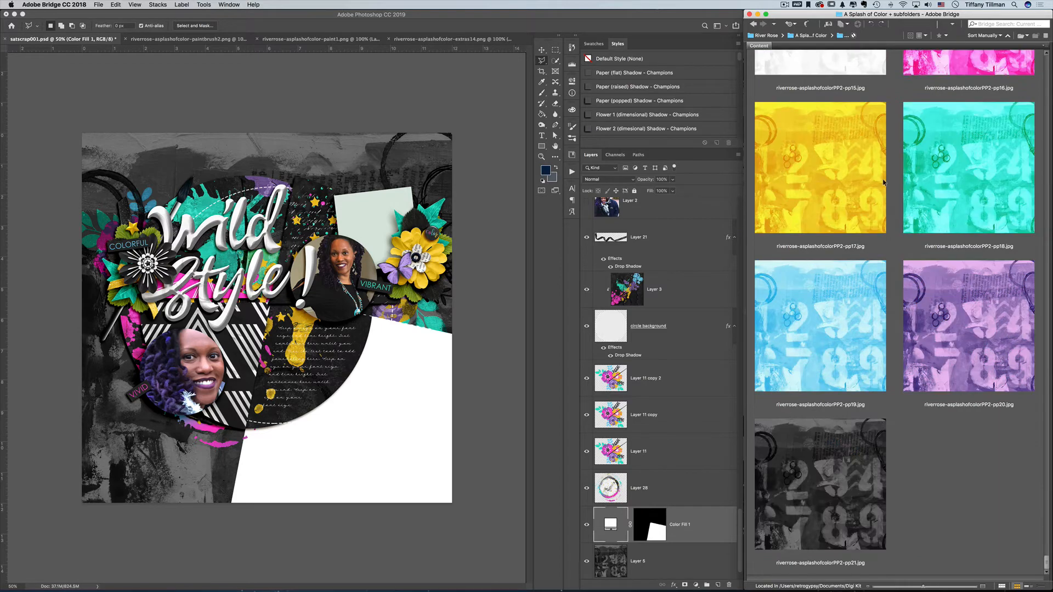
pyautogui.doubleClick(828, 317)
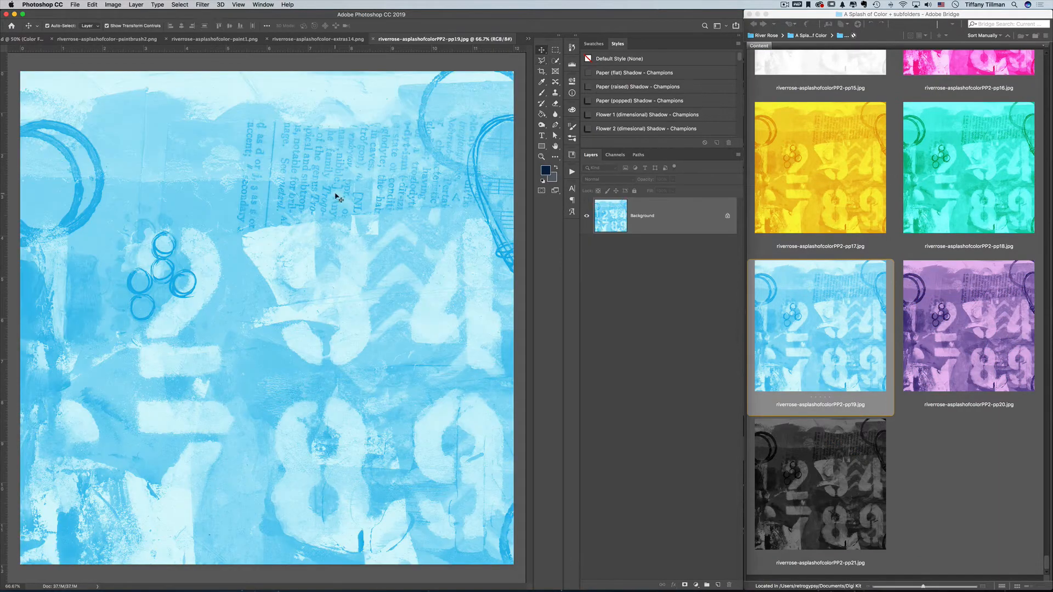
# - Bring the blue numbers paper into satscrap001.psd and clip it to the Color Fill 1 wedge
pyautogui.moveTo(358, 188); pyautogui.dragTo(25, 42)
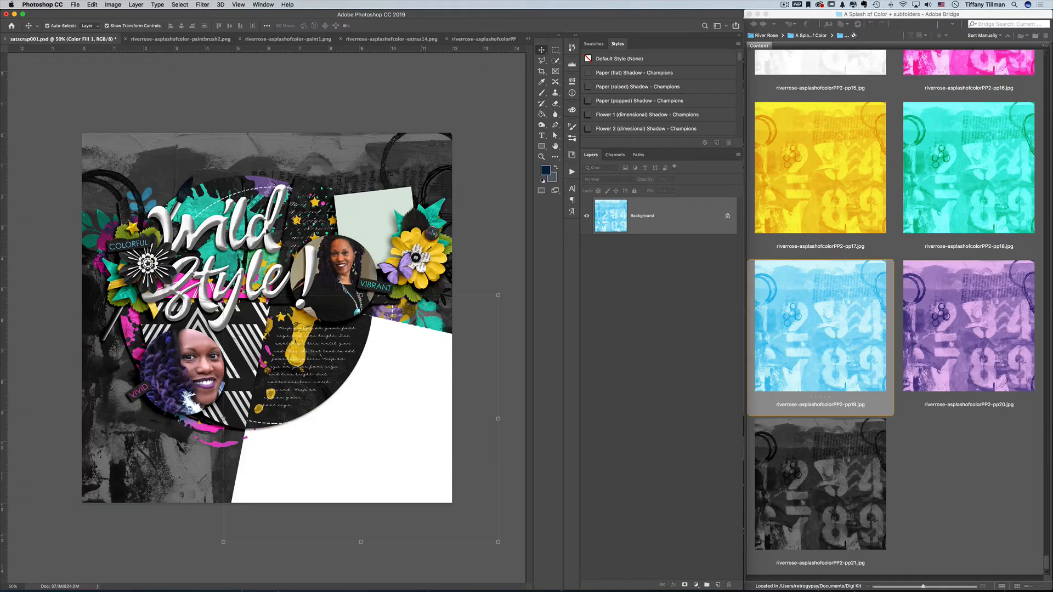
pyautogui.moveTo(223, 418); pyautogui.dragTo(279, 237)
pyautogui.scroll(-5, 703, 492)
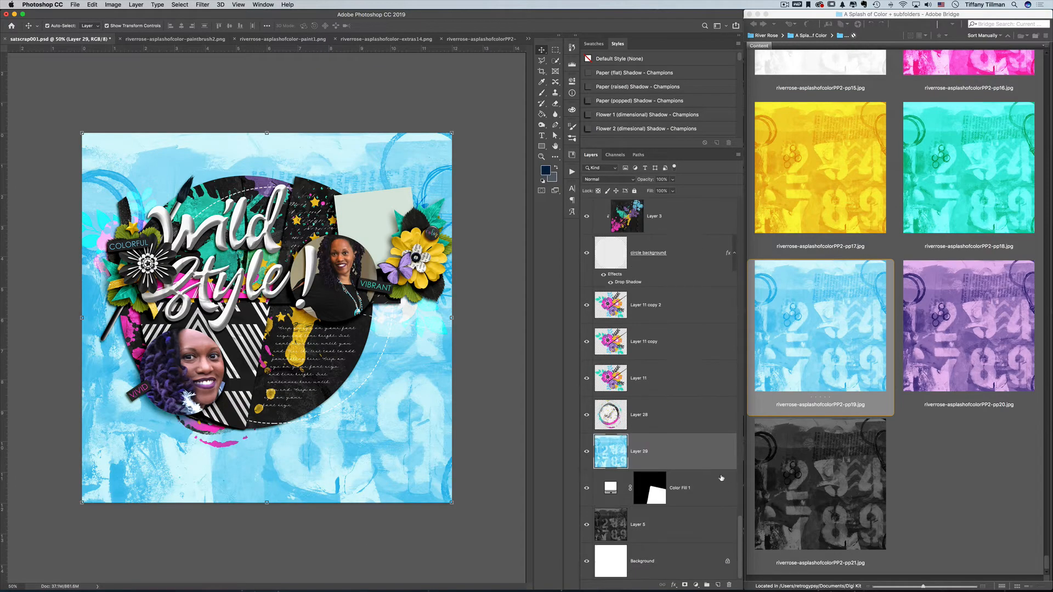
pyautogui.keyDown('alt'); pyautogui.click(718, 469); pyautogui.keyUp('alt')
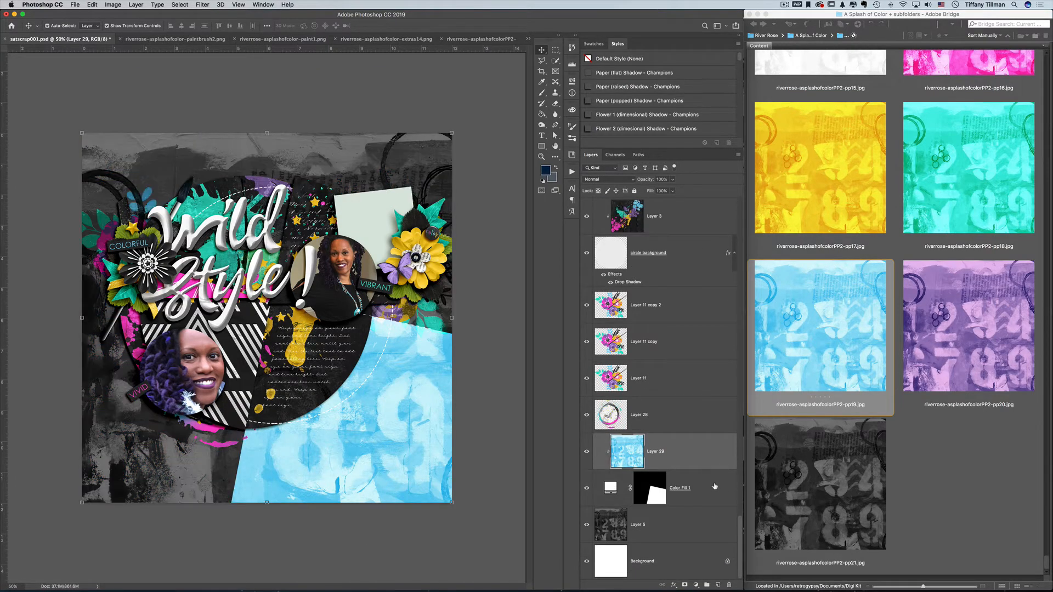
pyautogui.click(369, 102)
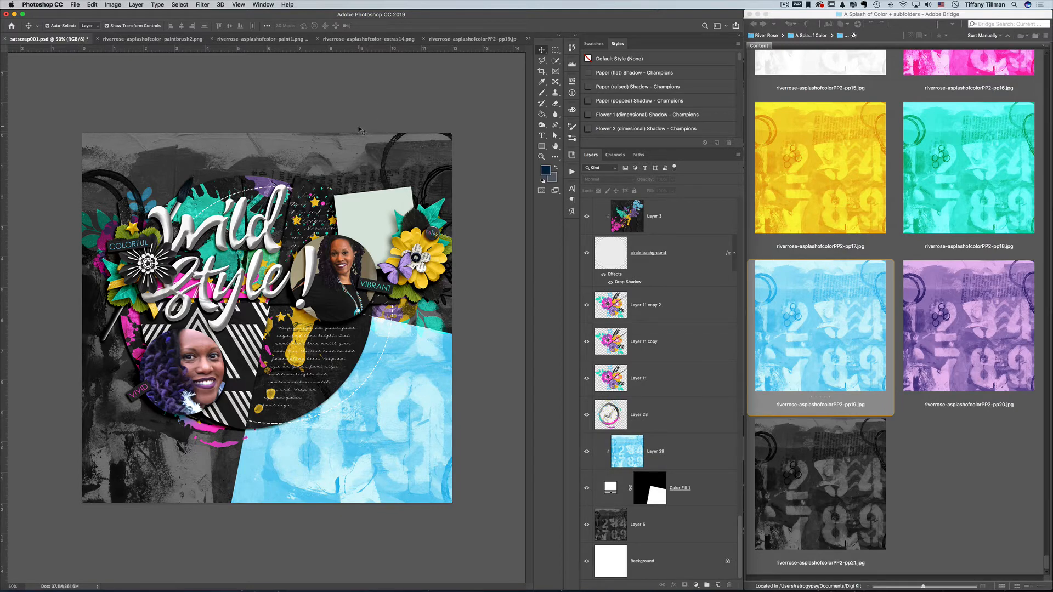
# - Open riverrose-asplashofcolorPP2-pp16.jpg from Bridge and close the pp19 document in Photoshop
pyautogui.click(922, 292)
pyautogui.scroll(2, 922, 293)
pyautogui.doubleClick(930, 282)
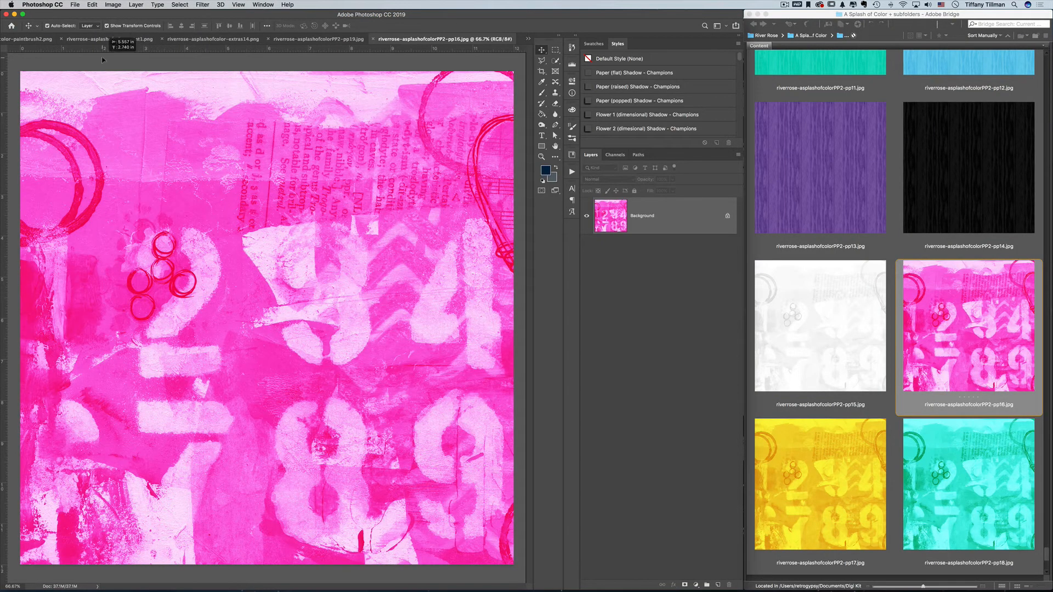
pyautogui.click(294, 40)
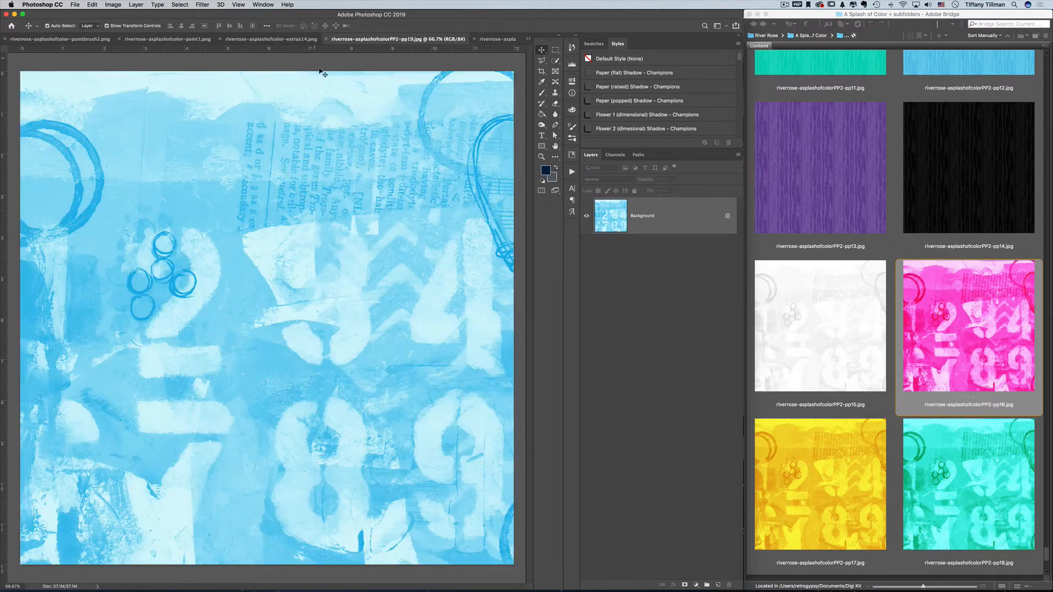
pyautogui.press('super+w')
# - Bring the pink paper into satscrap001.psd, clip it to Color Fill 1 beneath the blue paper and delete the blue paper layer
pyautogui.moveTo(31, 42); pyautogui.dragTo(276, 156)
pyautogui.moveTo(668, 218); pyautogui.dragTo(665, 465)
pyautogui.click(684, 421)
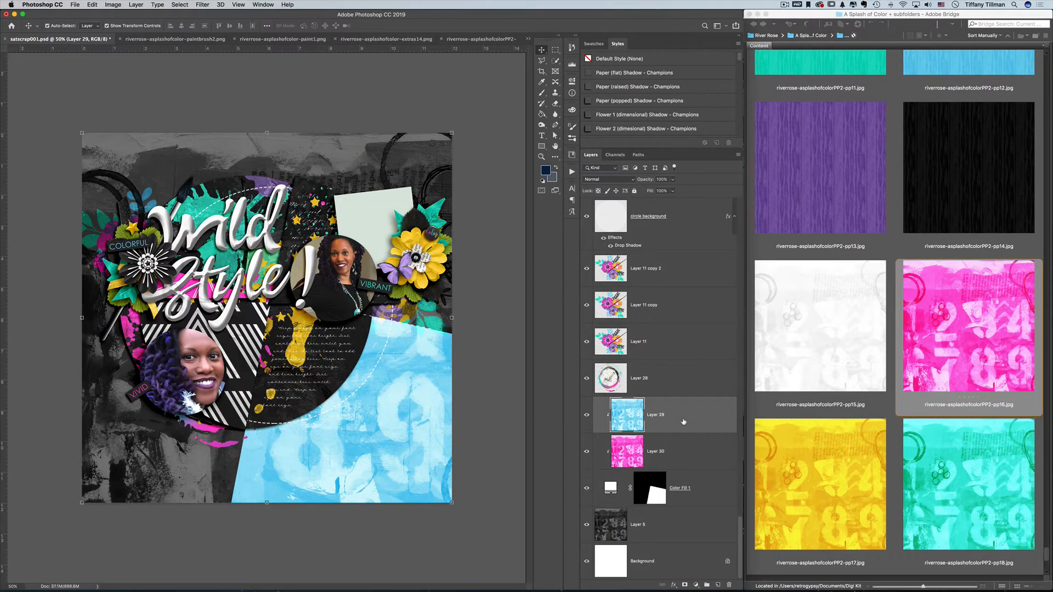
pyautogui.press('Delete')
pyautogui.click(320, 92)
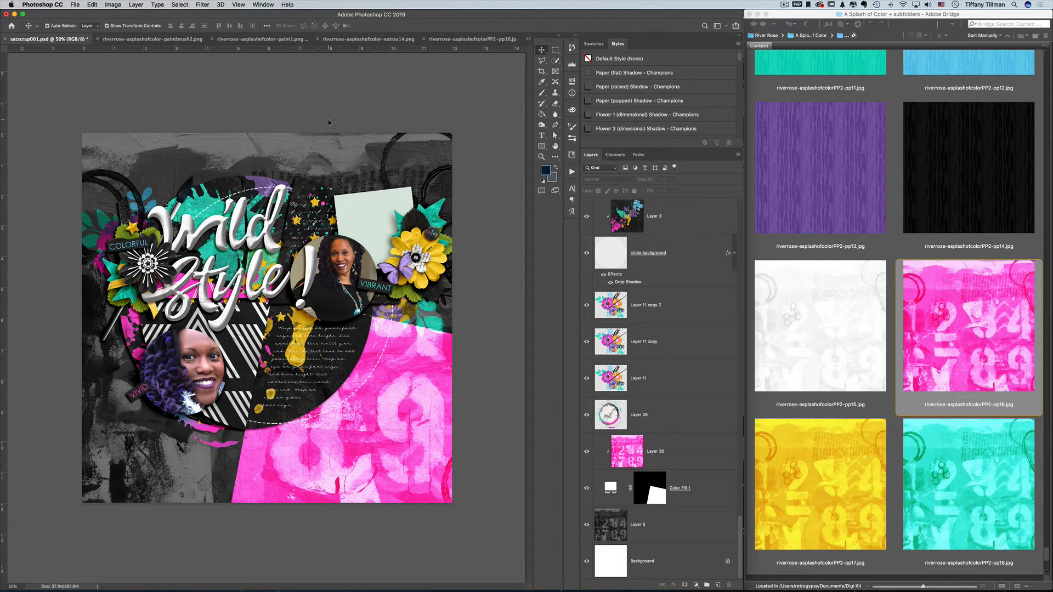
# - Open riverrose-asplashofcolorPP2-pp20.jpg from Bridge and close the pp16 and extras14 documents in Photoshop
pyautogui.click(878, 247)
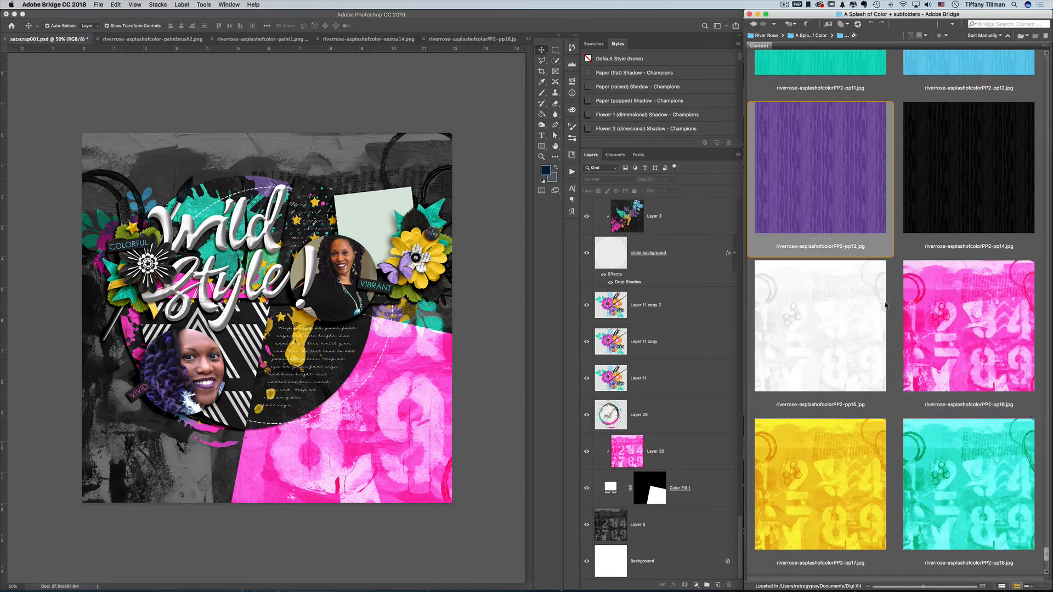
pyautogui.scroll(-5, 881, 274)
pyautogui.doubleClick(965, 321)
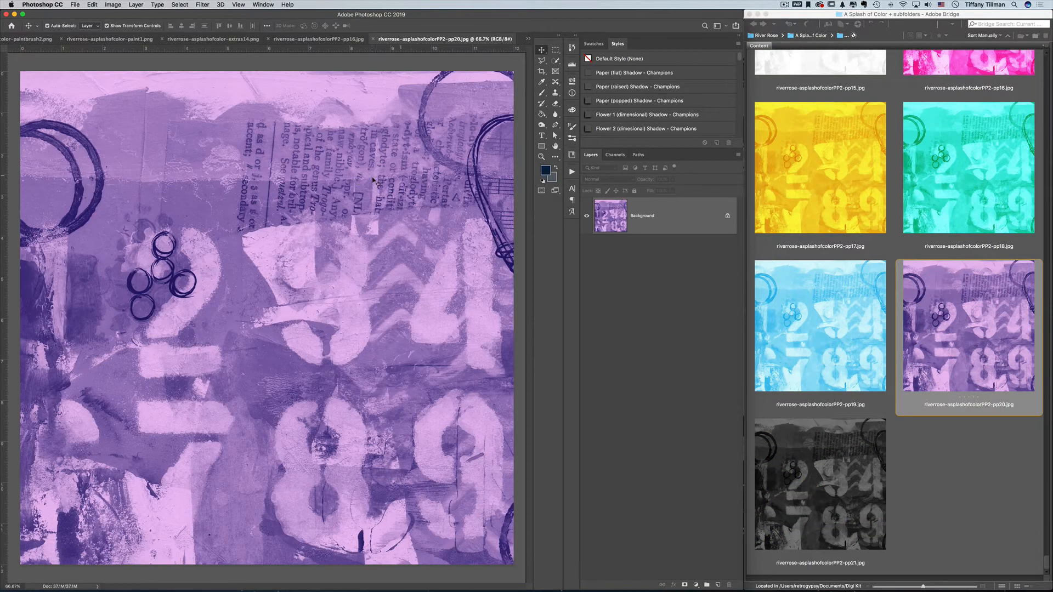
pyautogui.click(296, 39)
pyautogui.press('super+w')
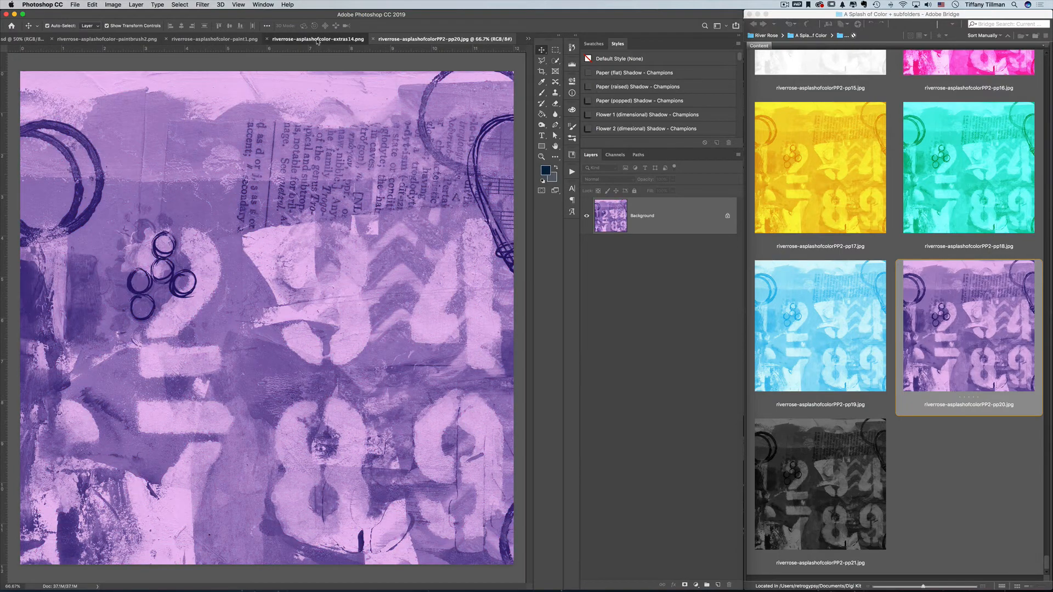
pyautogui.click(314, 42)
pyautogui.press('super+w')
# - Bring the purple paper into satscrap001.psd, stack it directly above Layer 30 and clip it to the Color Fill 1 wedge
pyautogui.moveTo(372, 247); pyautogui.dragTo(295, 226)
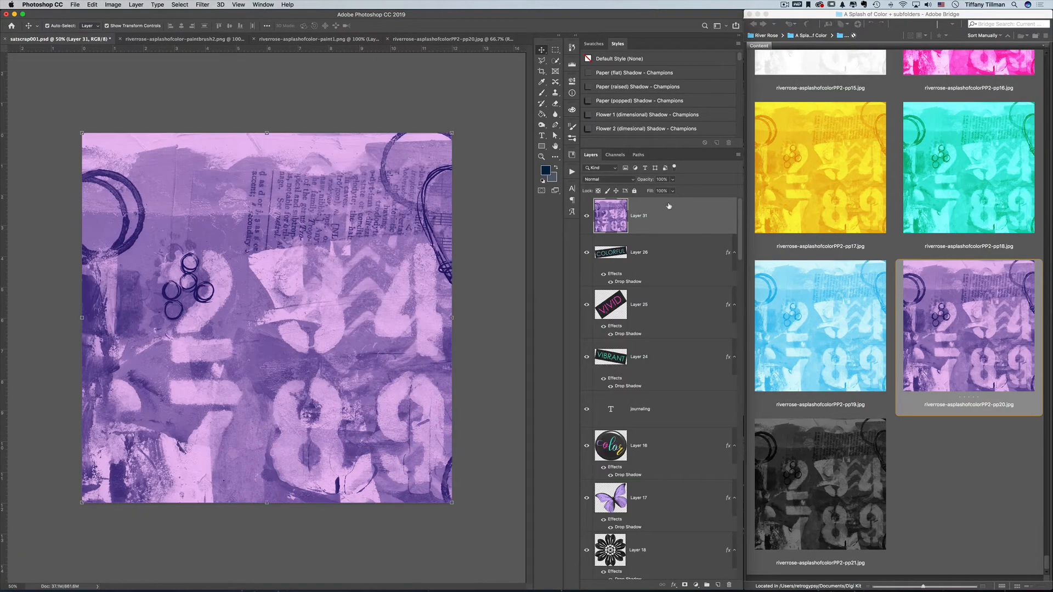
pyautogui.moveTo(673, 215); pyautogui.dragTo(665, 435)
pyautogui.click(670, 447)
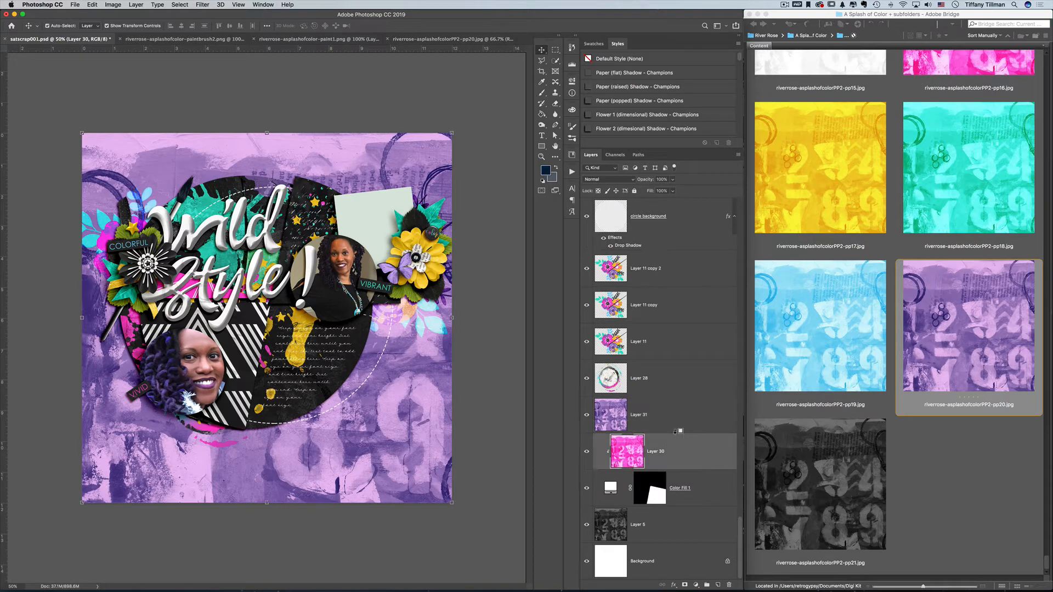
pyautogui.keyDown('alt'); pyautogui.click(679, 433); pyautogui.keyUp('alt')
# - Compare the purple and pink papers in the wedge by toggling the visibility of Layer 30 and Layer 31
pyautogui.click(588, 451)
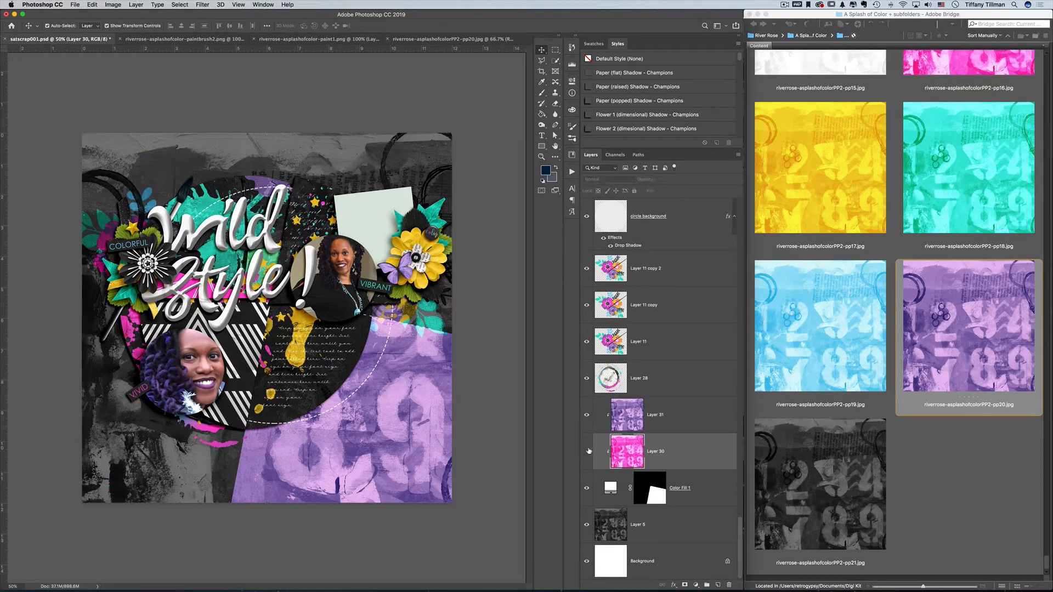
pyautogui.click(588, 451)
pyautogui.click(586, 415)
pyautogui.click(587, 415)
pyautogui.click(418, 97)
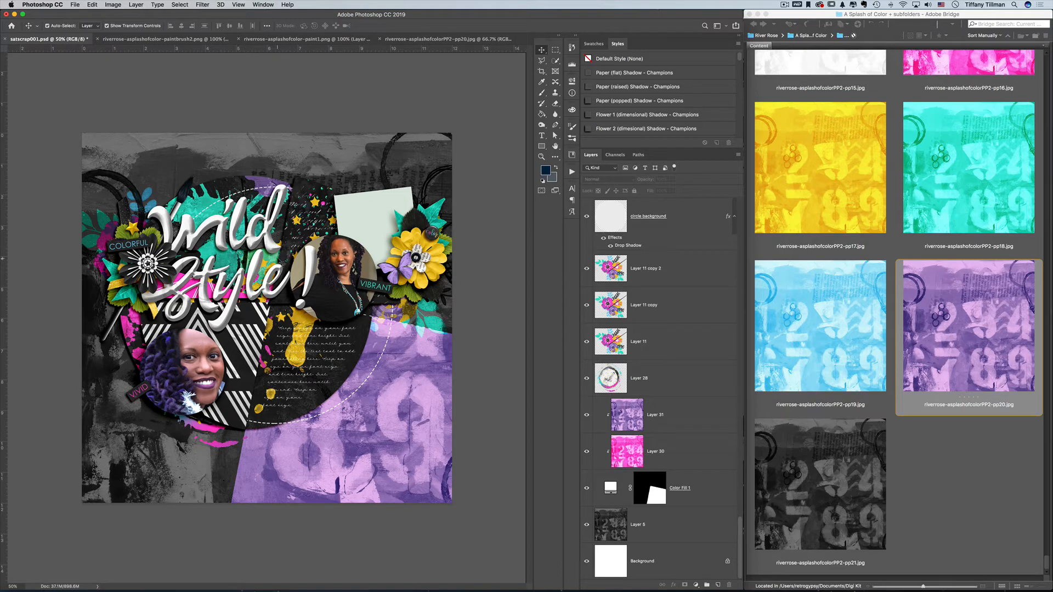
# - Outline the page's upper-left background wedge with the Polygonal Lasso, from the circle's centre out past the top and left page edges
pyautogui.press('l')
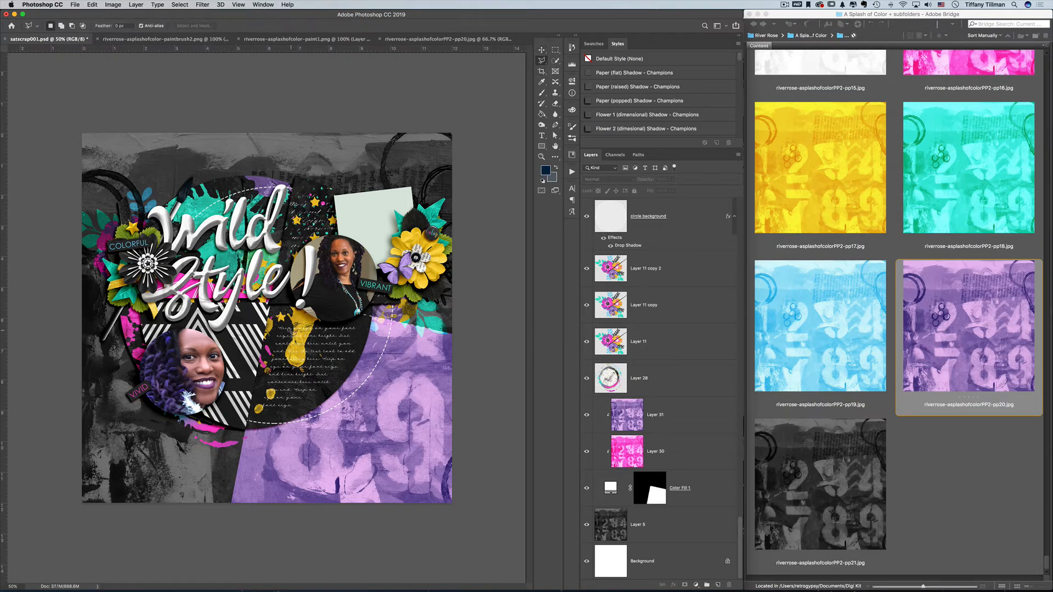
pyautogui.click(270, 310)
pyautogui.click(305, 122)
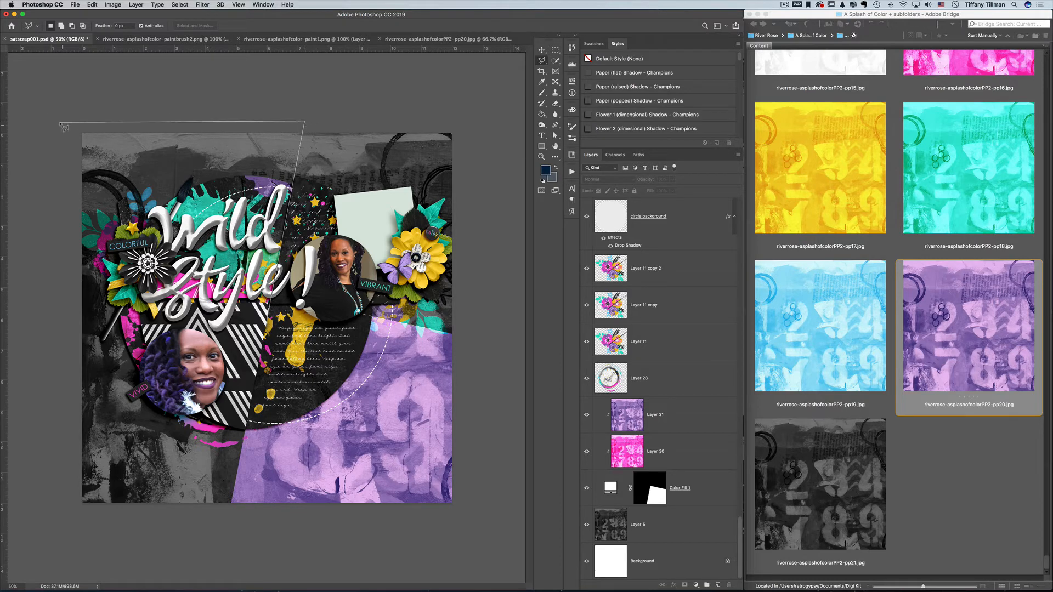
pyautogui.click(59, 121)
pyautogui.click(64, 240)
pyautogui.press('Escape')
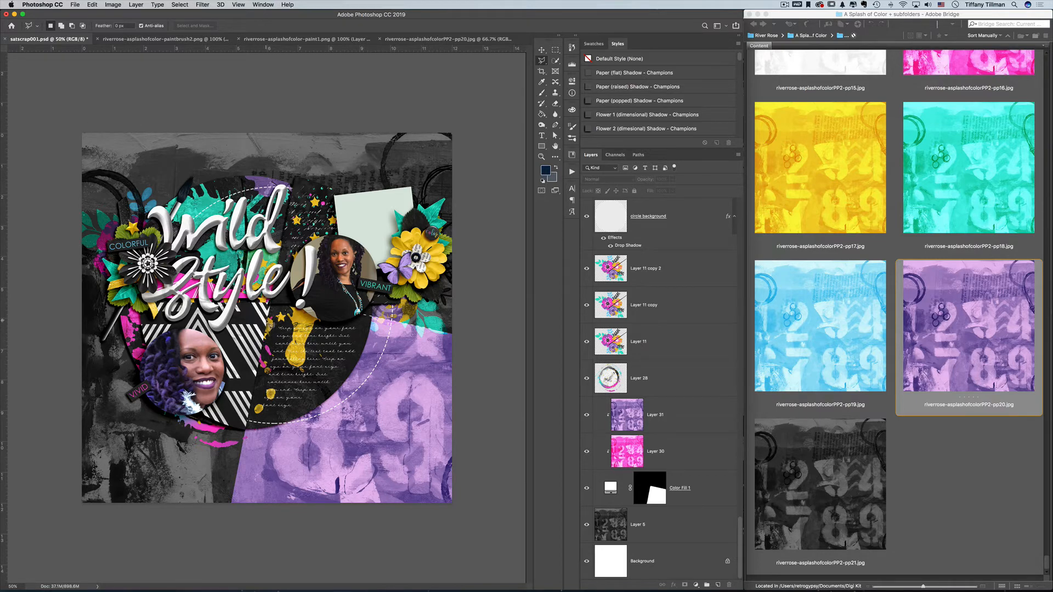
# - Fill the wedge selection with a white (ffffff) Solid Color fill layer directly above Layer 5
pyautogui.click(698, 528)
pyautogui.click(695, 585)
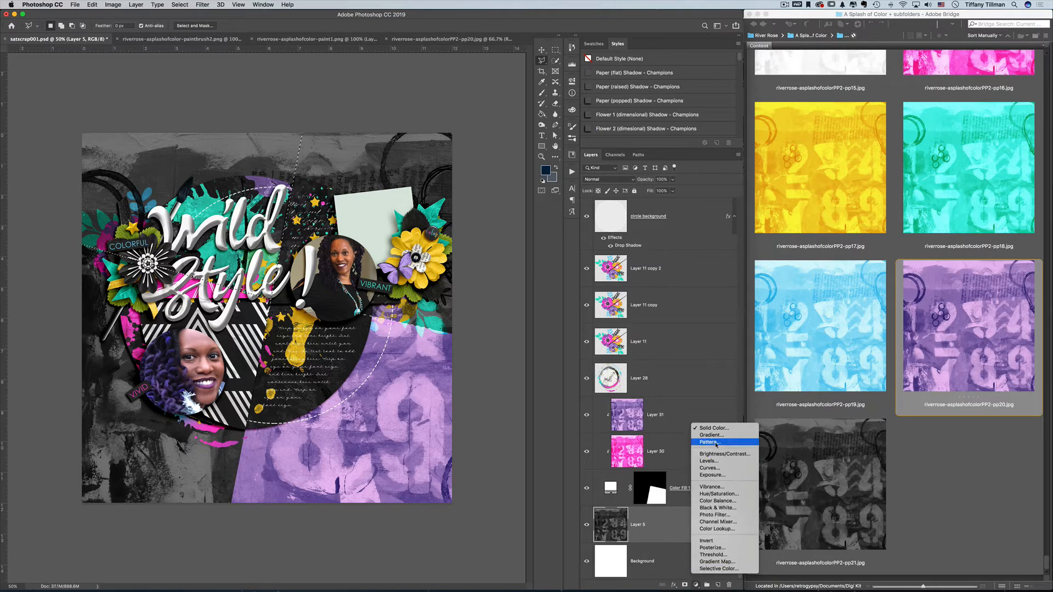
pyautogui.click(713, 428)
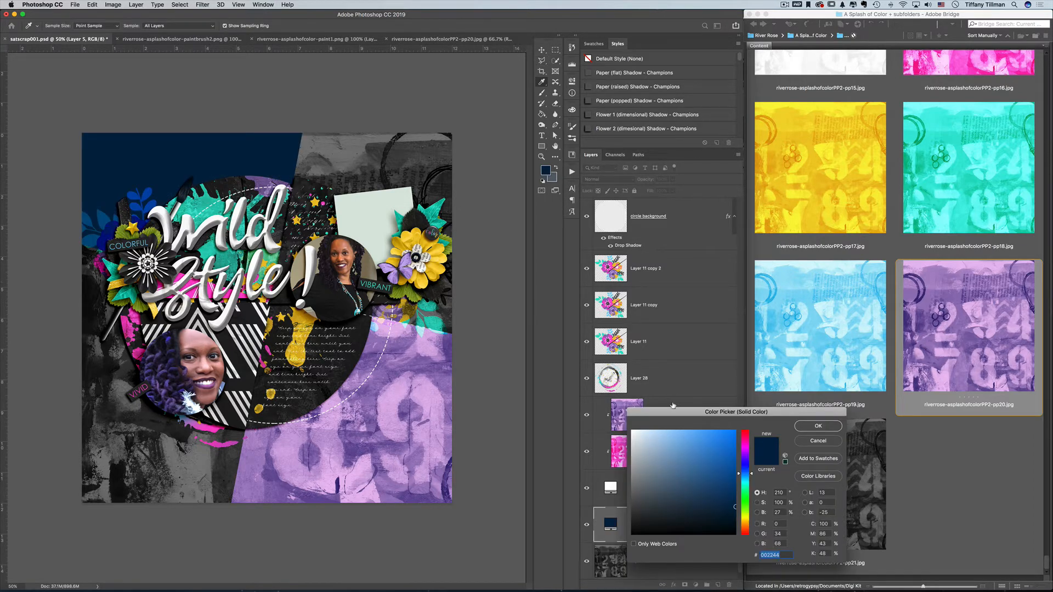
pyautogui.write('ffffff')
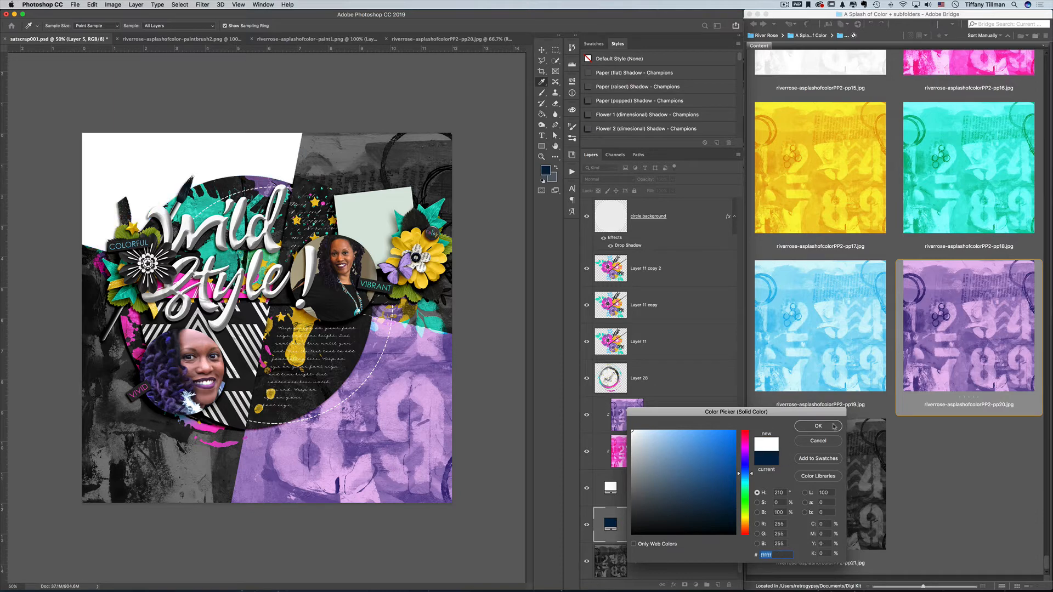
pyautogui.press('Return')
# - Open riverrose-asplashofcolorPP2-pp17.jpg from Bridge, bring the yellow paper into satscrap001.psd and clip it to Color Fill 2
pyautogui.press('v')
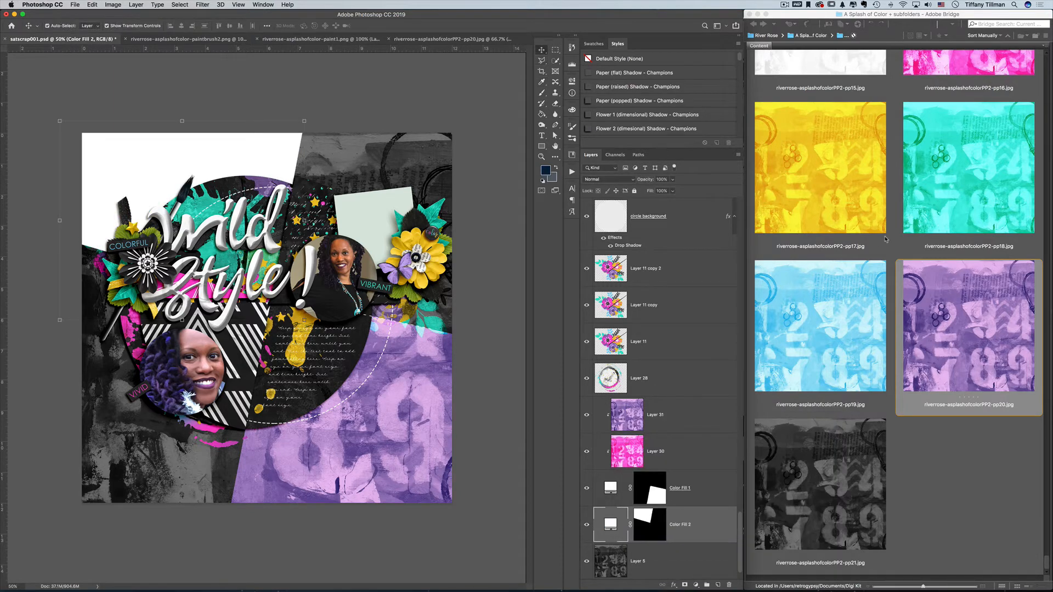
pyautogui.click(860, 220)
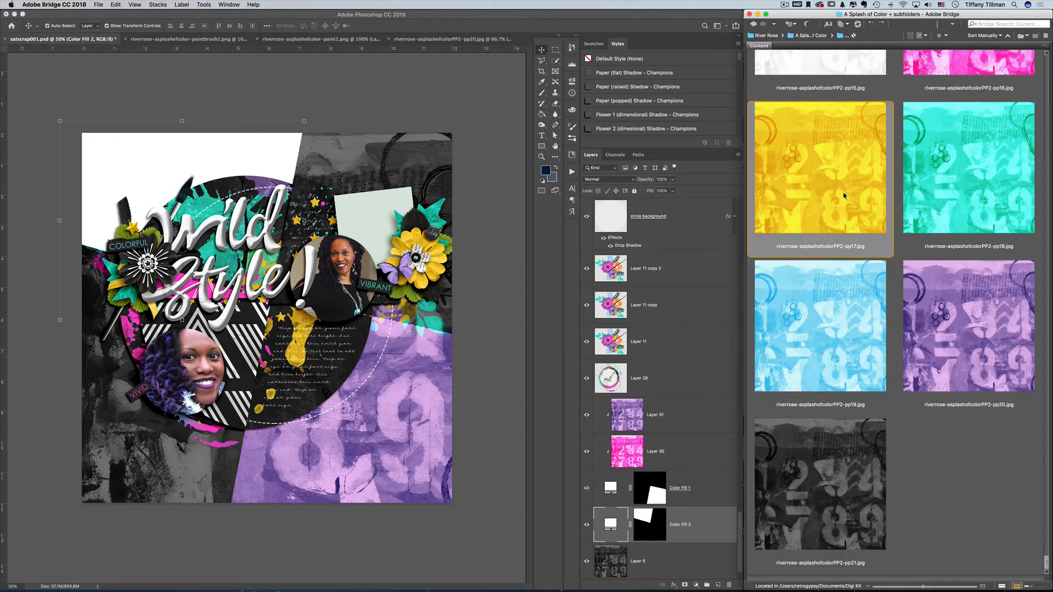
pyautogui.doubleClick(843, 195)
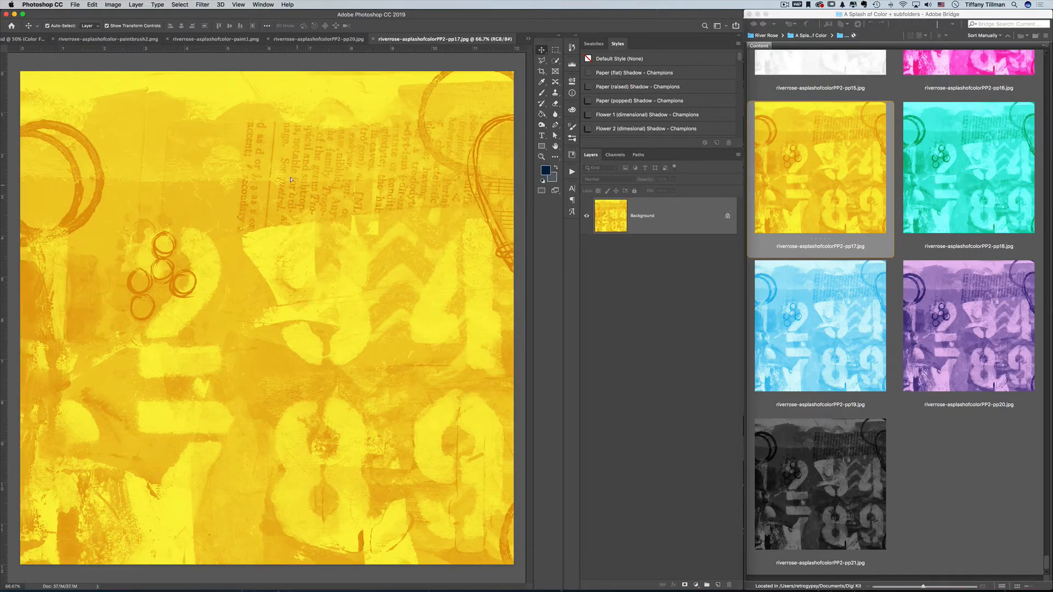
pyautogui.moveTo(21, 44); pyautogui.dragTo(233, 189)
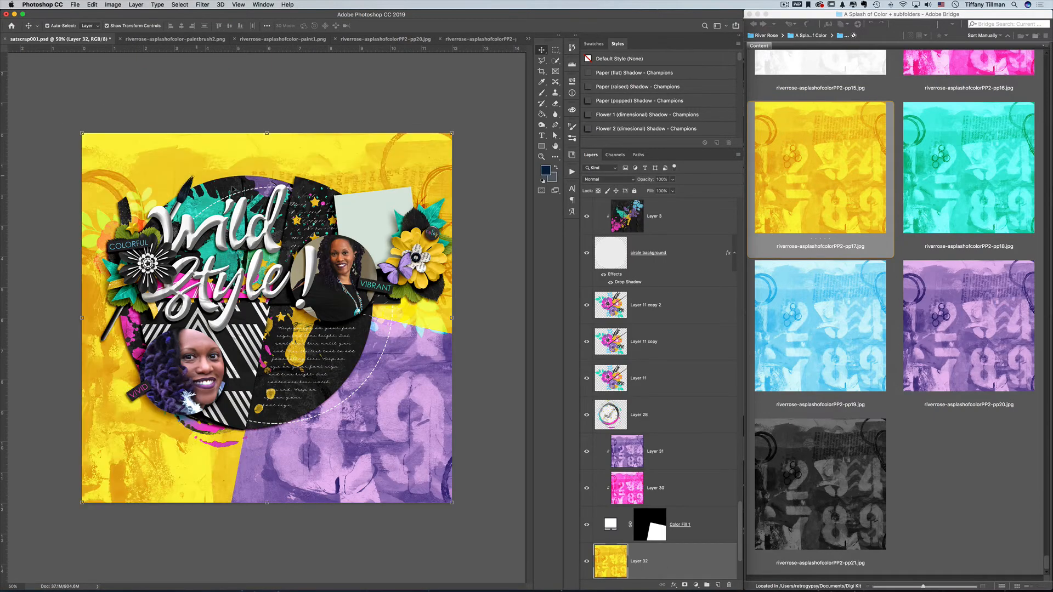
pyautogui.scroll(-4, 653, 410)
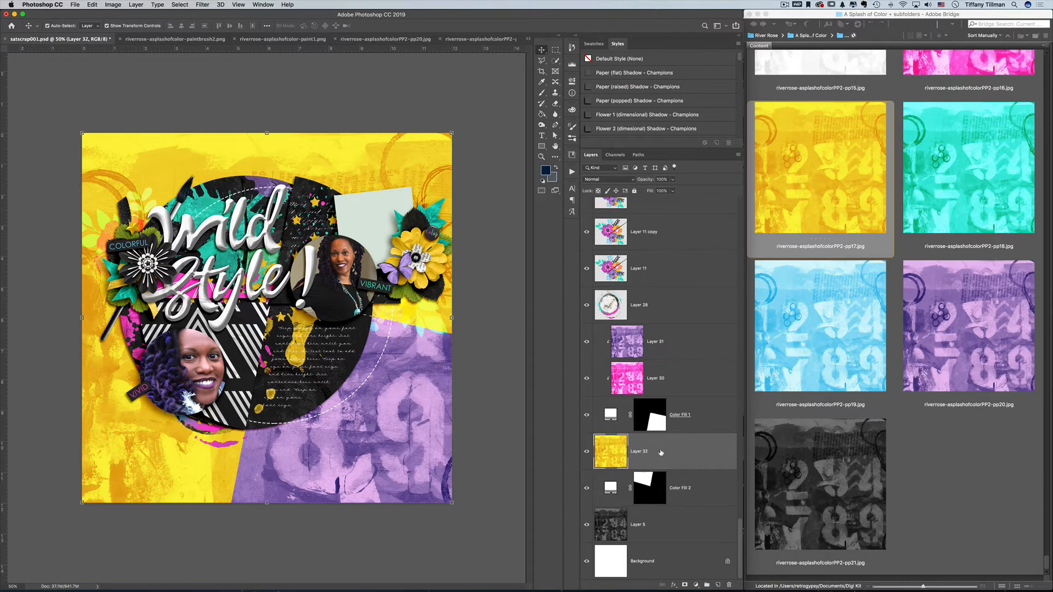
pyautogui.keyDown('alt'); pyautogui.click(685, 470); pyautogui.keyUp('alt')
pyautogui.click(410, 90)
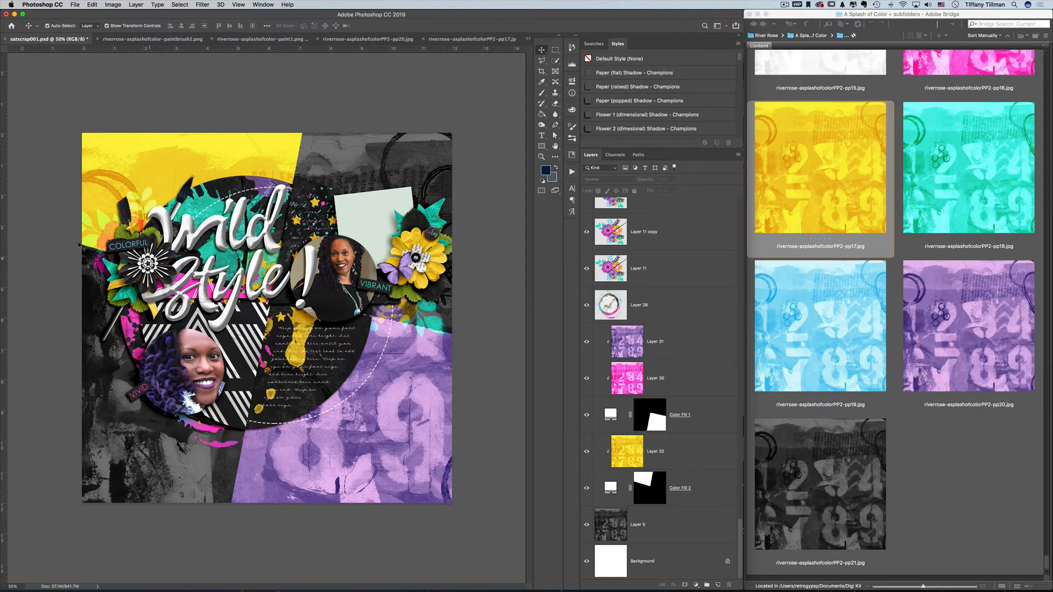
# - Move the faint Layer 11 copy 2 artwork down along the page's left edge and tilt the left paintbrush outward
pyautogui.keyDown('alt'); pyautogui.click(110, 239); pyautogui.keyUp('alt')
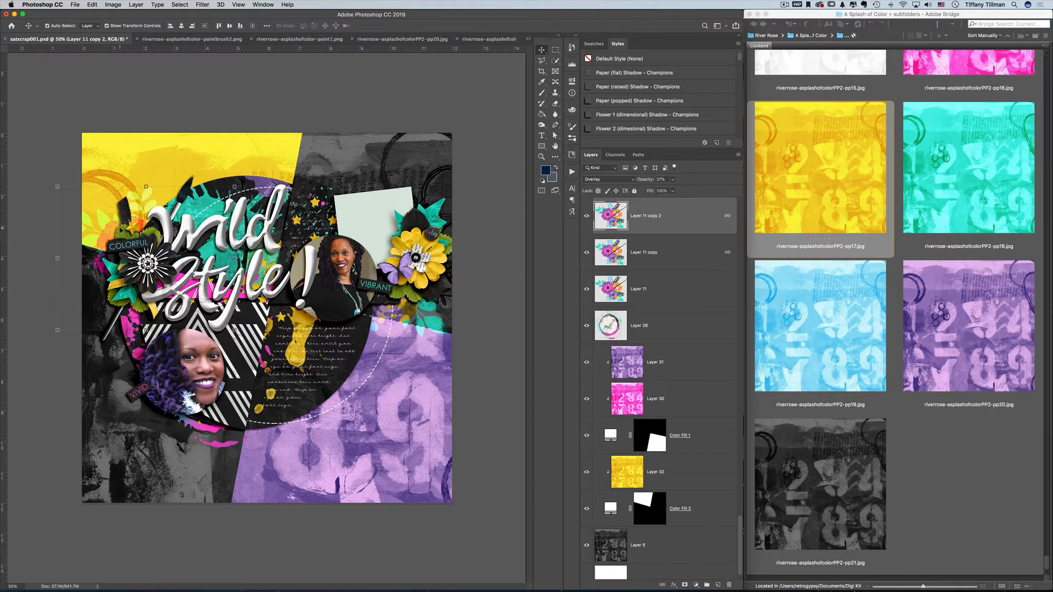
pyautogui.moveTo(110, 241); pyautogui.dragTo(84, 290)
pyautogui.moveTo(135, 217)
pyautogui.mouseDown()
pyautogui.moveTo(96, 221)
pyautogui.moveTo(91, 212)
pyautogui.moveTo(103, 210)
pyautogui.mouseUp()
# - Rotate the Layer 27 paintbrush beside the title to a more upright angle over the yellow wedge
pyautogui.click(196, 225)
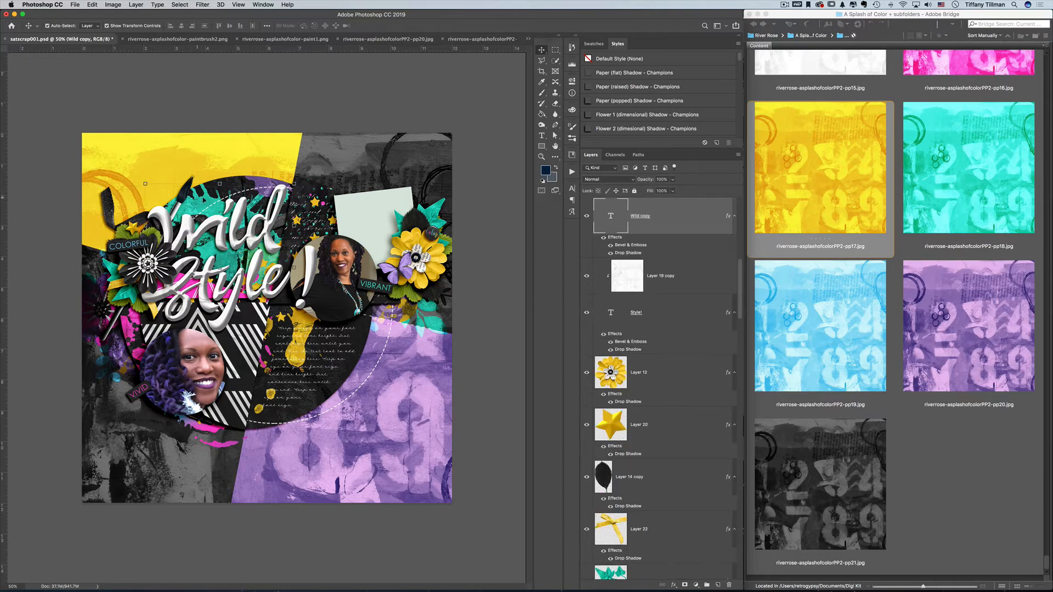
pyautogui.click(191, 179)
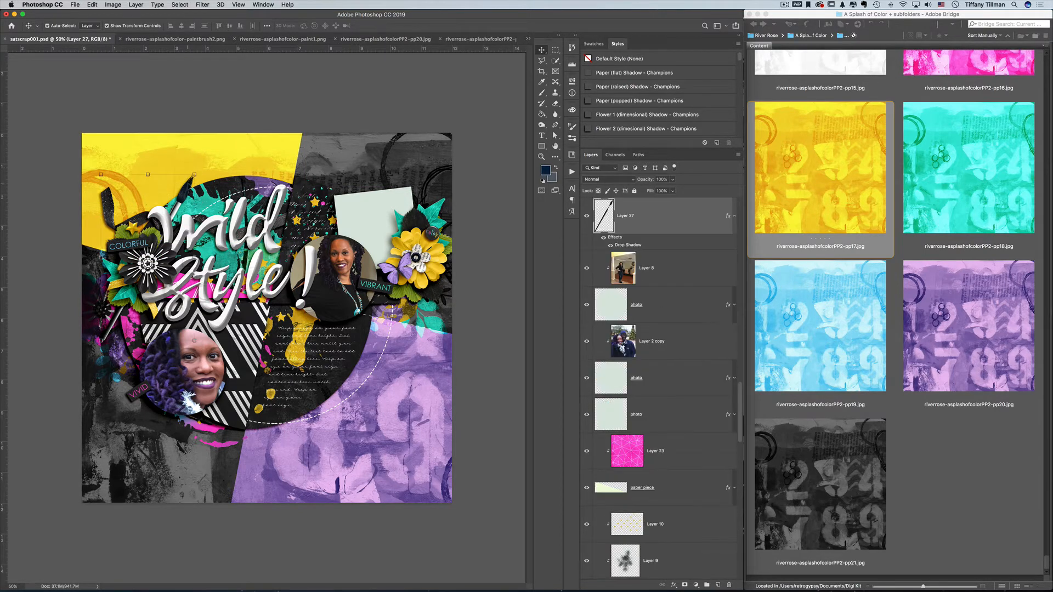
pyautogui.moveTo(201, 189)
pyautogui.mouseDown()
pyautogui.moveTo(196, 177)
pyautogui.moveTo(173, 177)
pyautogui.moveTo(165, 152)
pyautogui.moveTo(124, 150)
pyautogui.moveTo(200, 179)
pyautogui.mouseUp()
pyautogui.press('Return')
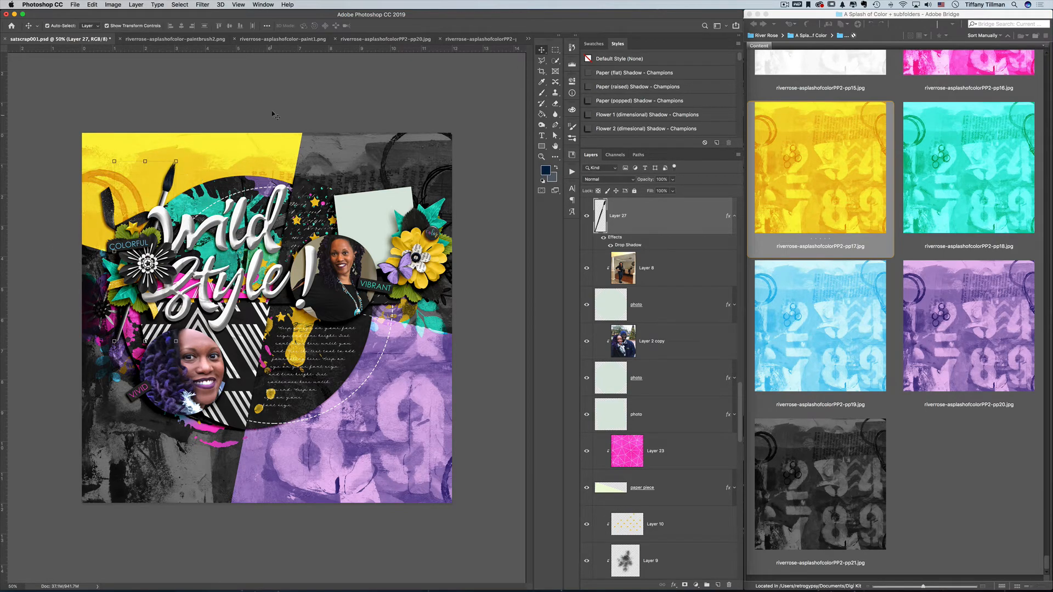
# - Rotate the VIVID word label beside the portrait photo to a shallower angle
pyautogui.click(147, 391)
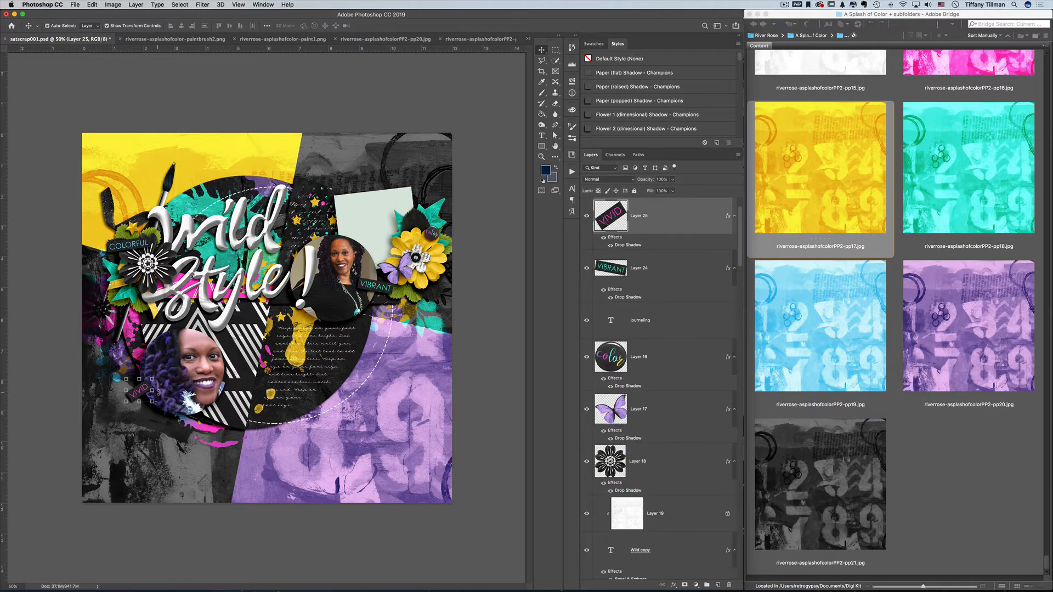
pyautogui.moveTo(158, 392); pyautogui.dragTo(160, 397)
pyautogui.press('Return')
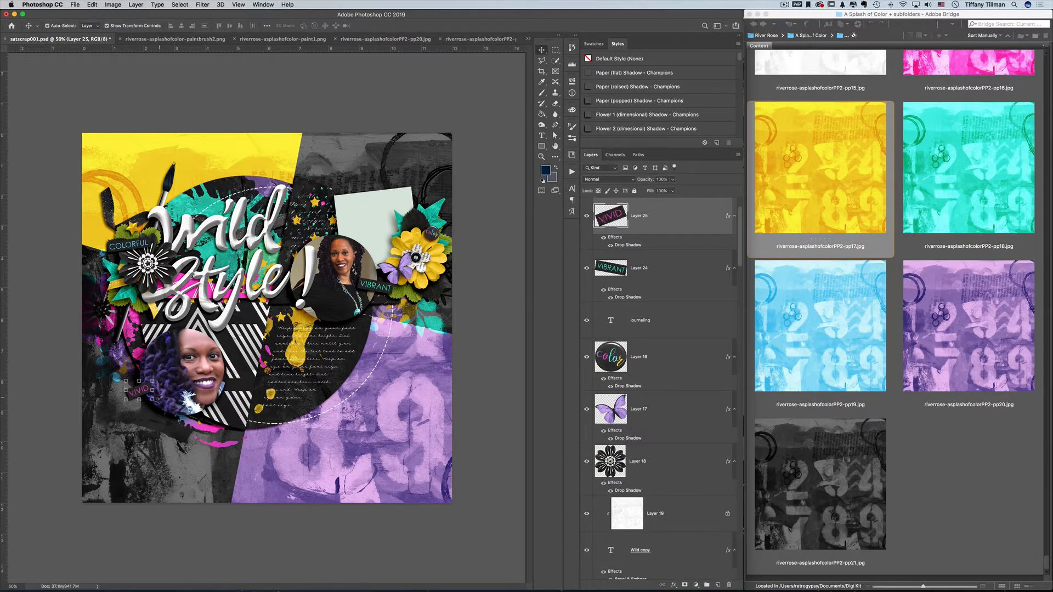
pyautogui.click(282, 115)
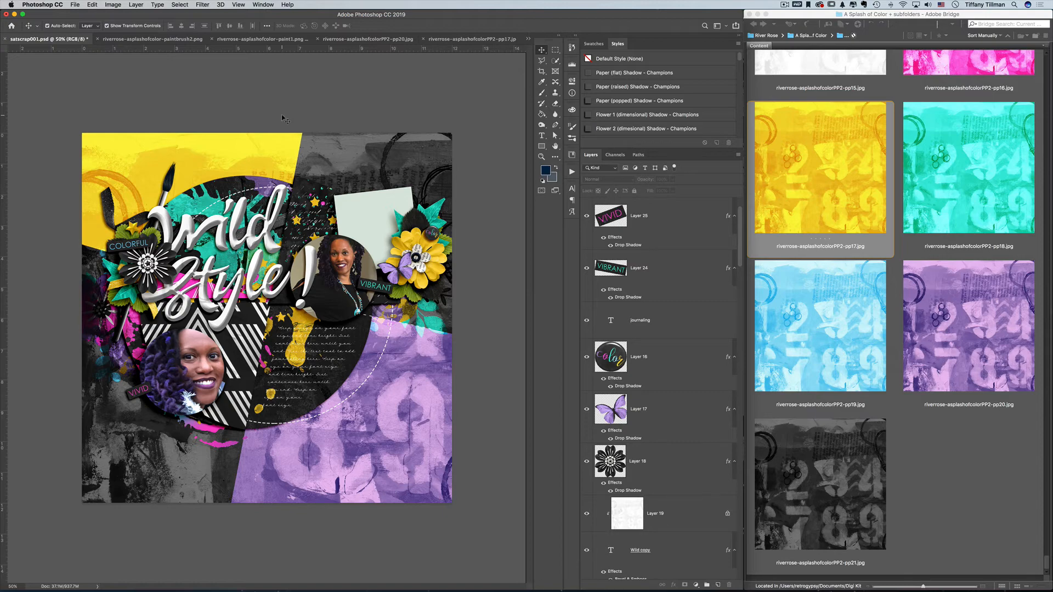
# - Compare the title with and without its layer effects by toggling them on the Wild copy and Style! text layers
pyautogui.press('super+minus')
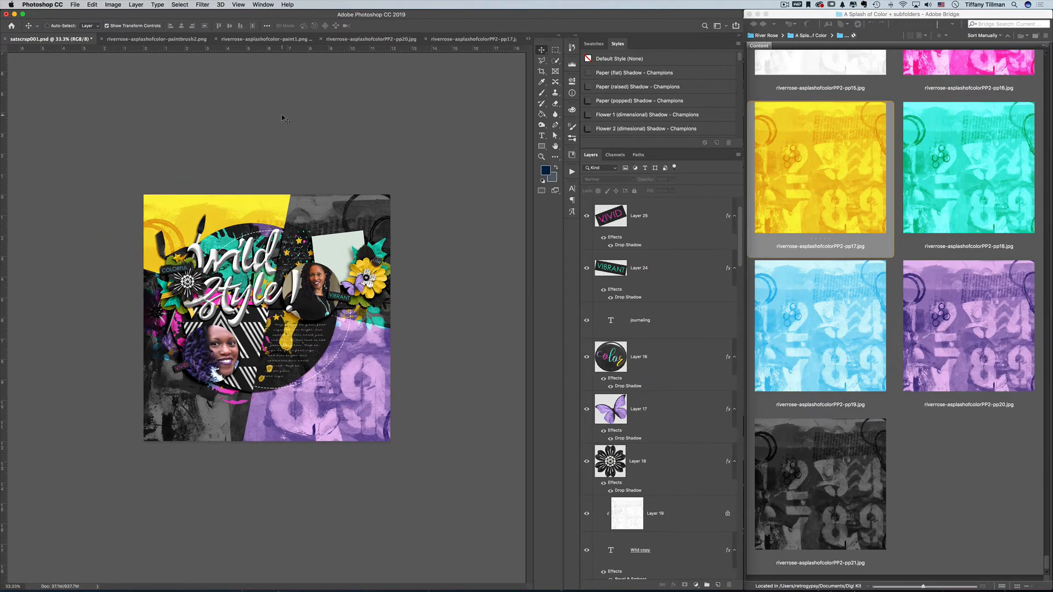
pyautogui.press('super+plus')
pyautogui.click(267, 240)
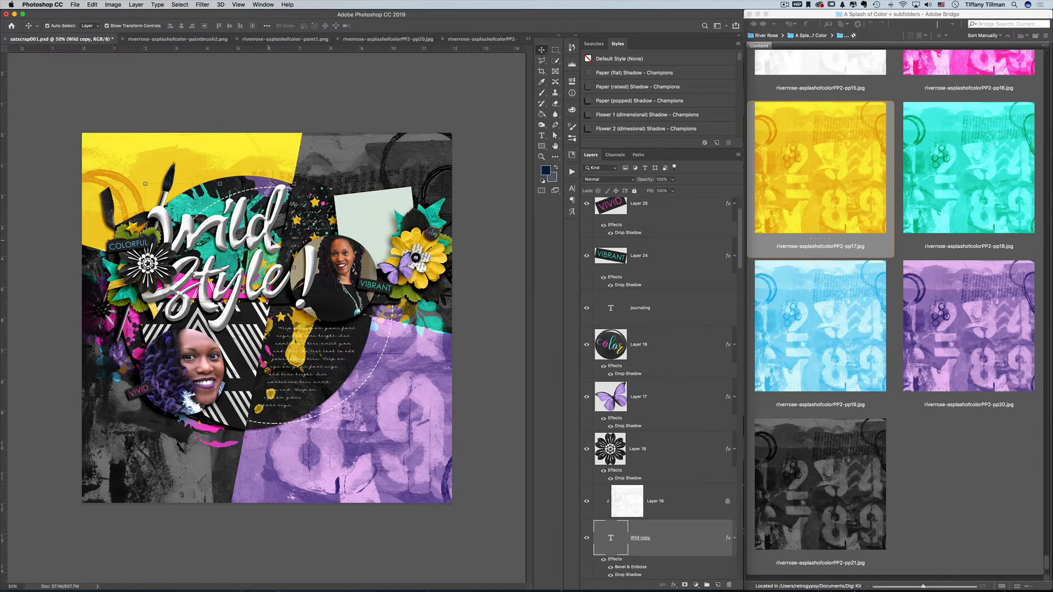
pyautogui.scroll(-3, 662, 494)
pyautogui.click(603, 474)
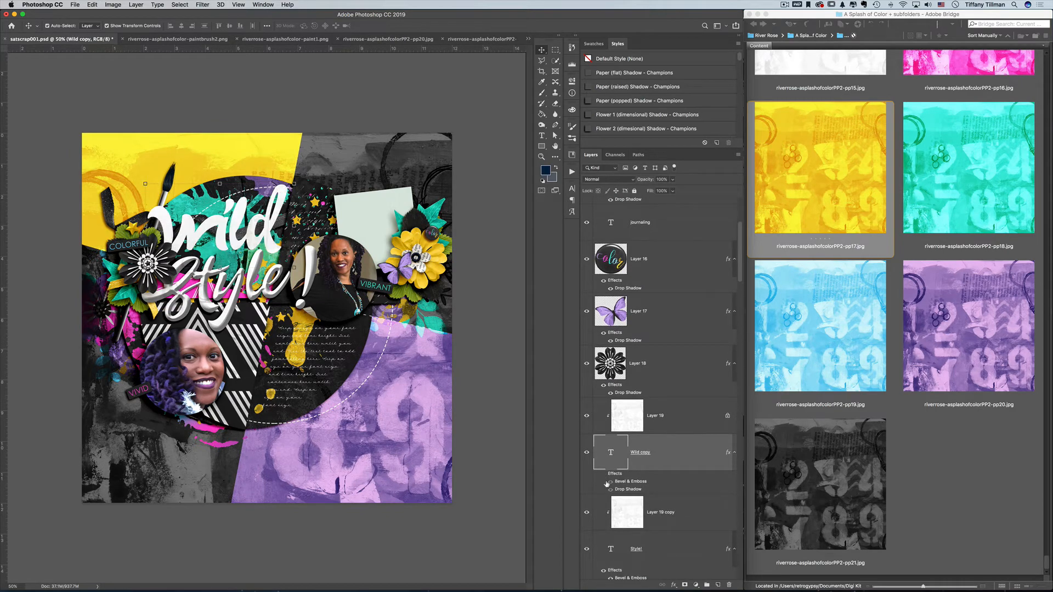
pyautogui.scroll(-4, 603, 476)
pyautogui.click(604, 466)
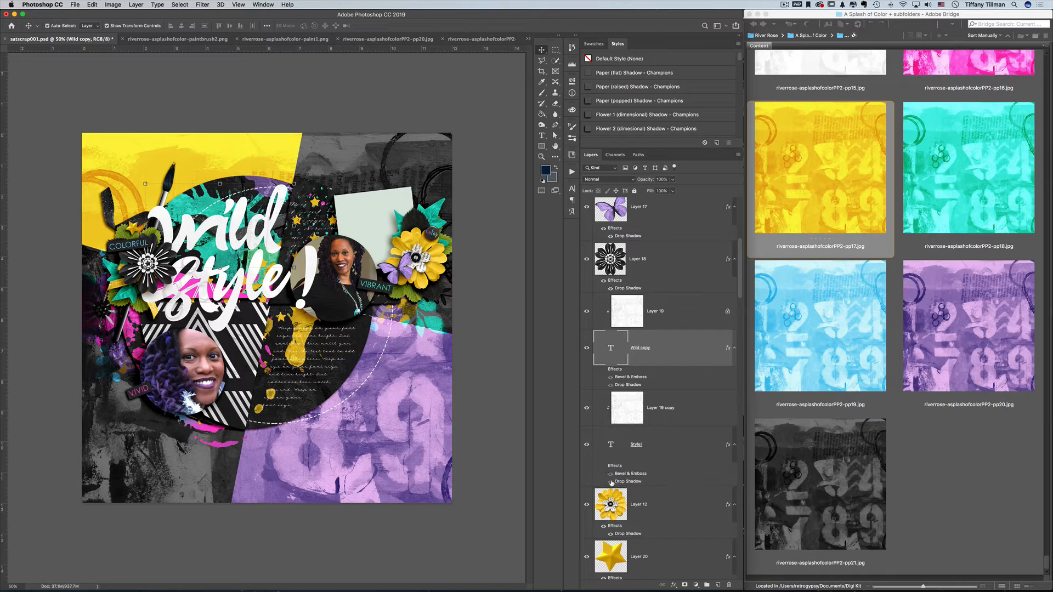
pyautogui.click(603, 466)
pyautogui.click(603, 369)
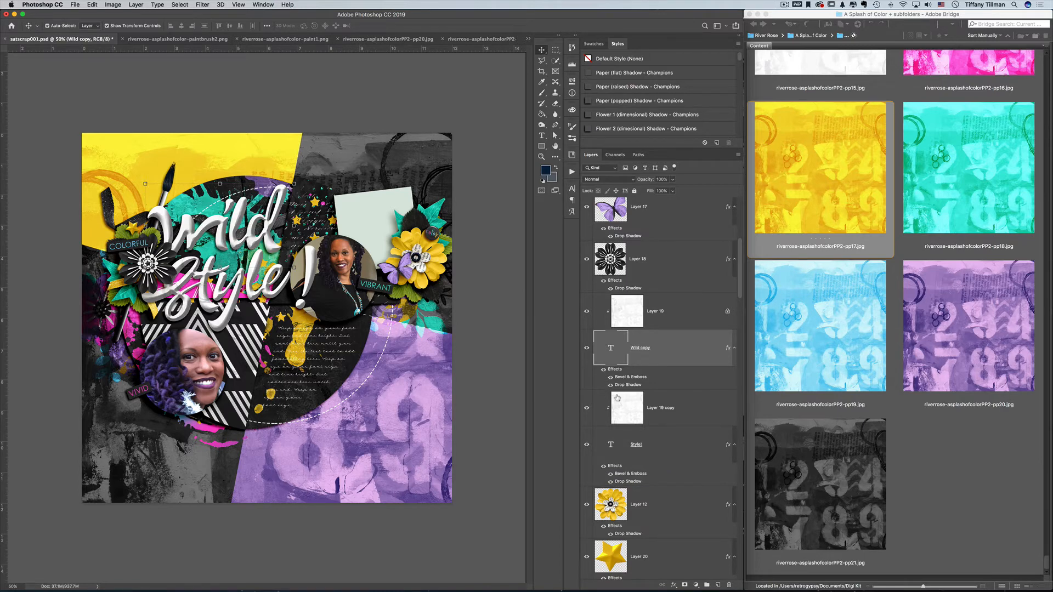
# - Hide the Bevel & Emboss effect on both title text layers and delete it from the Style! layer
pyautogui.click(611, 377)
pyautogui.click(612, 475)
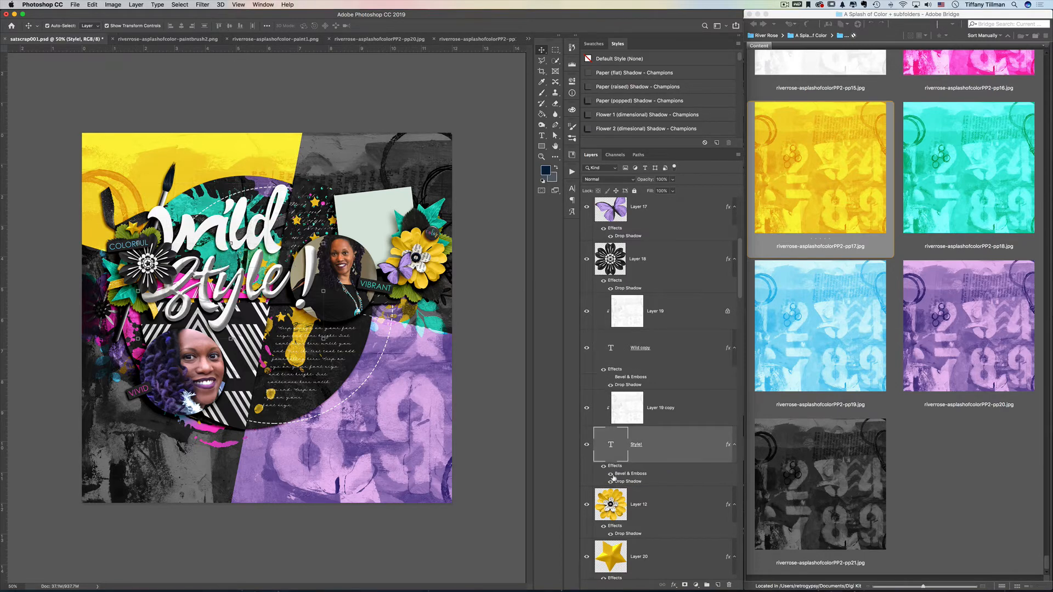
pyautogui.click(611, 475)
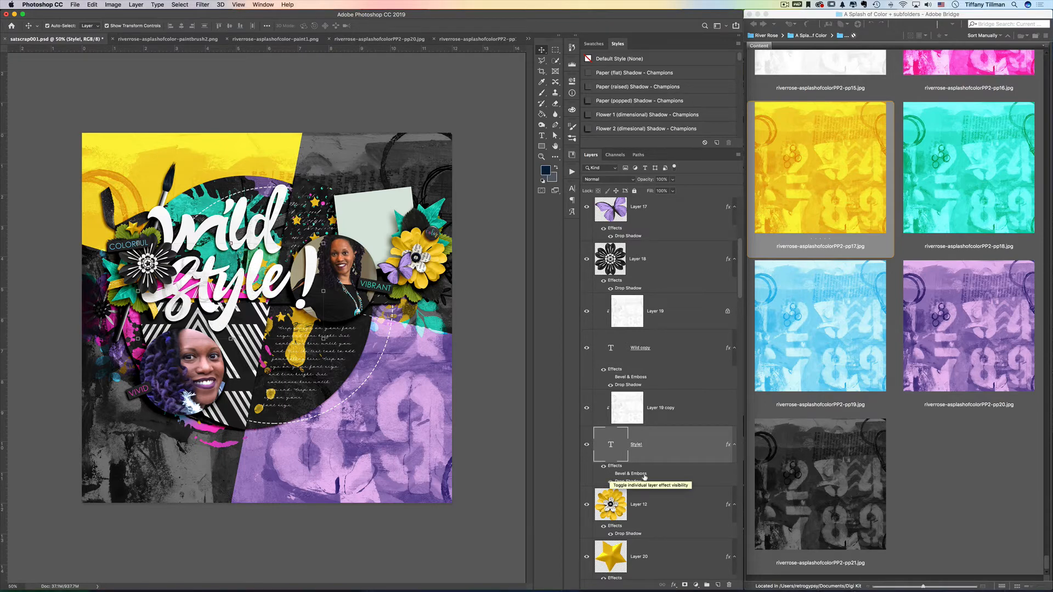
pyautogui.moveTo(645, 477); pyautogui.dragTo(729, 585)
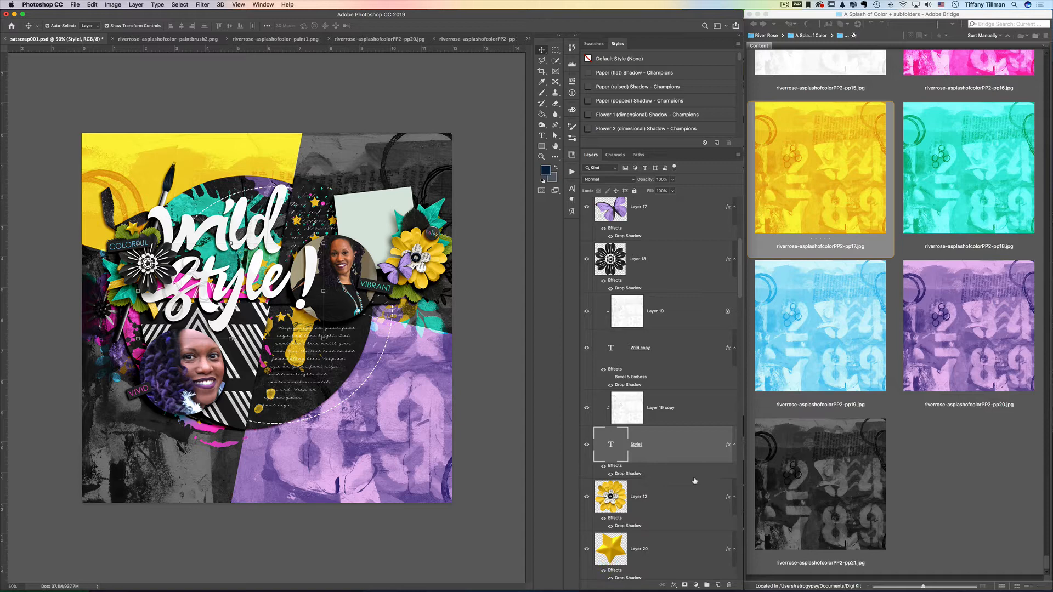
pyautogui.click(633, 377)
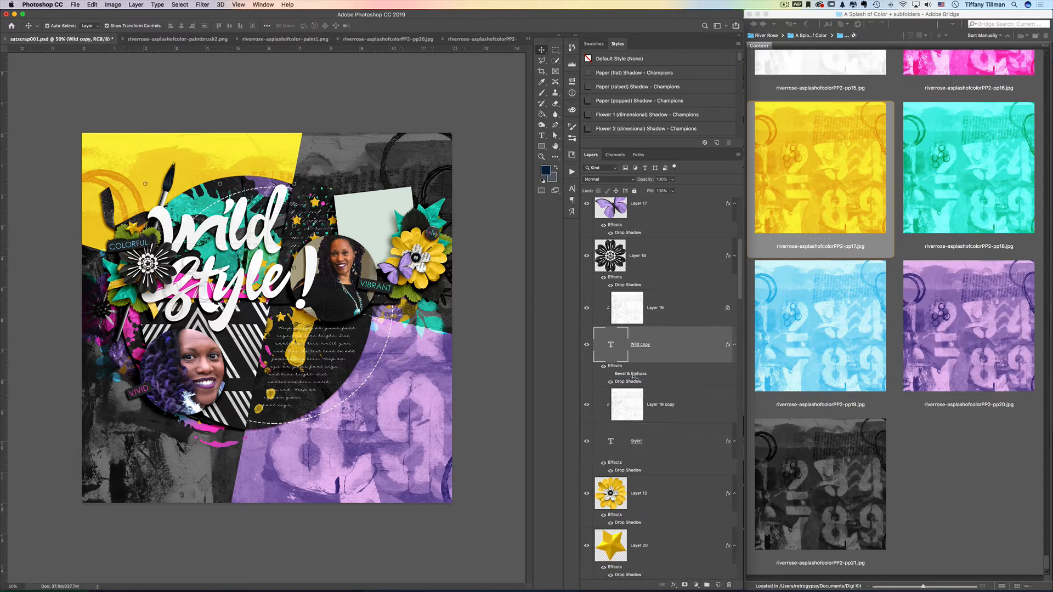
pyautogui.doubleClick(640, 377)
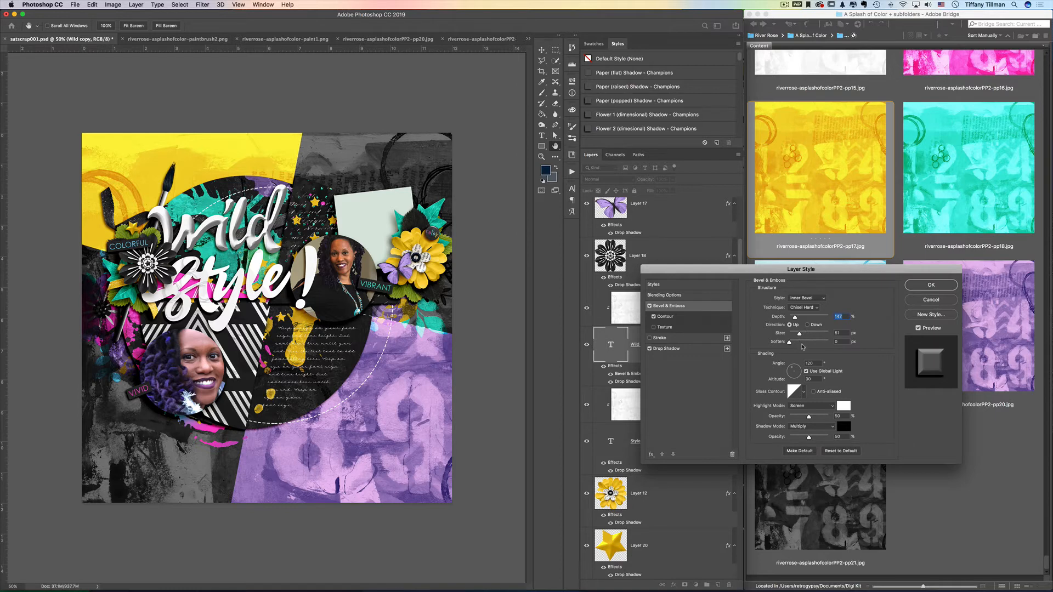
pyautogui.click(914, 302)
# - Delete the Bevel & Emboss effect from the Wild copy text layer, keeping its drop shadow
pyautogui.moveTo(643, 375); pyautogui.dragTo(729, 585)
pyautogui.scroll(-2, 692, 571)
pyautogui.click(392, 100)
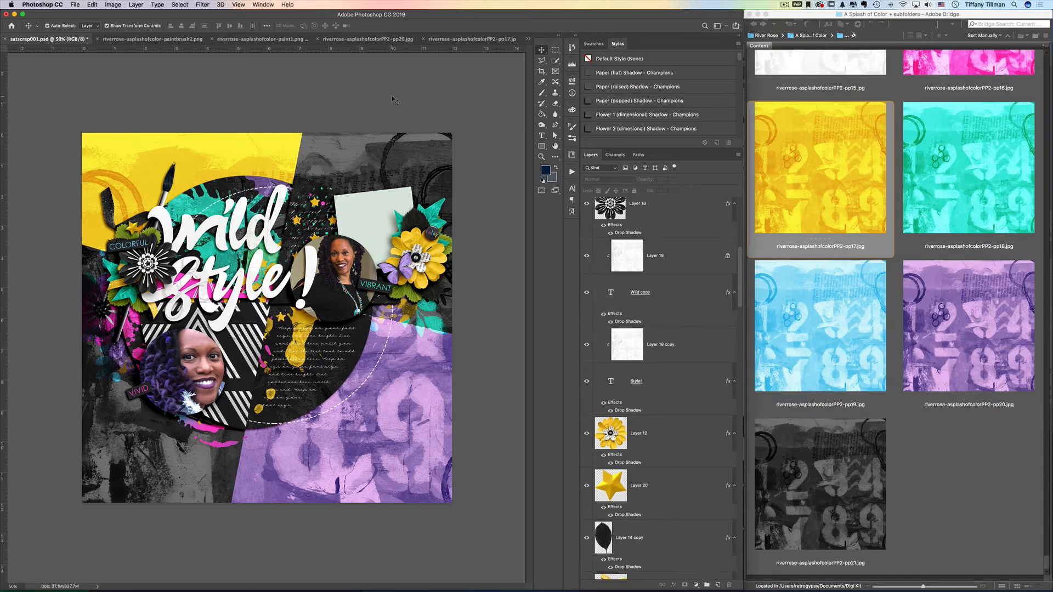
pyautogui.press('super+minus')
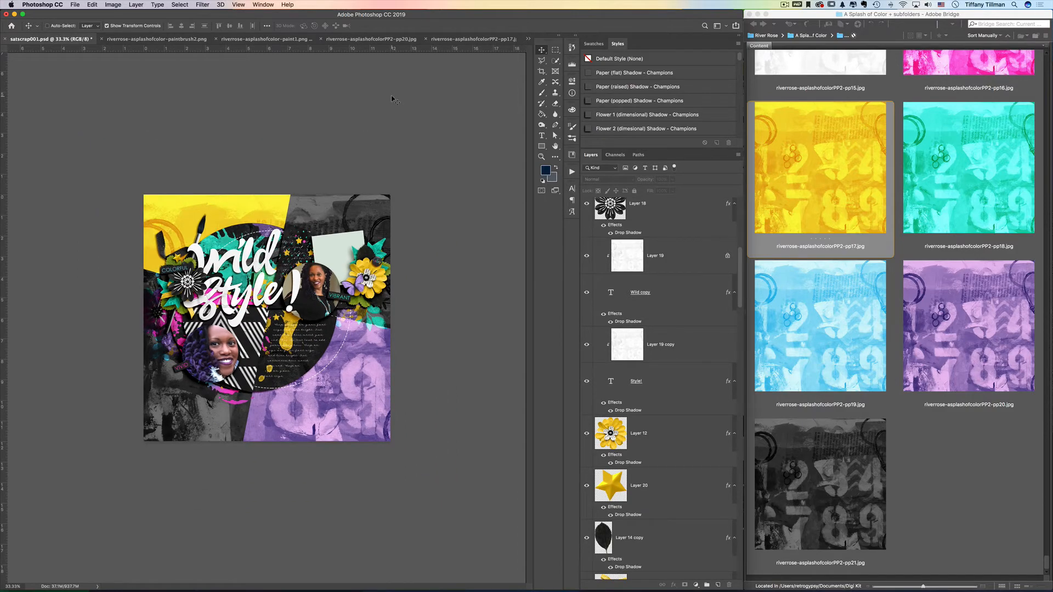
pyautogui.press('super+plus')
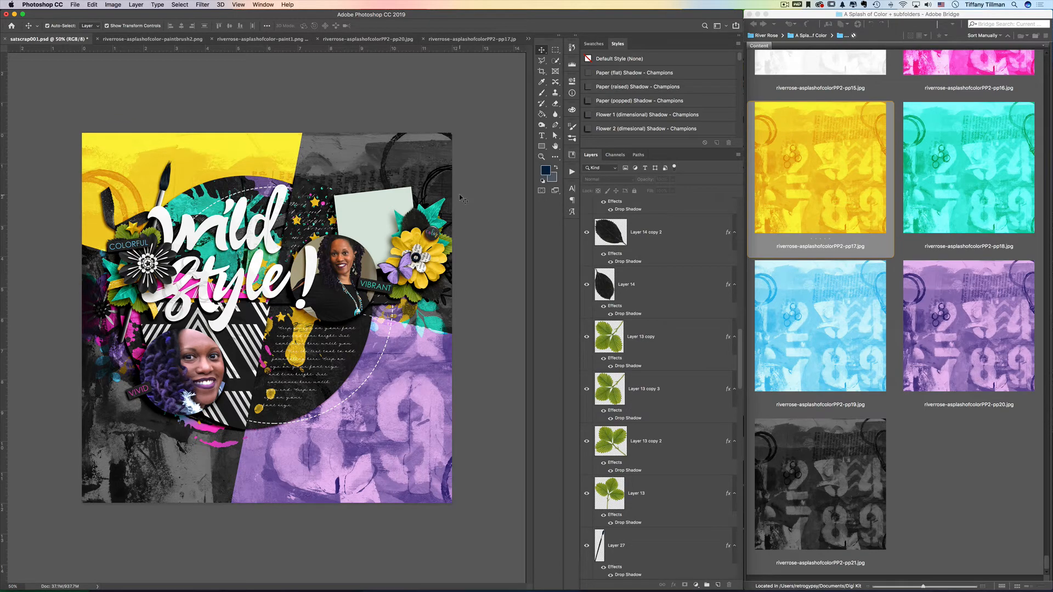
# - Duplicate the Layer 8 photo from the round frame and place the copy directly above Layer 31 in the layer stack
pyautogui.click(346, 269)
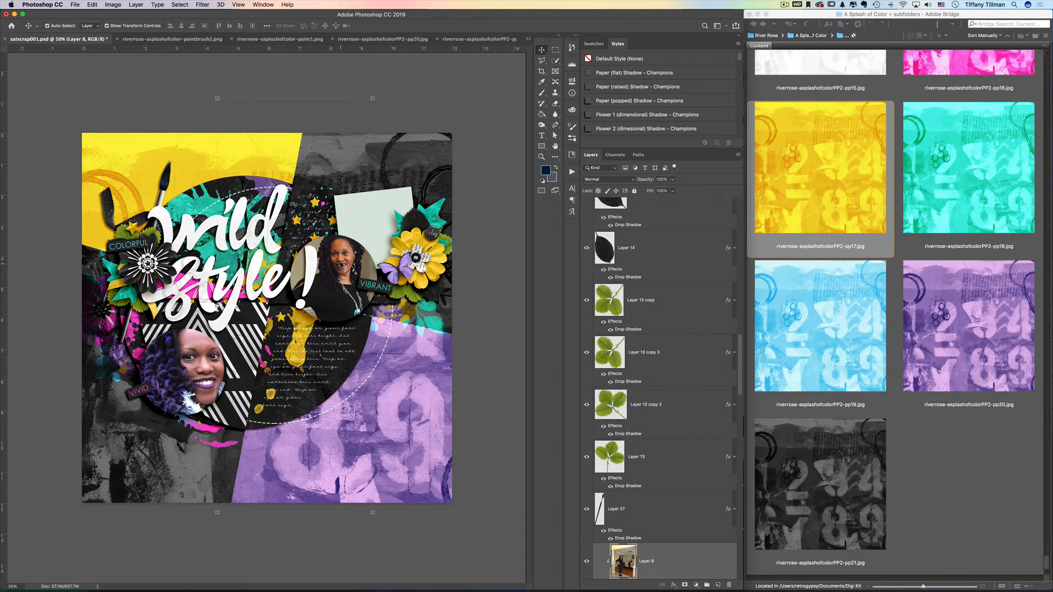
pyautogui.press('super+j')
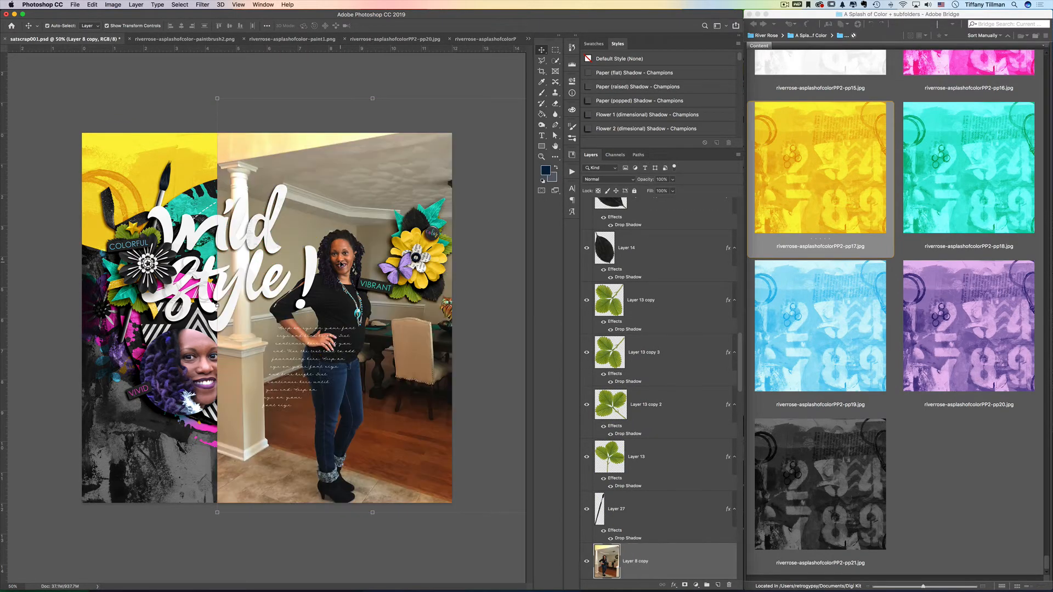
pyautogui.scroll(-3, 702, 497)
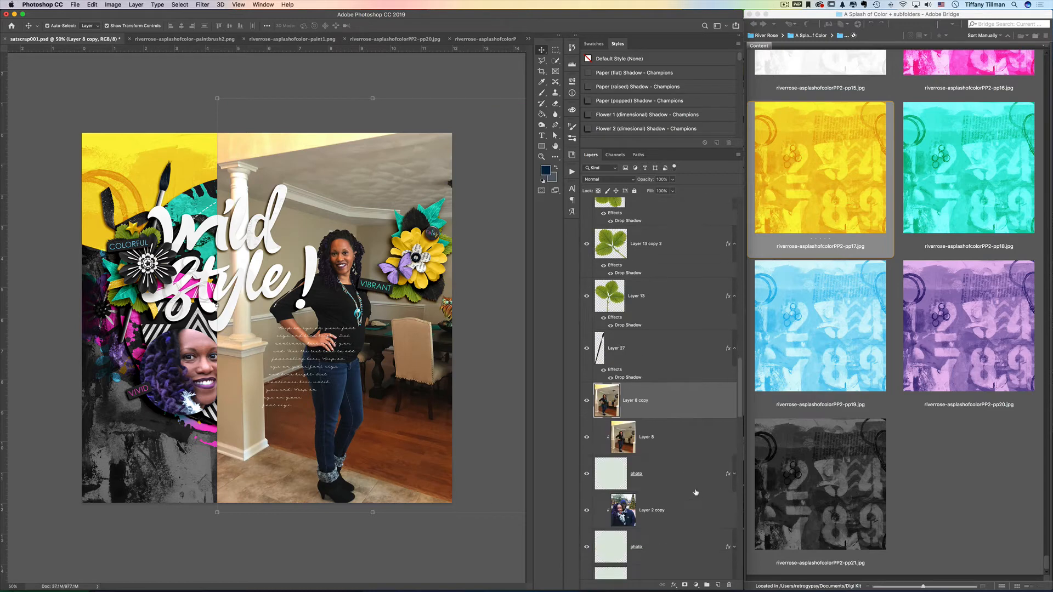
pyautogui.moveTo(679, 400); pyautogui.dragTo(661, 339)
pyautogui.click(662, 378)
pyautogui.press('Delete')
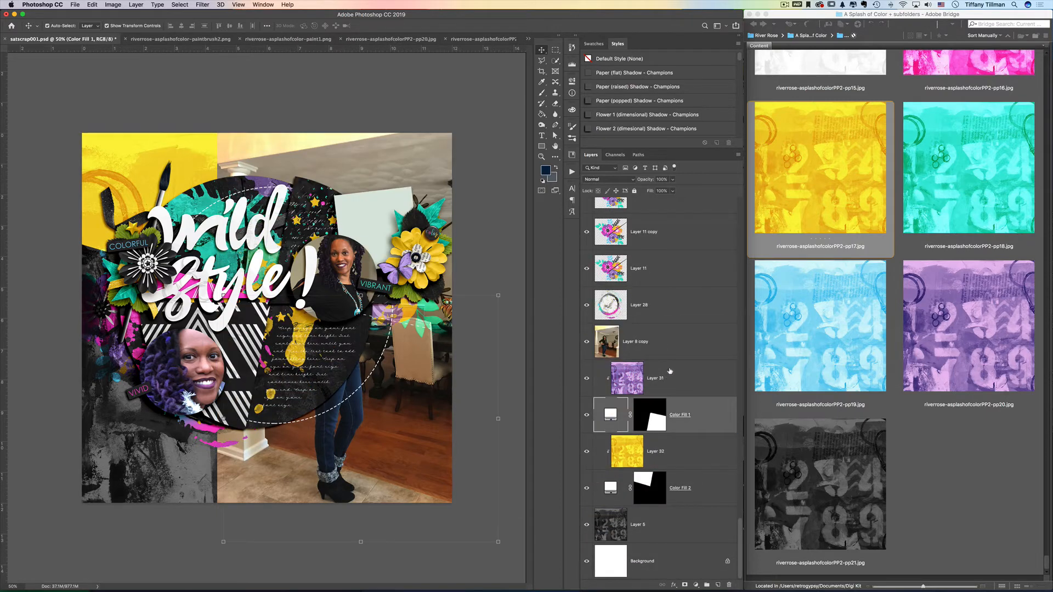
# - Move the Layer 8 copy photo down over the purple paper wedge, with the standing woman inside the wedge
pyautogui.click(672, 351)
pyautogui.hotkey('ctrl', 't')
pyautogui.moveTo(430, 481); pyautogui.dragTo(416, 532)
pyautogui.press('Return')
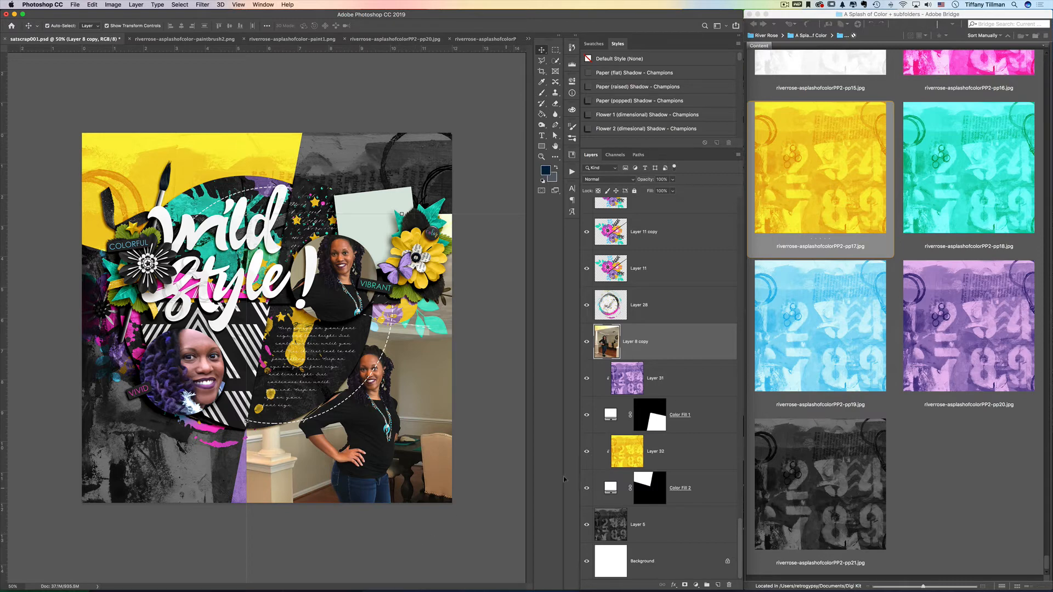
pyautogui.click(696, 585)
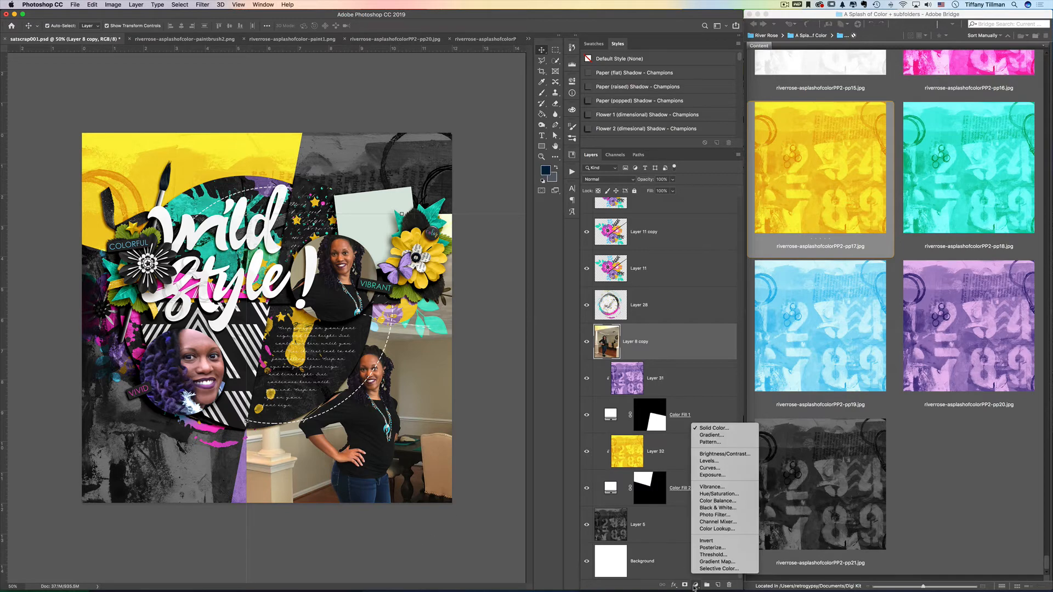
pyautogui.click(719, 509)
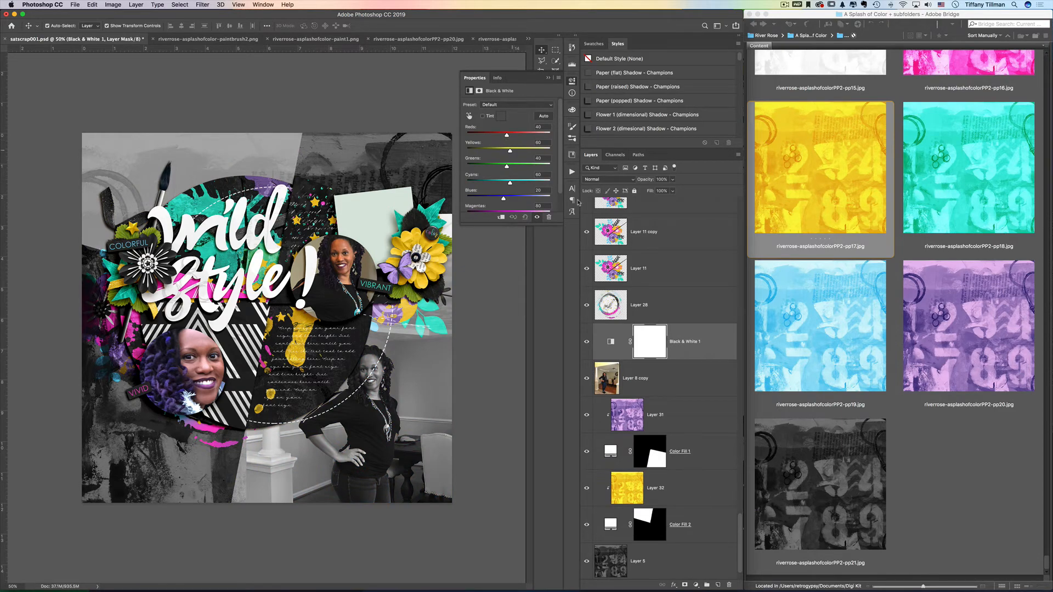
pyautogui.press('super+z')
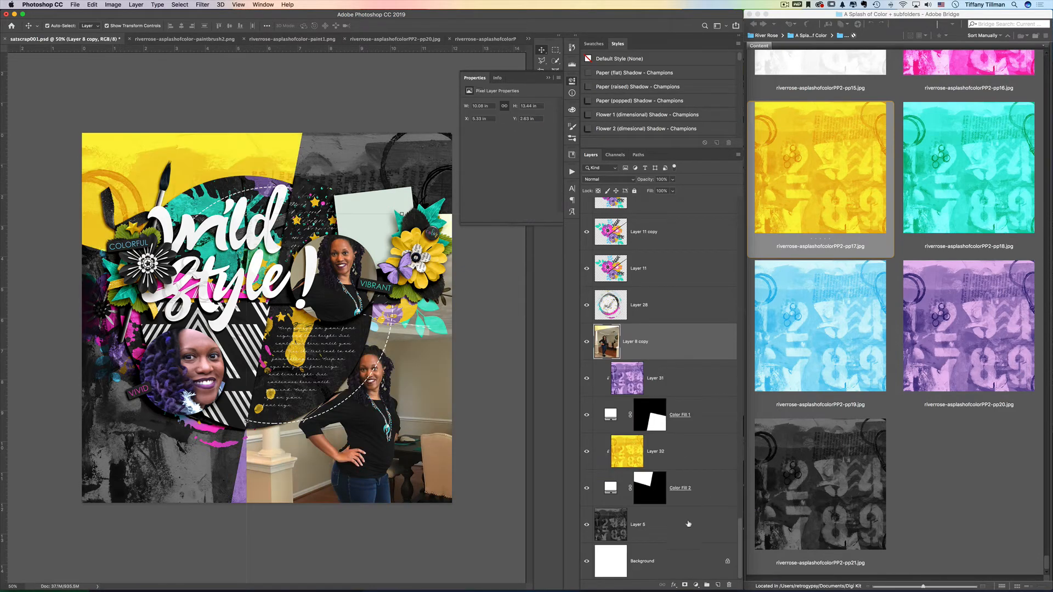
# - Add a Gradient Map adjustment above the photo copy using the black-to-white preset, with the white stop at 66%
pyautogui.click(695, 585)
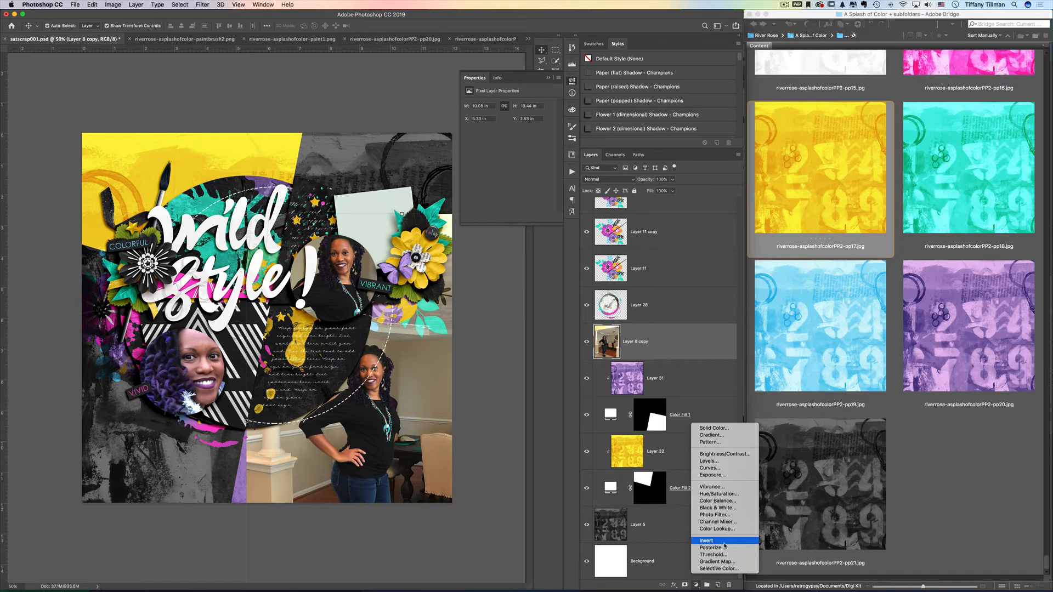
pyautogui.click(716, 561)
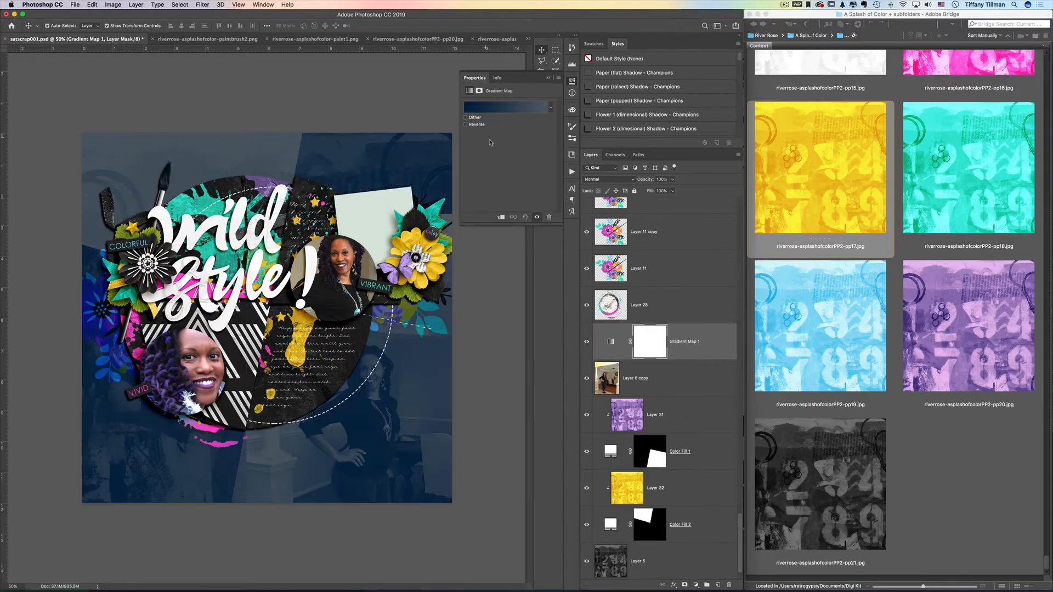
pyautogui.click(500, 107)
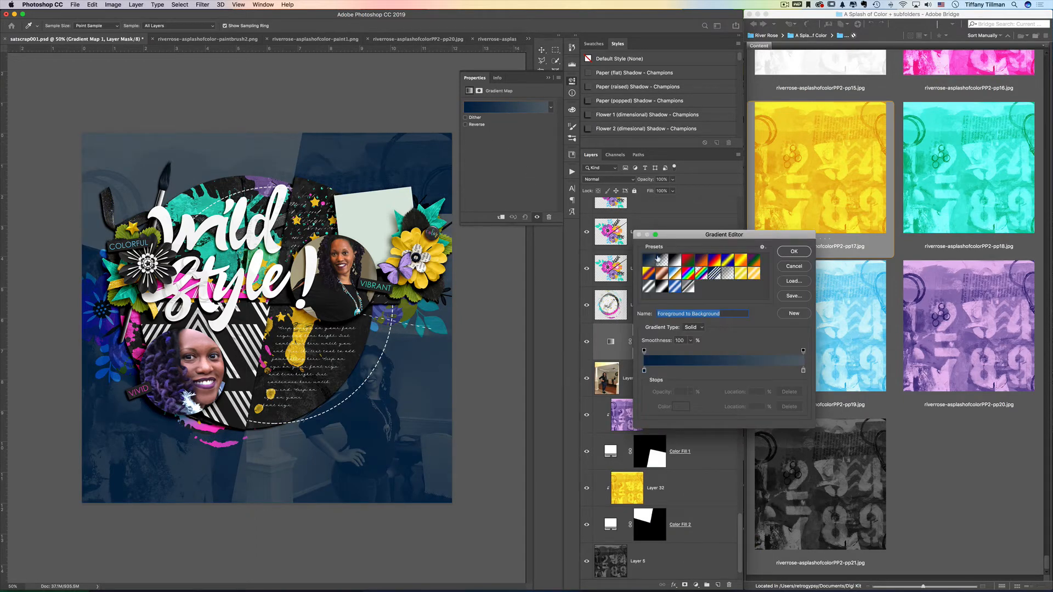
pyautogui.click(674, 260)
pyautogui.click(787, 253)
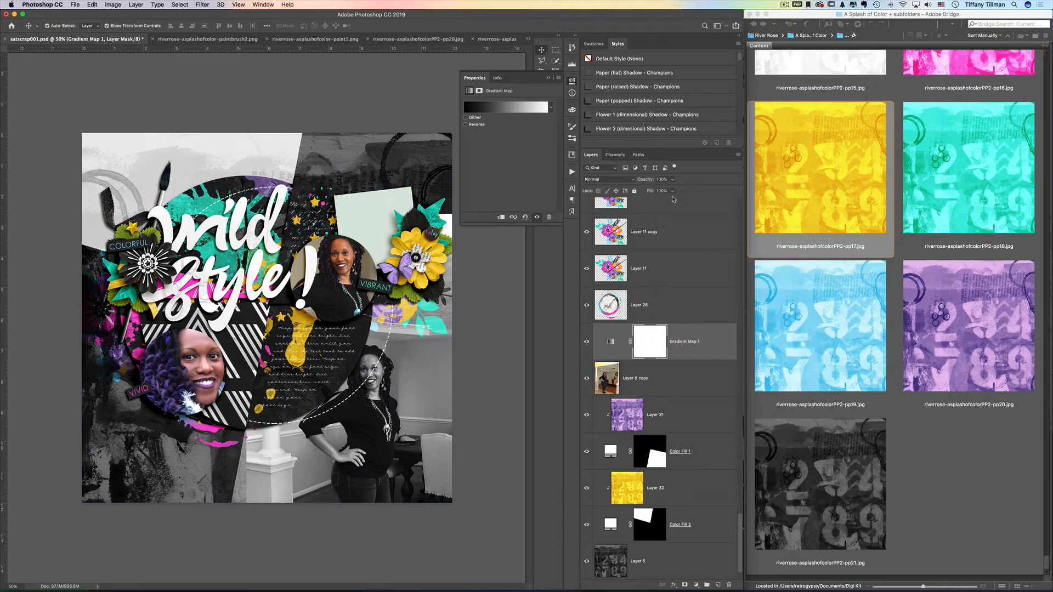
pyautogui.click(522, 109)
pyautogui.moveTo(803, 371); pyautogui.dragTo(750, 374)
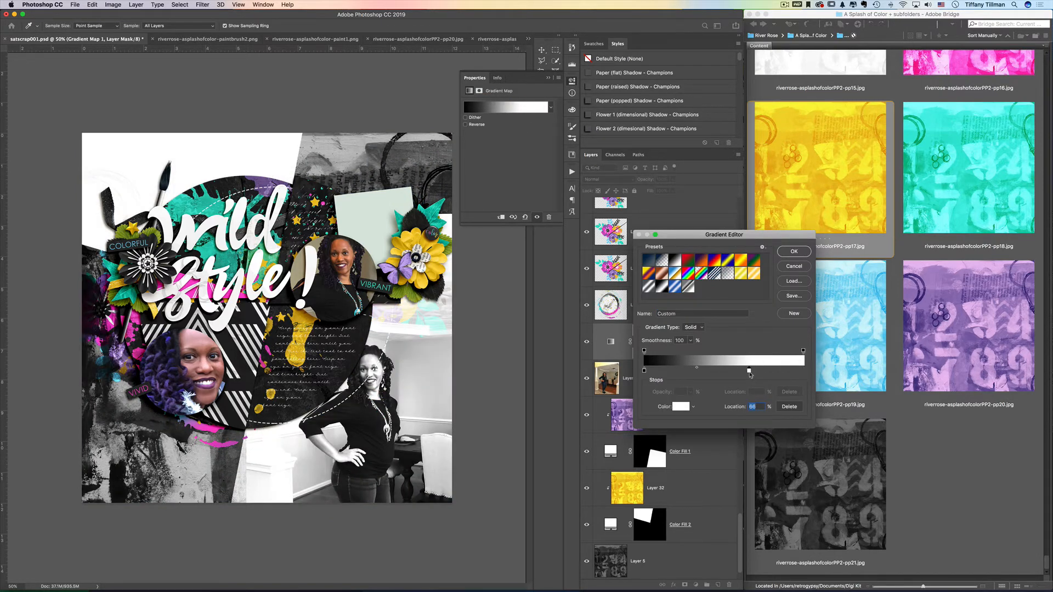
pyautogui.click(793, 252)
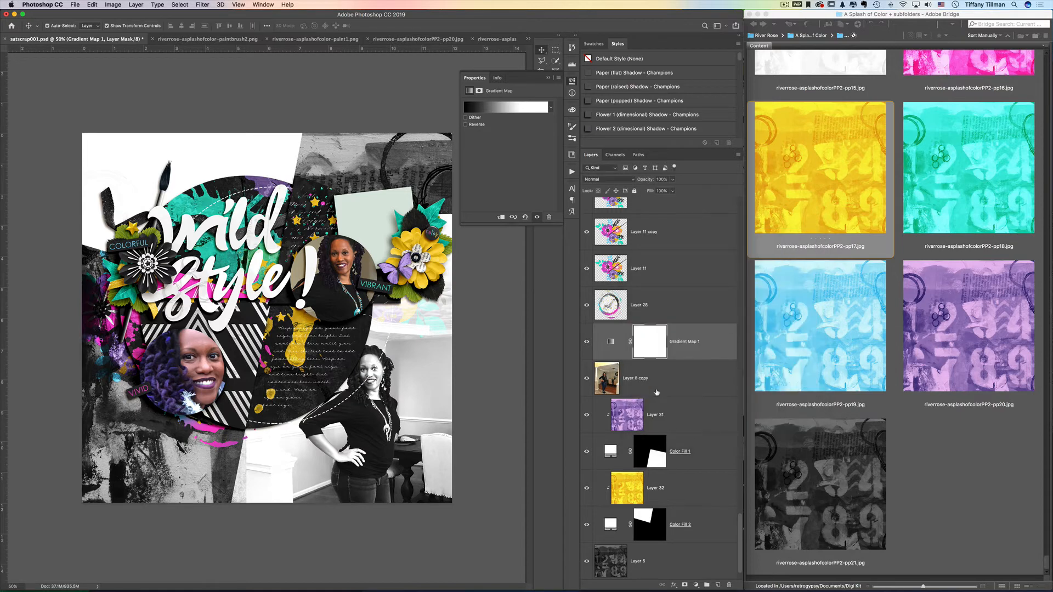
# - Merge the Gradient Map with the photo copy and clip the merged layer to the purple paper below
pyautogui.keyDown('shift'); pyautogui.click(688, 375); pyautogui.keyUp('shift')
pyautogui.press('super+e')
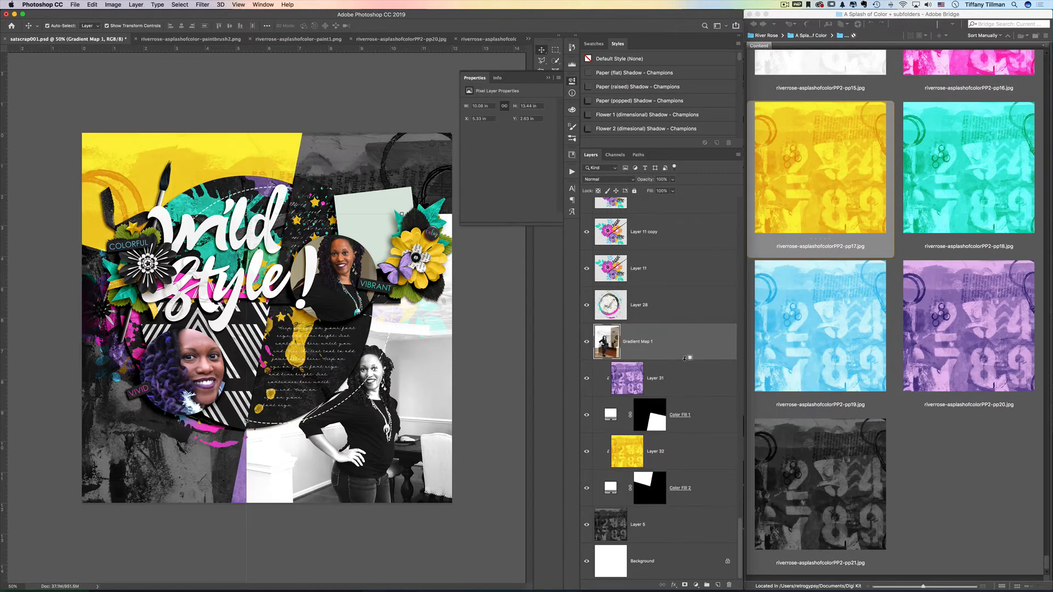
pyautogui.keyDown('alt'); pyautogui.click(685, 359); pyautogui.keyUp('alt')
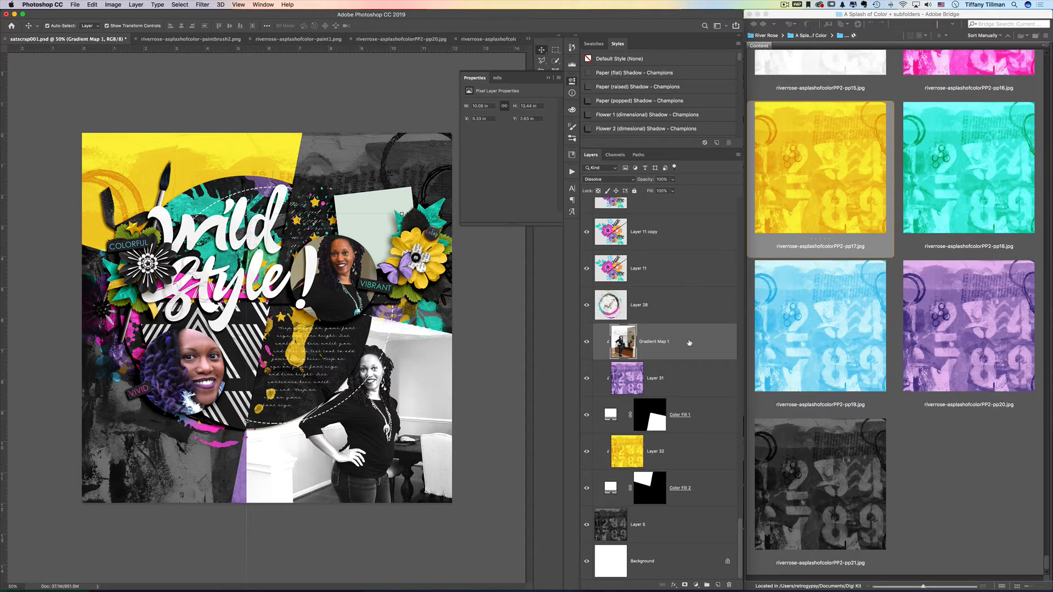
# - Cycle through blend modes for the clipped black-and-white photo, settle on Soft Light, and lower its opacity to 43%
pyautogui.hotkey('shift', '+')
pyautogui.hotkey('shift', '+')
pyautogui.hotkey('shift', '+')
pyautogui.hotkey('shift', '+')
pyautogui.hotkey('shift', '+')
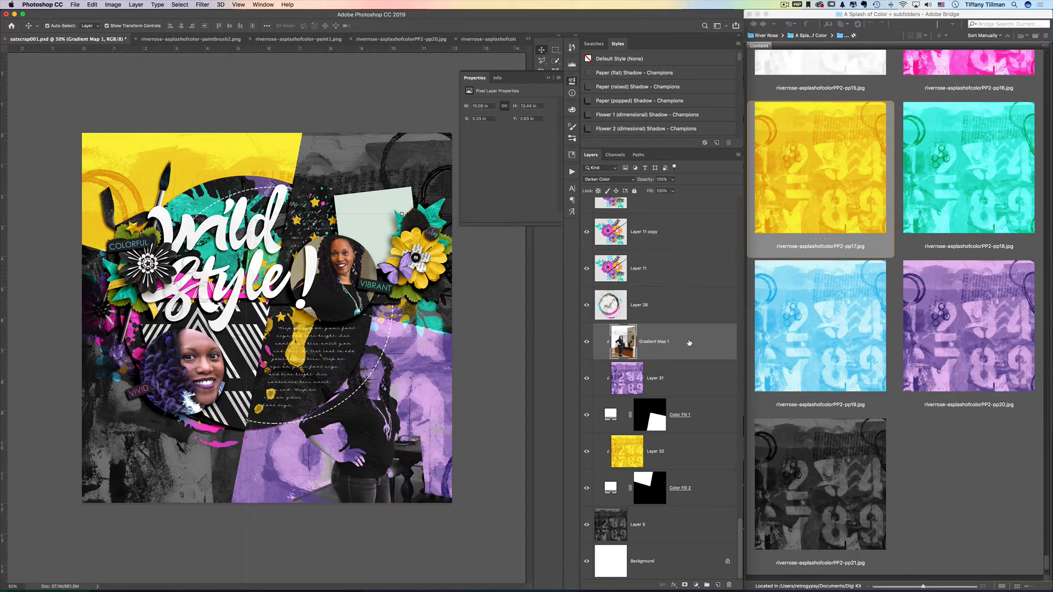
pyautogui.hotkey('shift', '+')
pyautogui.hotkey('shift', '+')
pyautogui.hotkey('shift', '+')
pyautogui.hotkey('shift', '+')
pyautogui.hotkey('shift', '+')
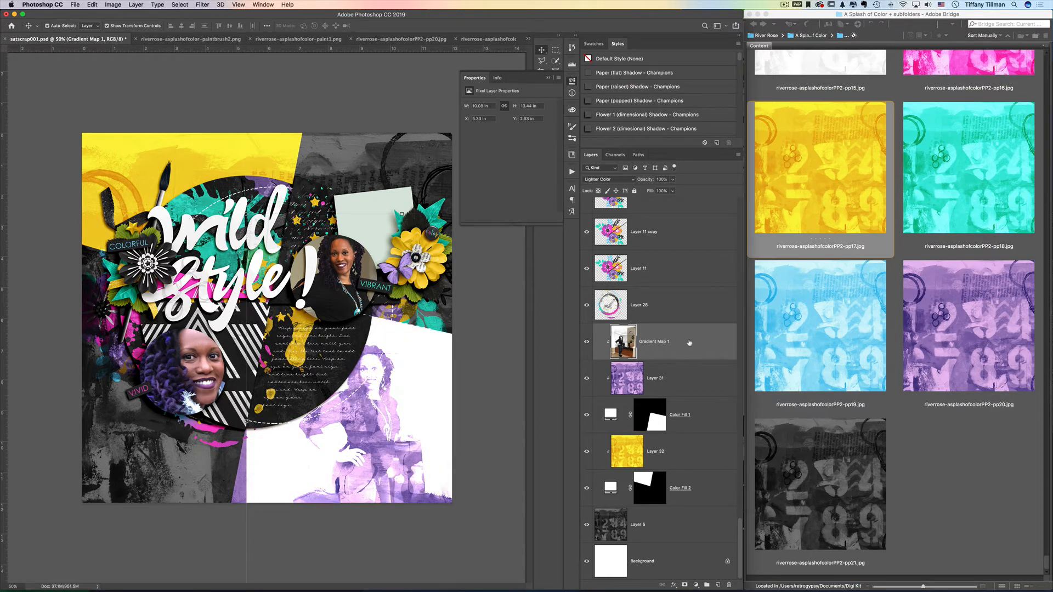
pyautogui.hotkey('shift', '+')
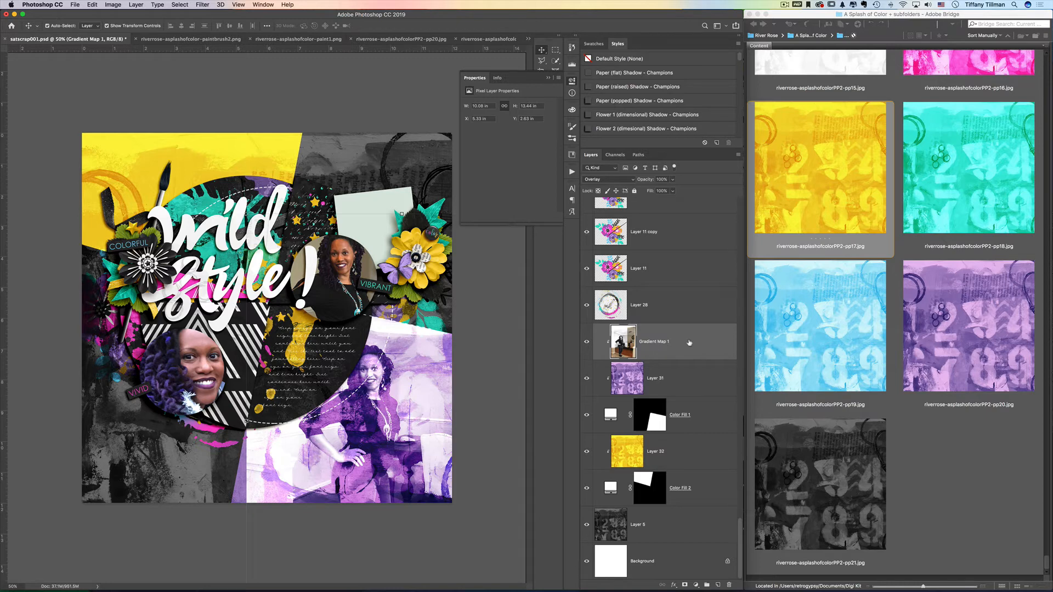
pyautogui.hotkey('shift', '+')
pyautogui.hotkey('shift', '+')
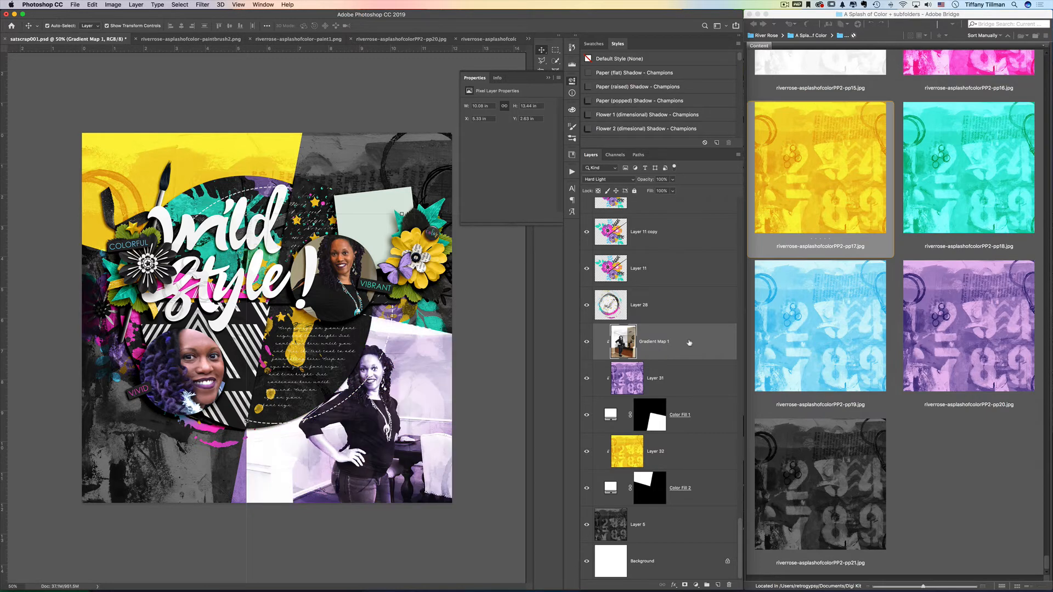
pyautogui.hotkey('shift', '-')
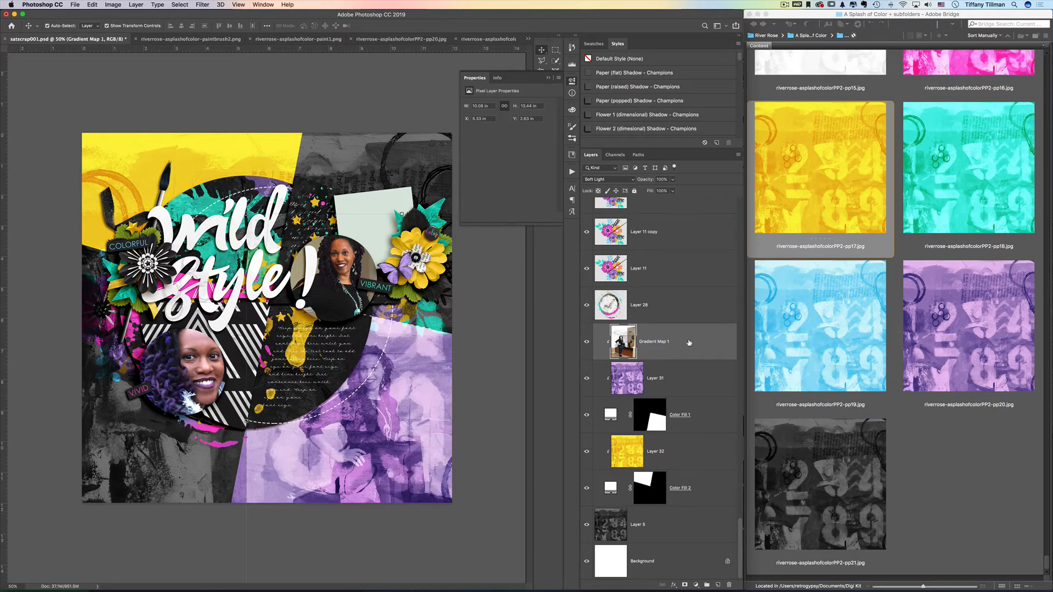
pyautogui.click(673, 179)
pyautogui.moveTo(674, 189); pyautogui.dragTo(646, 191)
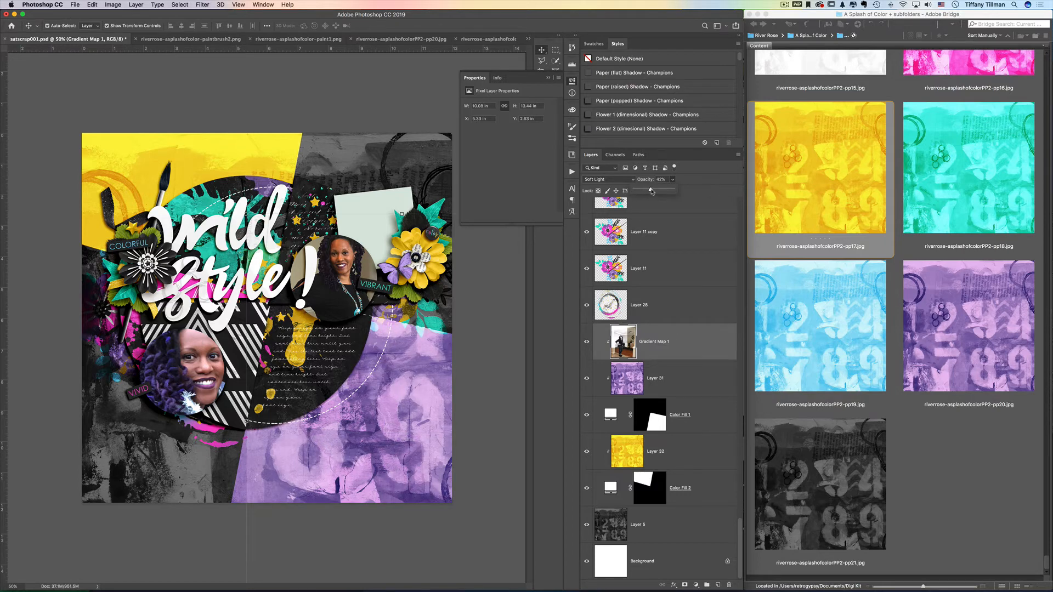
# - Enlarge the faded photo to about 15.21 × 20.27 in and reposition it within the purple wedge
pyautogui.moveTo(369, 411); pyautogui.dragTo(386, 445)
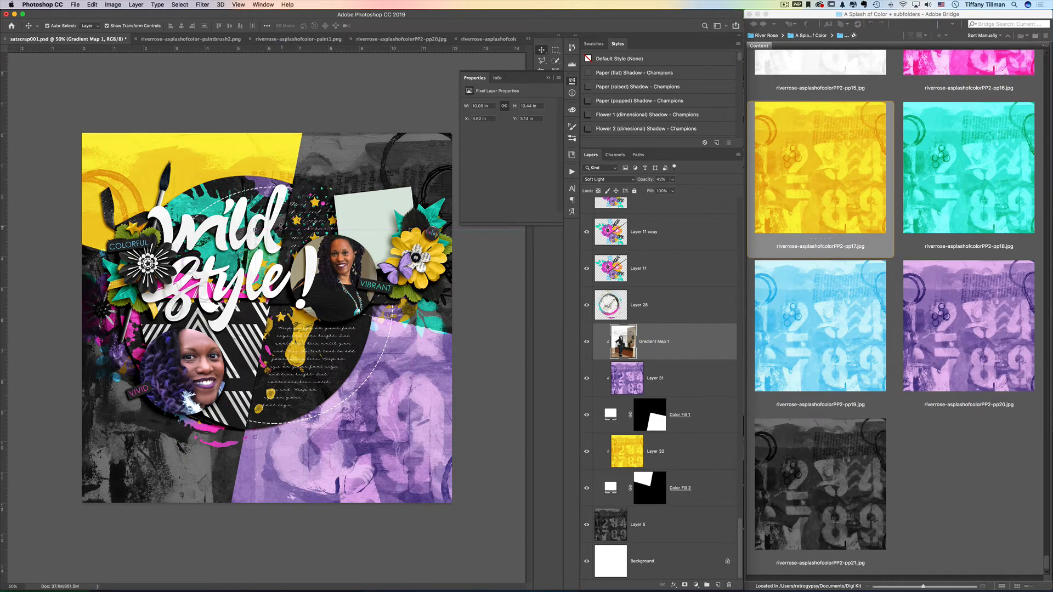
pyautogui.moveTo(255, 229); pyautogui.dragTo(165, 110)
pyautogui.moveTo(435, 388); pyautogui.dragTo(495, 470)
pyautogui.moveTo(239, 190); pyautogui.dragTo(168, 102)
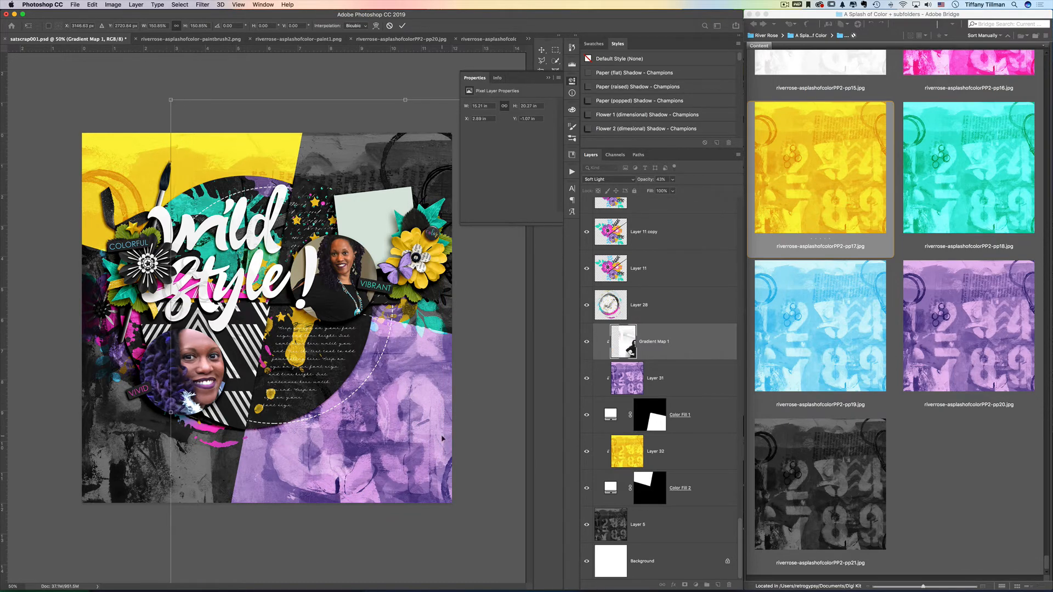
pyautogui.moveTo(411, 400); pyautogui.dragTo(442, 439)
pyautogui.press('Return')
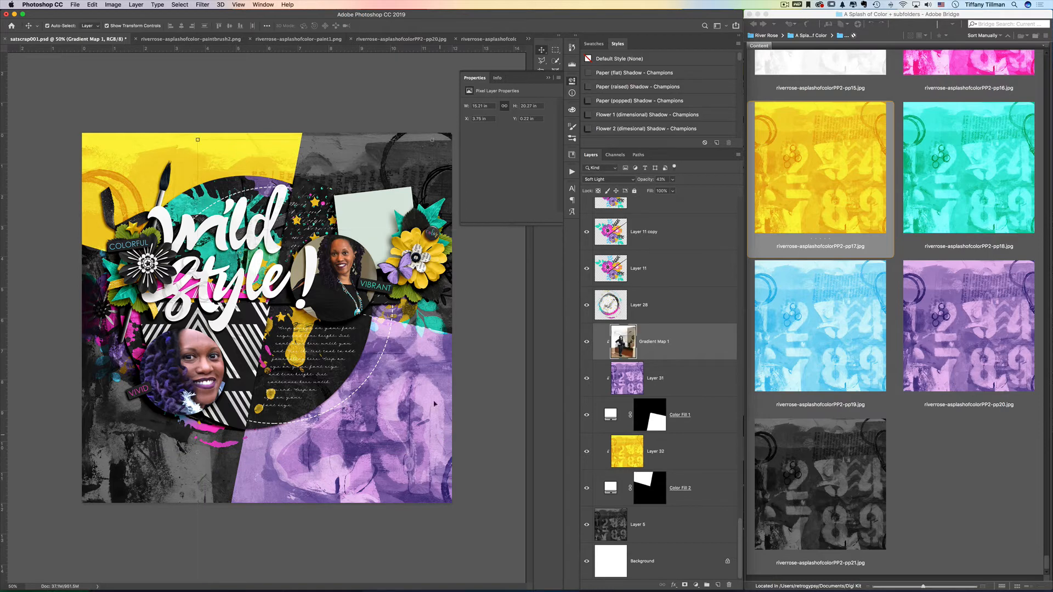
# - Flip the faded photo horizontally and reposition it within the purple wedge
pyautogui.click(92, 5)
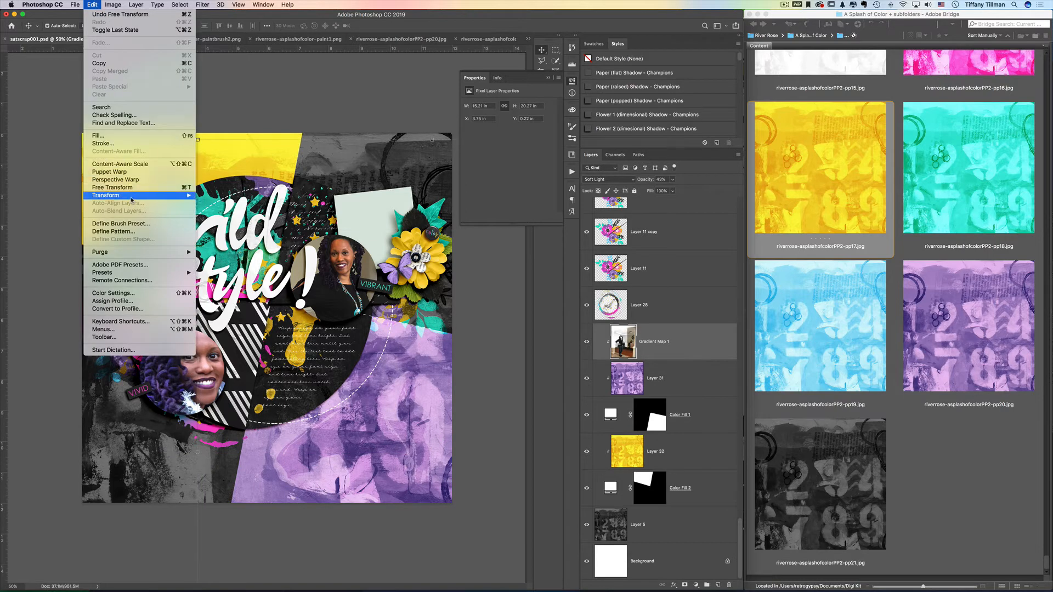
pyautogui.moveTo(164, 196)
pyautogui.click(236, 288)
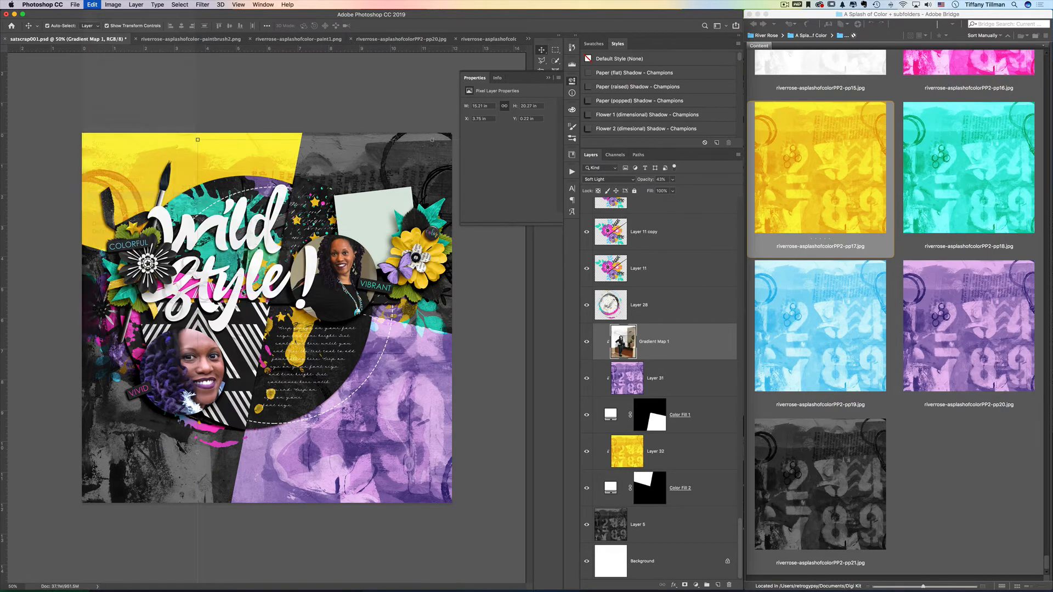
pyautogui.moveTo(340, 430)
pyautogui.mouseDown()
pyautogui.moveTo(327, 452)
pyautogui.moveTo(340, 432)
pyautogui.mouseUp()
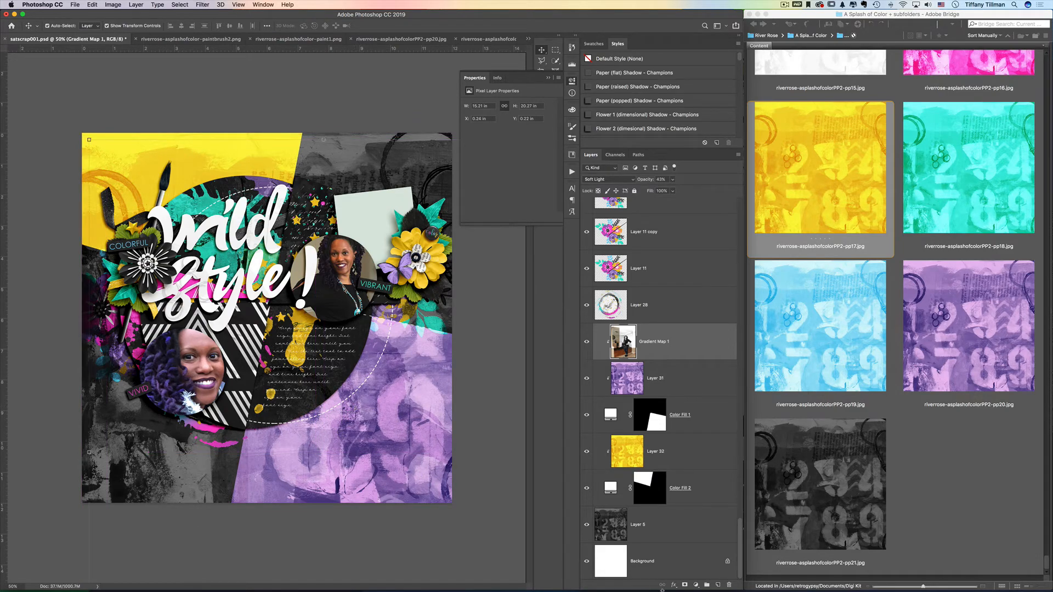
# - Add a layer mask to the faded photo and brush black over part of it to blend it into the purple paper
pyautogui.click(686, 585)
pyautogui.press('b')
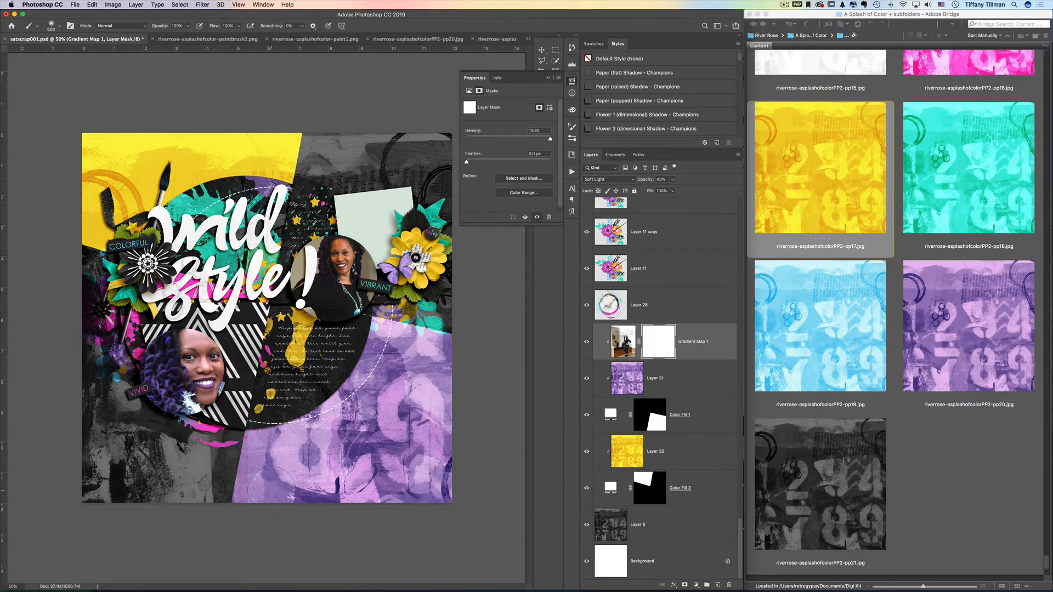
pyautogui.click(548, 78)
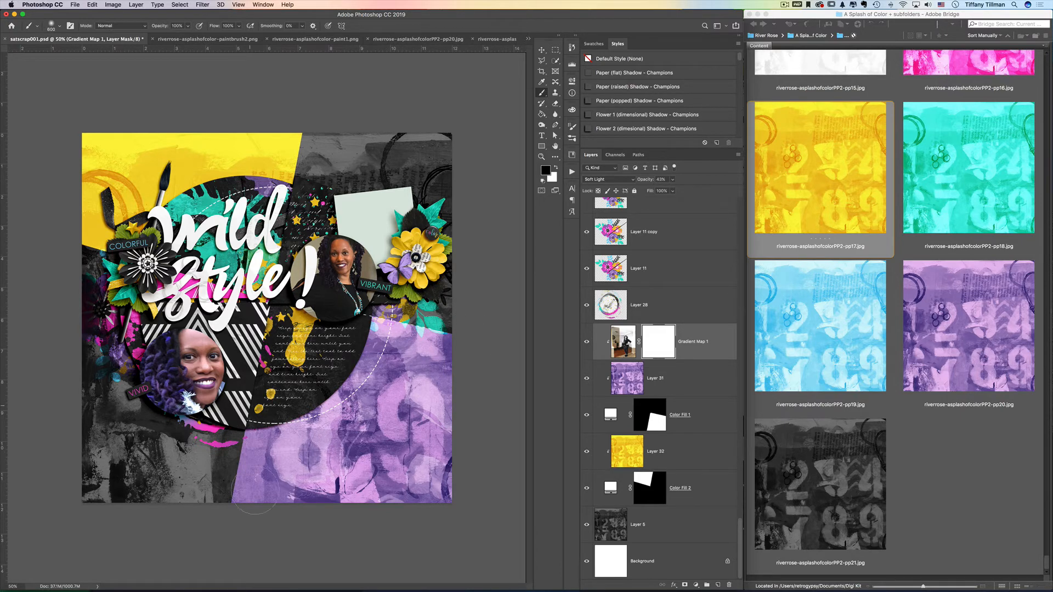
pyautogui.moveTo(291, 431); pyautogui.dragTo(281, 518)
pyautogui.press('v')
pyautogui.click(277, 98)
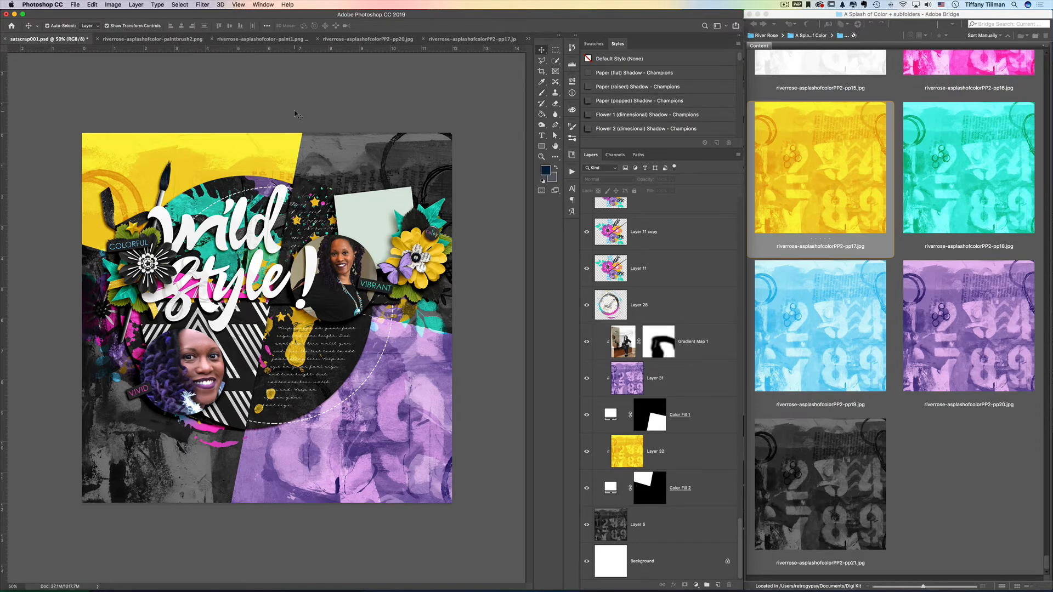
# - Duplicate the Layer 2 copy photo of the couple, place it above Layer 32, and clip it to the yellow paper
pyautogui.click(204, 373)
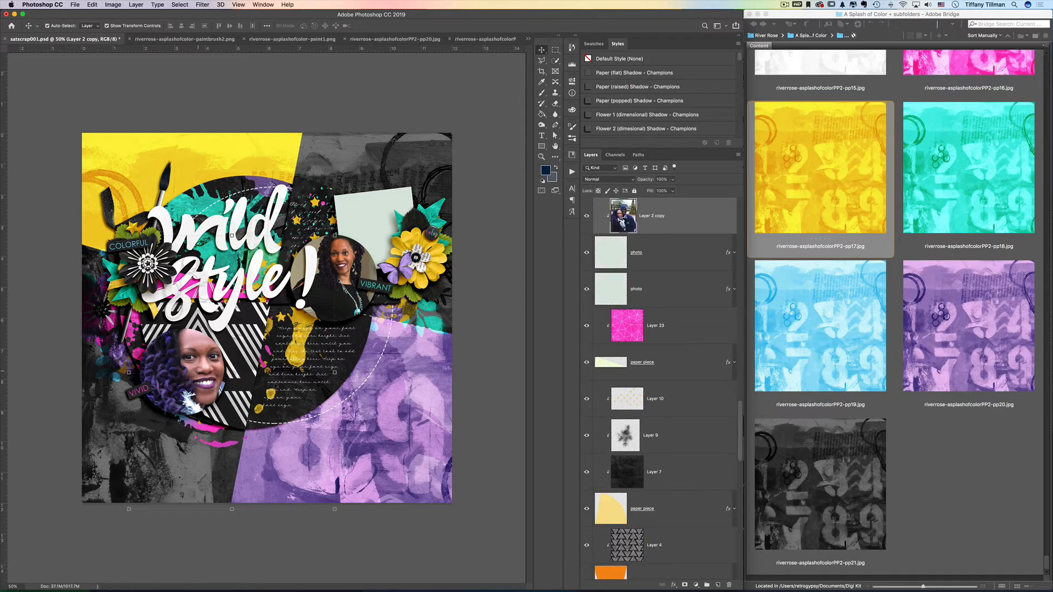
pyautogui.press('super+j')
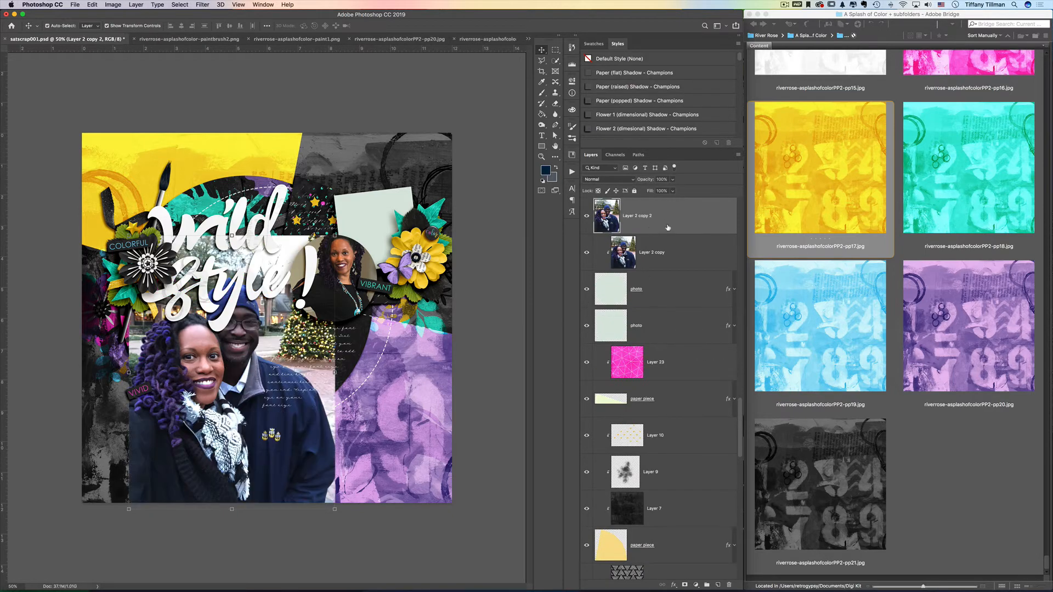
pyautogui.moveTo(669, 220); pyautogui.dragTo(668, 428)
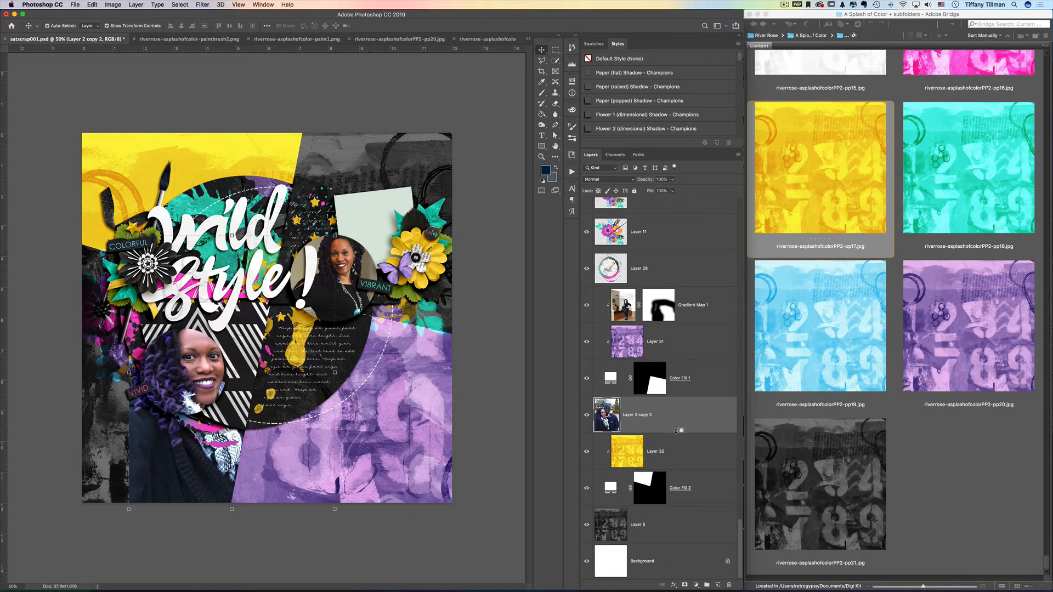
pyautogui.keyDown('alt'); pyautogui.click(679, 433); pyautogui.keyUp('alt')
pyautogui.click(697, 586)
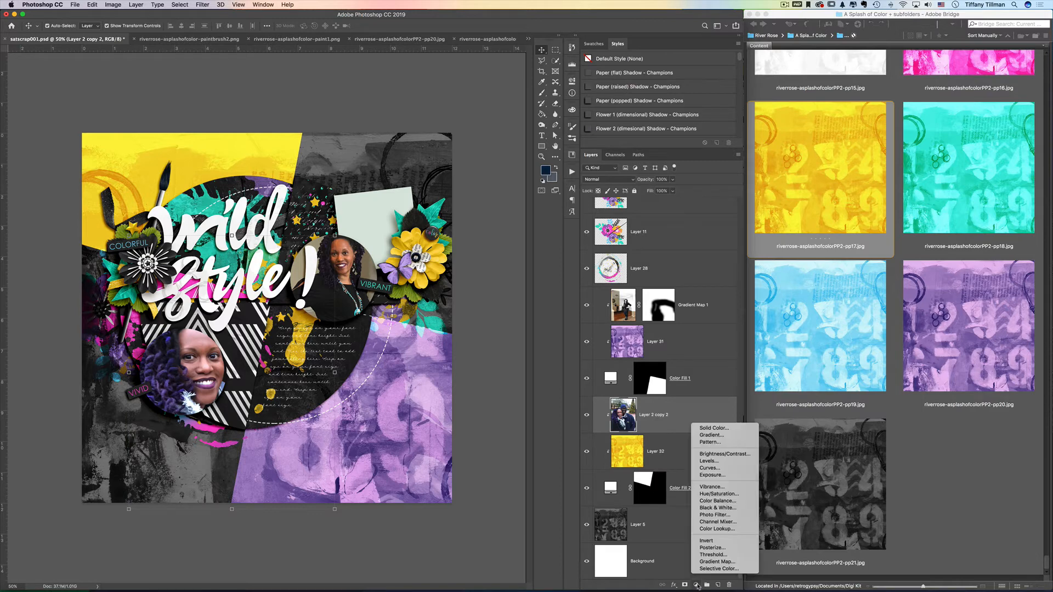
pyautogui.click(723, 562)
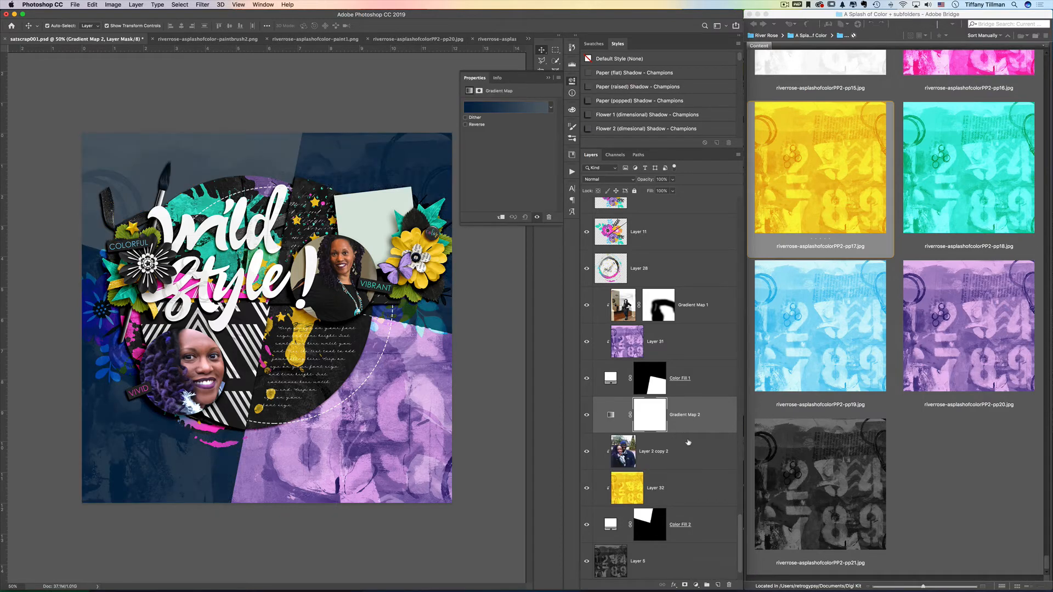
pyautogui.press('super+z')
# - Move the clipped couple photo (Layer 2 copy 2) into the yellow wedge and enlarge it to about 7.7 × 10.23 in
pyautogui.press('super+t')
pyautogui.moveTo(237, 332); pyautogui.dragTo(189, 155)
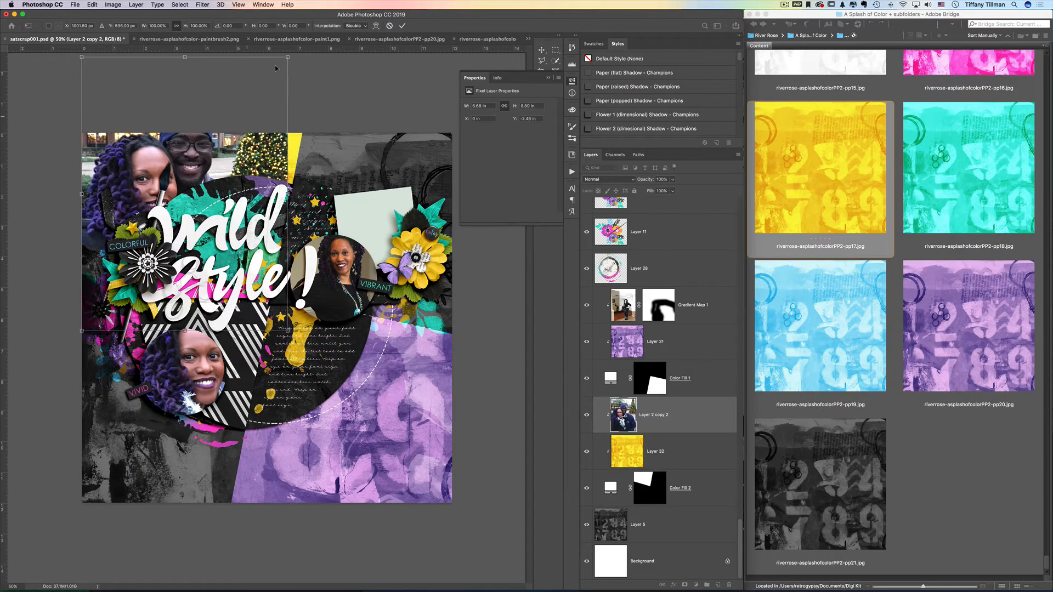
pyautogui.moveTo(285, 57); pyautogui.dragTo(331, 26)
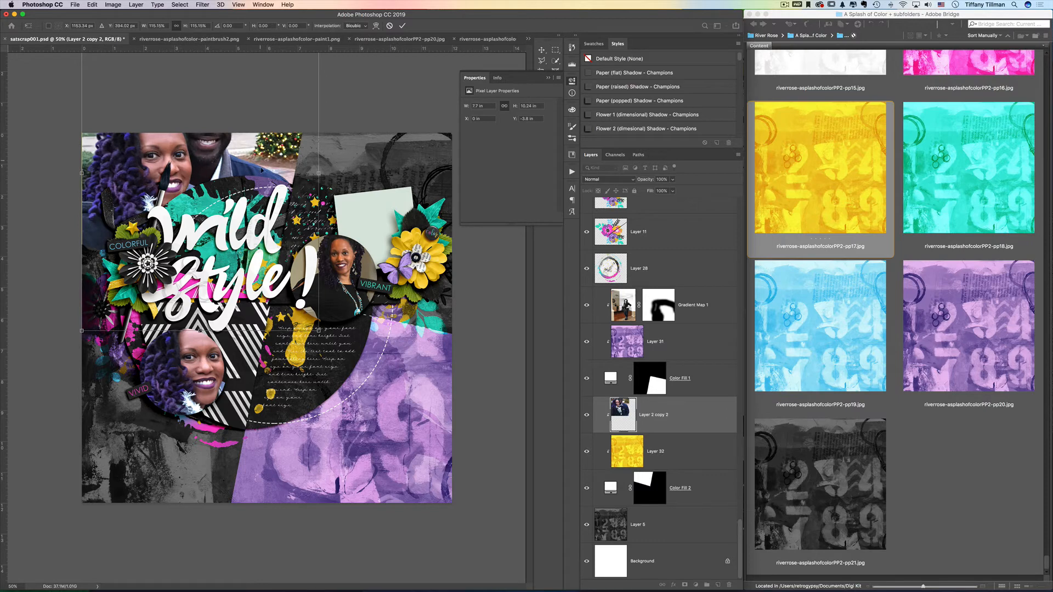
pyautogui.moveTo(261, 154); pyautogui.dragTo(261, 176)
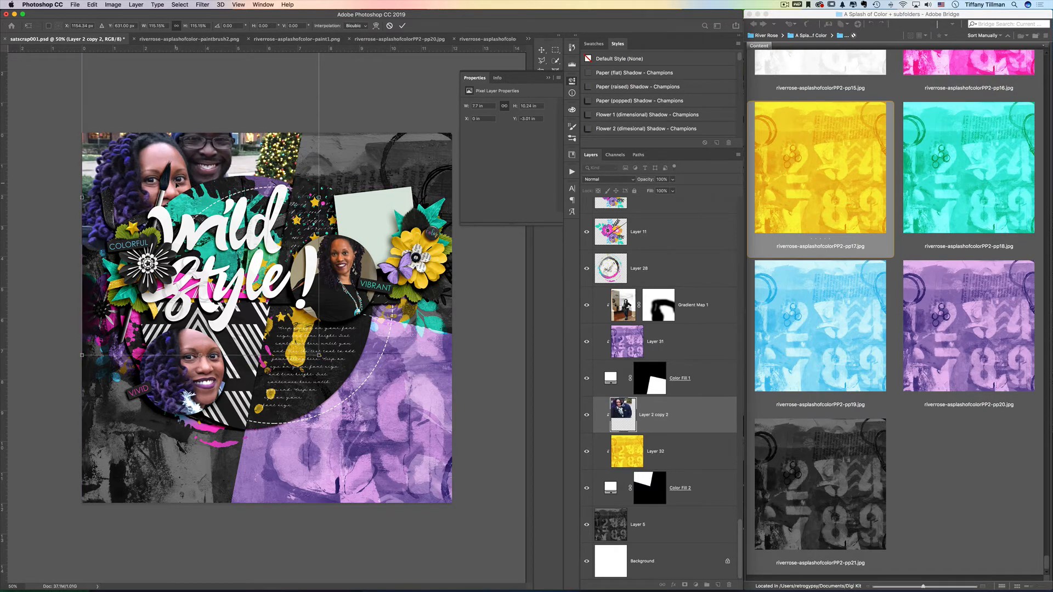
pyautogui.press('Return')
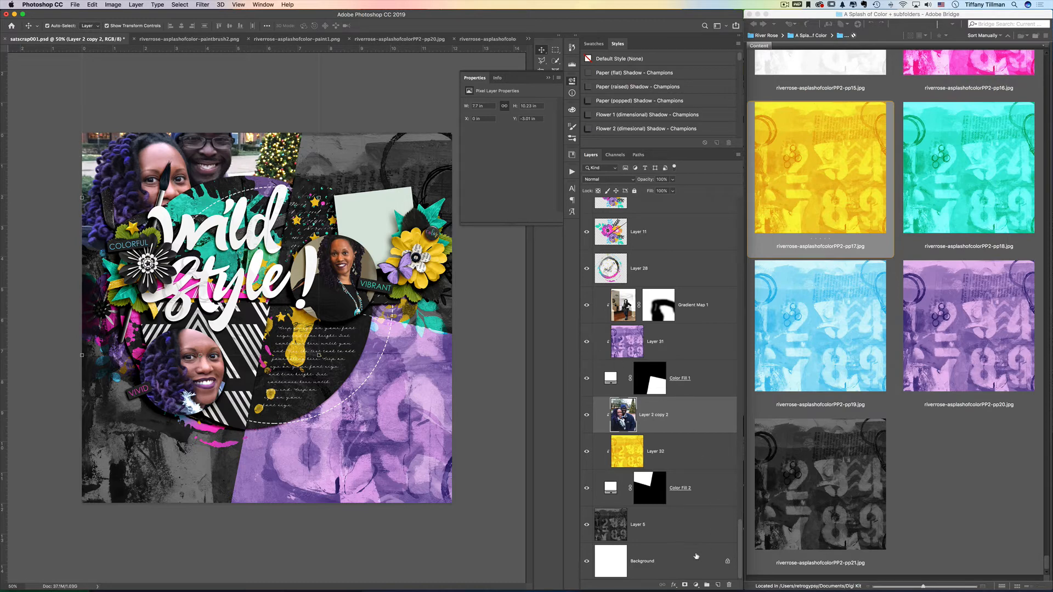
# - Add a Gradient Map adjustment clipped to the couple photo, using the Black, White preset
pyautogui.click(696, 585)
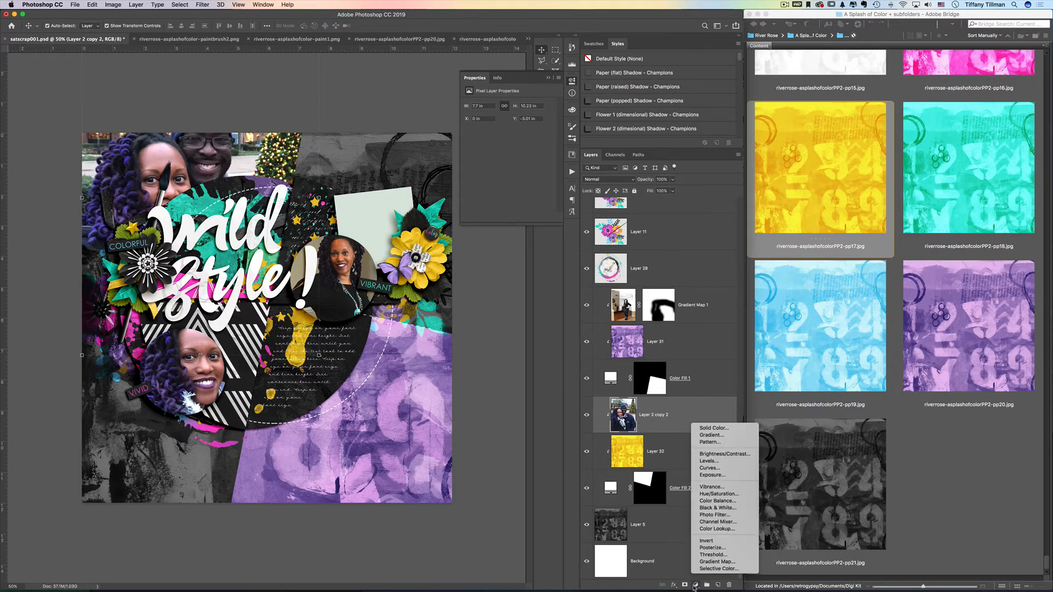
pyautogui.click(711, 562)
pyautogui.keyDown('alt'); pyautogui.click(683, 432); pyautogui.keyUp('alt')
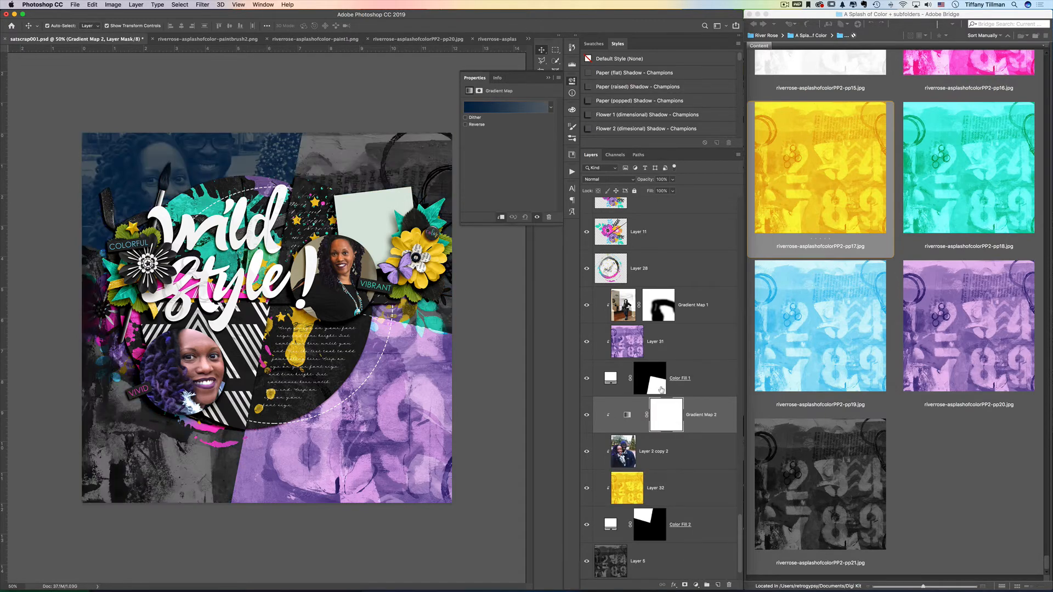
pyautogui.click(507, 111)
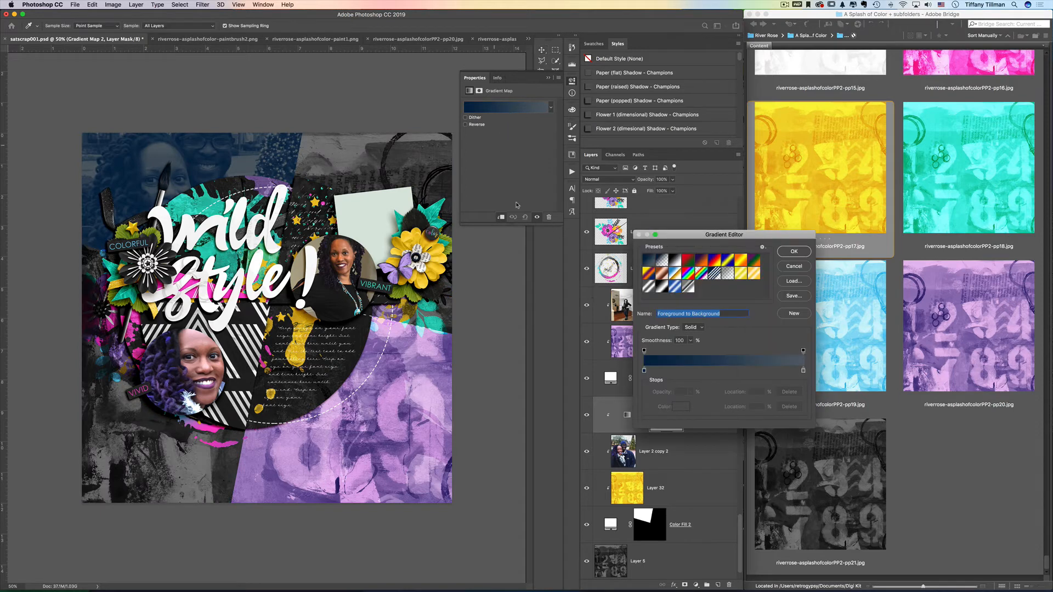
pyautogui.click(675, 260)
pyautogui.click(793, 252)
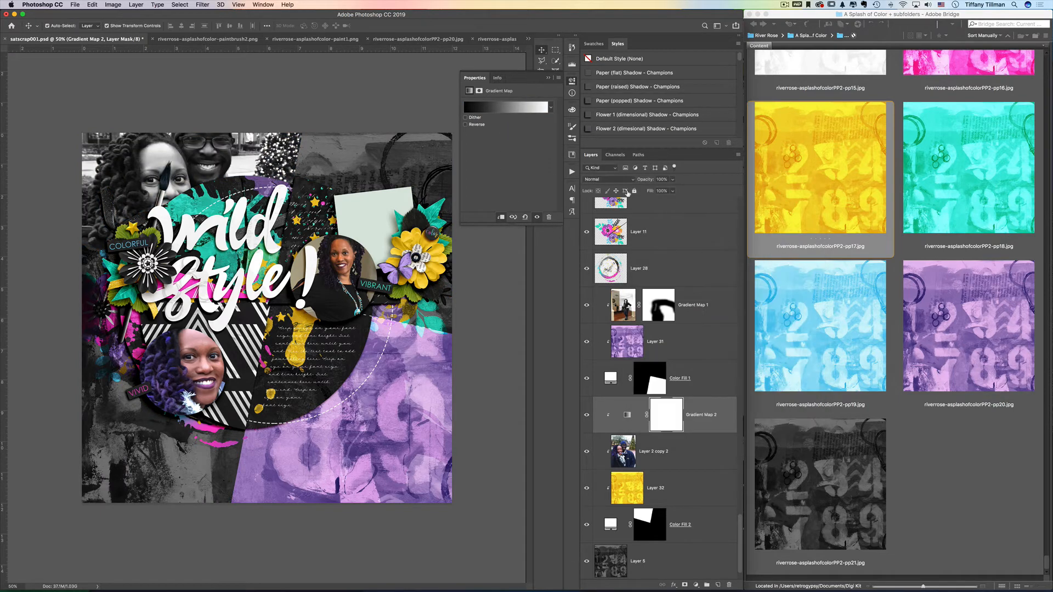
# - Raise the photo's contrast by moving the gradient map's white stop to a location of about 56%
pyautogui.click(530, 110)
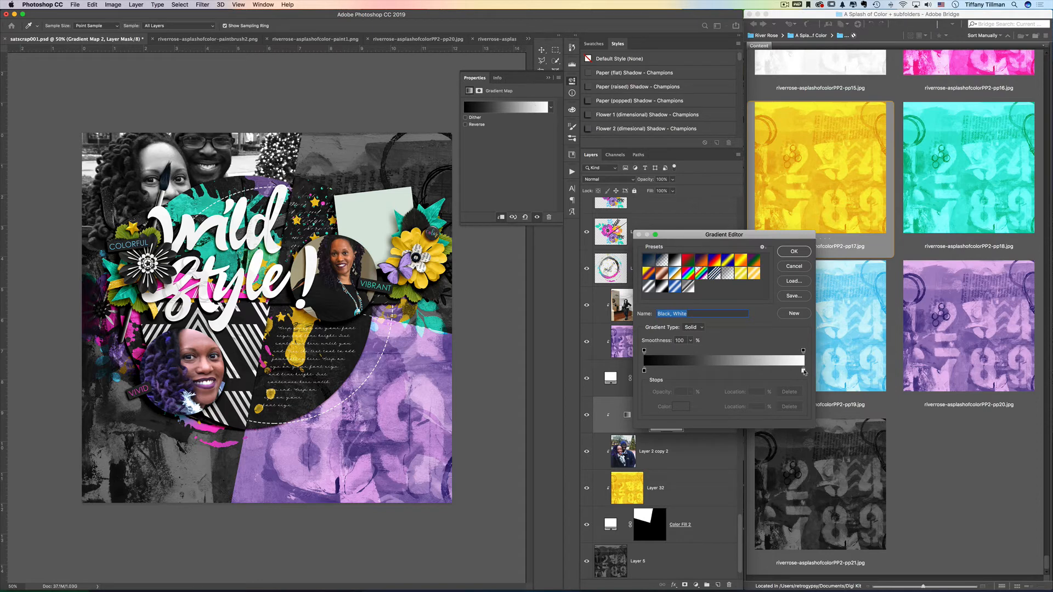
pyautogui.moveTo(803, 372); pyautogui.dragTo(733, 372)
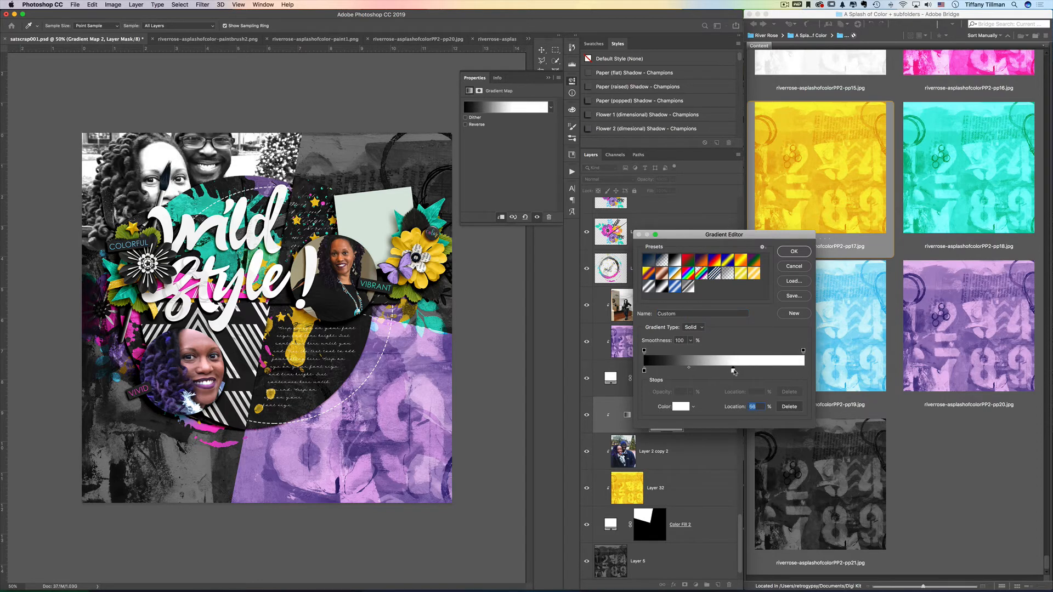
pyautogui.click(794, 252)
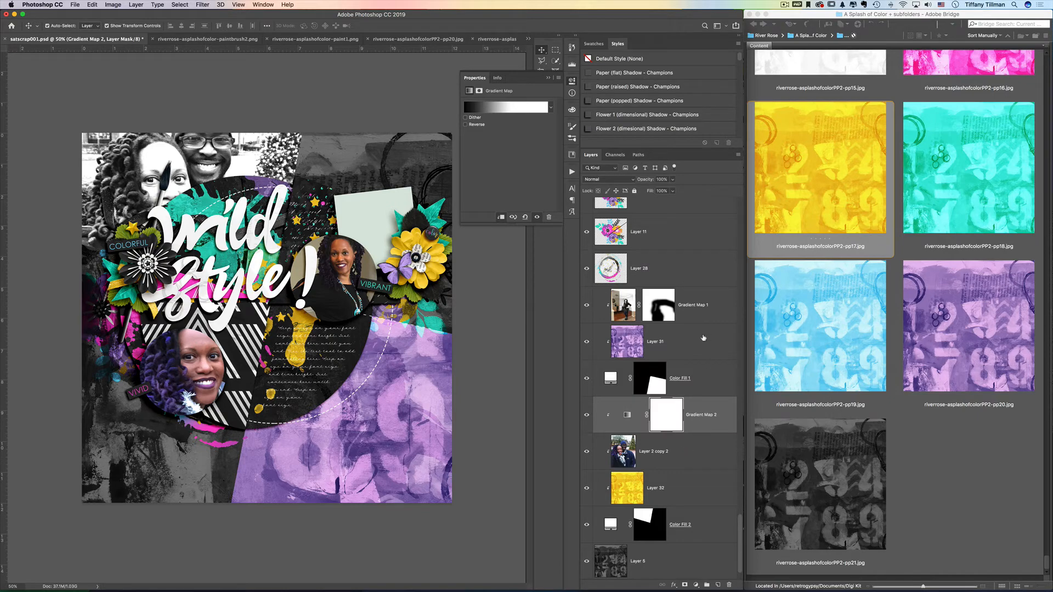
# - Copy the layer style of the faded Gradient Map 1 photo in the purple wedge
pyautogui.rightClick(708, 314)
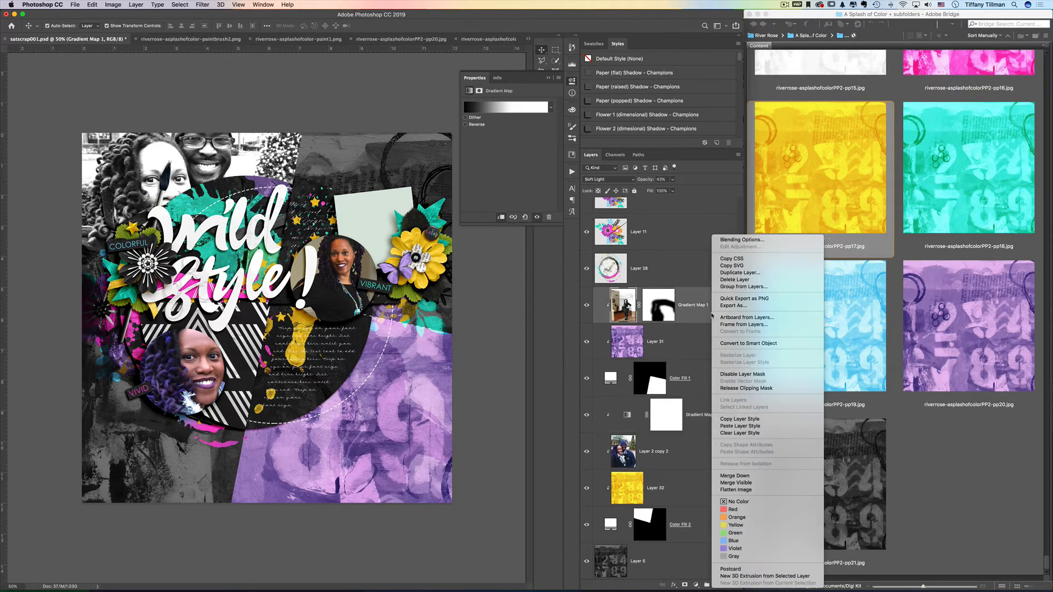
pyautogui.click(754, 427)
pyautogui.click(702, 384)
pyautogui.rightClick(705, 407)
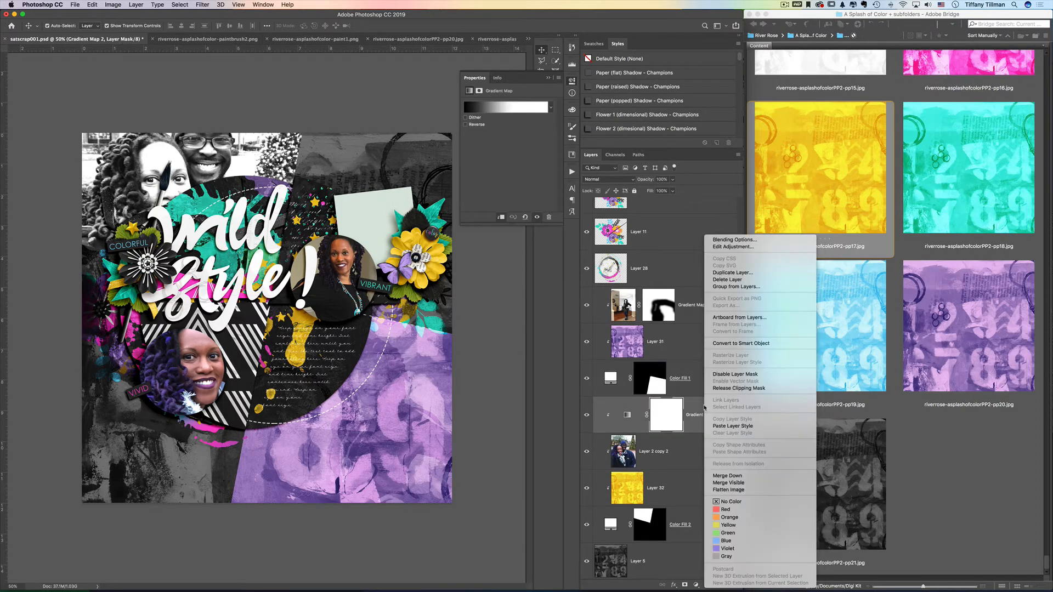
pyautogui.click(697, 403)
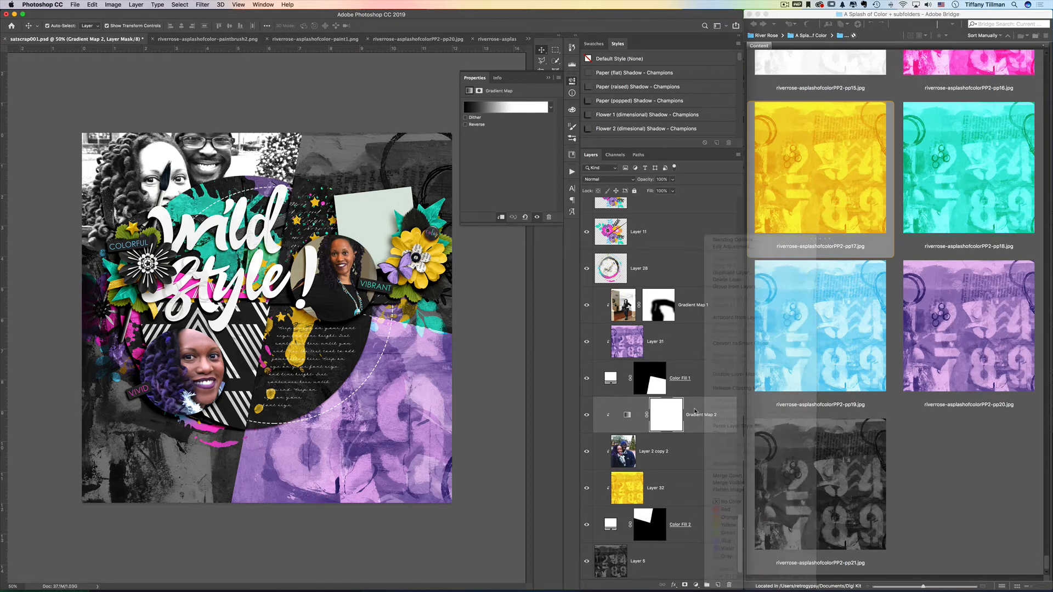
# - Merge Gradient Map 2 with Layer 2 copy 2 and set the merged photo's blend mode to Overlay
pyautogui.keyDown('shift'); pyautogui.click(697, 442); pyautogui.keyUp('shift')
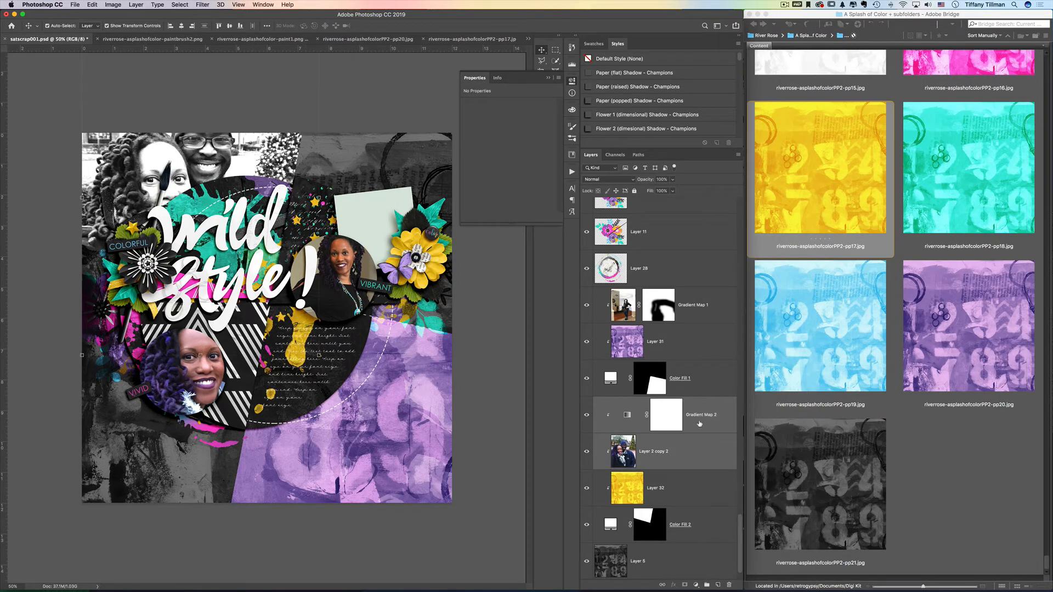
pyautogui.press('super+e')
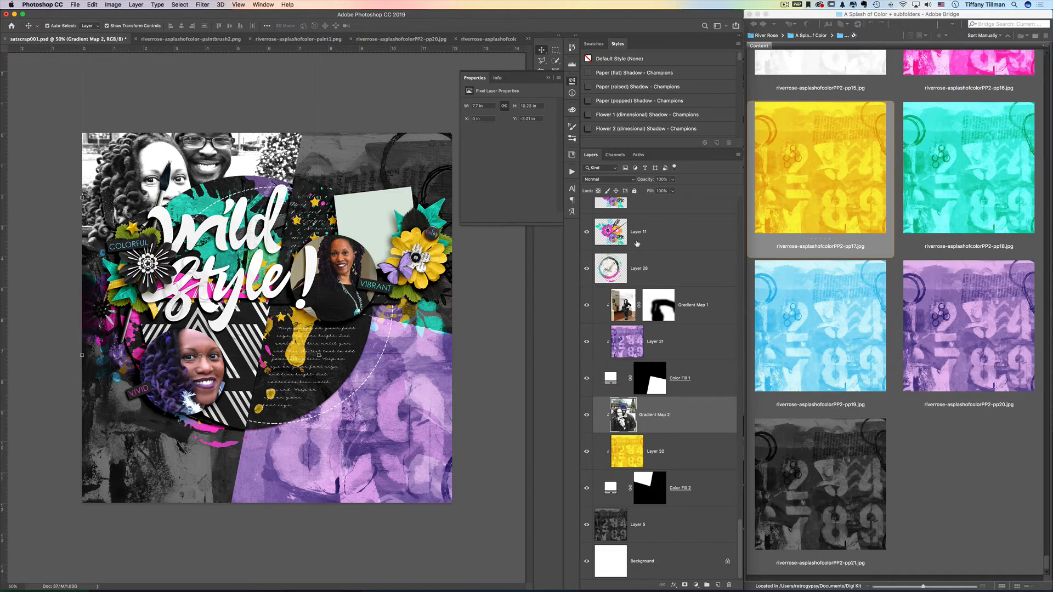
pyautogui.click(624, 180)
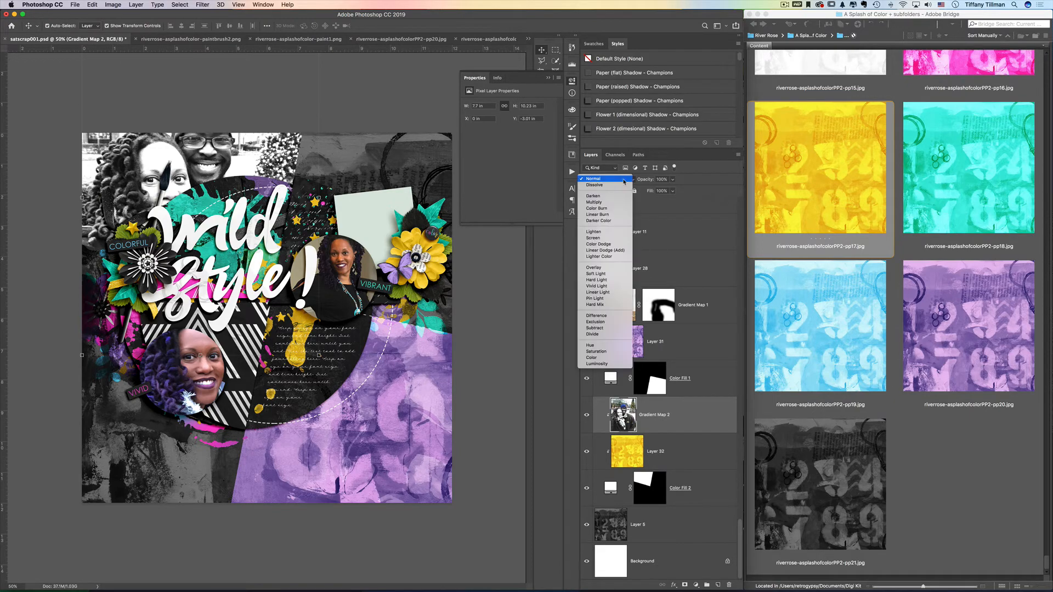
pyautogui.click(621, 268)
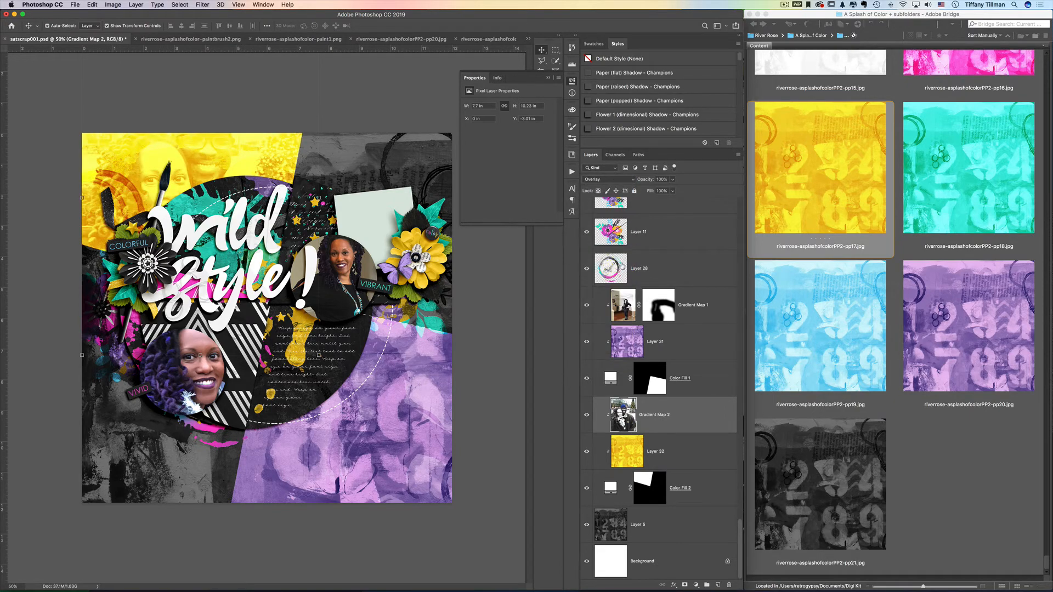
# - Try the copied layer style with Overlay blending on the merged photo, and undo both changes
pyautogui.rightClick(699, 400)
pyautogui.click(694, 428)
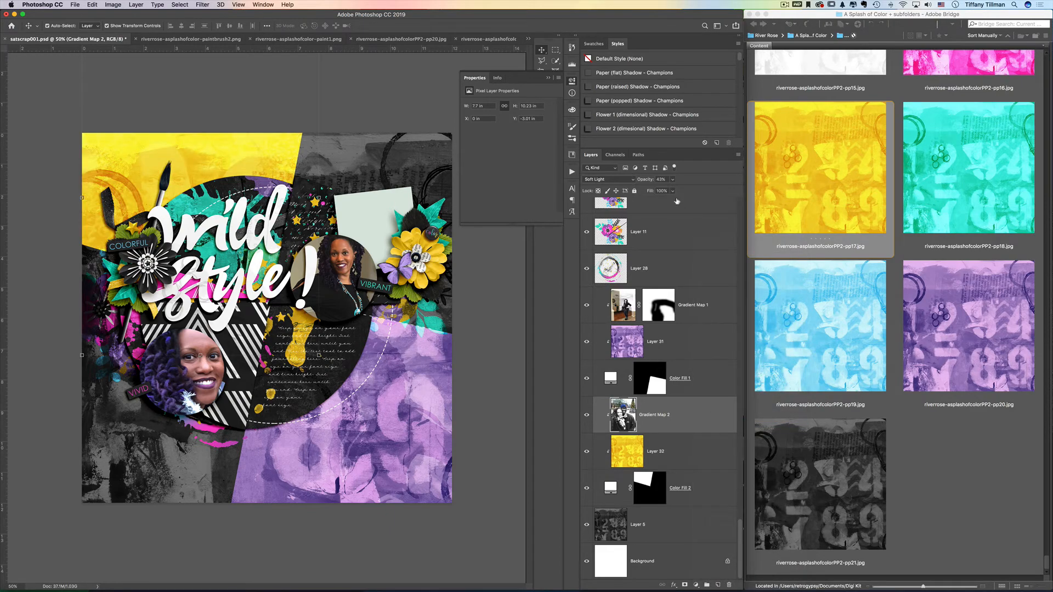
pyautogui.click(635, 181)
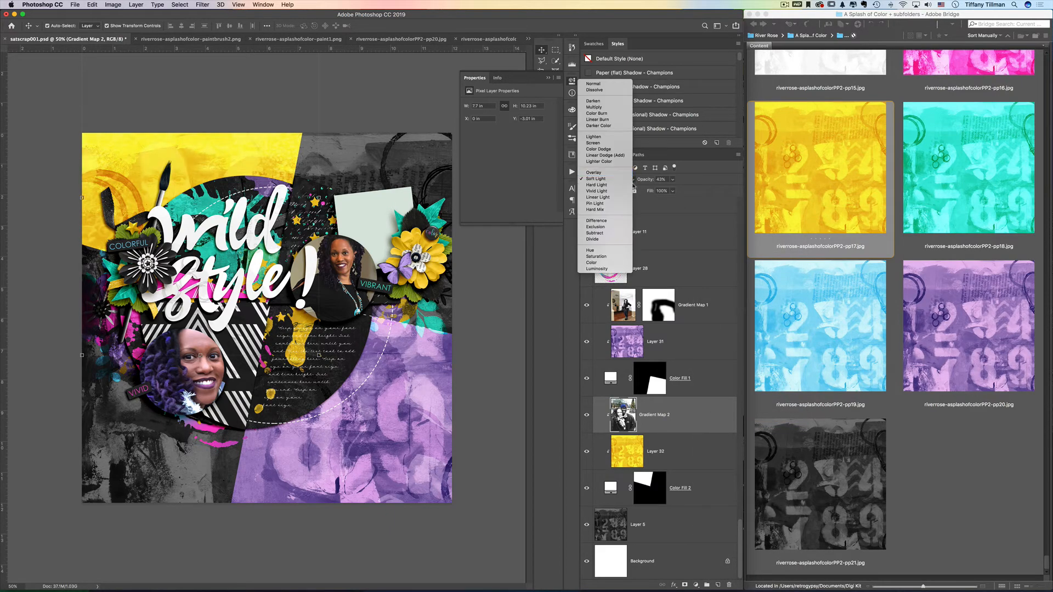
pyautogui.click(631, 173)
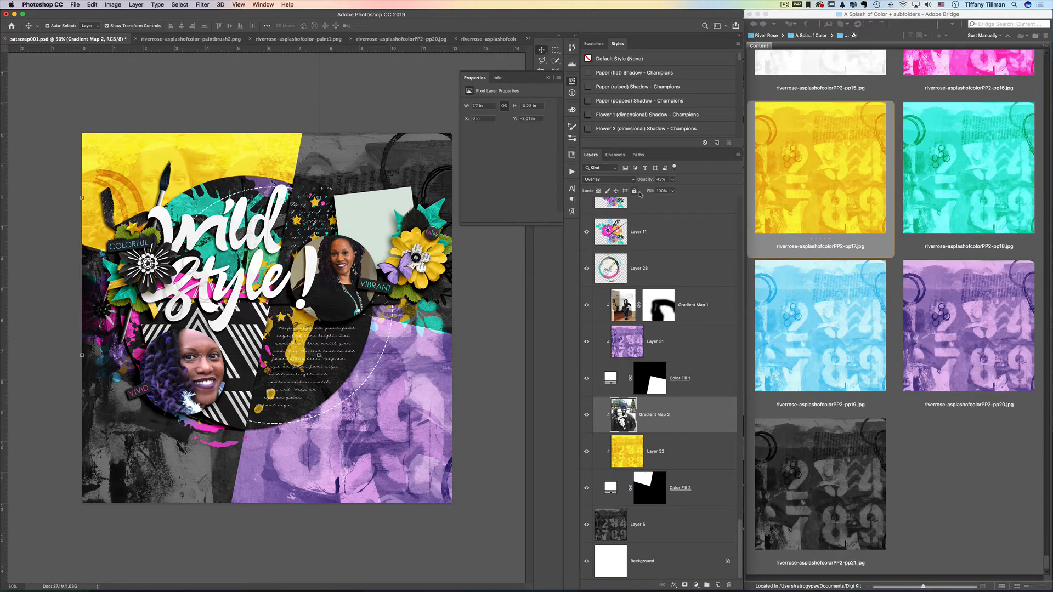
pyautogui.click(674, 180)
pyautogui.press('super+z')
pyautogui.press('super+z')
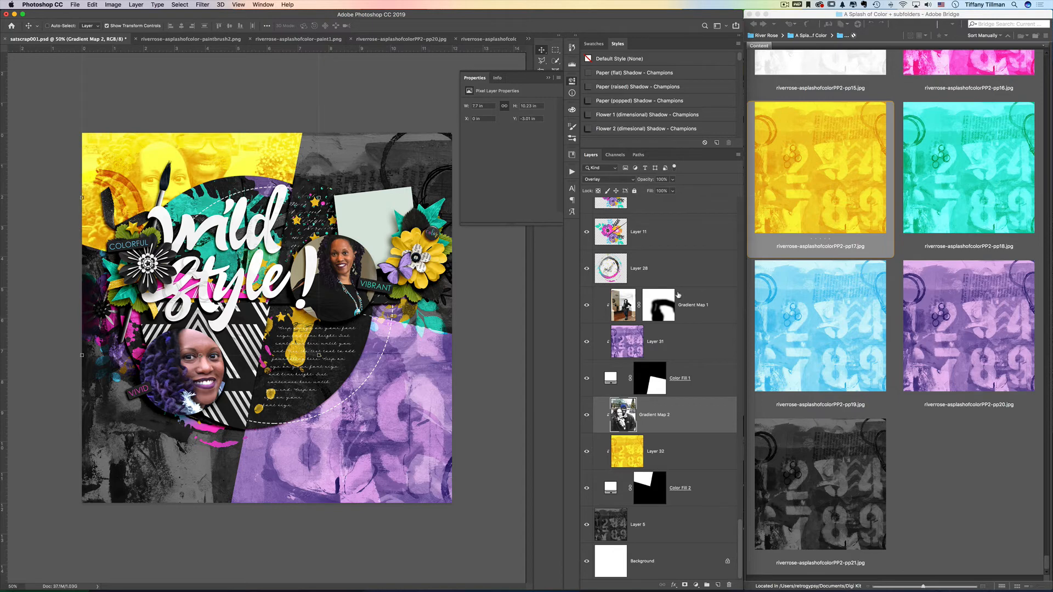
# - Reduce the merged couple photo's opacity to about 66% and collapse the layer properties
pyautogui.click(672, 180)
pyautogui.moveTo(674, 190)
pyautogui.mouseDown()
pyautogui.moveTo(636, 190)
pyautogui.moveTo(665, 192)
pyautogui.mouseUp()
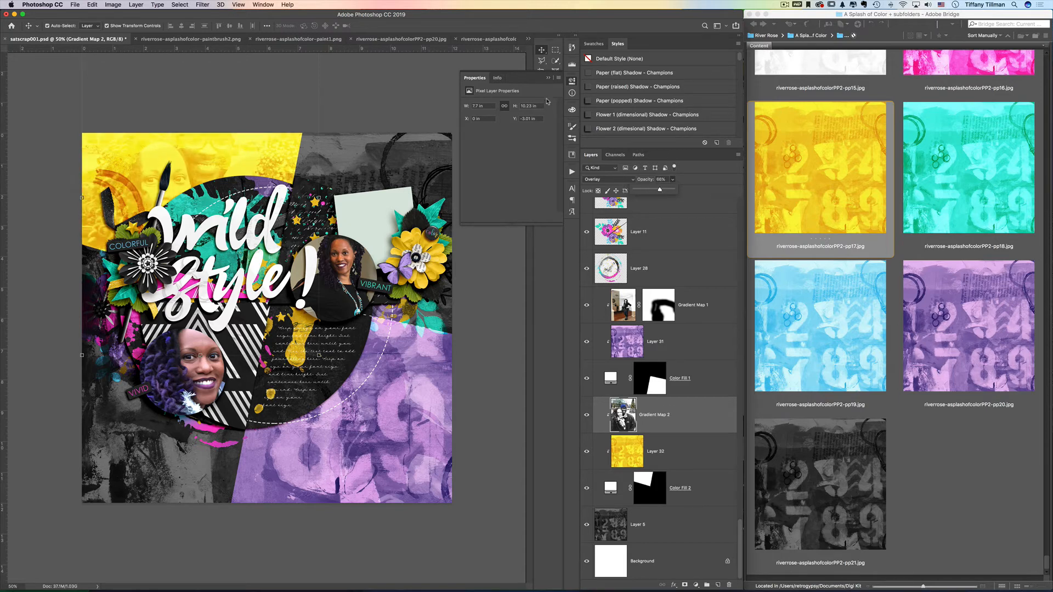
pyautogui.click(547, 78)
pyautogui.click(494, 96)
# - Rotate the paintbrush on Layer 27 clockwise to a diagonal angle behind the title
pyautogui.click(171, 186)
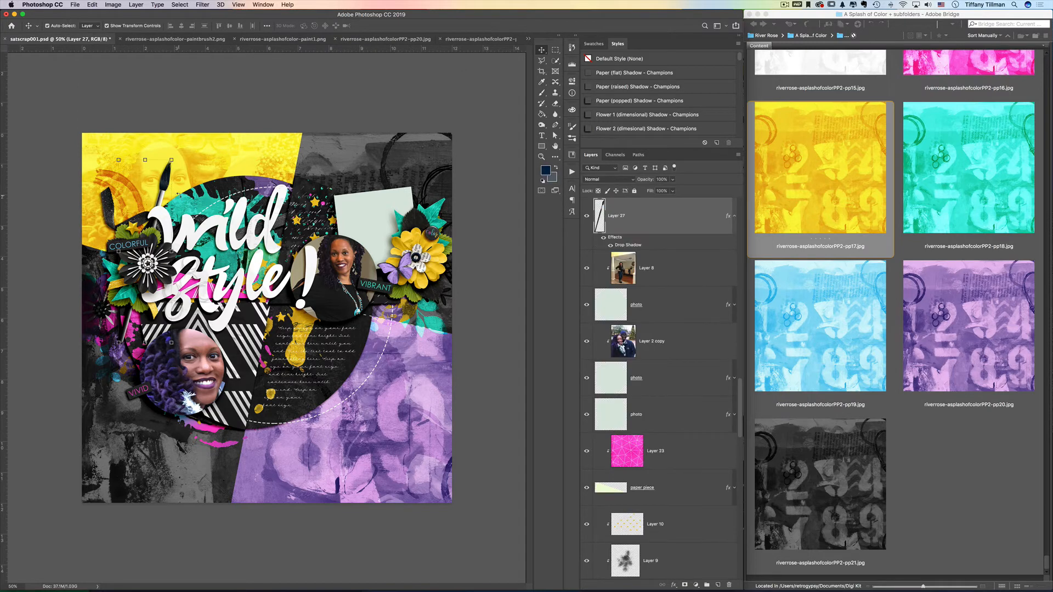
pyautogui.press('super+t')
pyautogui.moveTo(175, 164)
pyautogui.mouseDown()
pyautogui.moveTo(154, 170)
pyautogui.moveTo(203, 198)
pyautogui.moveTo(216, 219)
pyautogui.moveTo(212, 244)
pyautogui.moveTo(207, 211)
pyautogui.moveTo(215, 219)
pyautogui.mouseUp()
pyautogui.press('Return')
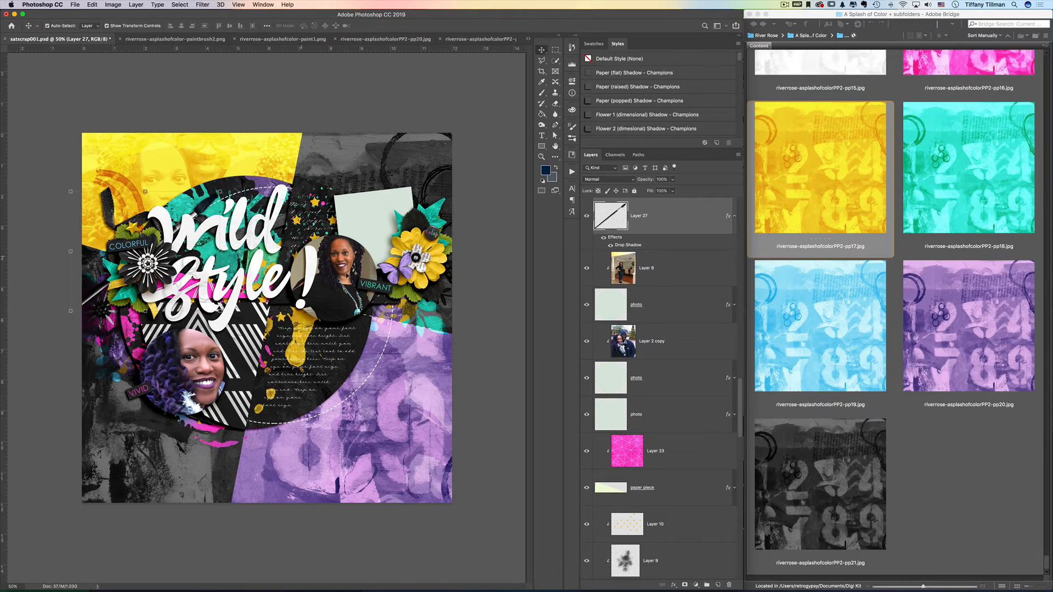
# - Duplicate the paintbrush layer and place the copy above Layer 19, over the "Wild" title
pyautogui.scroll(3, 664, 305)
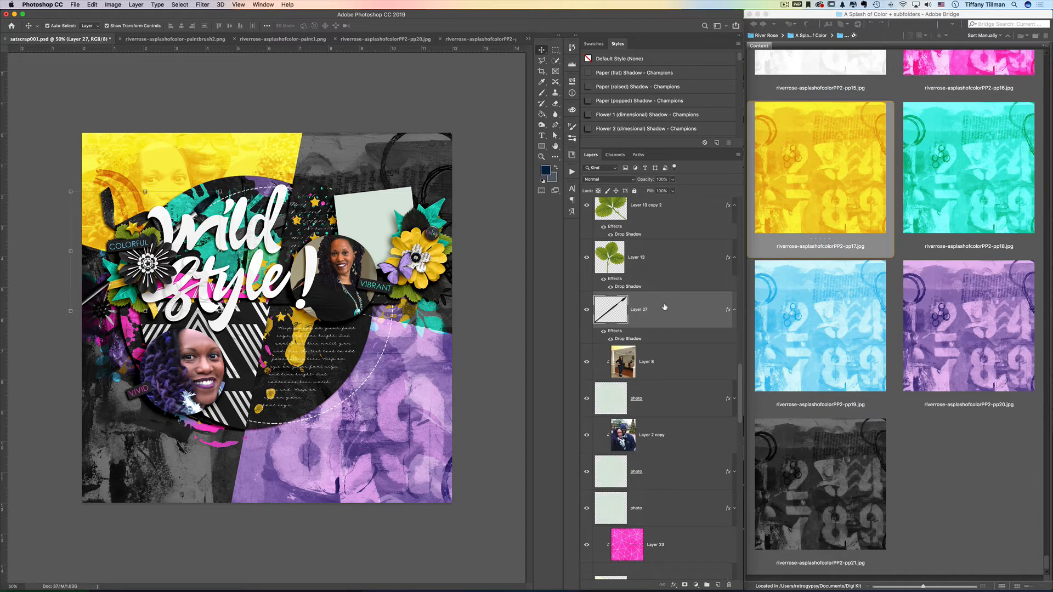
pyautogui.press('super+j')
pyautogui.moveTo(667, 312); pyautogui.dragTo(679, 474)
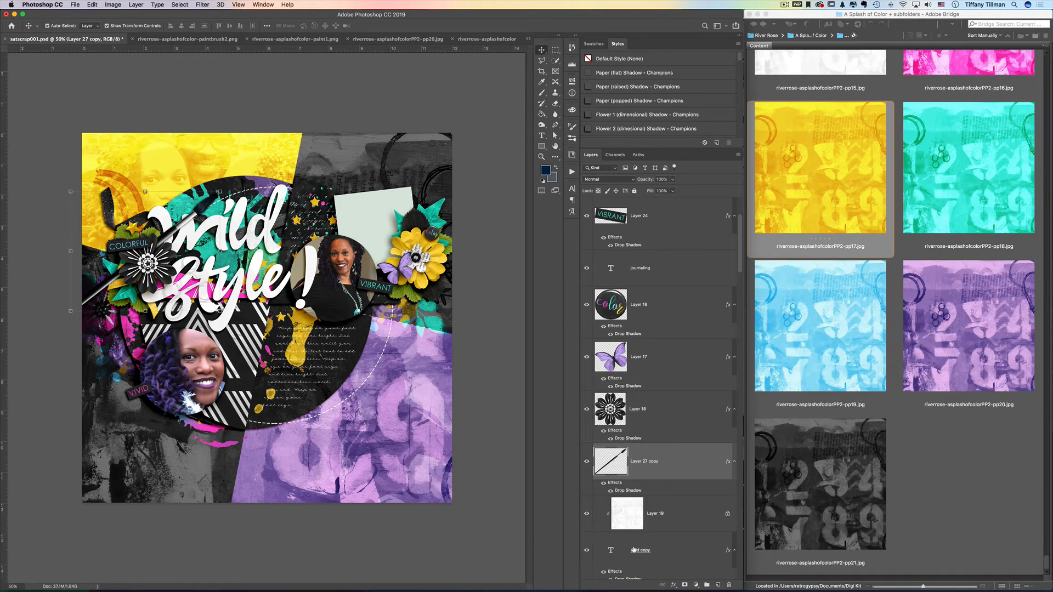
# - Add a layer mask to the paintbrush copy that reveals it only inside the "Wild" lettering
pyautogui.keyDown('super'); pyautogui.click(612, 554); pyautogui.keyUp('super')
pyautogui.press('super+shift+i')
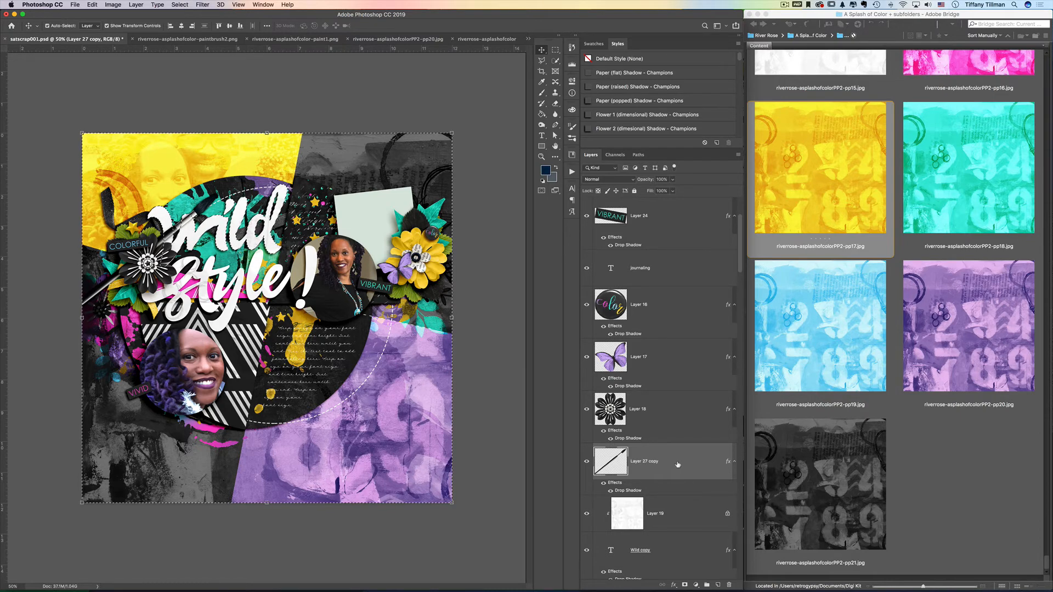
pyautogui.click(684, 585)
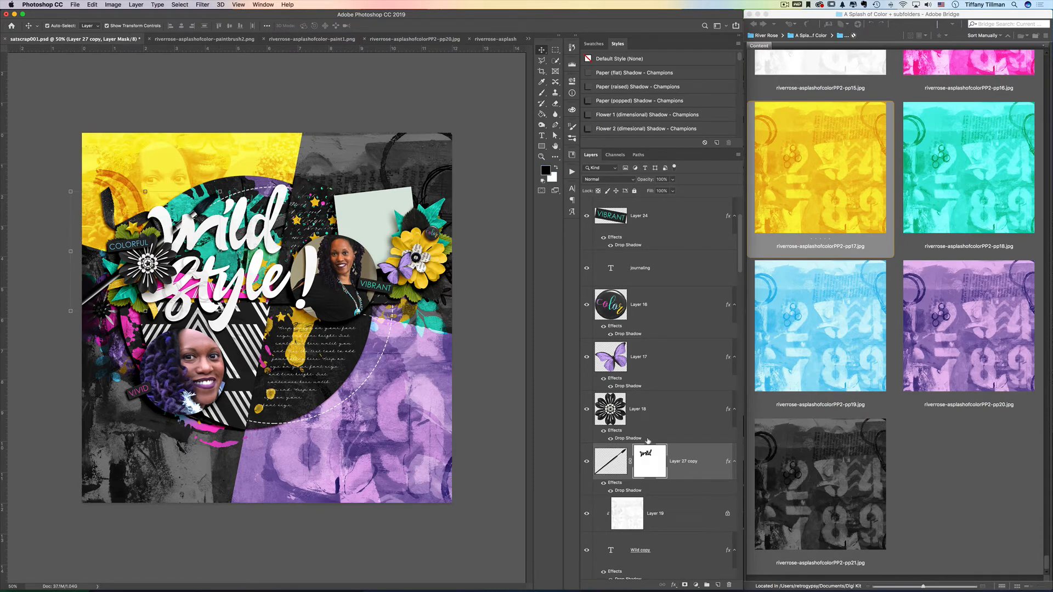
pyautogui.press('super+i')
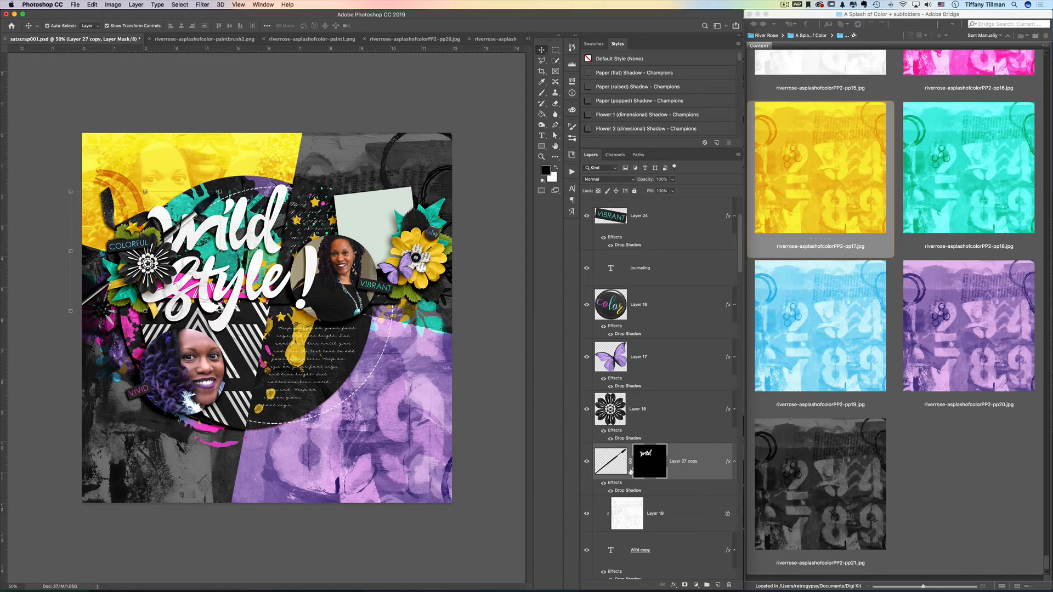
# - Separate the paintbrush copy's drop shadow onto its own layer
pyautogui.moveTo(635, 491); pyautogui.dragTo(729, 584)
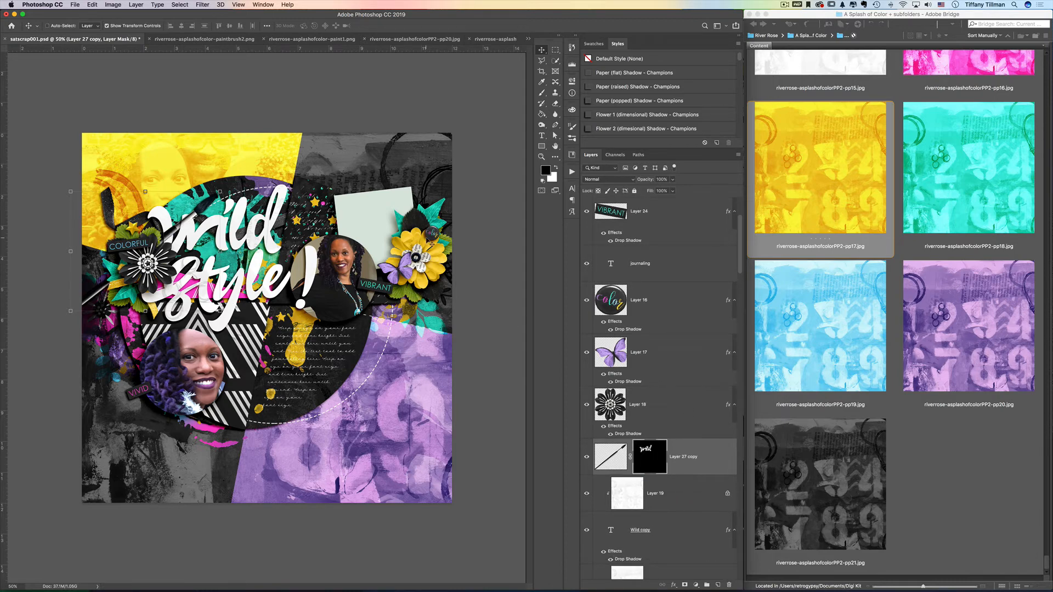
pyautogui.press('super+z')
pyautogui.click(673, 585)
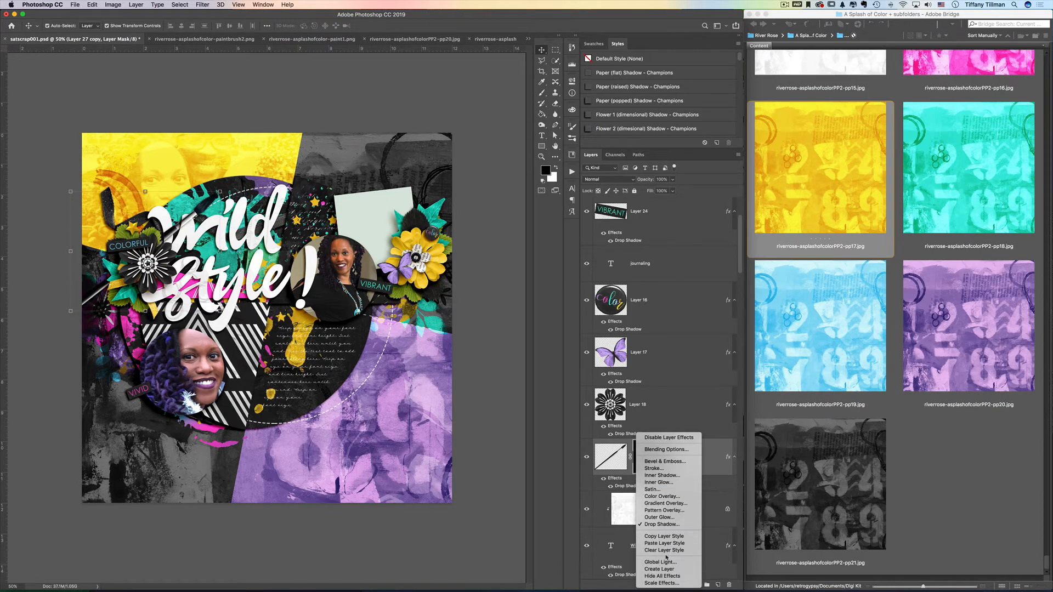
pyautogui.click(659, 570)
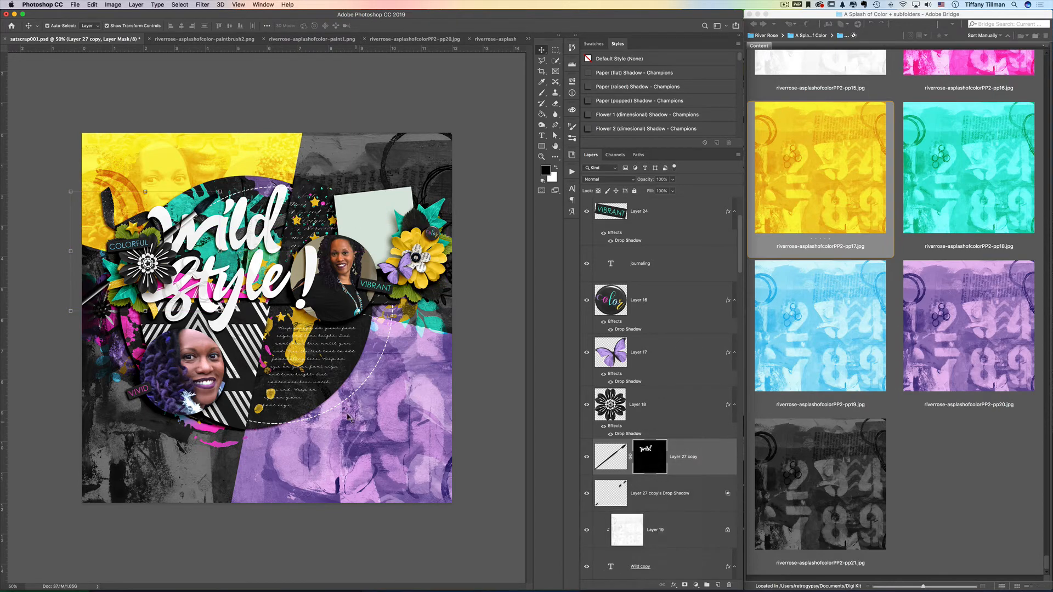
# - Clip the paintbrush copy's separated drop shadow layer to the "Wild" lettering
pyautogui.click(668, 495)
pyautogui.keyDown('alt'); pyautogui.click(666, 514); pyautogui.keyUp('alt')
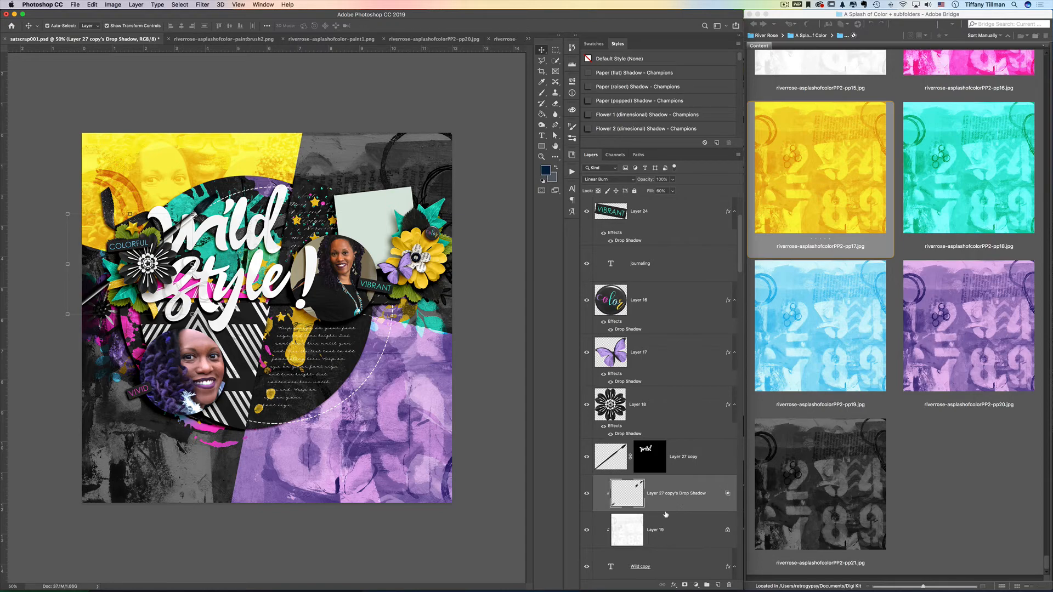
pyautogui.click(245, 110)
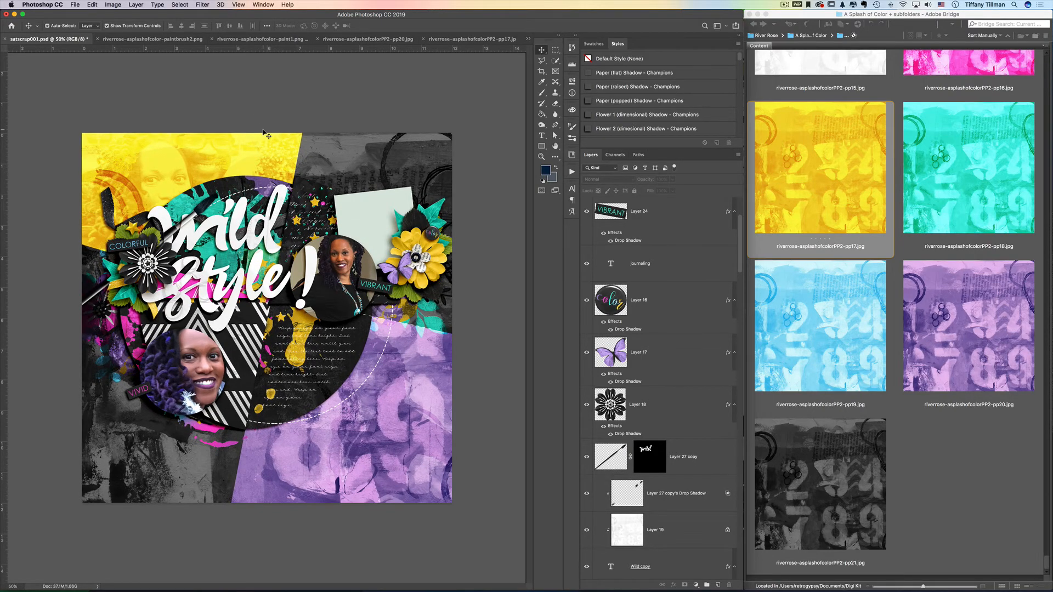
# - Check the woven paintbrush by toggling the visibility of the masked copy and of the original on Layer 27
pyautogui.click(724, 461)
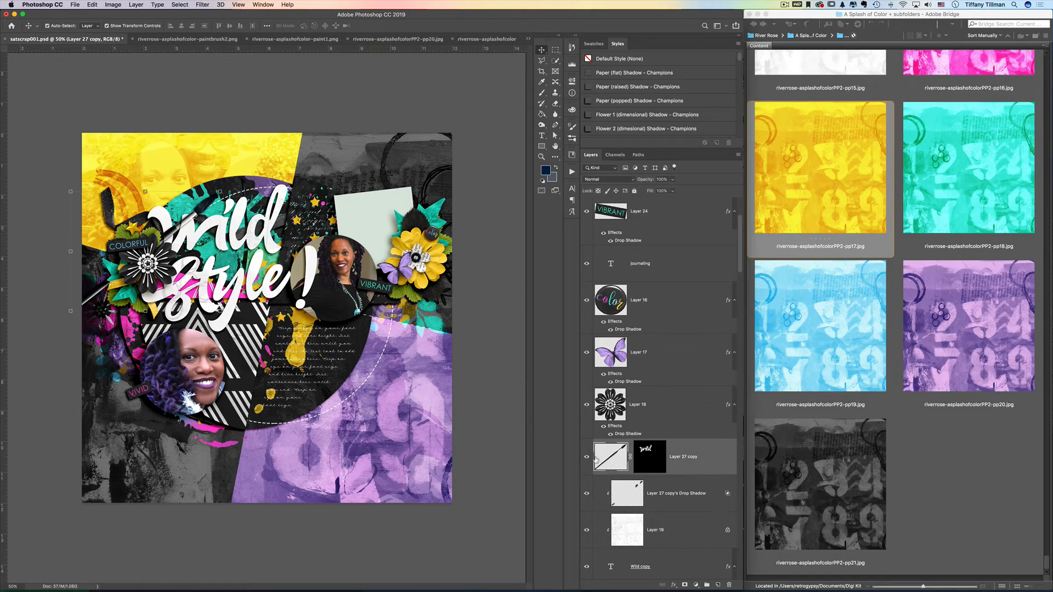
pyautogui.click(588, 461)
pyautogui.click(505, 347)
pyautogui.scroll(-15, 680, 480)
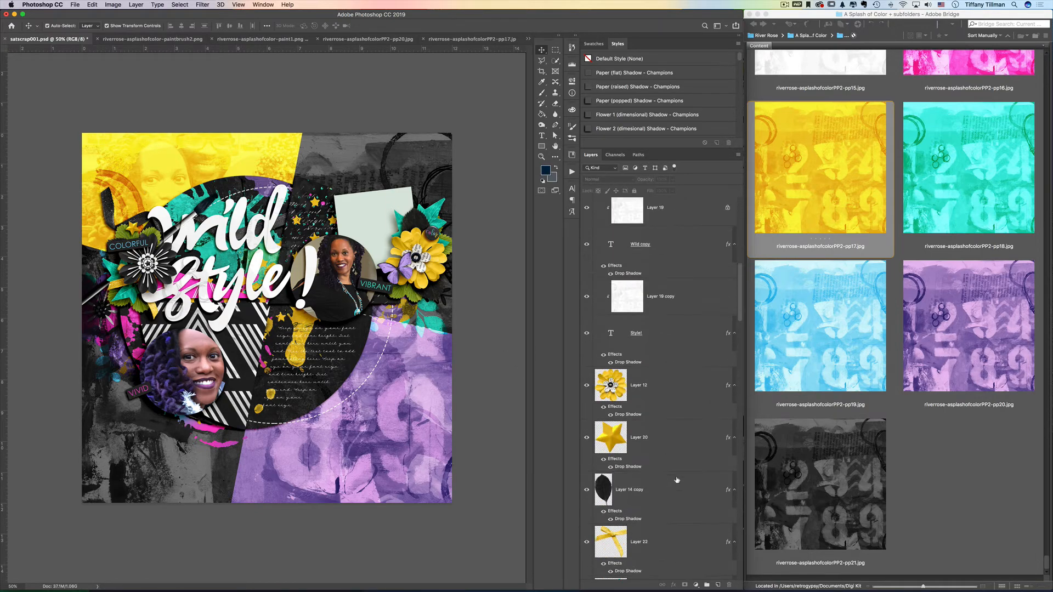
pyautogui.scroll(-3, 677, 478)
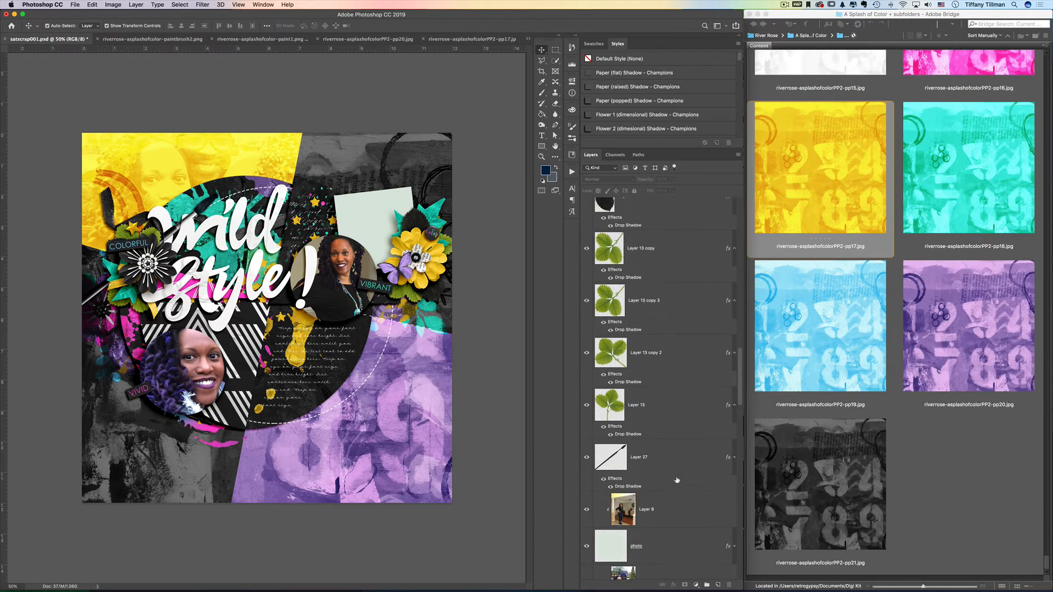
pyautogui.click(587, 538)
pyautogui.click(587, 538)
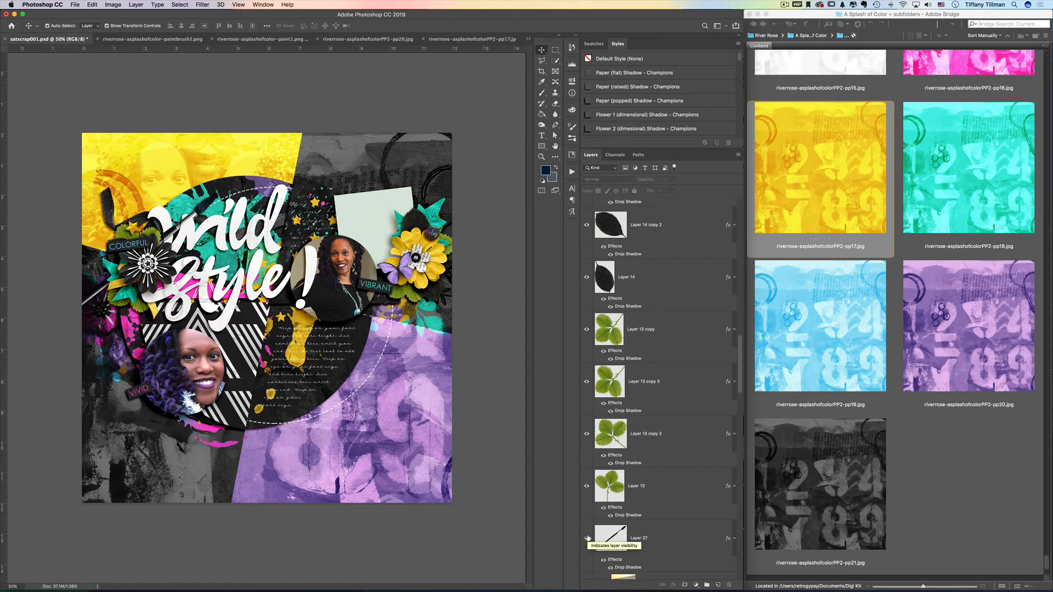
# - Delete the masked Layer 27 copy and its separate drop shadow layer
pyautogui.scroll(10, 666, 525)
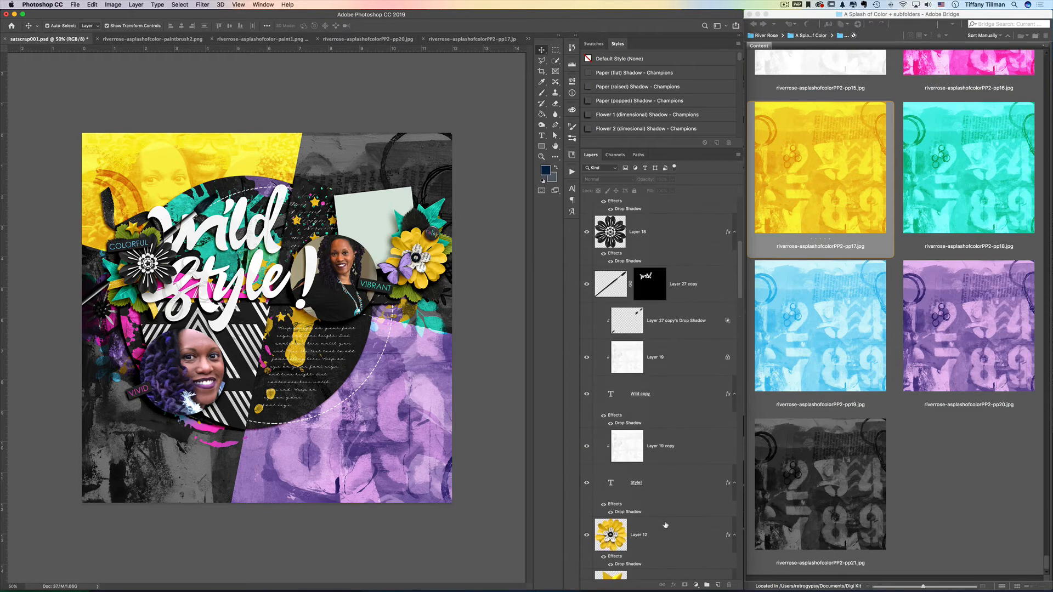
pyautogui.scroll(1, 665, 525)
pyautogui.click(698, 305)
pyautogui.press('BackSpace')
pyautogui.press('BackSpace')
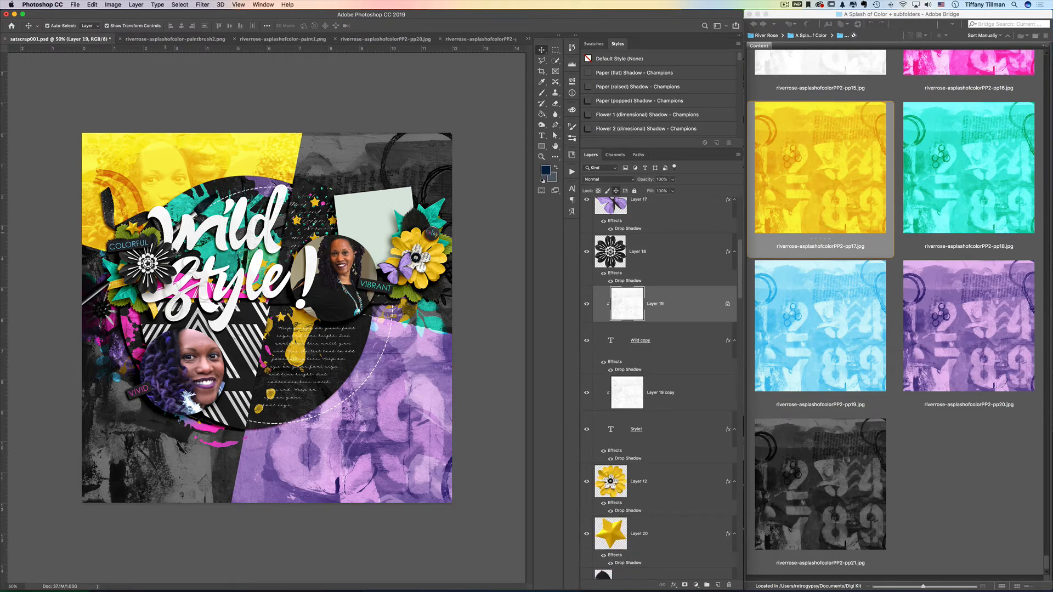
# - Duplicate the paintbrush on Layer 27 again and place the copy directly above Layer 19
pyautogui.scroll(-10, 672, 449)
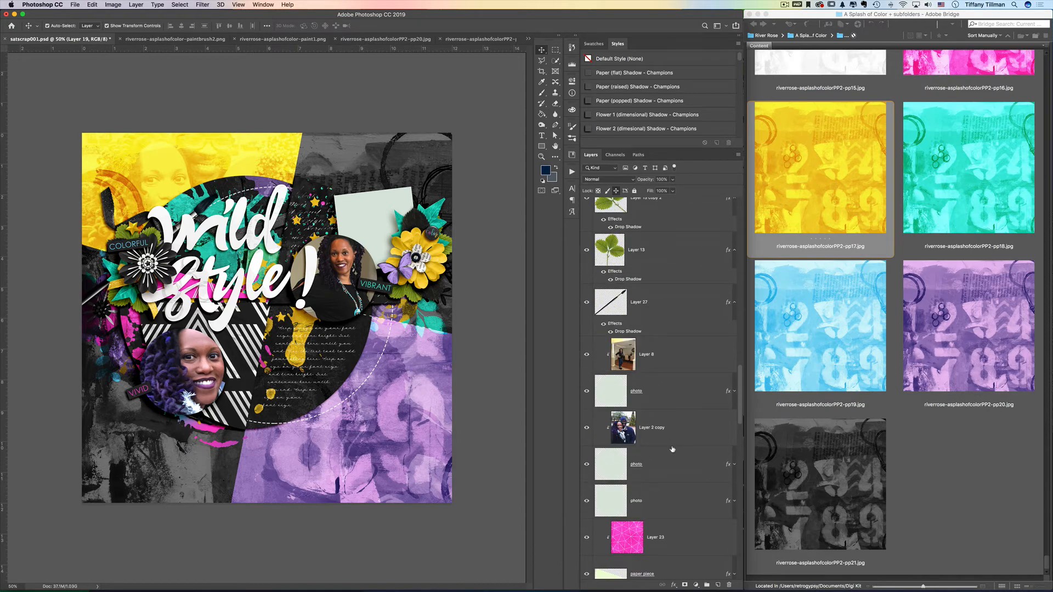
pyautogui.click(675, 301)
pyautogui.press('super+j')
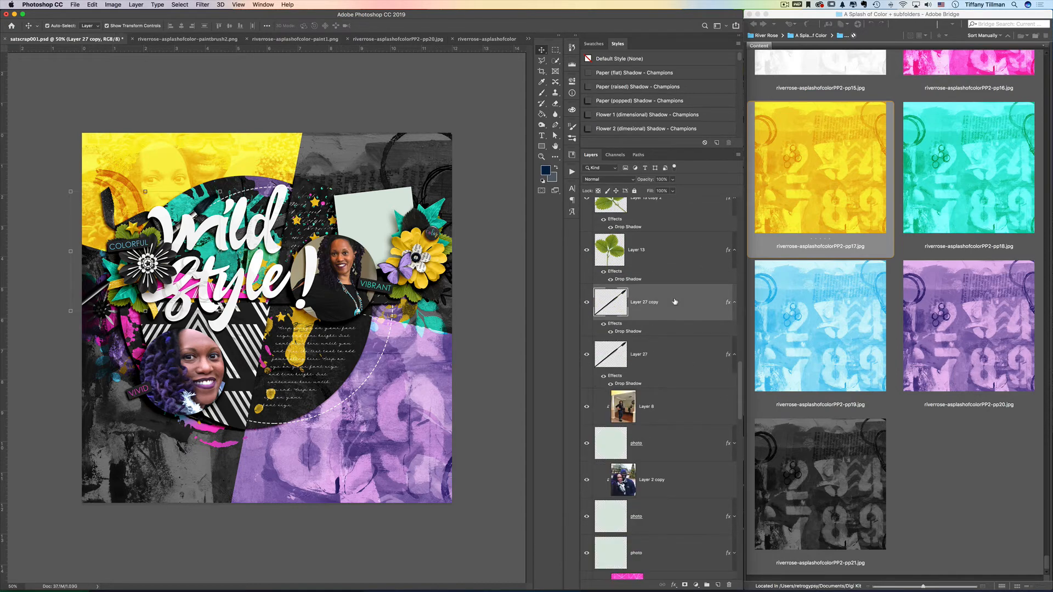
pyautogui.moveTo(675, 305); pyautogui.dragTo(660, 203)
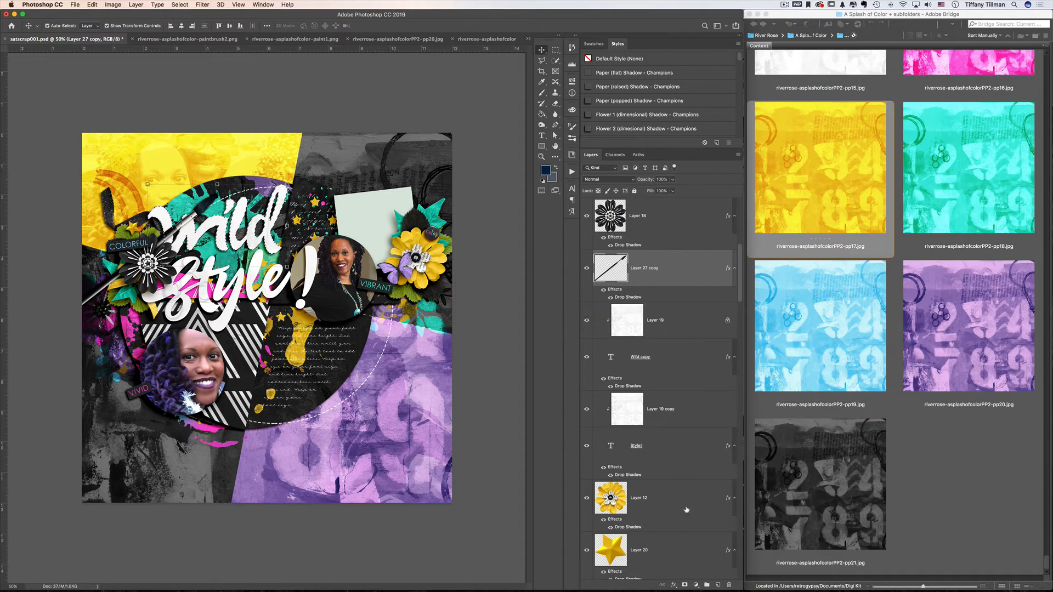
# - Mask the paintbrush copy to the "Wild" lettering and extend the revealed area by painting white on the mask with a Hard Round brush
pyautogui.click(685, 585)
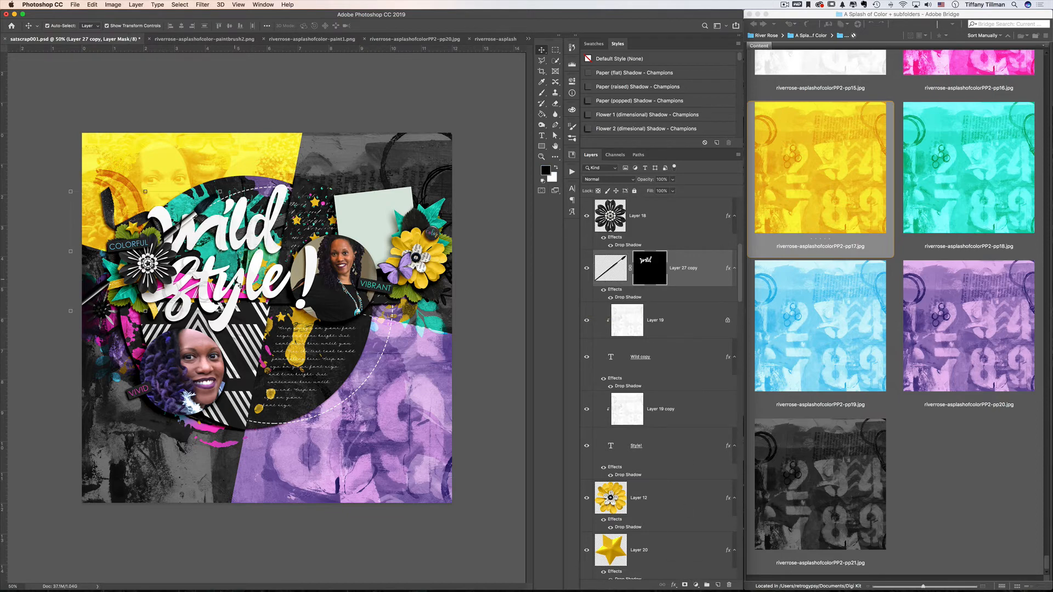
pyautogui.press('b')
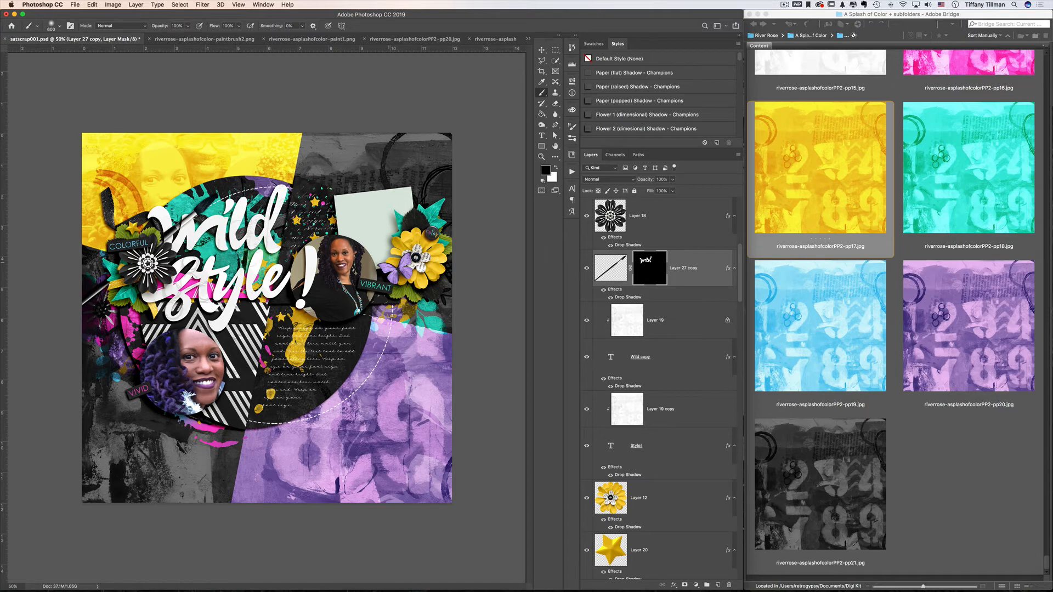
pyautogui.press('x')
pyautogui.click(59, 28)
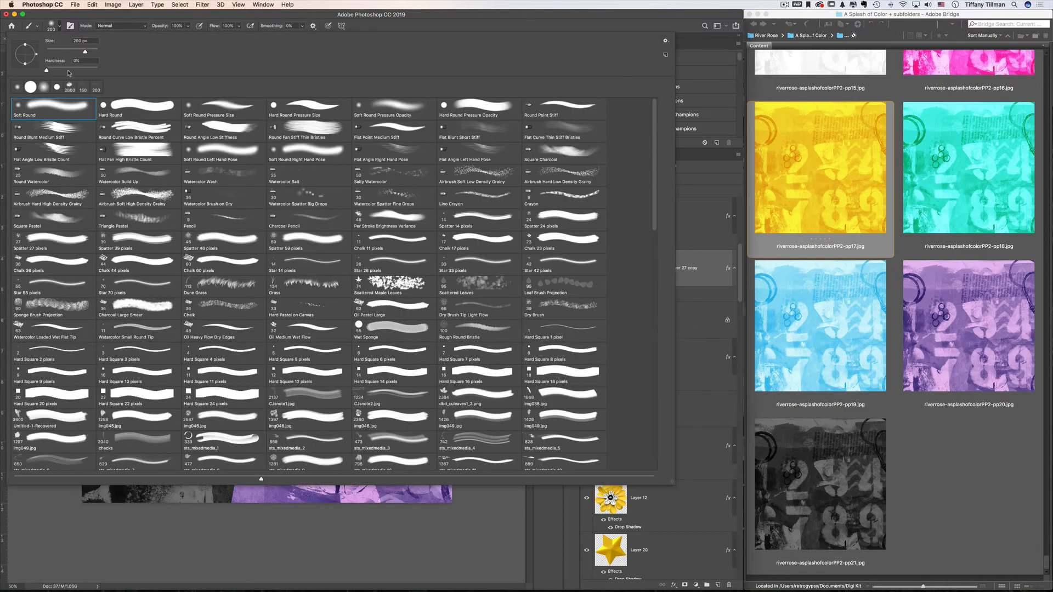
pyautogui.click(114, 104)
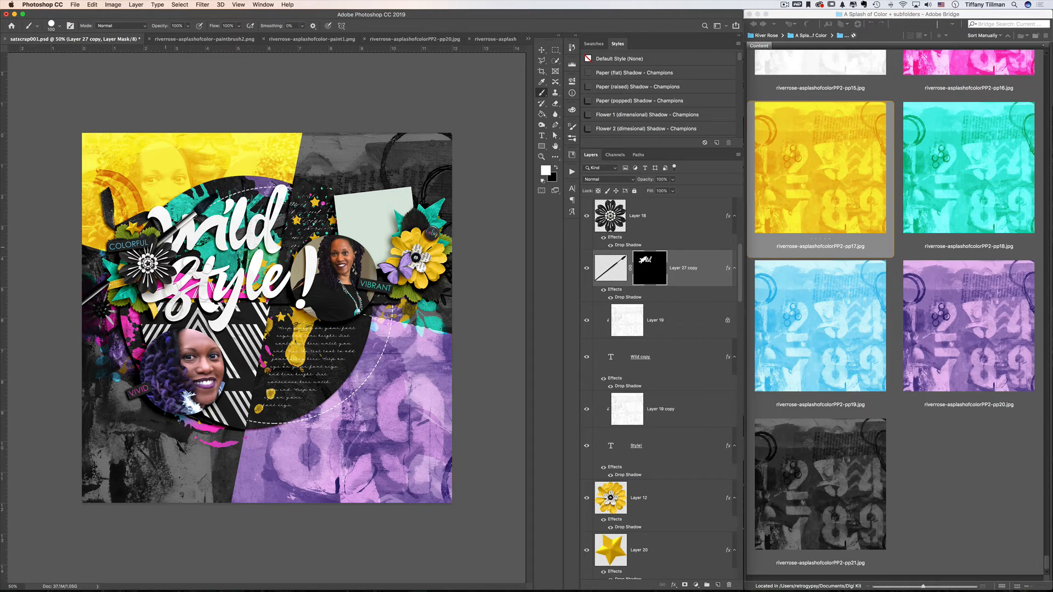
pyautogui.press('v')
pyautogui.press('super+2')
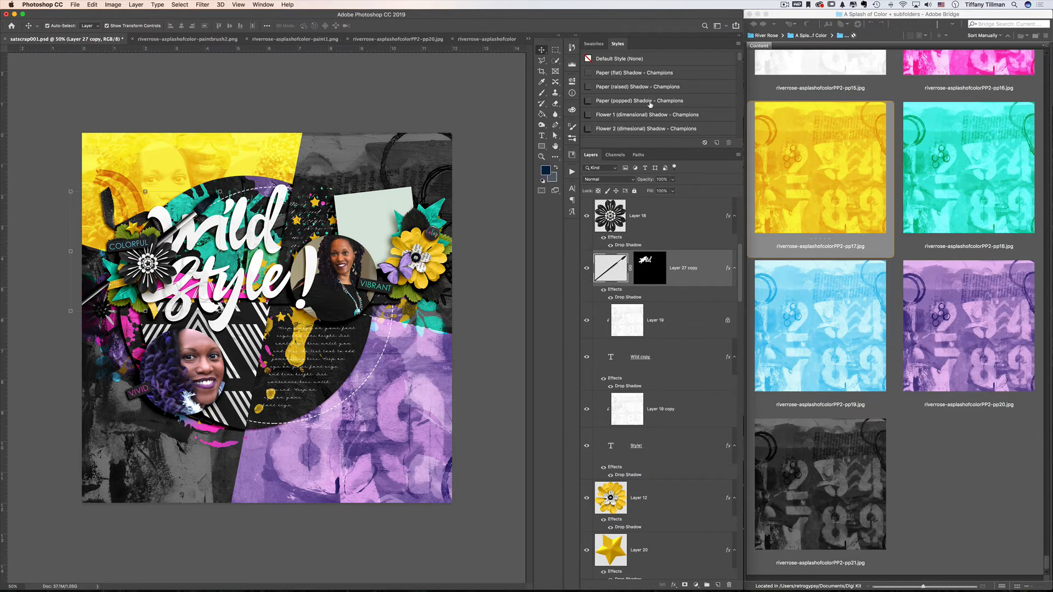
pyautogui.click(296, 114)
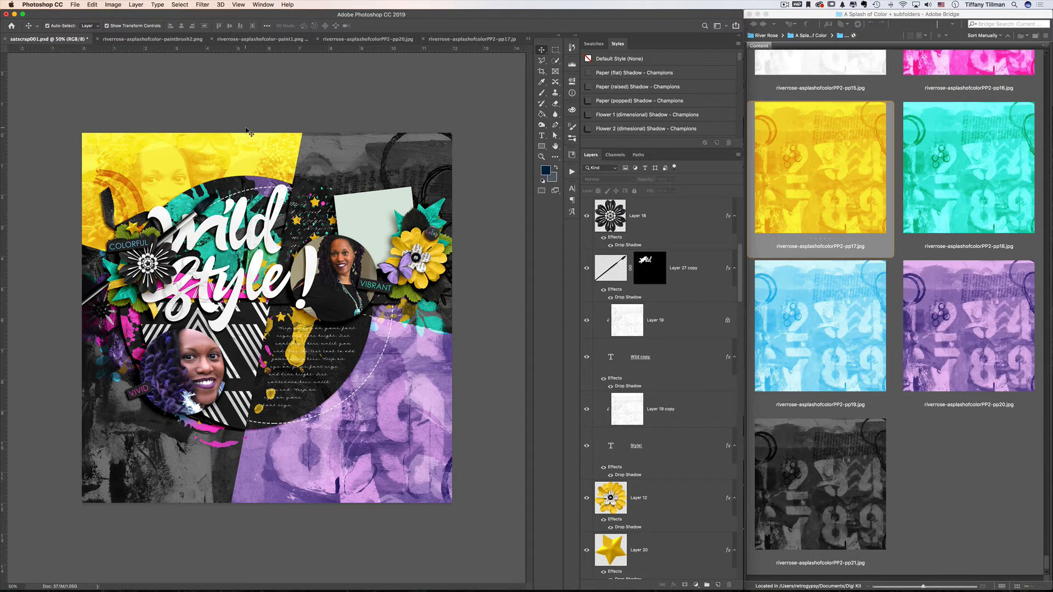
# - Delete the empty photo frame layer that sits behind the yellow flower cluster
pyautogui.click(349, 206)
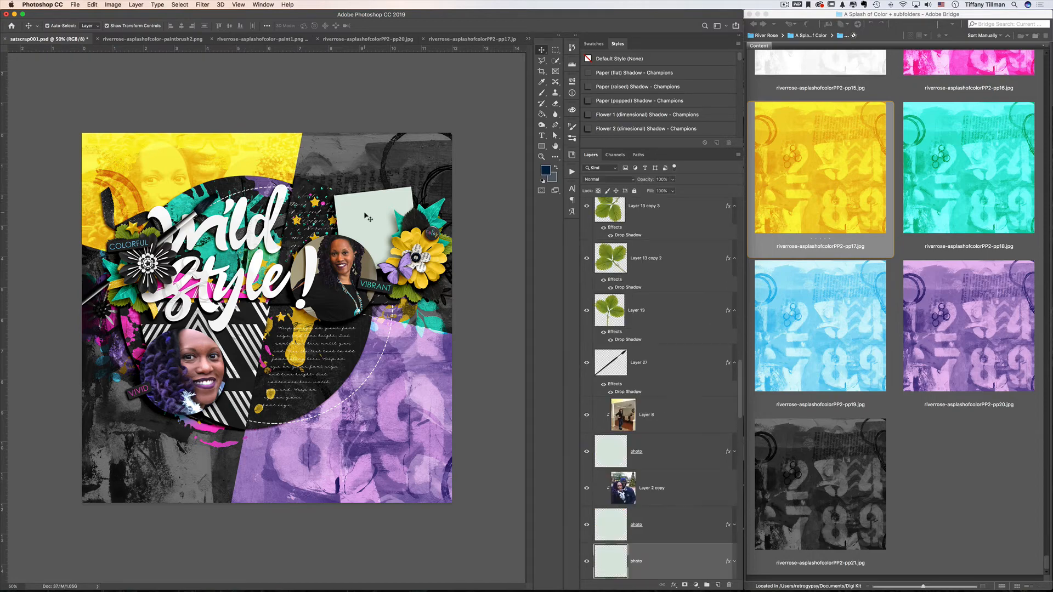
pyautogui.click(587, 563)
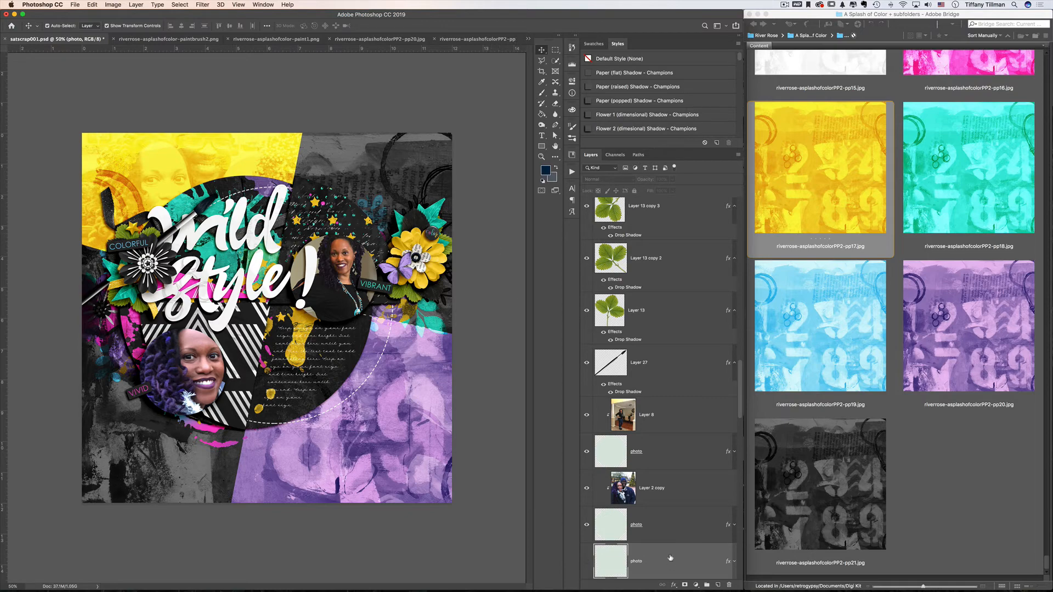
pyautogui.press('Delete')
# - Select the yellow flower cluster's layers together and shift the cluster slightly left, closer to the circular photo
pyautogui.click(394, 252)
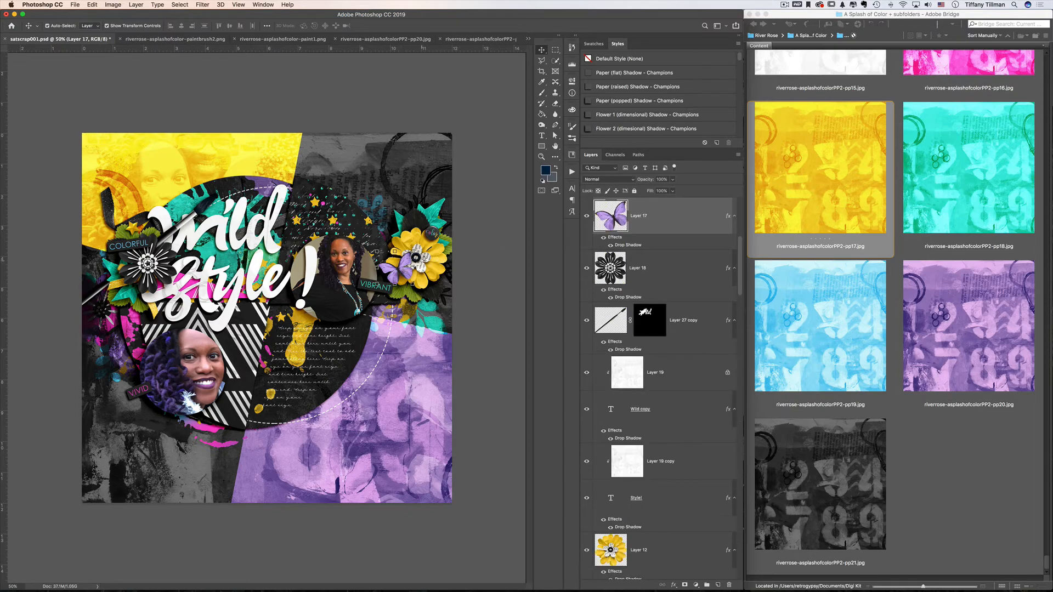
pyautogui.keyDown('shift'); pyautogui.click(440, 262); pyautogui.keyUp('shift')
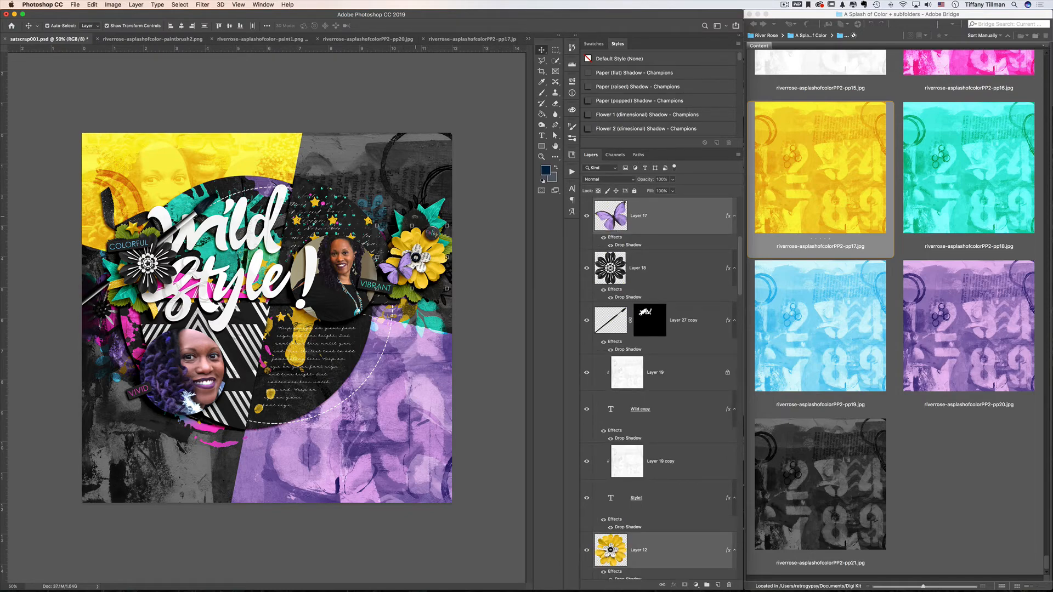
pyautogui.keyDown('shift'); pyautogui.click(441, 209); pyautogui.keyUp('shift')
pyautogui.moveTo(433, 234); pyautogui.dragTo(395, 251)
pyautogui.press('Return')
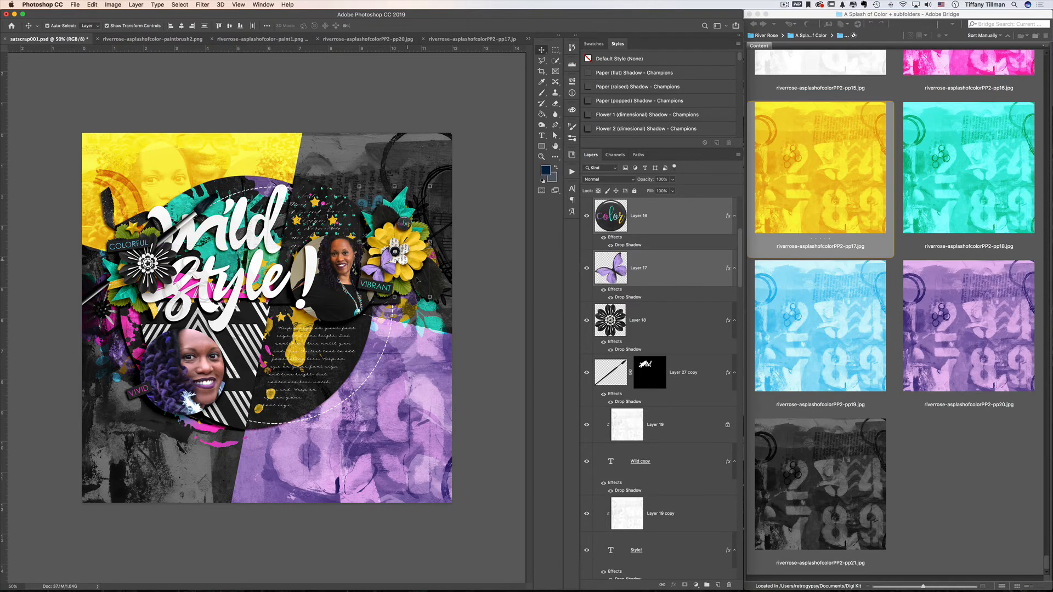
# - Rotate the black leaf on Layer 14 and rearrange the teal and green leaves around the yellow flower
pyautogui.click(426, 283)
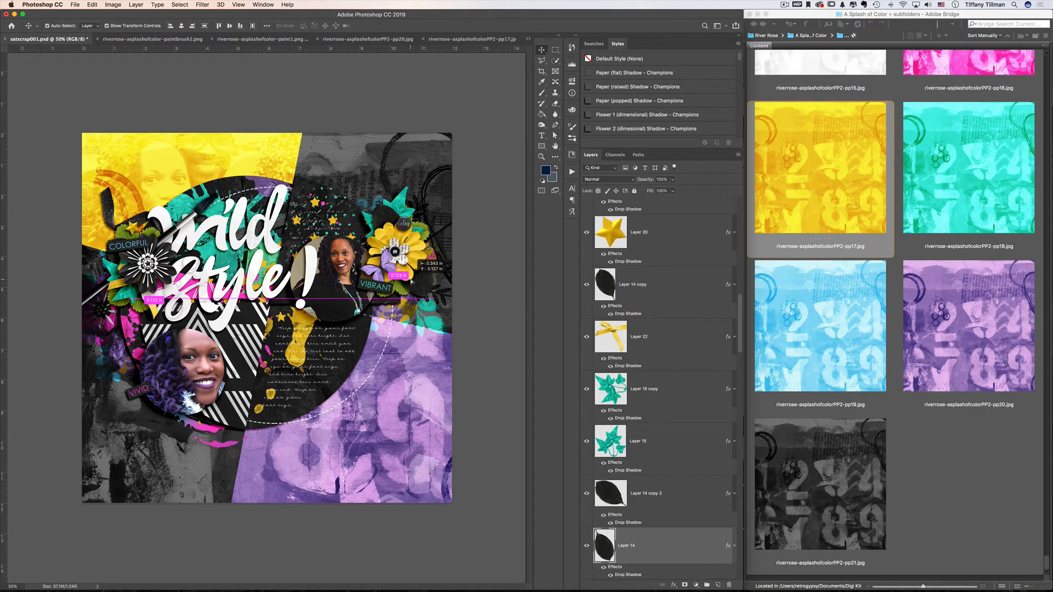
pyautogui.moveTo(433, 298); pyautogui.dragTo(432, 285)
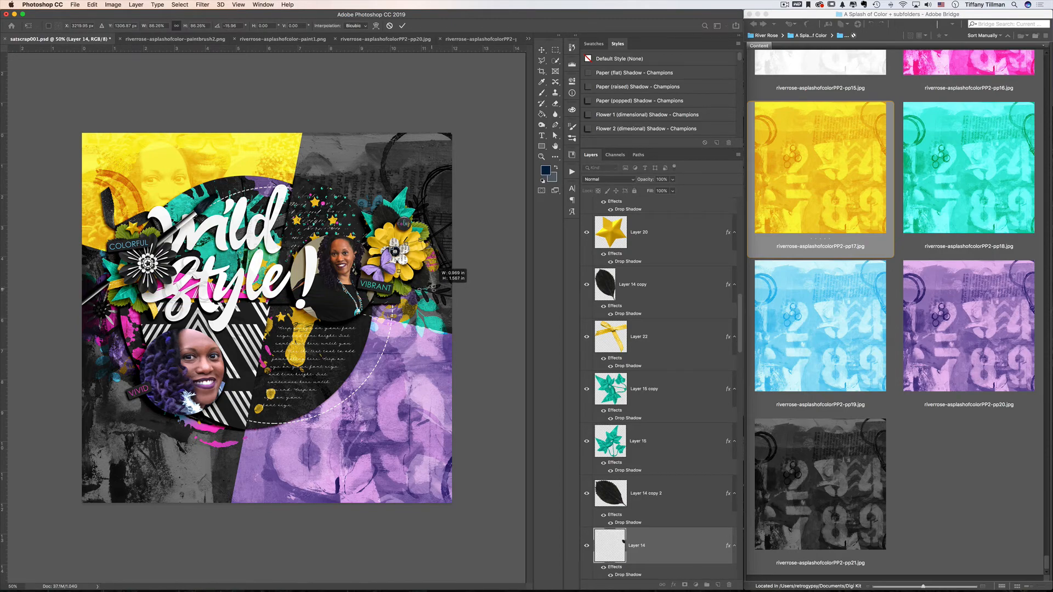
pyautogui.press('Return')
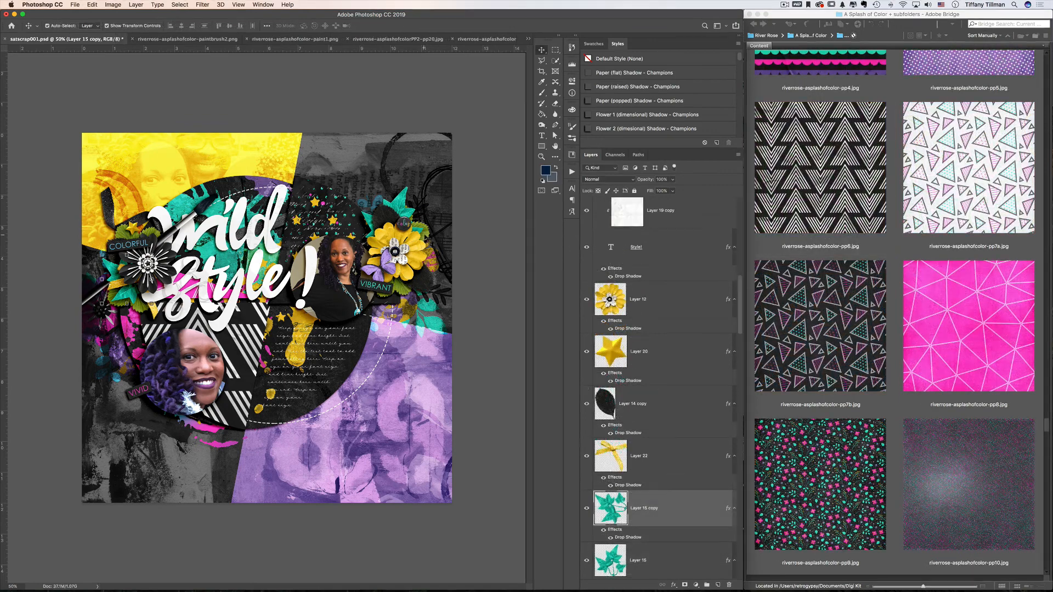
pyautogui.moveTo(425, 237)
pyautogui.mouseDown()
pyautogui.moveTo(433, 226)
pyautogui.moveTo(433, 239)
pyautogui.mouseUp()
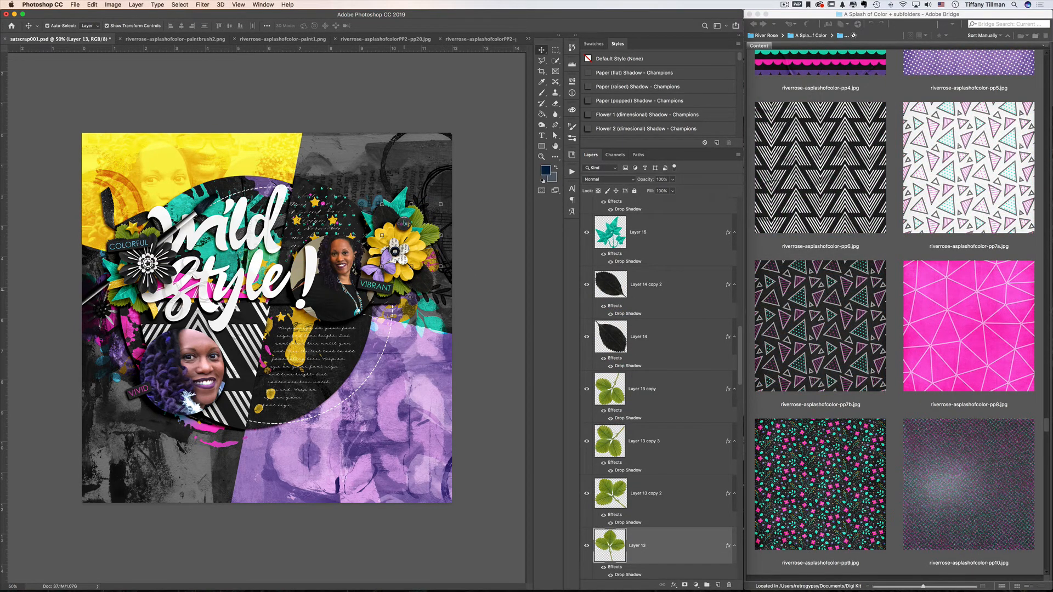
pyautogui.moveTo(405, 292); pyautogui.dragTo(442, 265)
# - Move the floral Layer 11 down the layer stack, between Color Fill 1 and Gradient Map 2
pyautogui.scroll(-3, 732, 421)
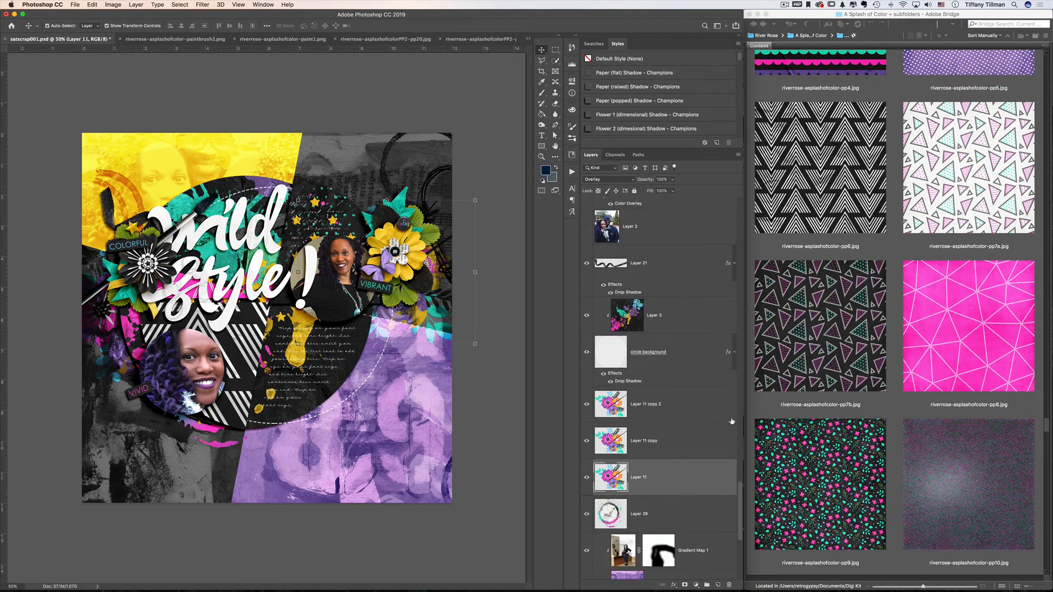
pyautogui.scroll(-3, 732, 422)
pyautogui.moveTo(680, 240); pyautogui.dragTo(678, 387)
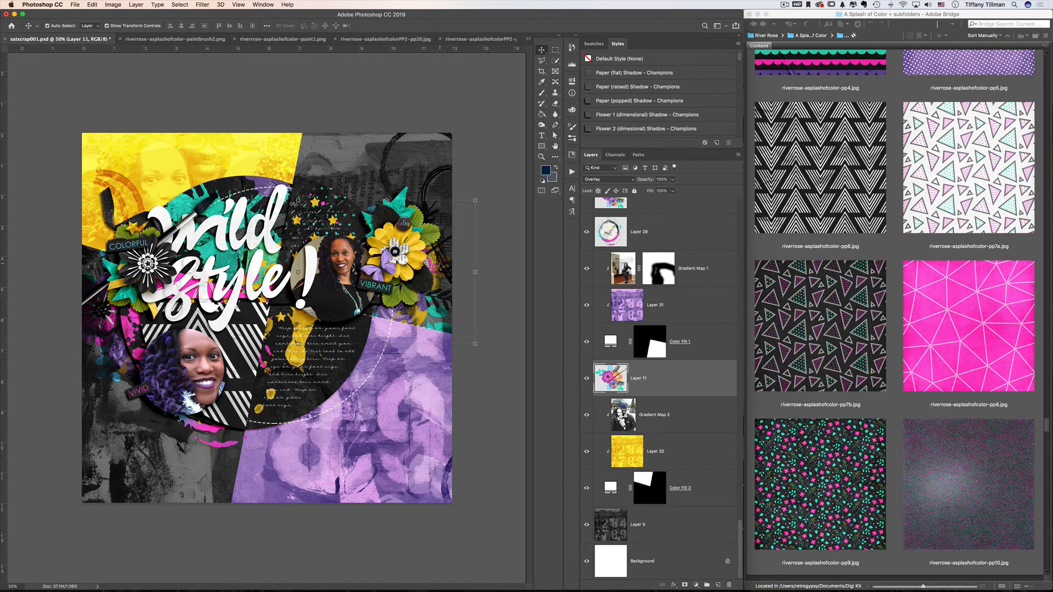
# - Move both copies of Layer 11 below Color Fill 2, and shift the original Layer 11 artwork slightly upward on the page
pyautogui.scroll(3, 647, 319)
pyautogui.click(652, 264)
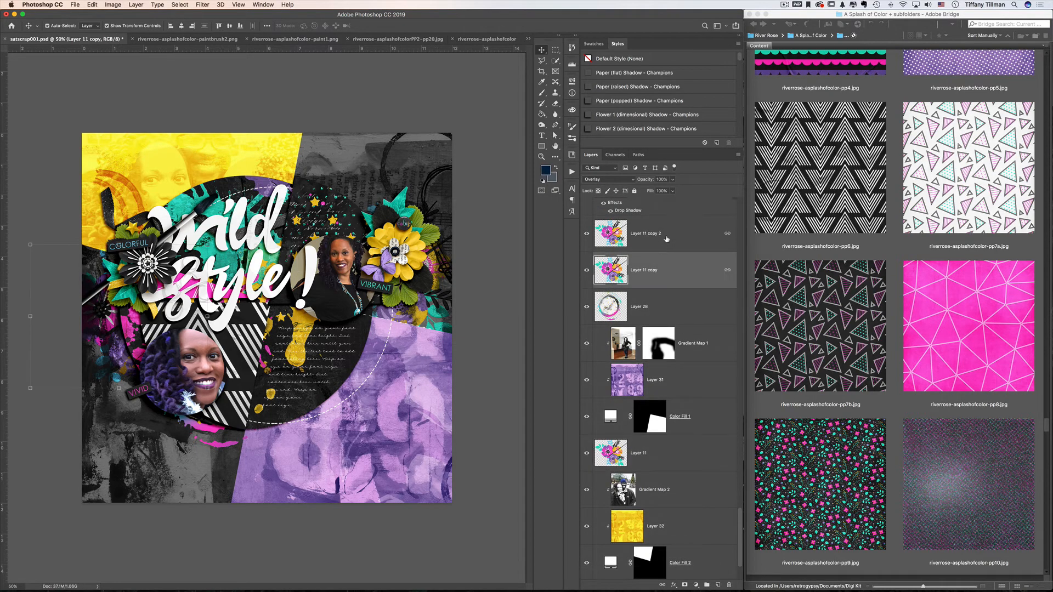
pyautogui.keyDown('shift'); pyautogui.click(667, 241); pyautogui.keyUp('shift')
pyautogui.moveTo(665, 264); pyautogui.dragTo(640, 509)
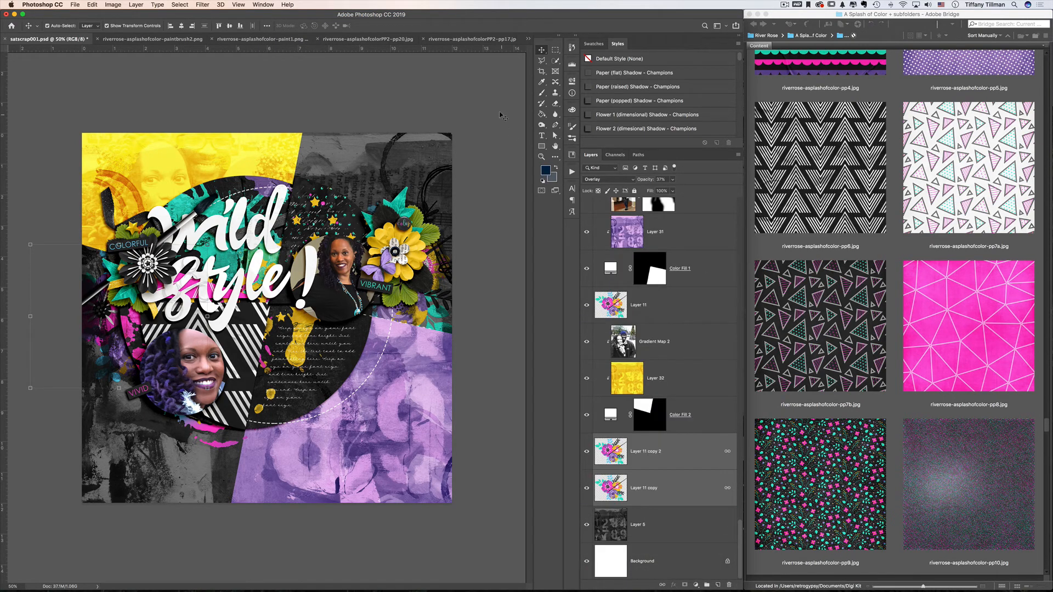
pyautogui.moveTo(439, 262); pyautogui.dragTo(441, 251)
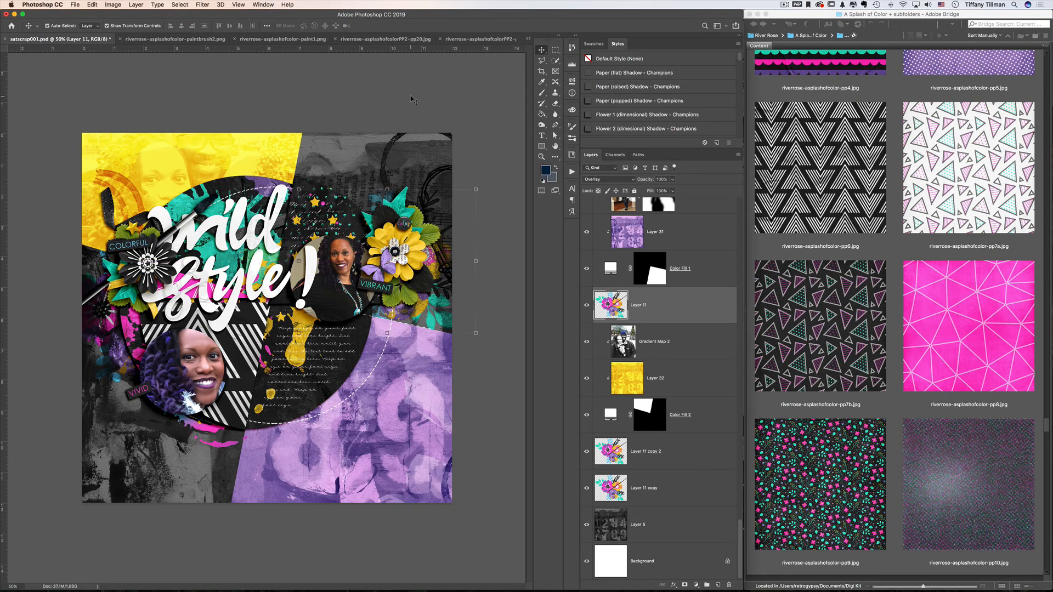
# - Switch to Adobe Bridge and open the arrows graphic riverrose-asplashofcolor-extras12.png
pyautogui.click(902, 176)
pyautogui.scroll(-15, 902, 176)
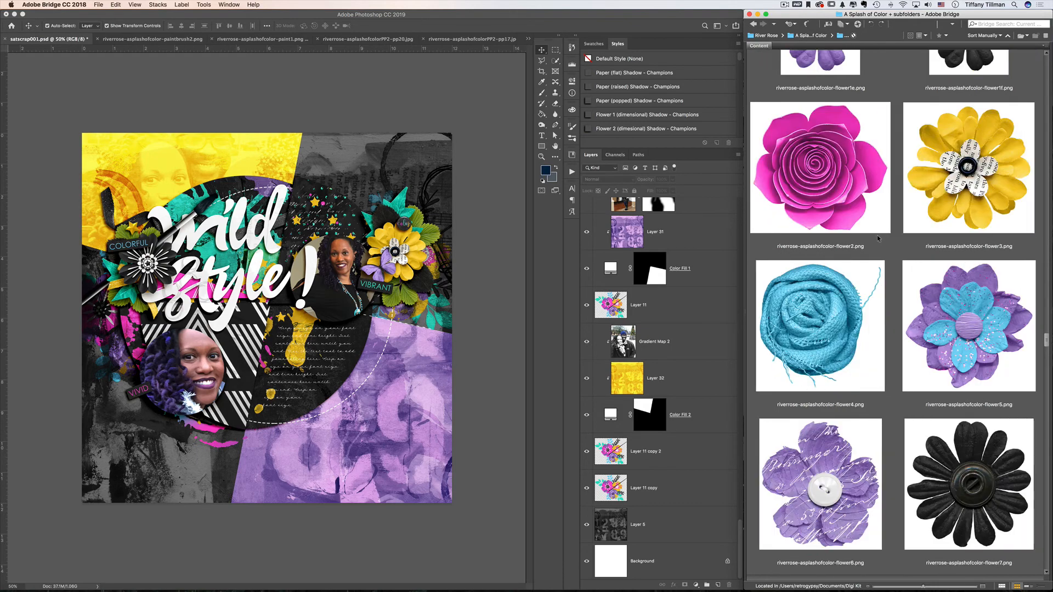
pyautogui.scroll(-15, 877, 235)
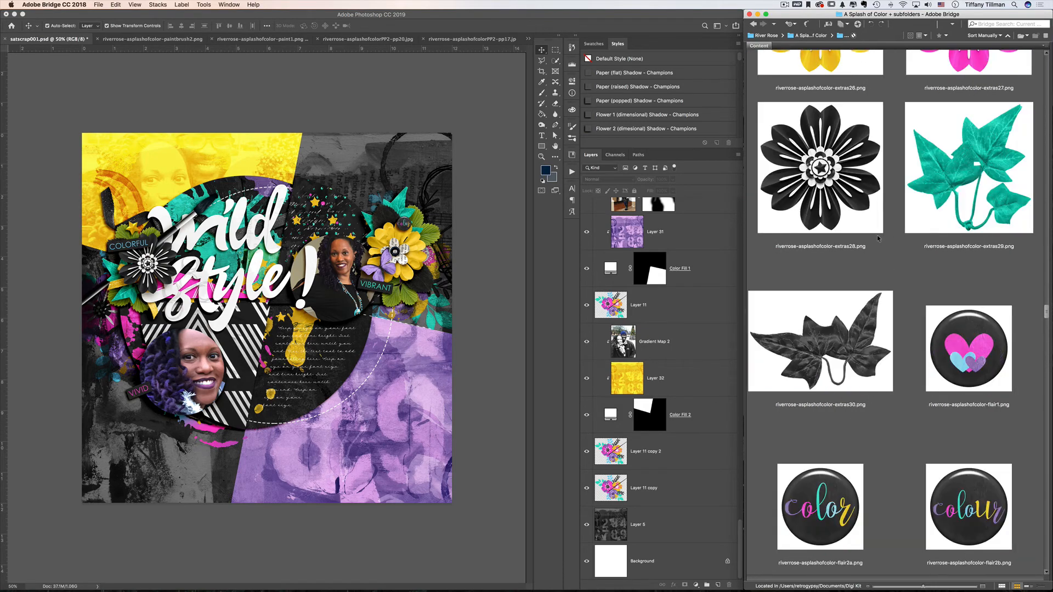
pyautogui.scroll(5, 877, 235)
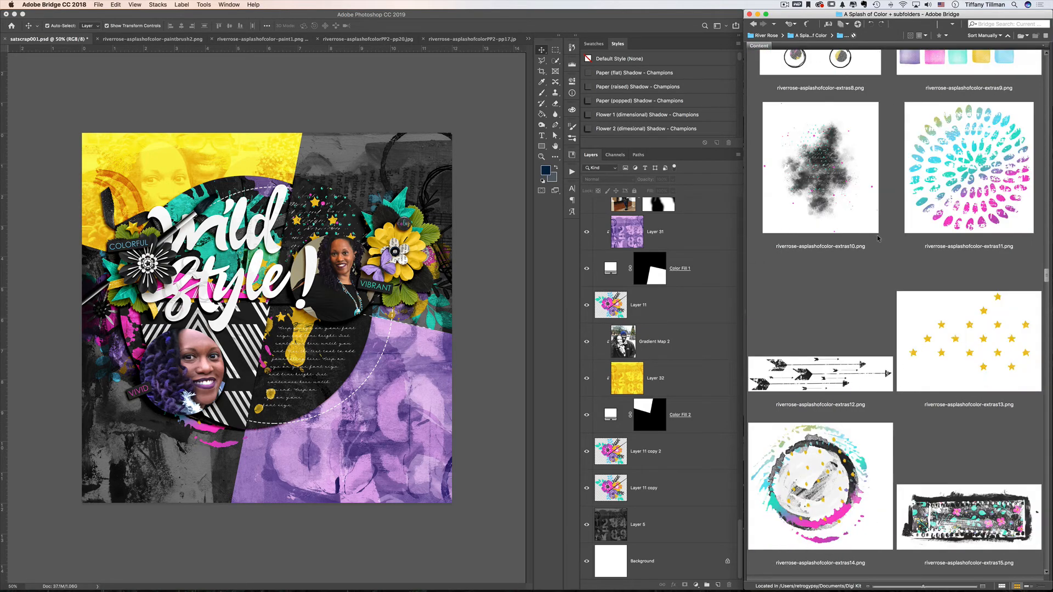
pyautogui.doubleClick(822, 376)
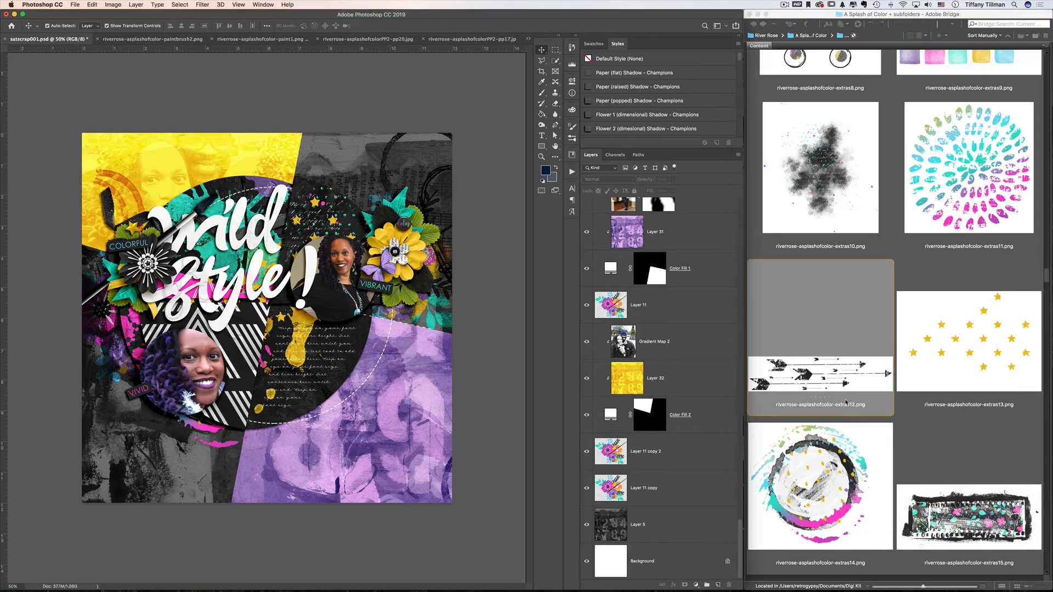
# - Place the arrows graphic from riverrose-asplashofcolor-extras12.png onto the satscrap001.psd page
pyautogui.click(317, 40)
pyautogui.press('super+w')
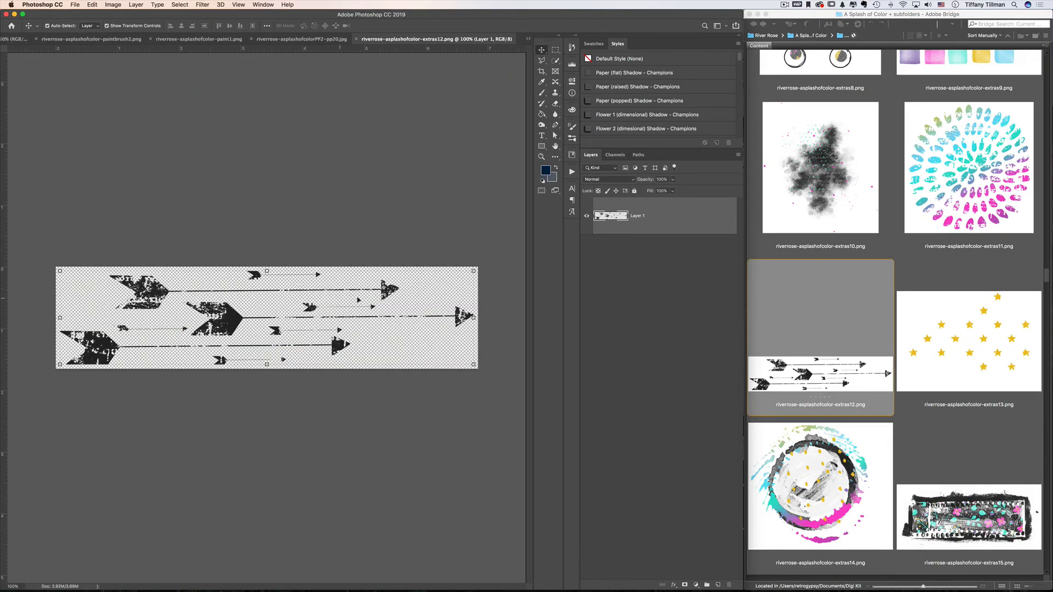
pyautogui.moveTo(387, 290); pyautogui.dragTo(17, 38)
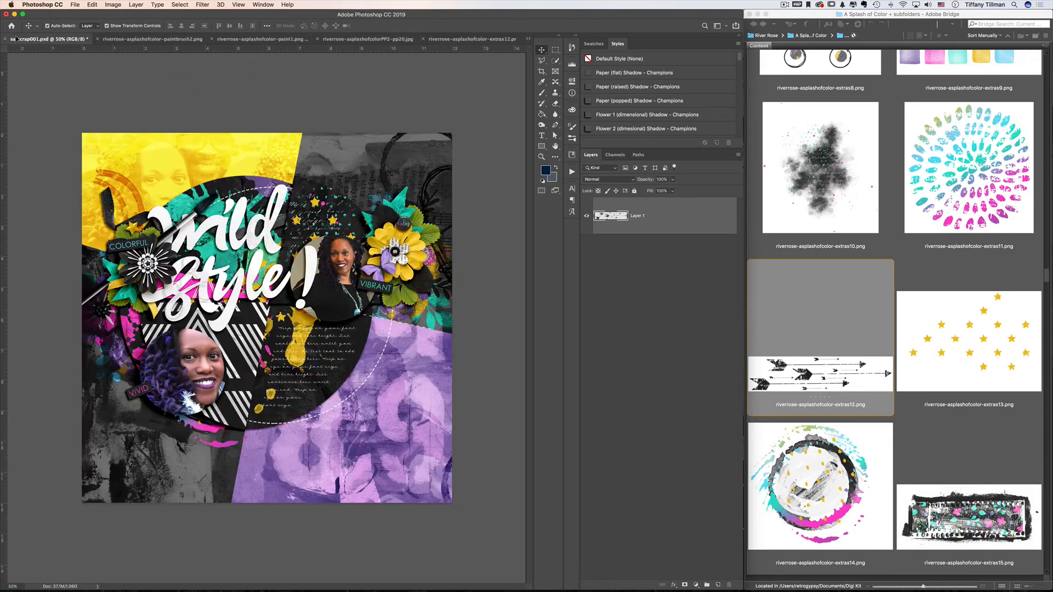
pyautogui.moveTo(237, 231); pyautogui.dragTo(239, 233)
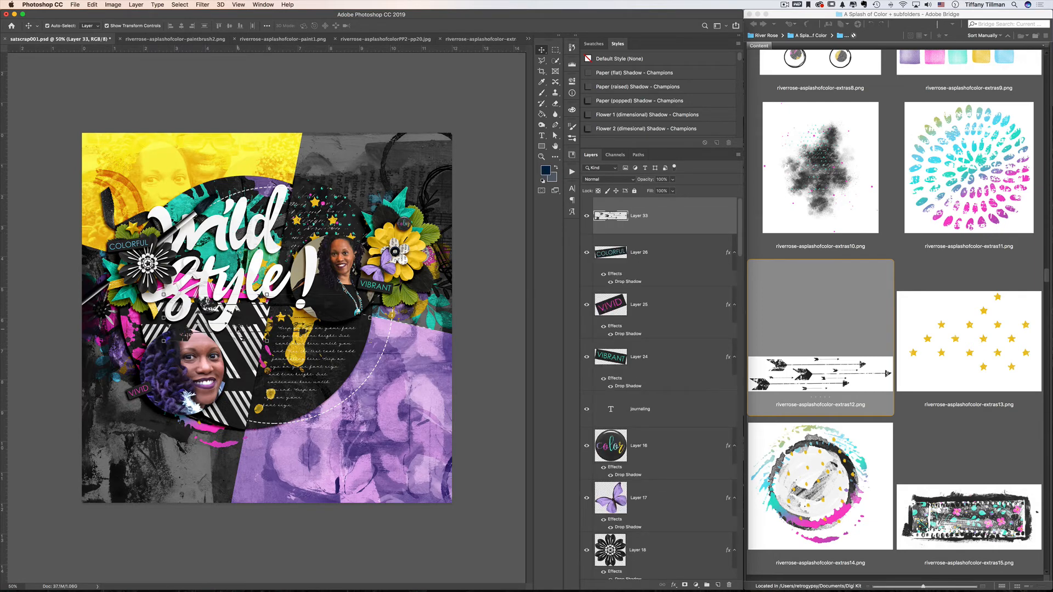
# - Clip the arrows layer to the "Wild" title text, just above Layer 19, and move and tilt the arrows across the word
pyautogui.moveTo(654, 226); pyautogui.dragTo(654, 454)
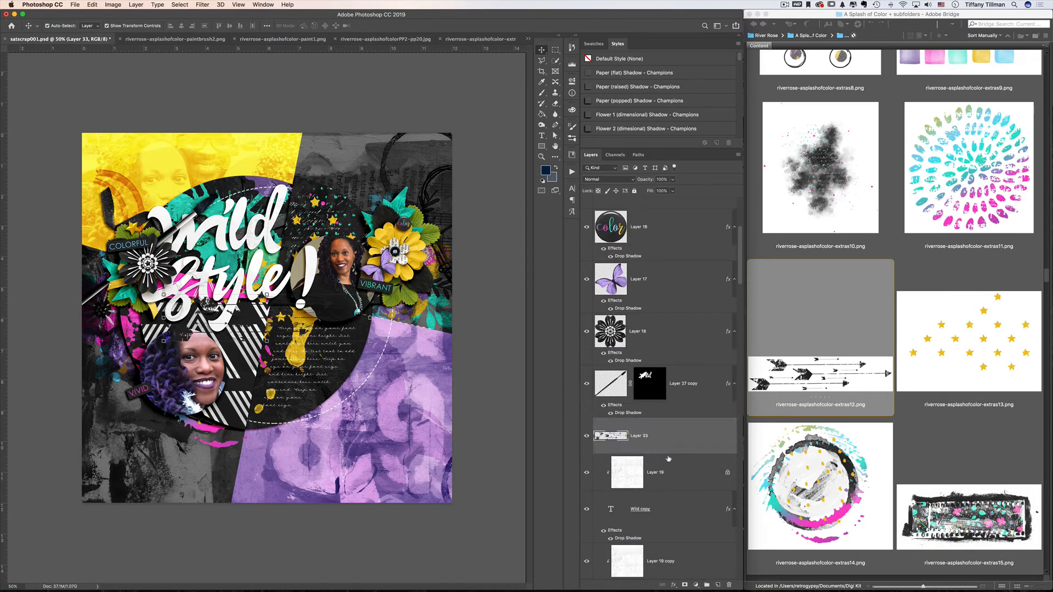
pyautogui.keyDown('alt'); pyautogui.click(670, 451); pyautogui.keyUp('alt')
pyautogui.press('super+t')
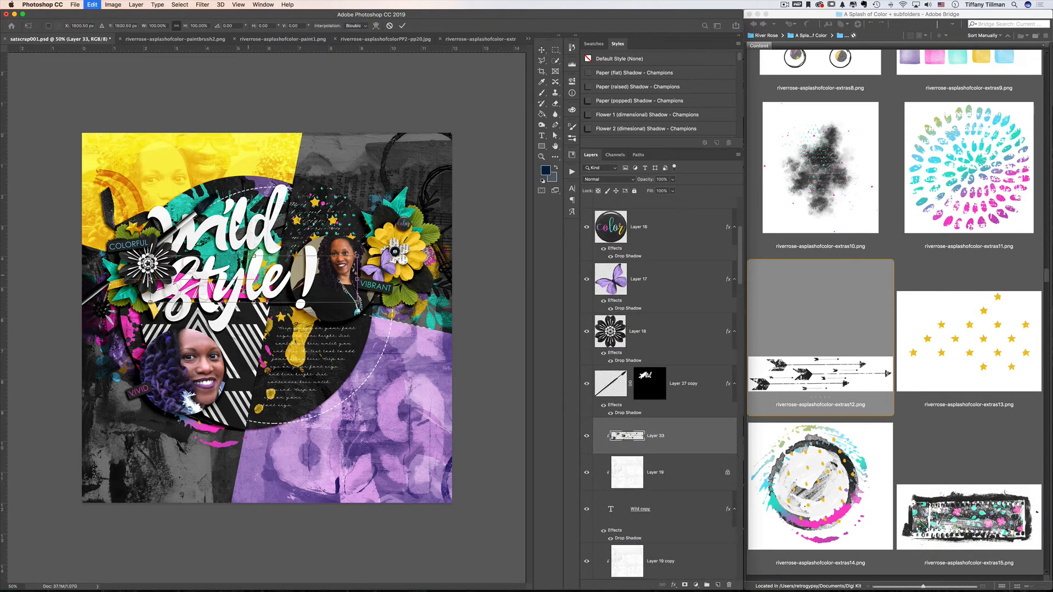
pyautogui.moveTo(216, 295); pyautogui.dragTo(240, 208)
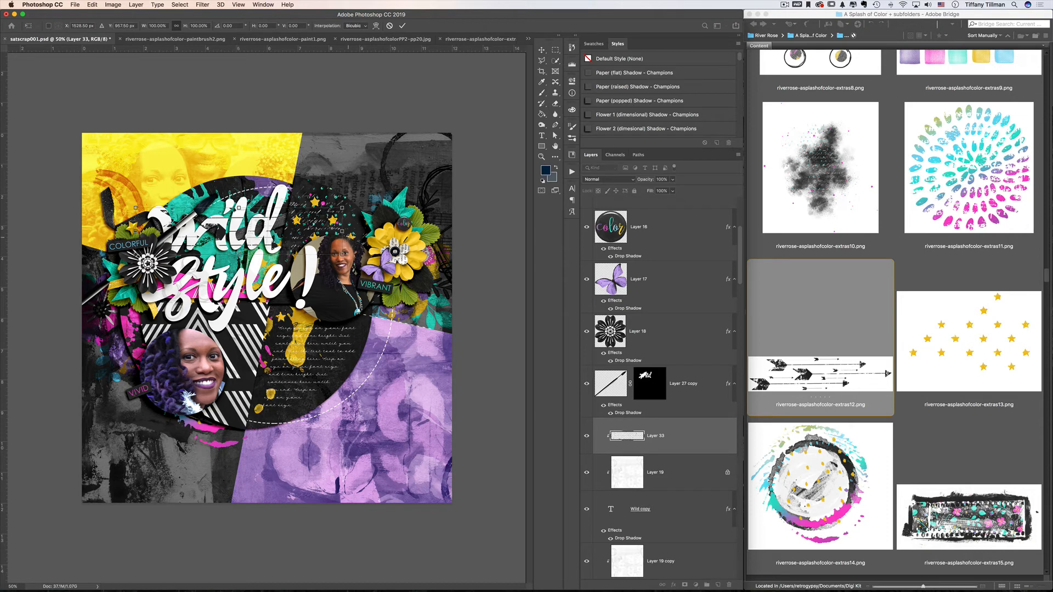
pyautogui.press('Return')
pyautogui.moveTo(359, 235); pyautogui.dragTo(354, 217)
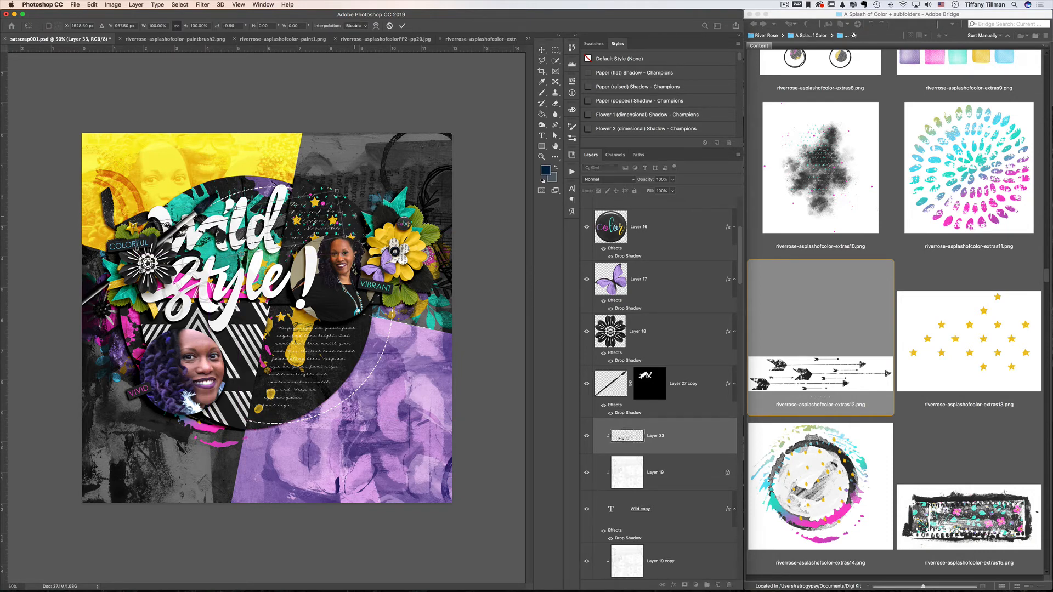
pyautogui.press('Return')
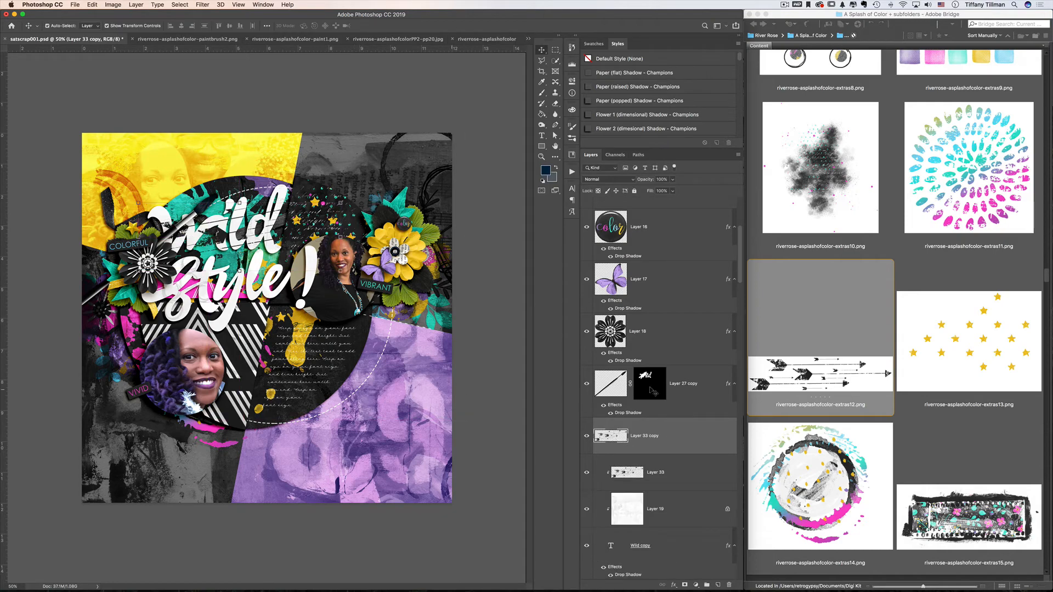
# - Duplicate the arrows layer, clip the copy above Layer 19 copy so it crosses the word "Style!", and save the page
pyautogui.press('super+j')
pyautogui.moveTo(673, 374); pyautogui.dragTo(667, 508)
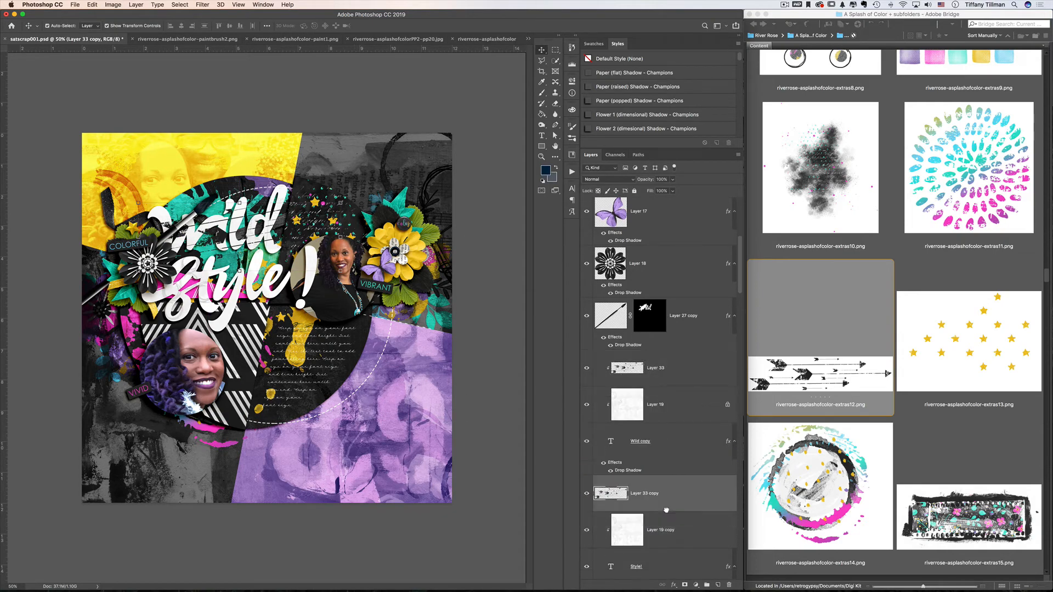
pyautogui.press('super+t')
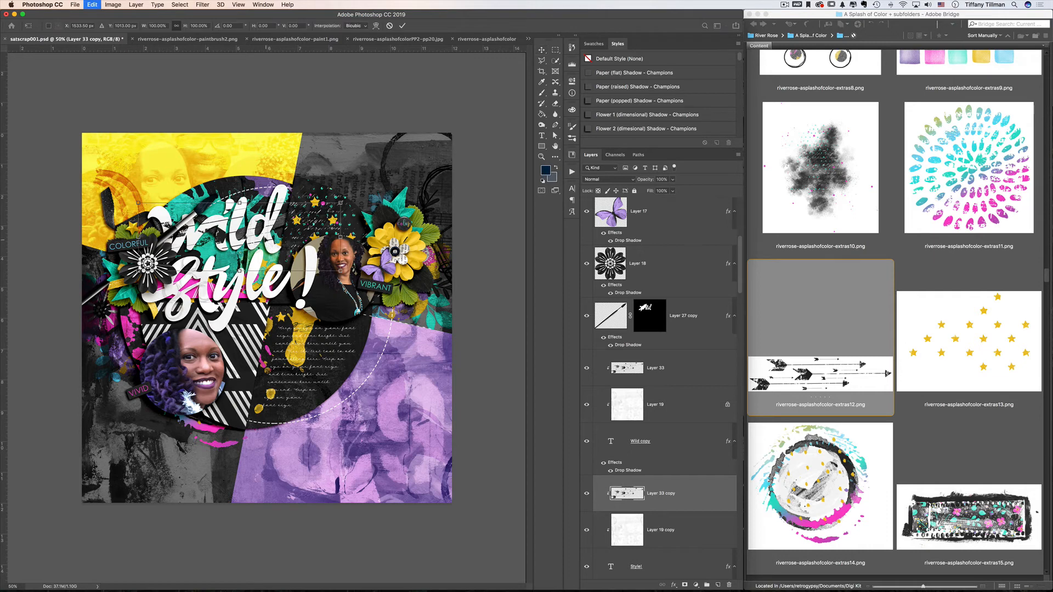
pyautogui.moveTo(258, 236); pyautogui.dragTo(271, 284)
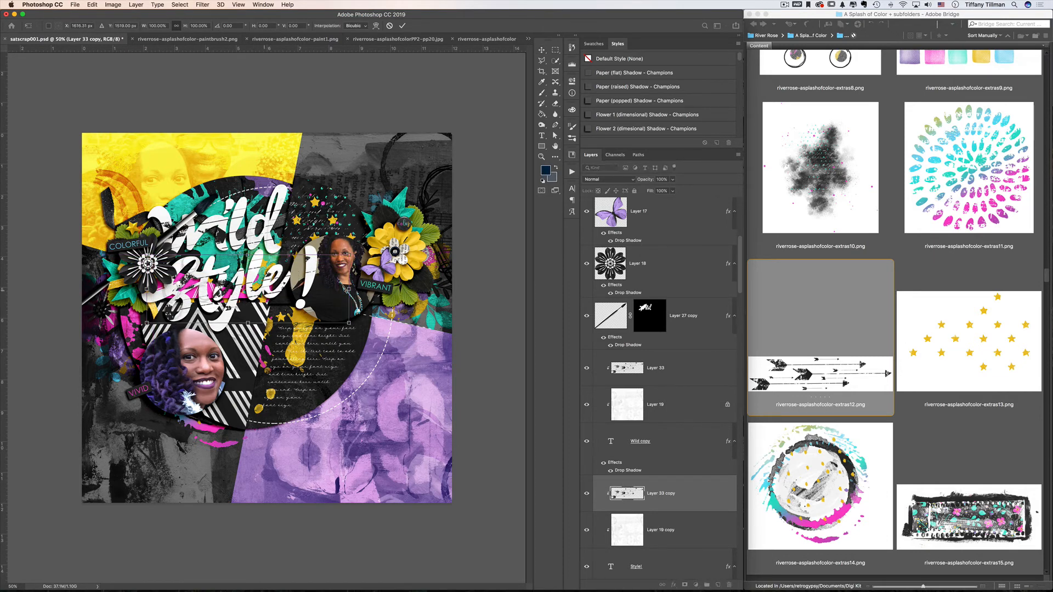
pyautogui.press('Return')
pyautogui.click(312, 120)
pyautogui.press('super+s')
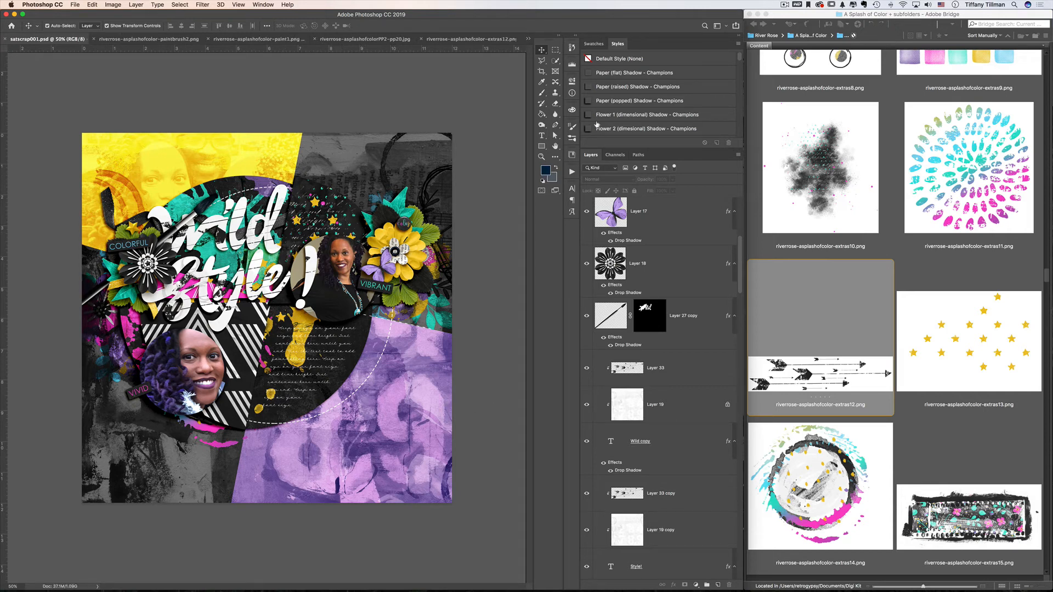
# - Draw a white circle about 2706 px wide with the Ellipse tool and move its layer directly below Layer 11 copy
pyautogui.click(542, 146)
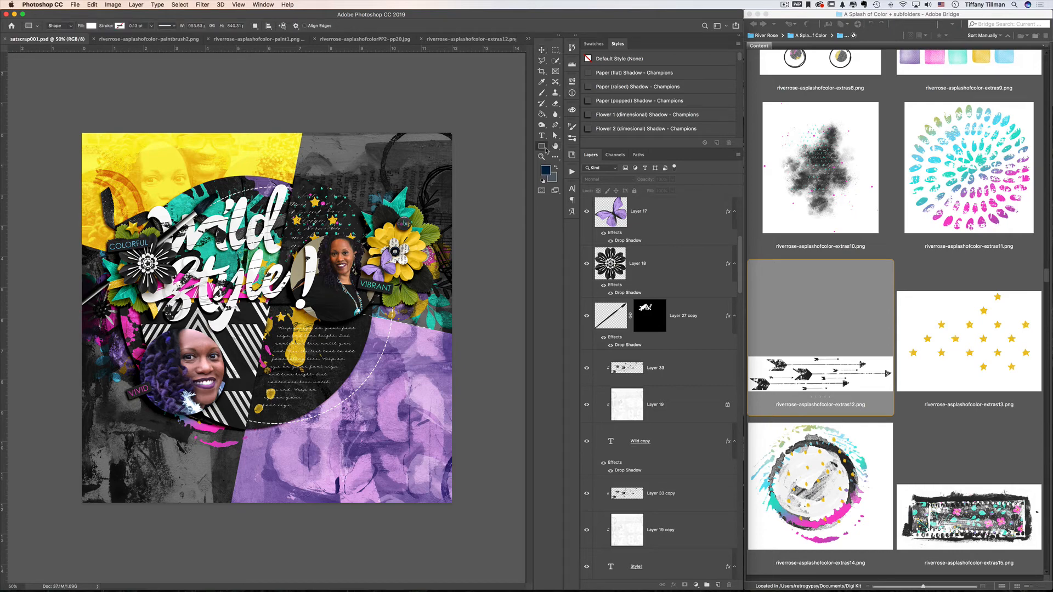
pyautogui.click(568, 163)
pyautogui.scroll(8, 665, 227)
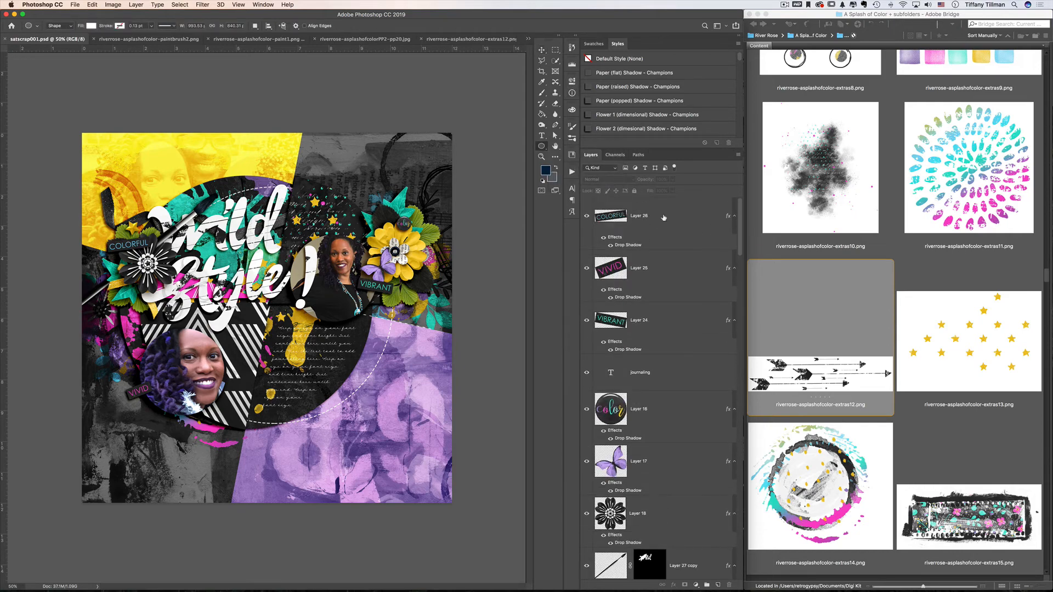
pyautogui.click(663, 218)
pyautogui.moveTo(143, 187); pyautogui.dragTo(400, 455)
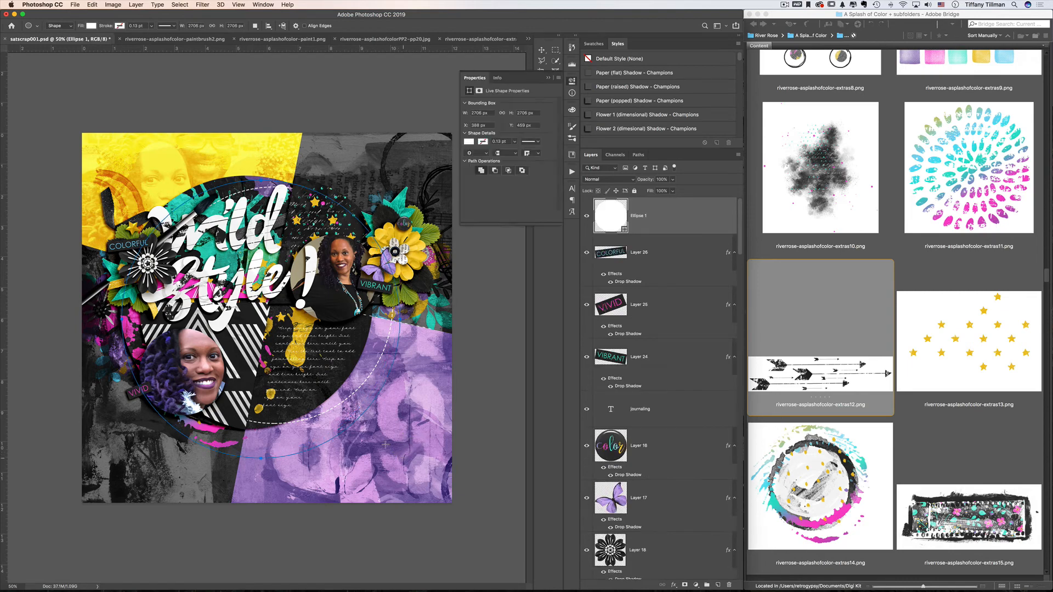
pyautogui.moveTo(657, 207); pyautogui.dragTo(635, 507)
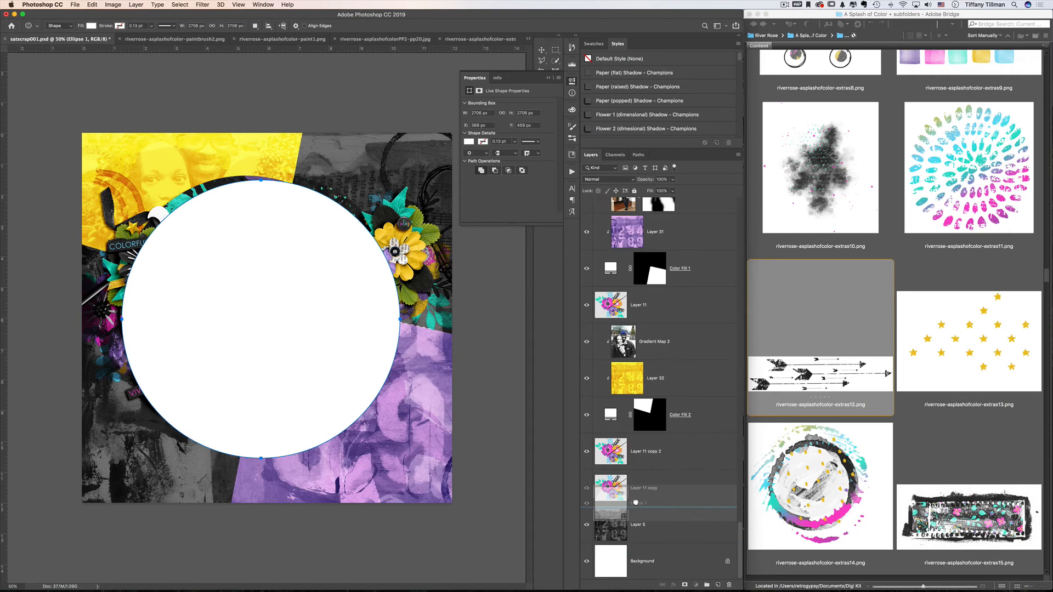
# - Shift the white circle left and slightly up behind the black circle, to about X 340 px and Y 447 px
pyautogui.press('super+t')
pyautogui.moveTo(261, 385); pyautogui.dragTo(246, 383)
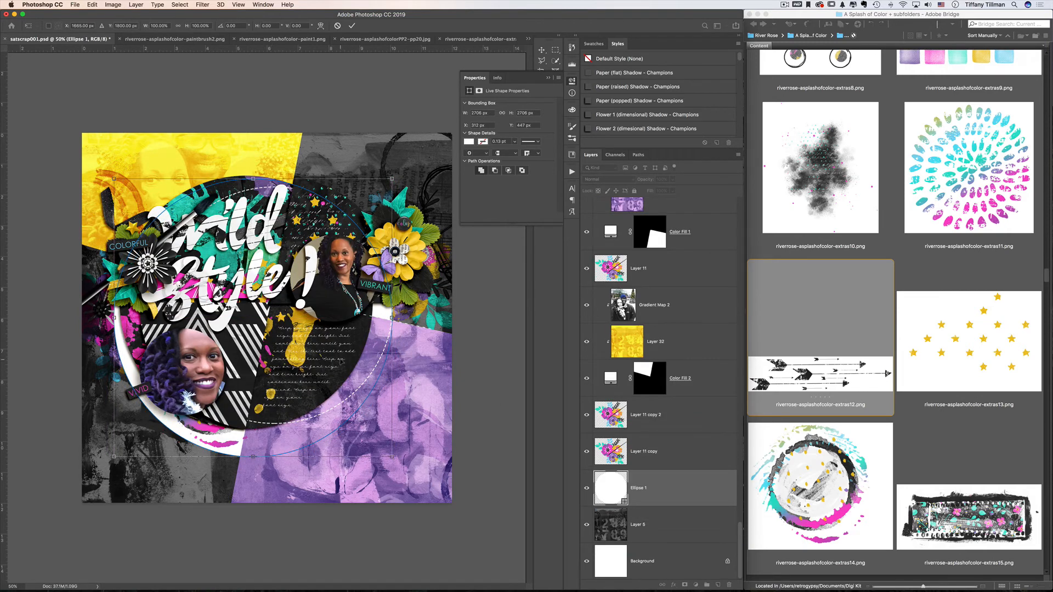
pyautogui.press('Right')
pyautogui.press('Right')
pyautogui.press('Right')
pyautogui.press('Right')
pyautogui.press('Right')
pyautogui.press('Right')
pyautogui.press('Right')
pyautogui.press('Right')
pyautogui.press('Right')
pyautogui.press('Right')
pyautogui.press('Right')
pyautogui.press('Right')
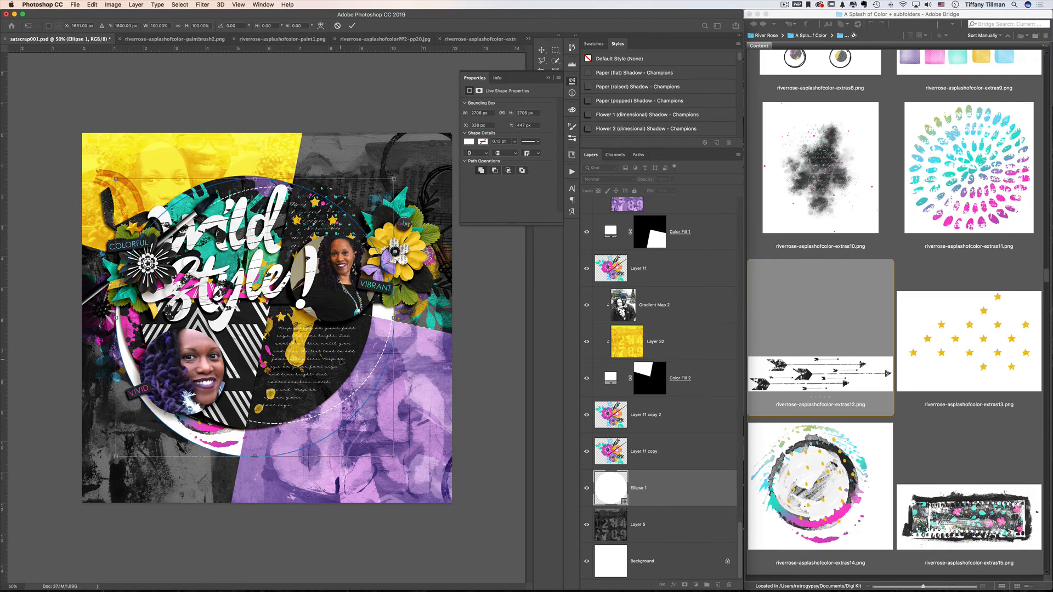
pyautogui.press('Right')
pyautogui.press('Right')
pyautogui.press('Return')
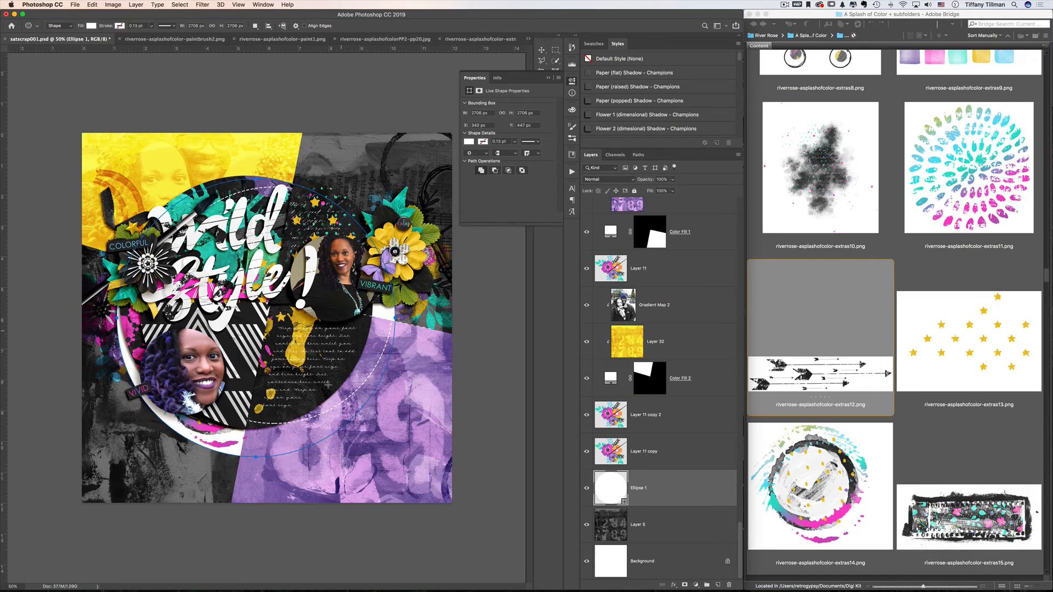
# - Scale the white circle down to about 2600 px in width and height
pyautogui.press('super+t')
pyautogui.moveTo(394, 454); pyautogui.dragTo(385, 446)
pyautogui.press('Return')
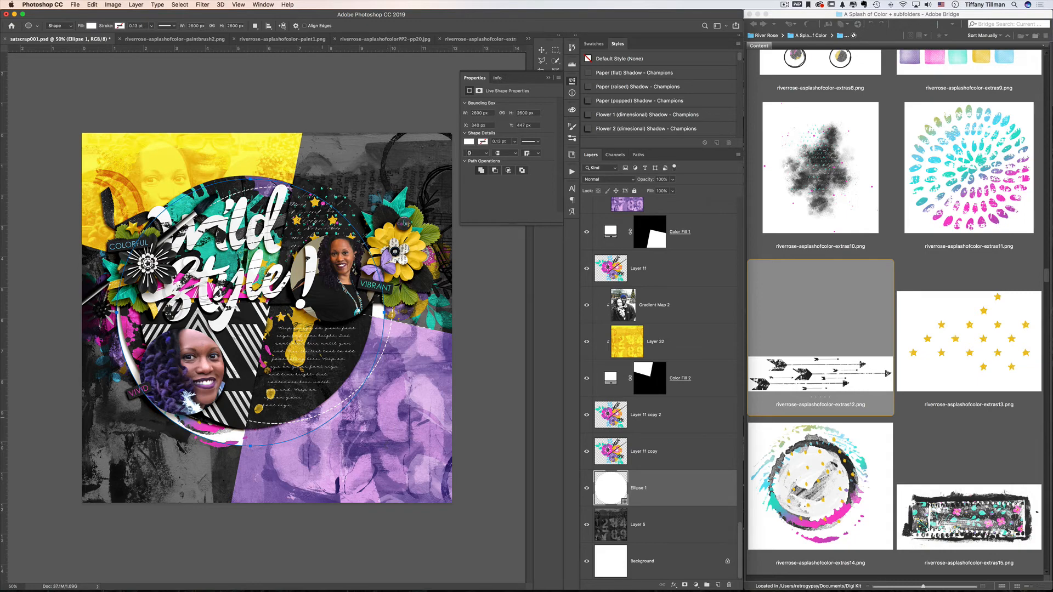
# - Duplicate the white paper on Layer 19, move the copy directly above Ellipse 1 and clip it to the circle
pyautogui.scroll(10, 665, 485)
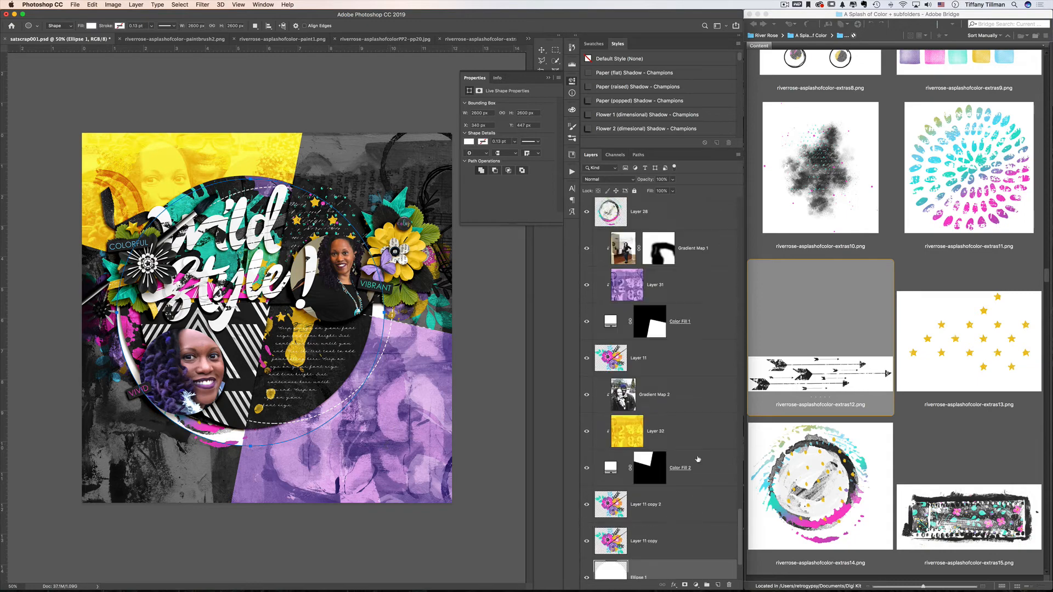
pyautogui.scroll(10, 680, 452)
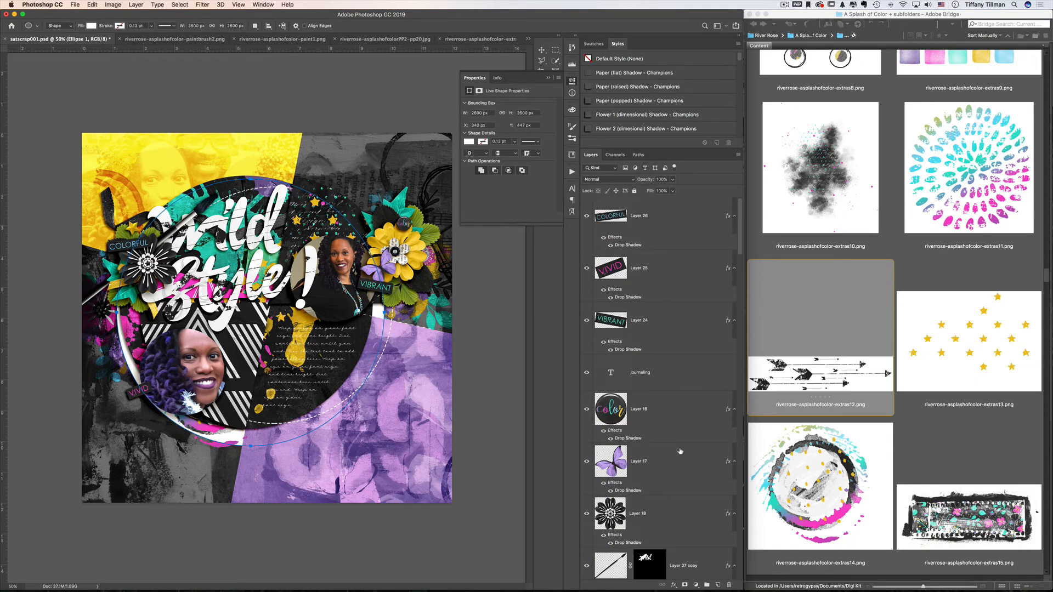
pyautogui.click(679, 420)
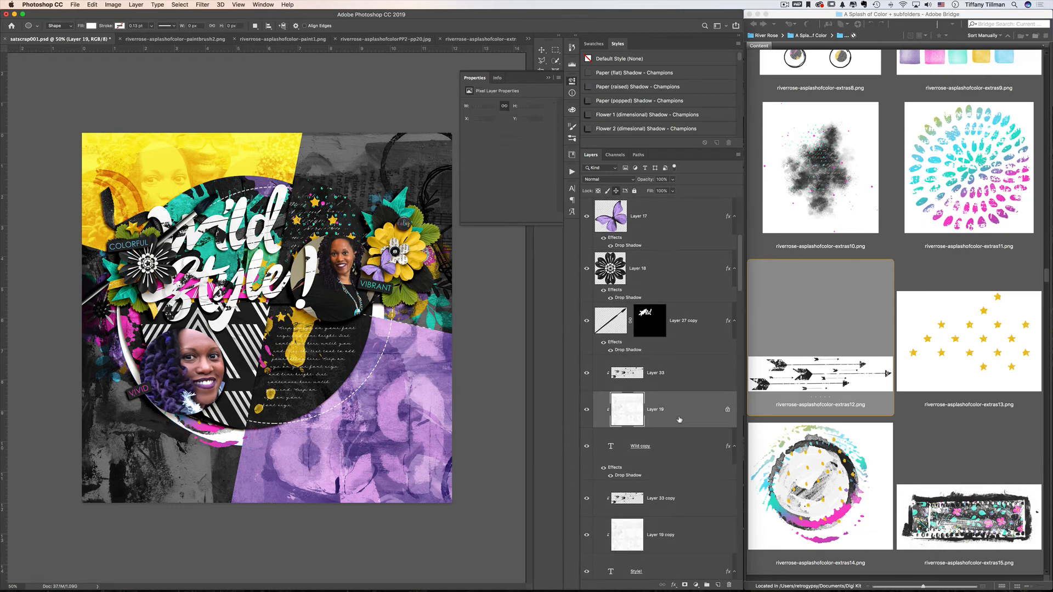
pyautogui.press('super+j')
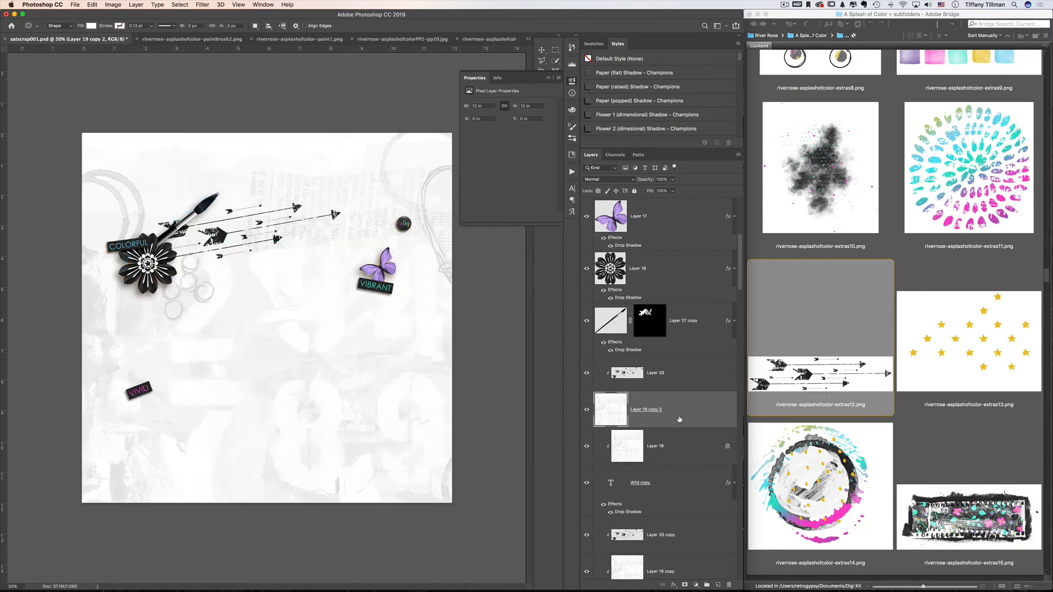
pyautogui.moveTo(658, 590)
pyautogui.moveTo(657, 590); pyautogui.dragTo(668, 477)
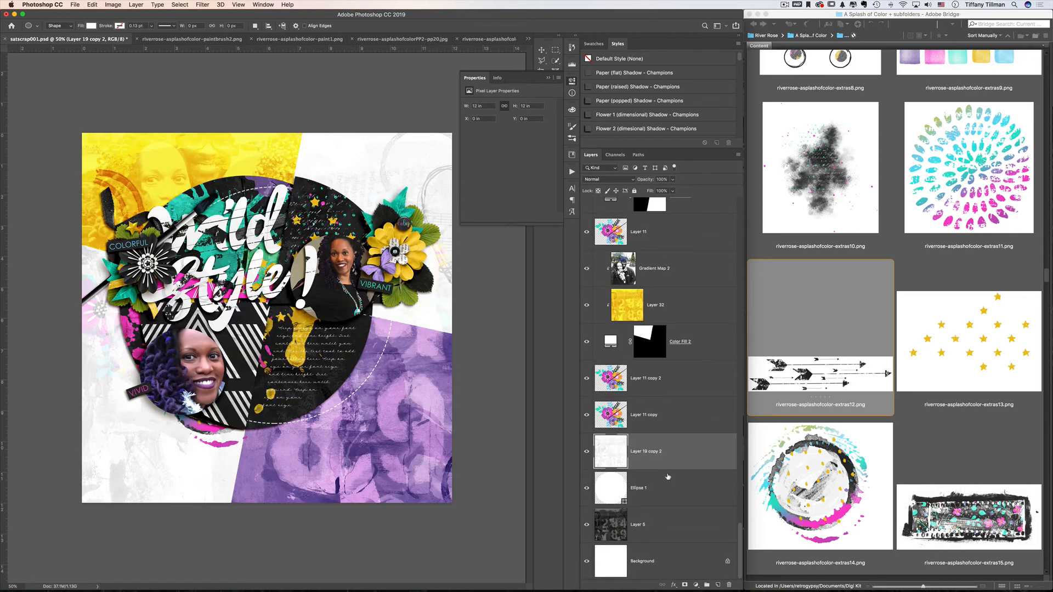
pyautogui.keyDown('alt'); pyautogui.click(668, 466); pyautogui.keyUp('alt')
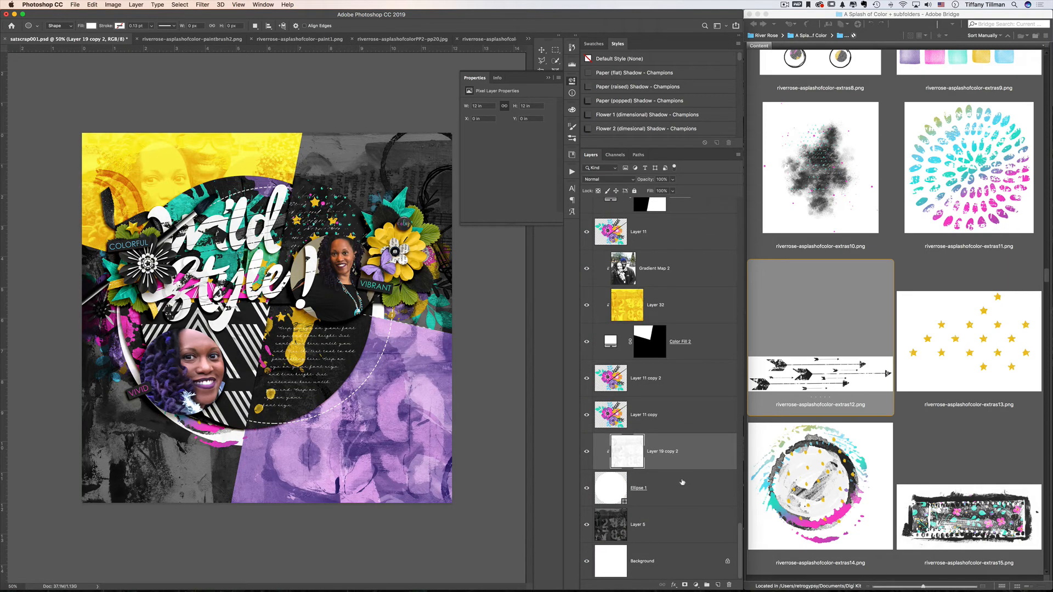
# - Apply the Paper (raised) Shadow - Champions style to the Ellipse 1 circle and collapse its properties
pyautogui.click(682, 482)
pyautogui.click(645, 89)
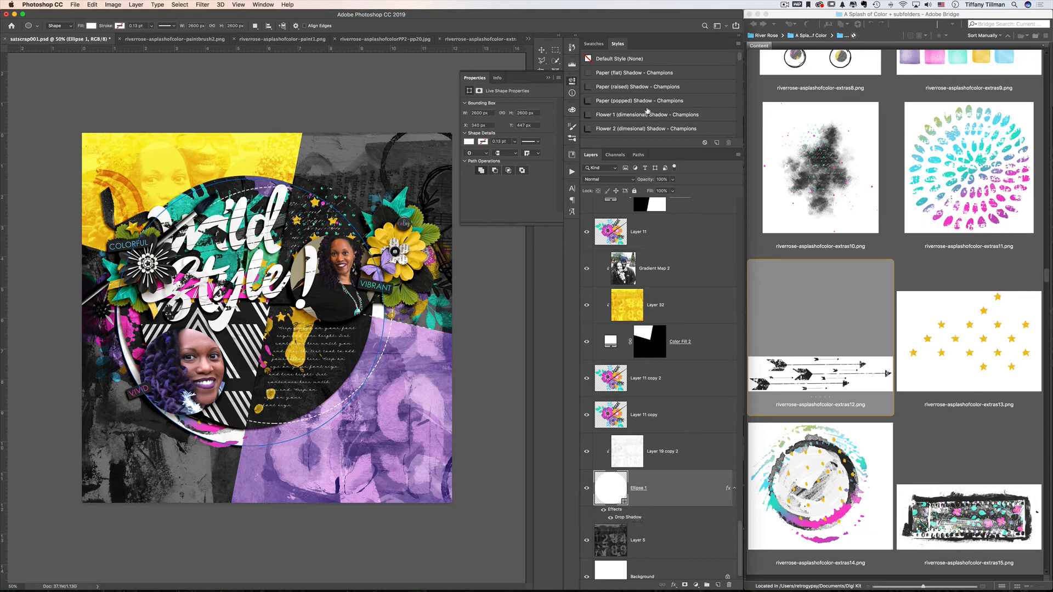
pyautogui.press('v')
pyautogui.click(308, 110)
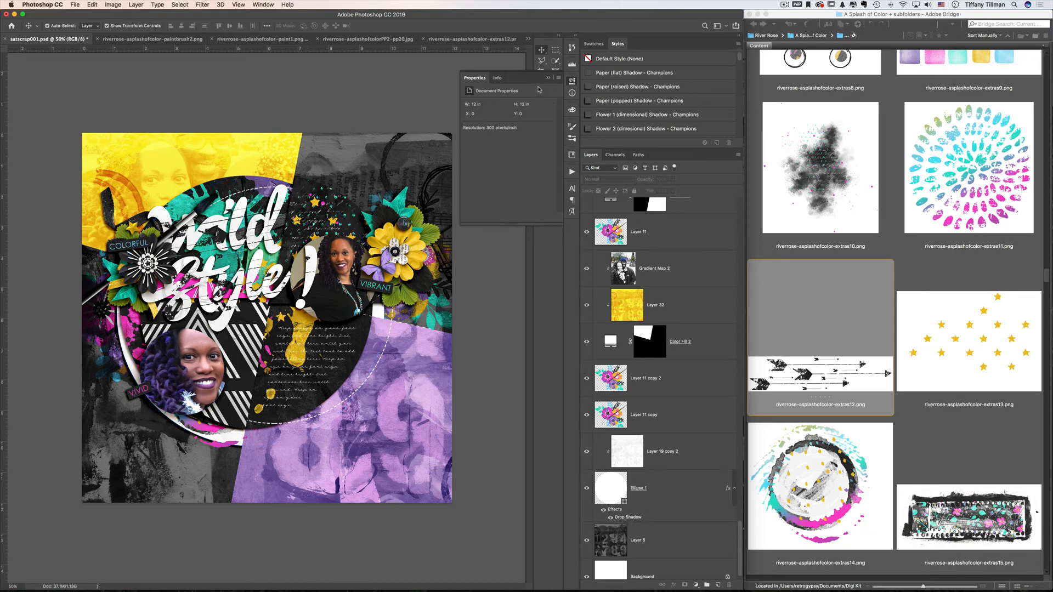
pyautogui.click(547, 81)
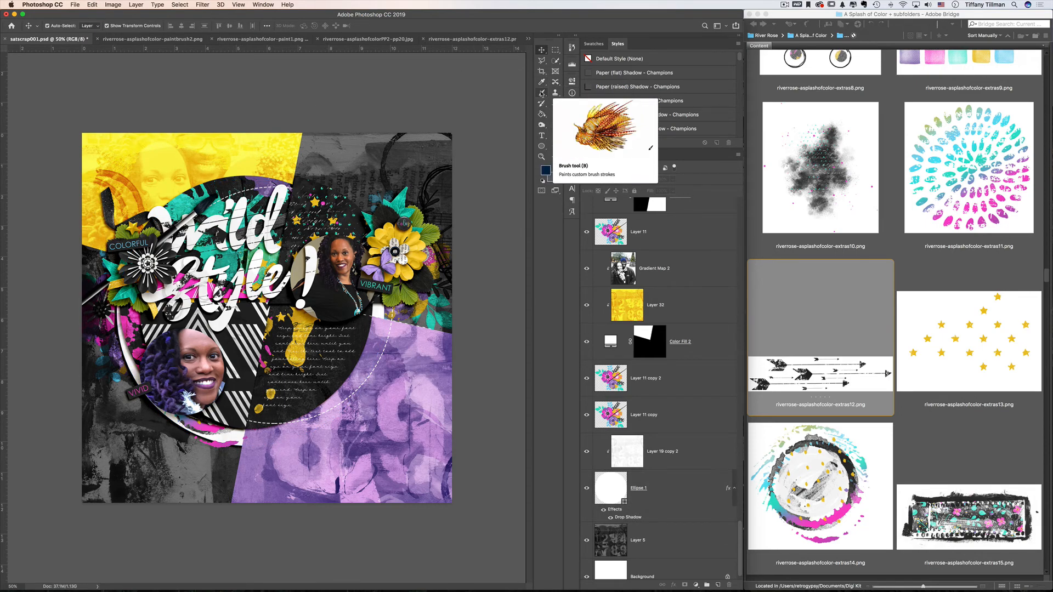
# - Move the painted ring on Layer 28 directly above Layer 19 copy 2 and clip it to the white circle
pyautogui.click(205, 427)
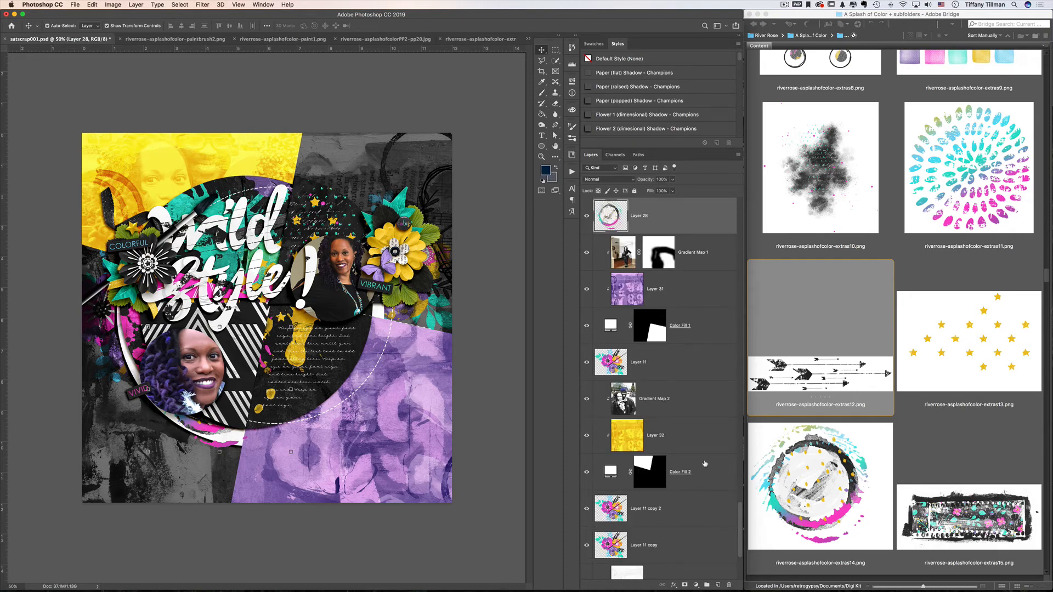
pyautogui.scroll(3, 704, 464)
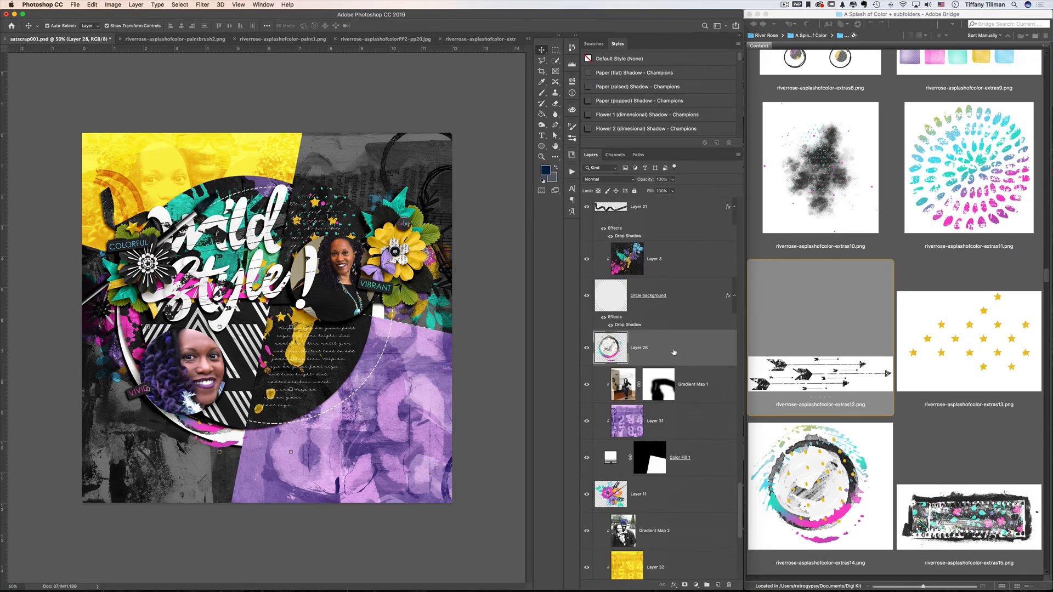
pyautogui.moveTo(674, 352); pyautogui.dragTo(677, 415)
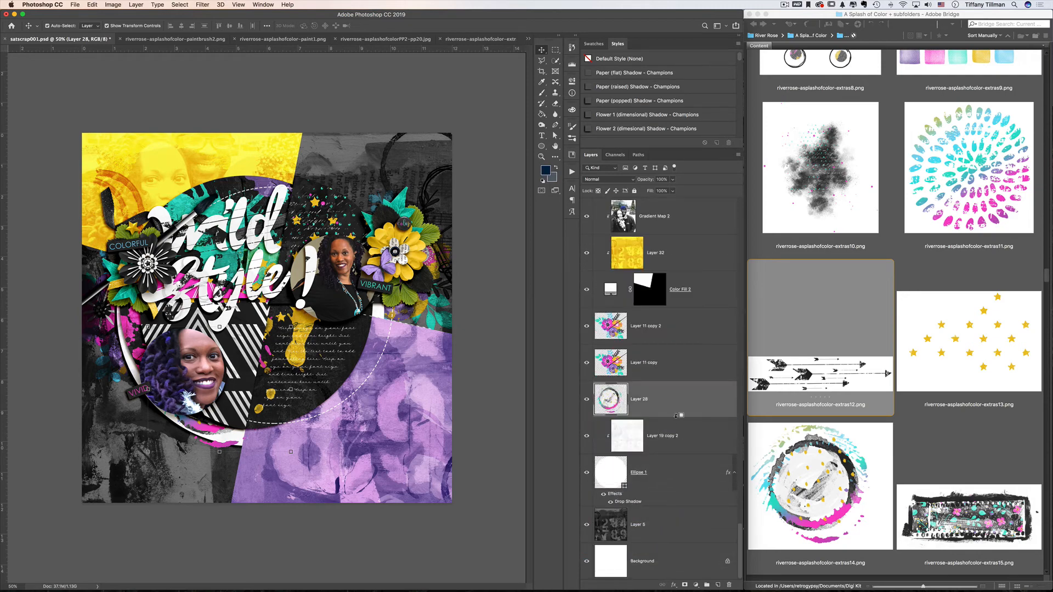
pyautogui.keyDown('alt'); pyautogui.click(677, 416); pyautogui.keyUp('alt')
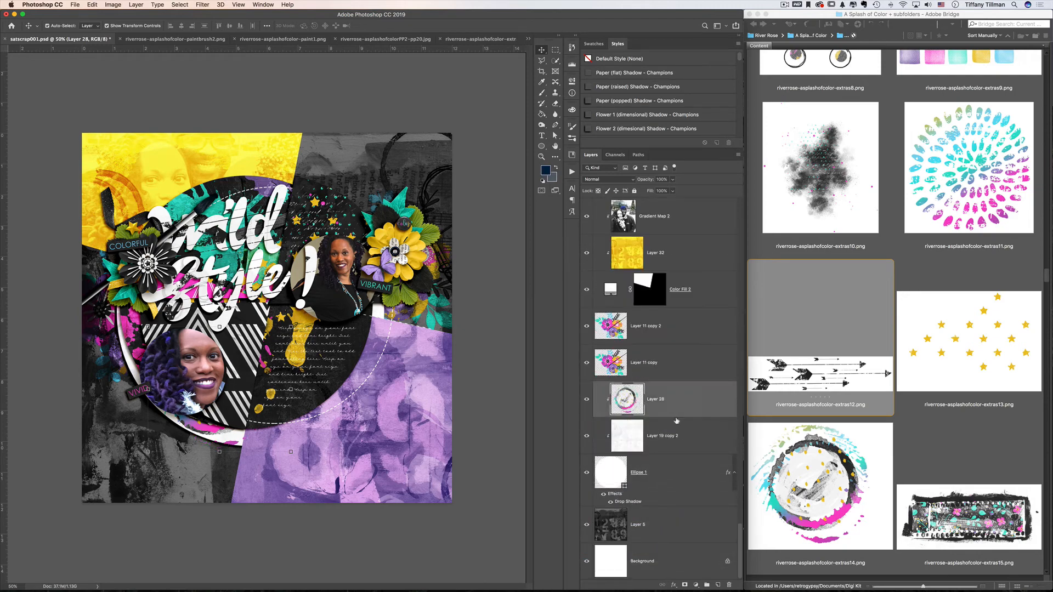
pyautogui.click(280, 102)
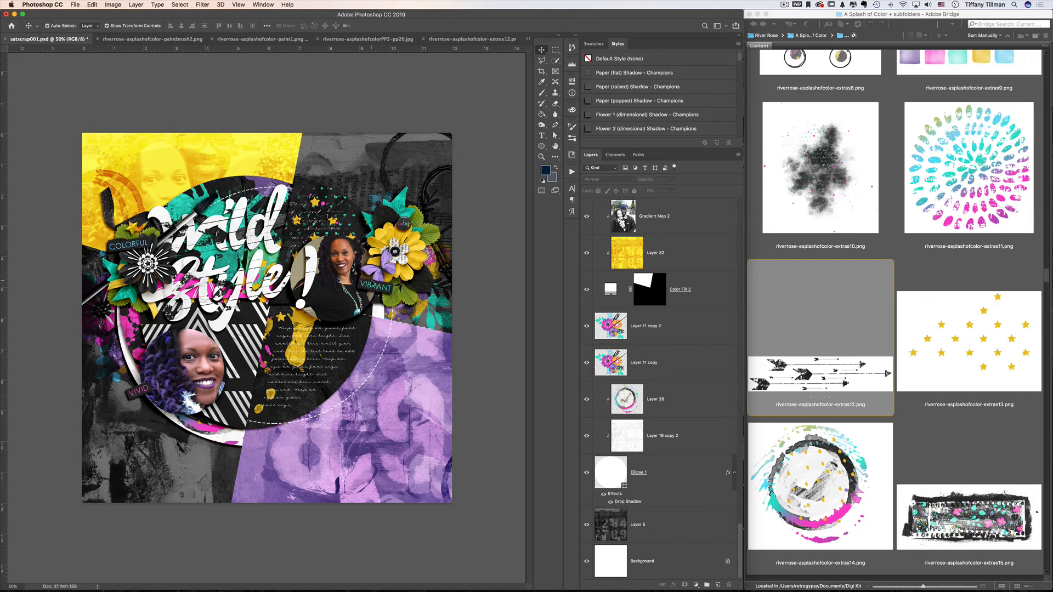
# - Reposition the white Ellipse 1 circle slightly behind the central cluster and save the document
pyautogui.click(235, 438)
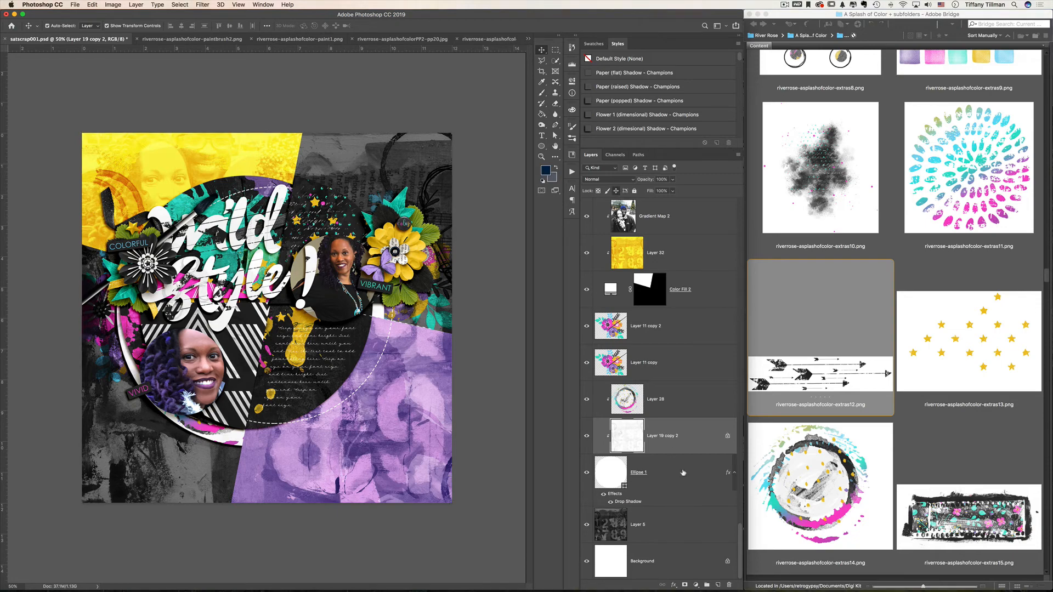
pyautogui.click(682, 472)
pyautogui.press('super+t')
pyautogui.moveTo(301, 404); pyautogui.dragTo(311, 407)
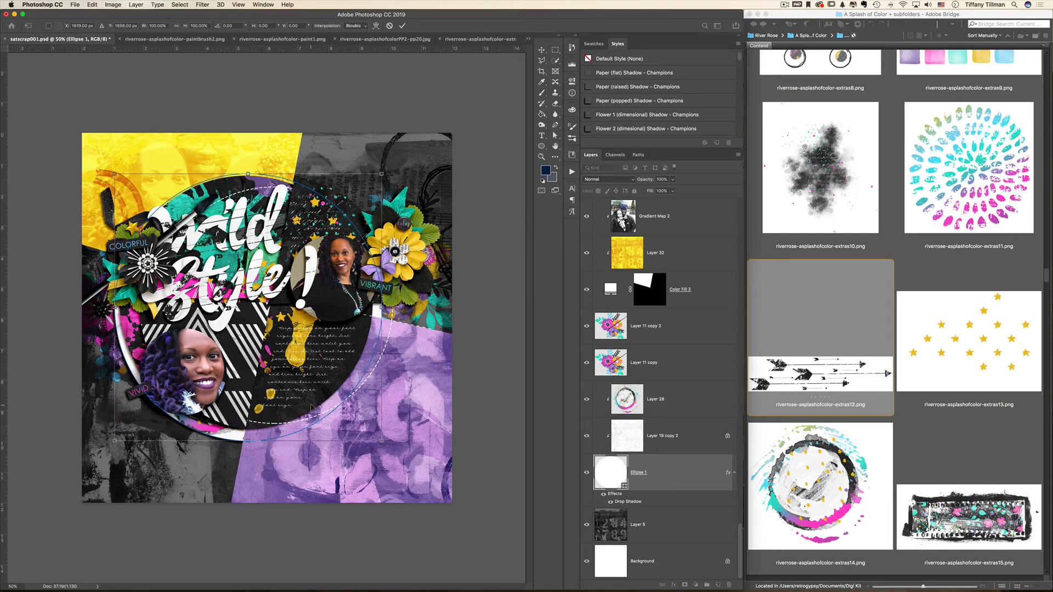
pyautogui.press('Return')
pyautogui.press('super+s')
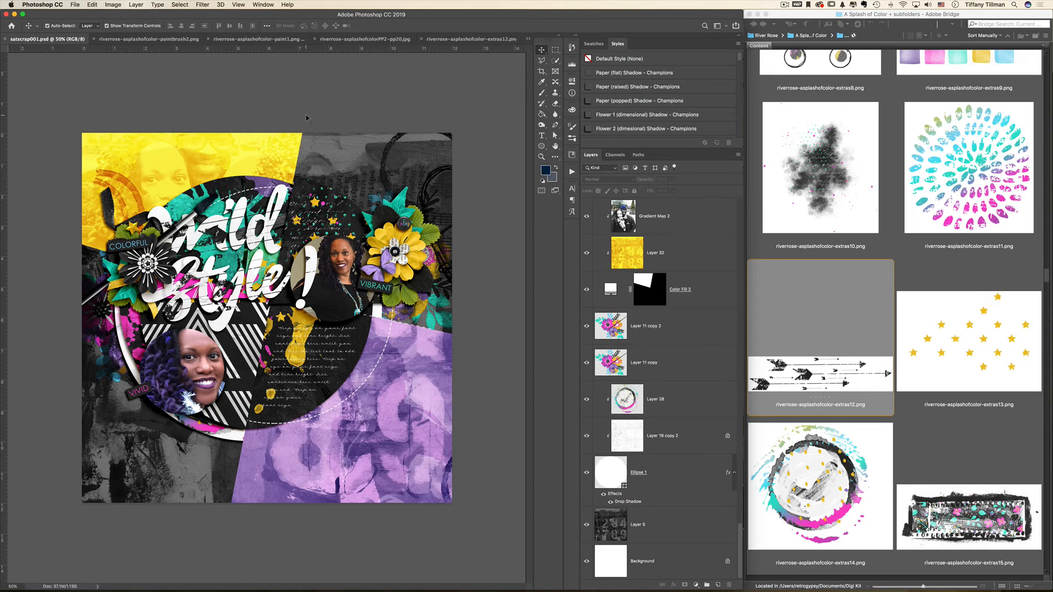
# - Rotate the VIVID word label slightly at the lower edge of the large portrait
pyautogui.press('super+plus')
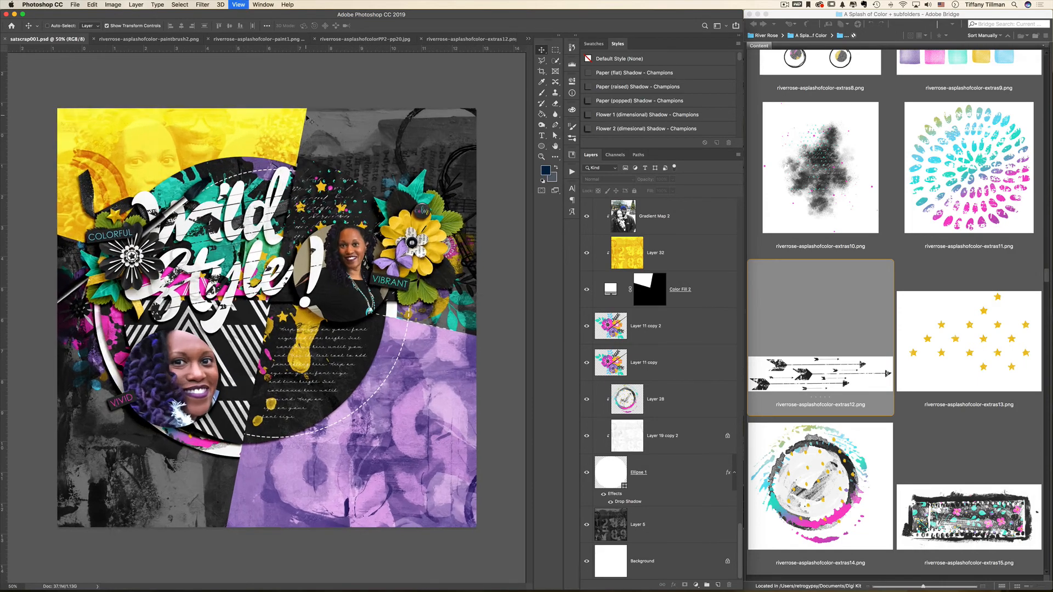
pyautogui.press('super+minus')
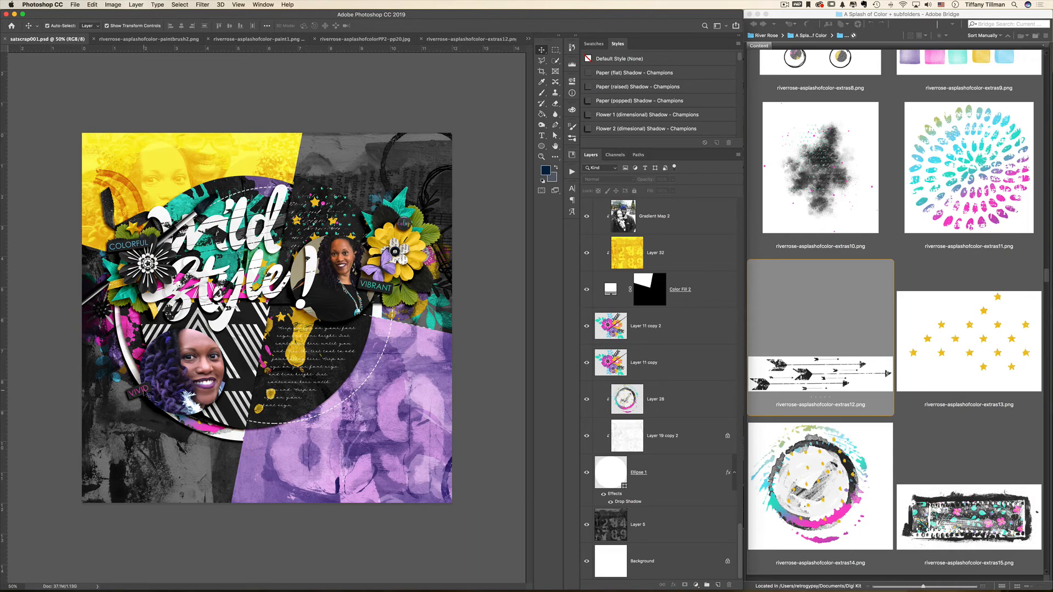
pyautogui.click(146, 394)
pyautogui.press('super+t')
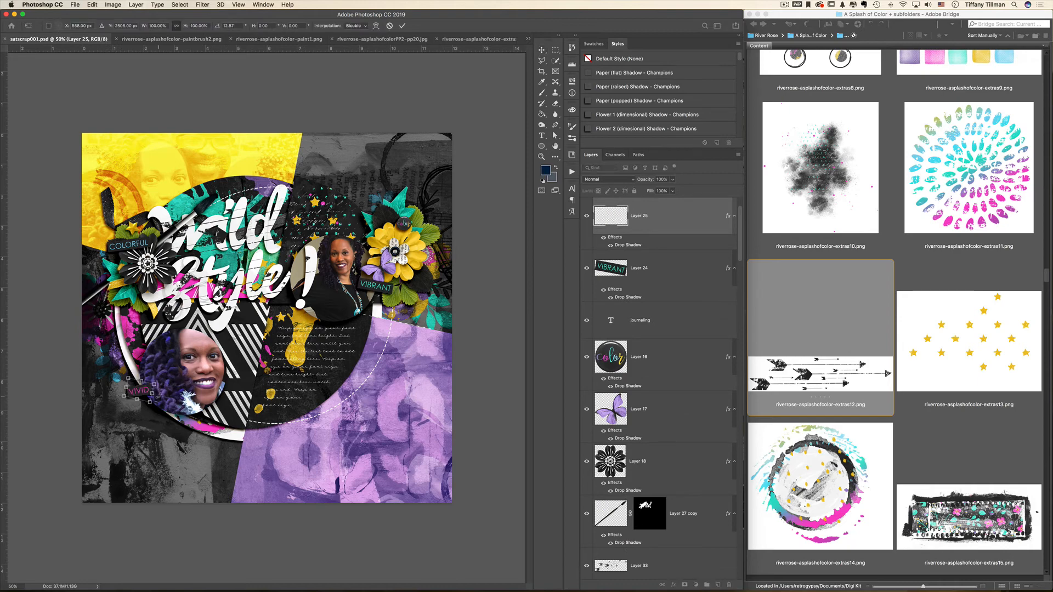
pyautogui.press('Return')
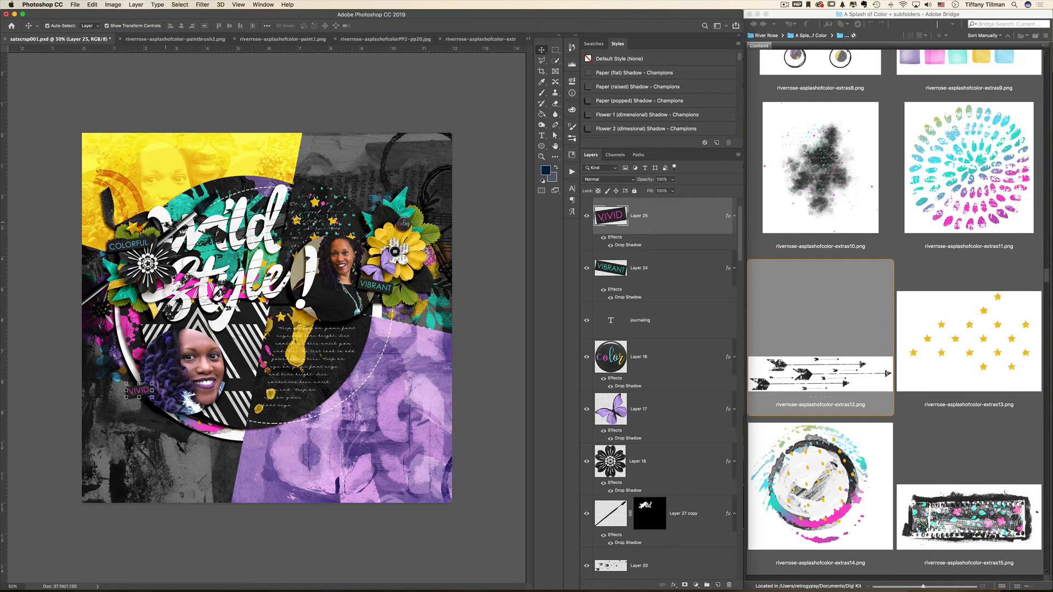
# - Find the thread scribble riverrose-asplashofcolor-extras23.png in Bridge and open it in Photoshop
pyautogui.click(941, 324)
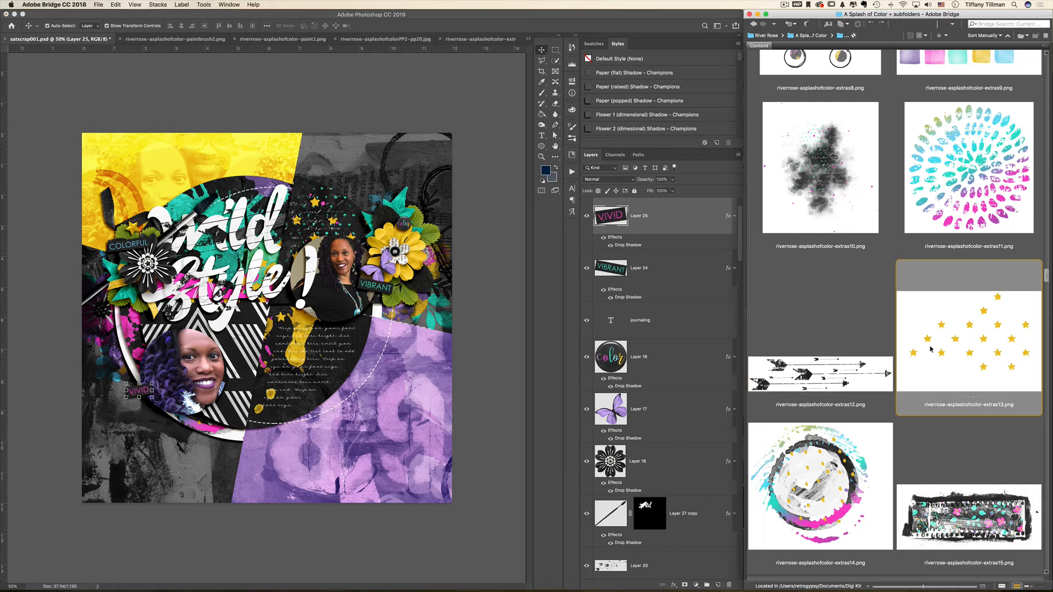
pyautogui.scroll(-10, 930, 349)
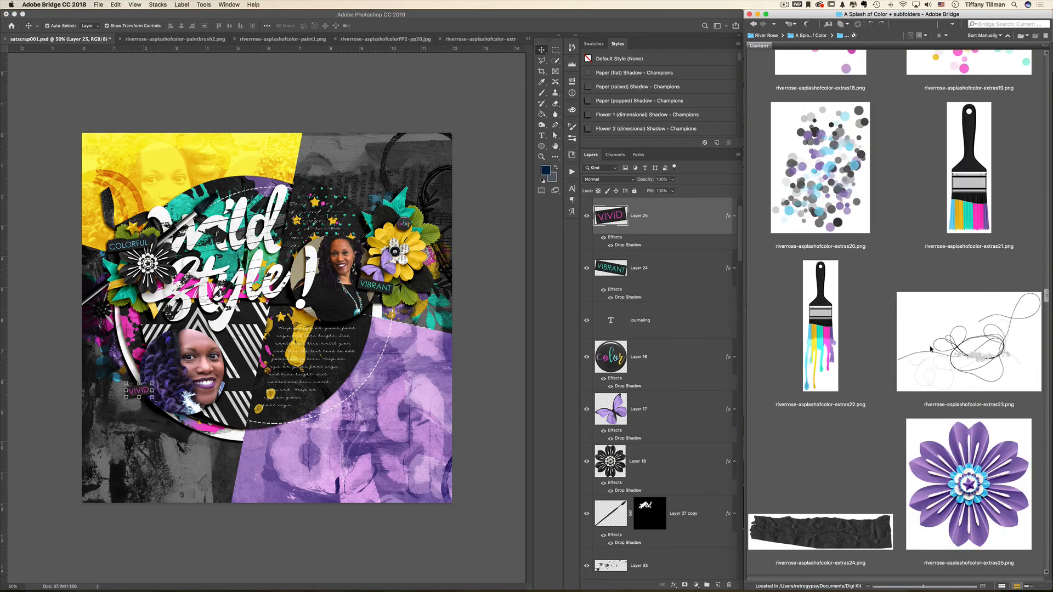
pyautogui.scroll(-3, 931, 349)
pyautogui.doubleClick(945, 236)
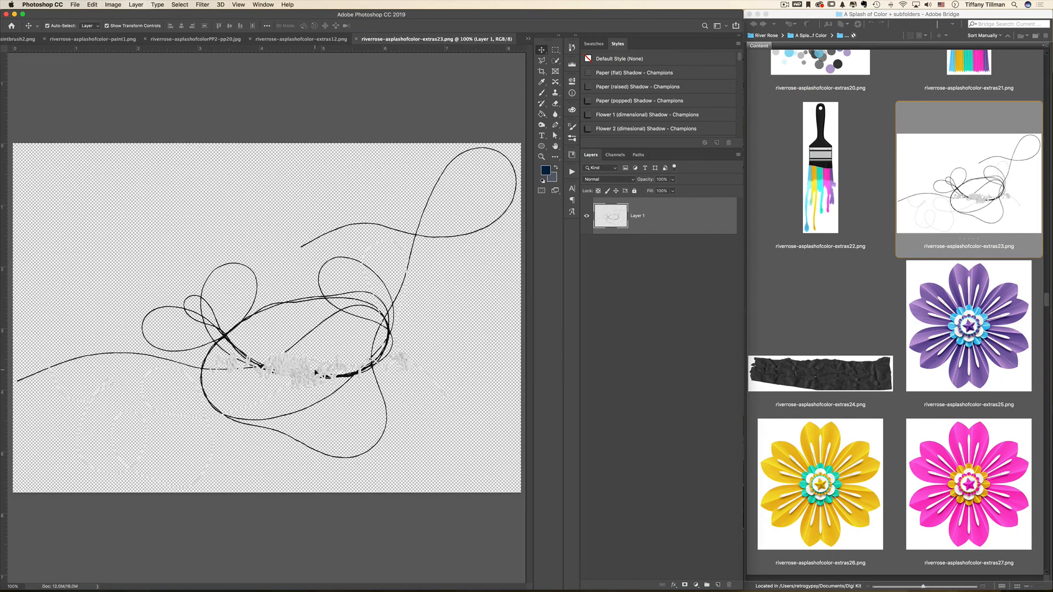
pyautogui.click(315, 372)
# - Close the riverrose-asplashofcolor-extras12.png and riverrose-asplashofcolorPP2-pp20.jpg documents
pyautogui.click(344, 39)
pyautogui.press('super+w')
pyautogui.click(329, 39)
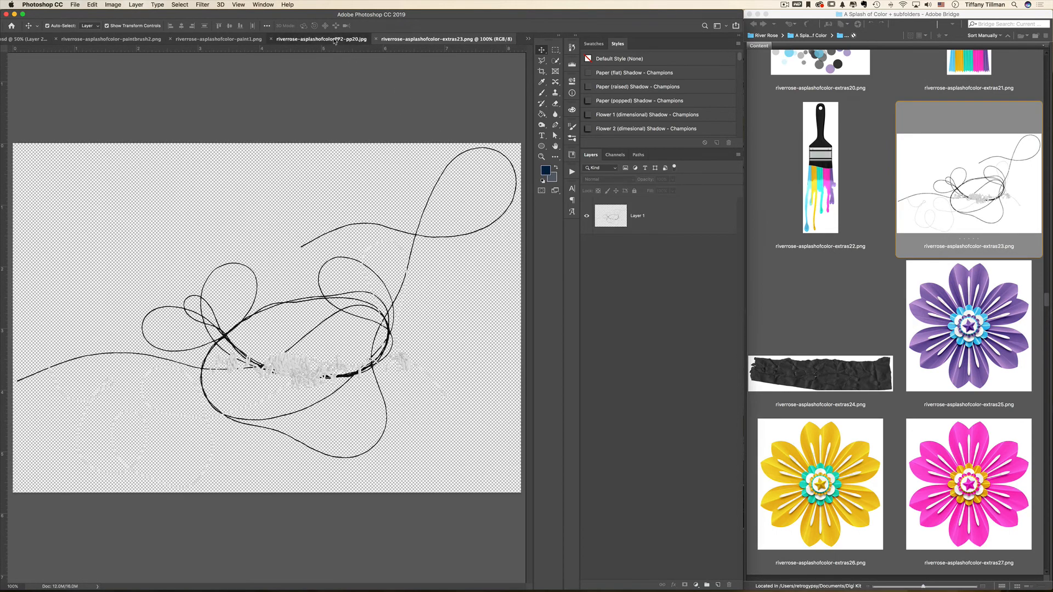
pyautogui.press('super+w')
# - Copy the thread scribble into satscrap001.psd and apply the Paper (raised) Shadow - Champions style to it
pyautogui.moveTo(324, 377); pyautogui.dragTo(156, 181)
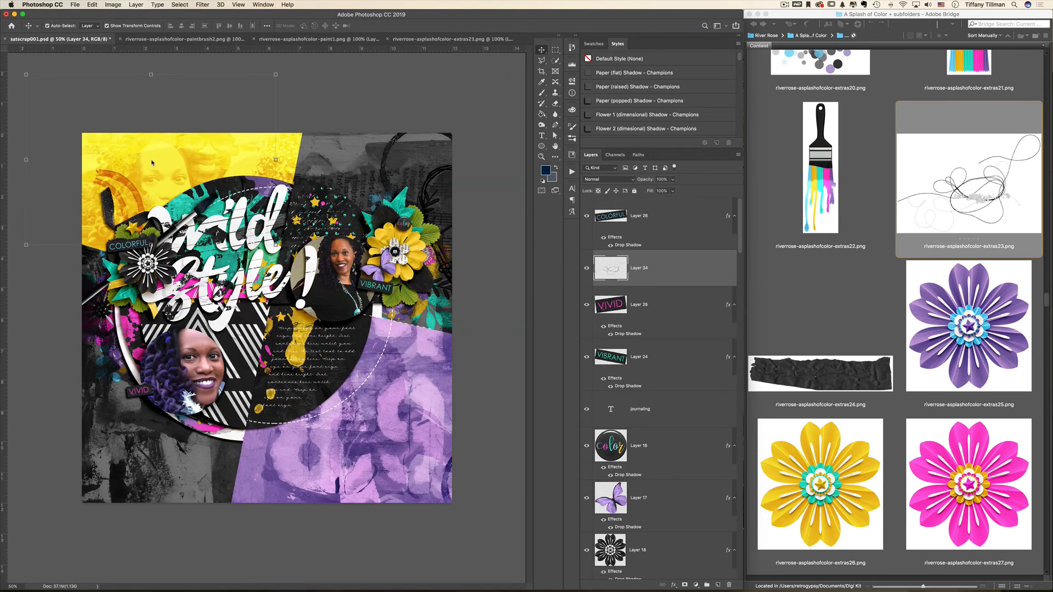
pyautogui.click(655, 87)
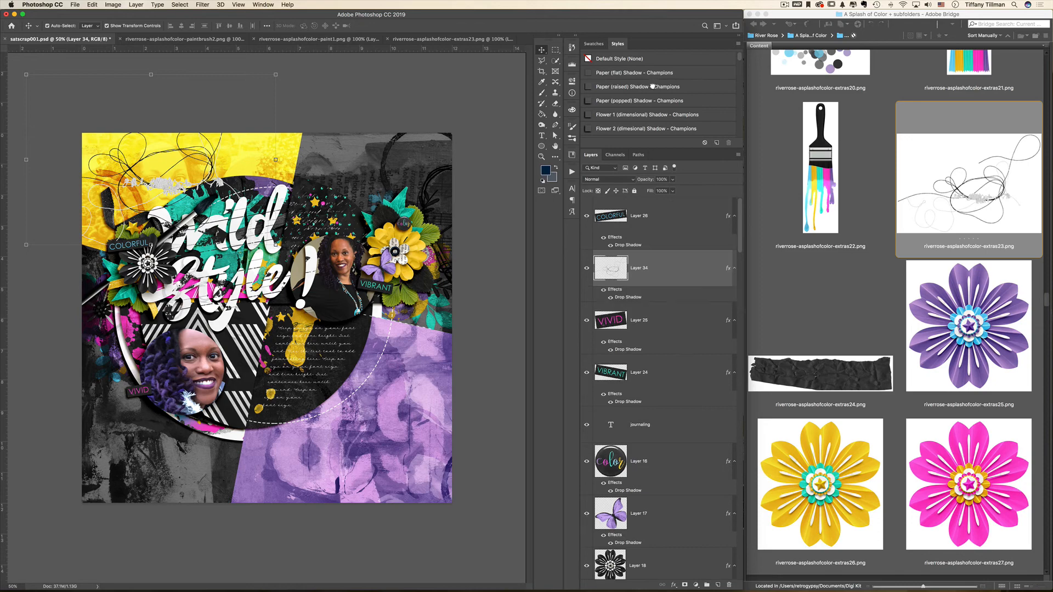
# - Move the thread scribble to the circle's lower-right edge, rotate it slightly counterclockwise and apply the Paper (flat) Shadow - Champions style
pyautogui.moveTo(244, 153); pyautogui.dragTo(353, 389)
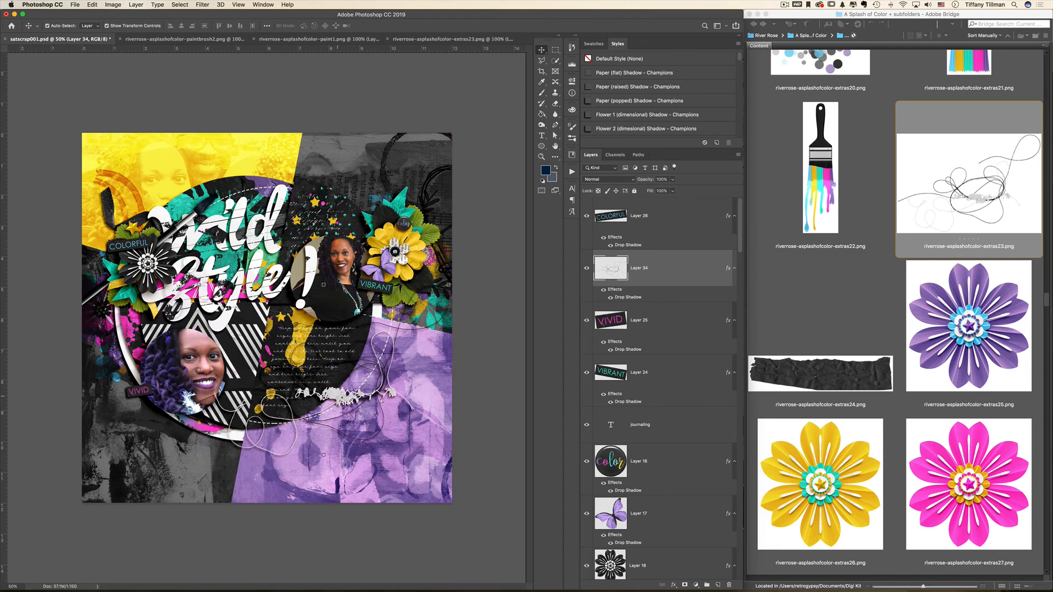
pyautogui.moveTo(456, 390); pyautogui.dragTo(464, 364)
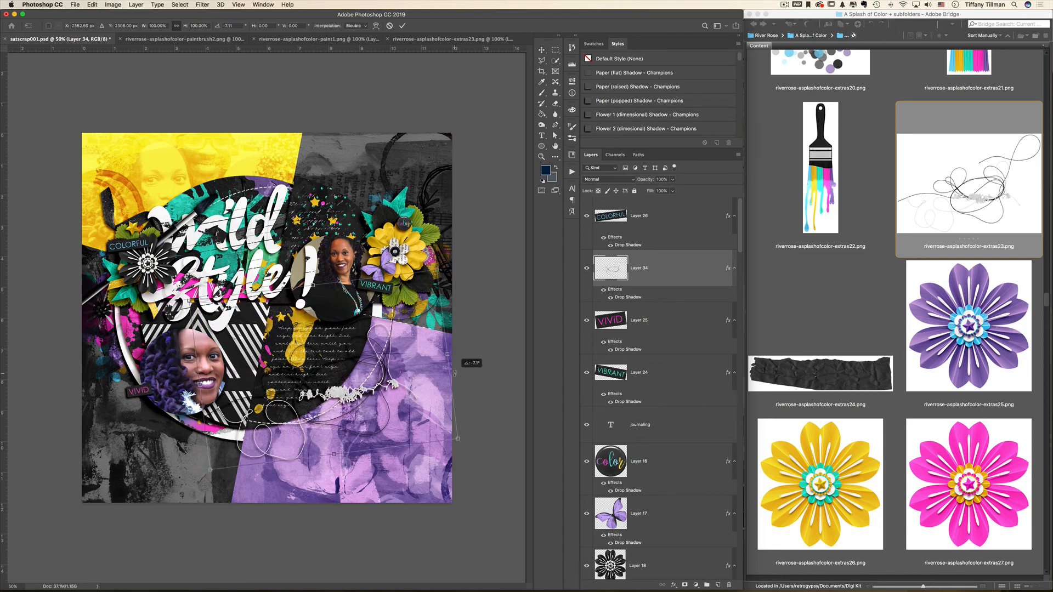
pyautogui.press('Return')
pyautogui.click(623, 74)
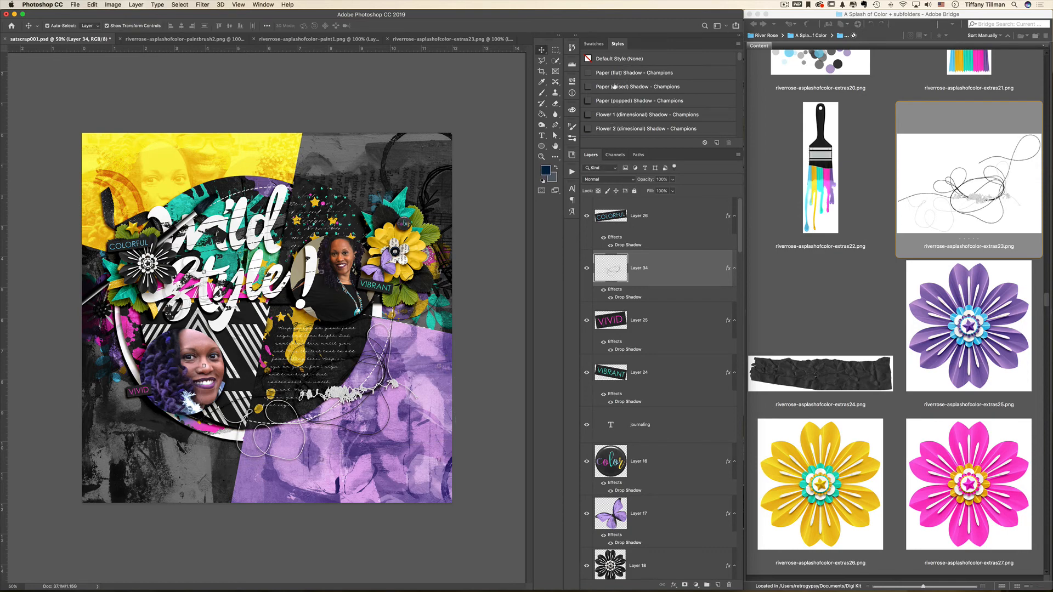
# - Move Layer 34 directly below the circle background layer and shift the thread scribble lower along the circle's edge
pyautogui.moveTo(659, 270); pyautogui.dragTo(634, 394)
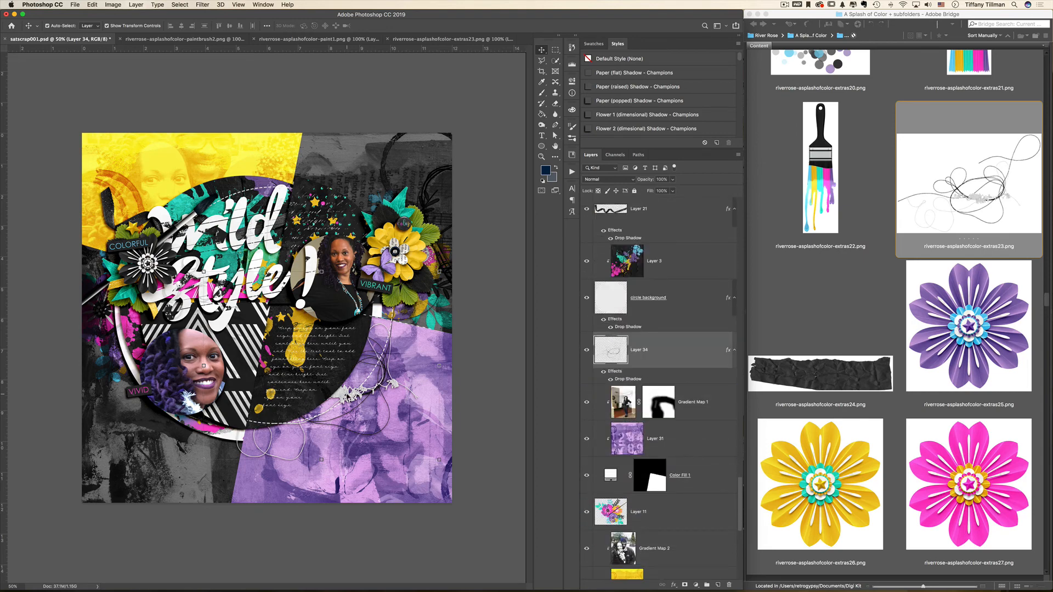
pyautogui.moveTo(352, 402); pyautogui.dragTo(381, 415)
pyautogui.press('super+z')
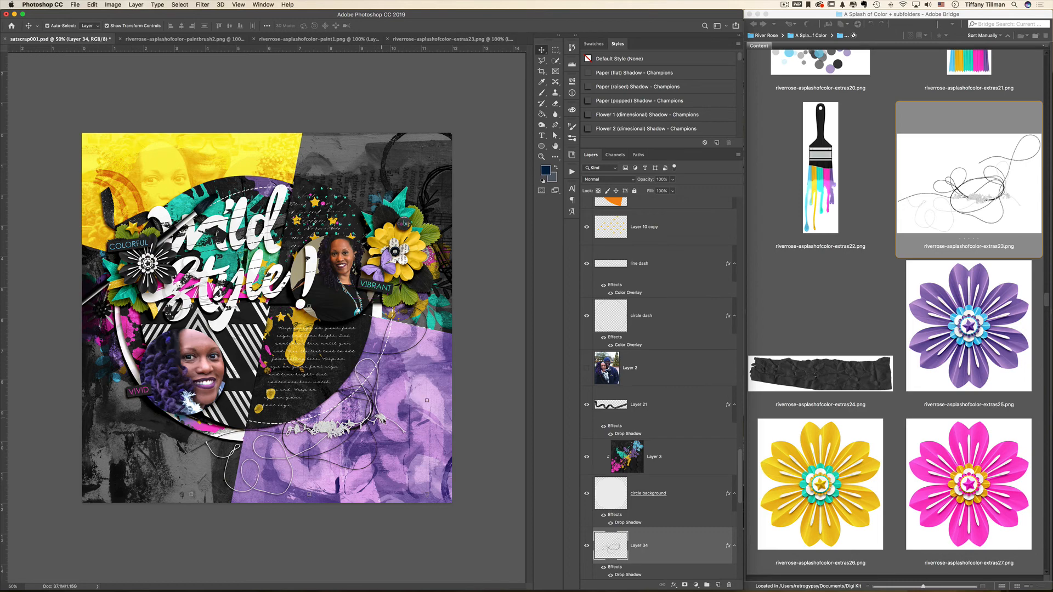
# - Duplicate the thread scribble, place the rotated copy behind the circle's upper-left edge and save the document
pyautogui.press('super+j')
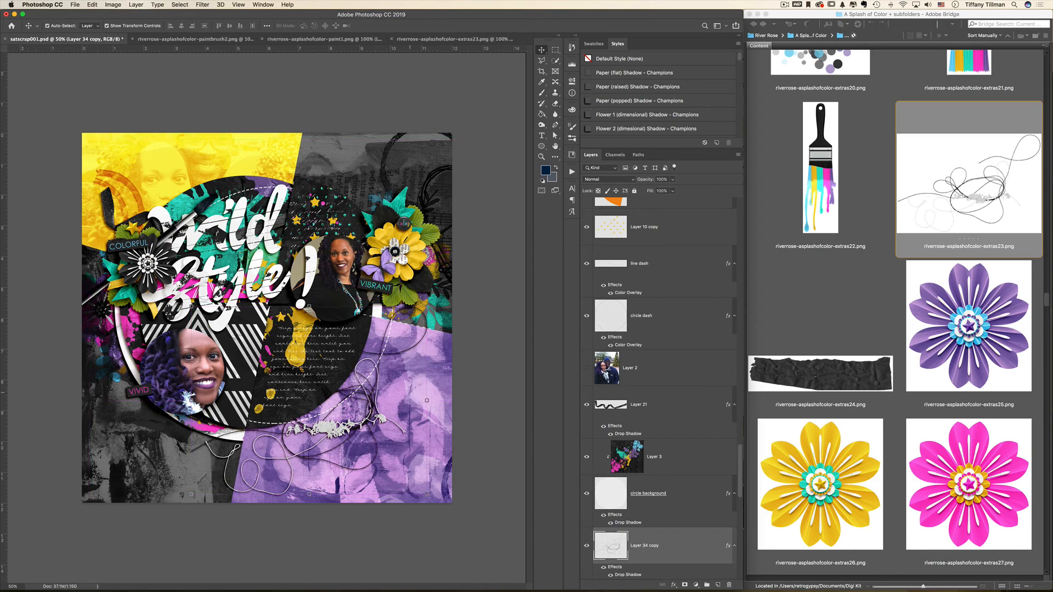
pyautogui.moveTo(380, 415); pyautogui.dragTo(273, 192)
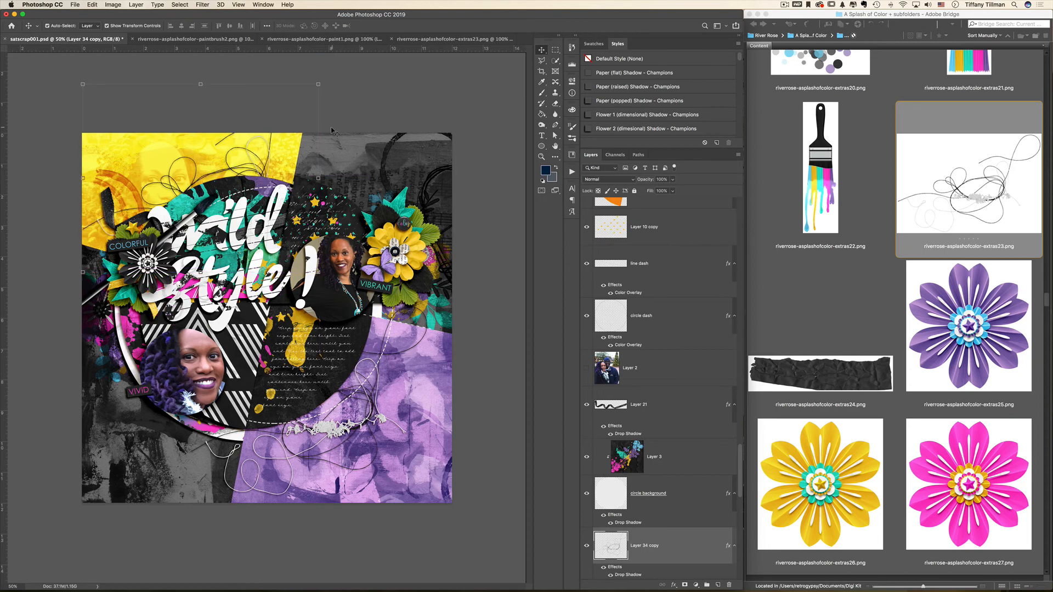
pyautogui.moveTo(325, 132); pyautogui.dragTo(290, 110)
pyautogui.press('Return')
pyautogui.click(368, 99)
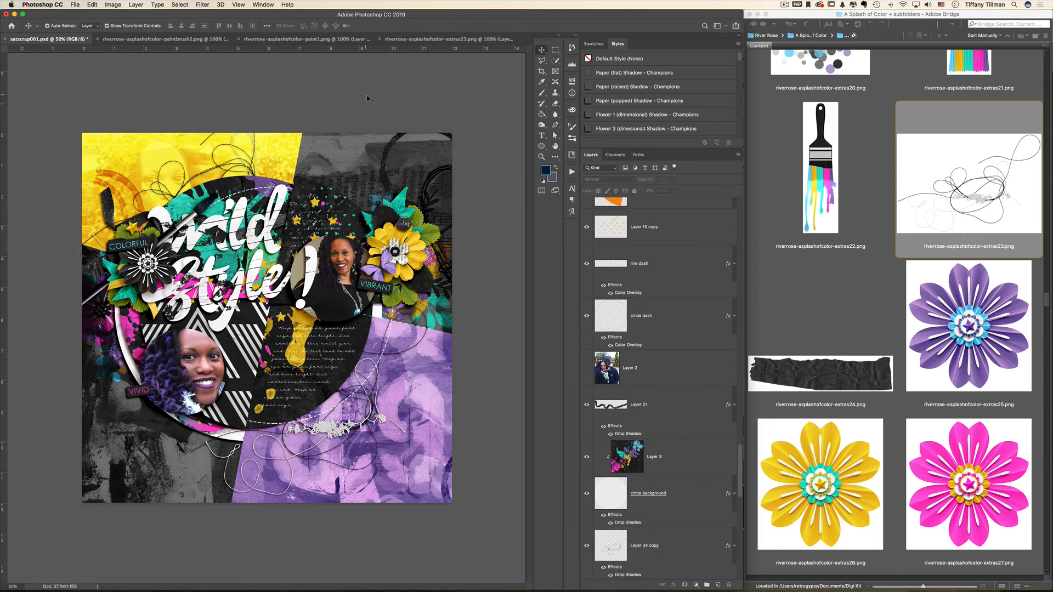
pyautogui.press('super+s')
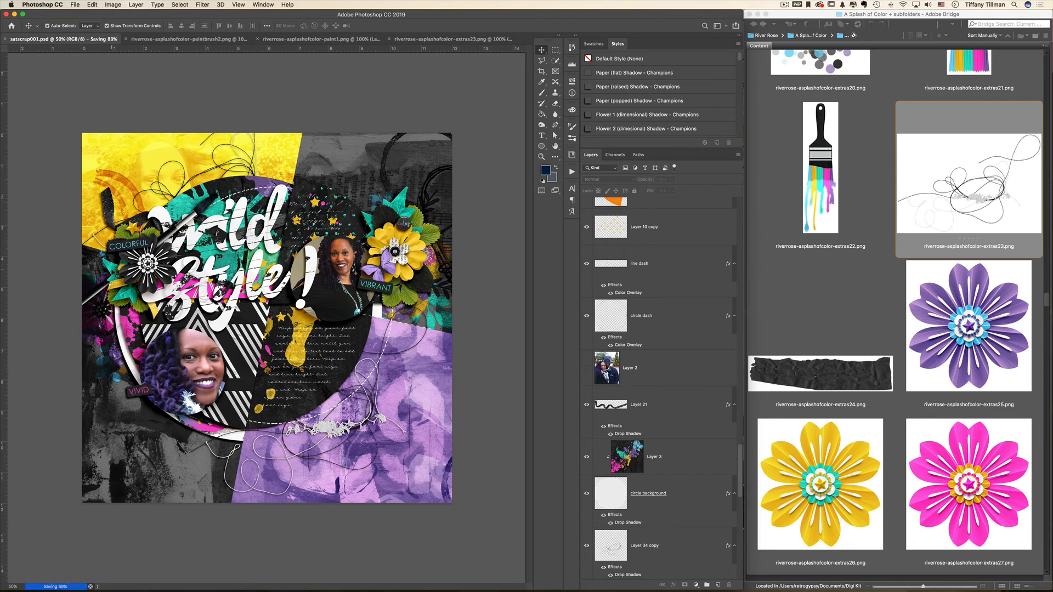
# - Move the teal leaf and two green leaves outward around the black flower beside the COLORFUL label
pyautogui.moveTo(114, 274); pyautogui.dragTo(101, 270)
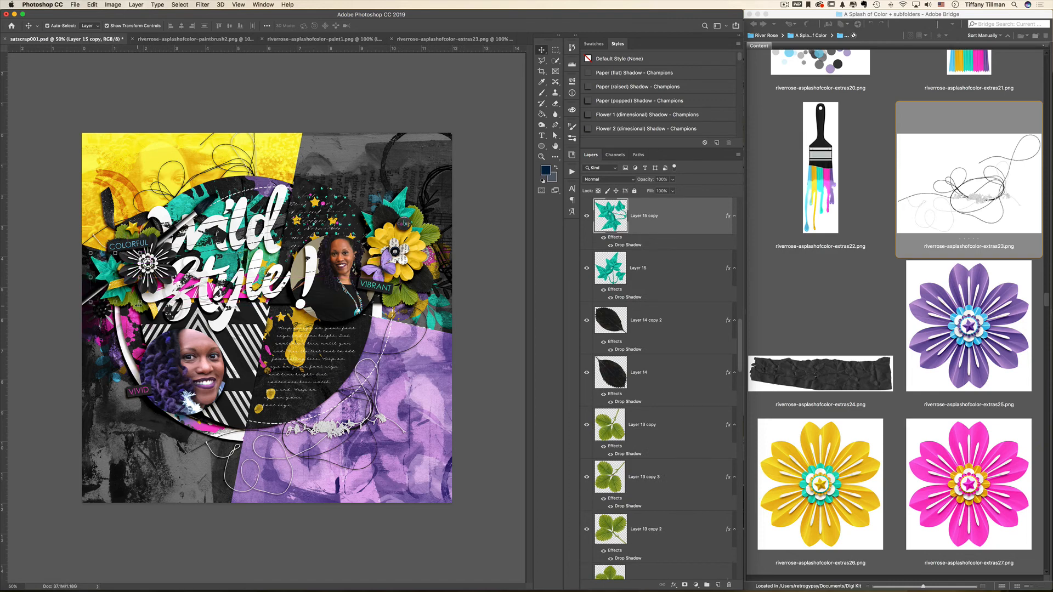
pyautogui.click(115, 338)
pyautogui.moveTo(139, 304); pyautogui.dragTo(132, 308)
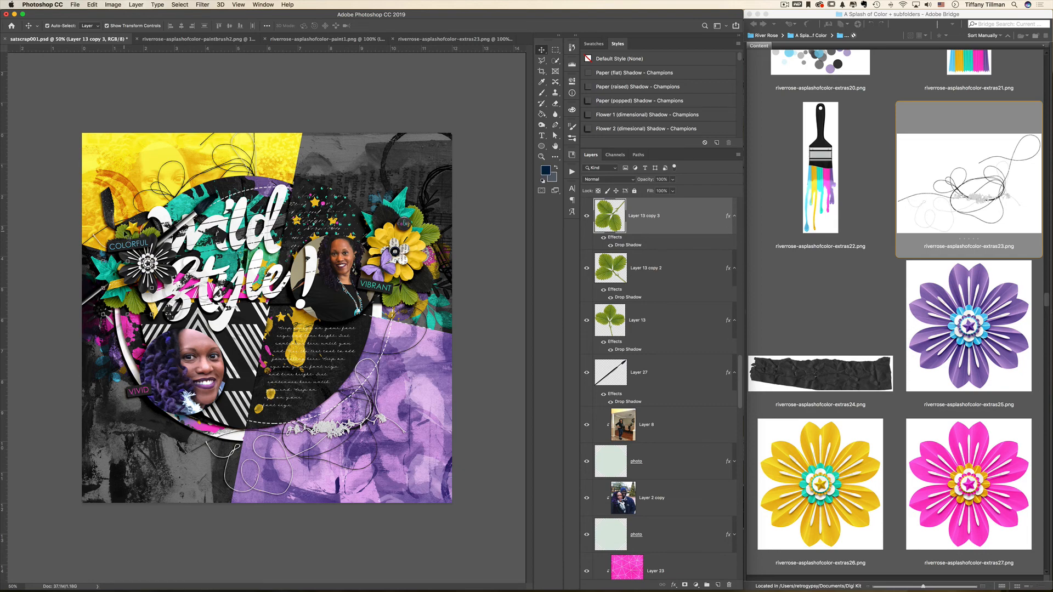
pyautogui.moveTo(124, 232); pyautogui.dragTo(123, 218)
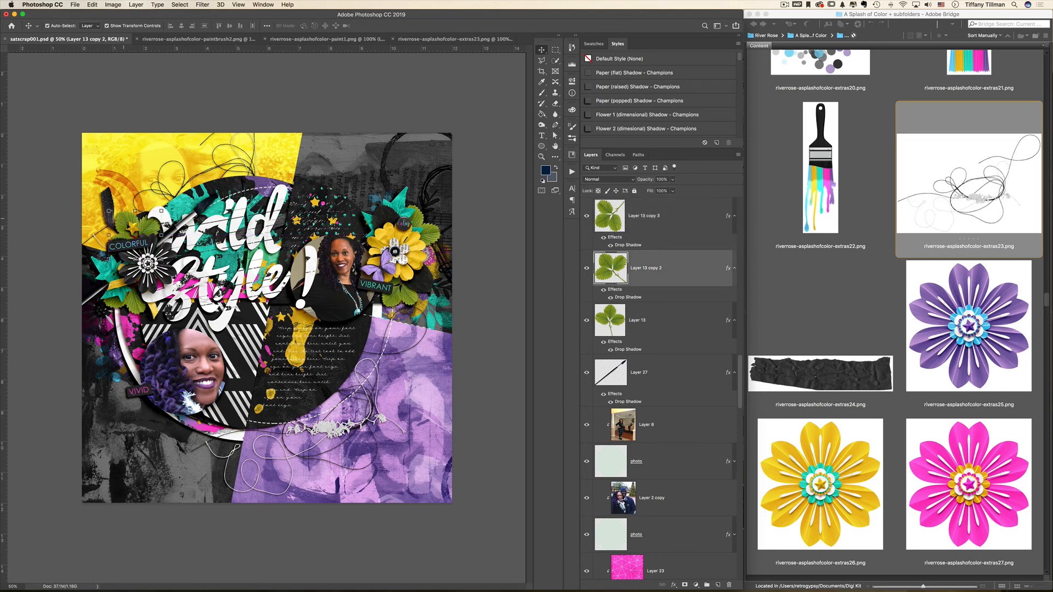
# - Shift the overlaid floral paint accents outward at the page's lower left and upper right, and shrink the Ellipse 1 circle slightly
pyautogui.moveTo(119, 328); pyautogui.dragTo(102, 365)
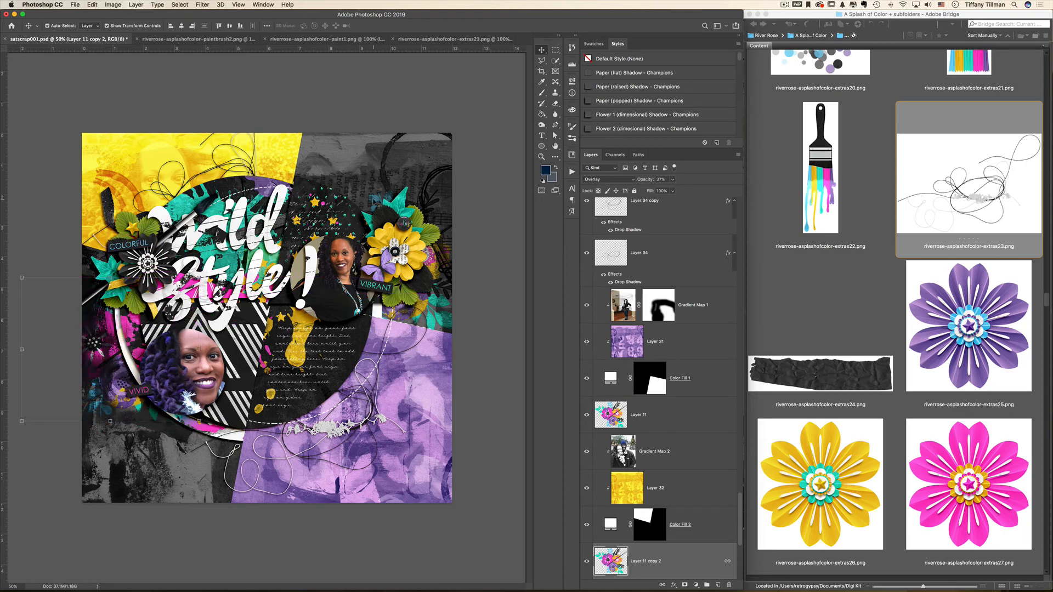
pyautogui.moveTo(375, 202); pyautogui.dragTo(370, 169)
pyautogui.click(387, 319)
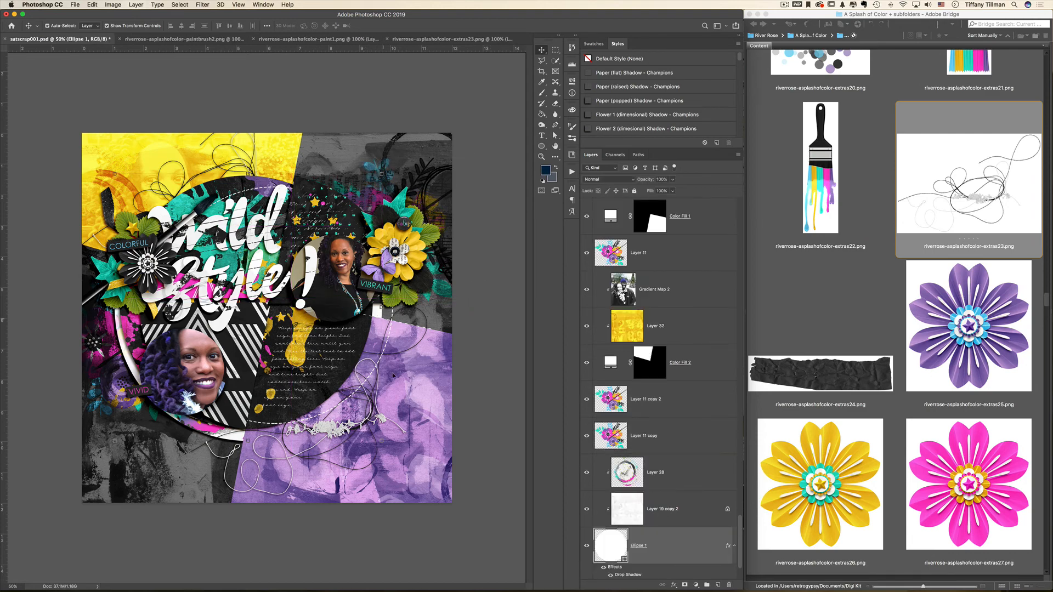
pyautogui.moveTo(382, 440); pyautogui.dragTo(378, 439)
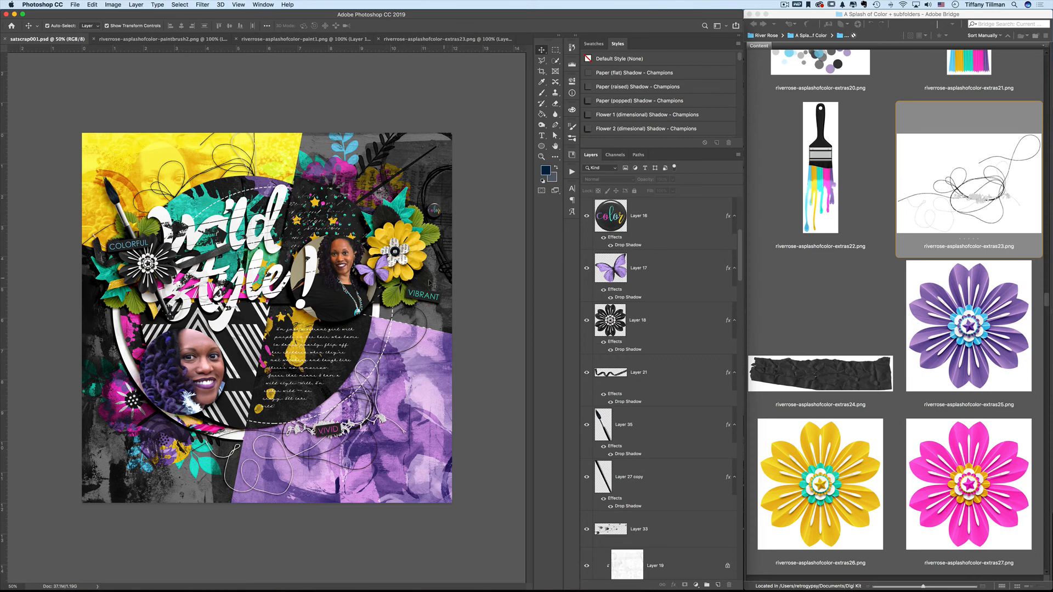
# - Rotate the small round "color" badge slightly above the VIBRANT label
pyautogui.click(439, 216)
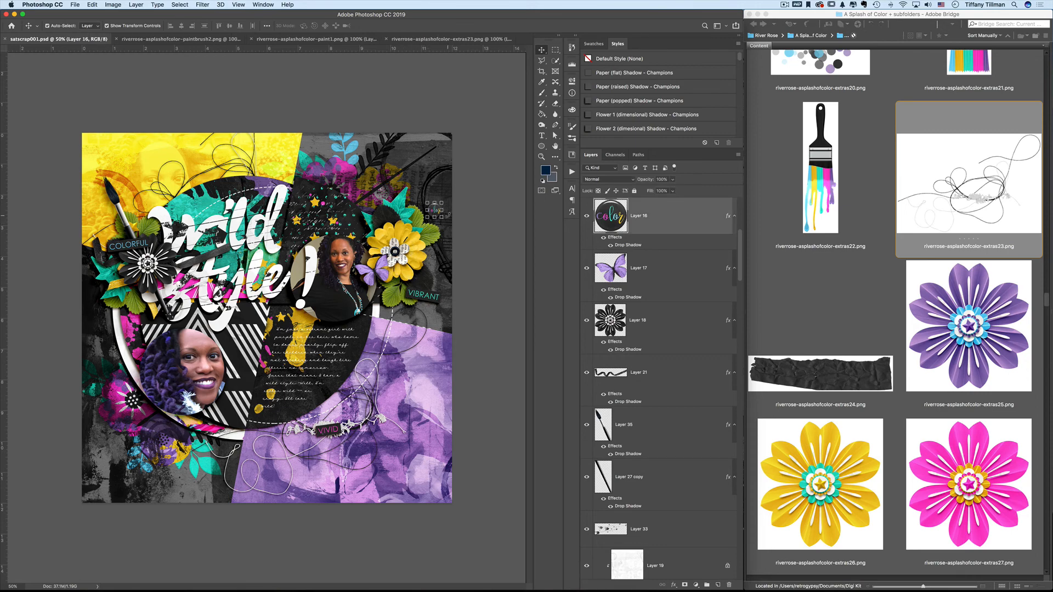
pyautogui.press('super+t')
pyautogui.press('Return')
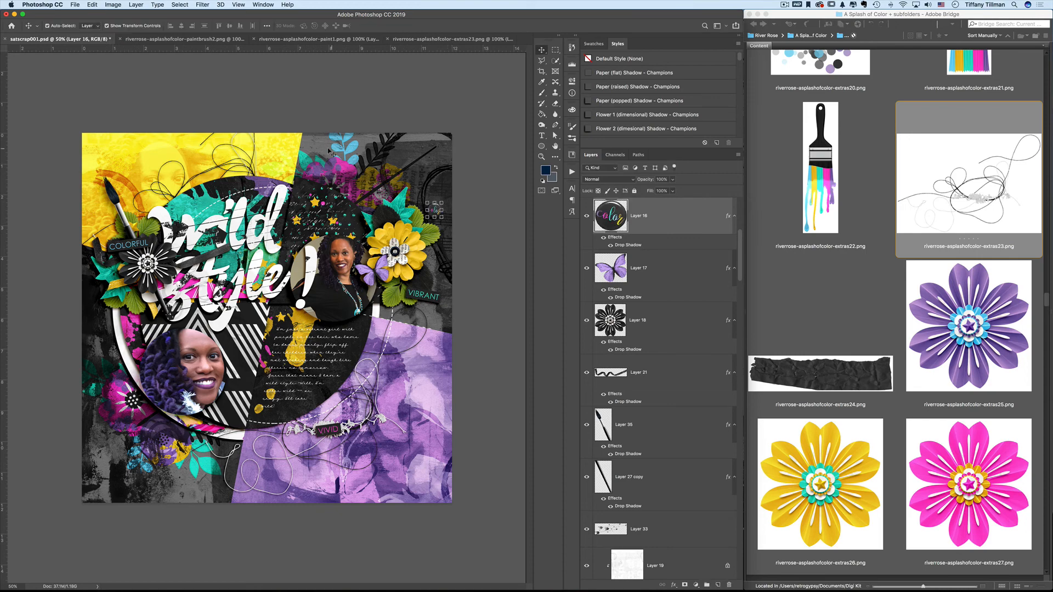
# - Duplicate the Layer 11 floral paint accent and move the copy down behind the yellow flower cluster
pyautogui.click(348, 175)
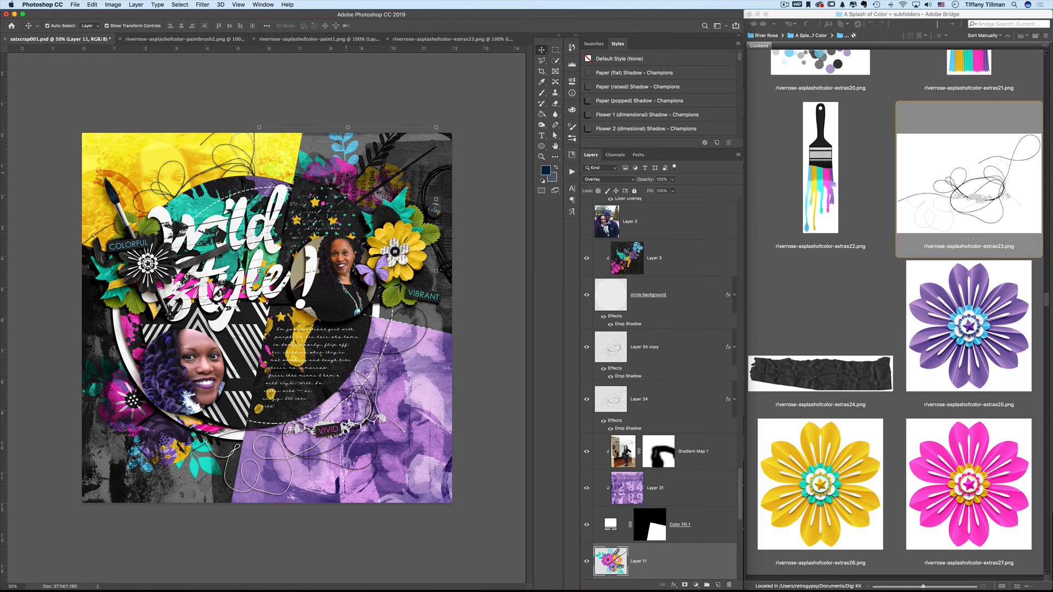
pyautogui.press('super+j')
pyautogui.moveTo(346, 174); pyautogui.dragTo(365, 269)
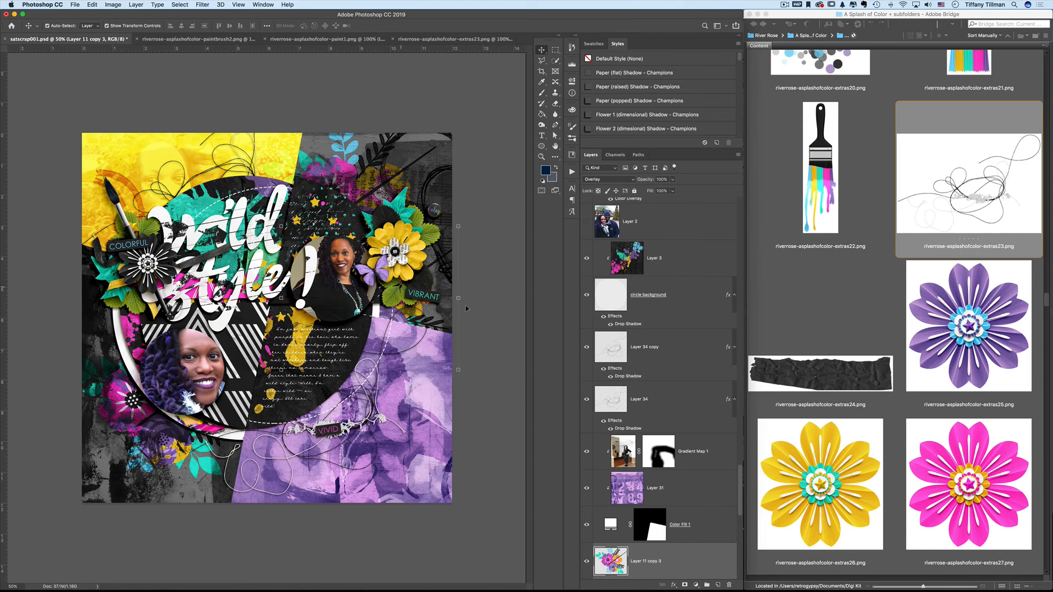
pyautogui.click(367, 75)
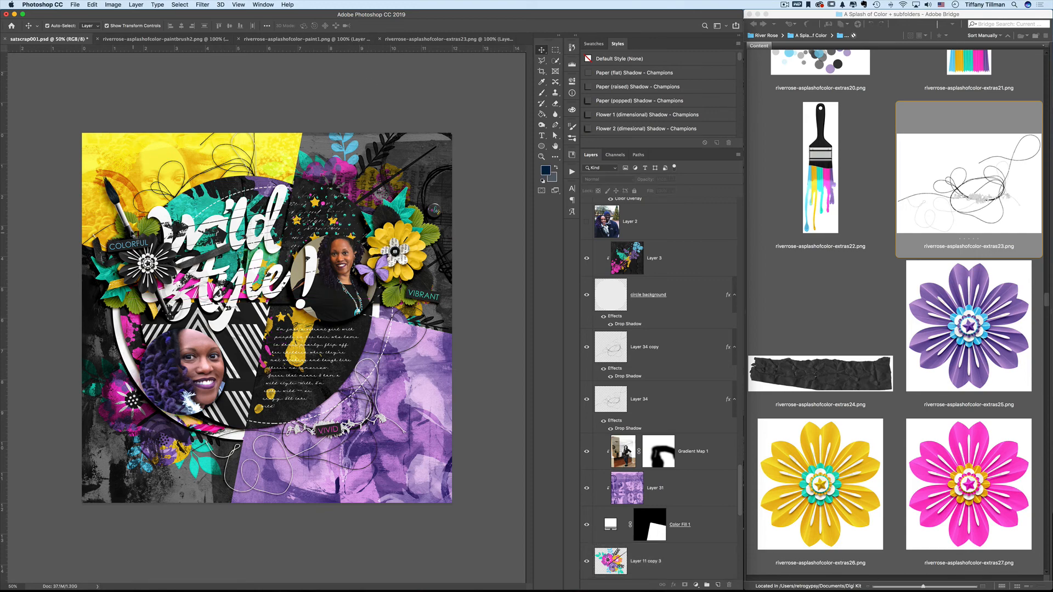
# - Toggle the visibility of the paintbrush layer near the COLORFUL label to compare the page with and without it
pyautogui.click(133, 234)
pyautogui.click(587, 218)
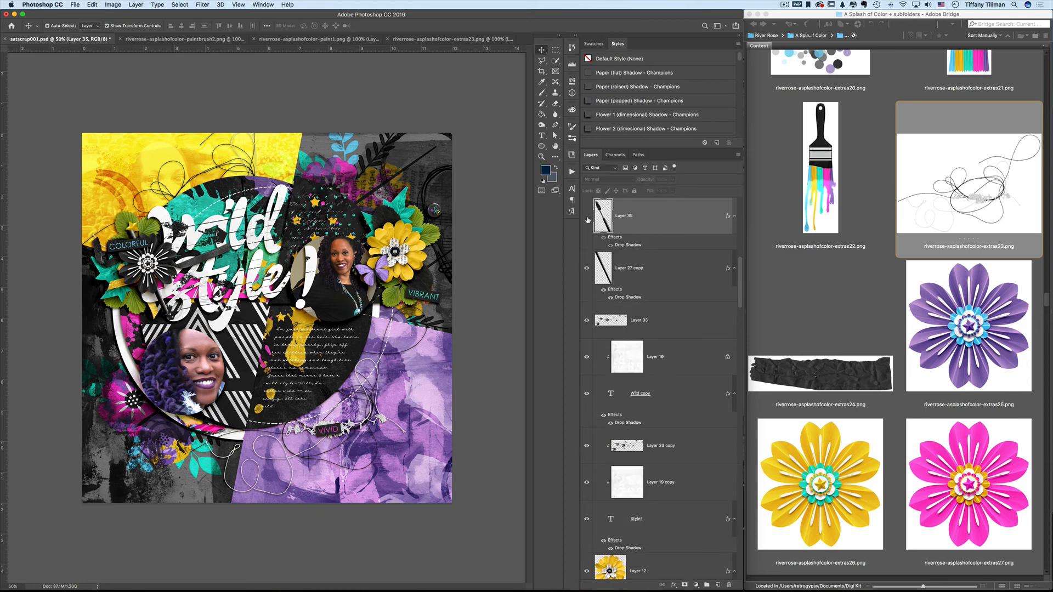
pyautogui.click(587, 217)
pyautogui.click(586, 218)
pyautogui.click(587, 218)
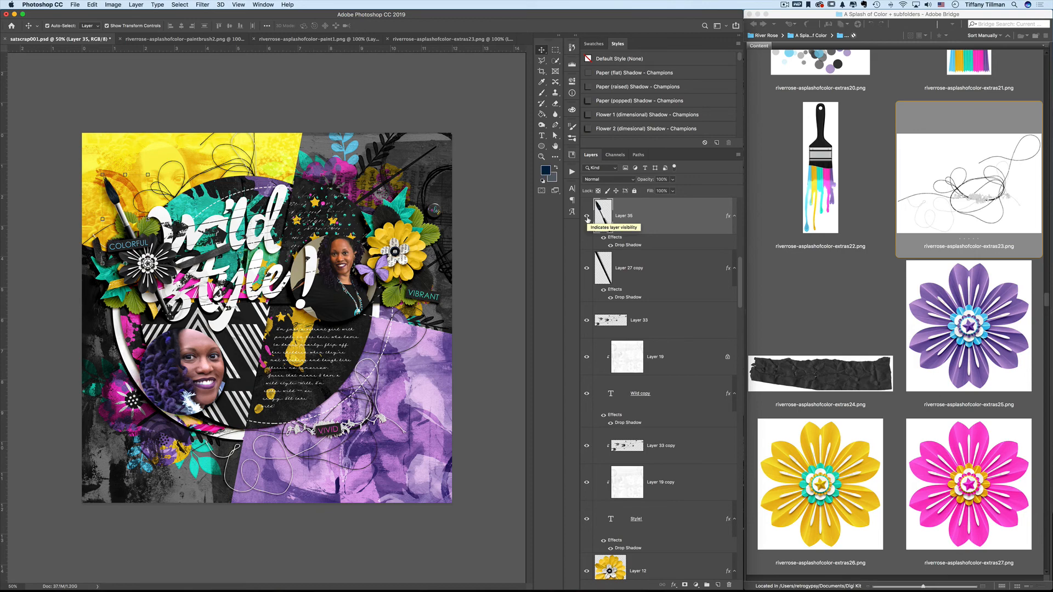
# - Try to move the Layer 27 copy element from behind the black flower down toward the lower-left photo
pyautogui.click(587, 218)
pyautogui.click(586, 218)
pyautogui.click(638, 271)
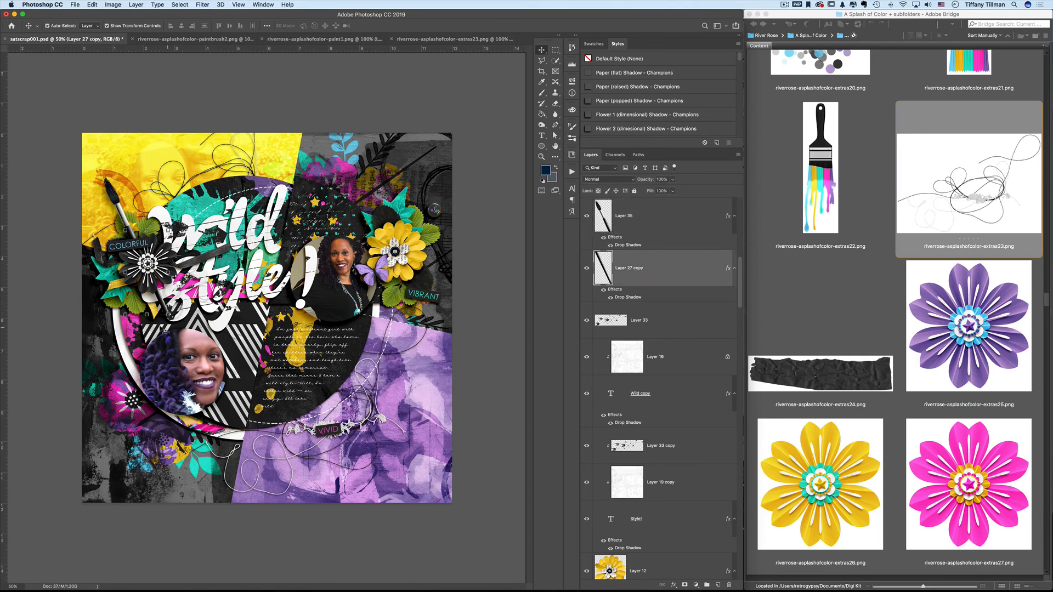
pyautogui.moveTo(161, 301); pyautogui.dragTo(176, 333)
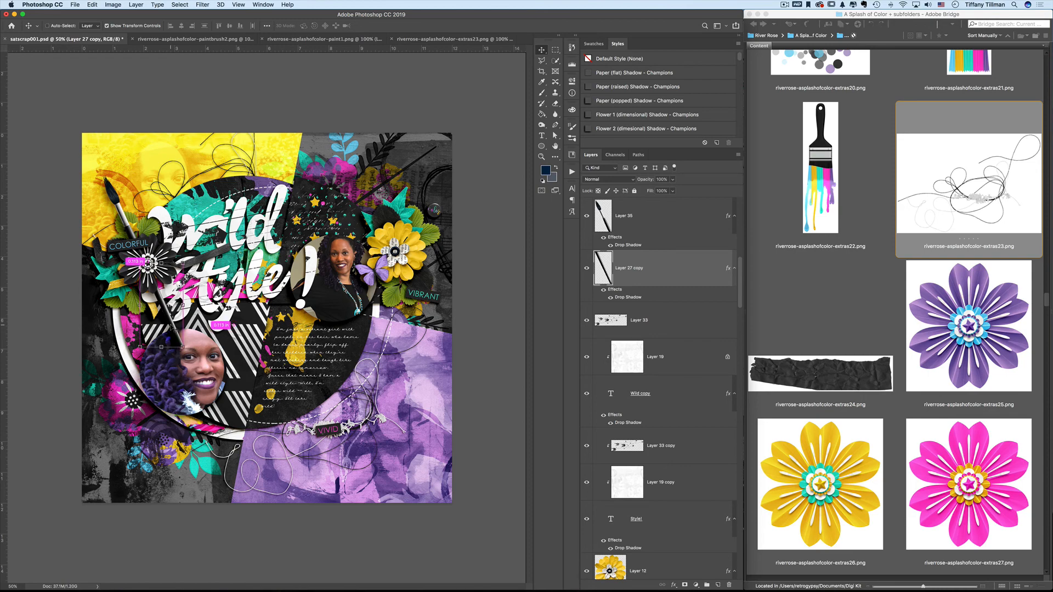
pyautogui.press('super+z')
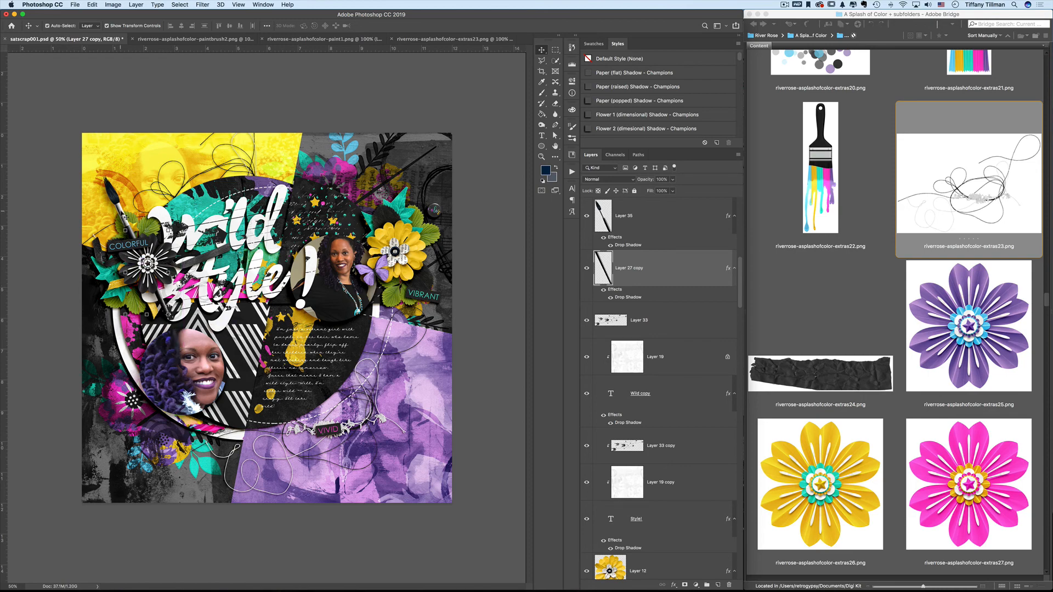
# - Nudge the paintbrush and the Layer 27 copy element slightly down and right near the COLORFUL label, and save the page
pyautogui.moveTo(123, 213); pyautogui.dragTo(130, 225)
pyautogui.moveTo(166, 307); pyautogui.dragTo(170, 314)
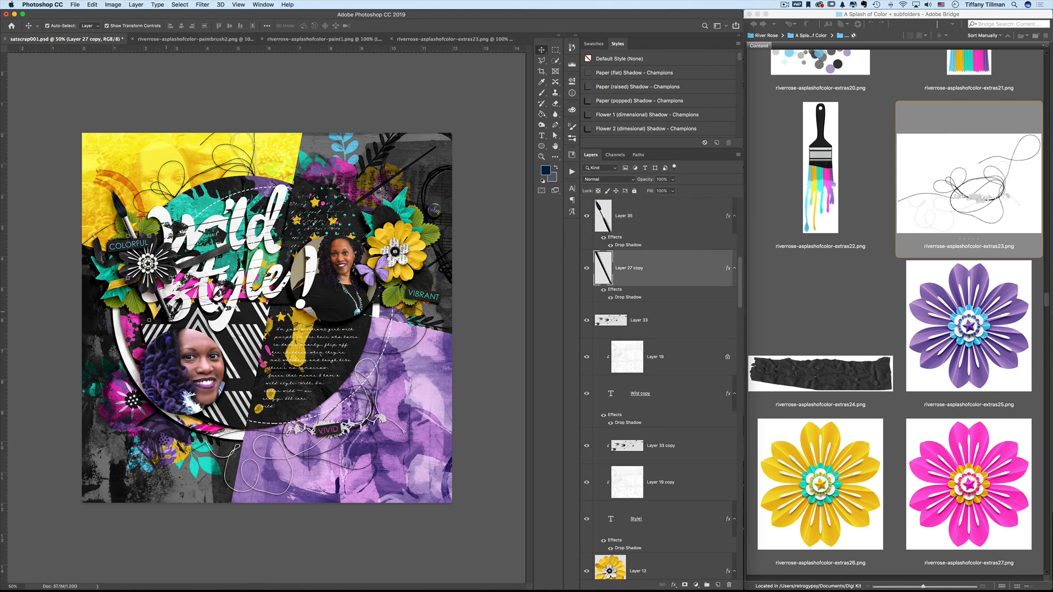
pyautogui.click(325, 112)
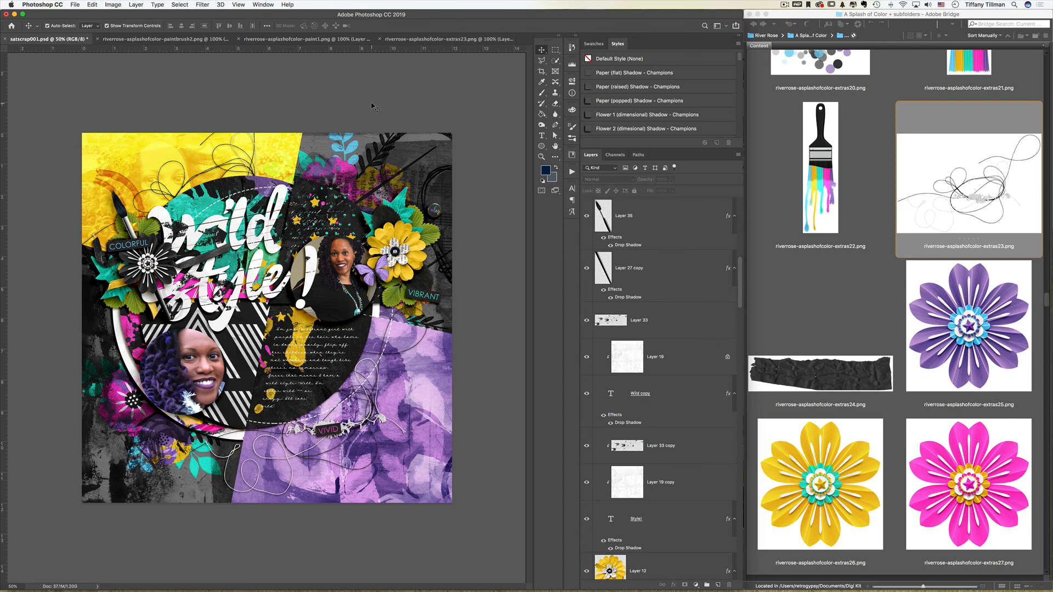
pyautogui.moveTo(181, 381)
pyautogui.mouseDown()
pyautogui.moveTo(194, 388)
pyautogui.moveTo(179, 381)
pyautogui.mouseUp()
pyautogui.click(278, 64)
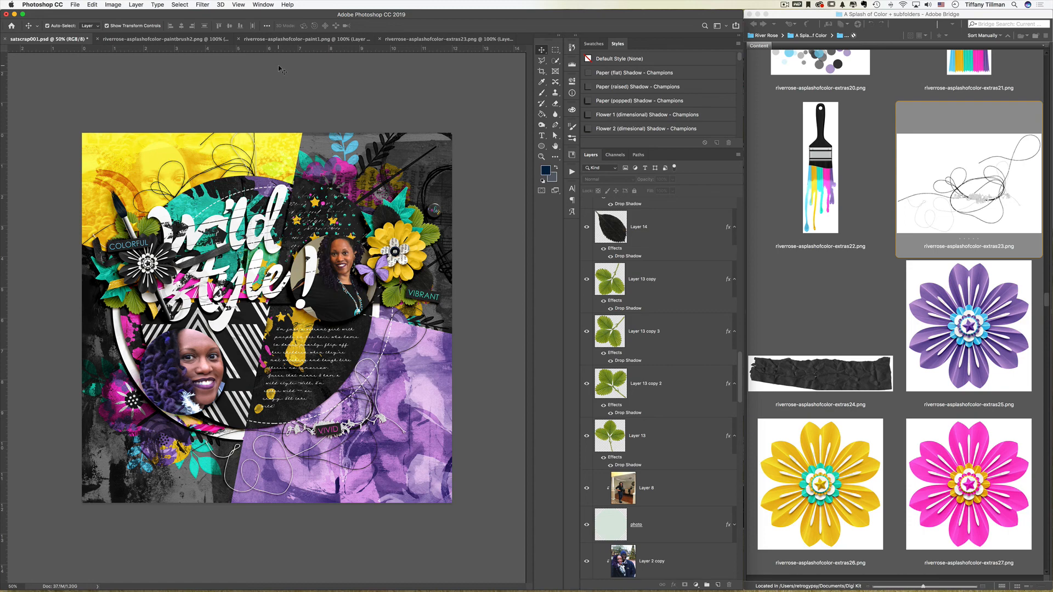
pyautogui.press('super+s')
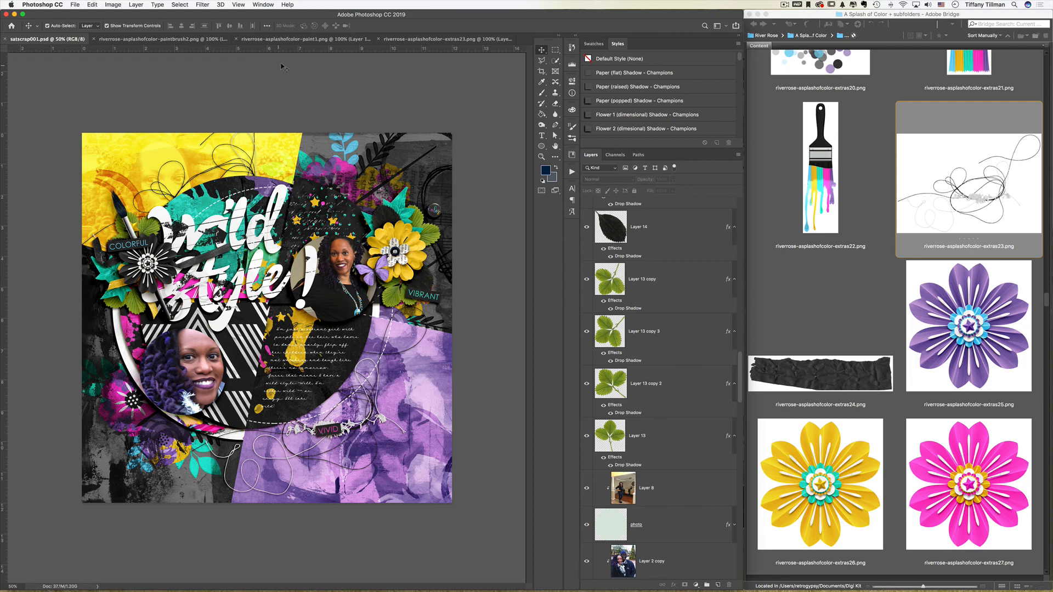
# - Switch to Adobe Bridge and browse the A Splash of Color kit's elements for another accent for the page
pyautogui.click(868, 239)
pyautogui.scroll(10, 869, 240)
pyautogui.scroll(10, 868, 240)
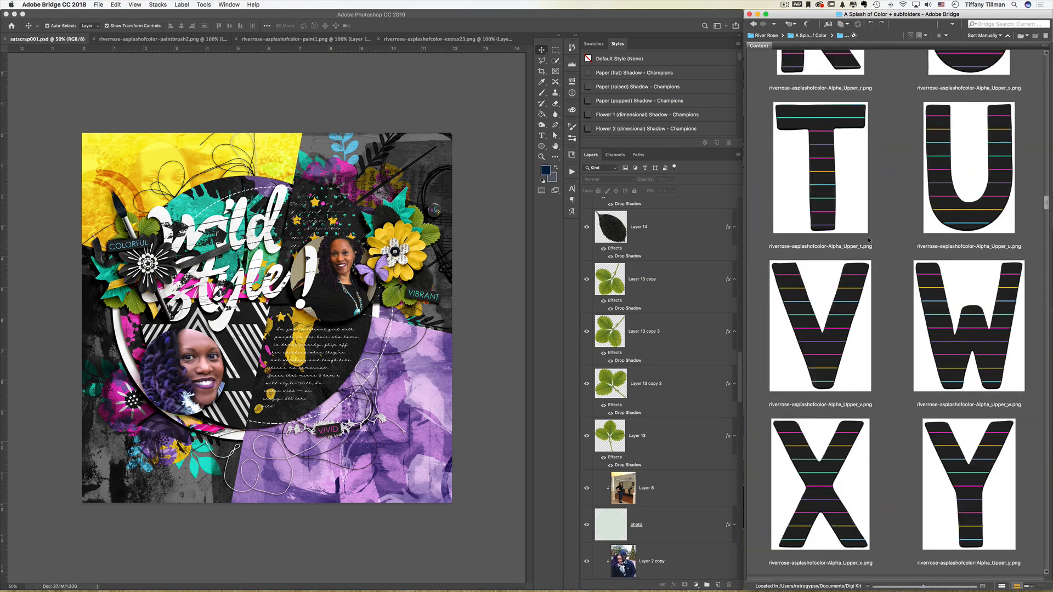
pyautogui.scroll(-15, 868, 240)
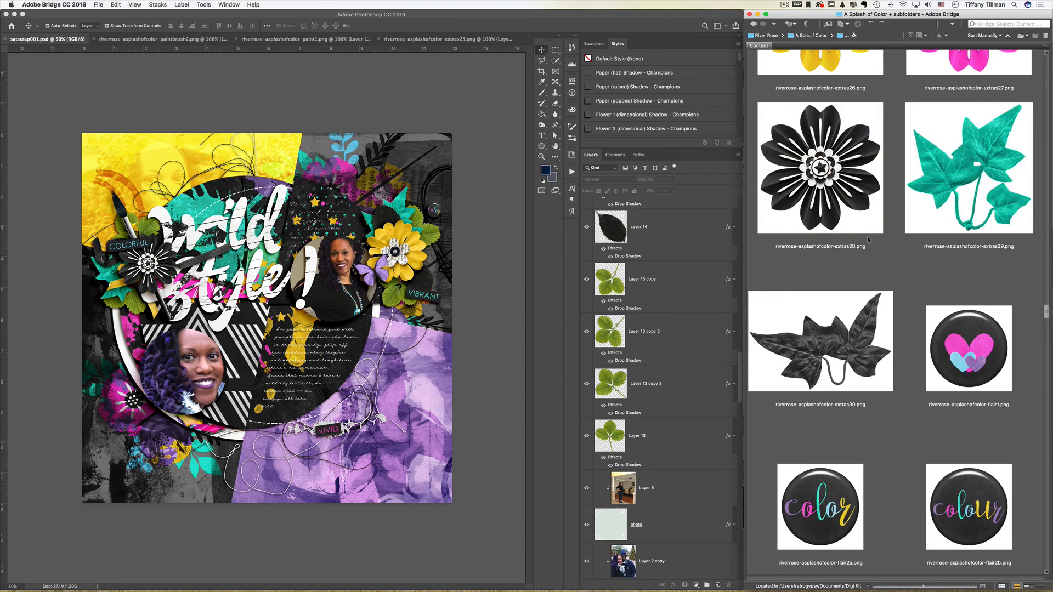
pyautogui.scroll(10, 867, 236)
pyautogui.scroll(10, 867, 236)
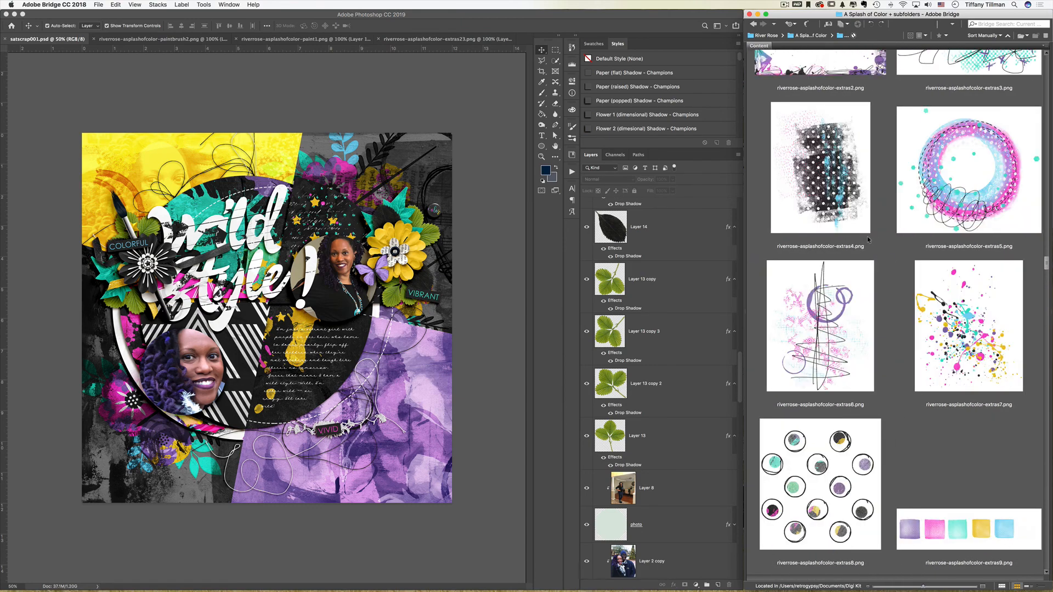
pyautogui.scroll(-5, 868, 236)
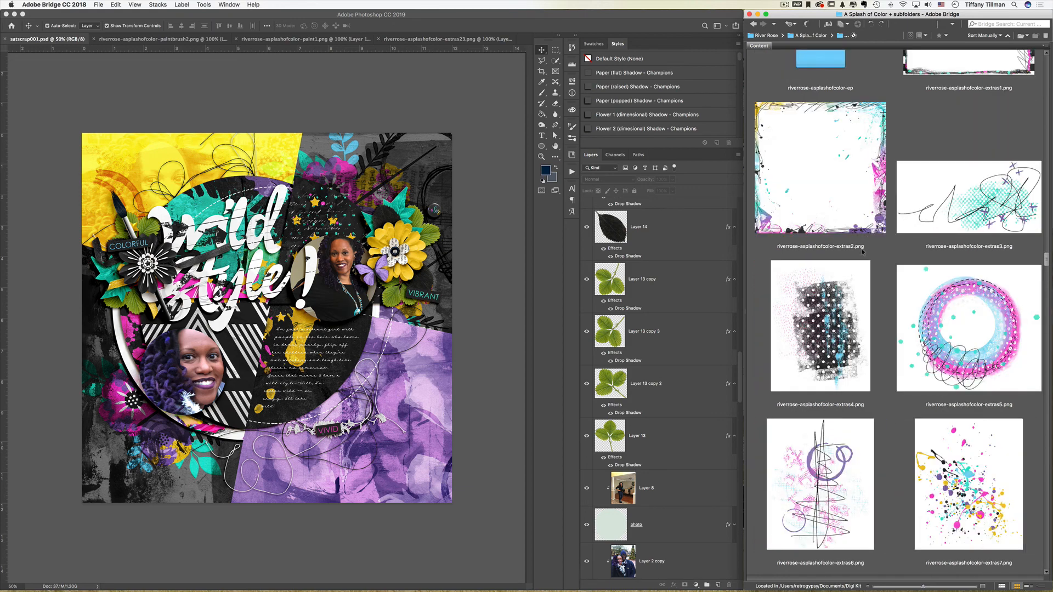
pyautogui.scroll(-2, 862, 251)
pyautogui.click(855, 255)
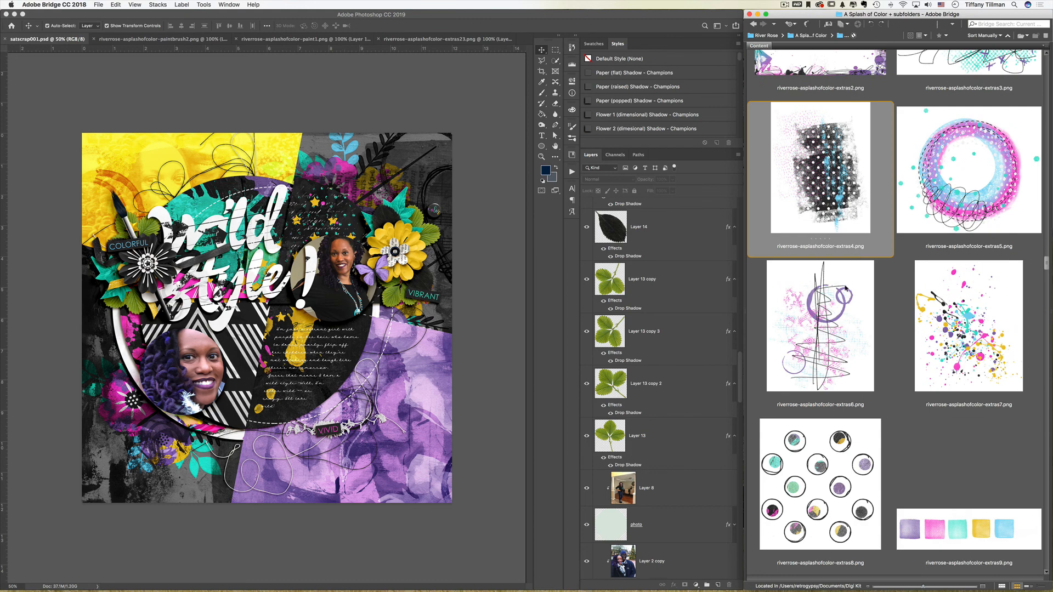
pyautogui.scroll(-10, 845, 288)
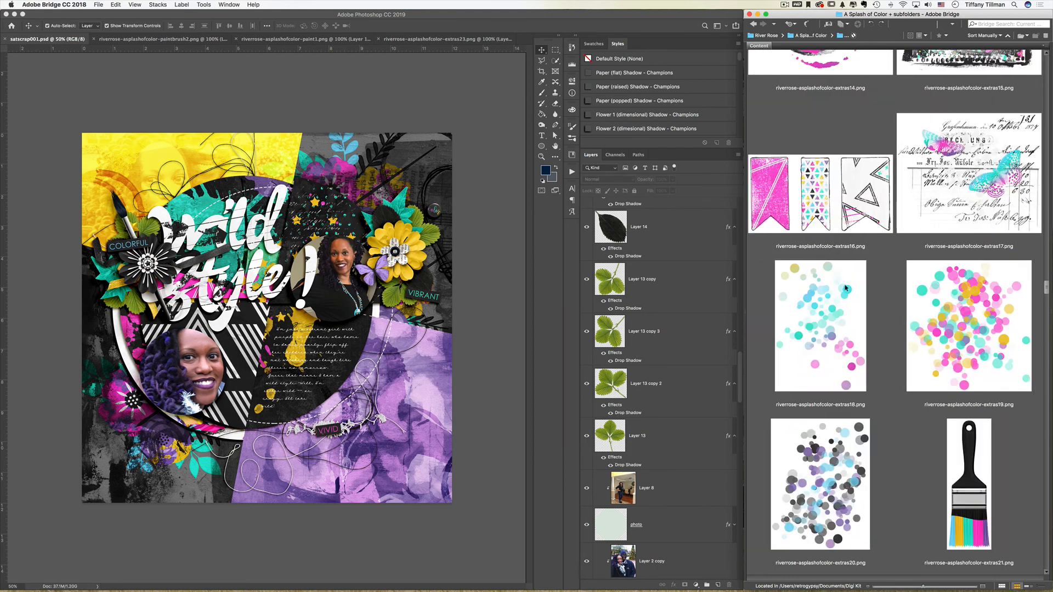
pyautogui.scroll(15, 845, 288)
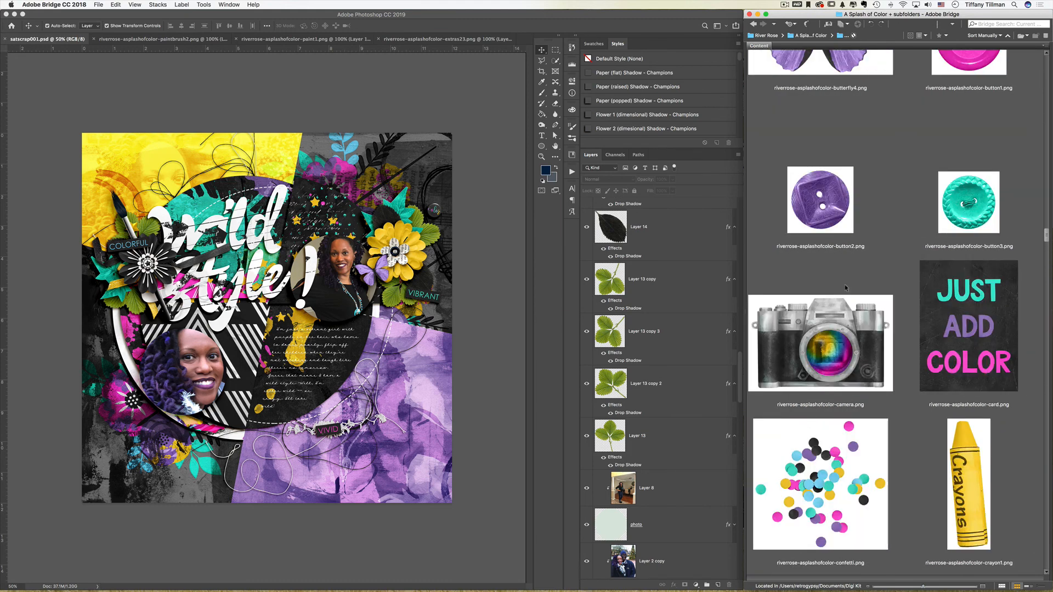
pyautogui.scroll(4, 845, 288)
pyautogui.scroll(-6, 845, 287)
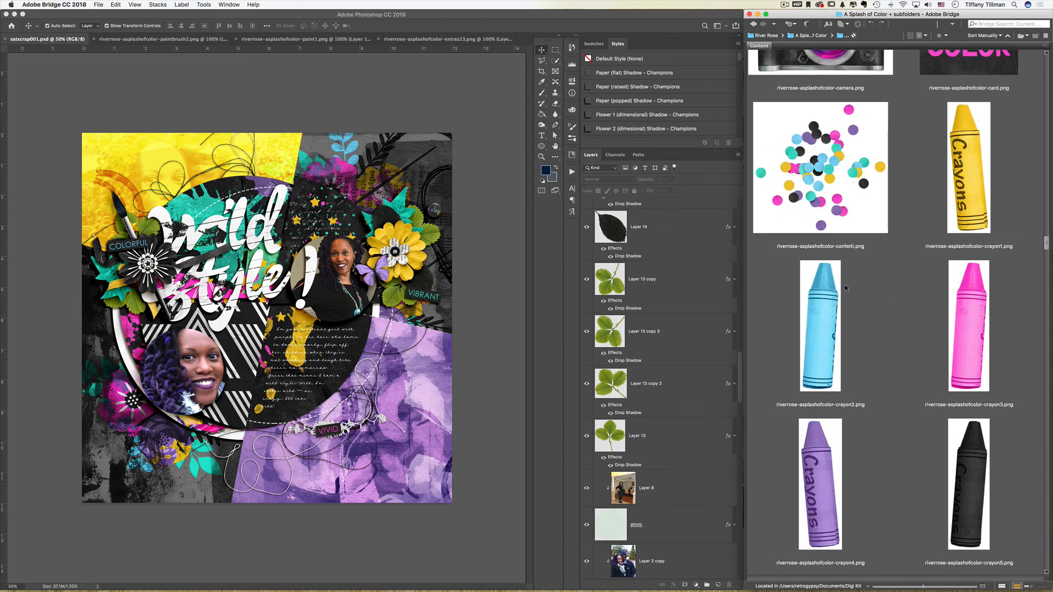
pyautogui.scroll(1, 845, 288)
# - Open riverrose-asplashofcolor-confetti.png in Photoshop and close the riverrose-asplashofcolor-extras23.png document
pyautogui.click(808, 324)
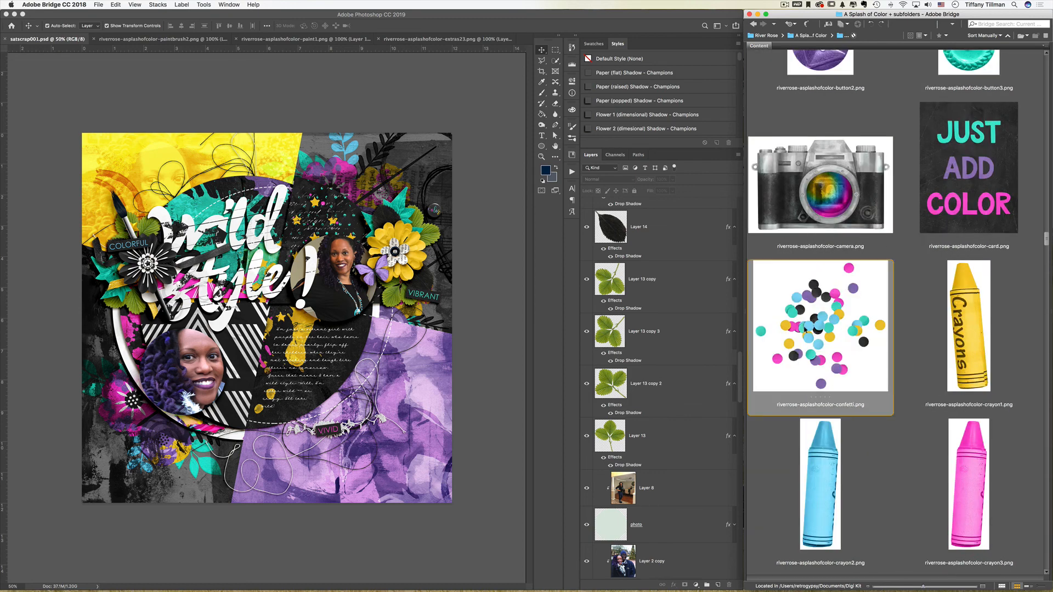
pyautogui.doubleClick(808, 324)
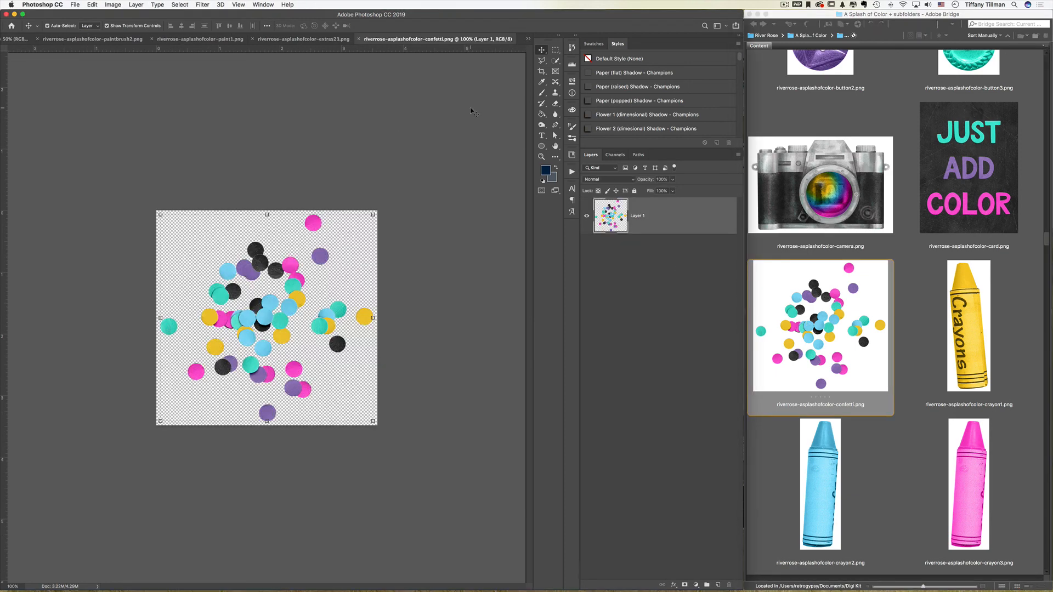
pyautogui.click(336, 39)
pyautogui.press('super+w')
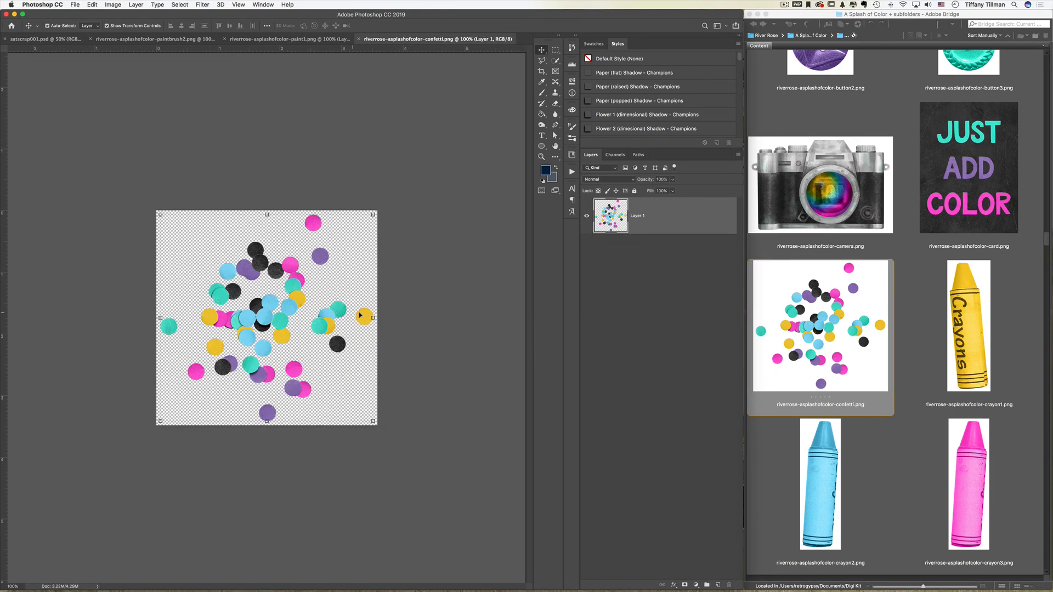
# - Place the confetti on satscrap001.psd over the purple paper and apply the Paper (raised) Shadow - Champions style
pyautogui.moveTo(338, 314); pyautogui.dragTo(76, 49)
pyautogui.moveTo(409, 395); pyautogui.dragTo(410, 375)
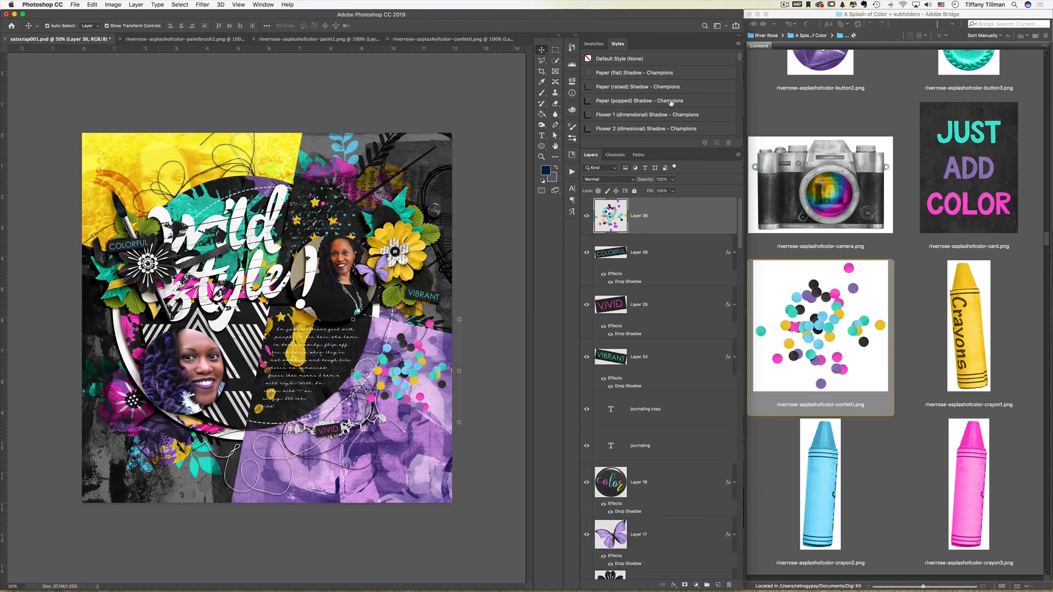
pyautogui.click(665, 83)
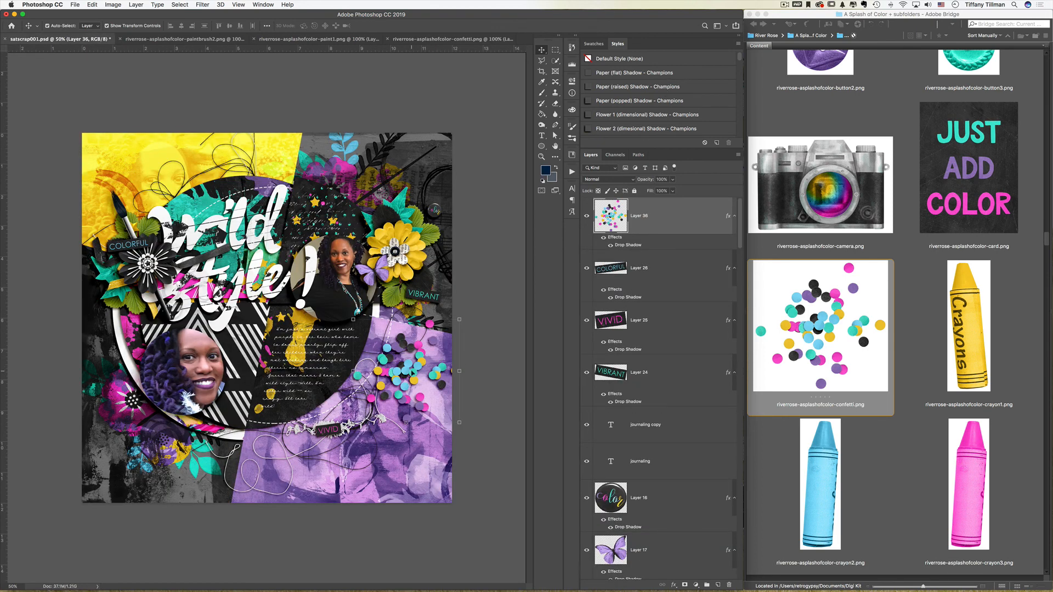
# - Move the confetti to the page's right edge by the VIBRANT label and reorder its layer beneath Ellipse 1
pyautogui.moveTo(418, 355); pyautogui.dragTo(459, 290)
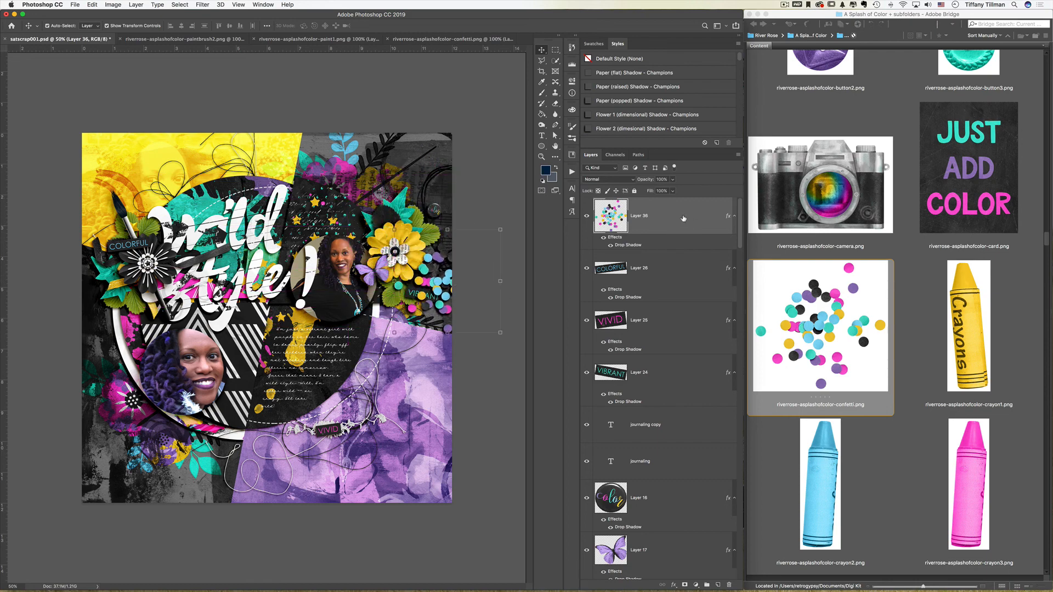
pyautogui.moveTo(687, 219); pyautogui.dragTo(636, 494)
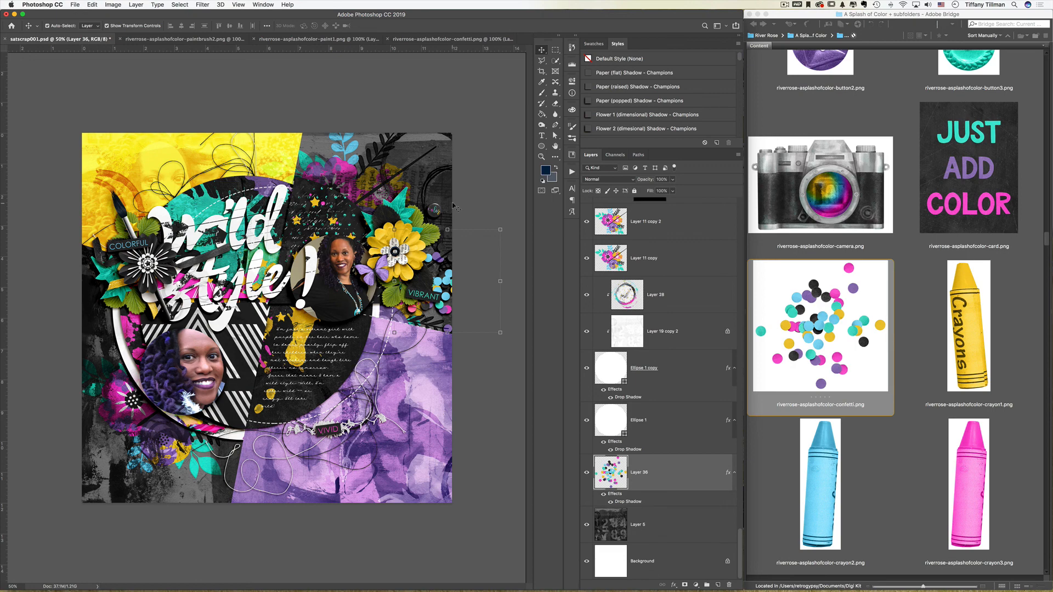
# - Duplicate the confetti layer, move the copy to the page's left edge below the green leaves, and save the page
pyautogui.press('super+j')
pyautogui.moveTo(446, 281); pyautogui.dragTo(131, 327)
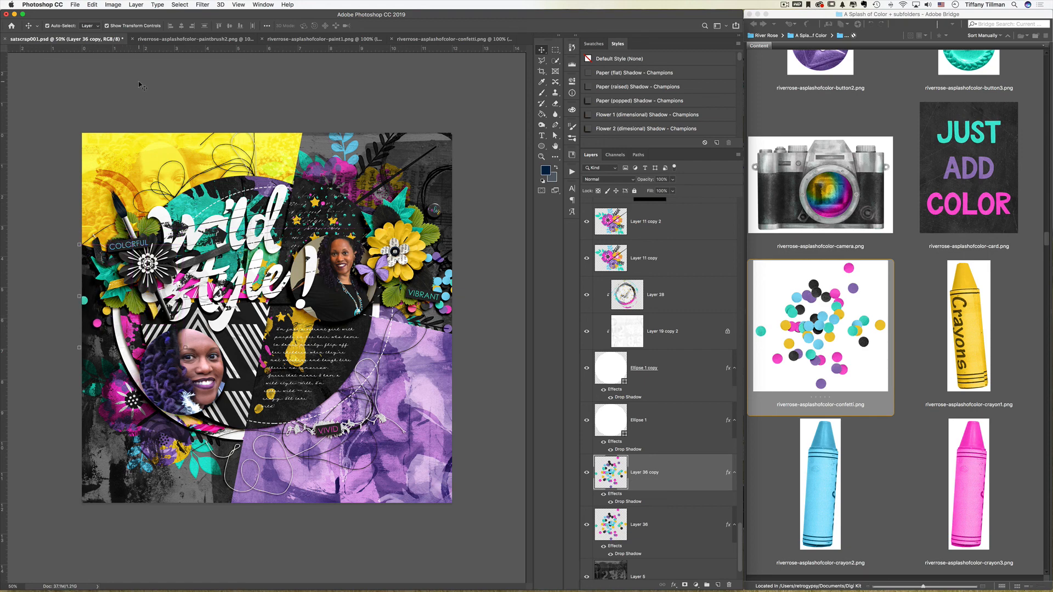
pyautogui.press('super+s')
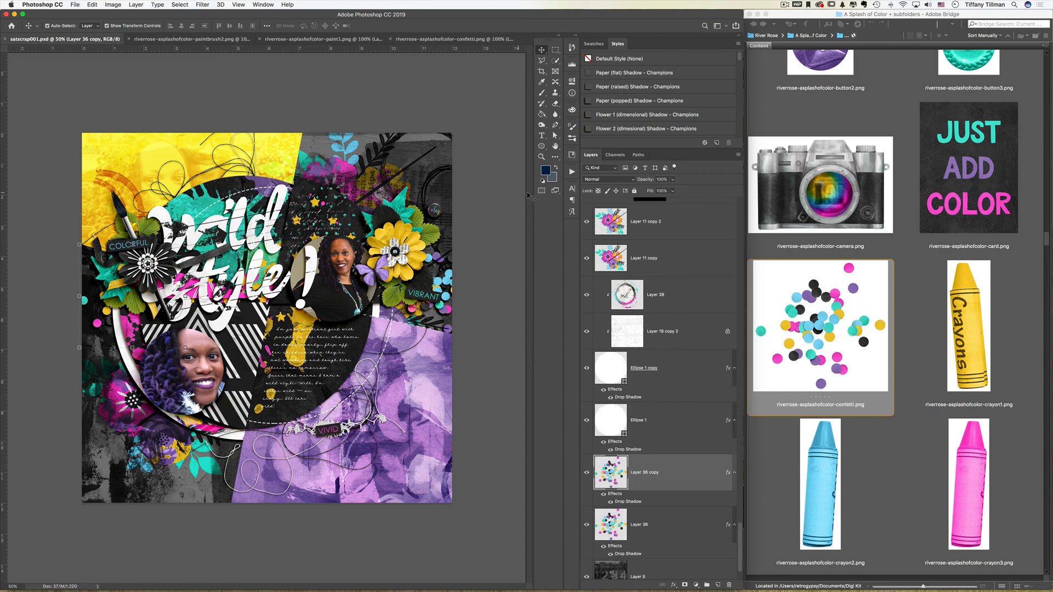
# - Reset the foreground and background colors to black and white and deselect the confetti layer
pyautogui.click(543, 180)
pyautogui.click(493, 136)
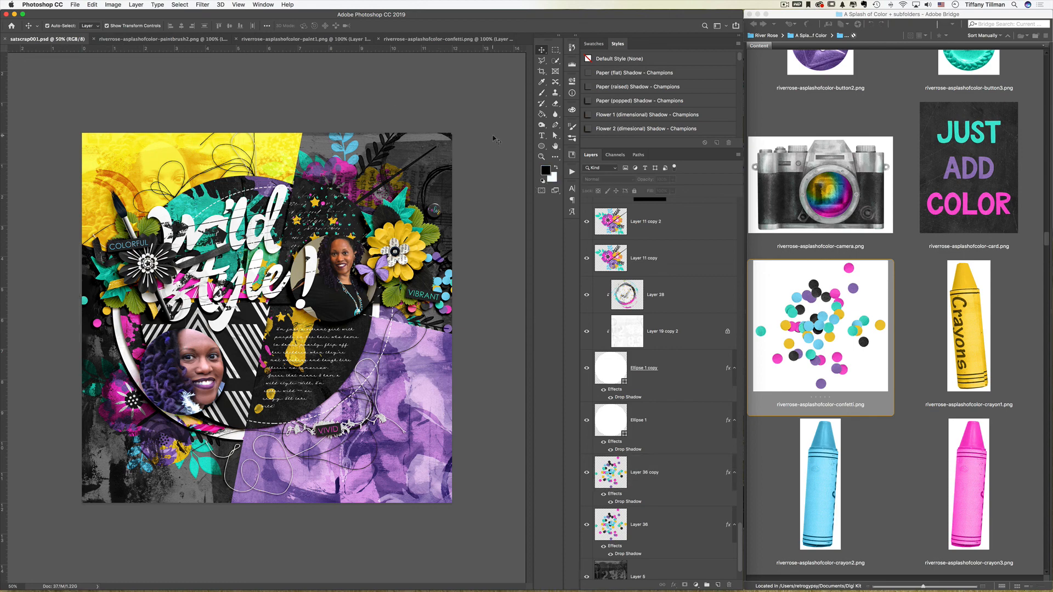